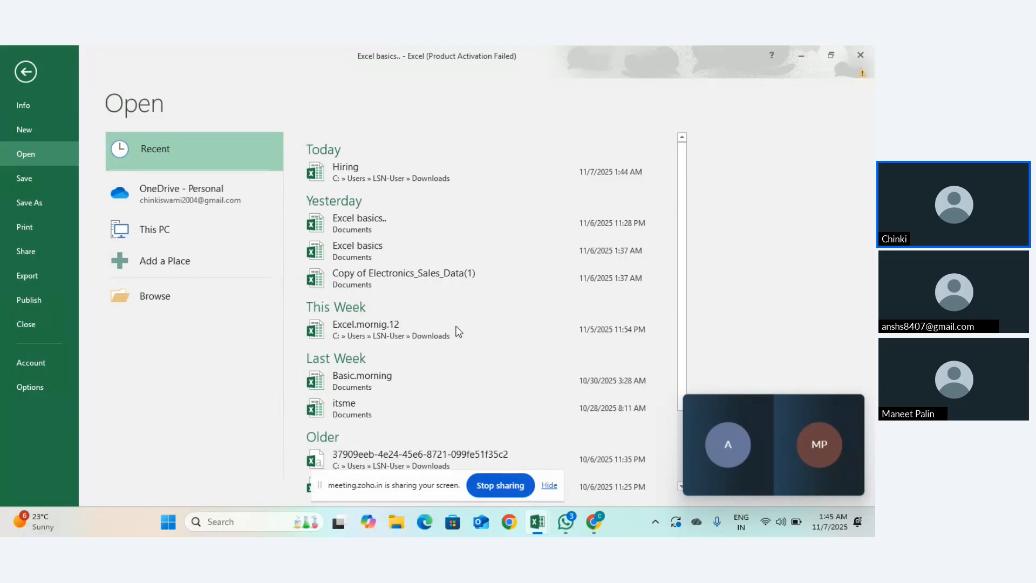
# Step: Open the Excel basics workbook from the Recent files list
pyautogui.scroll(-3, 431, 385)
pyautogui.scroll(3, 430, 386)
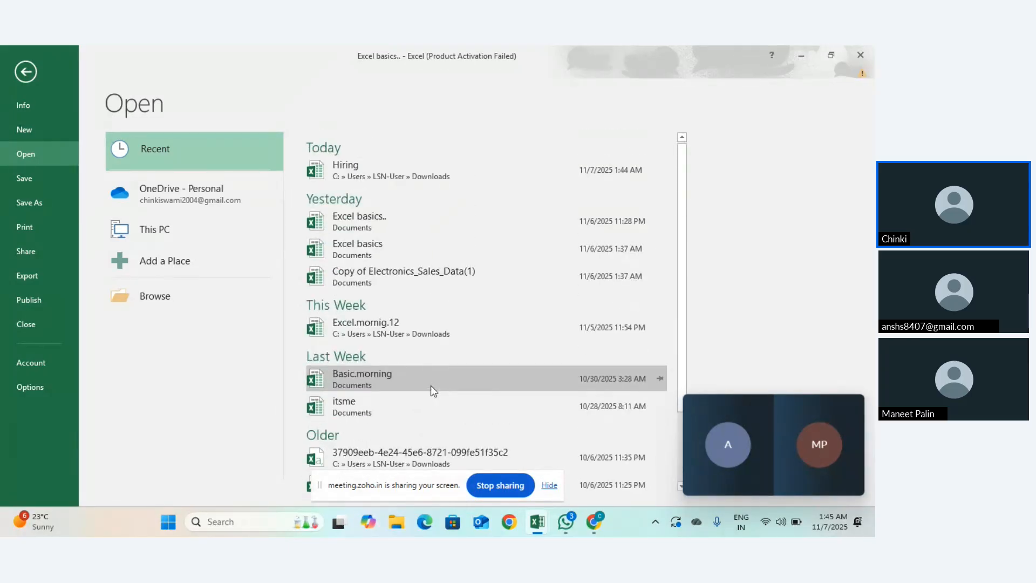
pyautogui.scroll(-3, 431, 386)
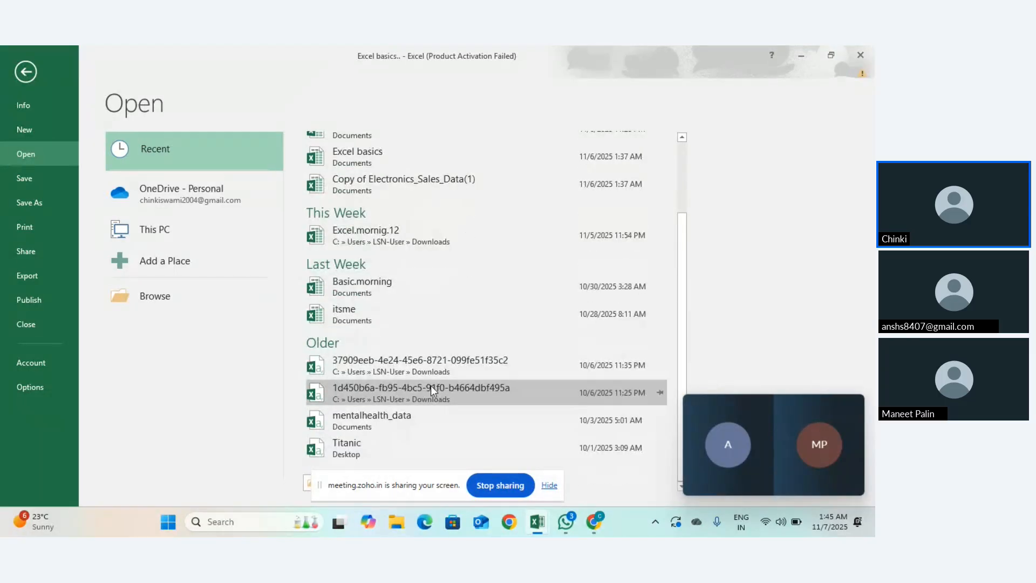
pyautogui.scroll(3, 431, 386)
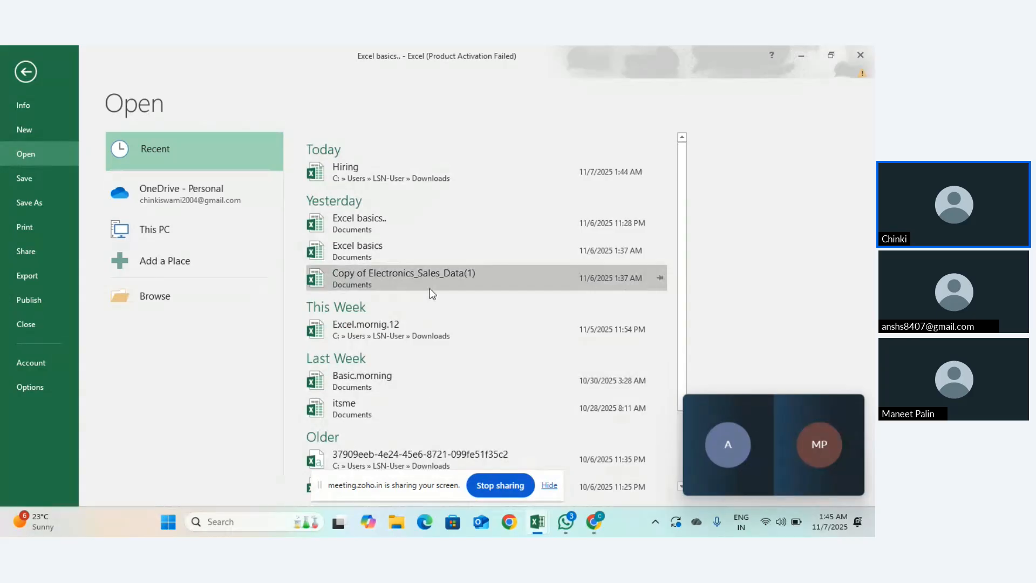
pyautogui.click(413, 238)
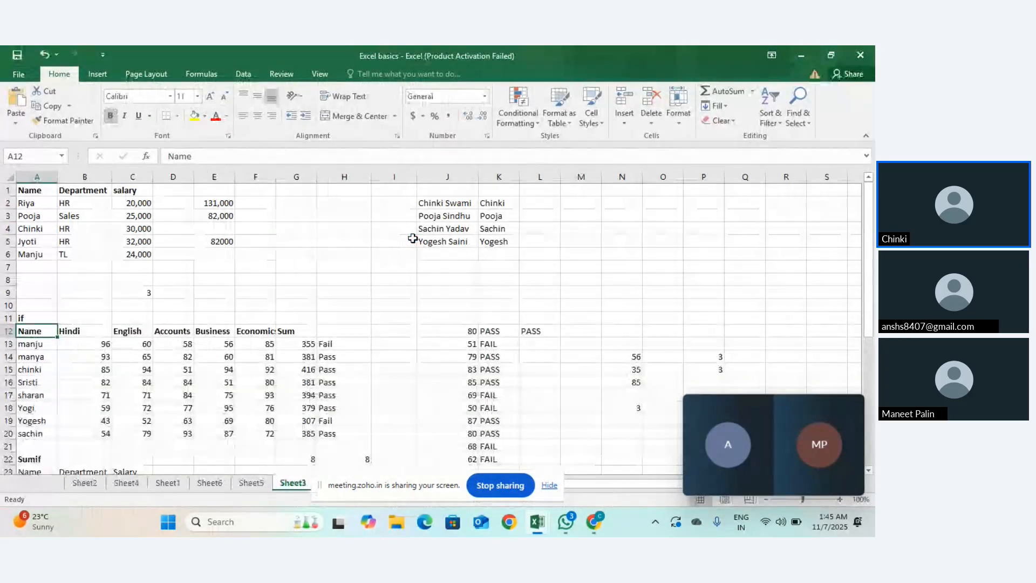
# Step: Browse Sheet4, Sheet2, Sheet6, Sheet5, Sheet3 and Sheet7 of the Excel basics workbook
pyautogui.click(126, 483)
pyautogui.click(97, 483)
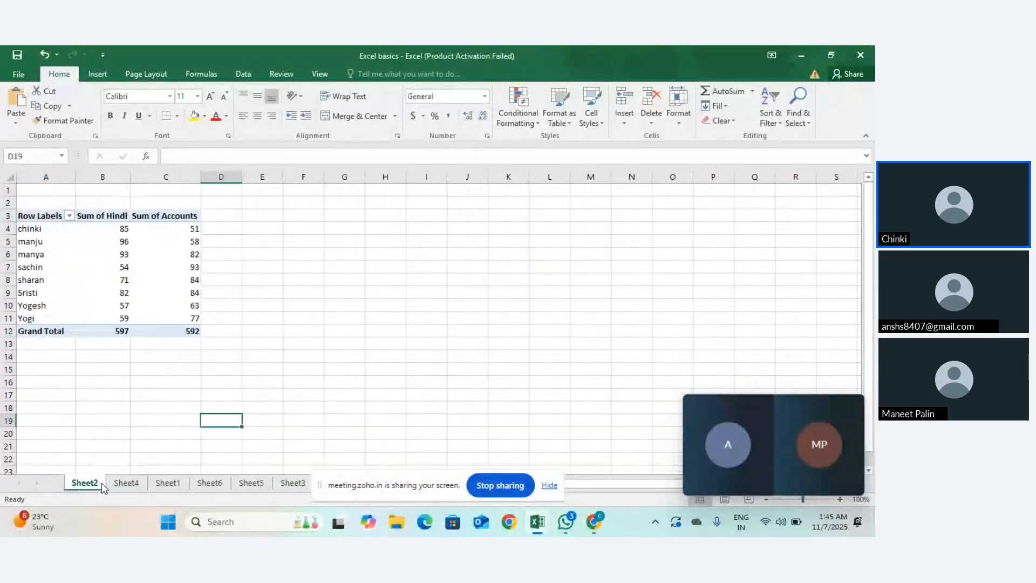
pyautogui.click(209, 483)
pyautogui.click(251, 482)
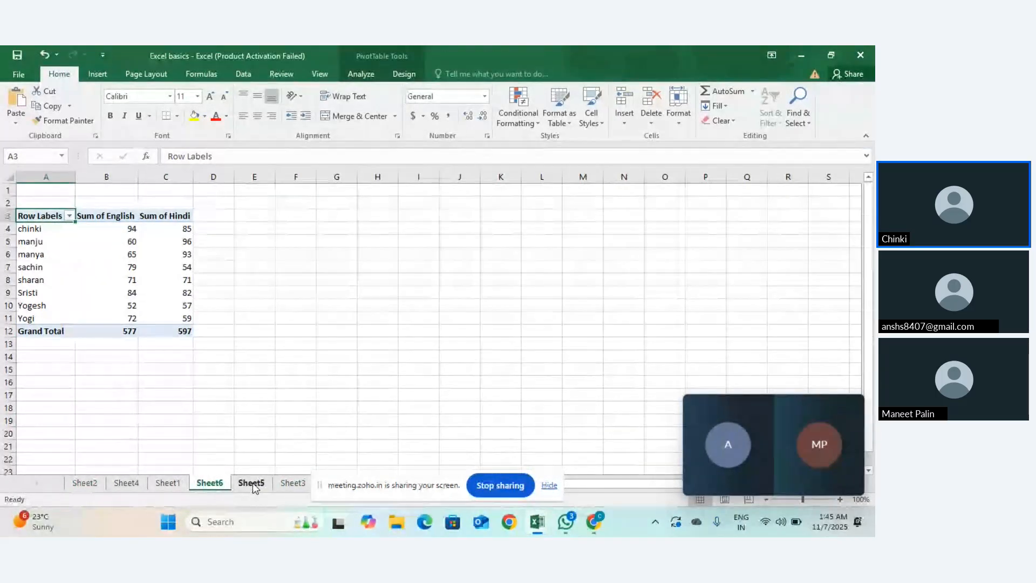
pyautogui.moveTo(375, 475); pyautogui.dragTo(567, 345)
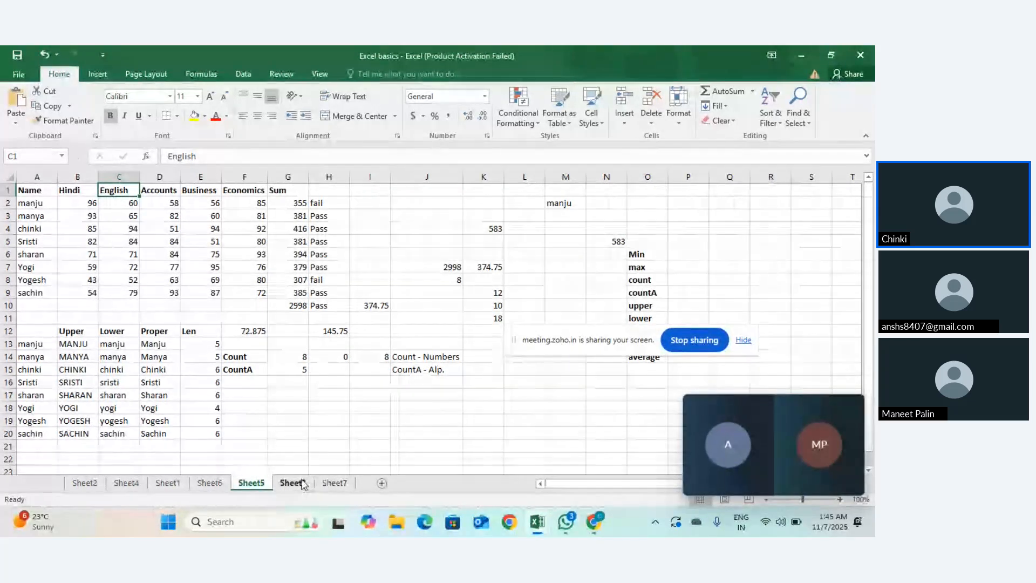
pyautogui.click(296, 482)
pyautogui.click(334, 483)
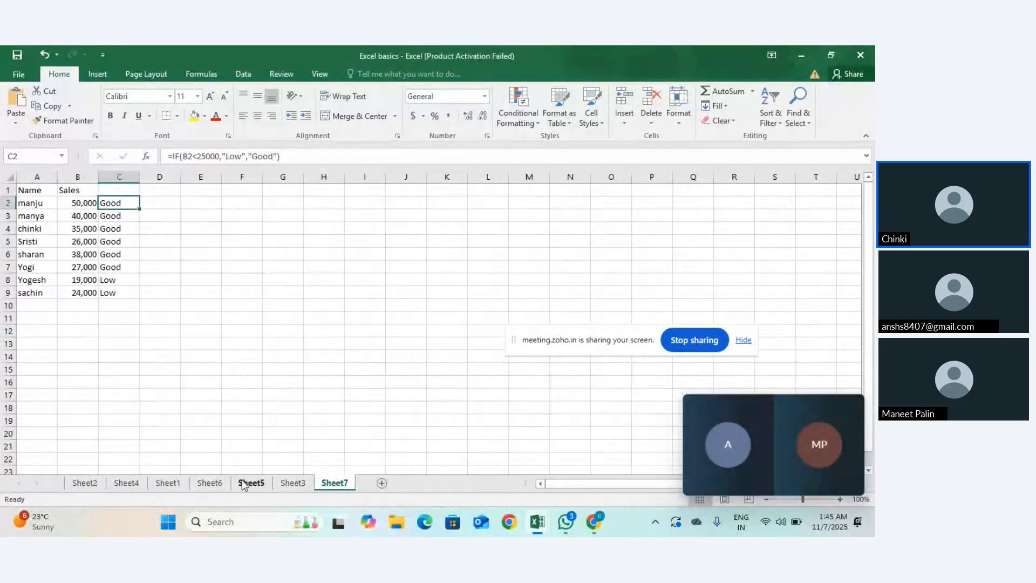
# Step: Switch to the Hiring workbook window with Alt+Tab
pyautogui.hotkey('alt', 'Tab')
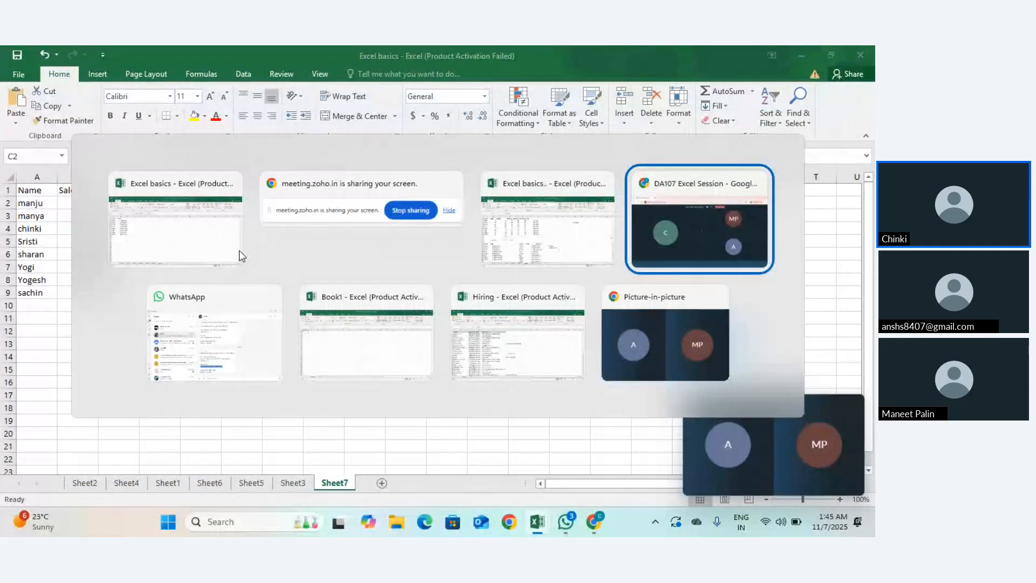
pyautogui.hotkey('alt', 'Tab')
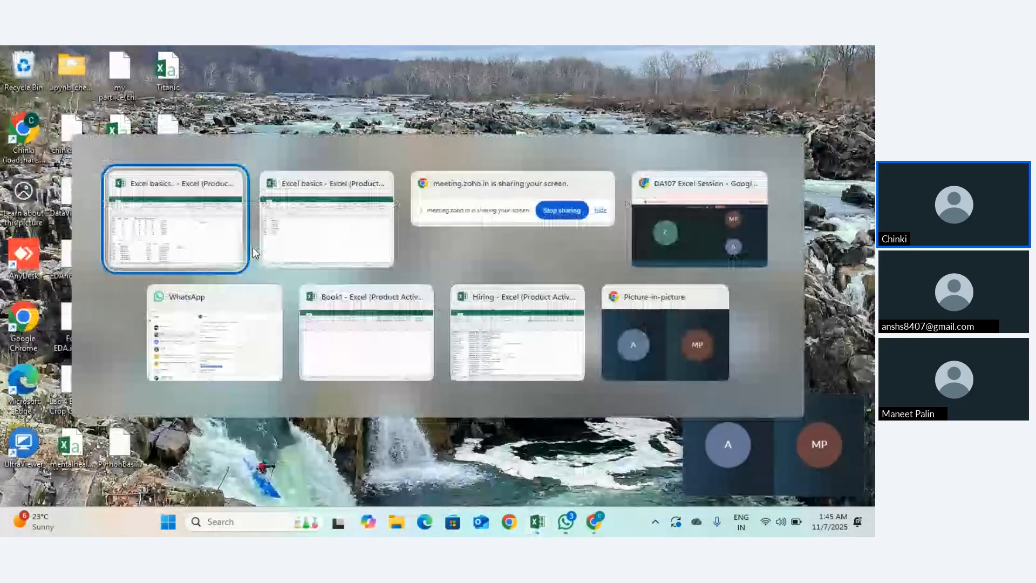
pyautogui.press('Tab')
pyautogui.press('Tab')
pyautogui.press('Tab')
pyautogui.press('Tab')
pyautogui.press('Tab')
pyautogui.press('Tab')
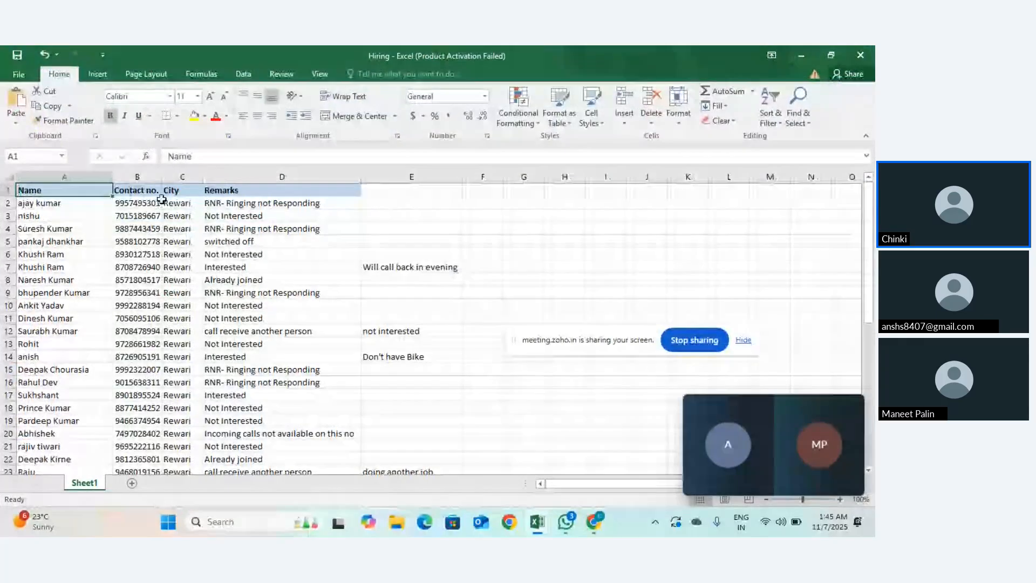
# Step: Enter Gurgaon in C21 and fill it down to C29
pyautogui.scroll(-2, 243, 235)
pyautogui.scroll(-11, 243, 235)
pyautogui.scroll(4, 243, 234)
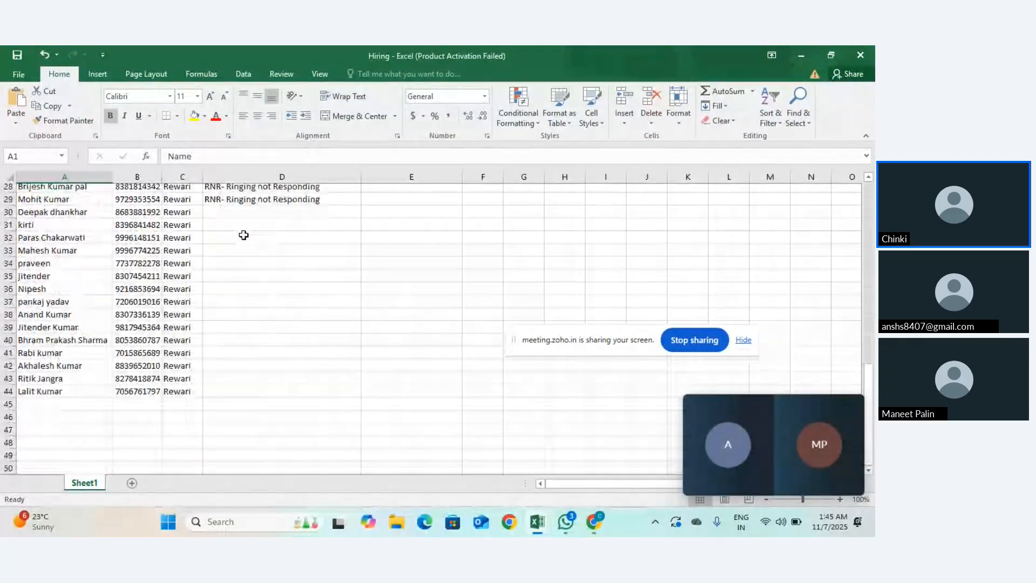
pyautogui.scroll(2, 206, 226)
pyautogui.click(180, 215)
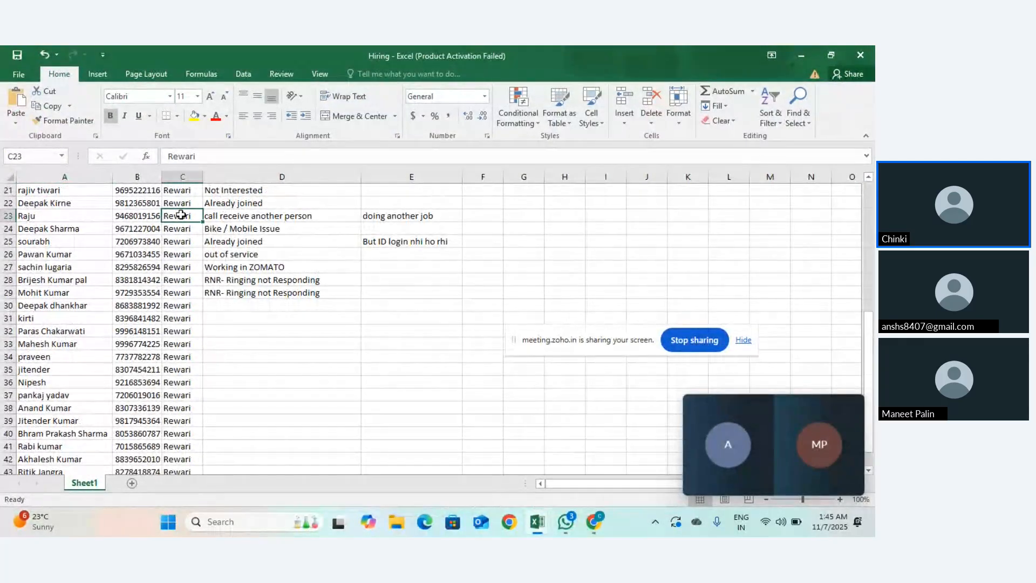
pyautogui.press('Up')
pyautogui.press('Up')
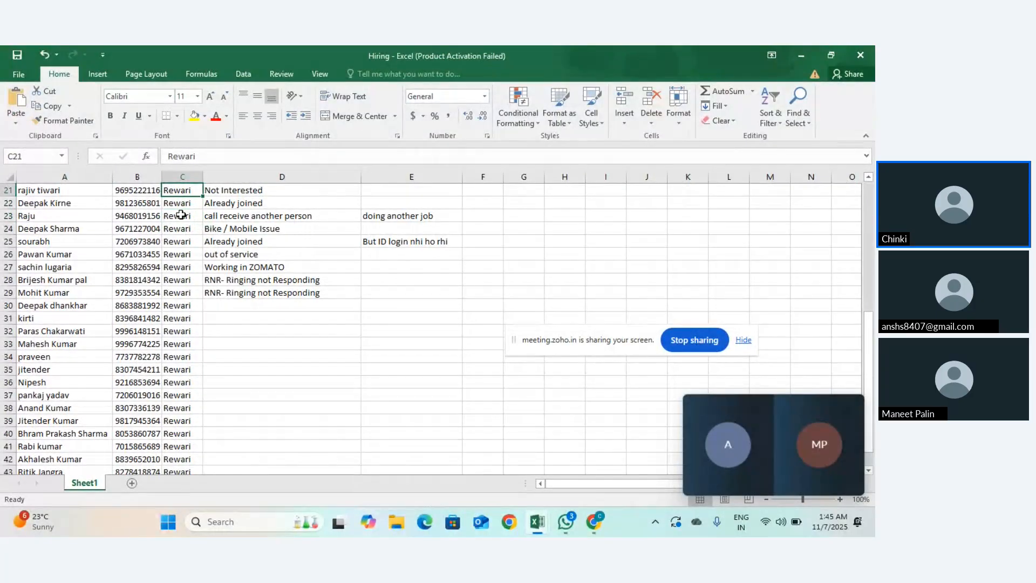
pyautogui.press('BackSpace')
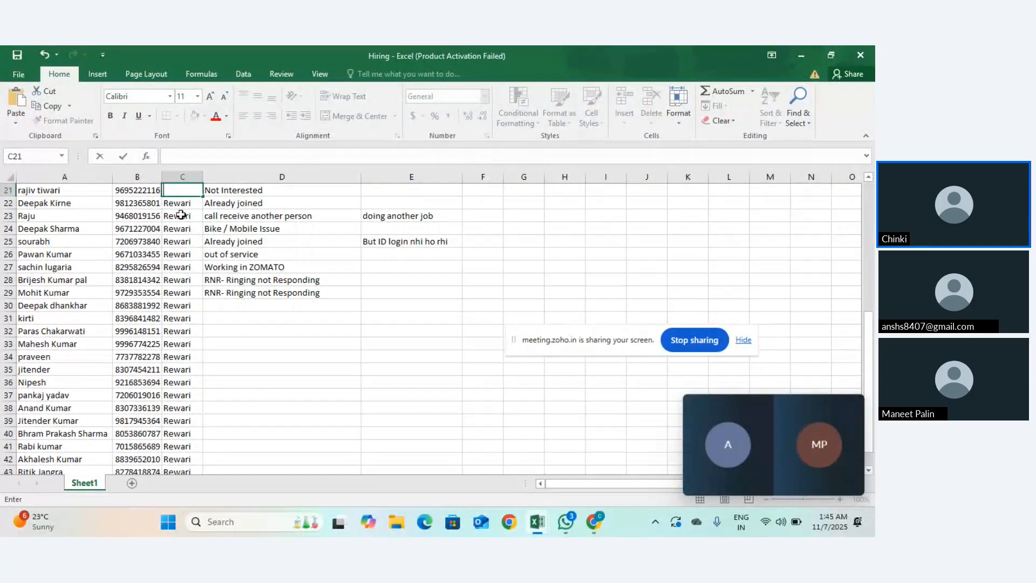
pyautogui.write('Gurgaon')
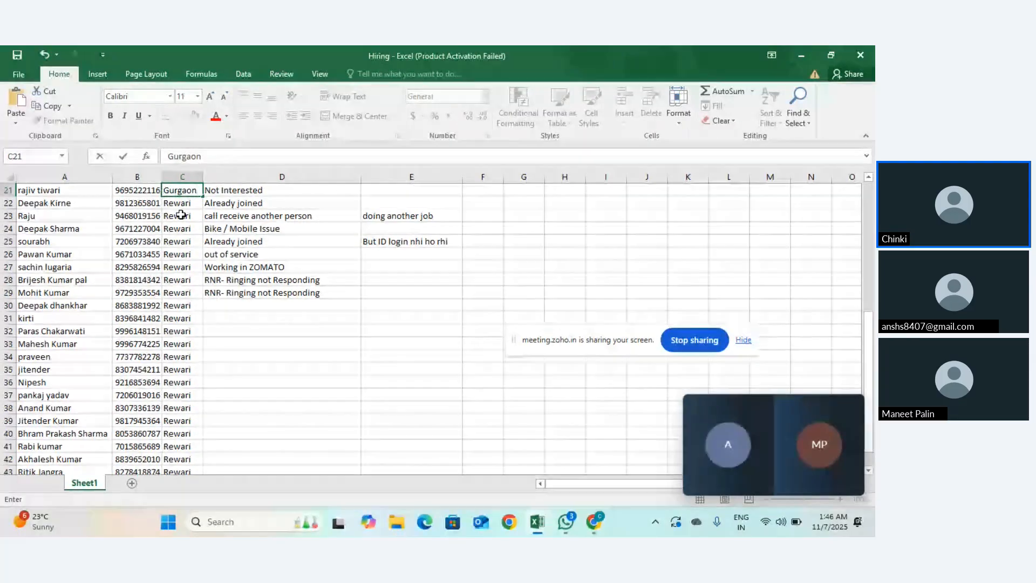
pyautogui.press('Return')
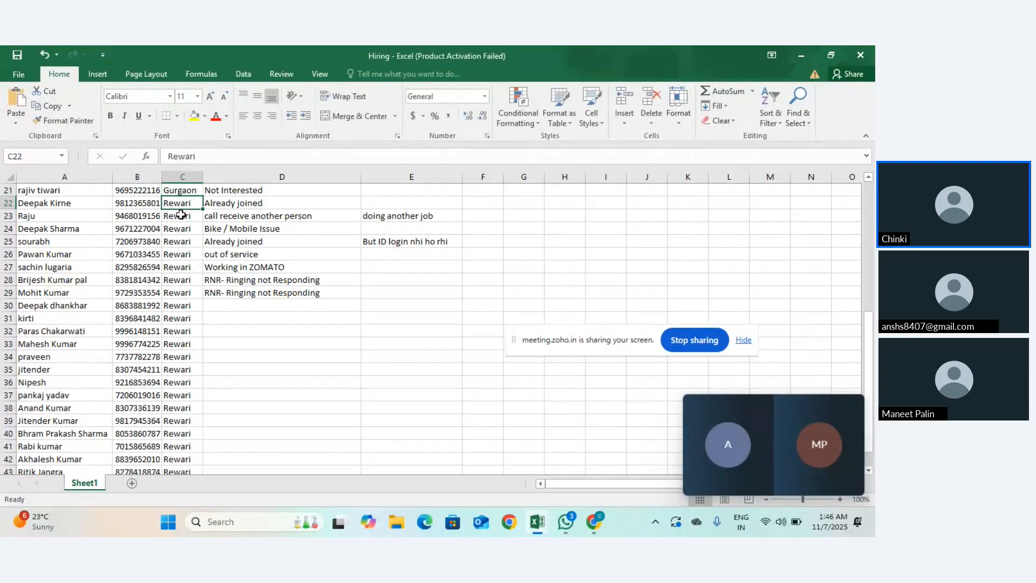
pyautogui.click(179, 189)
pyautogui.moveTo(203, 198); pyautogui.dragTo(203, 298)
# Step: Enter Sirsa in C35 and fill it down to C42
pyautogui.scroll(-5, 186, 257)
pyautogui.scroll(2, 188, 253)
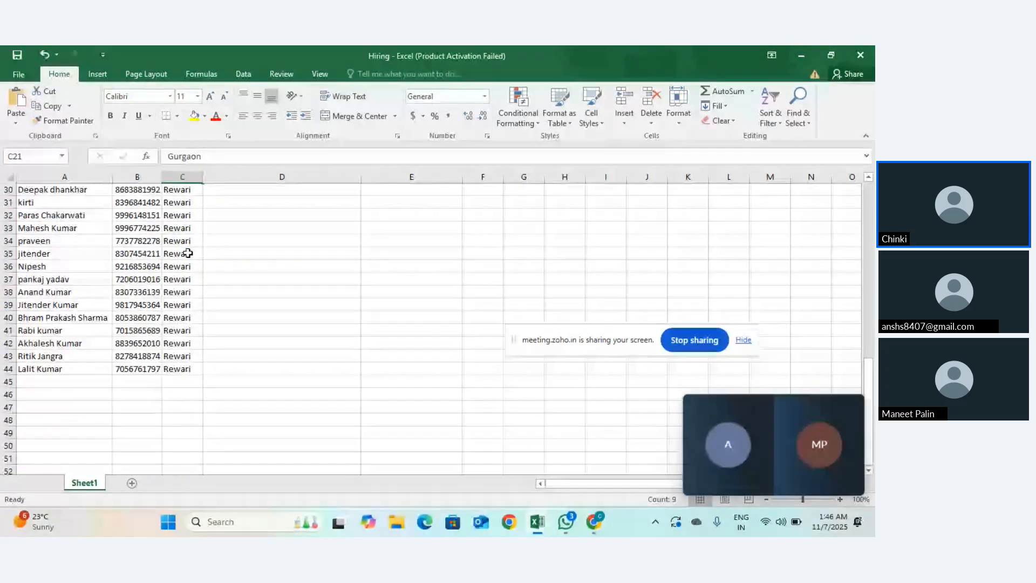
pyautogui.click(182, 252)
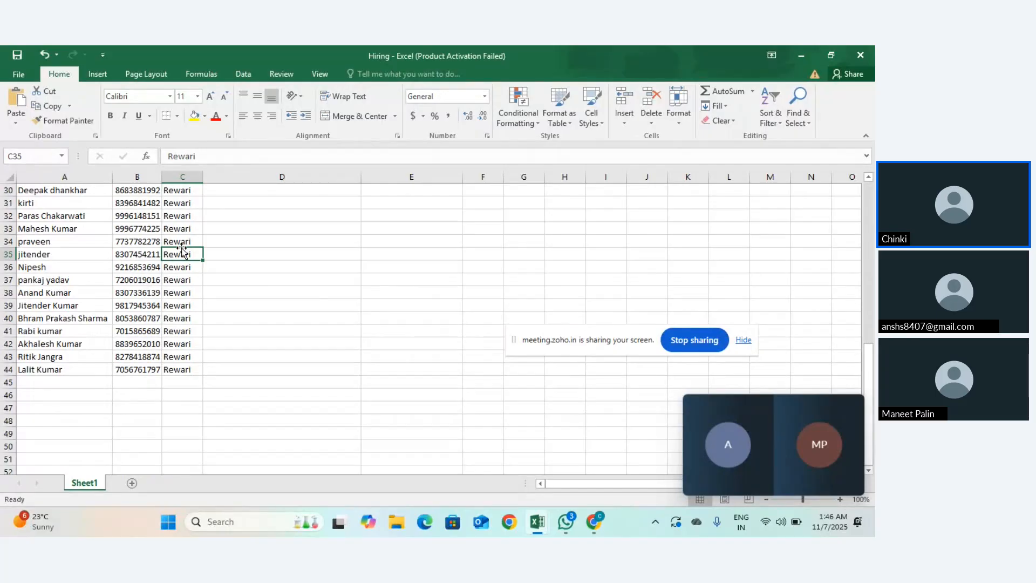
pyautogui.write('Sirsa')
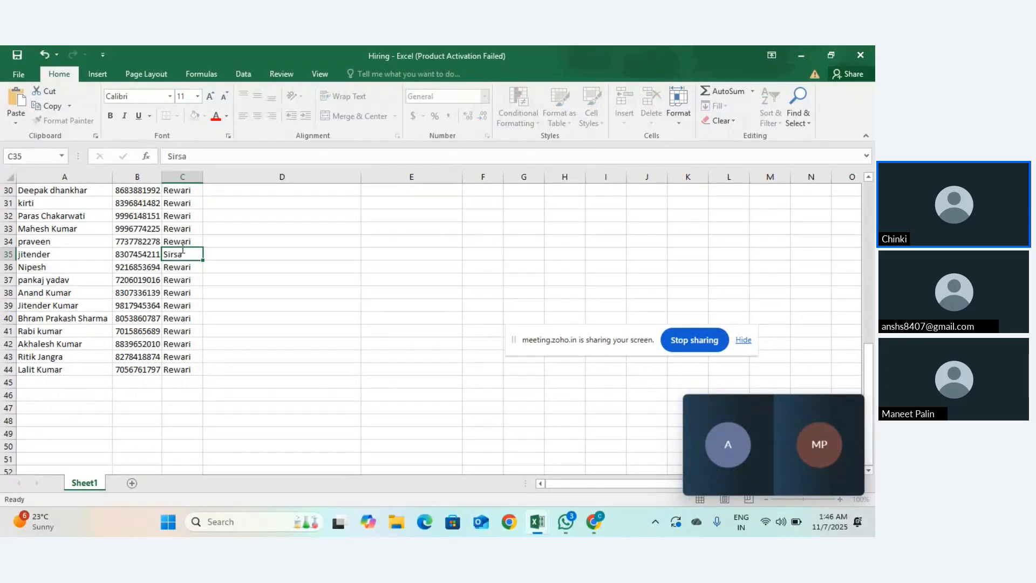
pyautogui.press('Return')
pyautogui.click(182, 251)
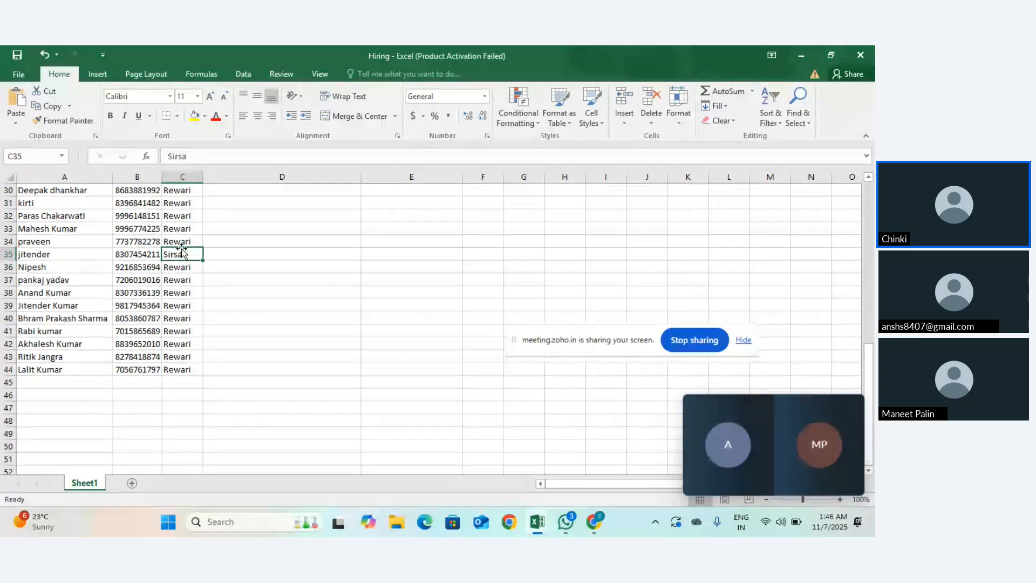
pyautogui.moveTo(207, 259); pyautogui.dragTo(209, 347)
pyautogui.scroll(10, 208, 347)
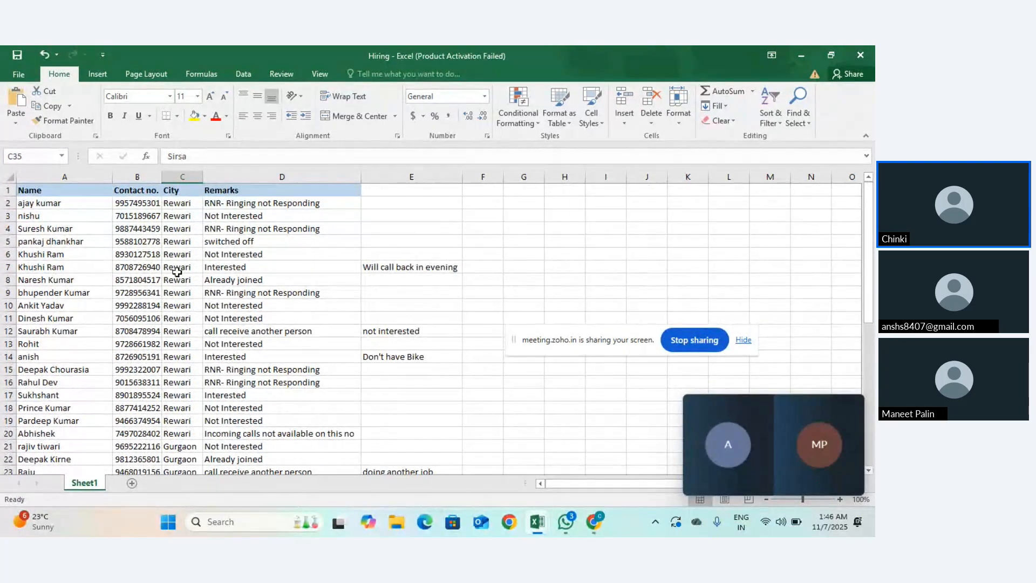
# Step: Inspect the Rewari entry in cell C7, leaving it unchanged
pyautogui.click(177, 268)
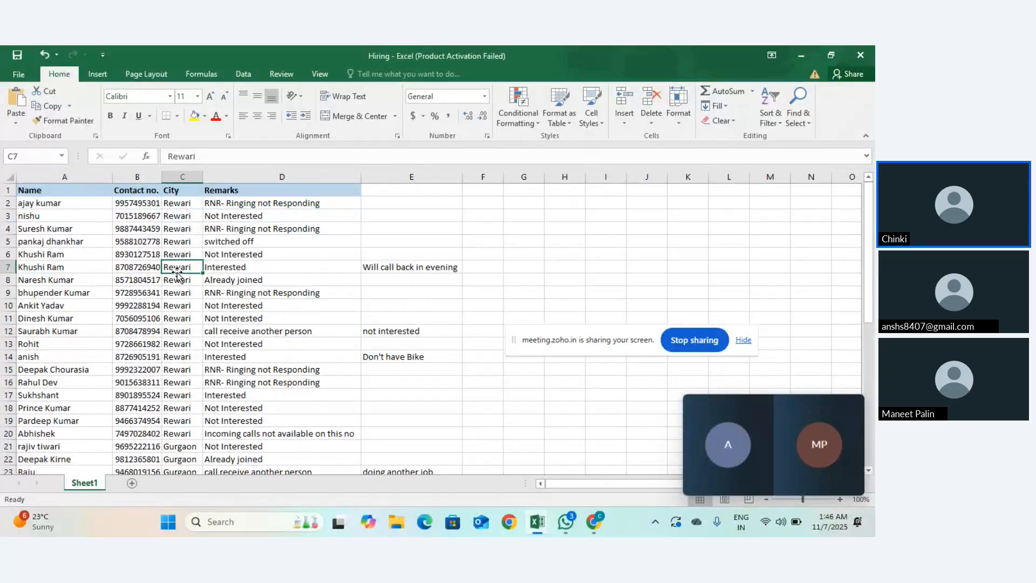
pyautogui.click(232, 304)
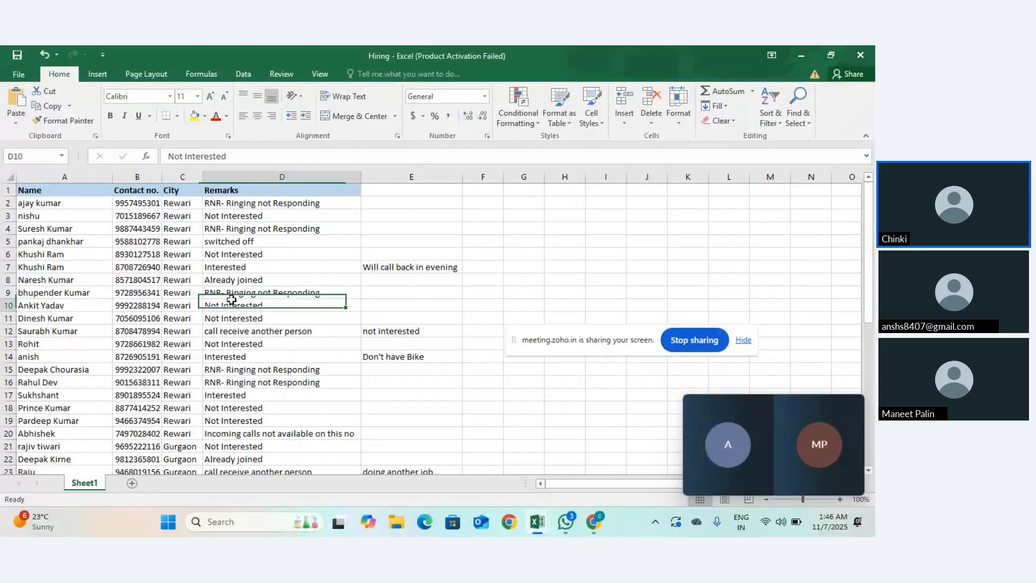
pyautogui.click(190, 265)
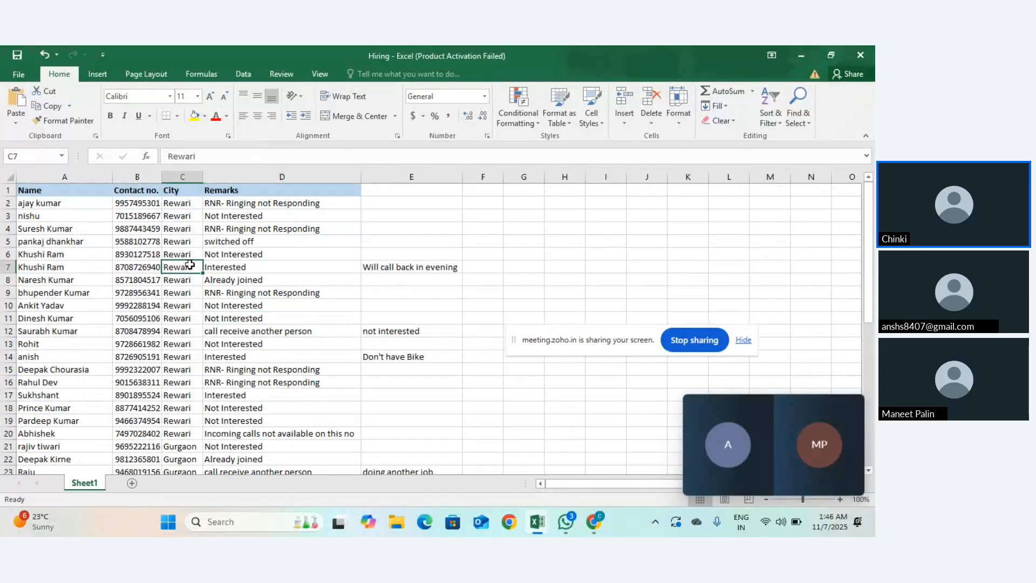
pyautogui.doubleClick(190, 266)
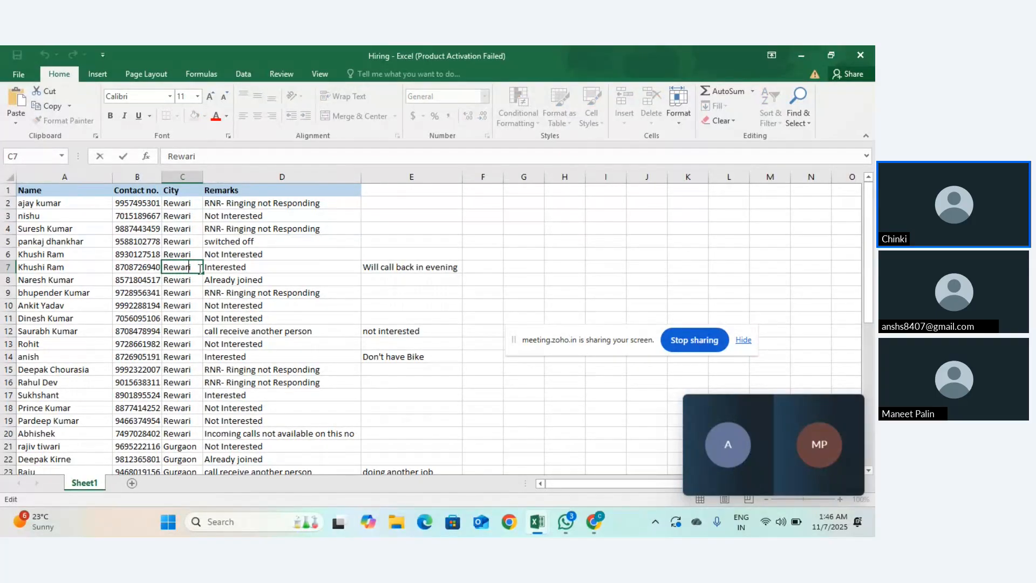
pyautogui.press('Left')
pyautogui.press('Left')
pyautogui.press('Escape')
pyautogui.click(144, 319)
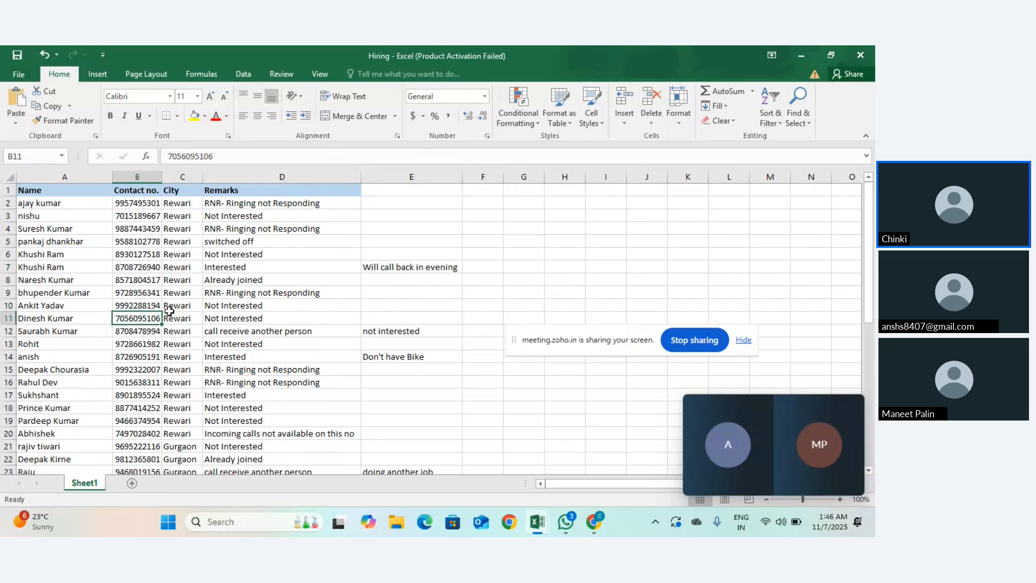
pyautogui.click(745, 341)
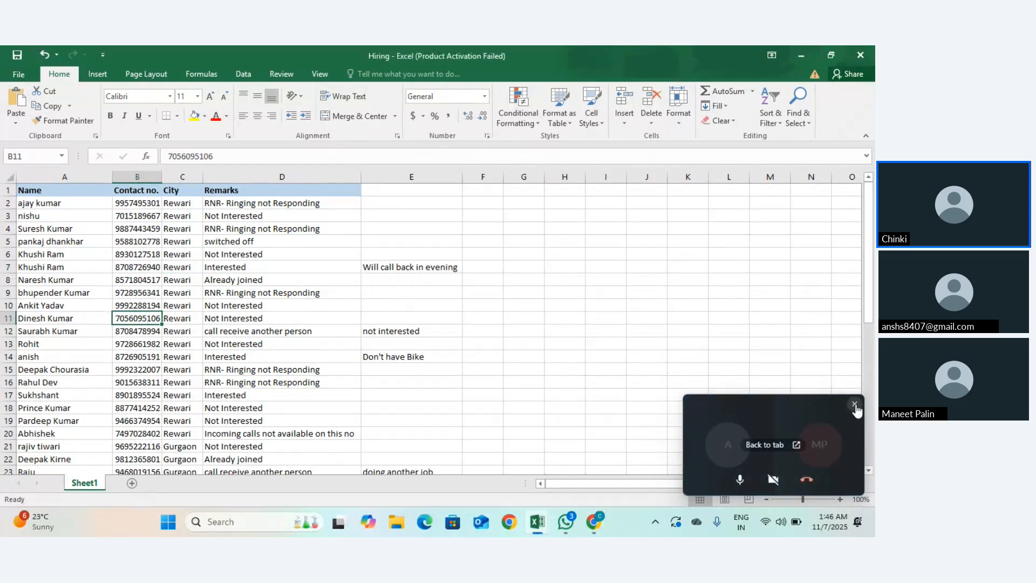
pyautogui.click(855, 407)
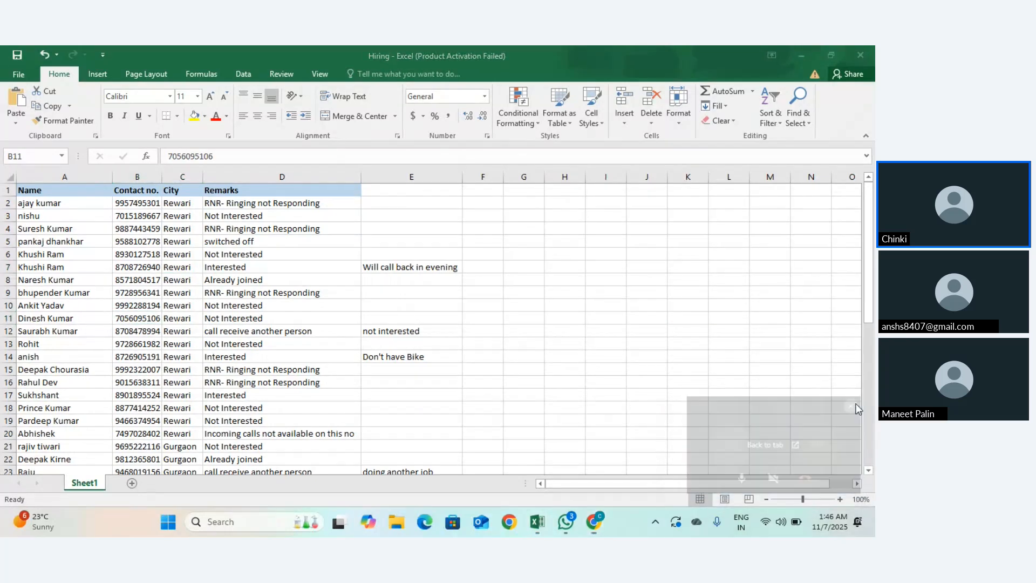
pyautogui.click(144, 294)
# Step: Re-enter the city in cell C7 using autocomplete
pyautogui.click(184, 269)
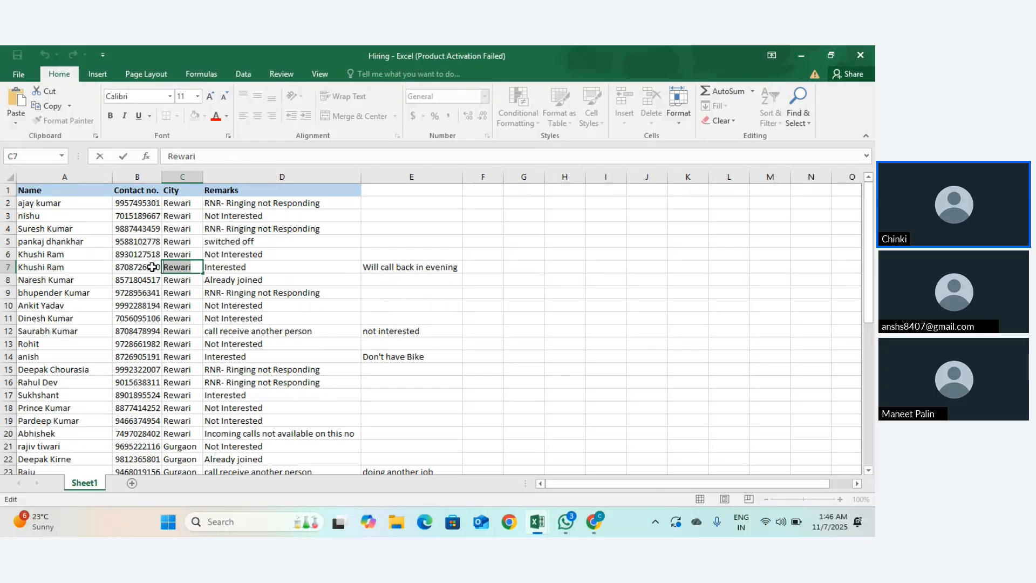
pyautogui.write('H')
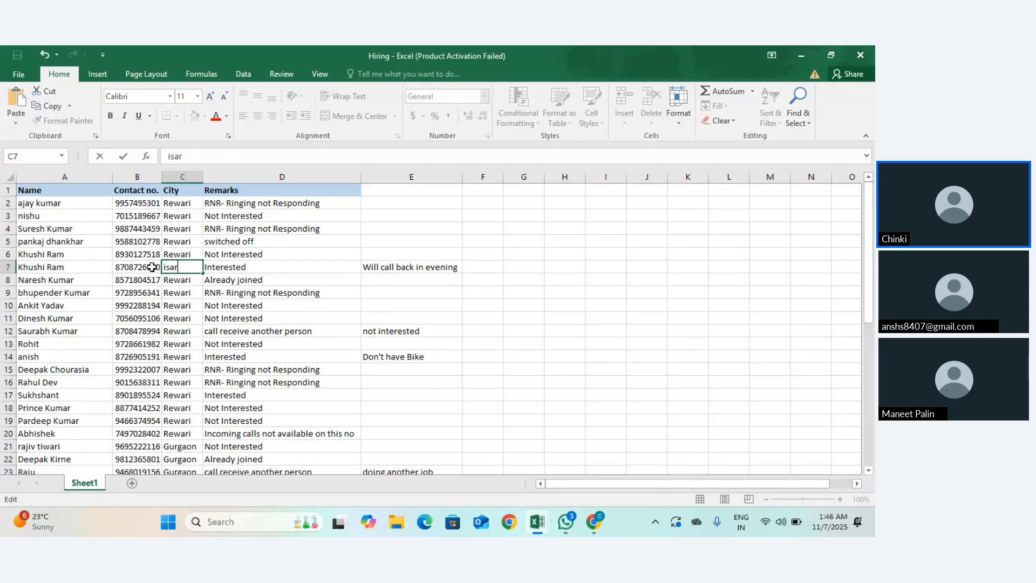
pyautogui.press('BackSpace')
pyautogui.press('BackSpace')
pyautogui.press('BackSpace')
pyautogui.press('BackSpace')
pyautogui.write('r')
pyautogui.press('Return')
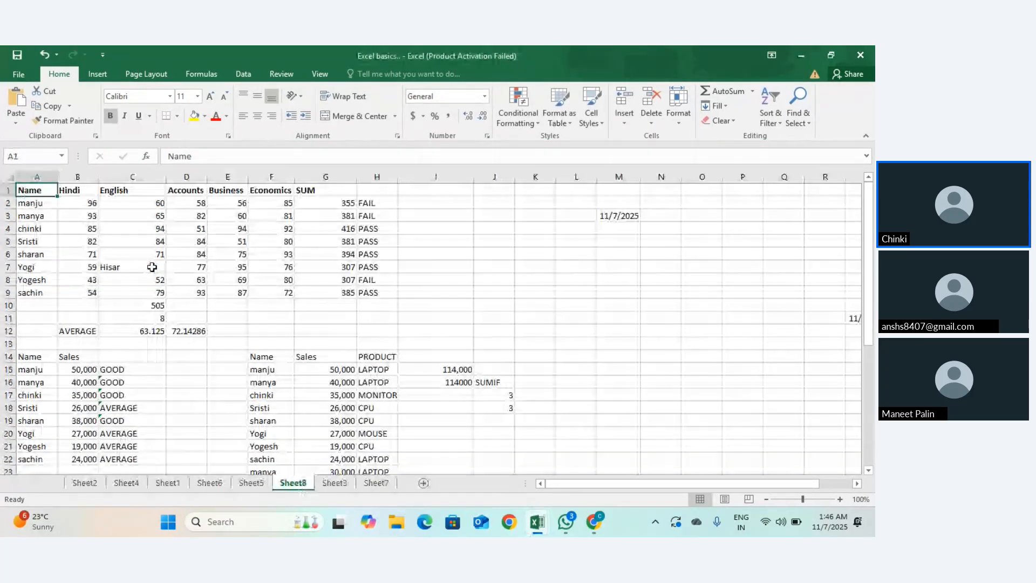
# Step: Type Hisar as the city in cell C8
pyautogui.hotkey('alt', 'Tab')
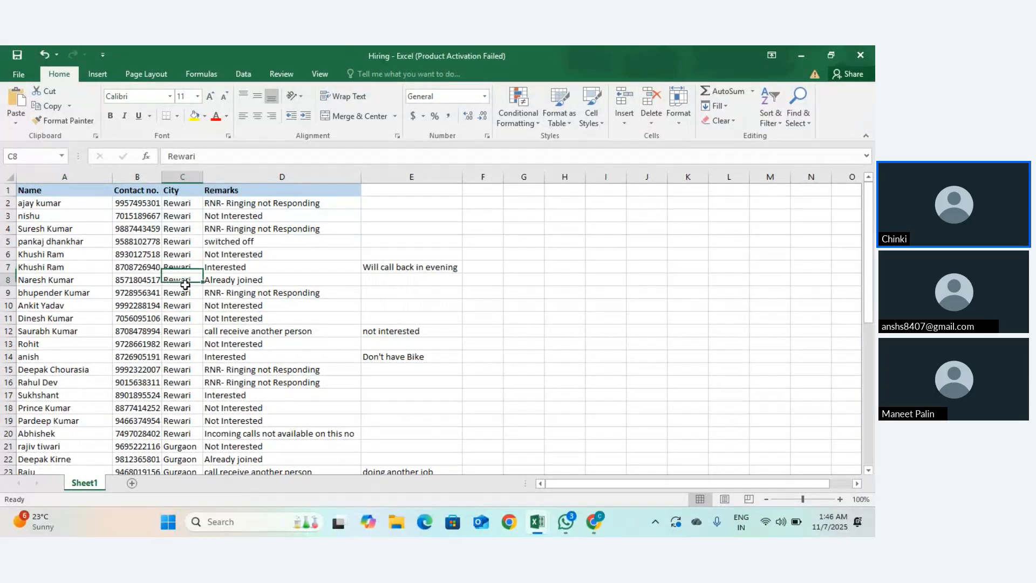
pyautogui.click(184, 258)
pyautogui.click(188, 280)
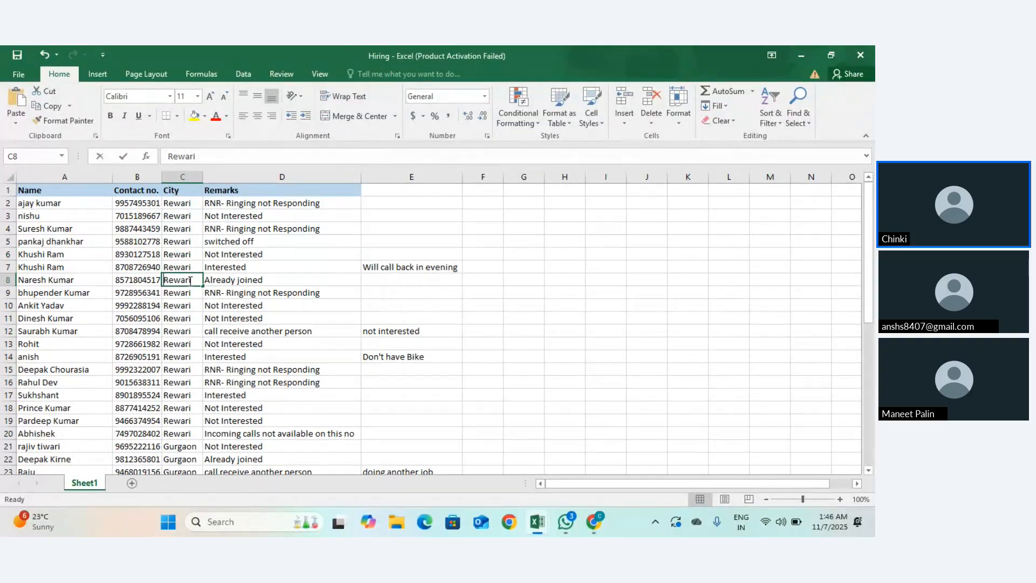
pyautogui.write('Hisar')
pyautogui.press('Return')
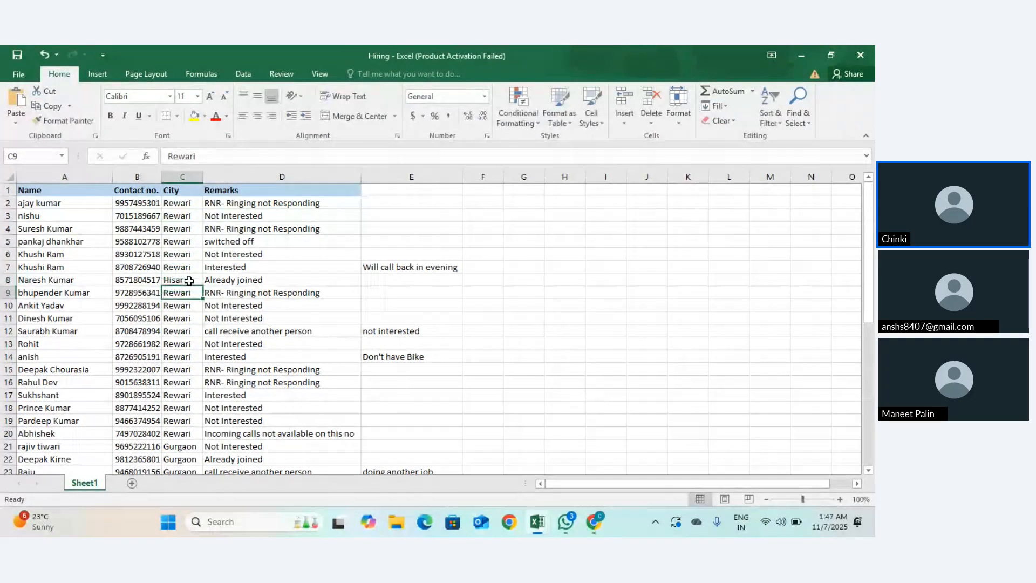
# Step: Fill Hisar from C8 down to C16 in the City column
pyautogui.click(189, 280)
pyautogui.moveTo(202, 286); pyautogui.dragTo(200, 383)
pyautogui.scroll(-10, 200, 382)
pyautogui.scroll(10, 201, 383)
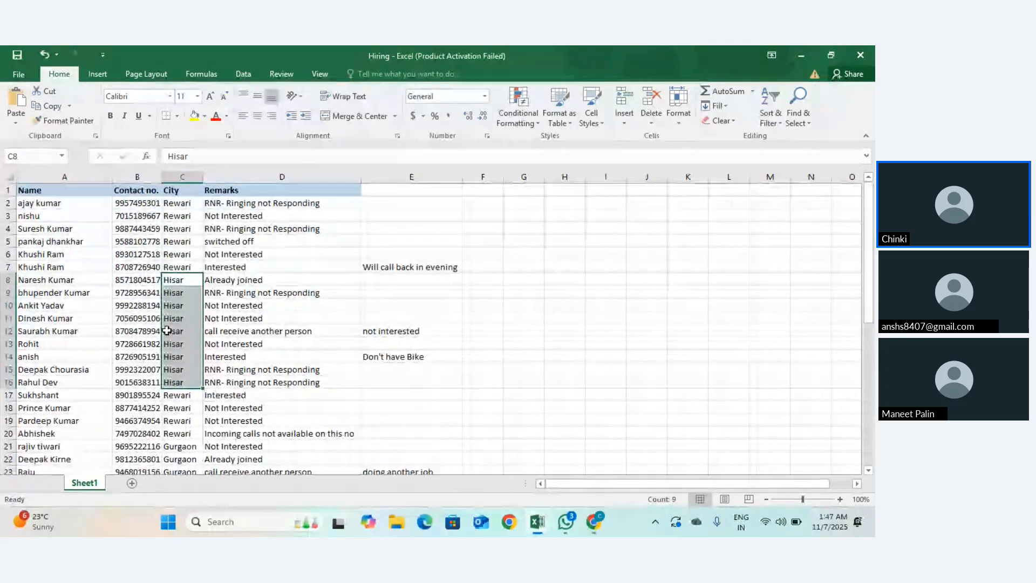
pyautogui.scroll(-6, 170, 329)
pyautogui.scroll(6, 232, 245)
# Step: Copy the remarks in D5:D19 and paste them into D30:D44
pyautogui.click(241, 242)
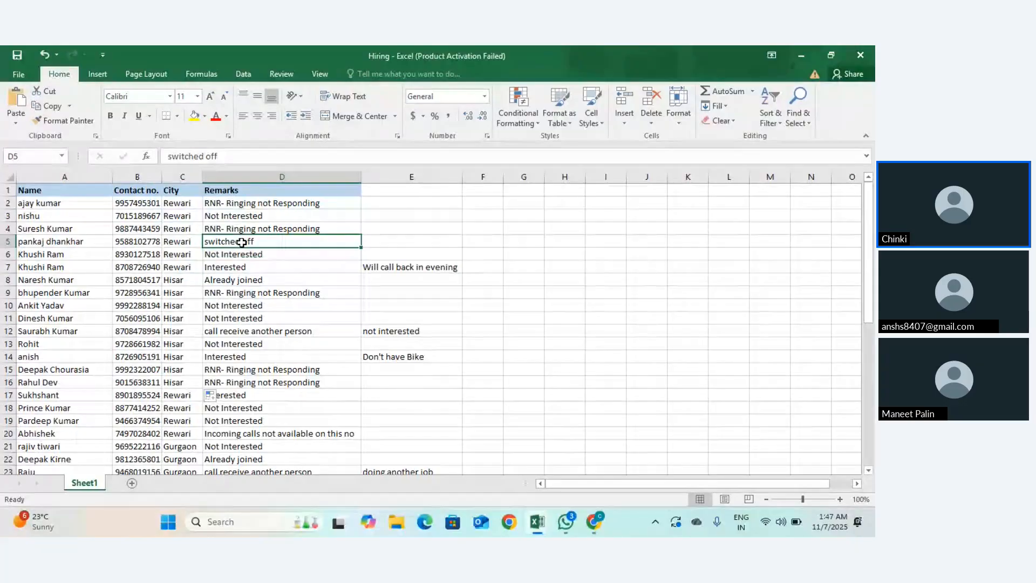
pyautogui.moveTo(241, 242); pyautogui.dragTo(286, 423)
pyautogui.press('super+Tab')
pyautogui.press('super+Tab')
pyautogui.hotkey('ctrl', 'c')
pyautogui.scroll(-7, 301, 394)
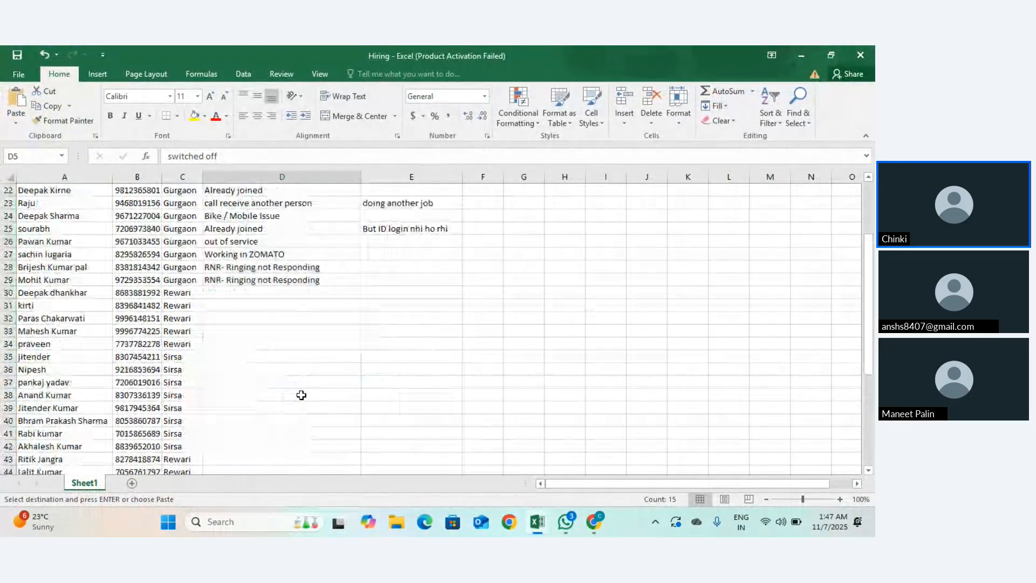
pyautogui.click(264, 292)
pyautogui.hotkey('ctrl', 'v')
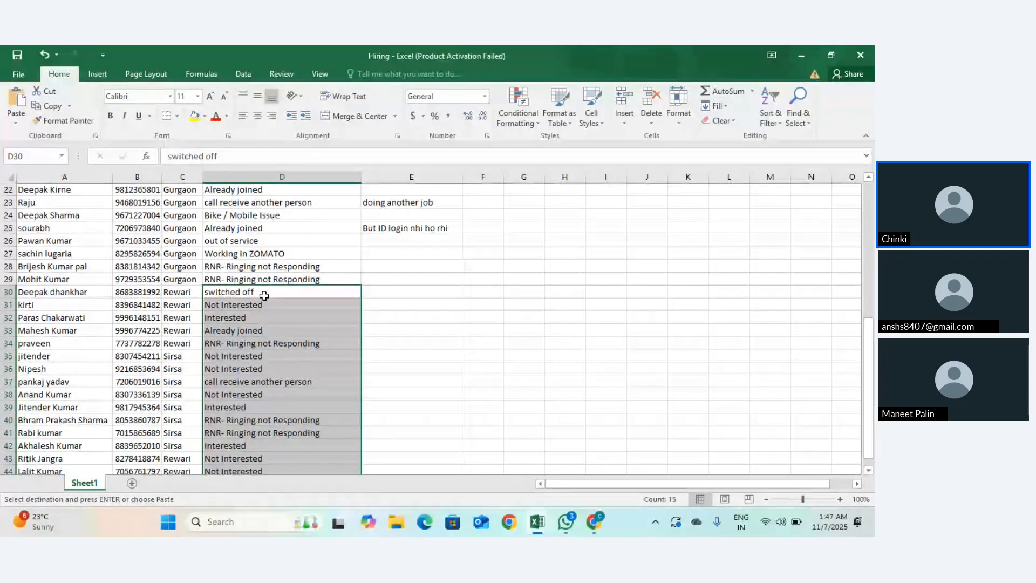
pyautogui.scroll(-5, 264, 295)
pyautogui.scroll(12, 264, 301)
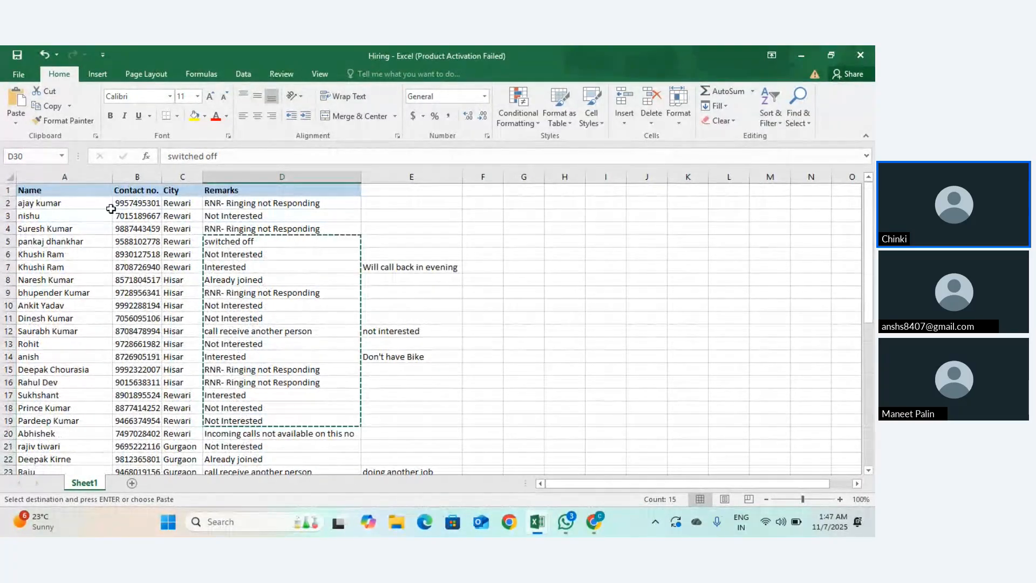
pyautogui.click(111, 208)
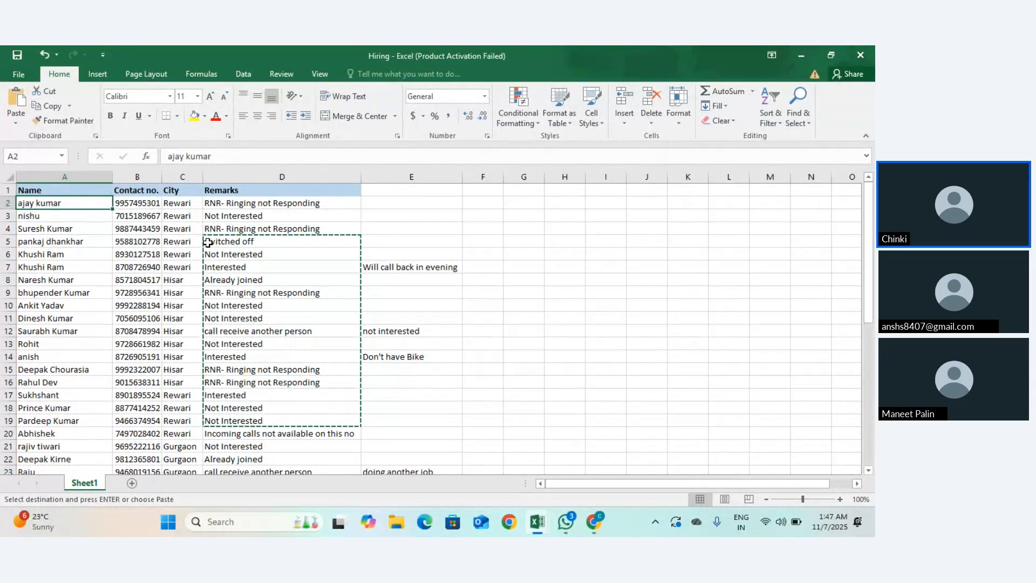
pyautogui.click(77, 170)
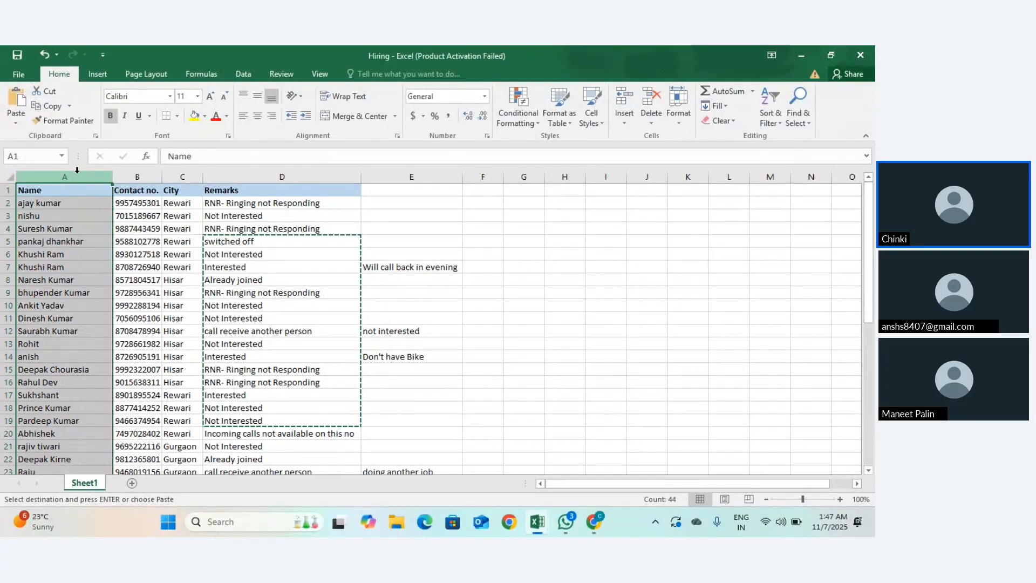
# Step: Select the Contact no., City and Remarks columns in turn to review them
pyautogui.click(127, 176)
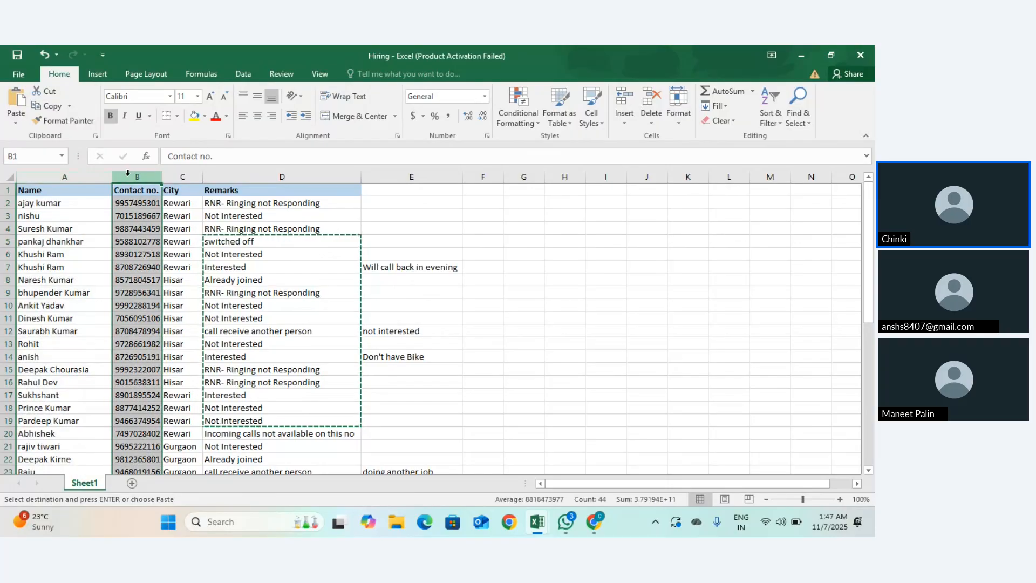
pyautogui.click(174, 173)
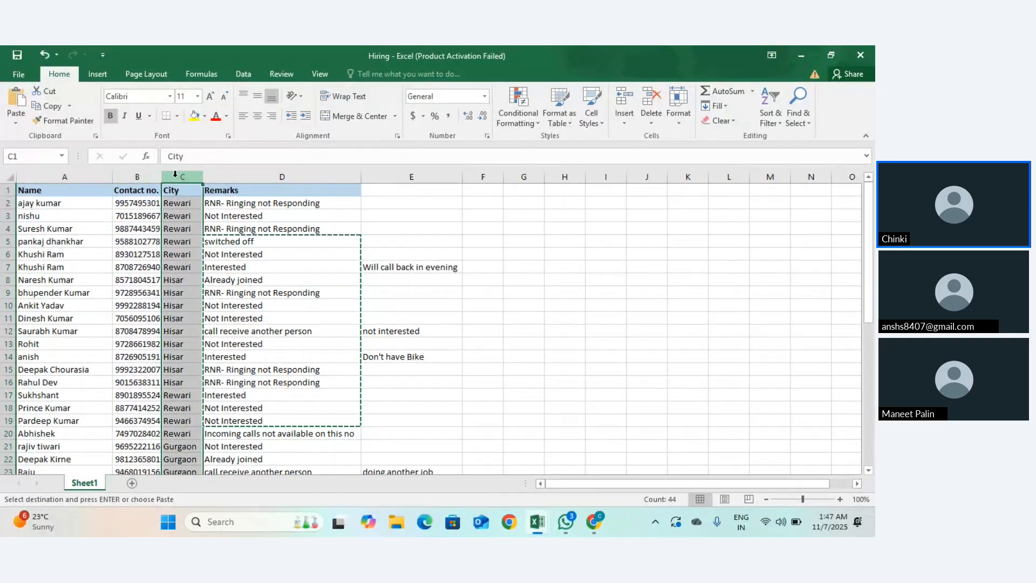
pyautogui.scroll(-7, 227, 270)
pyautogui.scroll(7, 227, 270)
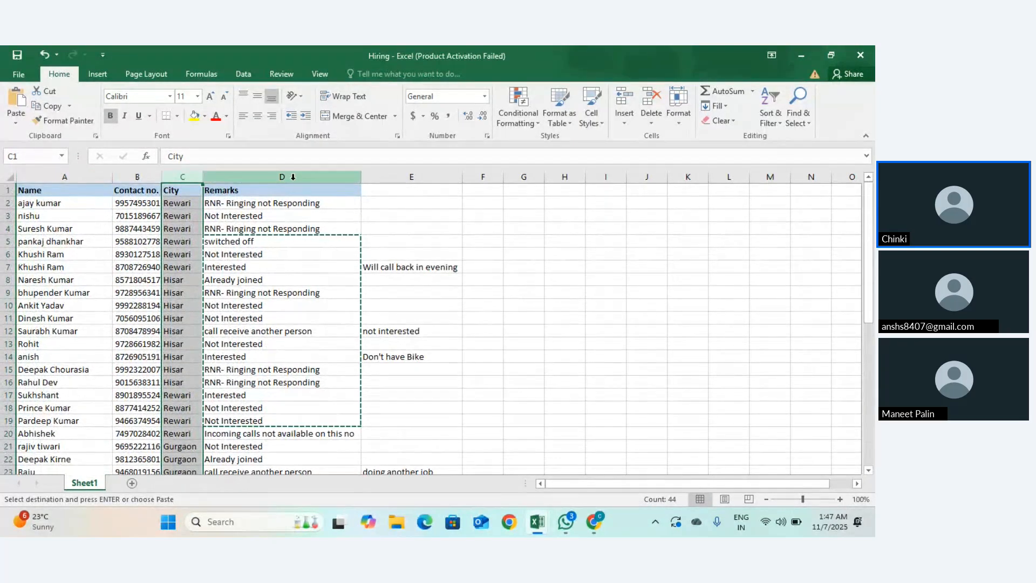
pyautogui.click(293, 176)
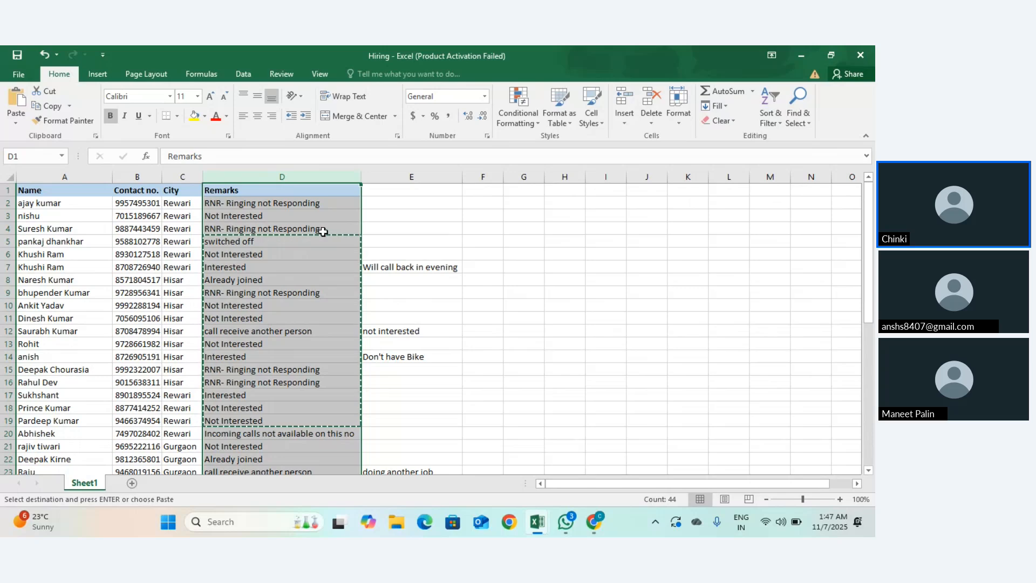
pyautogui.scroll(-1, 327, 227)
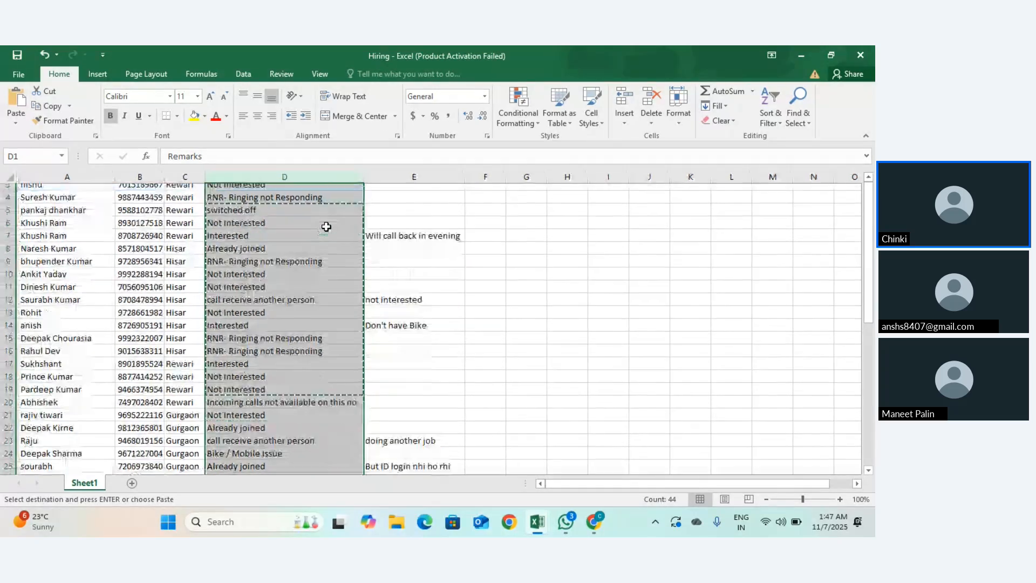
pyautogui.click(289, 380)
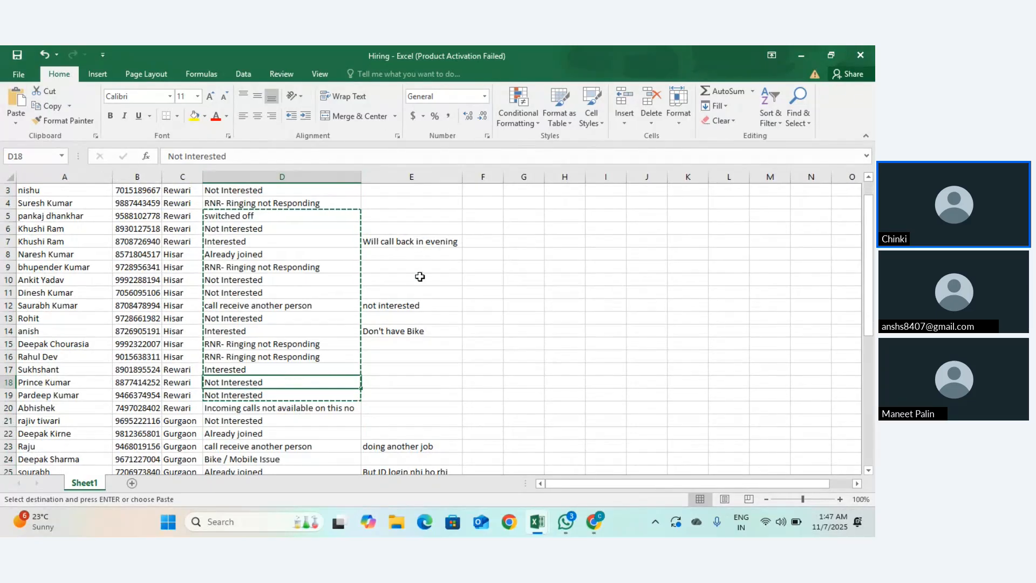
# Step: Delete the extra notes in E5:F40
pyautogui.moveTo(403, 212); pyautogui.dragTo(483, 534)
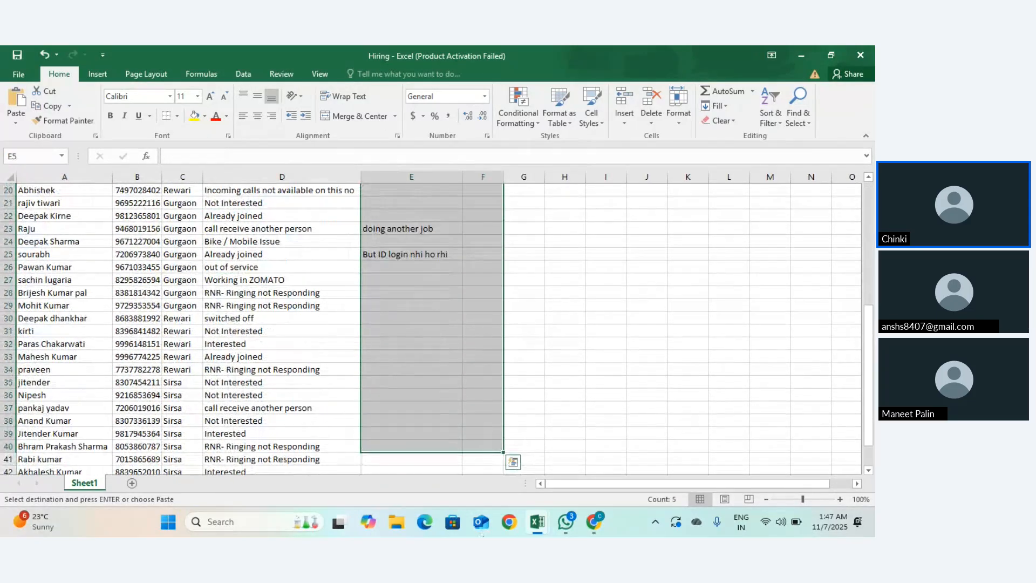
pyautogui.press('Delete')
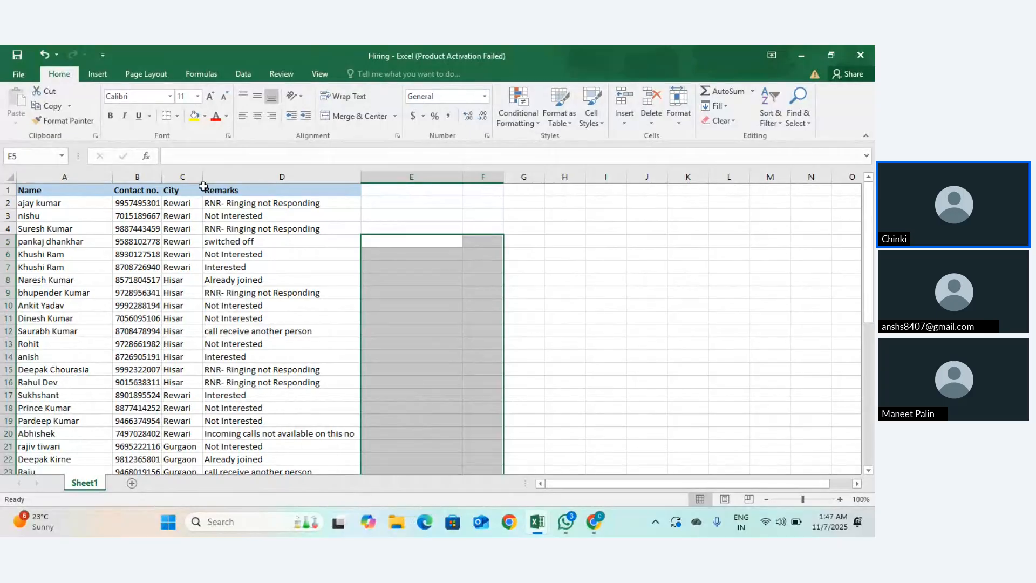
pyautogui.click(177, 194)
pyautogui.scroll(-7, 315, 331)
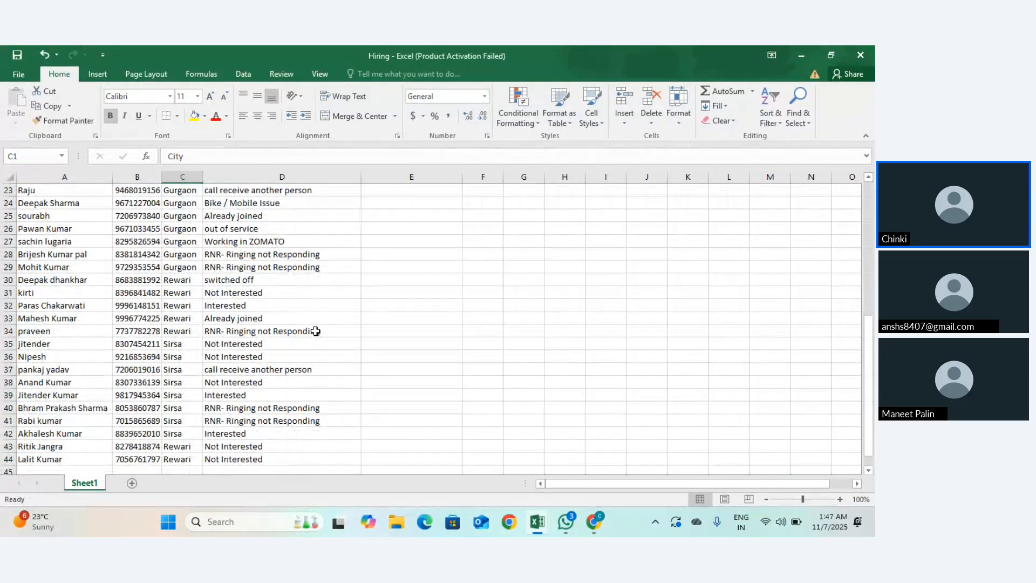
pyautogui.scroll(7, 316, 332)
pyautogui.scroll(-8, 315, 331)
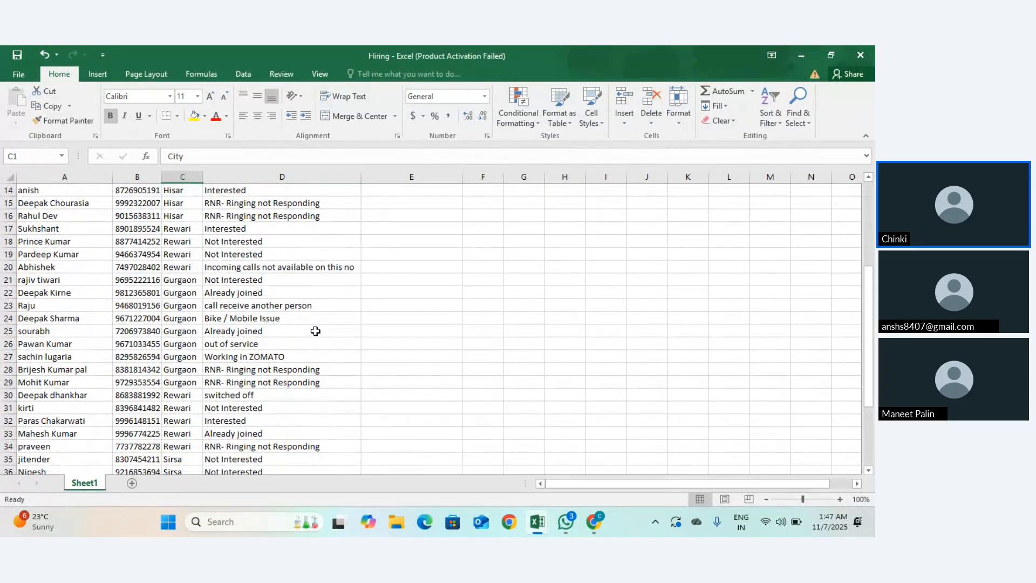
pyautogui.scroll(8, 316, 331)
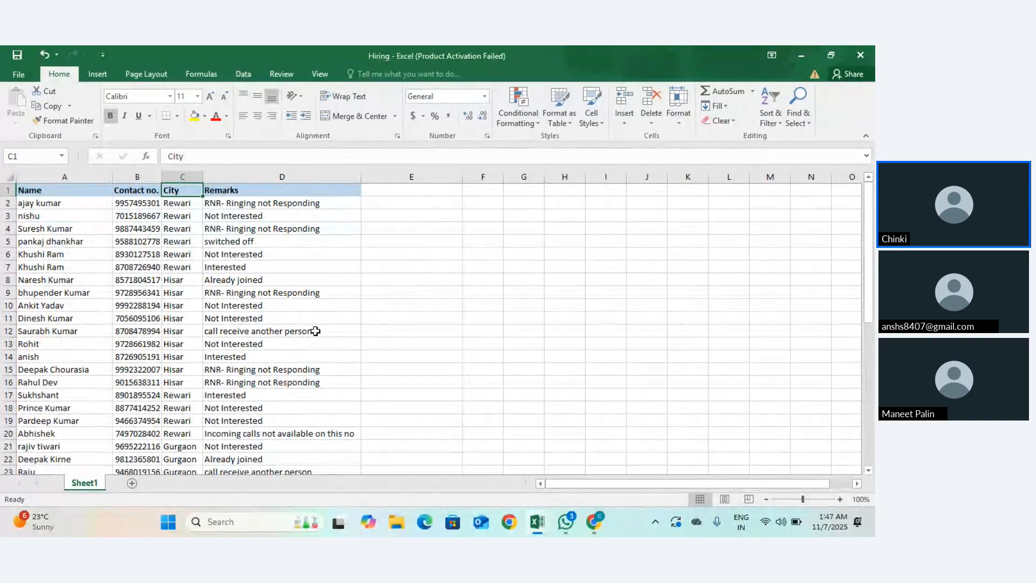
pyautogui.scroll(-7, 315, 331)
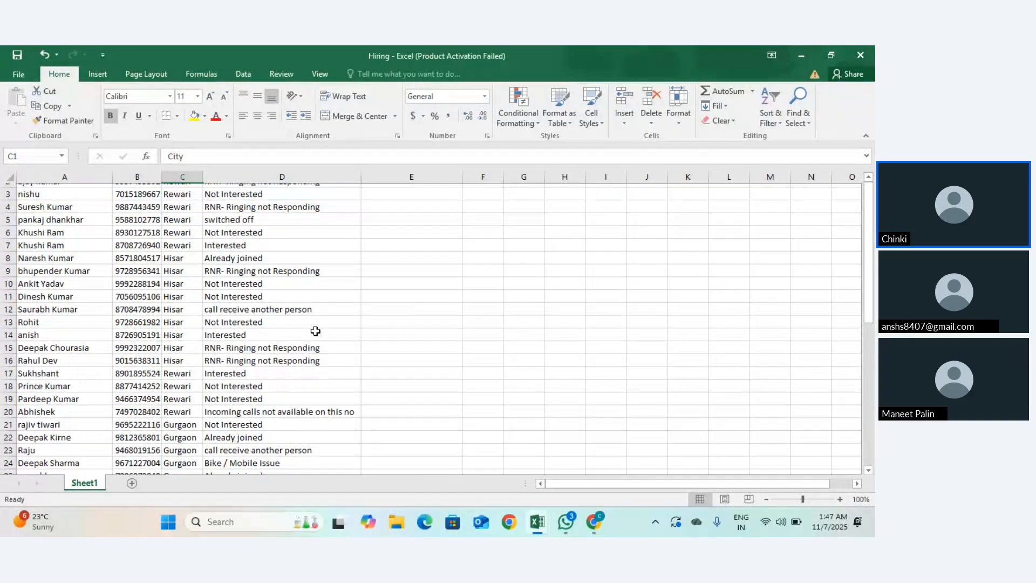
pyautogui.scroll(7, 315, 330)
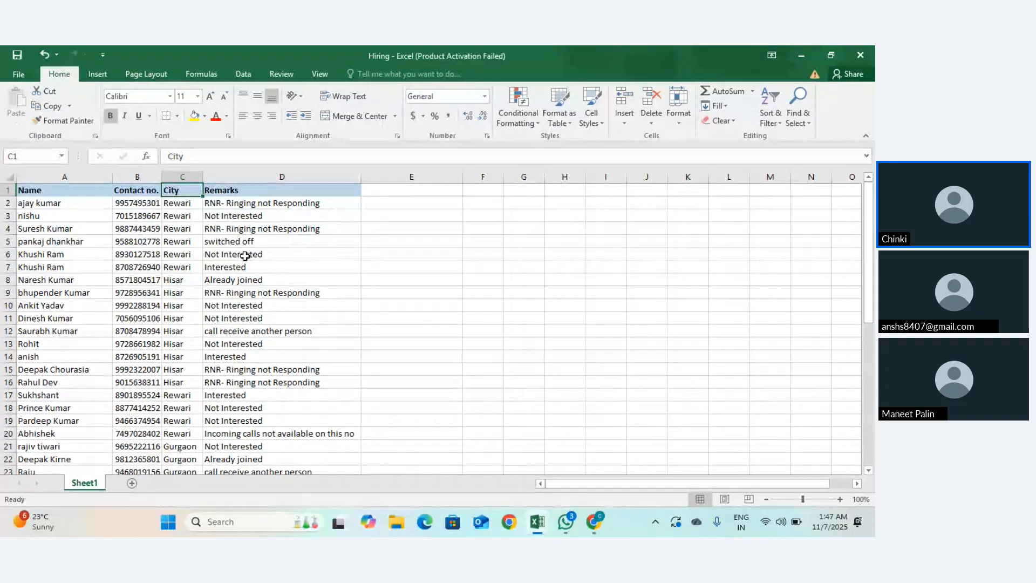
pyautogui.scroll(-20, 248, 255)
pyautogui.scroll(20, 245, 256)
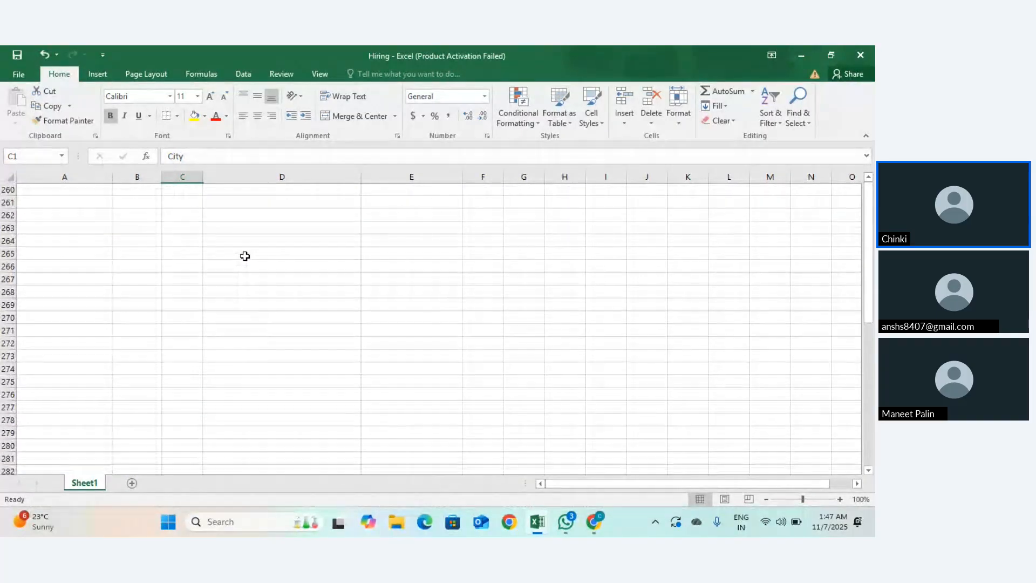
pyautogui.scroll(20, 245, 256)
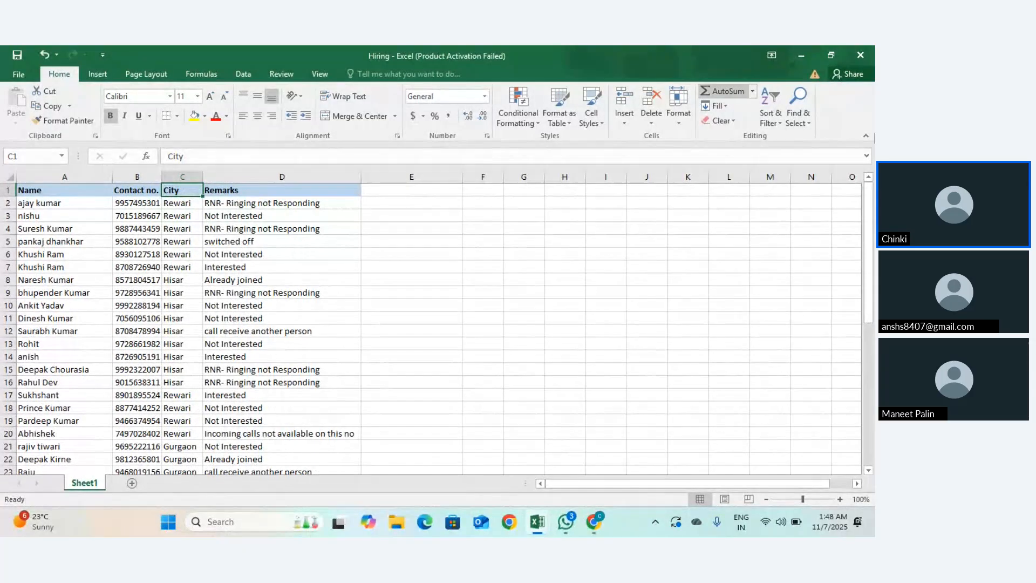
# Step: Add filter arrows to the table's header row
pyautogui.click(773, 120)
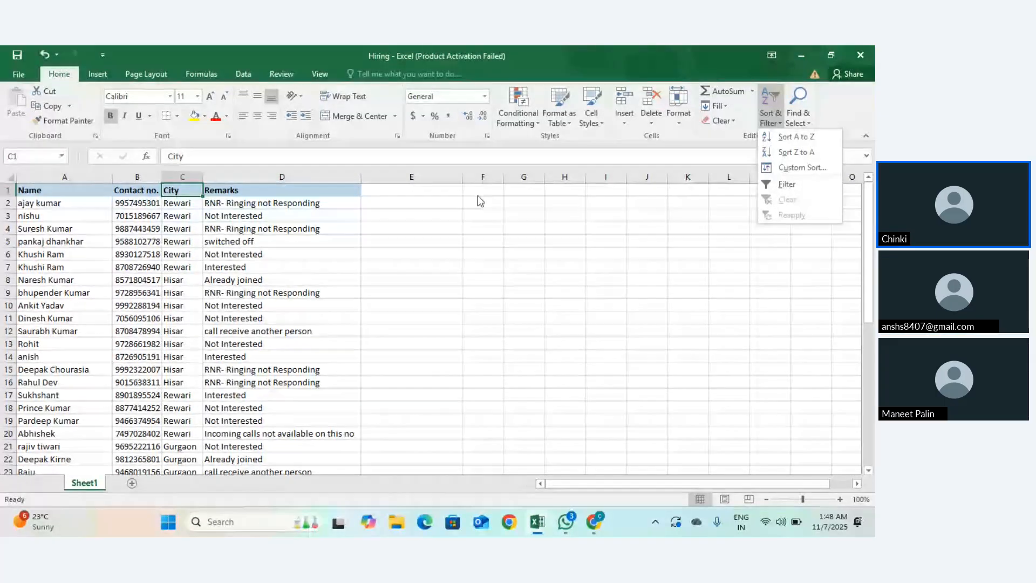
pyautogui.click(202, 189)
pyautogui.hotkey('ctrl', 'shift', 'l')
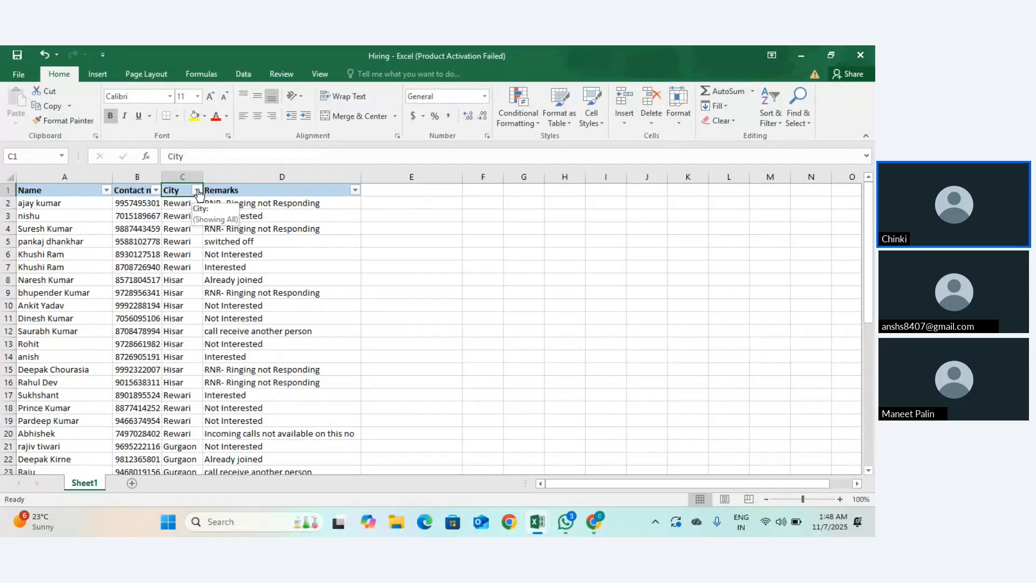
# Step: Filter the City column to Gurgaon only, showing 9 of 43 records
pyautogui.click(197, 190)
pyautogui.click(74, 315)
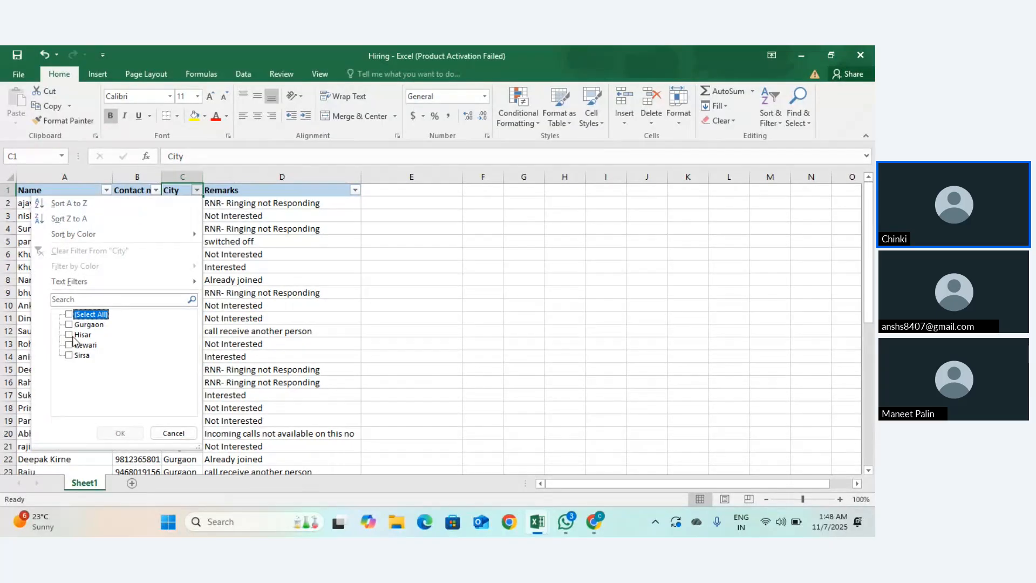
pyautogui.click(69, 334)
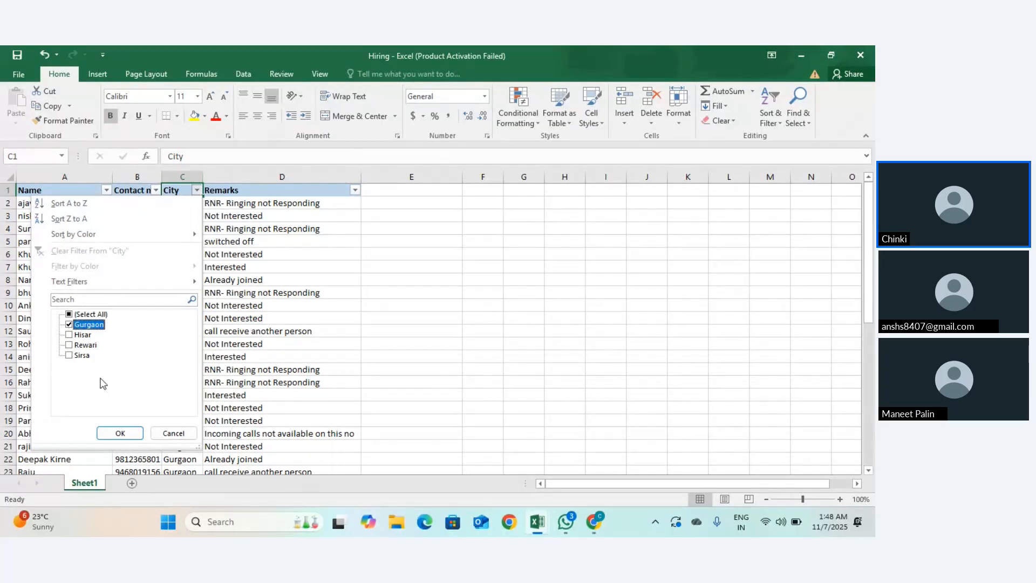
pyautogui.click(121, 433)
# Step: Reselect all cities in the City filter so every row shows
pyautogui.scroll(1, 202, 310)
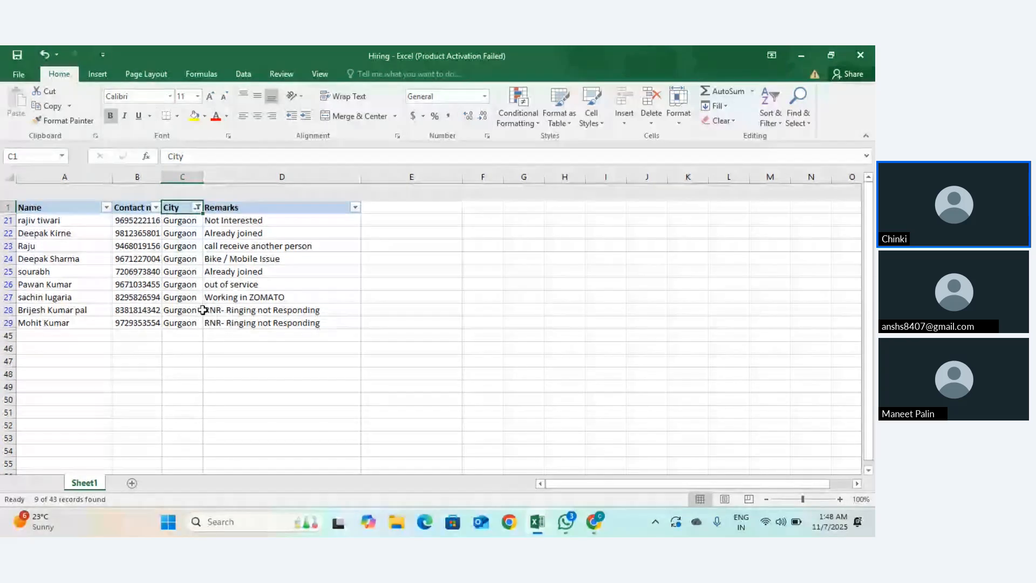
pyautogui.scroll(-10, 202, 310)
pyautogui.scroll(10, 202, 309)
pyautogui.scroll(-1, 202, 310)
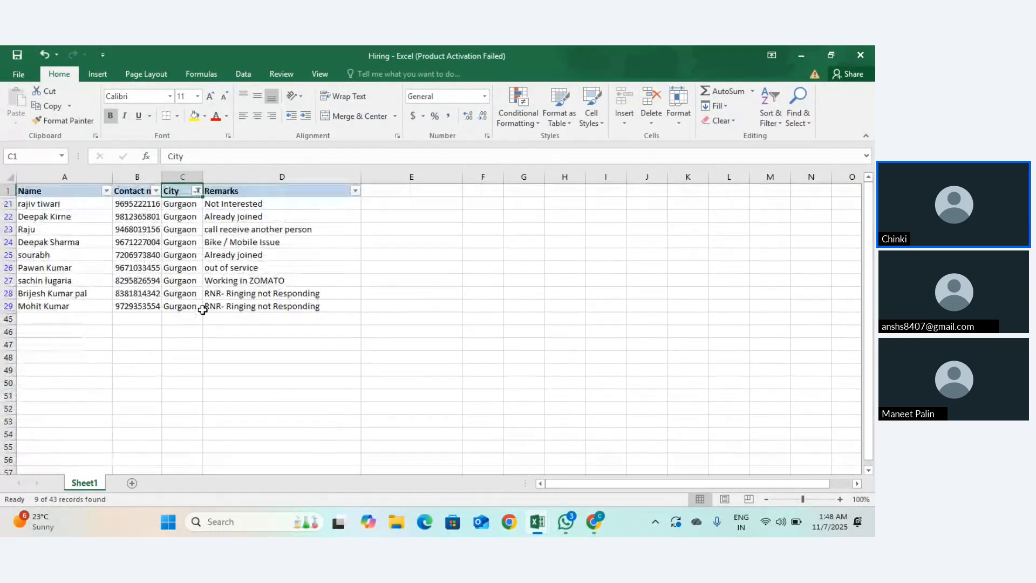
pyautogui.click(198, 190)
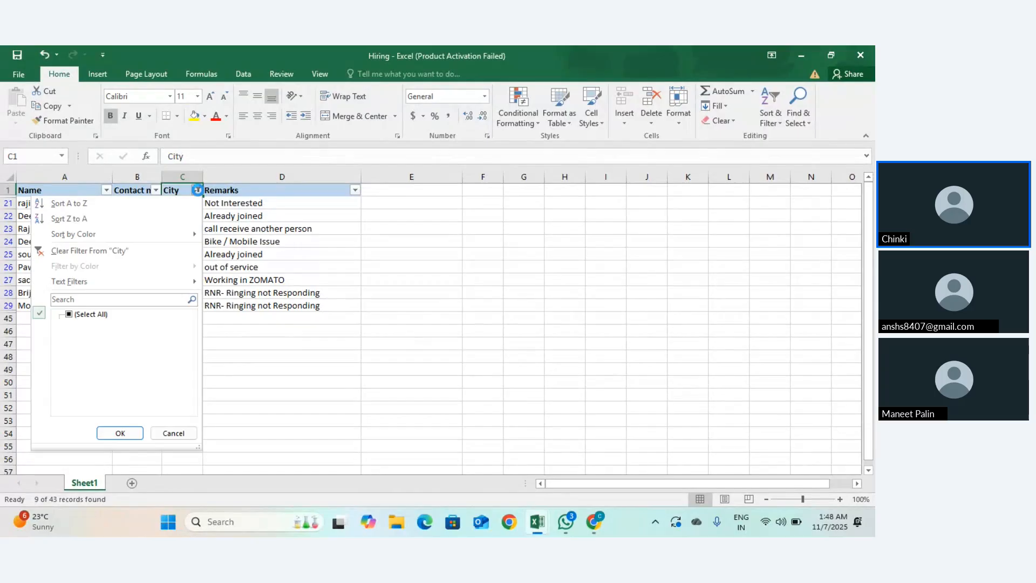
pyautogui.click(72, 314)
pyautogui.click(120, 433)
# Step: Filter the Remarks column to Interested only, showing 6 of 43 records
pyautogui.click(328, 178)
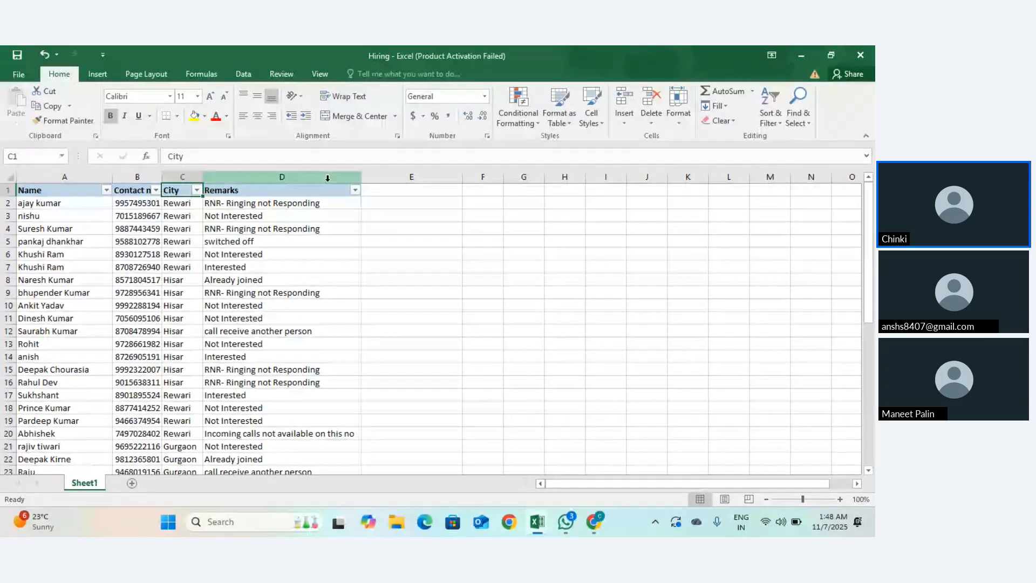
pyautogui.click(355, 190)
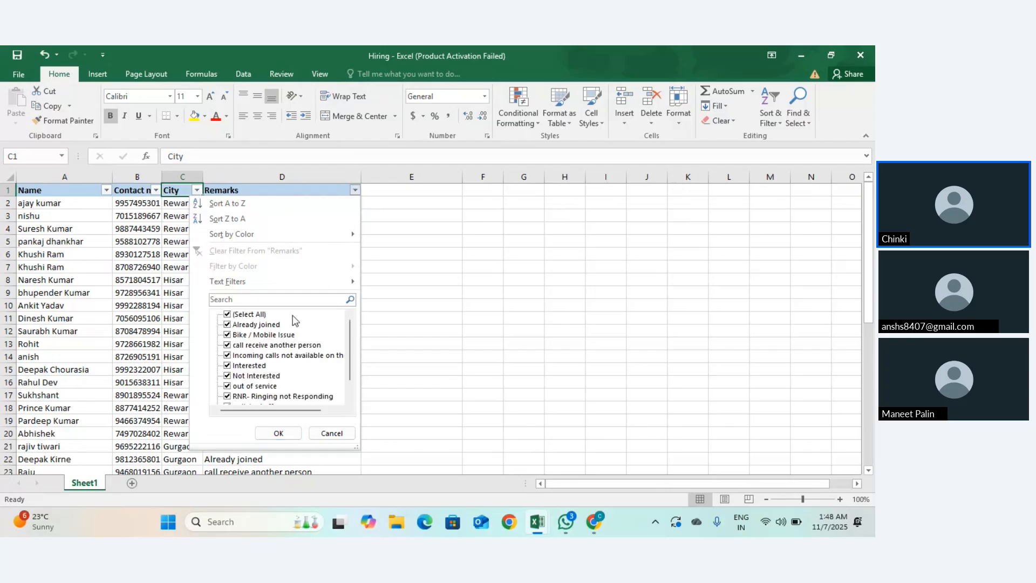
pyautogui.click(227, 314)
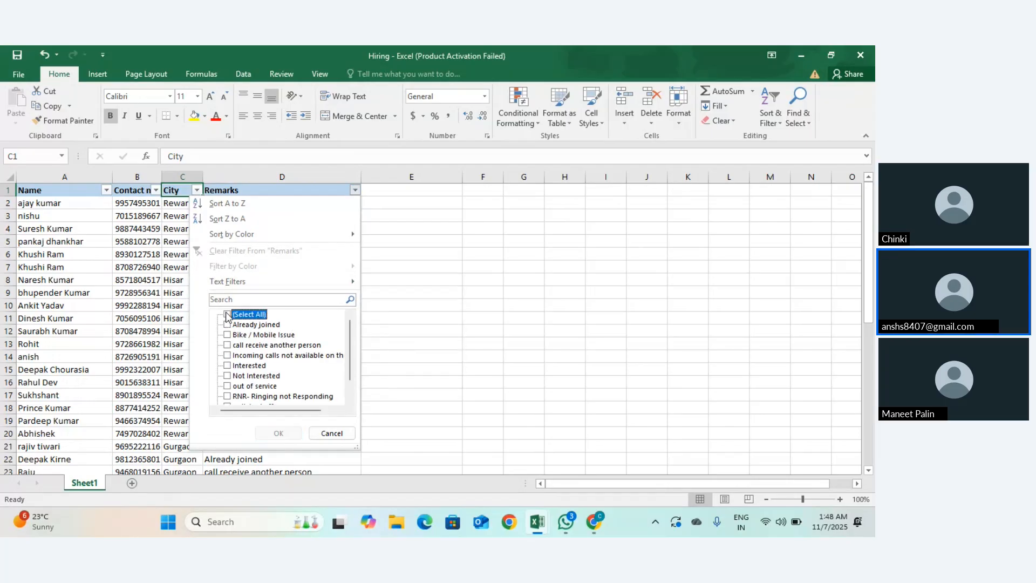
pyautogui.click(227, 366)
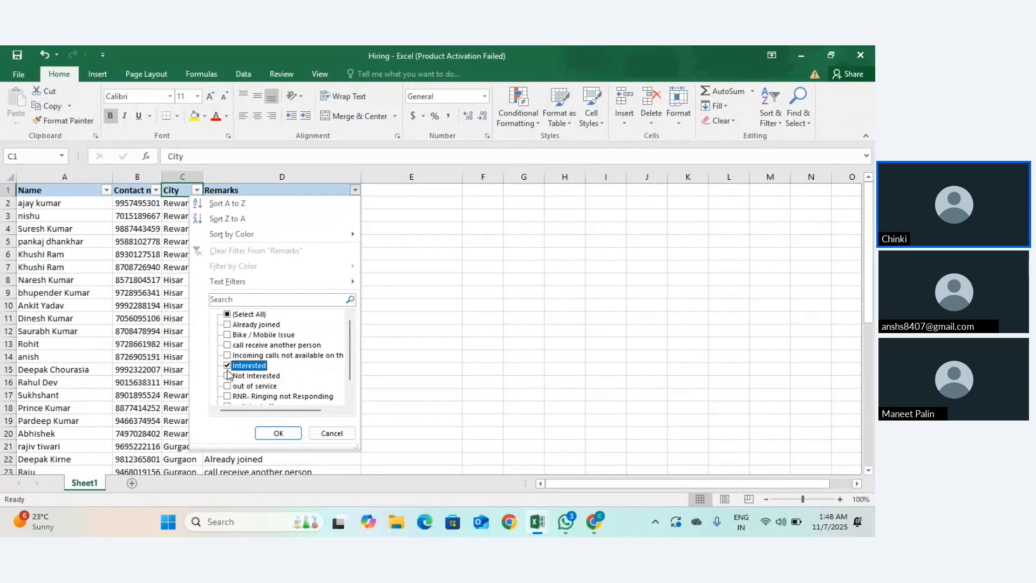
pyautogui.click(275, 433)
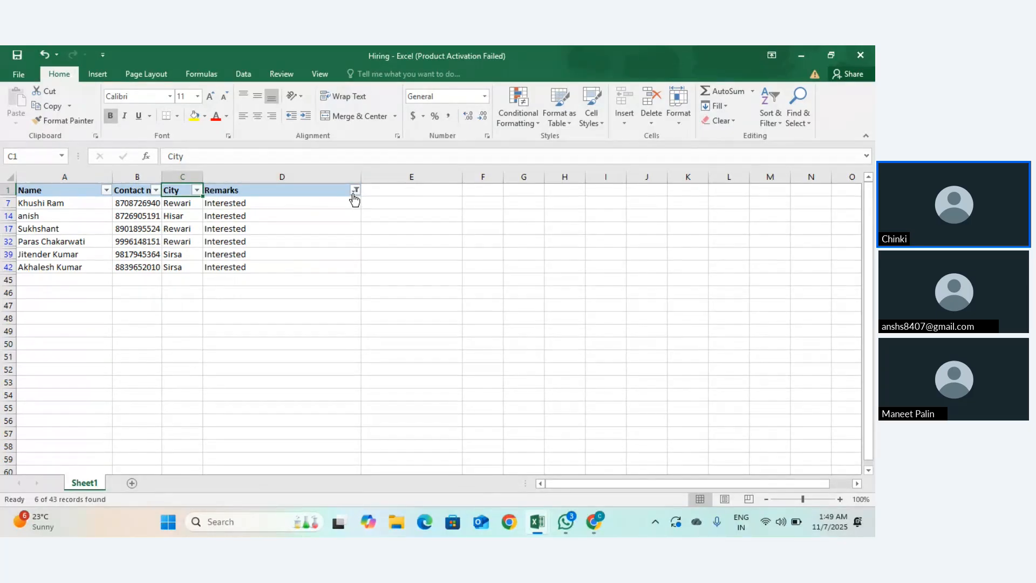
# Step: Filter City to Rewari, leaving 3 Interested candidates of 43 records
pyautogui.click(197, 190)
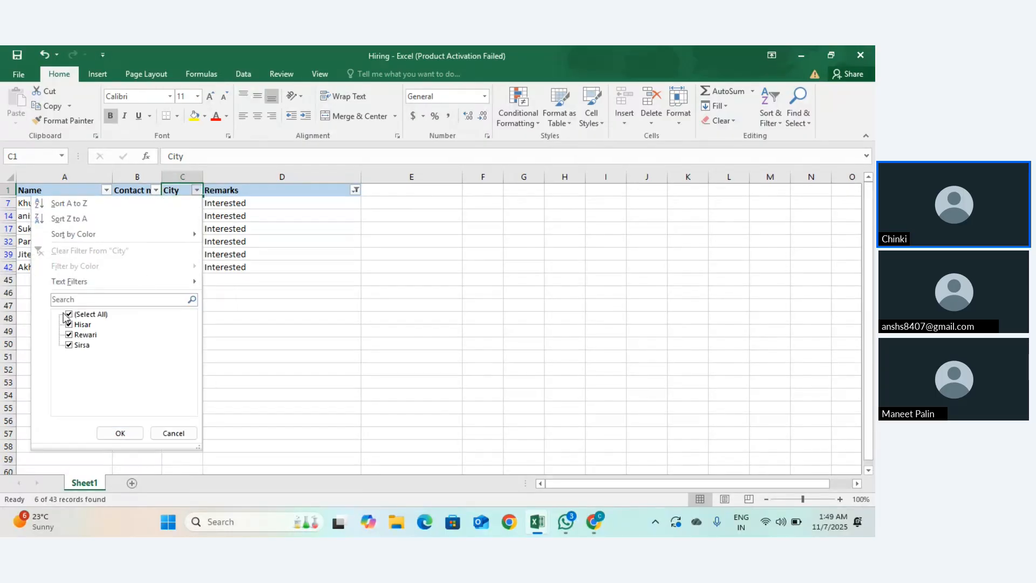
pyautogui.click(69, 314)
pyautogui.click(69, 335)
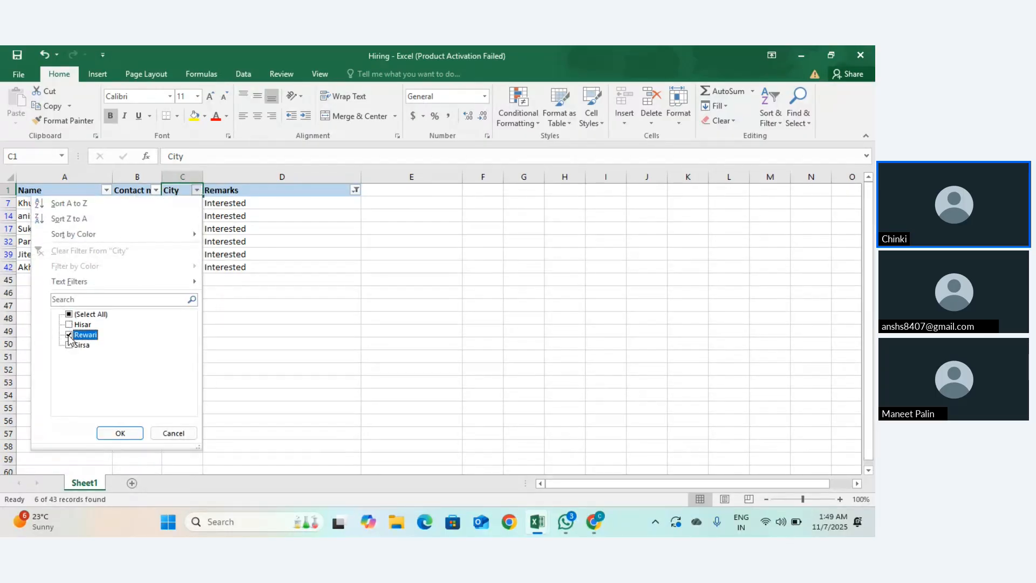
pyautogui.click(120, 433)
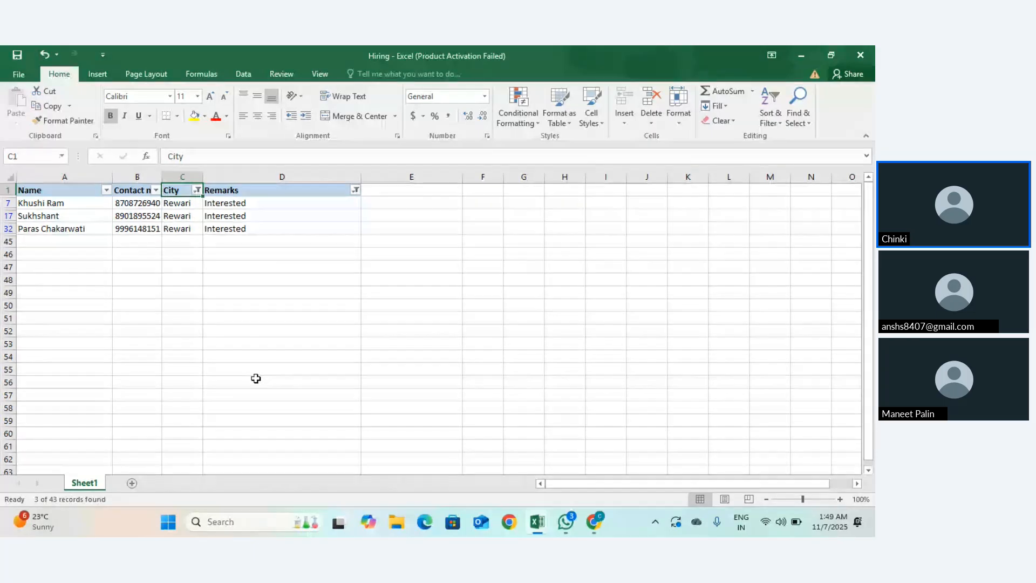
pyautogui.click(197, 190)
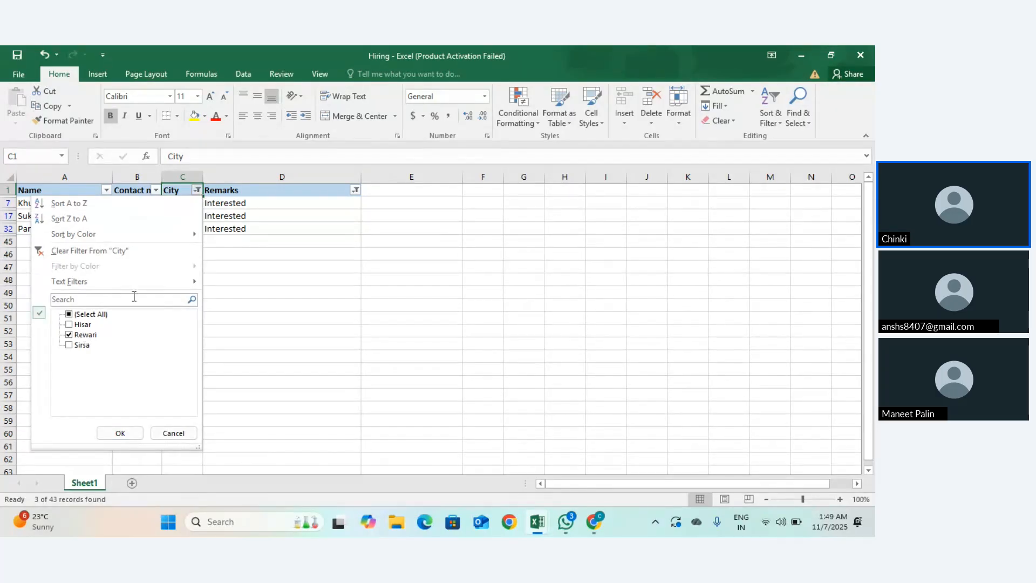
pyautogui.click(294, 238)
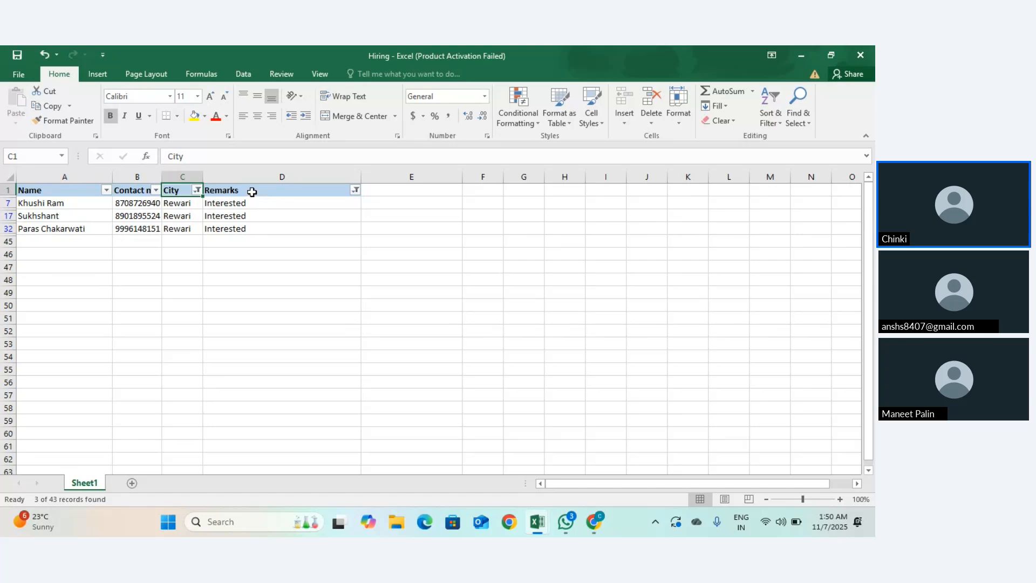
# Step: Filter the Name column to a single candidate's row
pyautogui.click(107, 190)
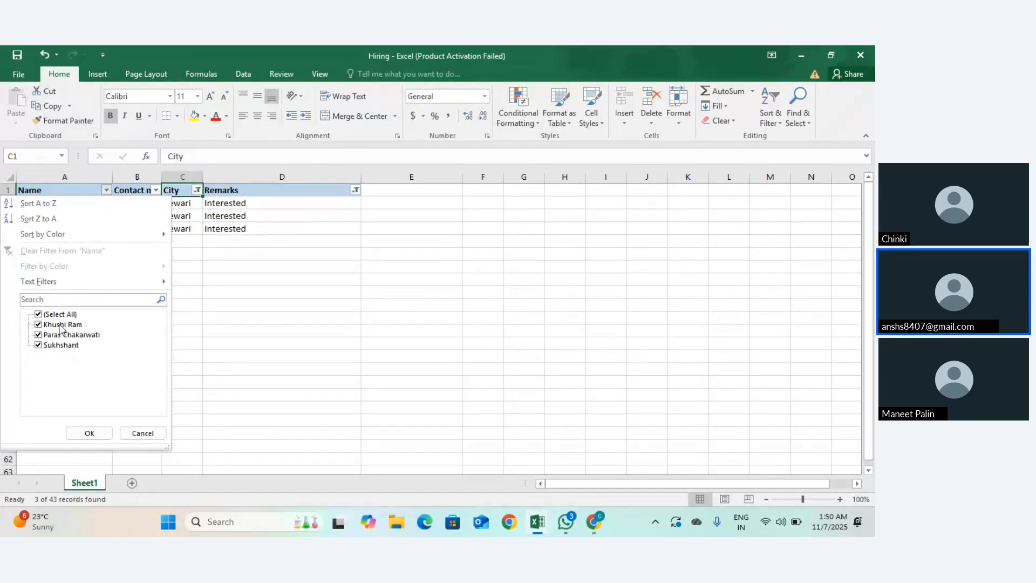
pyautogui.click(38, 314)
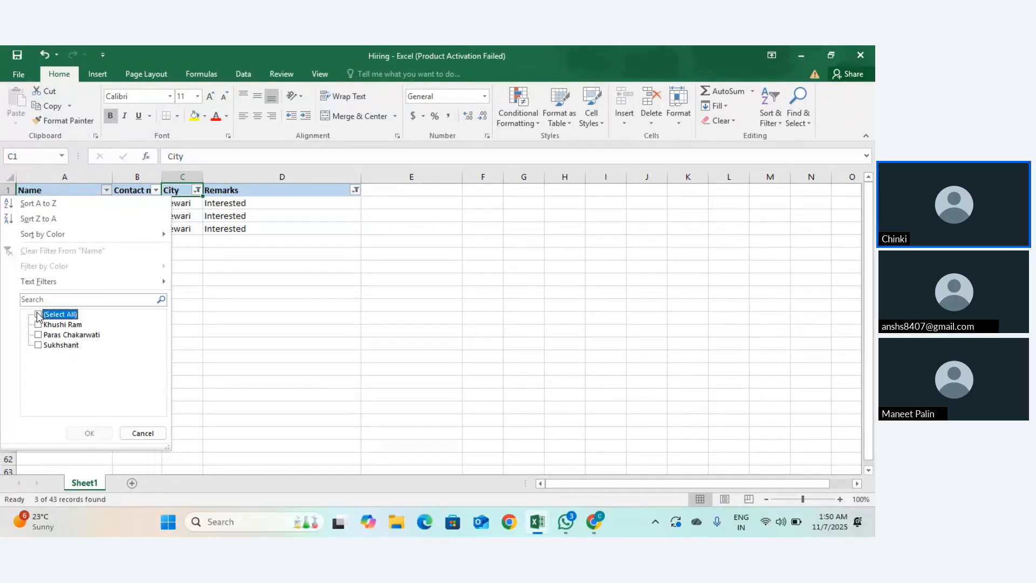
pyautogui.click(37, 324)
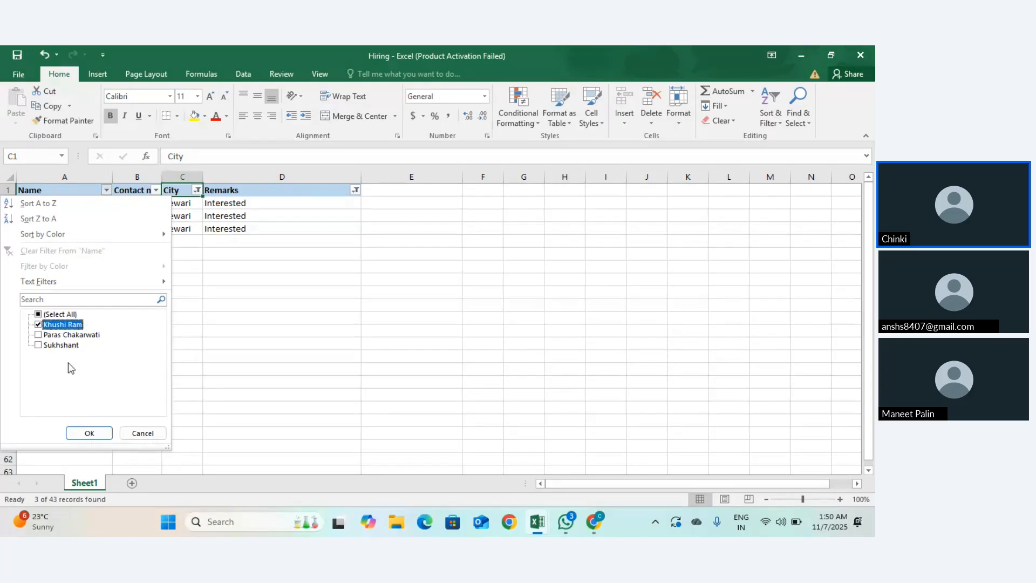
pyautogui.click(89, 433)
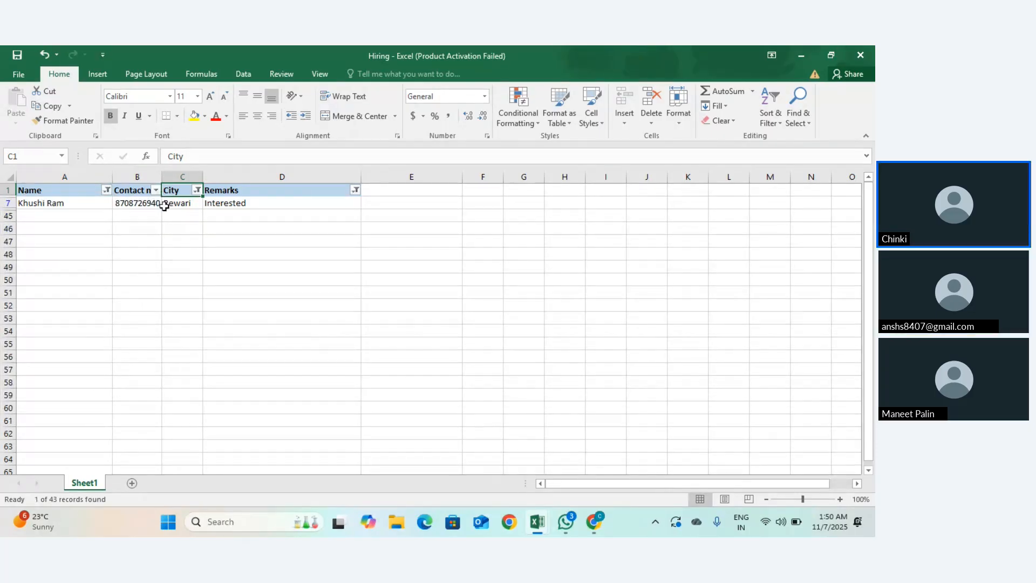
# Step: Reselect all values in the Name, City and Remarks filters to show all 43 records
pyautogui.click(108, 190)
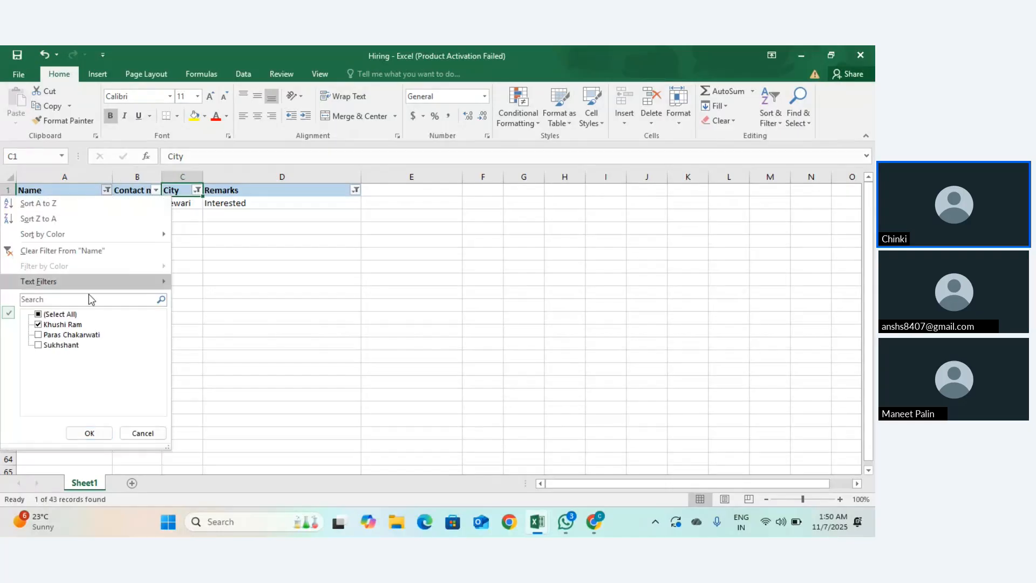
pyautogui.click(53, 315)
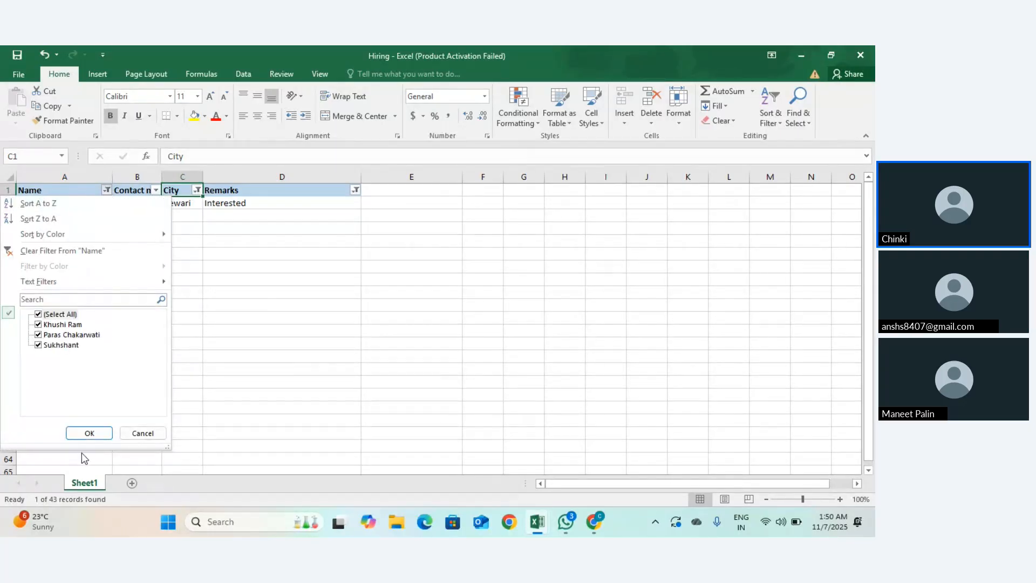
pyautogui.click(90, 433)
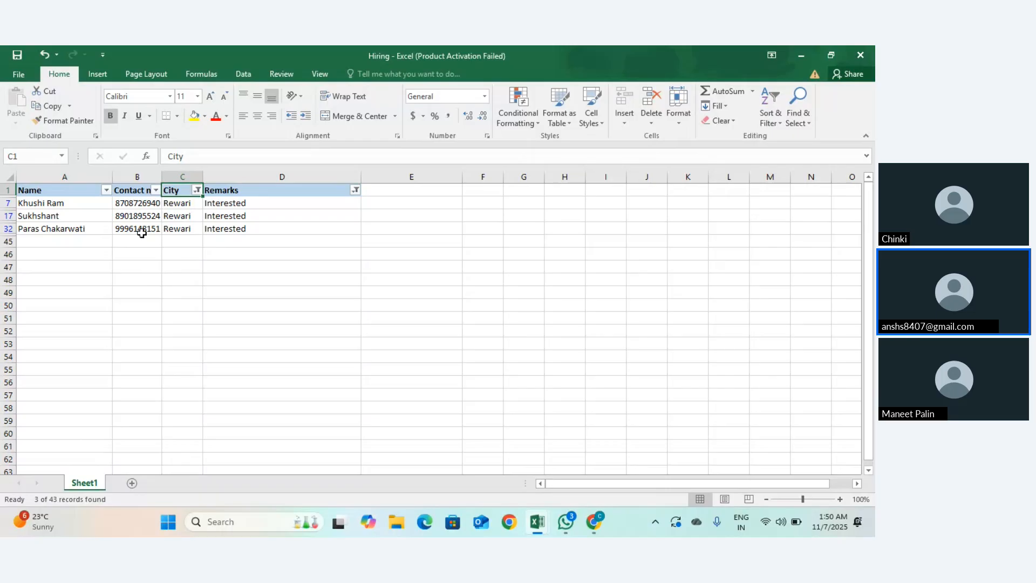
pyautogui.click(197, 190)
pyautogui.click(76, 314)
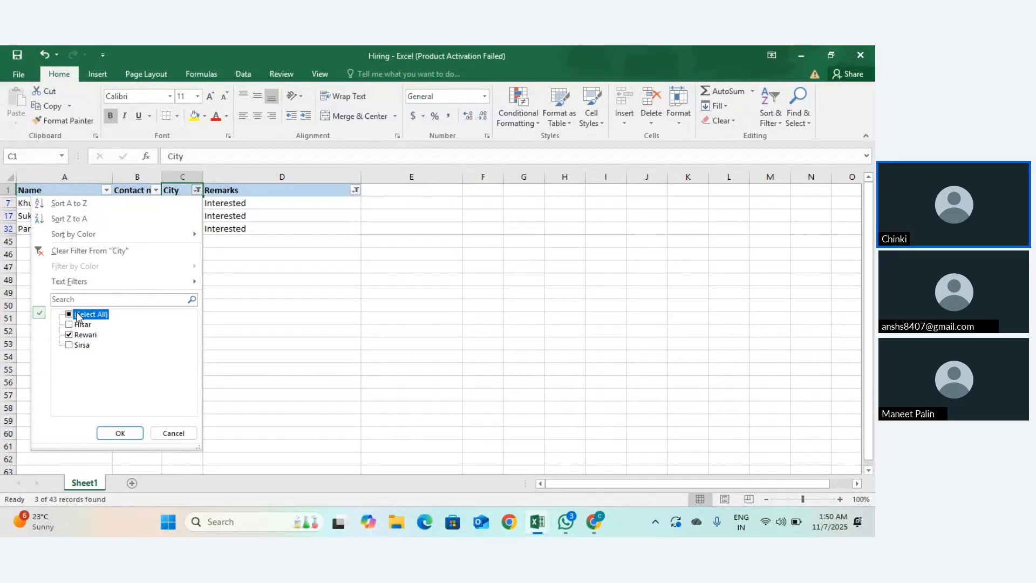
pyautogui.click(120, 433)
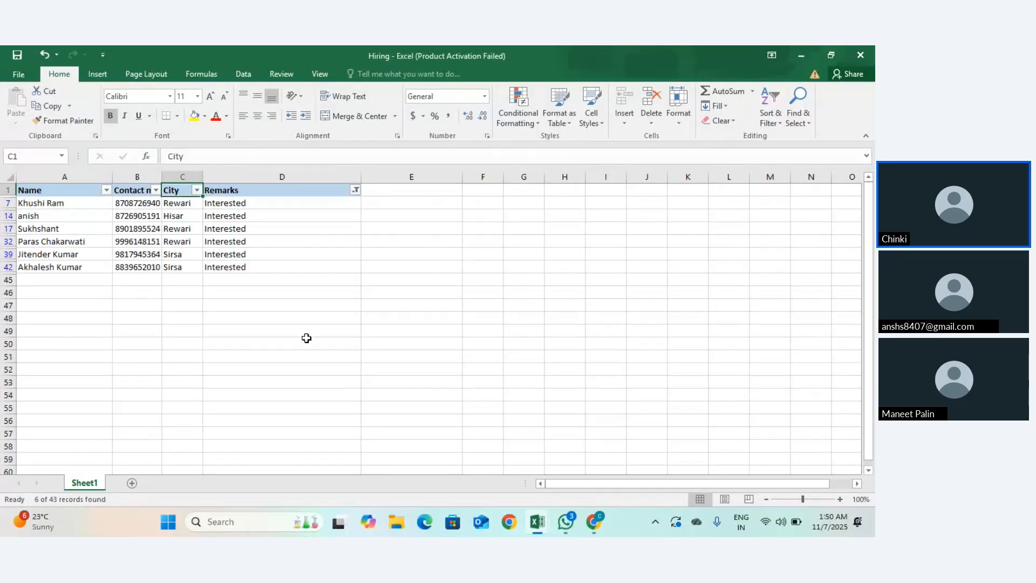
pyautogui.click(354, 190)
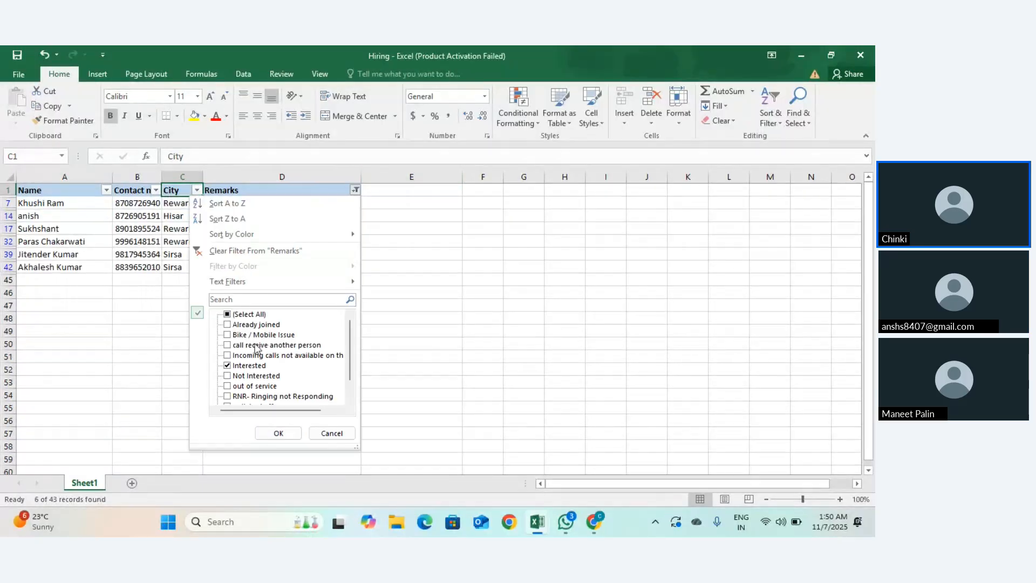
pyautogui.click(226, 314)
pyautogui.click(279, 432)
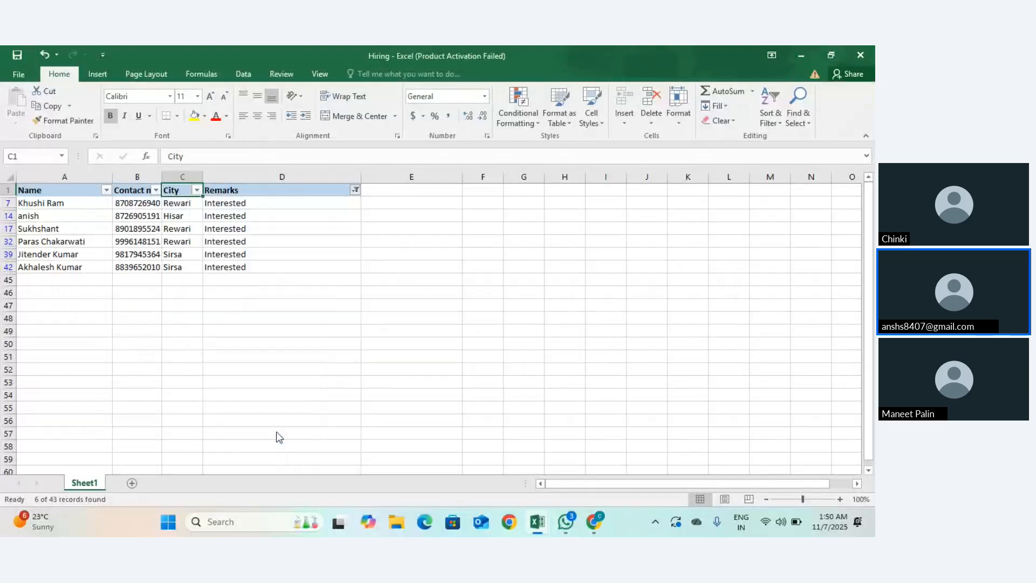
pyautogui.scroll(-11, 341, 341)
pyautogui.scroll(12, 341, 341)
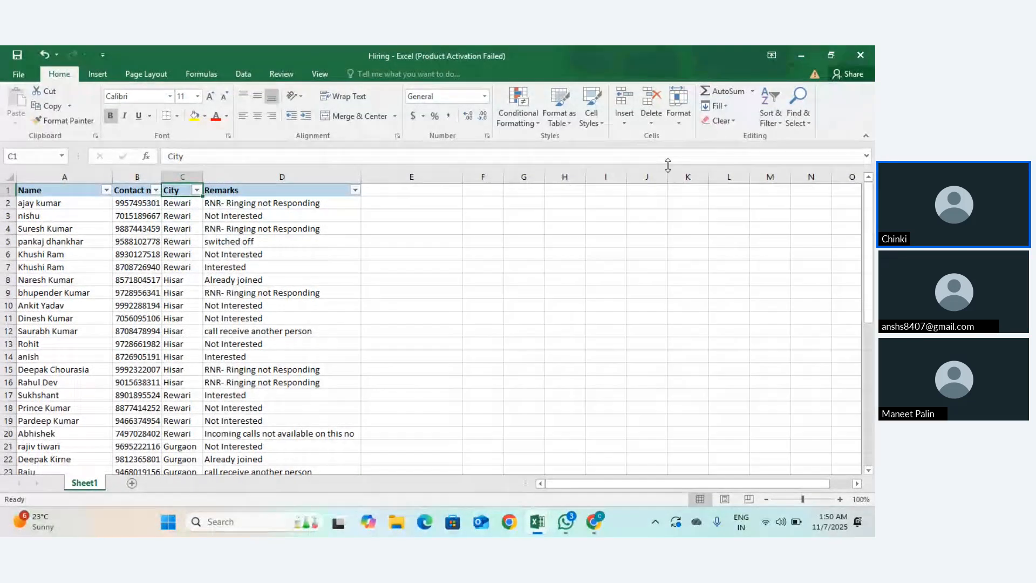
pyautogui.click(771, 120)
pyautogui.click(772, 123)
pyautogui.scroll(-1, 255, 289)
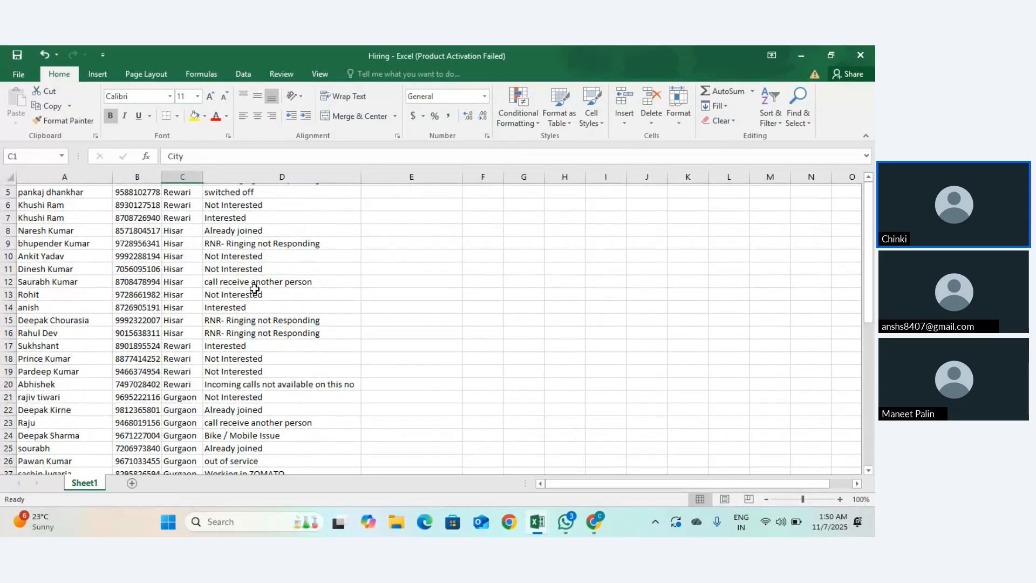
pyautogui.scroll(1, 243, 289)
pyautogui.scroll(-4, 167, 280)
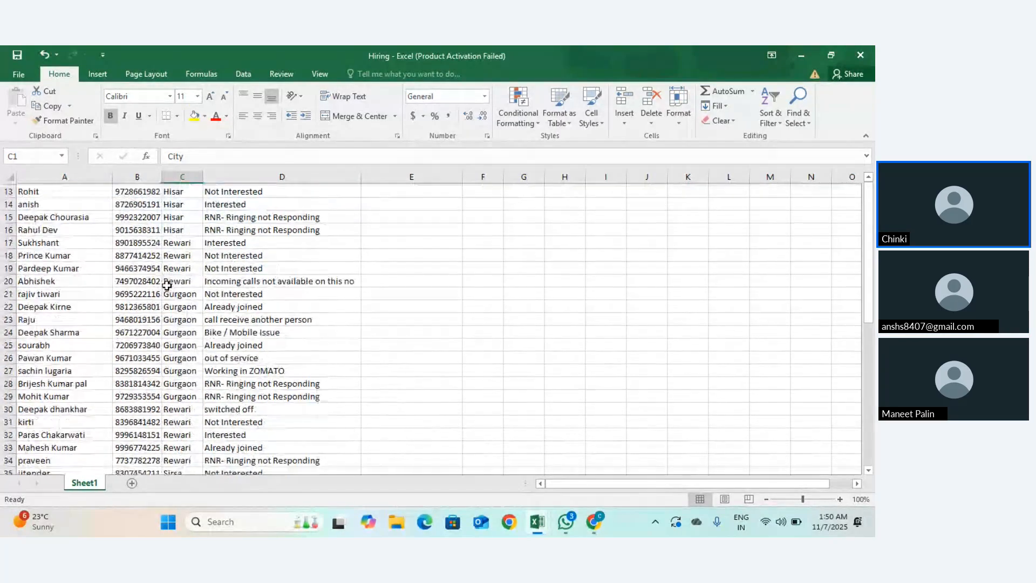
# Step: Copy the contact numbers in B19:B25 and paste them into J2:J8
pyautogui.moveTo(139, 266); pyautogui.dragTo(150, 345)
pyautogui.hotkey('ctrl', 'c')
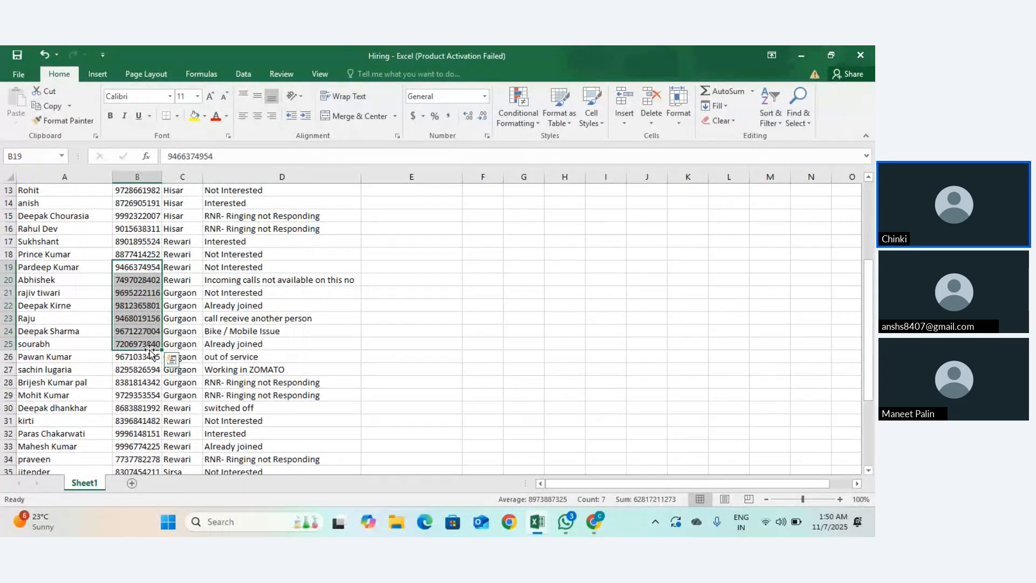
pyautogui.scroll(4, 591, 244)
pyautogui.click(650, 200)
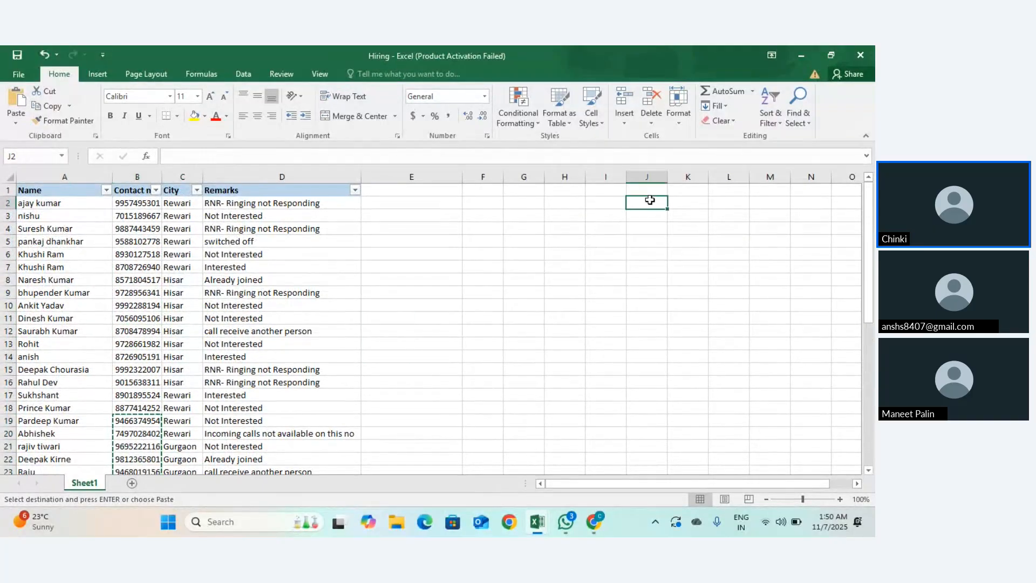
pyautogui.hotkey('ctrl', 'v')
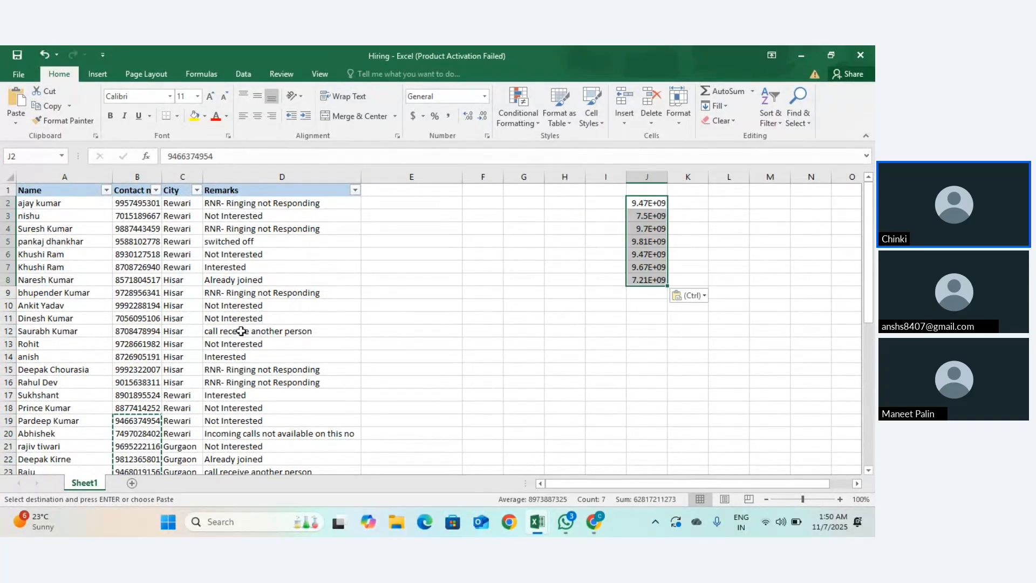
# Step: AutoFit column J so the full pasted contact numbers are visible
pyautogui.doubleClick(667, 177)
pyautogui.doubleClick(656, 205)
pyautogui.moveTo(656, 205); pyautogui.dragTo(655, 275)
pyautogui.click(669, 255)
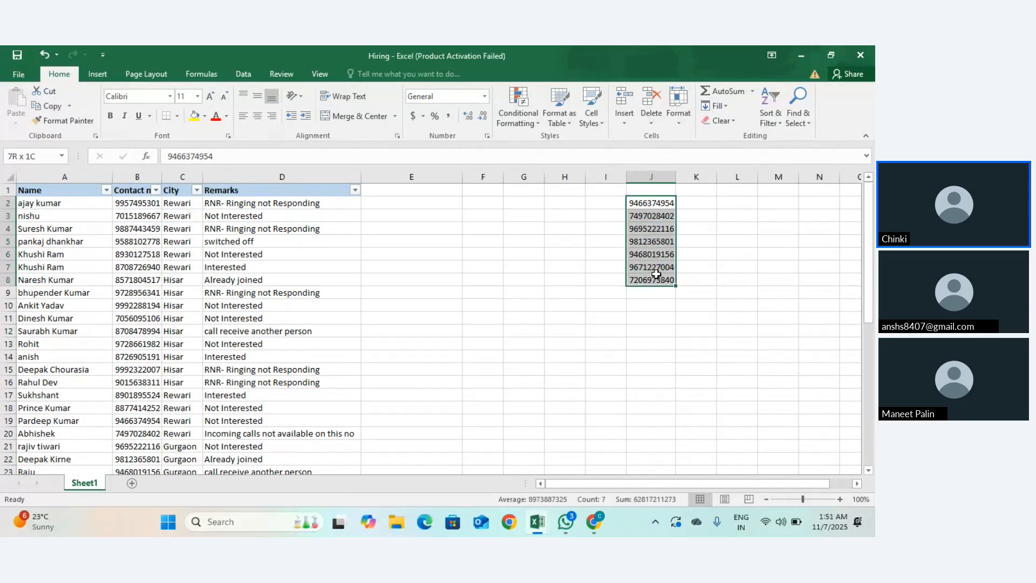
pyautogui.scroll(-6, 387, 388)
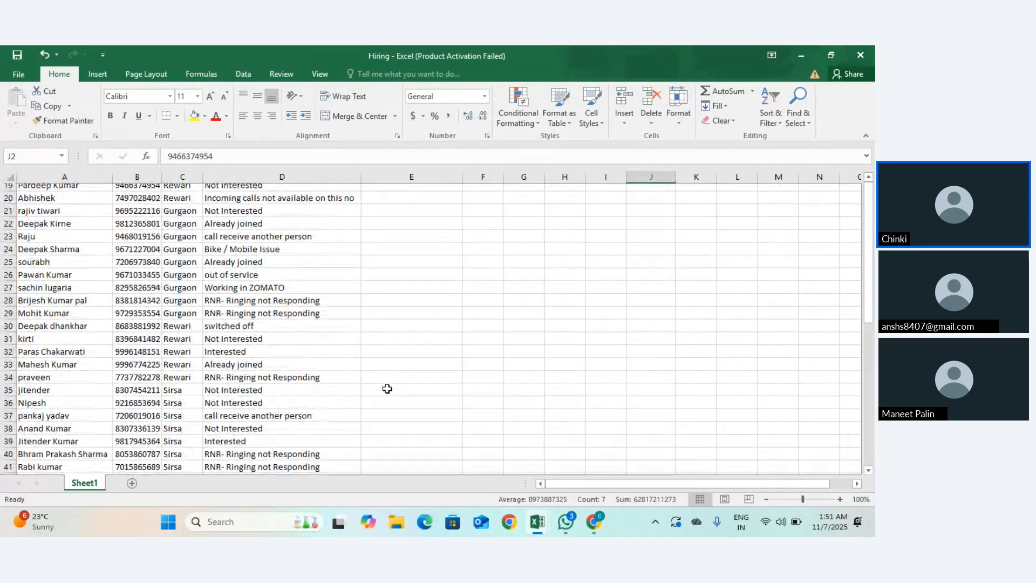
pyautogui.scroll(6, 613, 296)
pyautogui.scroll(-4, 358, 343)
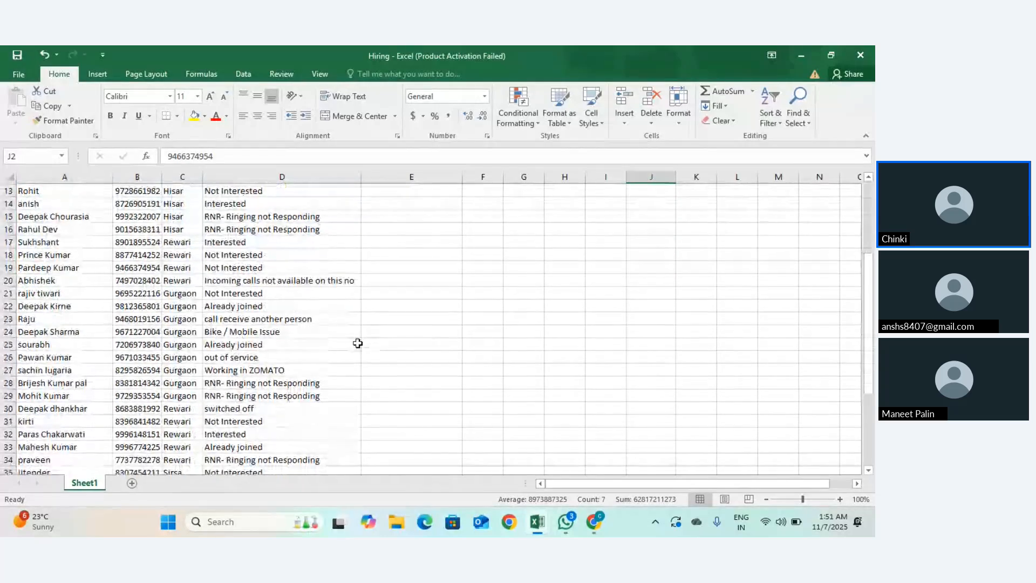
pyautogui.scroll(-5, 296, 308)
pyautogui.scroll(9, 291, 312)
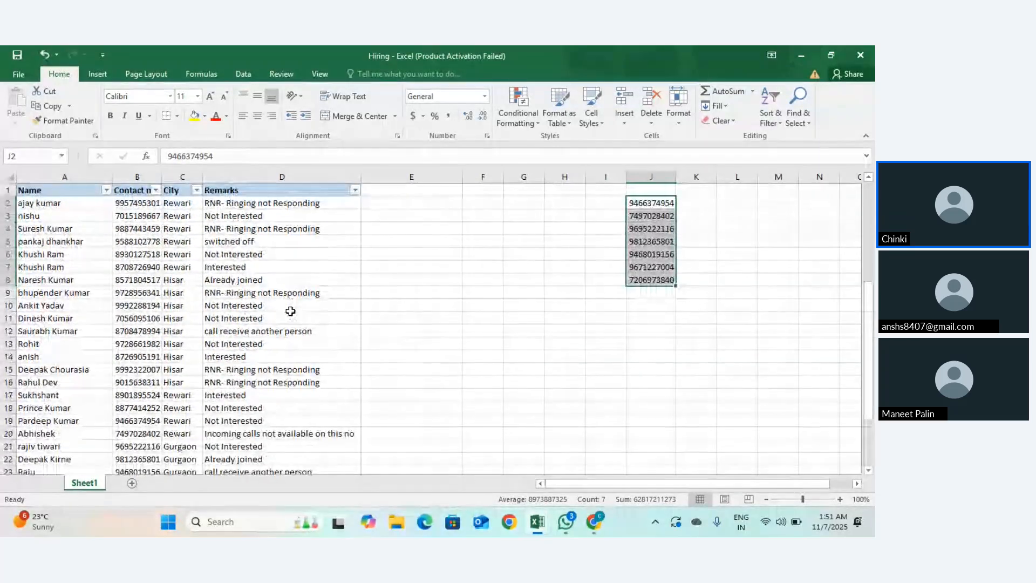
pyautogui.click(641, 201)
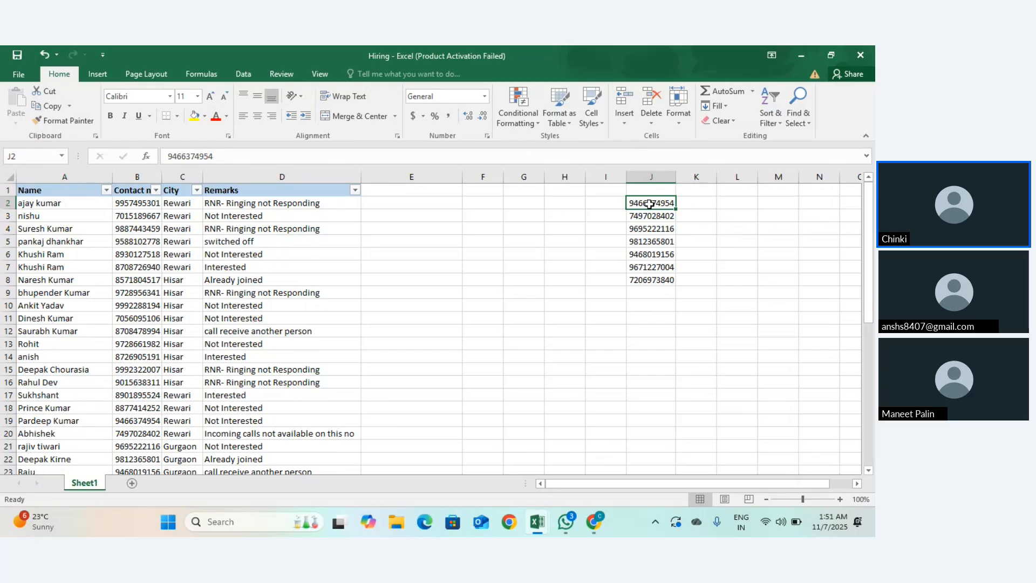
pyautogui.click(688, 203)
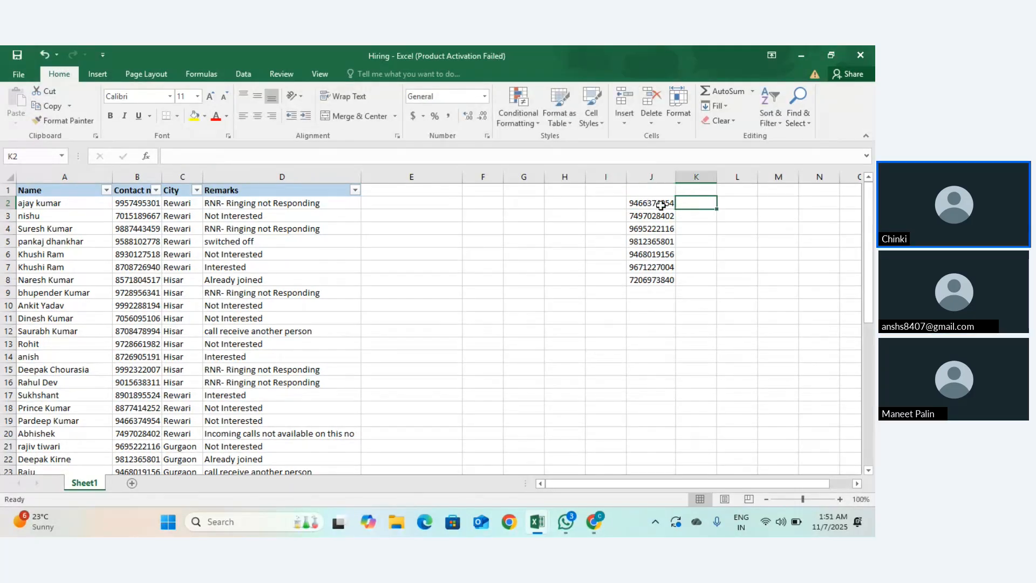
# Step: Copy J2's contact number and use Find and Replace to locate it in B19
pyautogui.click(660, 205)
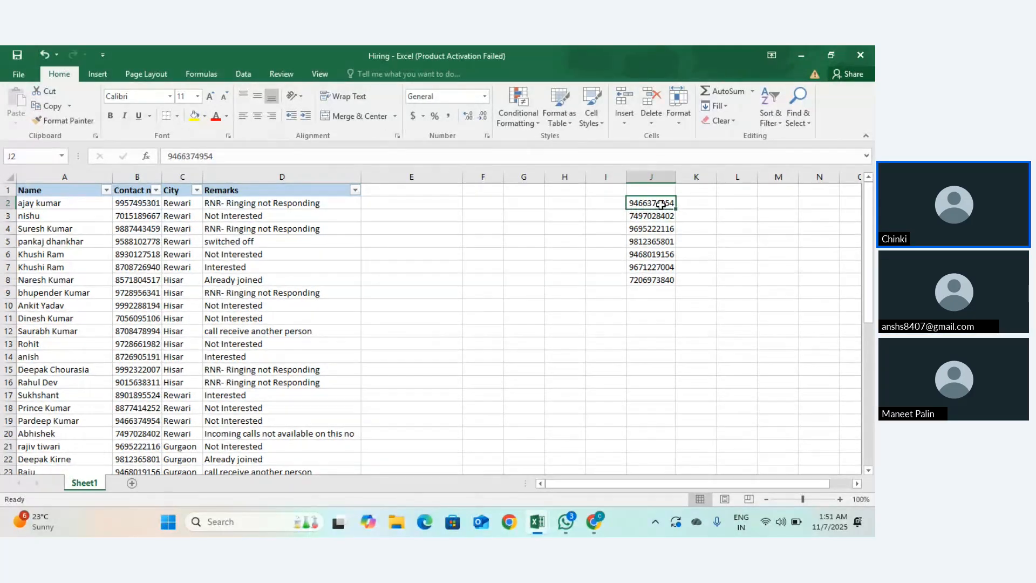
pyautogui.hotkey('ctrl', 'c')
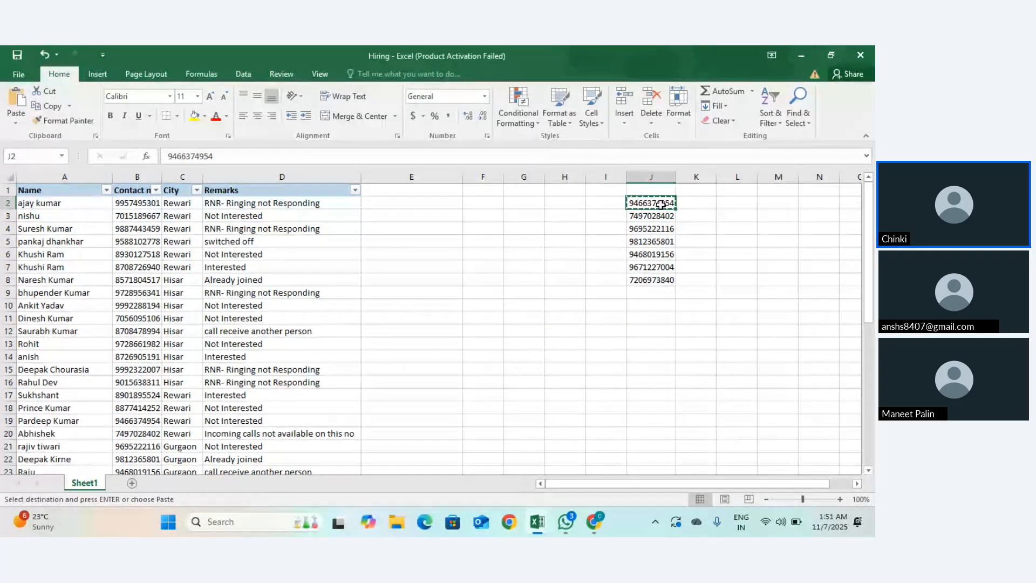
pyautogui.click(802, 125)
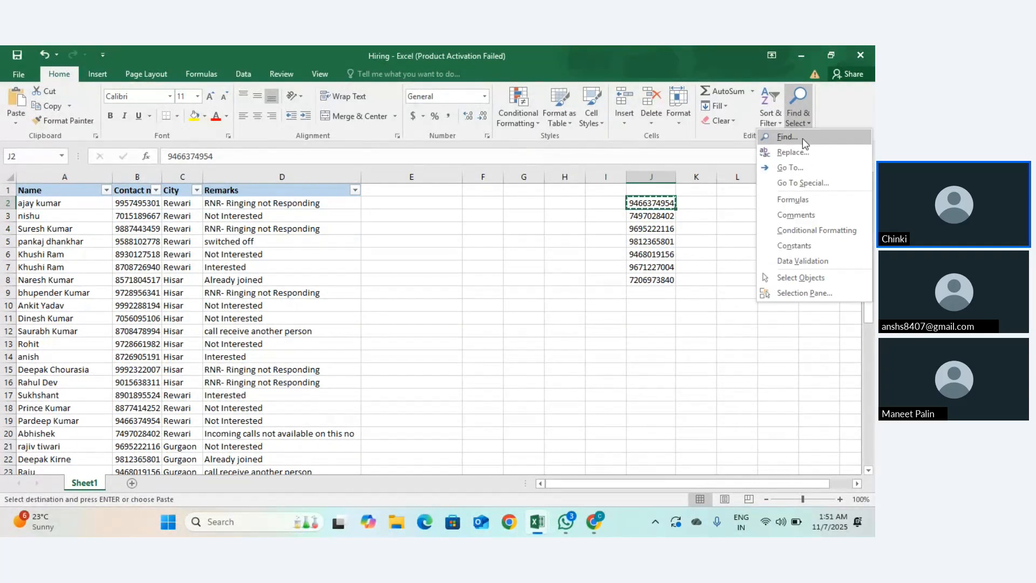
pyautogui.press('Escape')
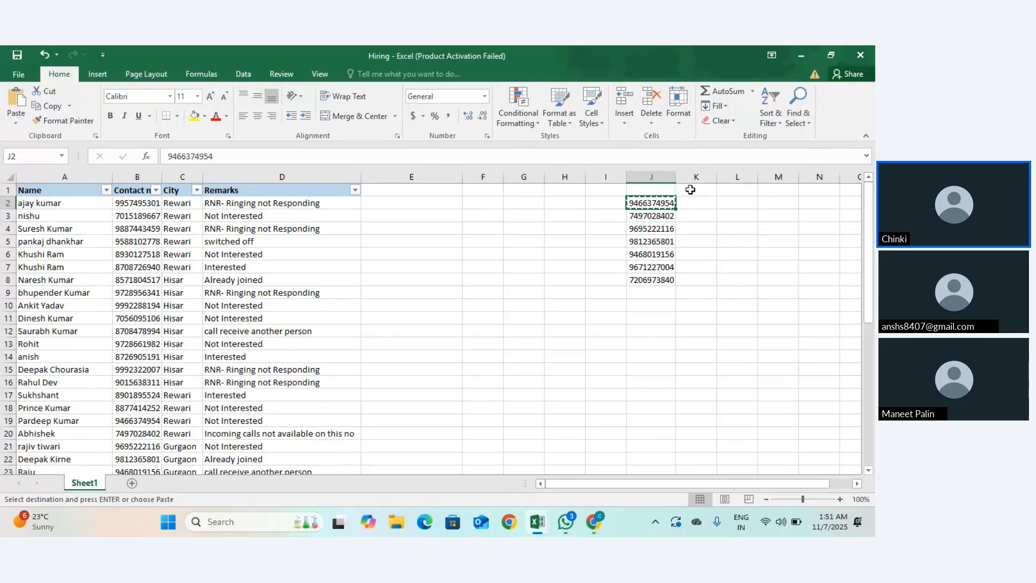
pyautogui.click(645, 255)
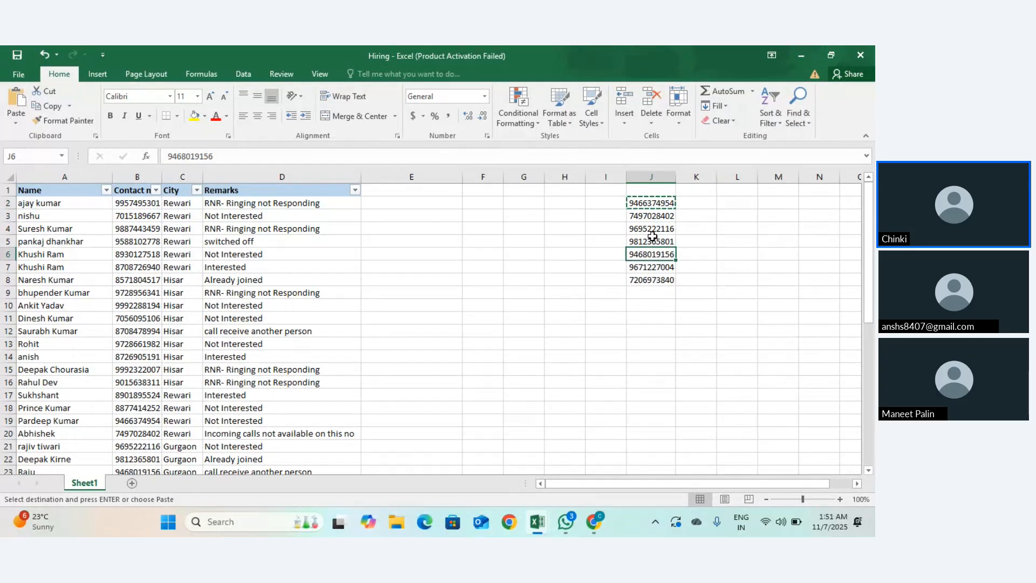
pyautogui.click(646, 204)
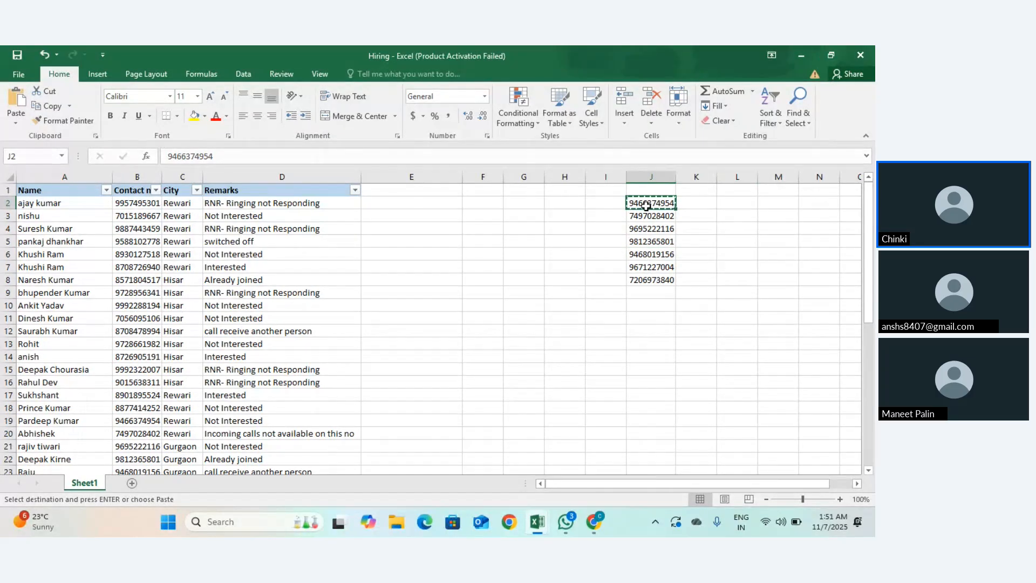
pyautogui.hotkey('ctrl', 'f')
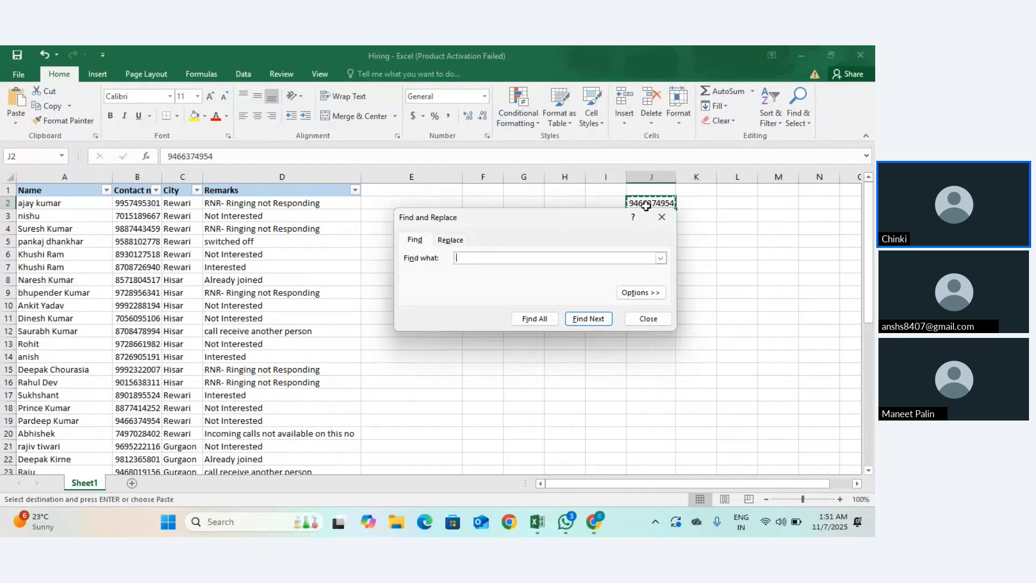
pyautogui.hotkey('ctrl', 'v')
pyautogui.click(587, 317)
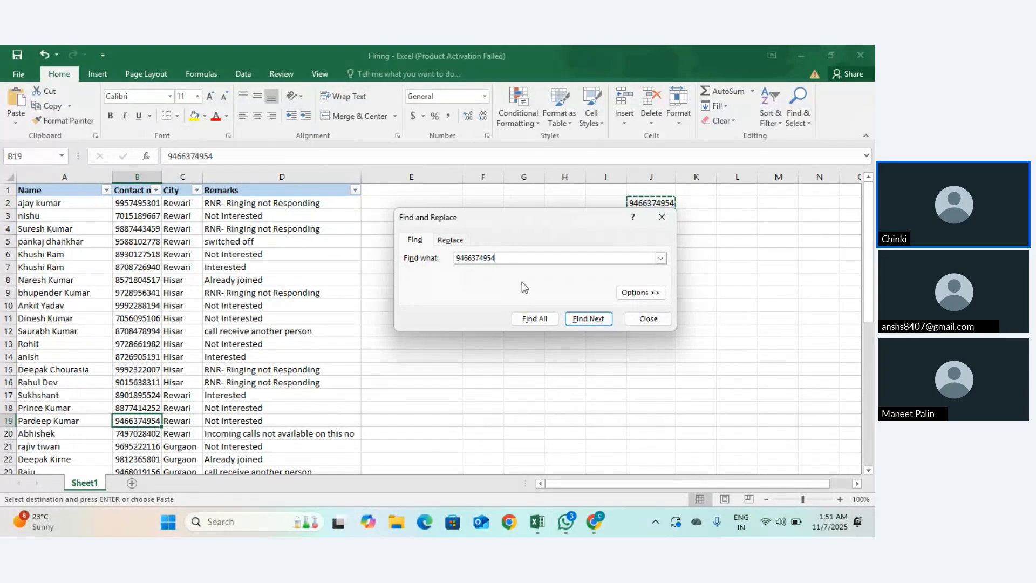
# Step: Copy J3's contact number and search for its match in column B
pyautogui.click(661, 217)
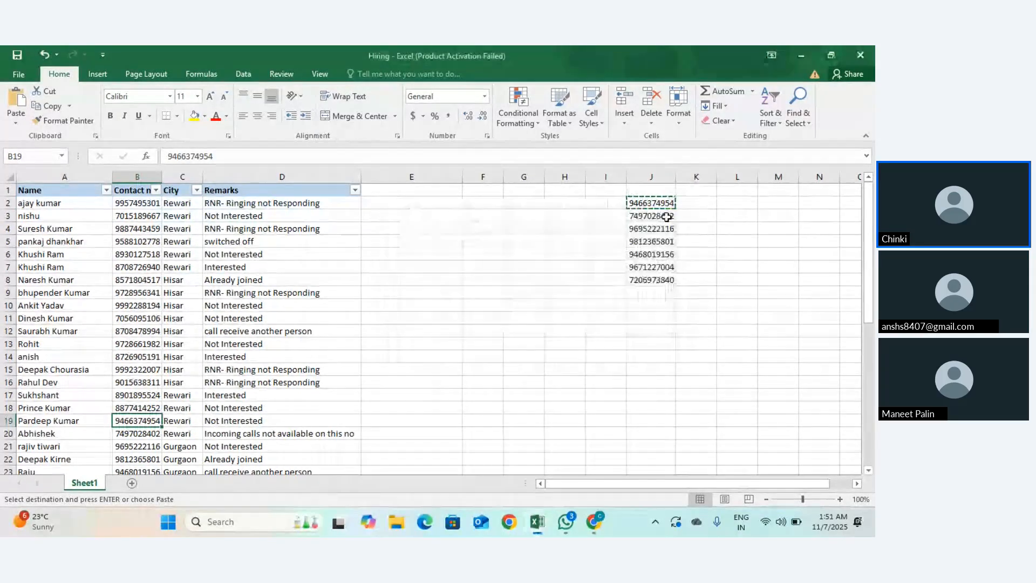
pyautogui.press('Down')
pyautogui.press('Down')
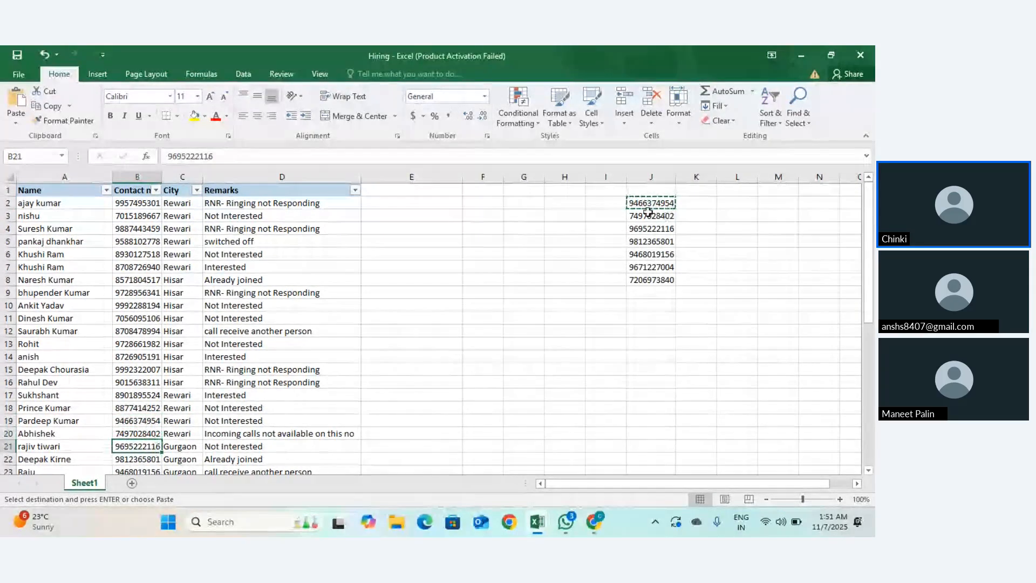
pyautogui.click(656, 216)
pyautogui.press('Up')
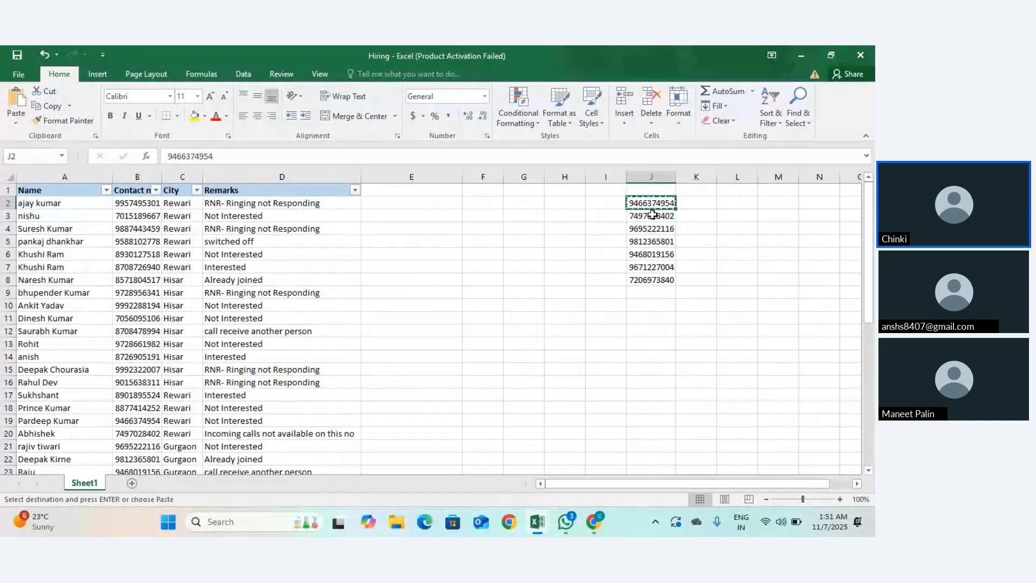
pyautogui.click(652, 215)
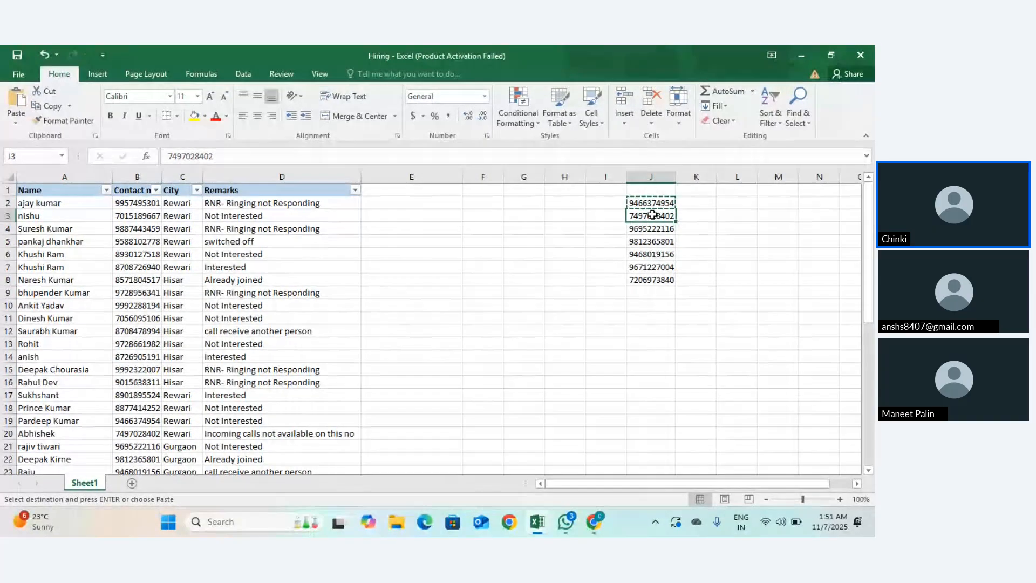
pyautogui.hotkey('ctrl', 'c')
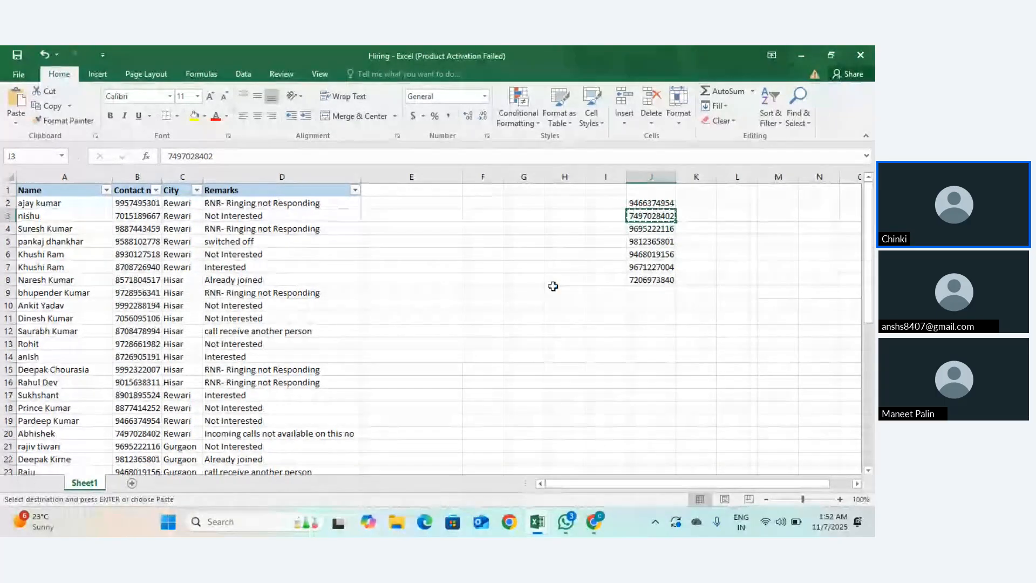
pyautogui.hotkey('ctrl', 'f')
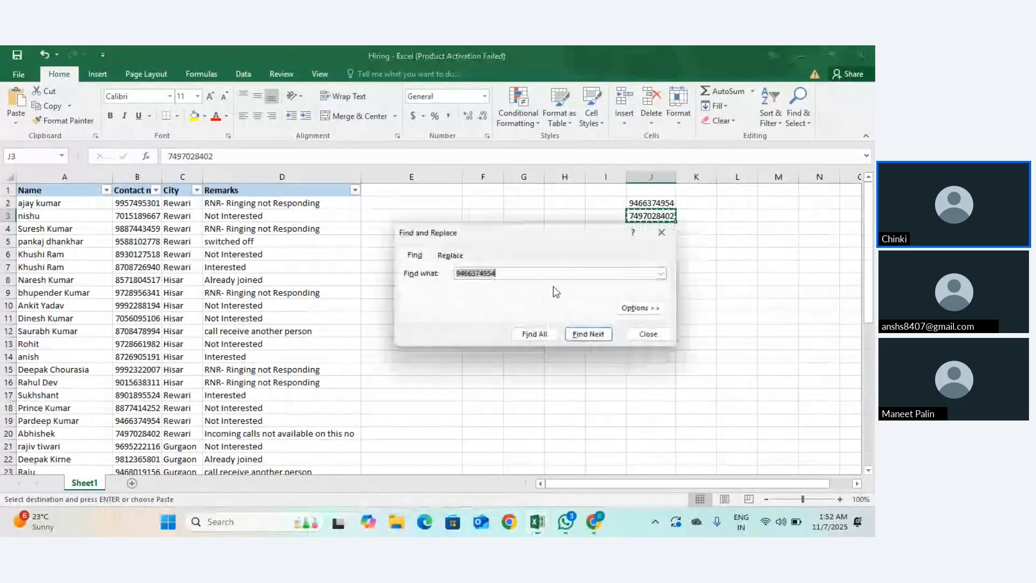
pyautogui.hotkey('ctrl', 'v')
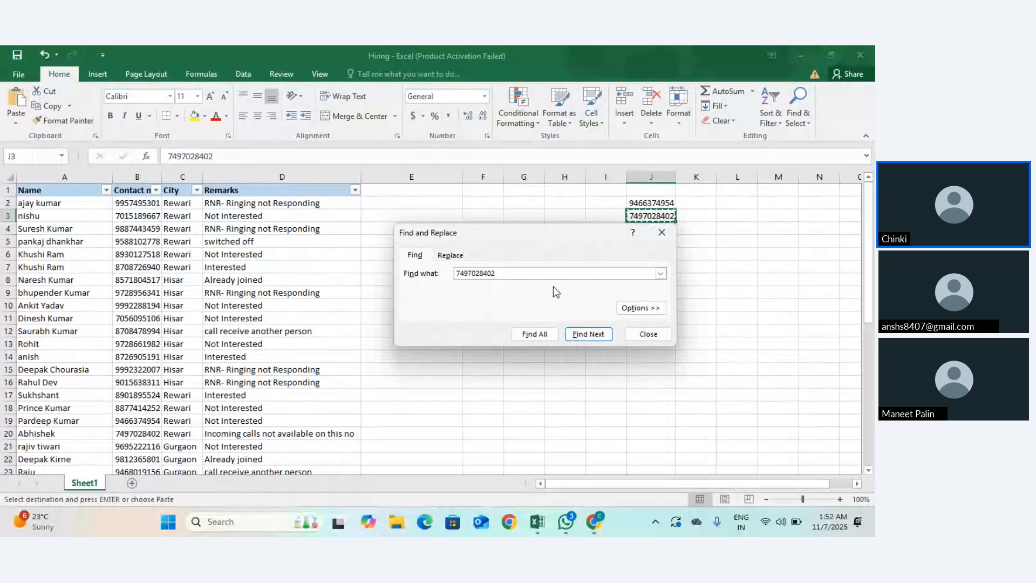
pyautogui.press('Return')
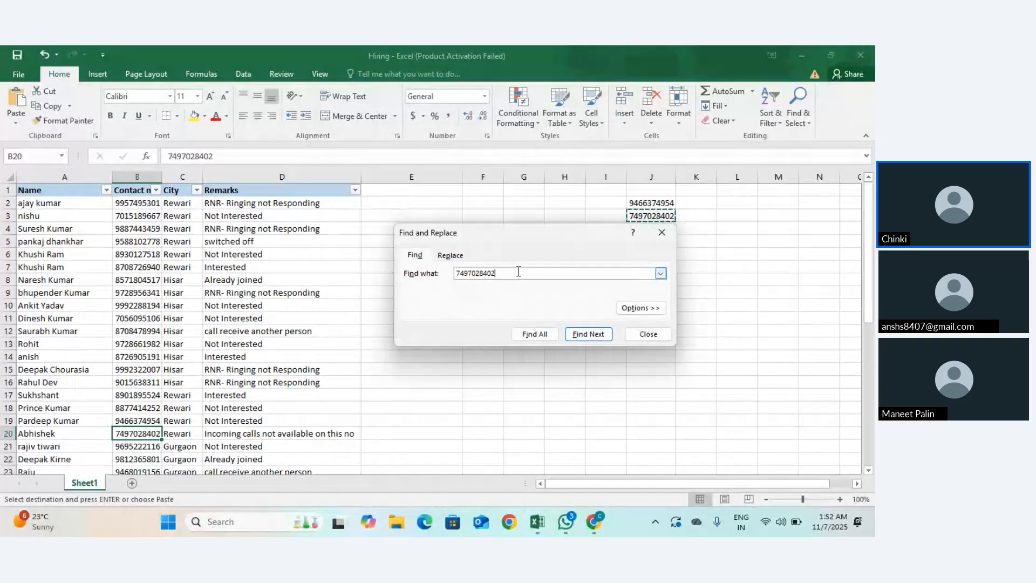
# Step: Copy J6's contact number and search for it, landing on B23
pyautogui.click(664, 232)
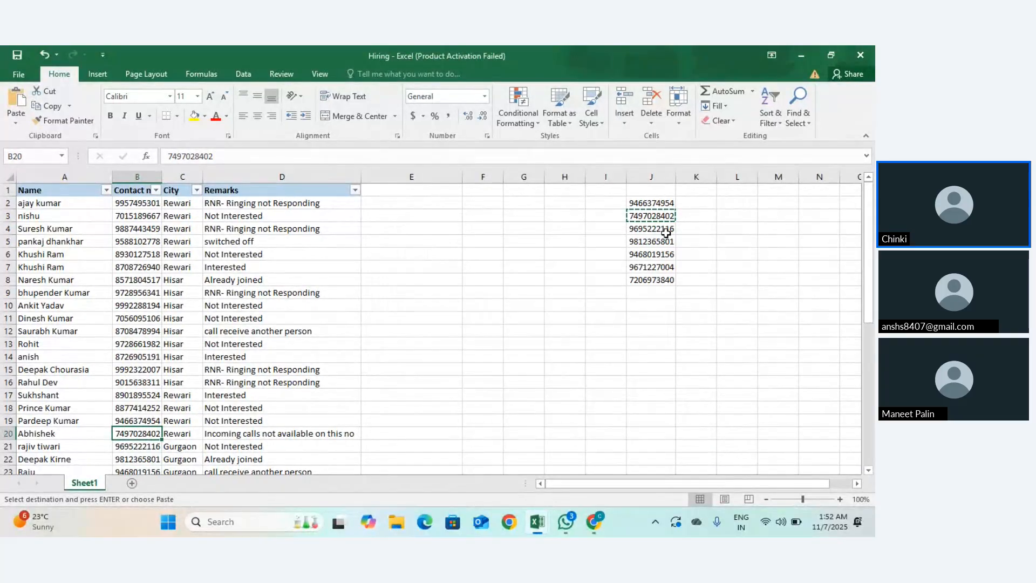
pyautogui.click(655, 257)
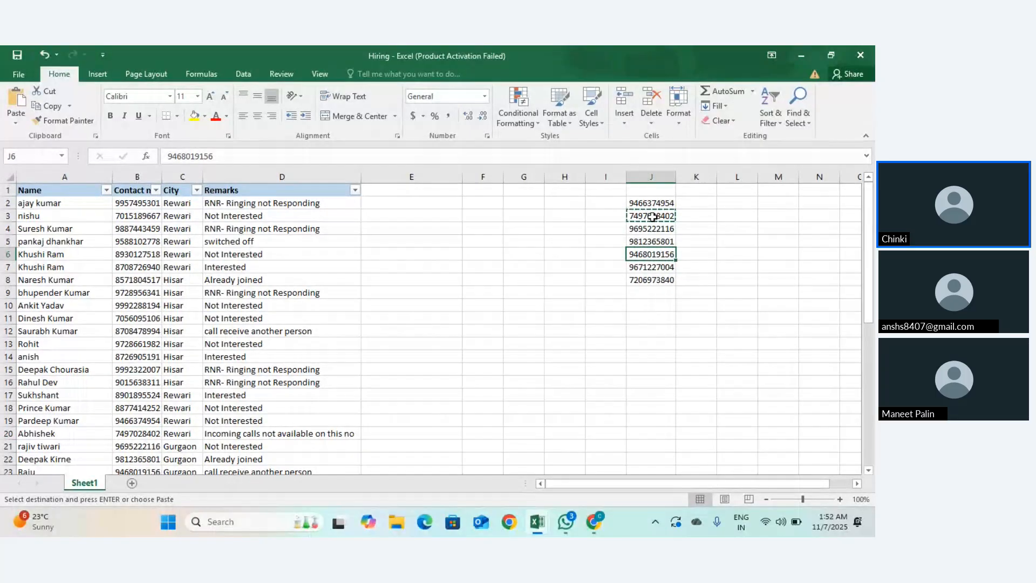
pyautogui.hotkey('ctrl', 'c')
pyautogui.hotkey('ctrl', 'f')
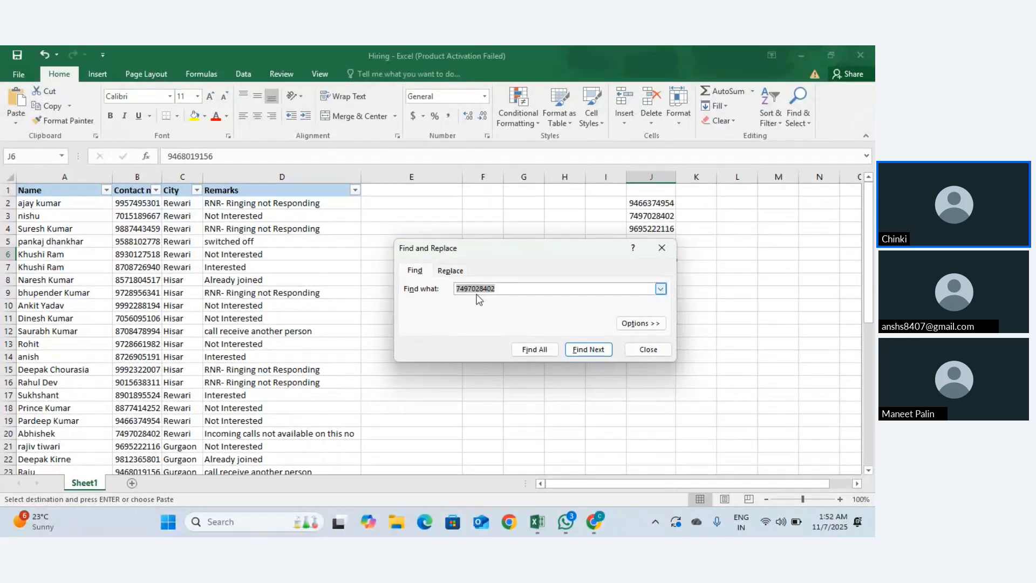
pyautogui.hotkey('ctrl', 'v')
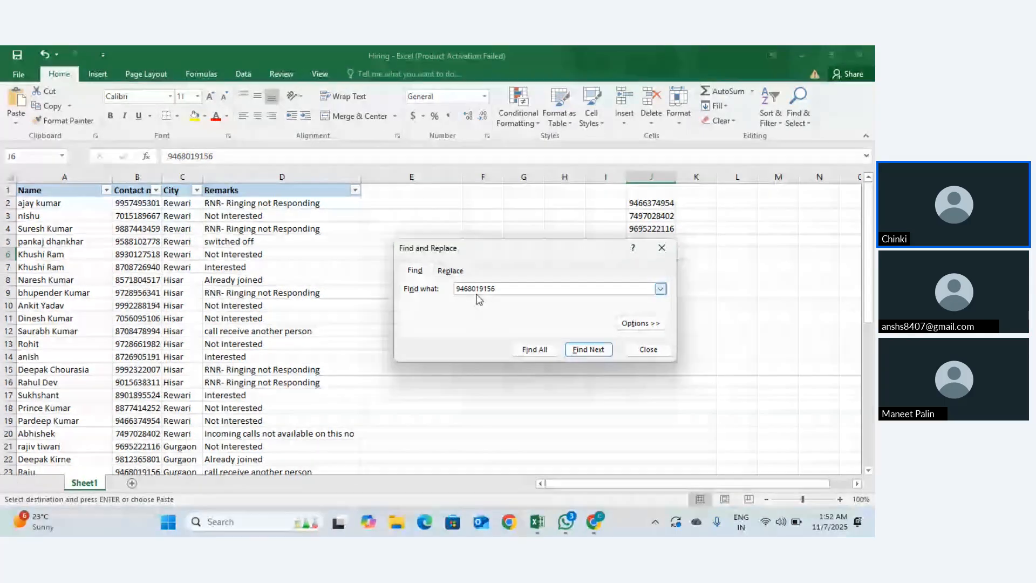
pyautogui.press('Return')
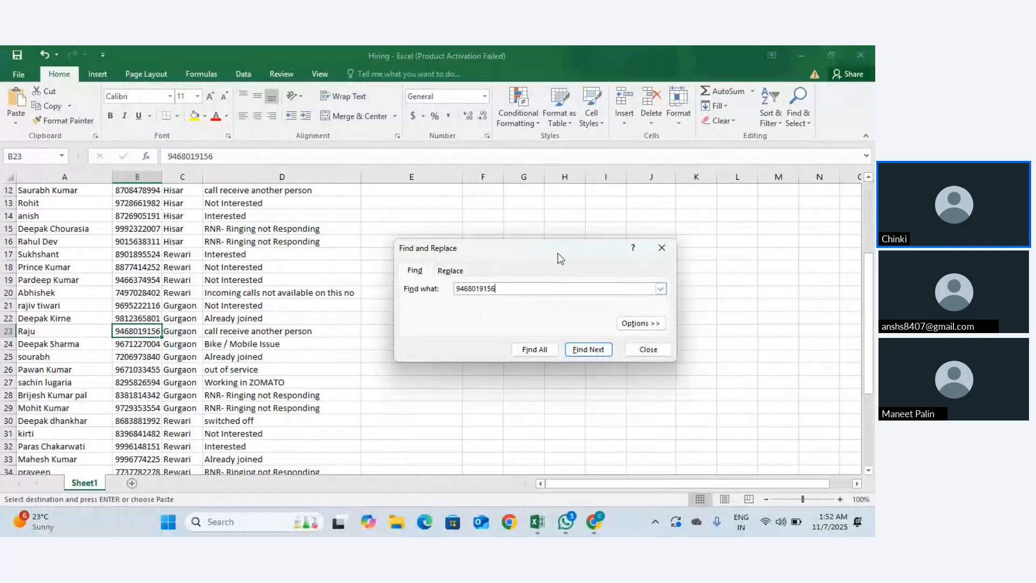
pyautogui.click(662, 245)
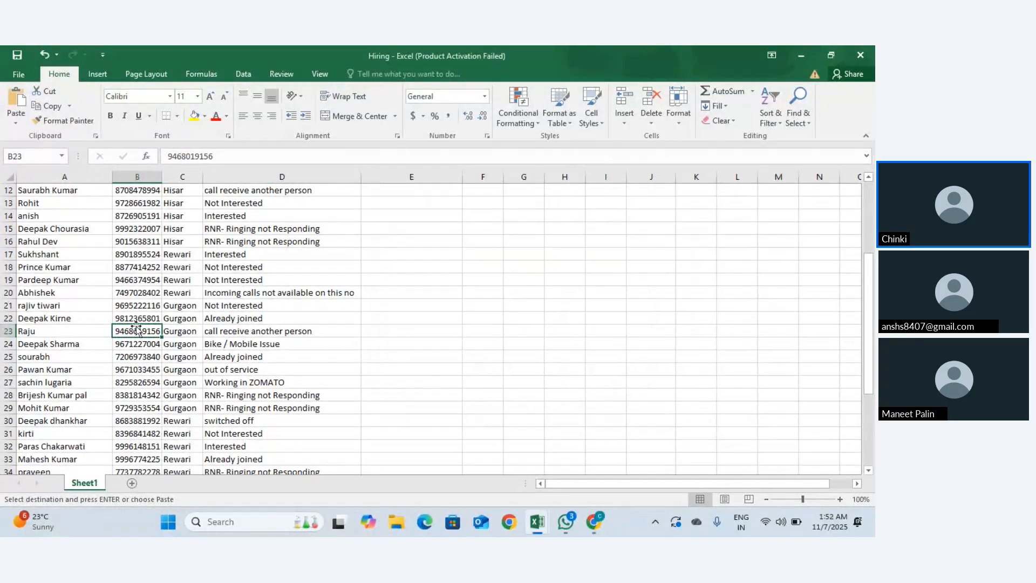
pyautogui.doubleClick(139, 331)
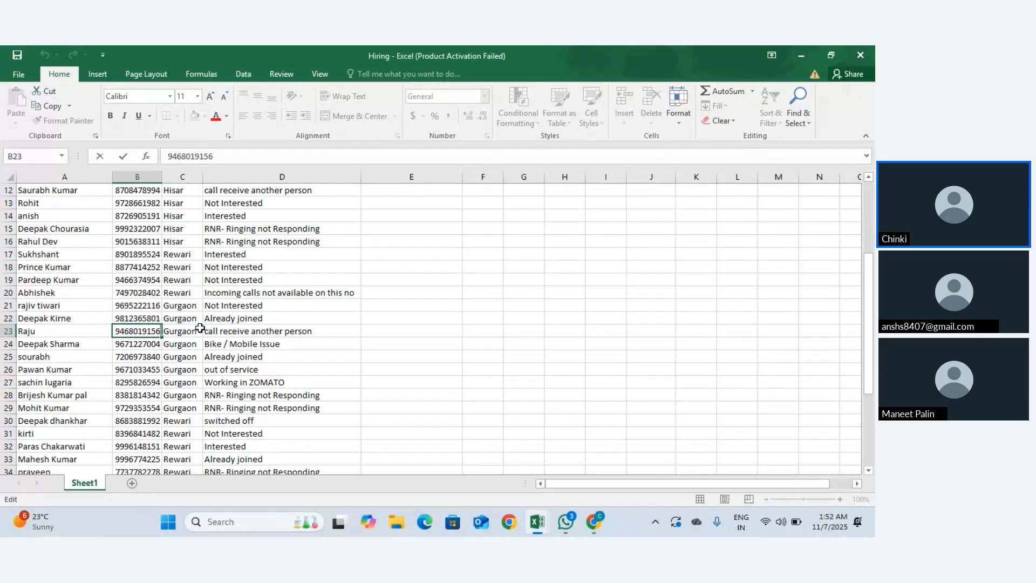
pyautogui.press('BackSpace')
pyautogui.press('BackSpace')
pyautogui.press('BackSpace')
pyautogui.press('BackSpace')
pyautogui.press('BackSpace')
pyautogui.press('BackSpace')
pyautogui.press('BackSpace')
pyautogui.press('BackSpace')
pyautogui.press('BackSpace')
pyautogui.press('BackSpace')
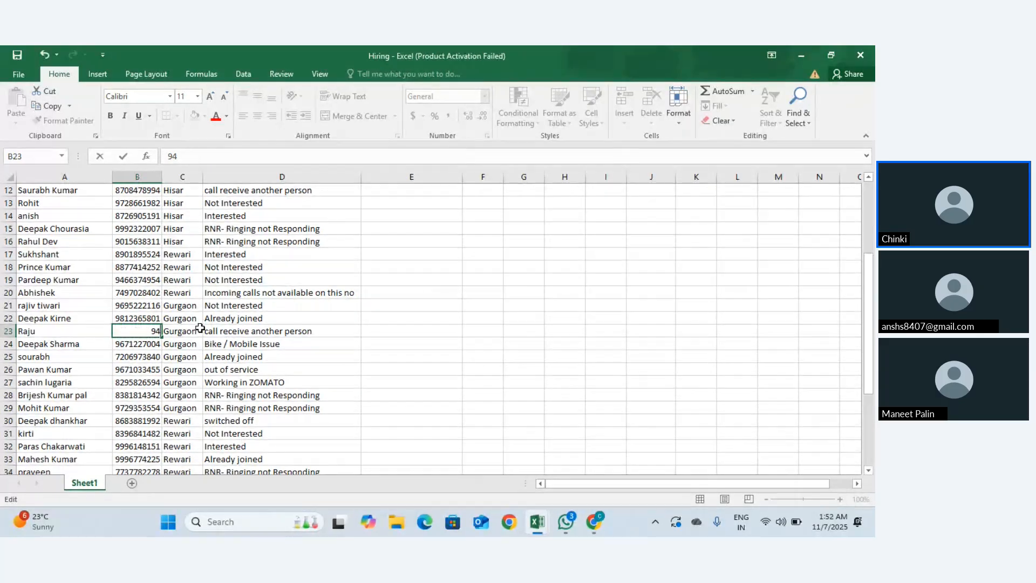
pyautogui.press('Escape')
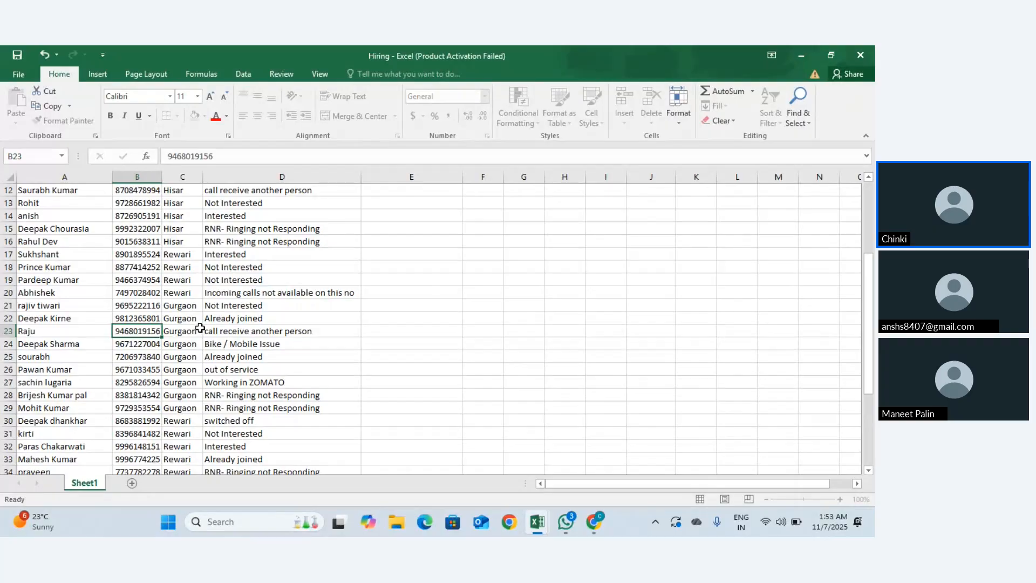
pyautogui.press('Up')
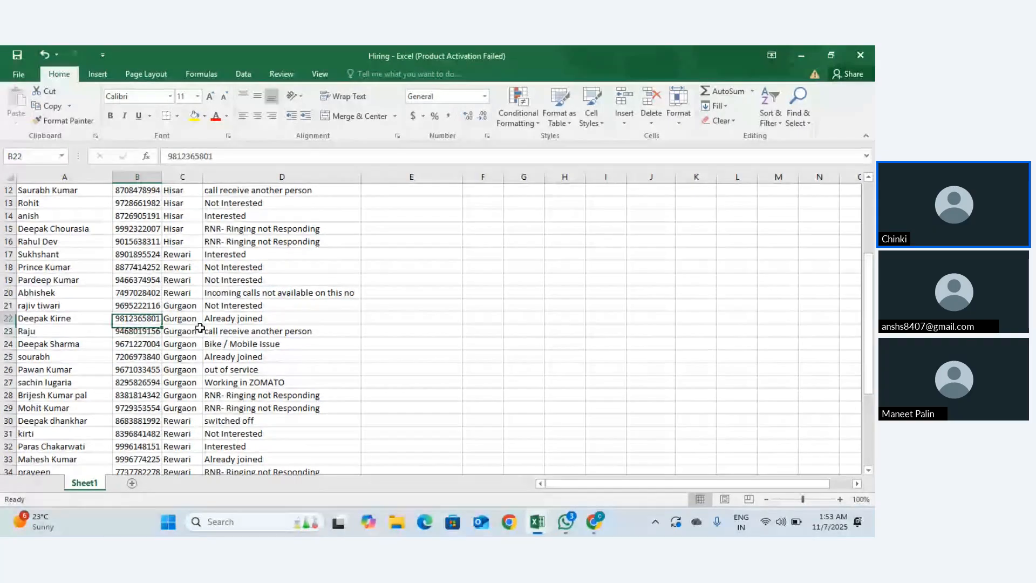
pyautogui.doubleClick(160, 318)
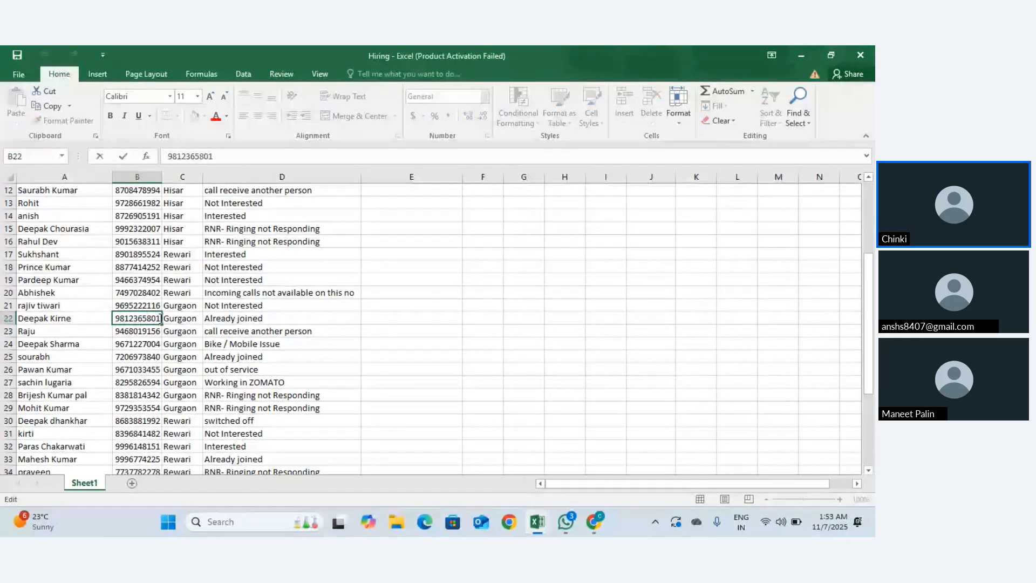
pyautogui.moveTo(160, 319); pyautogui.dragTo(113, 322)
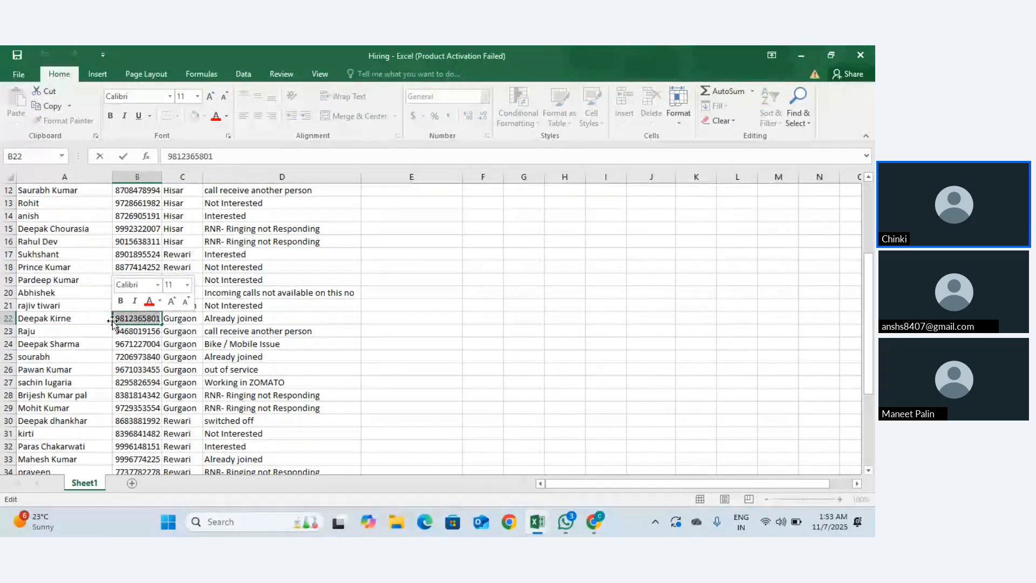
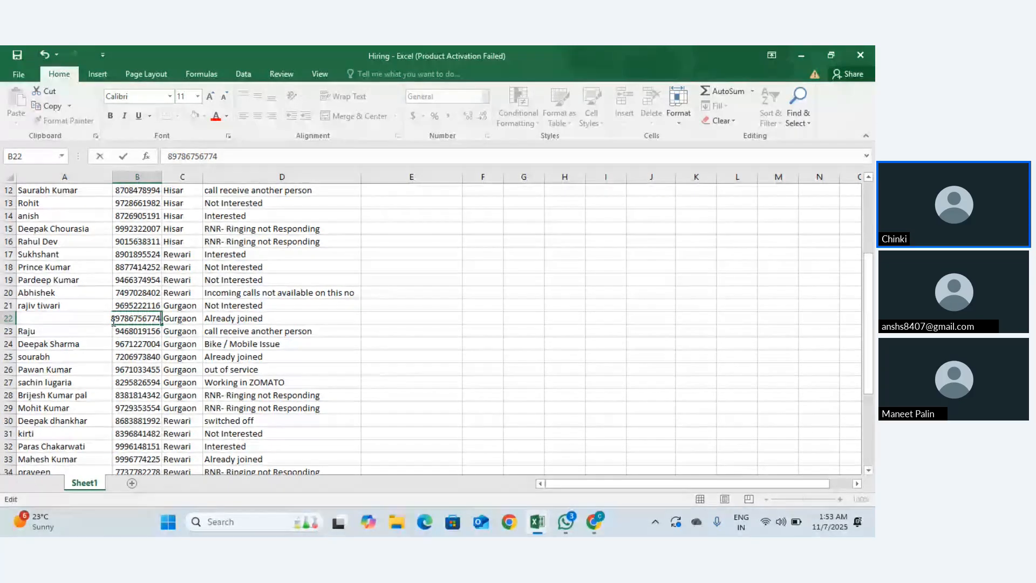
pyautogui.press('Escape')
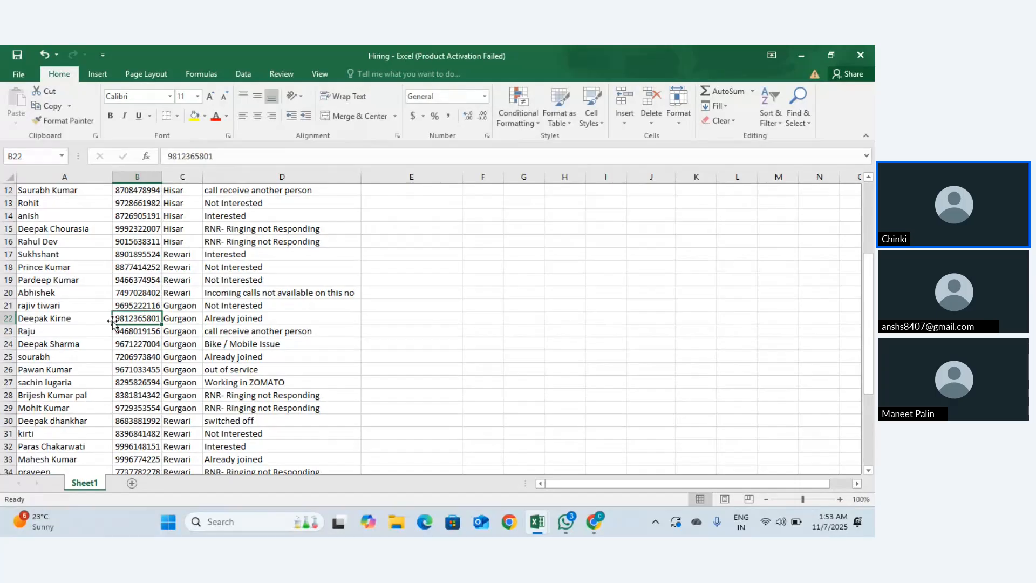
pyautogui.click(399, 214)
pyautogui.write('=')
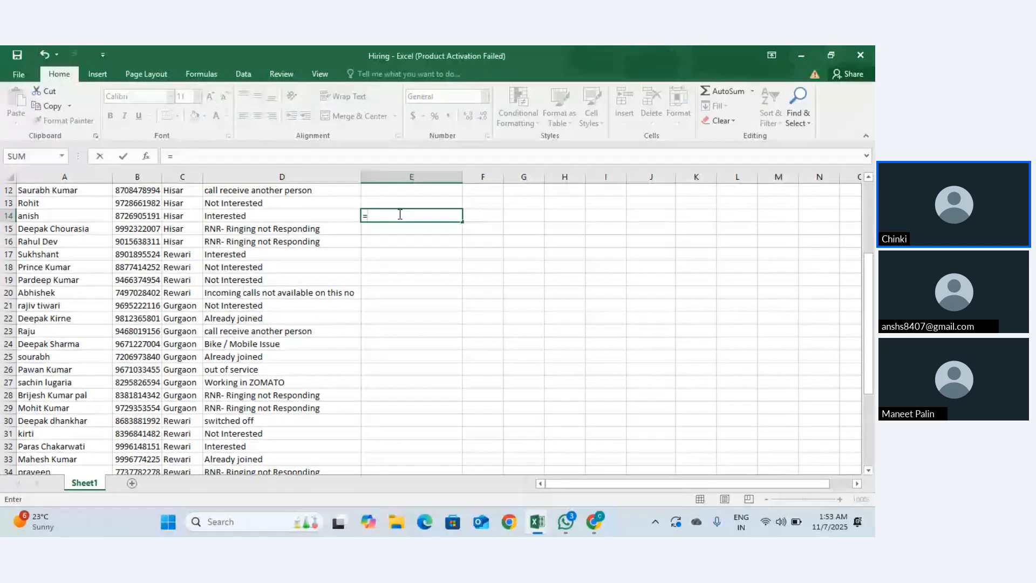
pyautogui.write('sum')
pyautogui.press('Tab')
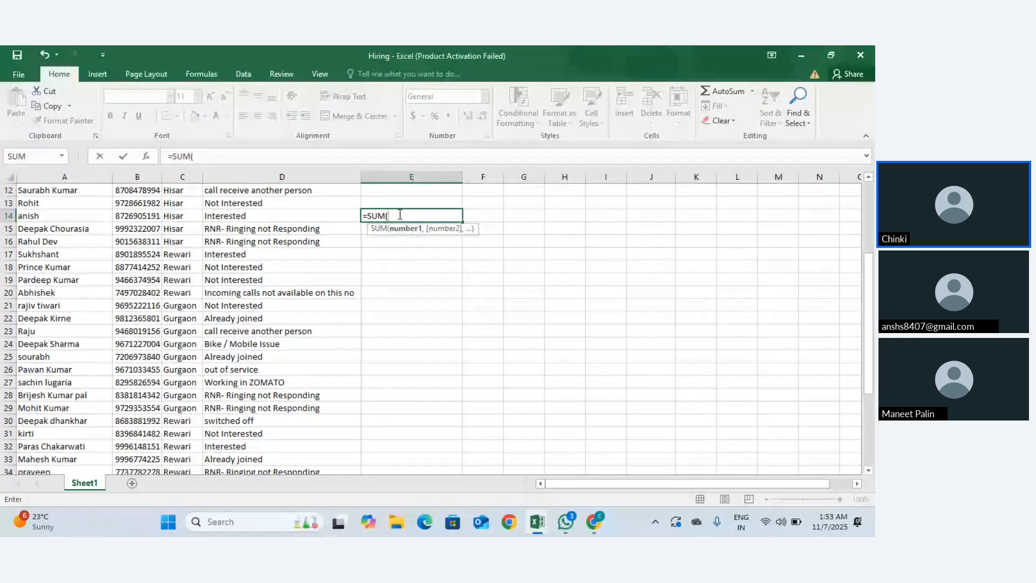
pyautogui.write('gff')
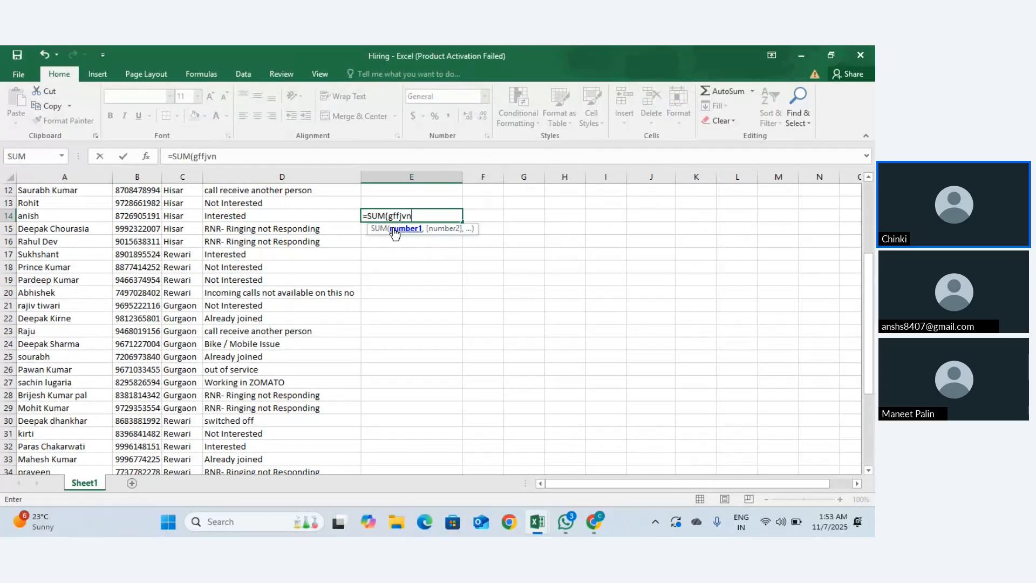
pyautogui.write('jvn')
pyautogui.click(270, 293)
pyautogui.click(424, 213)
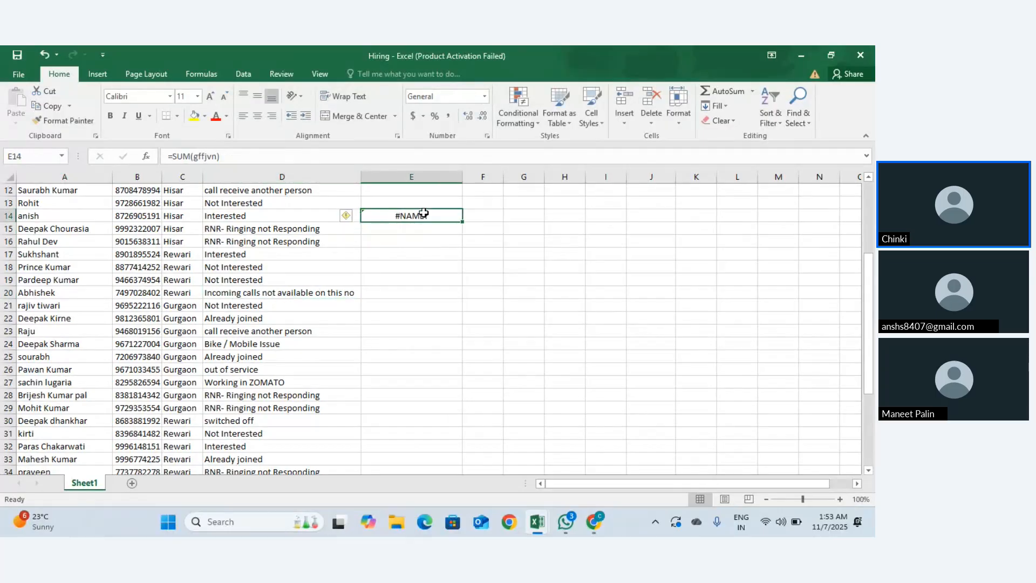
pyautogui.moveTo(275, 255); pyautogui.dragTo(410, 215)
pyautogui.click(242, 281)
pyautogui.click(410, 213)
pyautogui.click(217, 155)
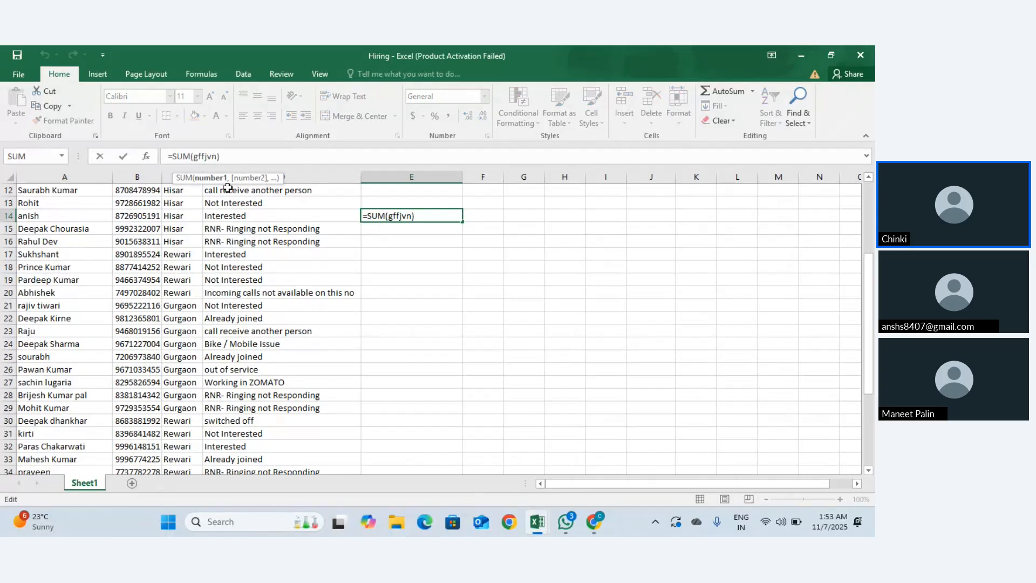
pyautogui.click(412, 216)
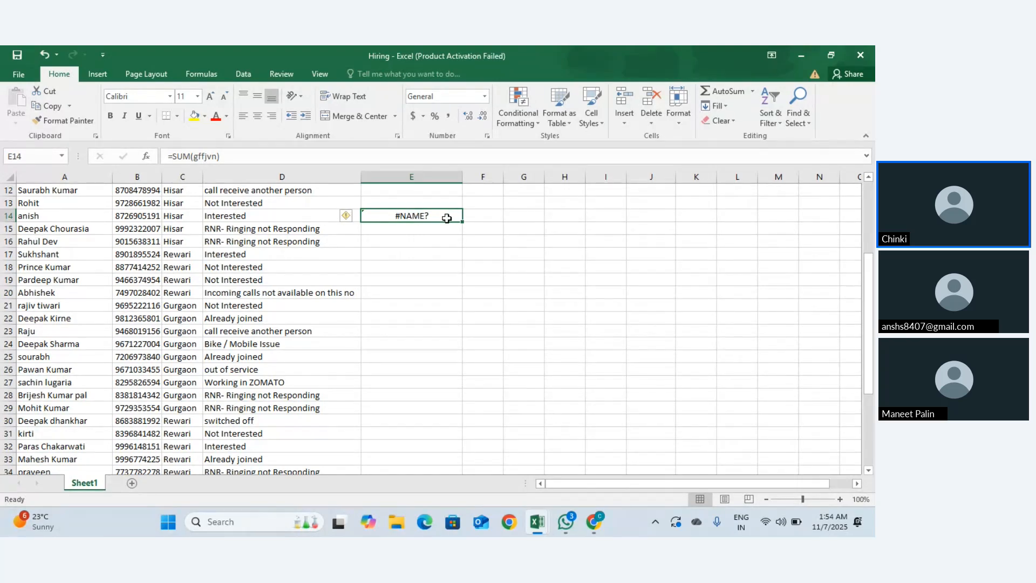
pyautogui.press('Delete')
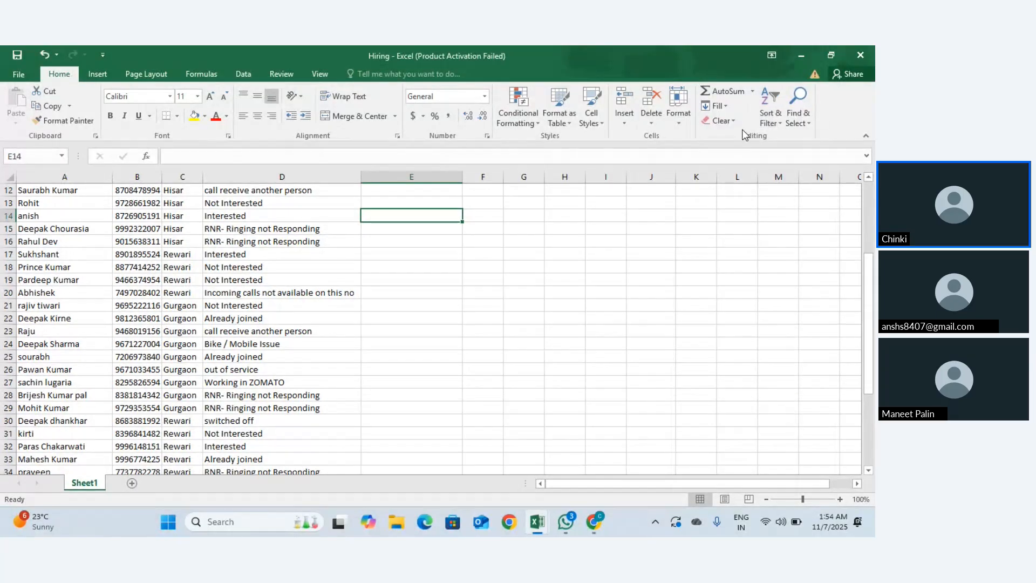
# Step: Copy rows 11–14 and paste them below the list starting at row 45
pyautogui.click(752, 92)
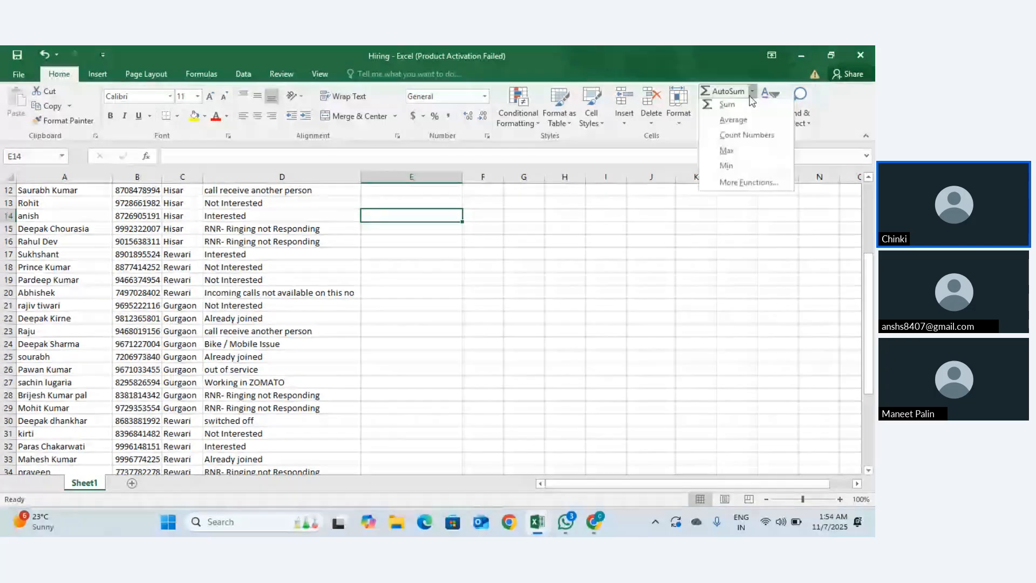
pyautogui.click(750, 96)
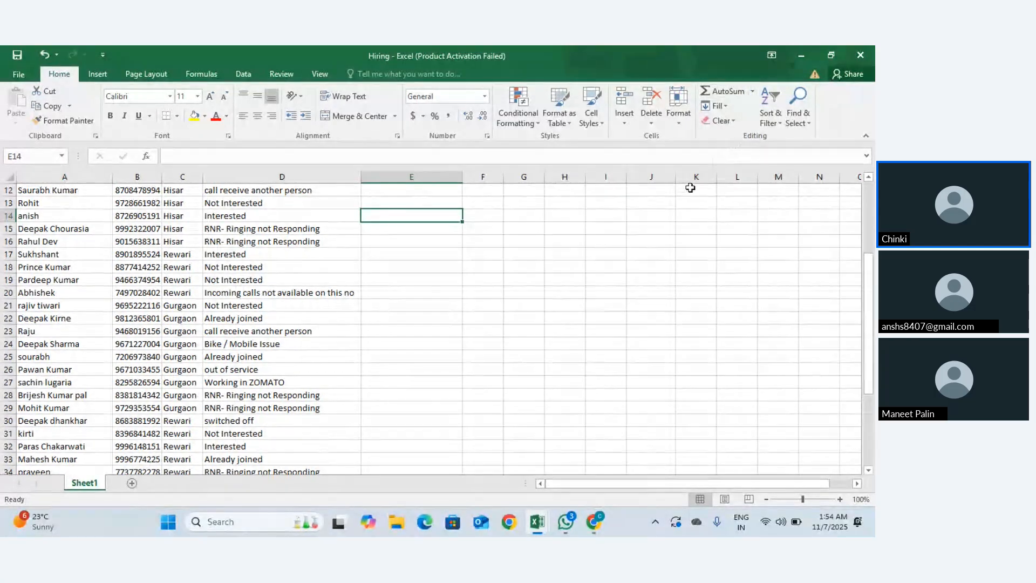
pyautogui.click(656, 123)
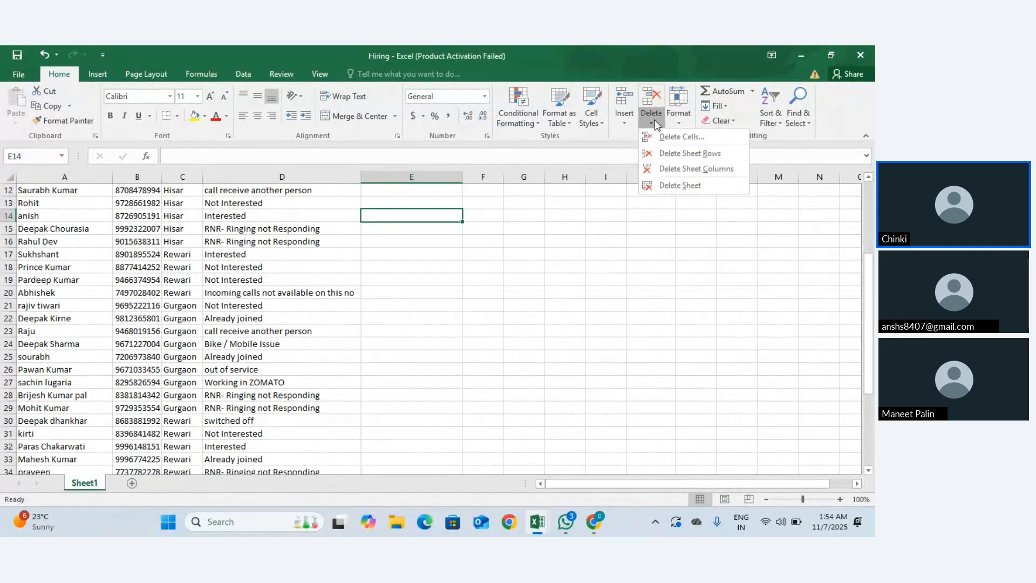
pyautogui.click(442, 262)
pyautogui.scroll(4, 67, 248)
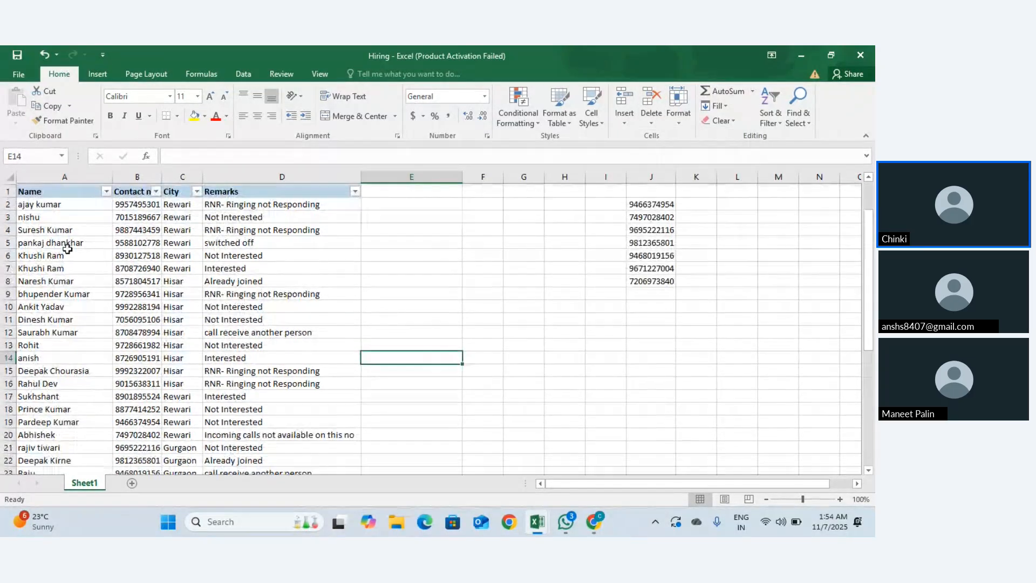
pyautogui.moveTo(8, 255); pyautogui.dragTo(5, 361)
pyautogui.hotkey('ctrl', 'c')
pyautogui.scroll(-9, 95, 431)
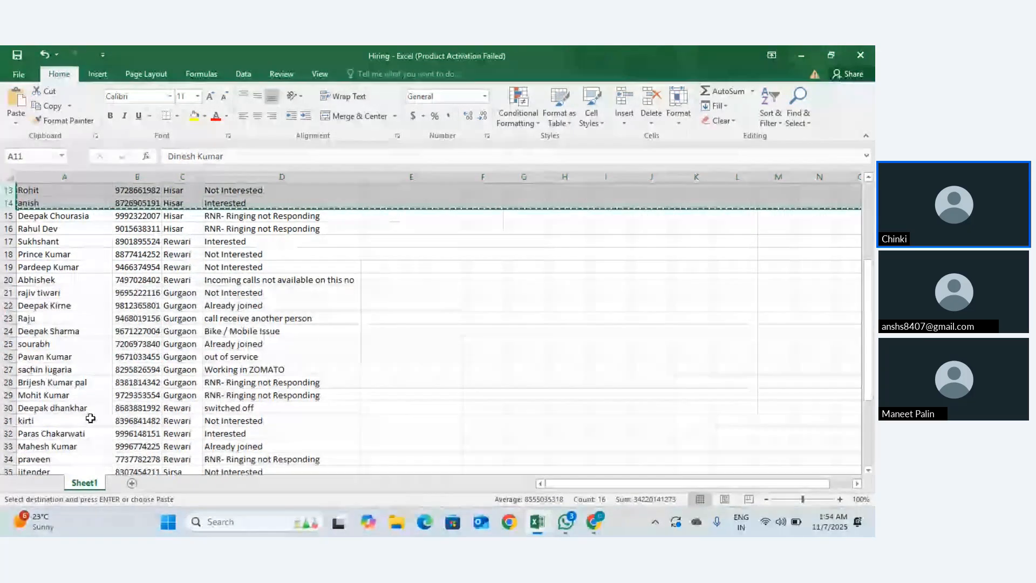
pyautogui.click(75, 396)
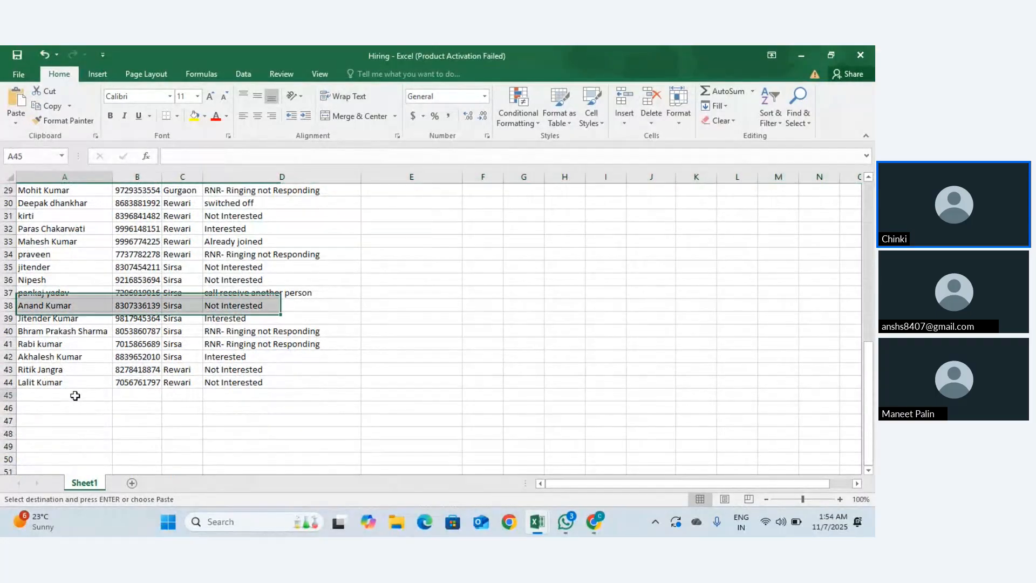
pyautogui.hotkey('ctrl', 'v')
# Step: Copy rows 29–33 and paste them into rows 49–53
pyautogui.scroll(4, 76, 391)
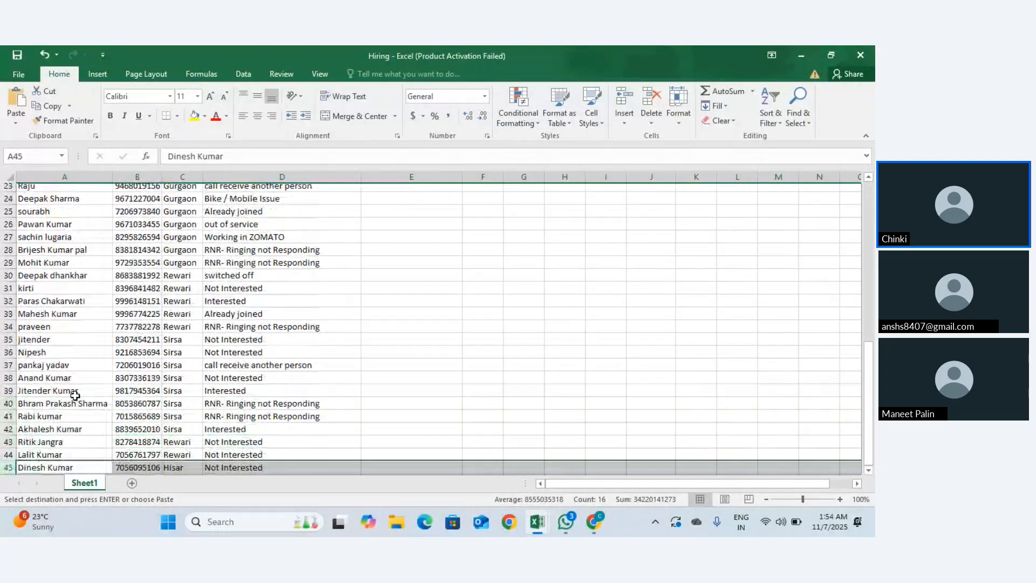
pyautogui.moveTo(9, 433); pyautogui.dragTo(9, 459)
pyautogui.moveTo(8, 343); pyautogui.dragTo(9, 395)
pyautogui.hotkey('ctrl', 'c')
pyautogui.scroll(-4, 16, 378)
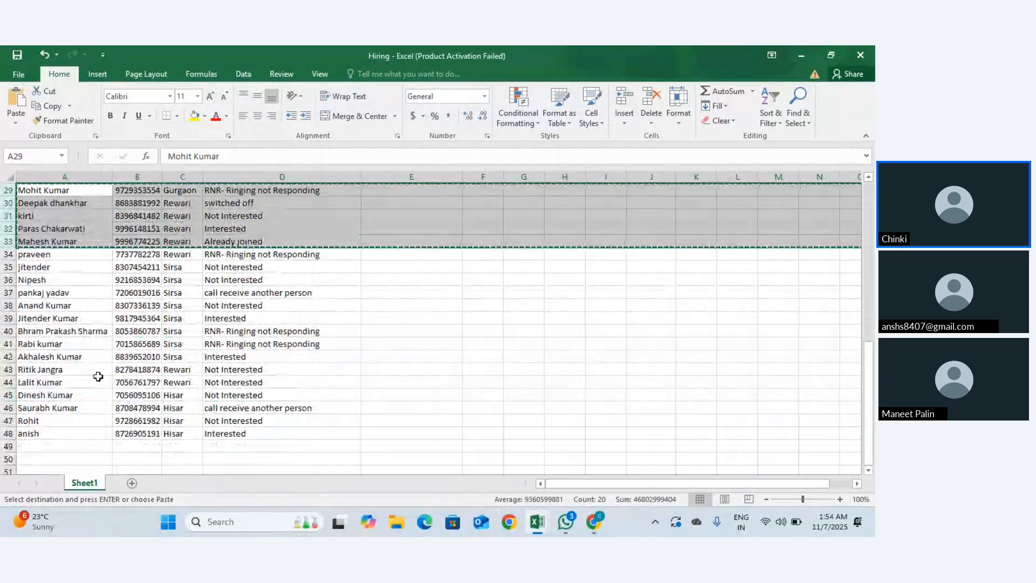
pyautogui.click(38, 444)
pyautogui.hotkey('ctrl', 'v')
pyautogui.scroll(-4, 38, 440)
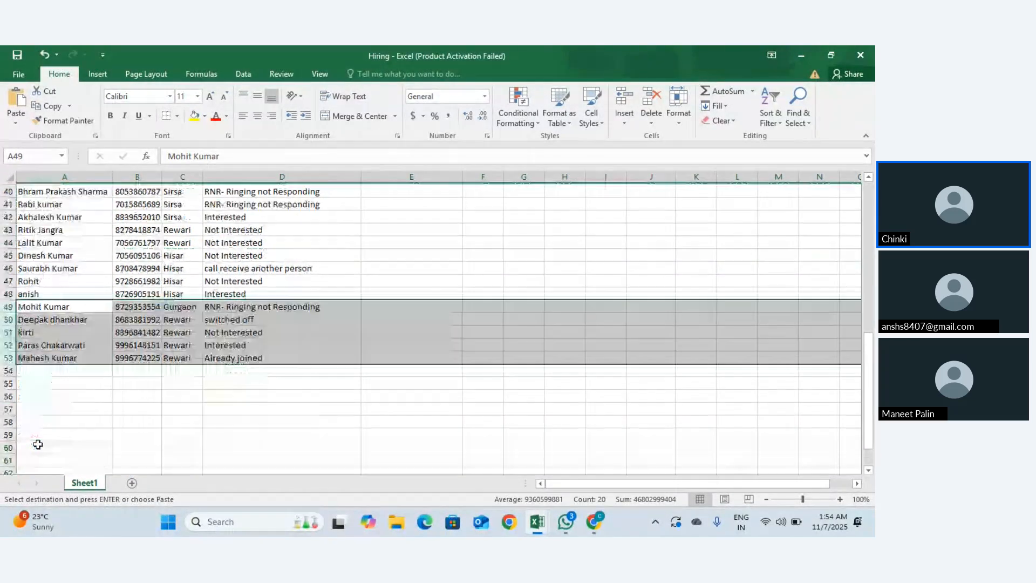
pyautogui.click(100, 381)
pyautogui.scroll(13, 100, 382)
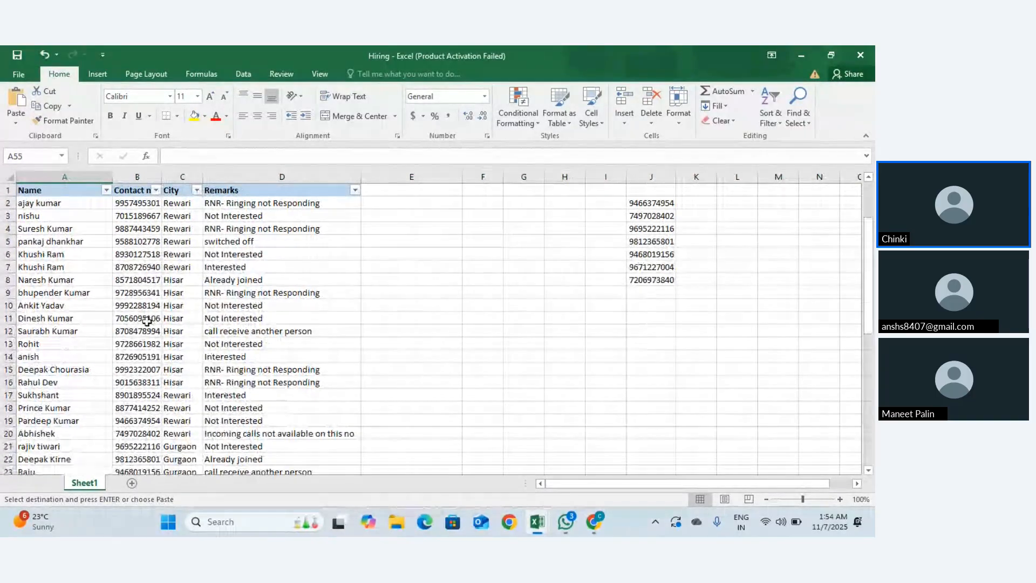
# Step: Copy the contact number in B53 and bring up Find and Replace
pyautogui.scroll(-5, 174, 290)
pyautogui.scroll(5, 173, 289)
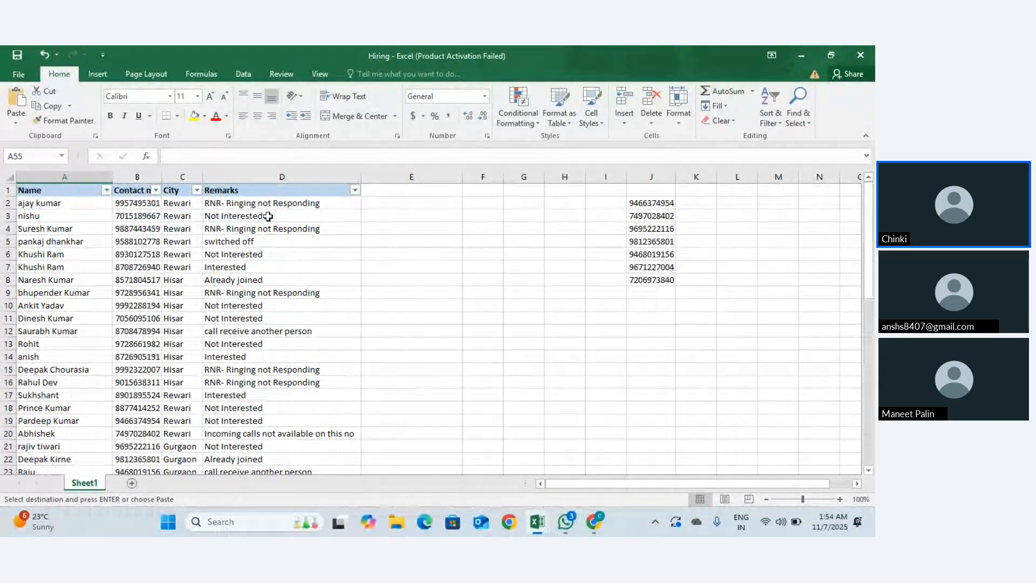
pyautogui.click(268, 213)
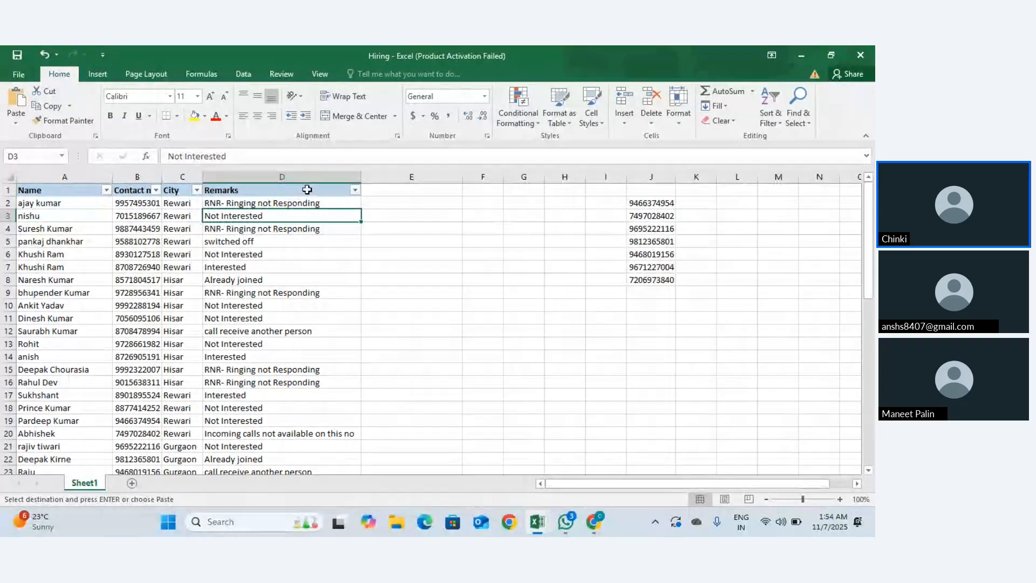
pyautogui.click(126, 201)
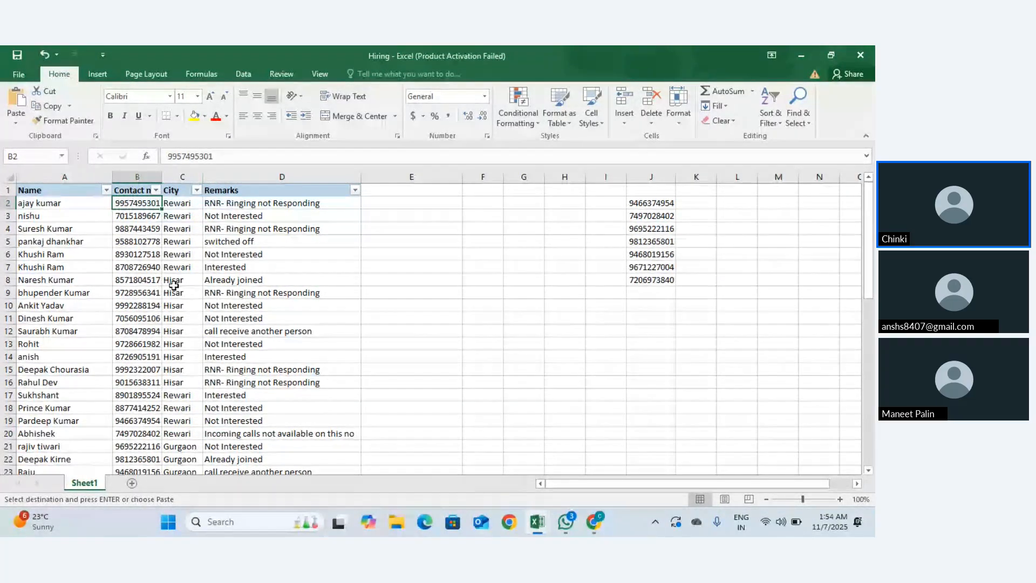
pyautogui.click(160, 305)
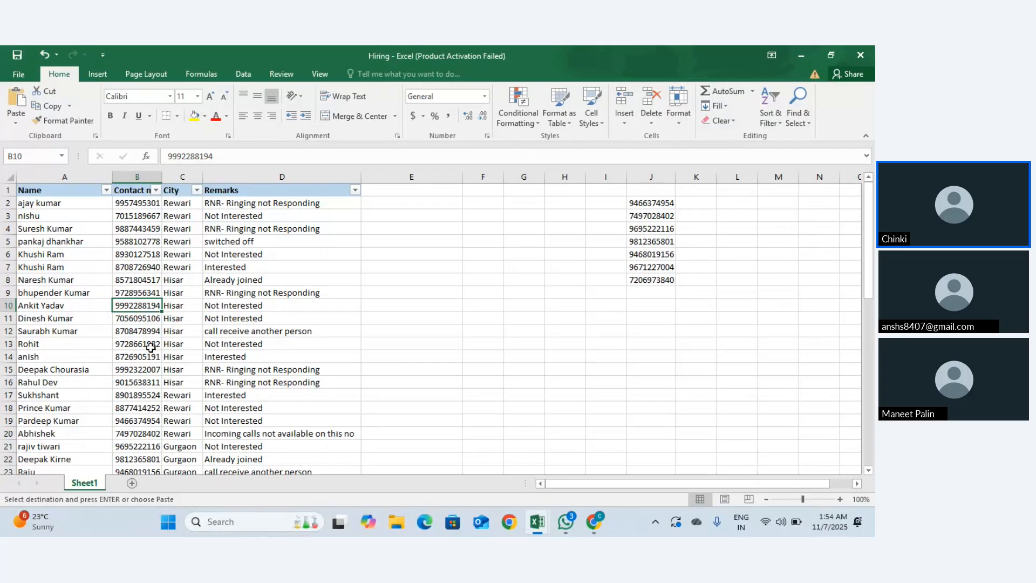
pyautogui.scroll(-13, 151, 347)
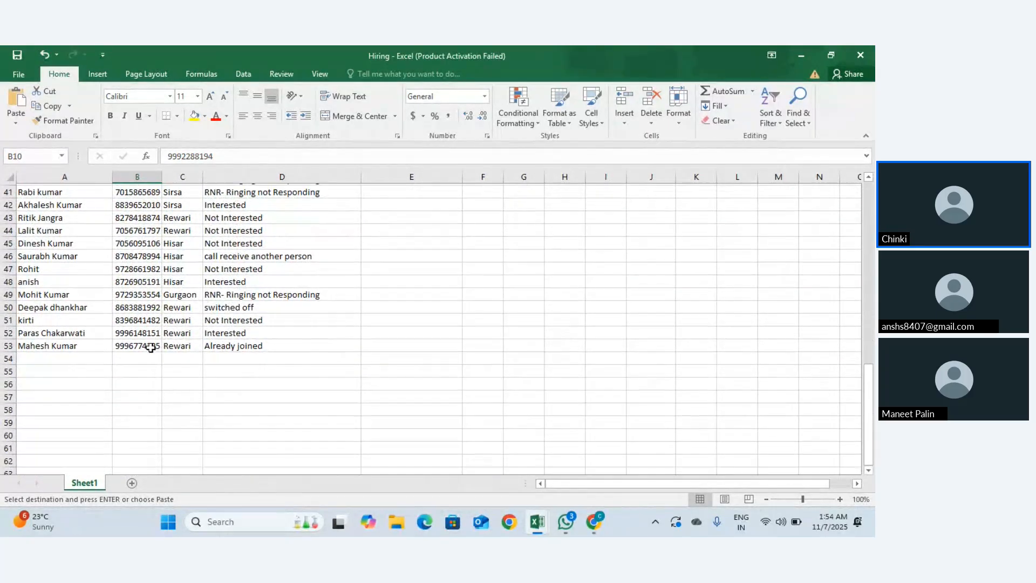
pyautogui.scroll(3, 150, 347)
pyautogui.scroll(11, 154, 400)
pyautogui.scroll(-4, 216, 378)
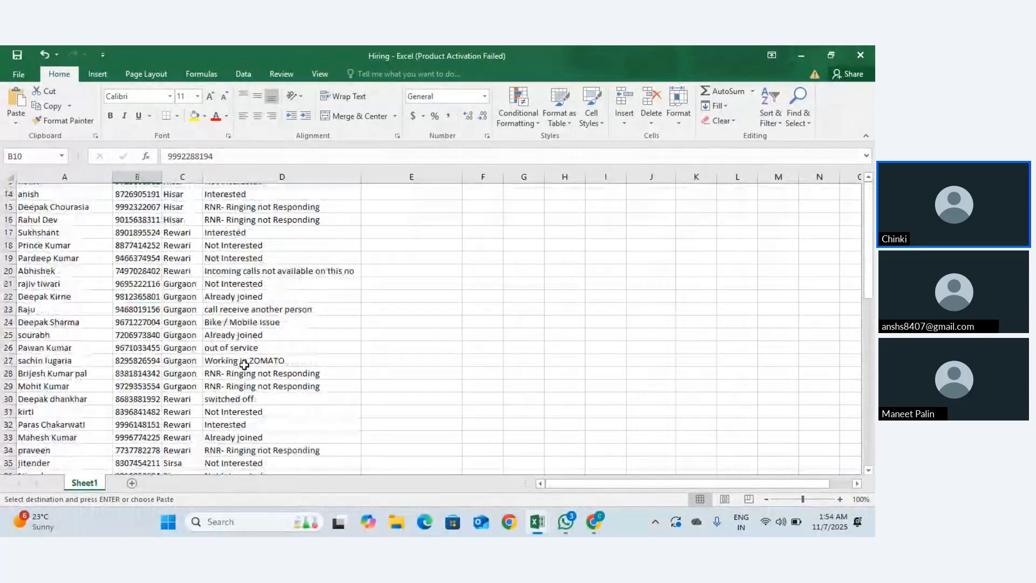
pyautogui.scroll(-10, 245, 365)
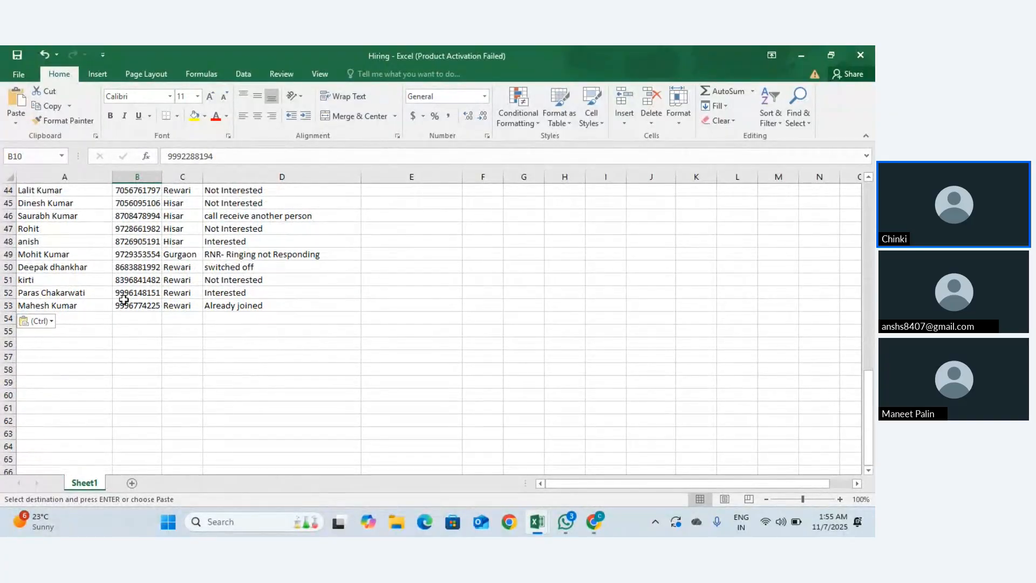
pyautogui.click(125, 303)
pyautogui.hotkey('ctrl', 'c')
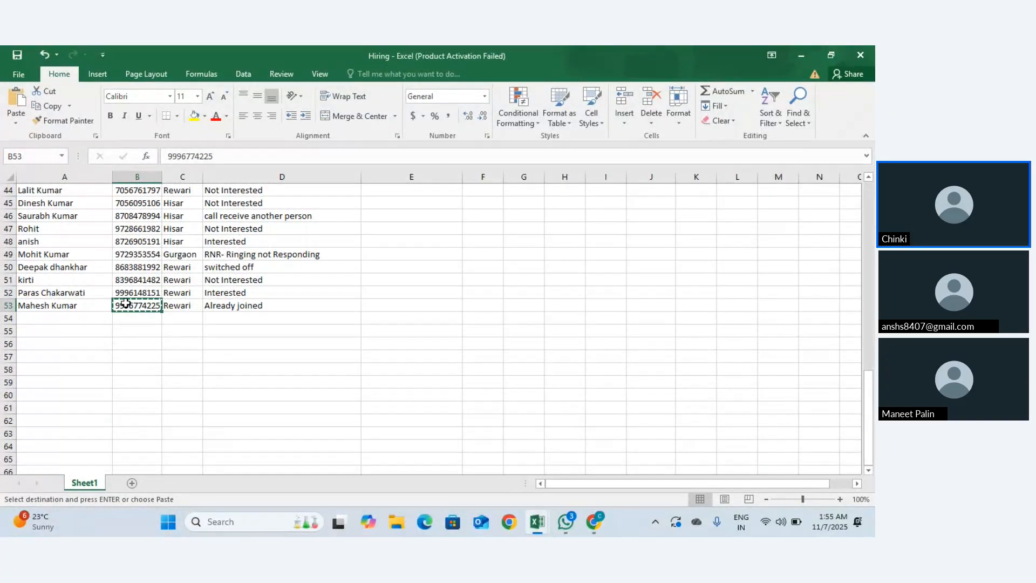
pyautogui.hotkey('ctrl', 'f')
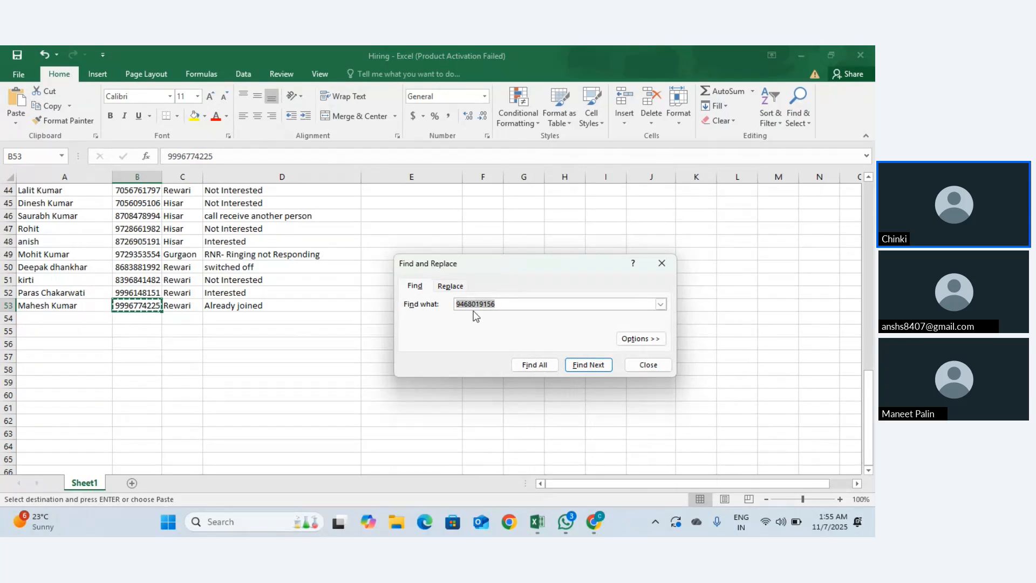
# Step: Search for the B53 number, reach its duplicate in B33, close the search, select A1
pyautogui.hotkey('ctrl', 'v')
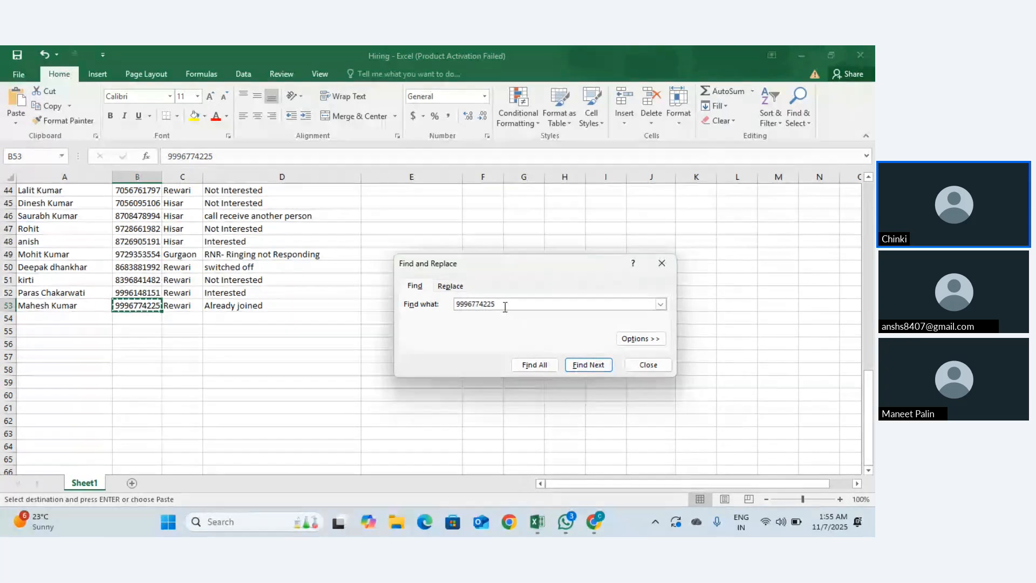
pyautogui.click(590, 370)
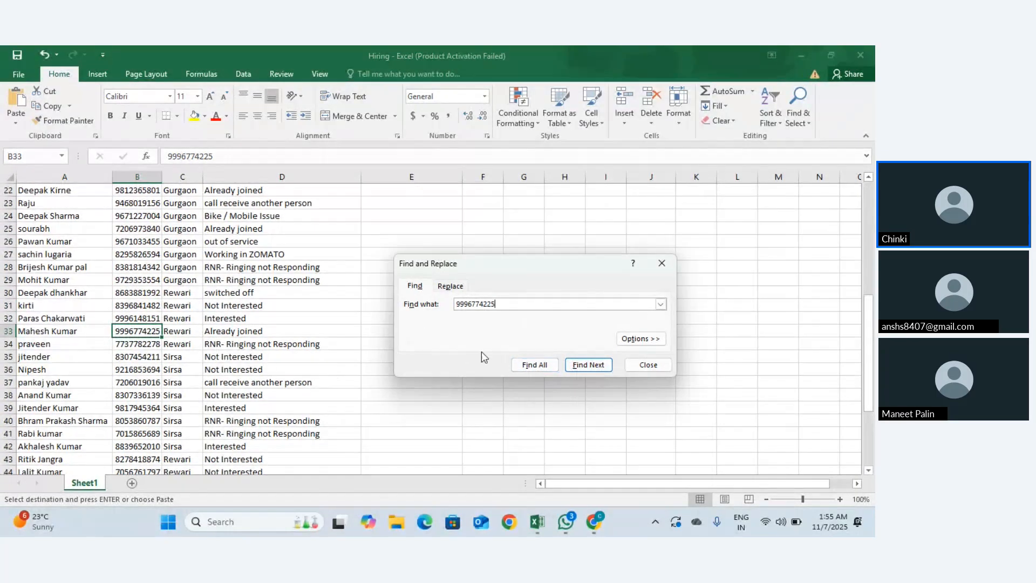
pyautogui.click(580, 369)
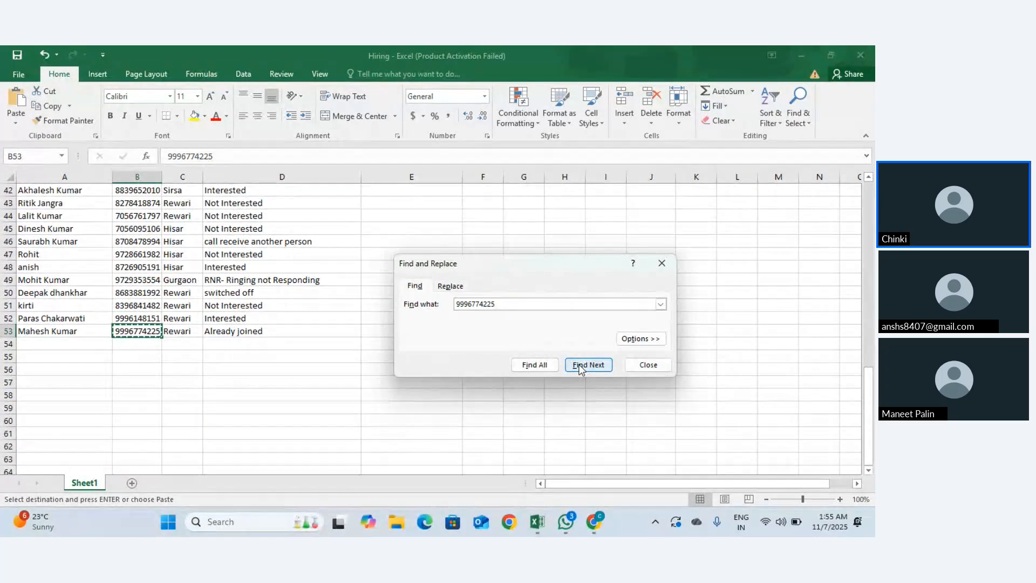
pyautogui.click(580, 366)
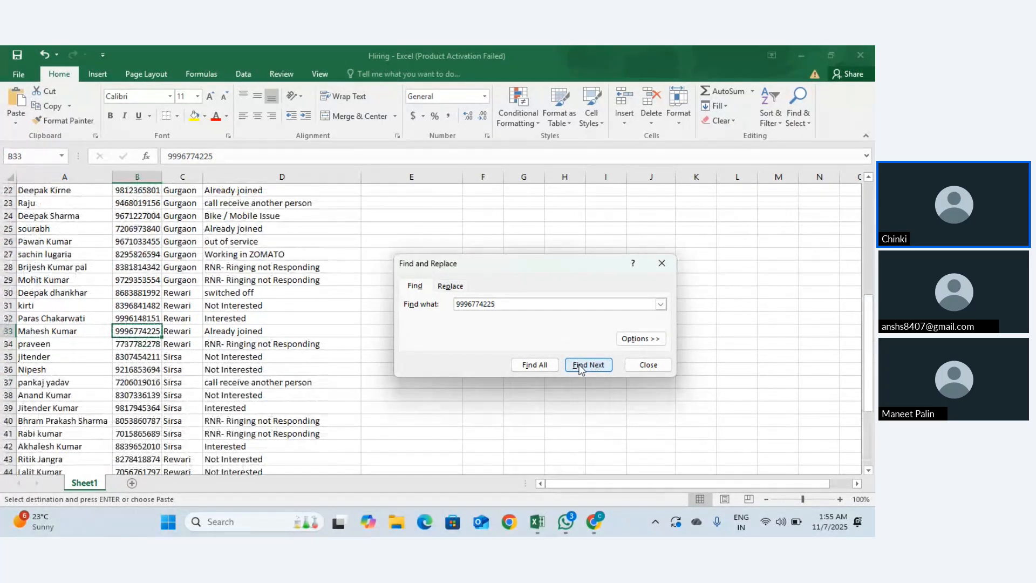
pyautogui.click(662, 262)
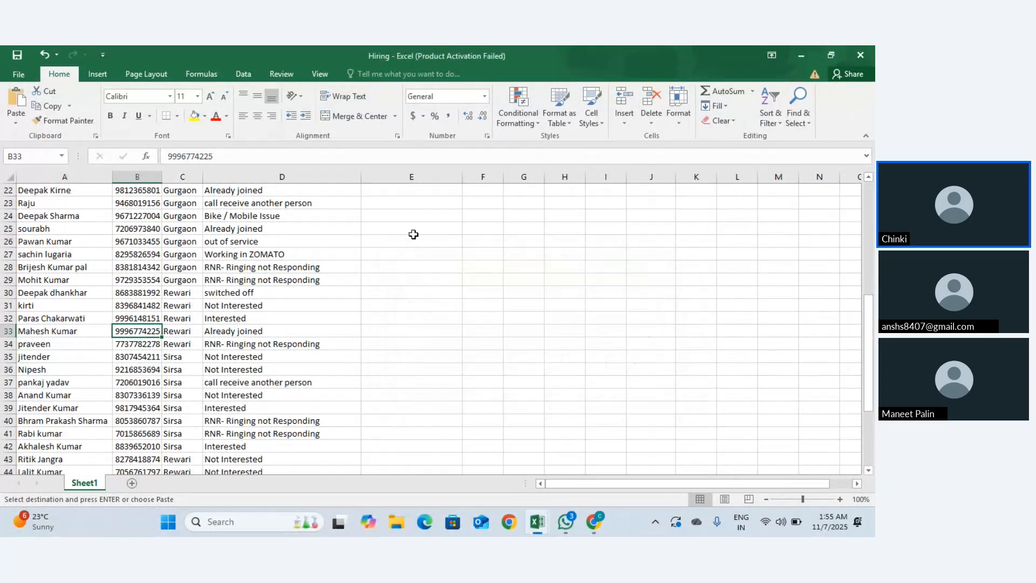
pyautogui.scroll(10, 409, 234)
pyautogui.click(55, 193)
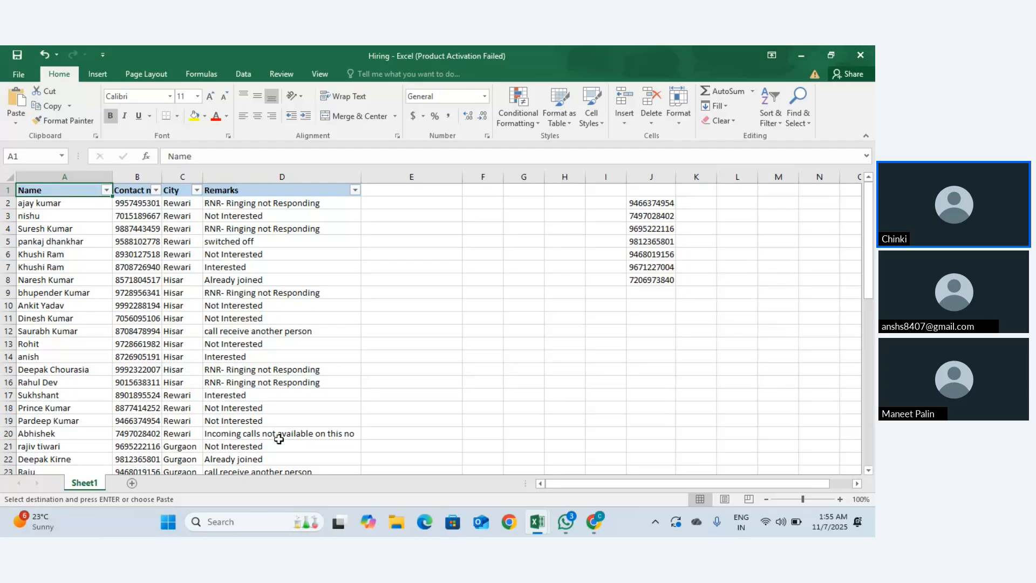
pyautogui.scroll(-13, 279, 440)
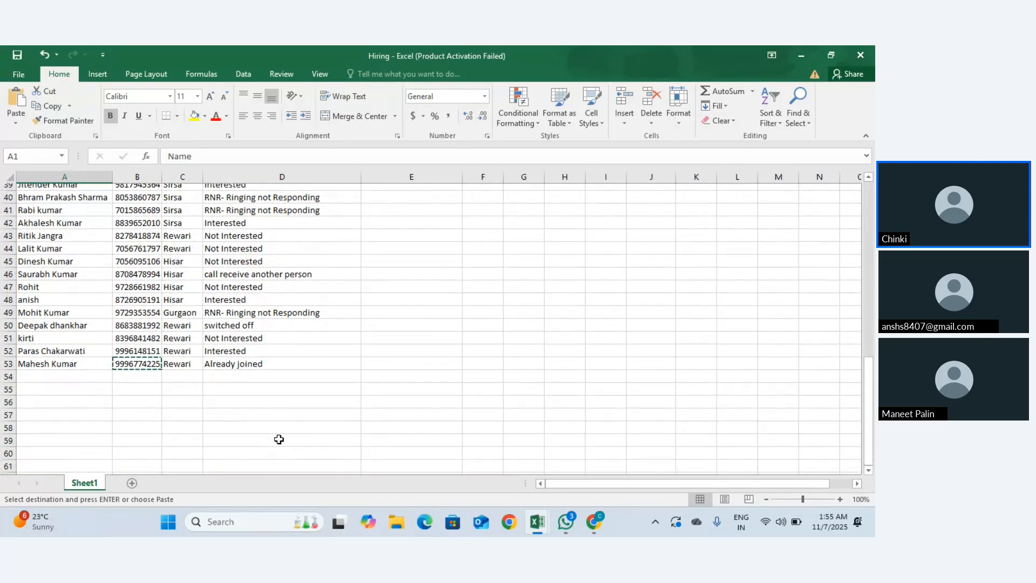
pyautogui.click(138, 371)
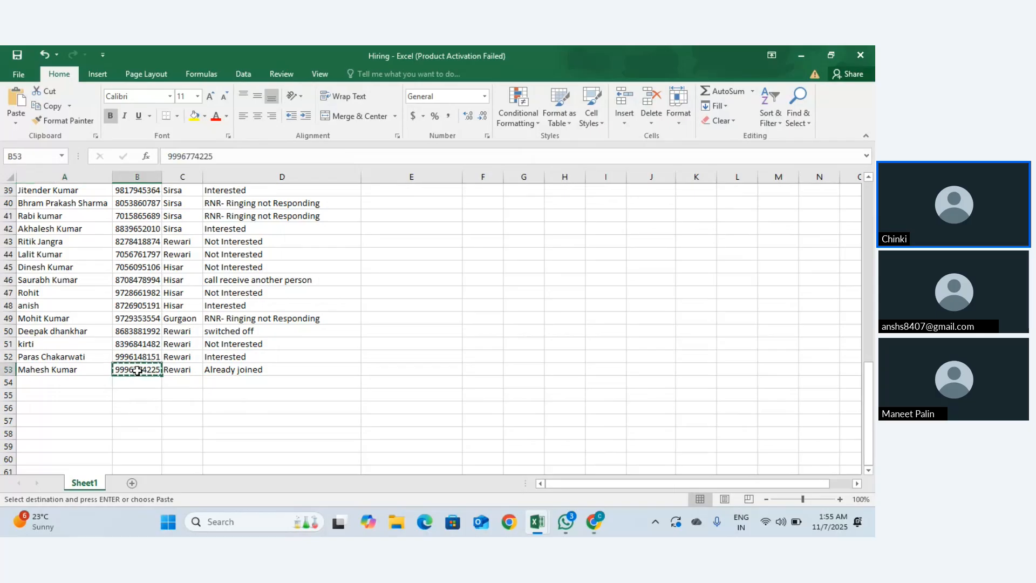
pyautogui.press('Escape')
pyautogui.hotkey('ctrl', 'c')
pyautogui.hotkey('ctrl', 'f')
pyautogui.hotkey('ctrl', 'v')
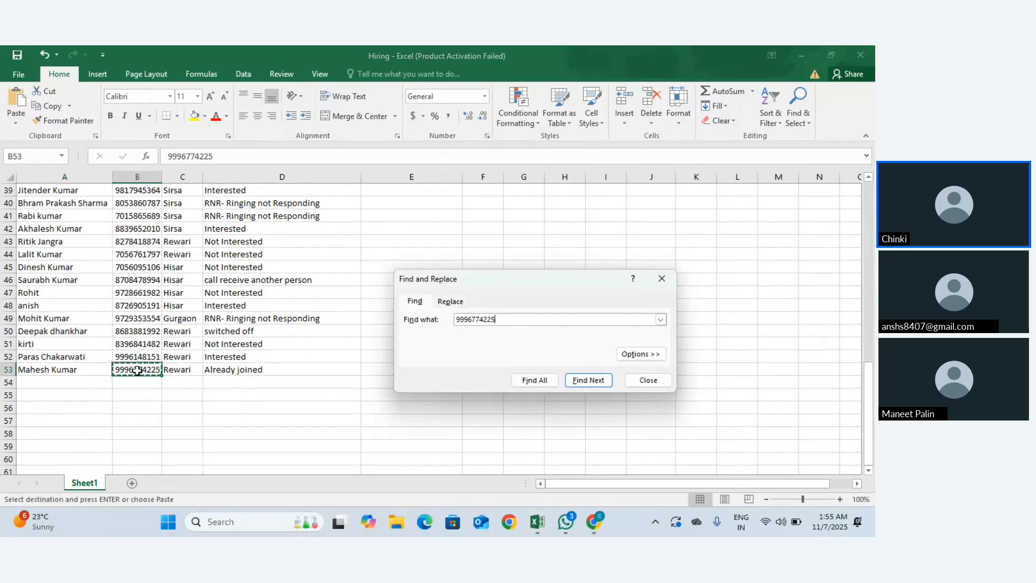
pyautogui.click(584, 386)
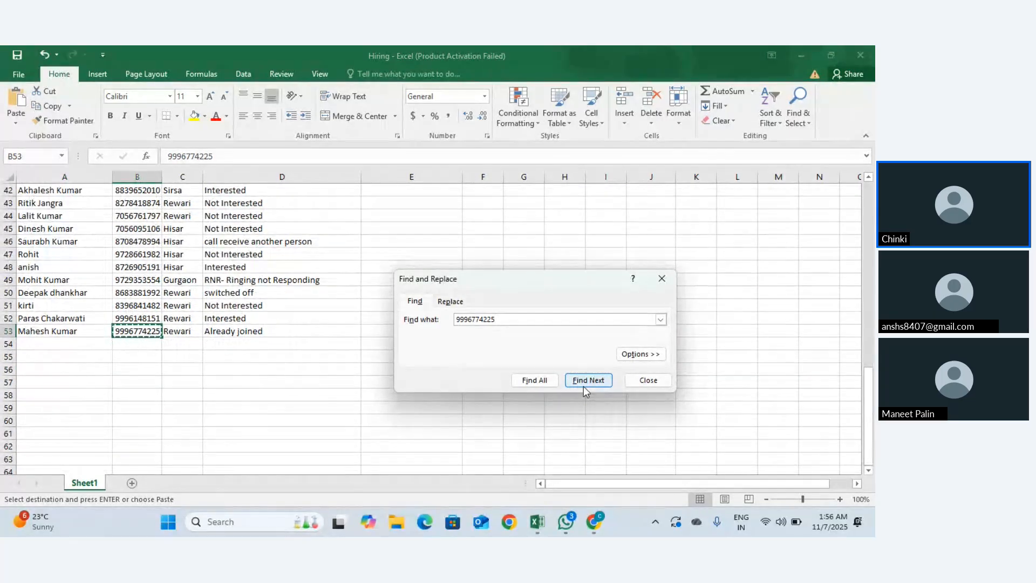
pyautogui.click(662, 278)
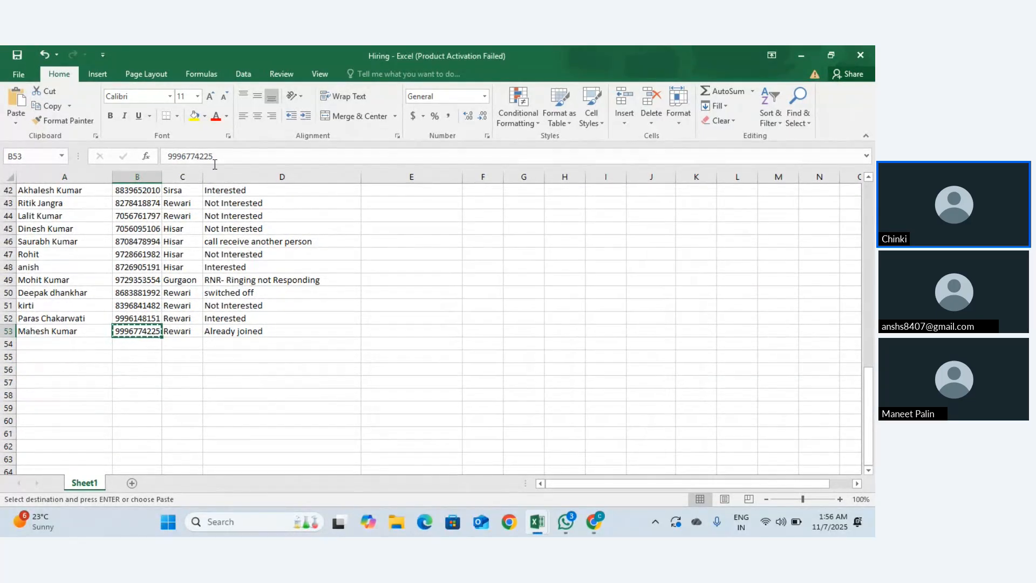
pyautogui.scroll(14, 214, 230)
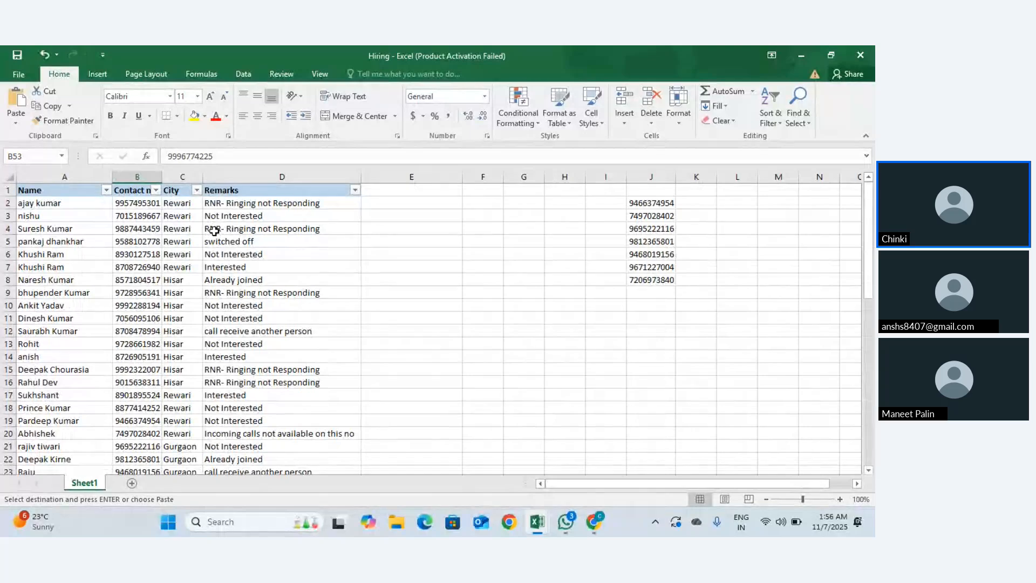
pyautogui.scroll(-10, 214, 231)
pyautogui.scroll(10, 212, 228)
# Step: Select the table from A1 and inspect the last row, row 53
pyautogui.click(88, 188)
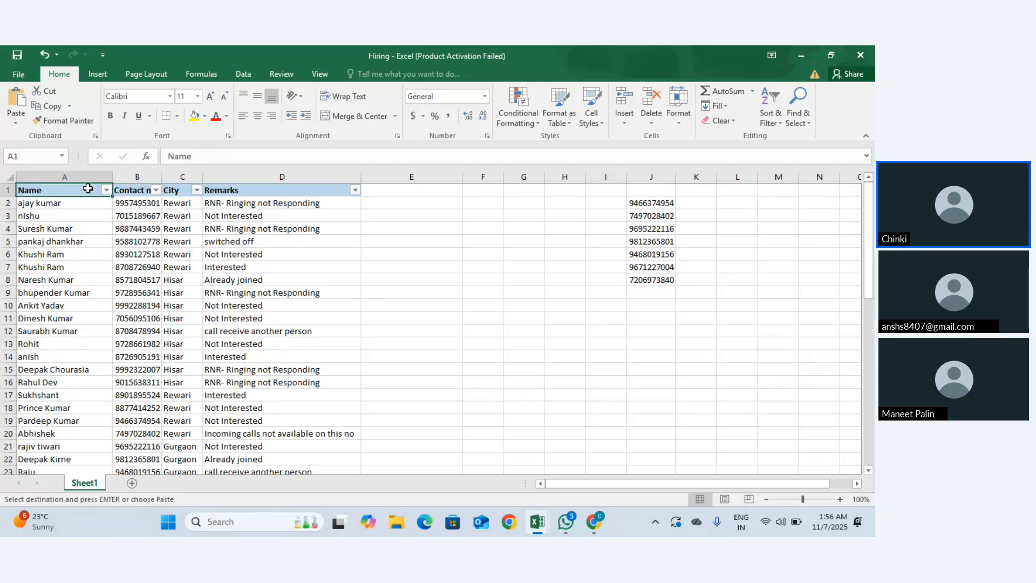
pyautogui.hotkey('ctrl', 'shift', 'Right')
pyautogui.hotkey('ctrl', 'shift', 'Down')
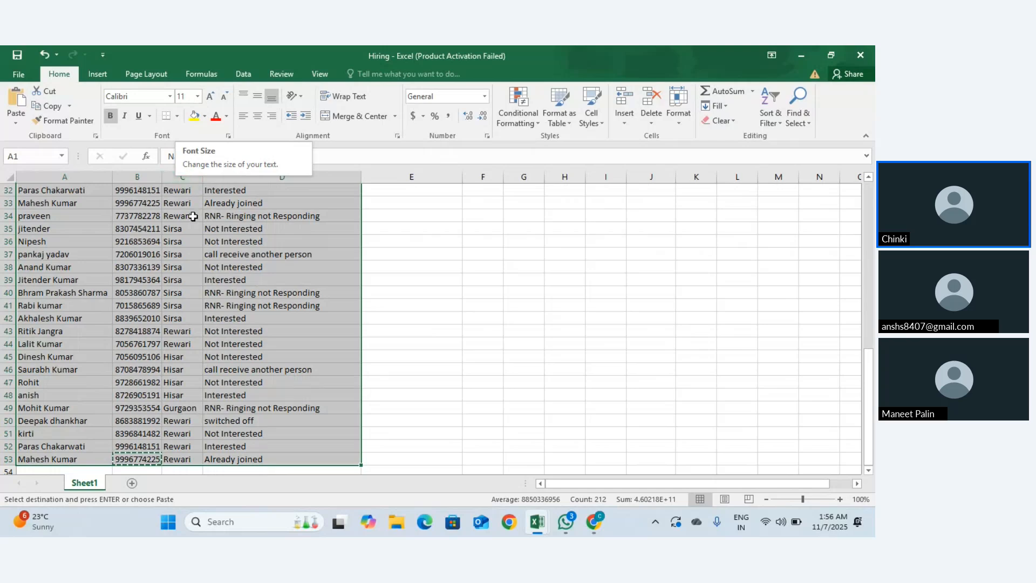
pyautogui.scroll(-3, 235, 381)
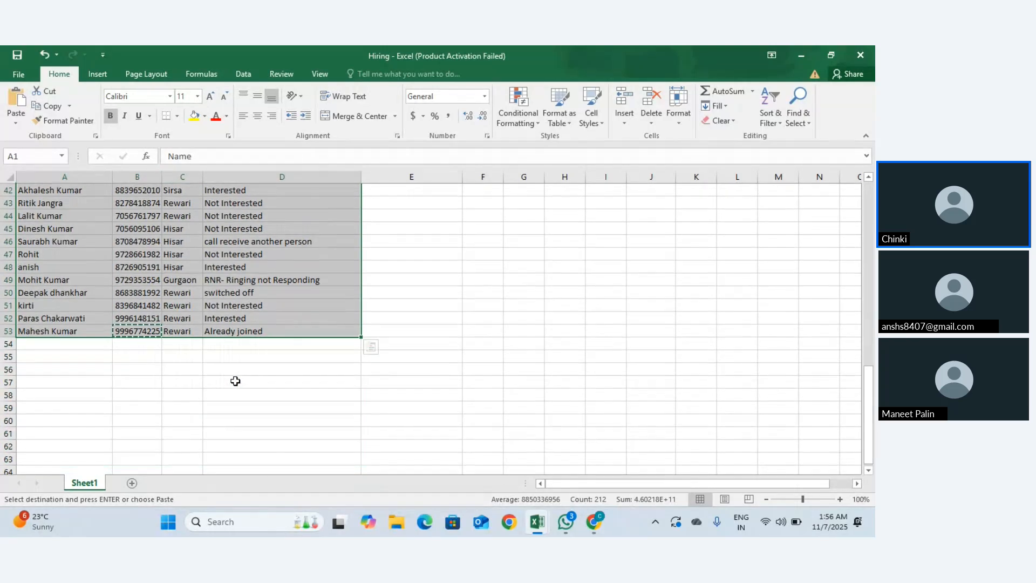
pyautogui.click(63, 331)
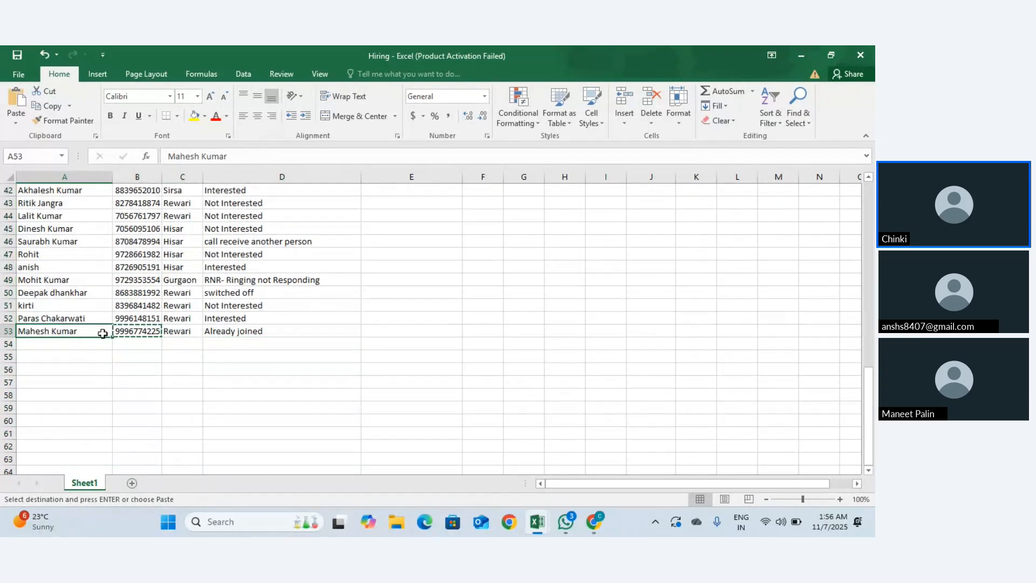
pyautogui.click(137, 331)
pyautogui.click(183, 332)
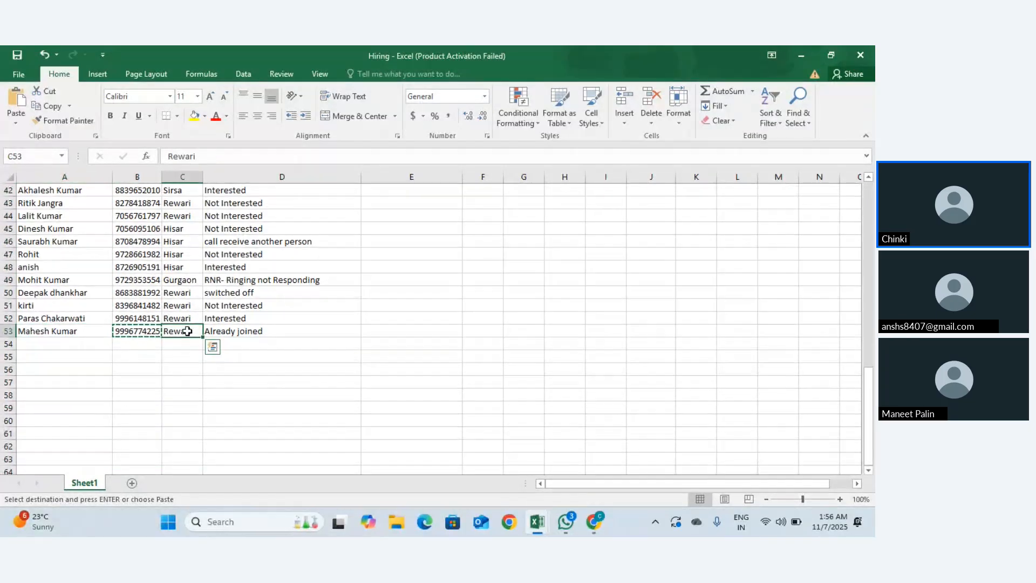
pyautogui.click(242, 332)
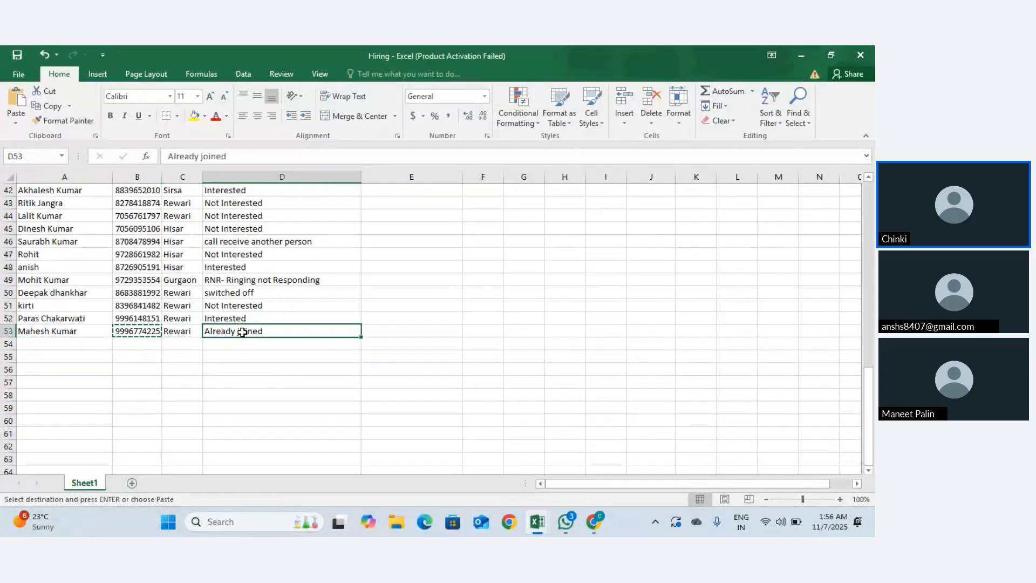
pyautogui.click(12, 329)
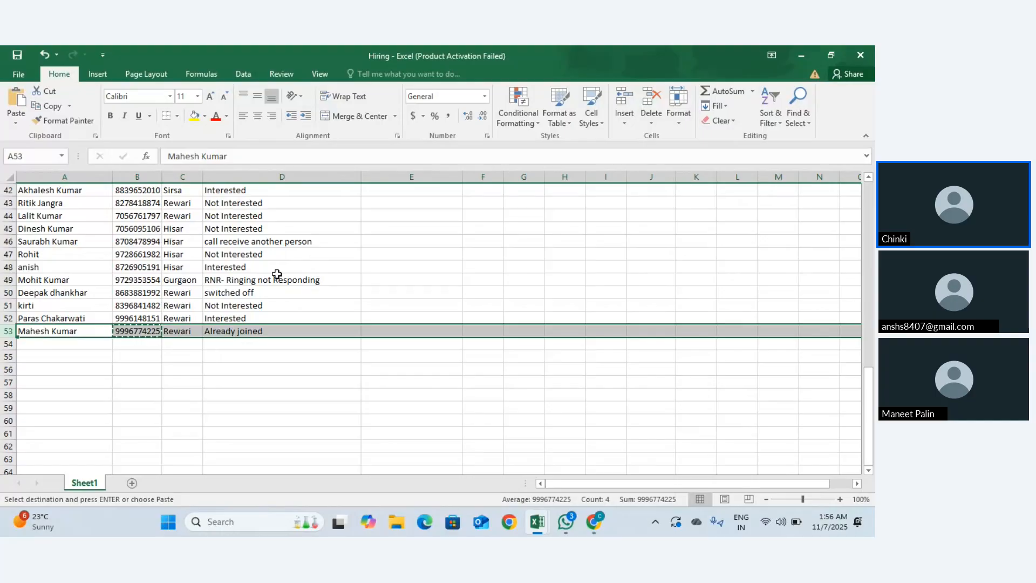
# Step: Reselect the full table A1:D53 with Ctrl+Shift+Right and Ctrl+Shift+Down
pyautogui.scroll(14, 273, 274)
pyautogui.click(66, 194)
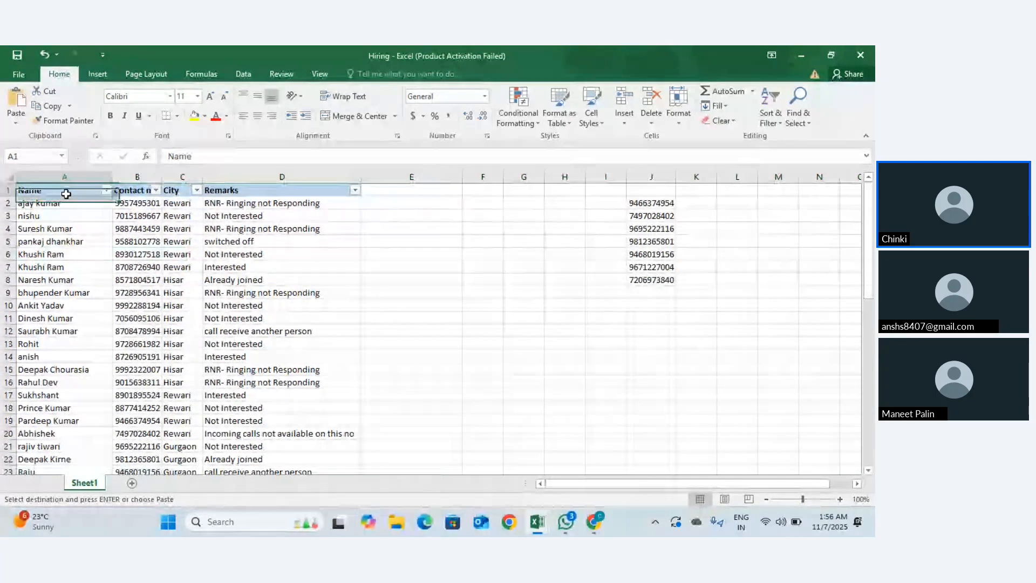
pyautogui.hotkey('ctrl', 'shift', 'Right')
pyautogui.hotkey('ctrl', 'shift', 'Down')
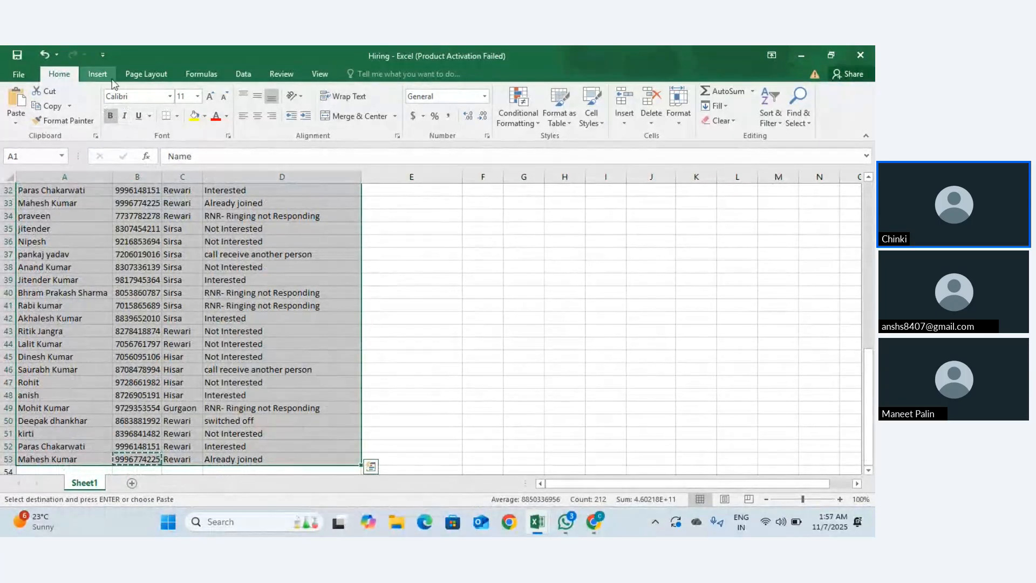
pyautogui.click(591, 117)
pyautogui.click(243, 74)
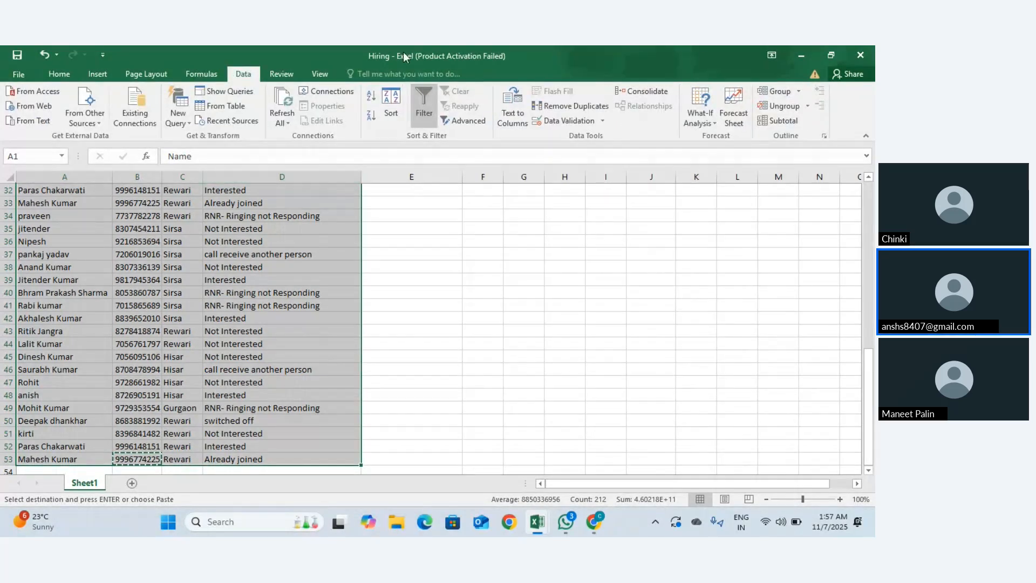
# Step: Run Remove Duplicates on all four columns with headers, dropping 9 duplicate rows
pyautogui.click(586, 108)
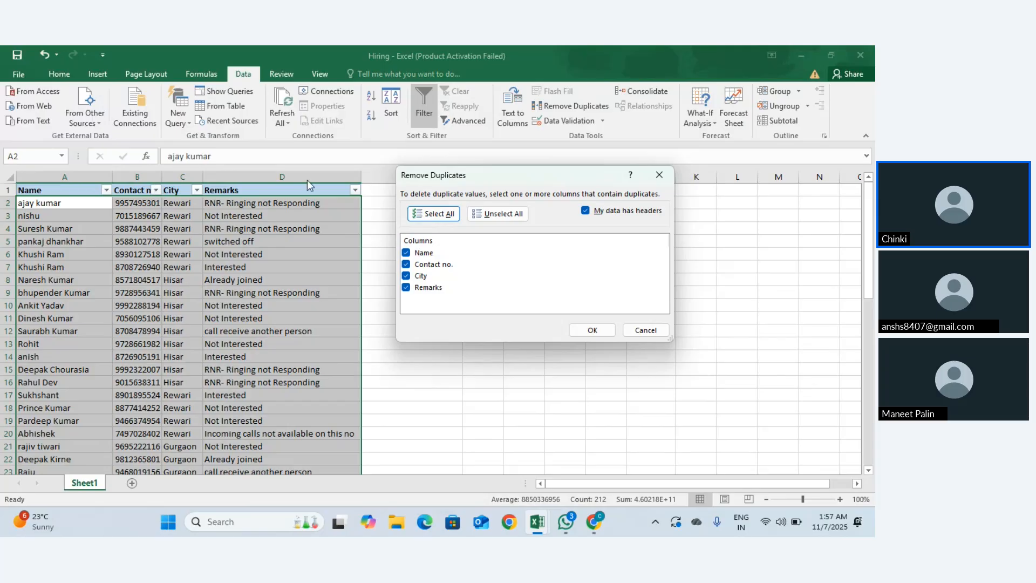
pyautogui.click(578, 331)
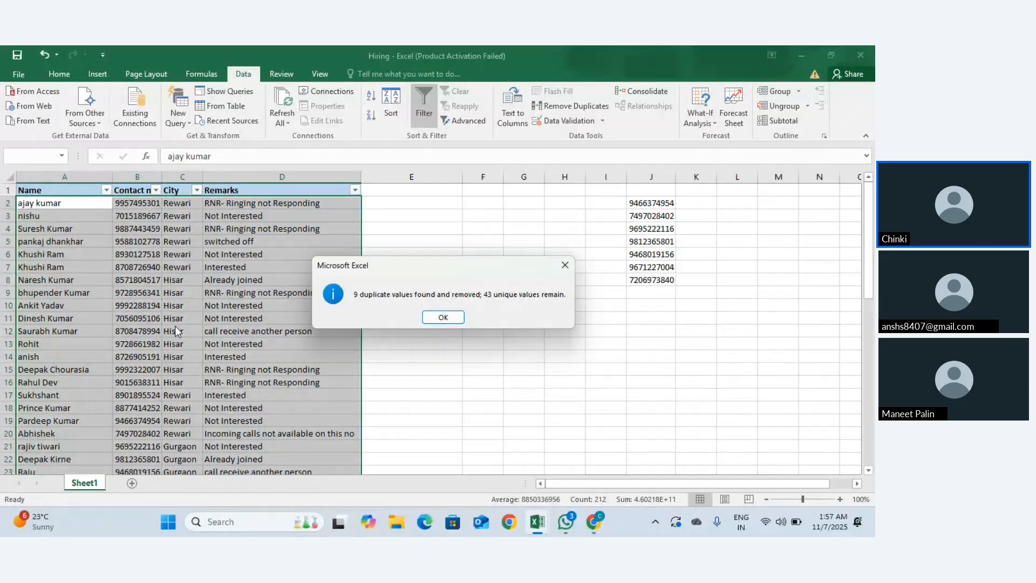
# Step: Dismiss the removal report and confirm the list now ends at row 44
pyautogui.click(431, 317)
pyautogui.scroll(-10, 392, 392)
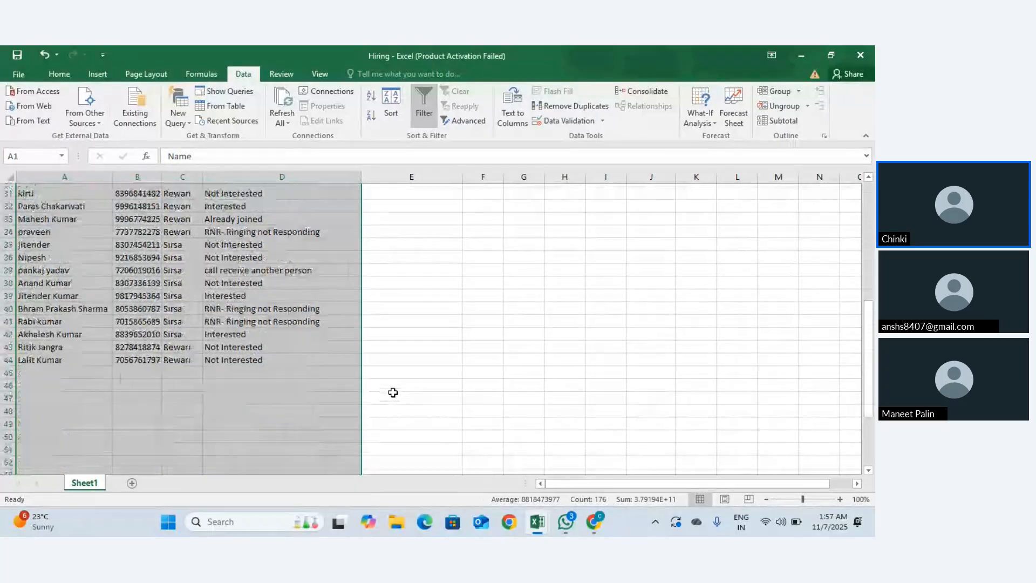
pyautogui.scroll(-1, 393, 392)
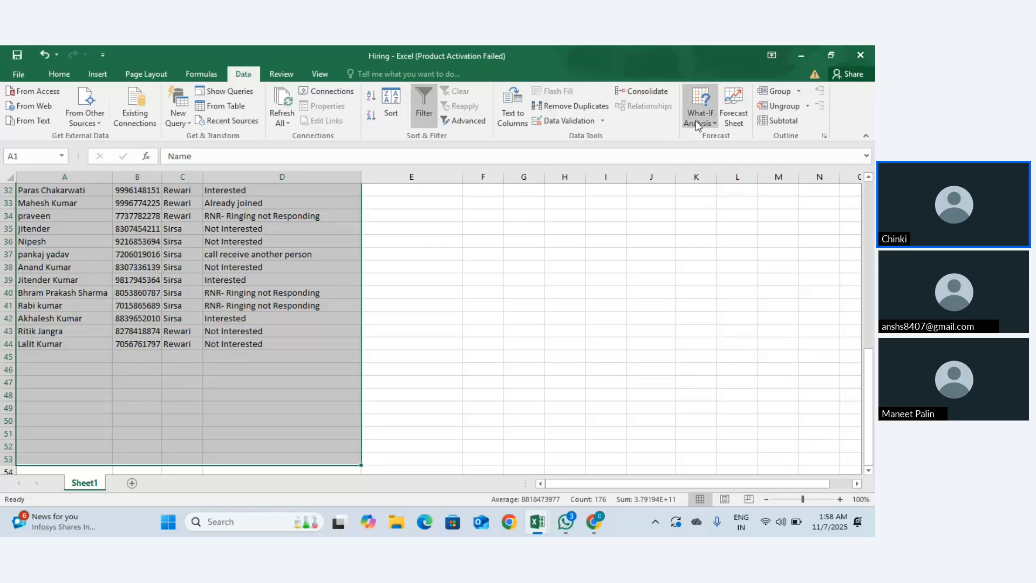
pyautogui.click(798, 92)
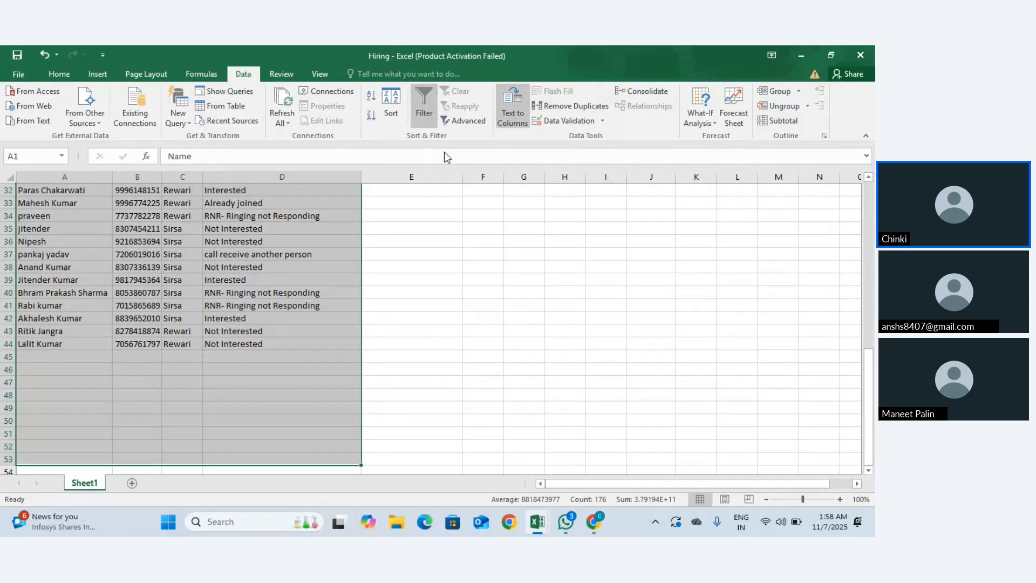
pyautogui.scroll(10, 324, 241)
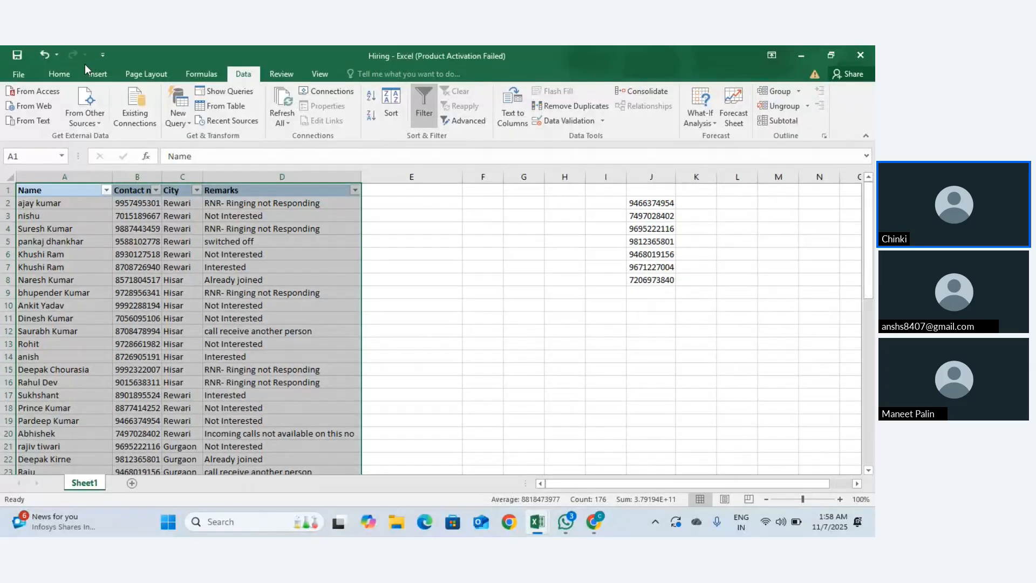
# Step: Browse the Insert, Page Layout and Formulas tabs, clear the selection to A1, then return to Home
pyautogui.click(97, 75)
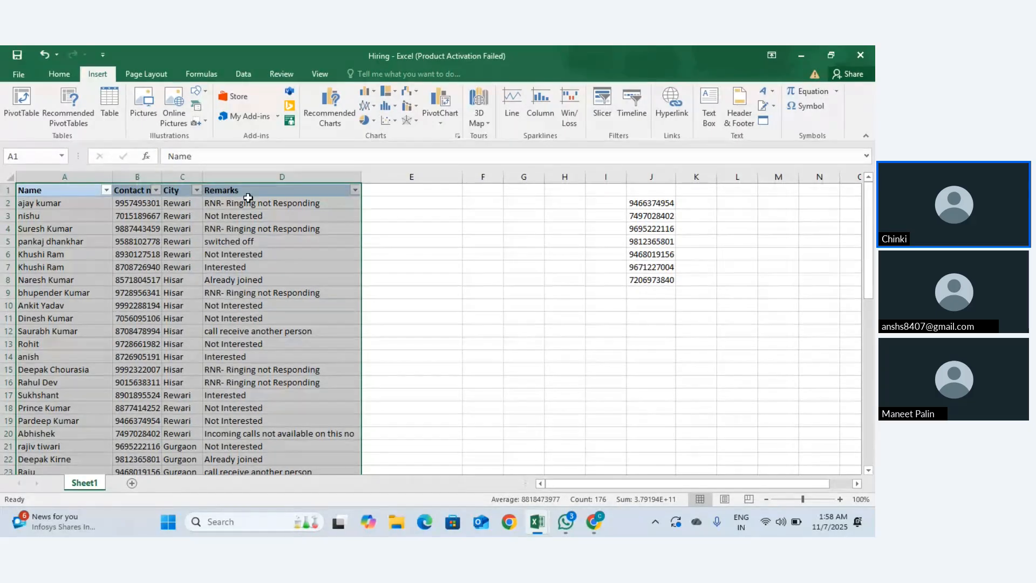
pyautogui.click(52, 70)
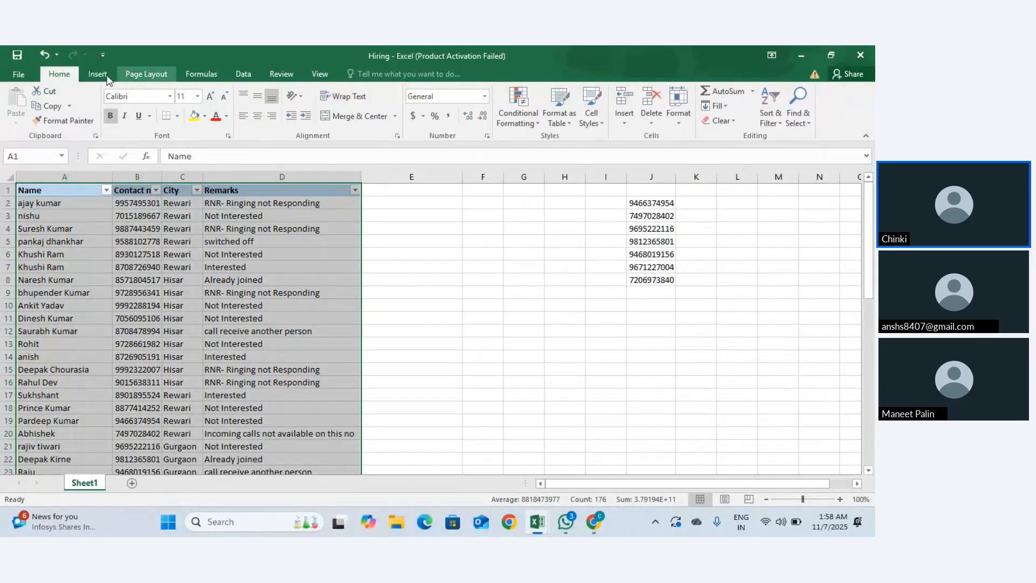
pyautogui.click(63, 186)
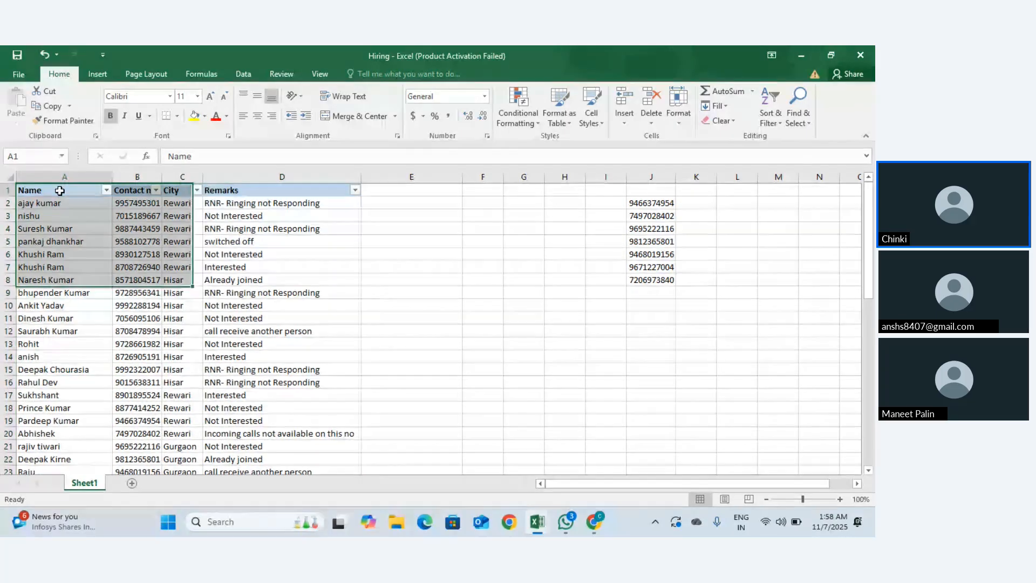
pyautogui.click(103, 74)
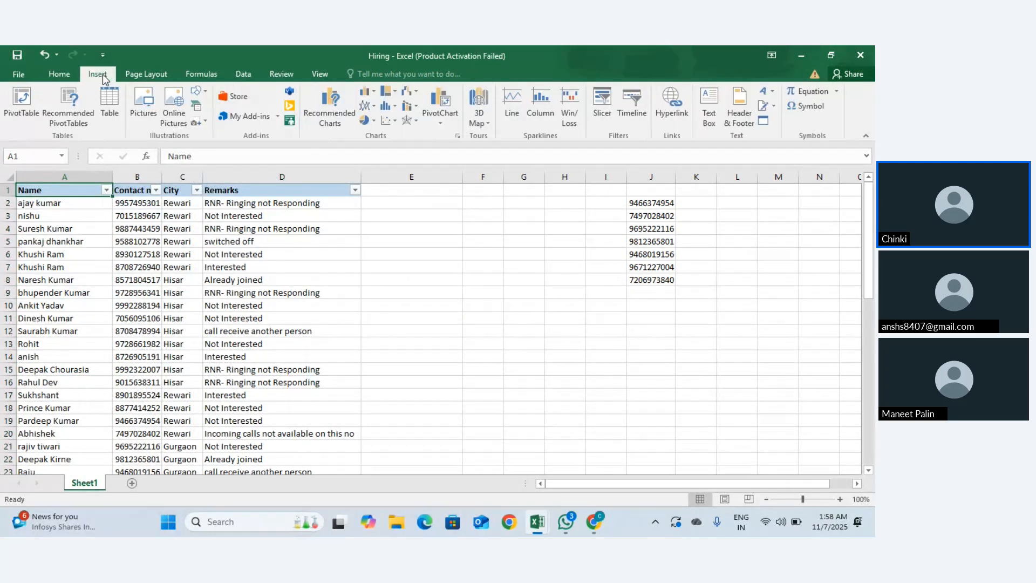
pyautogui.click(72, 71)
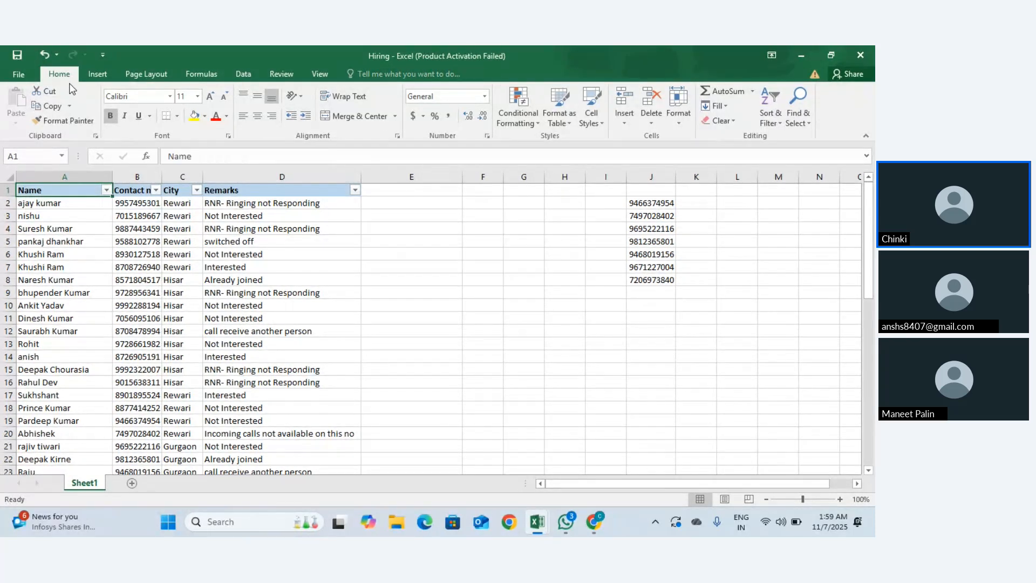
pyautogui.click(95, 78)
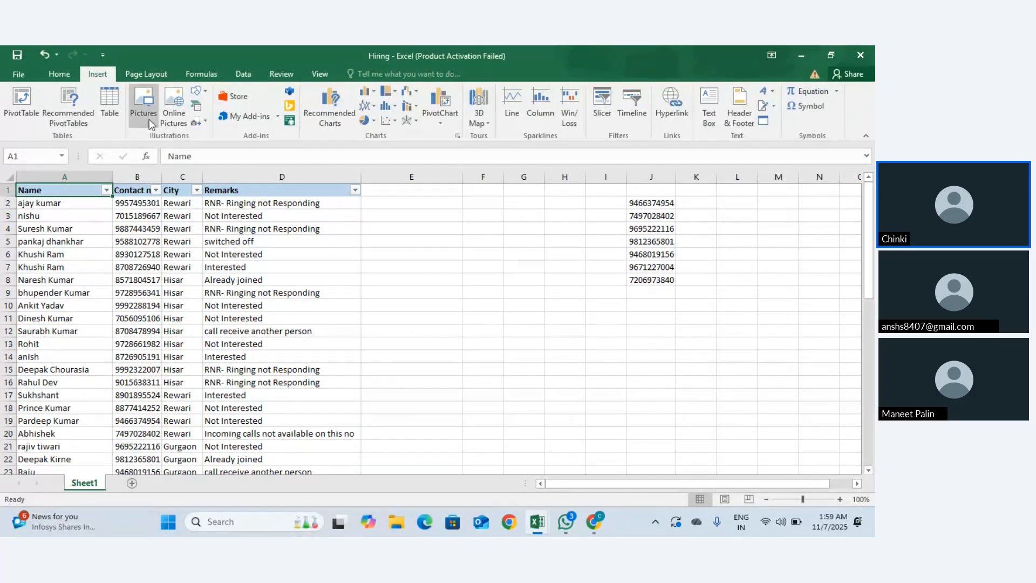
pyautogui.click(147, 75)
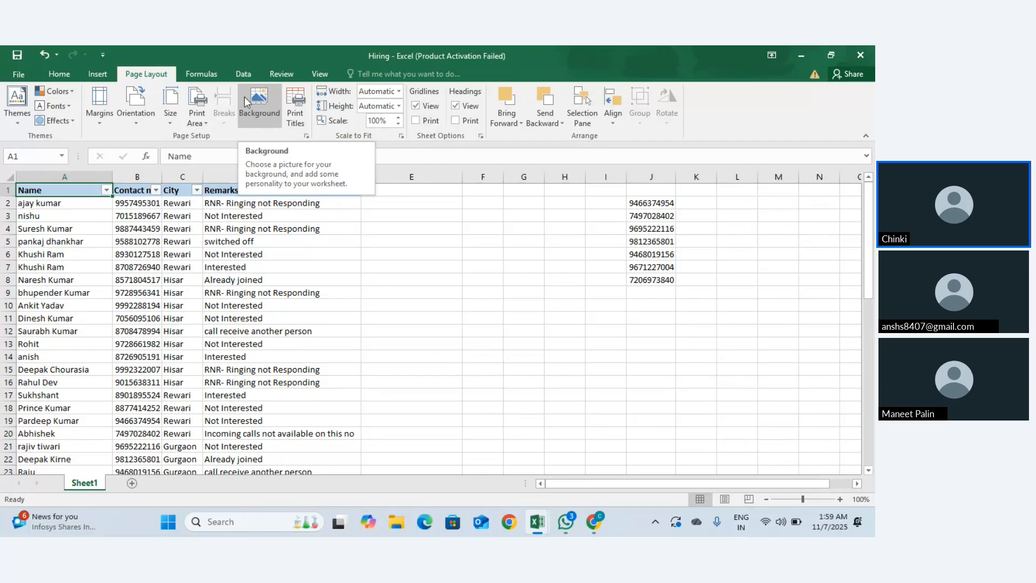
pyautogui.click(214, 72)
pyautogui.click(162, 72)
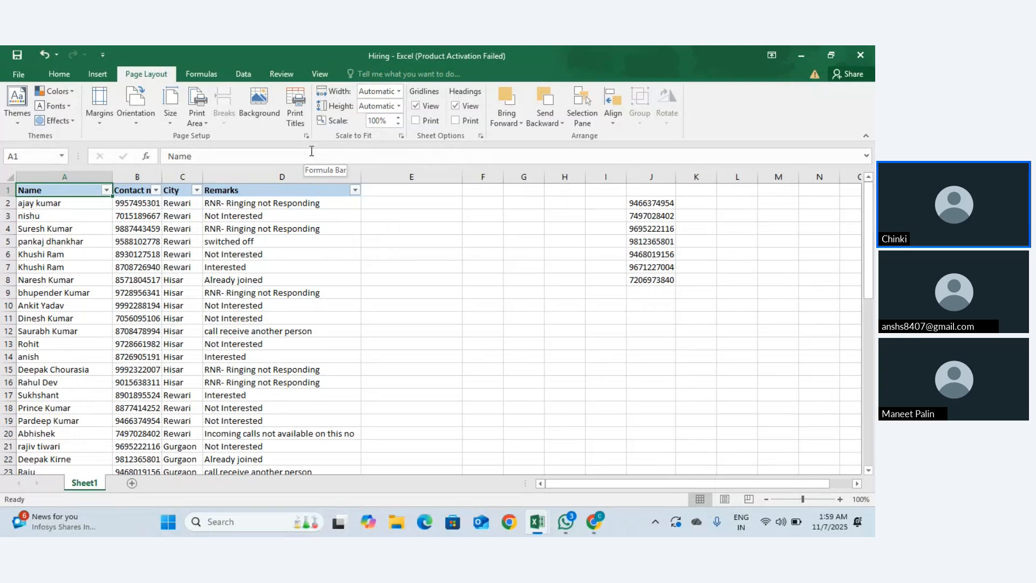
pyautogui.click(69, 71)
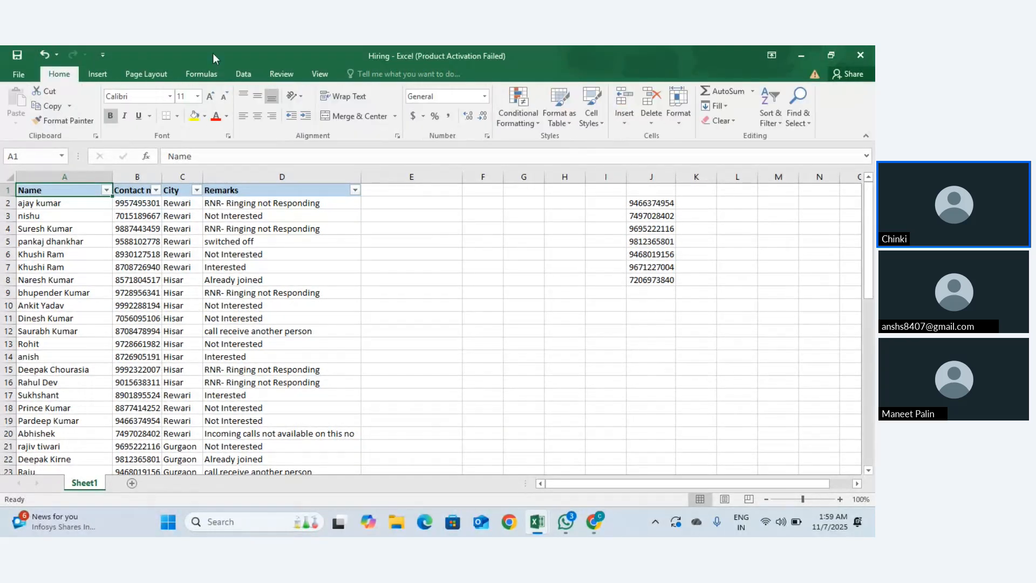
pyautogui.click(679, 114)
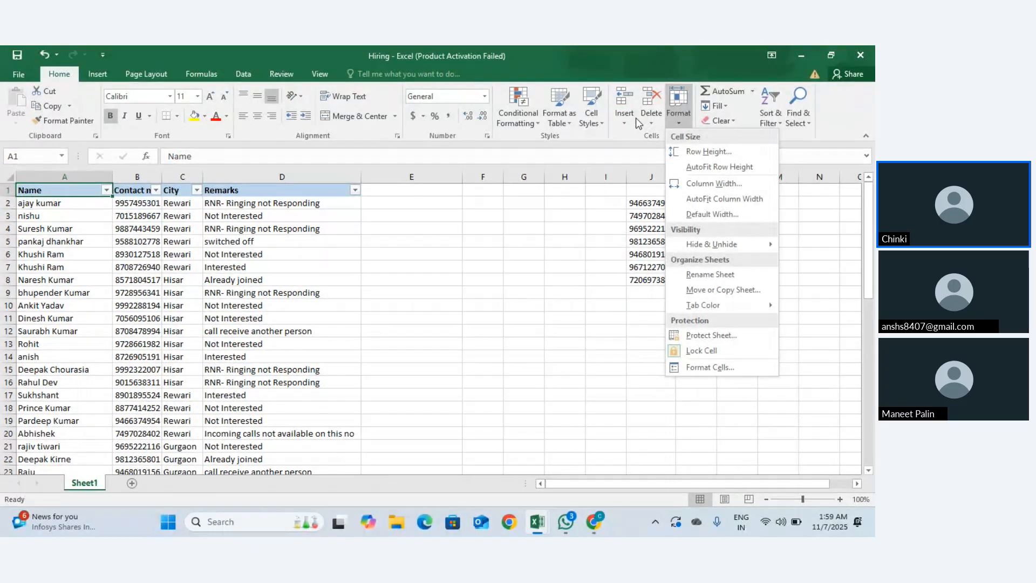
pyautogui.click(652, 125)
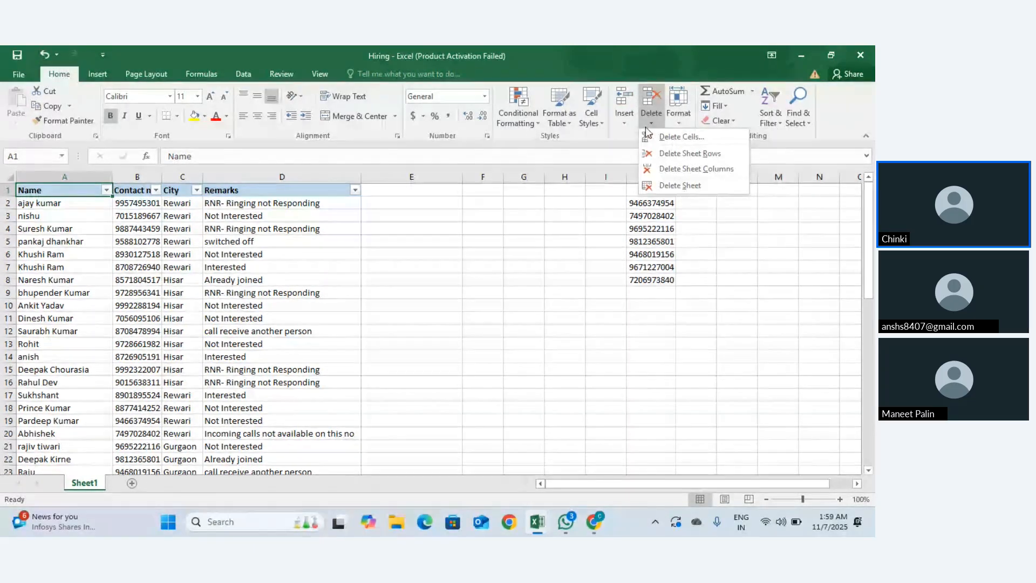
pyautogui.click(681, 119)
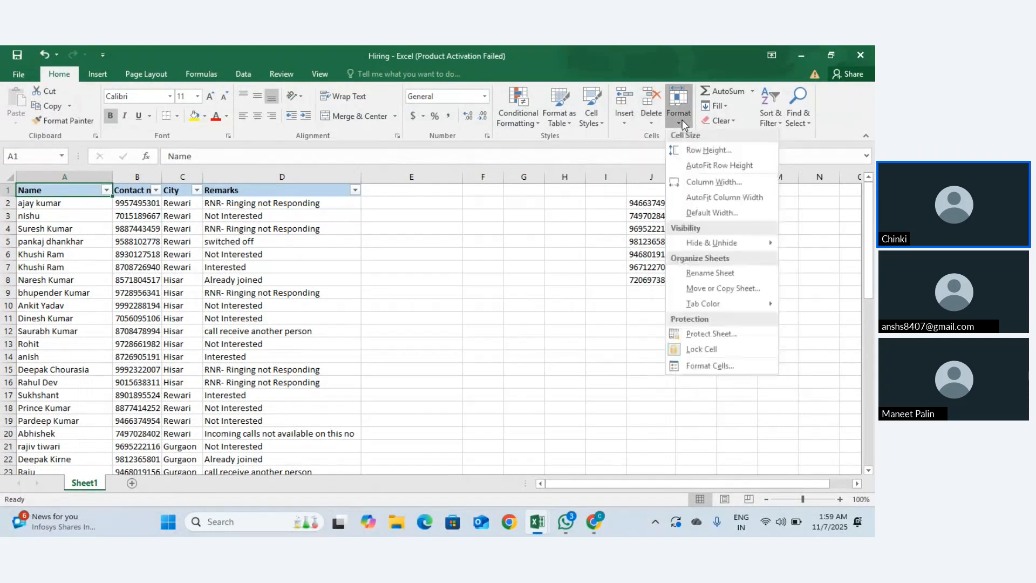
pyautogui.click(694, 155)
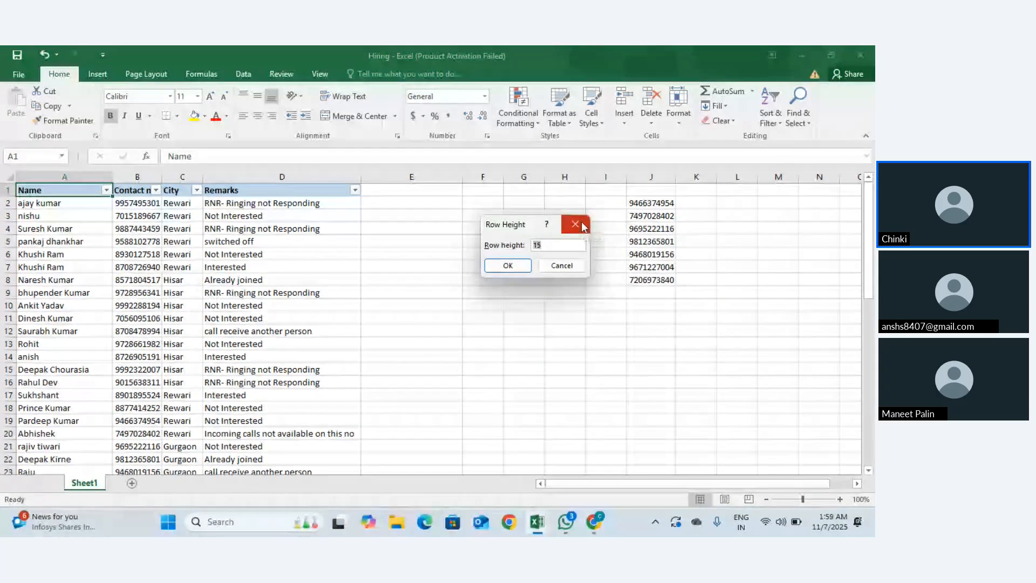
pyautogui.click(559, 246)
pyautogui.press('BackSpace')
pyautogui.press('BackSpace')
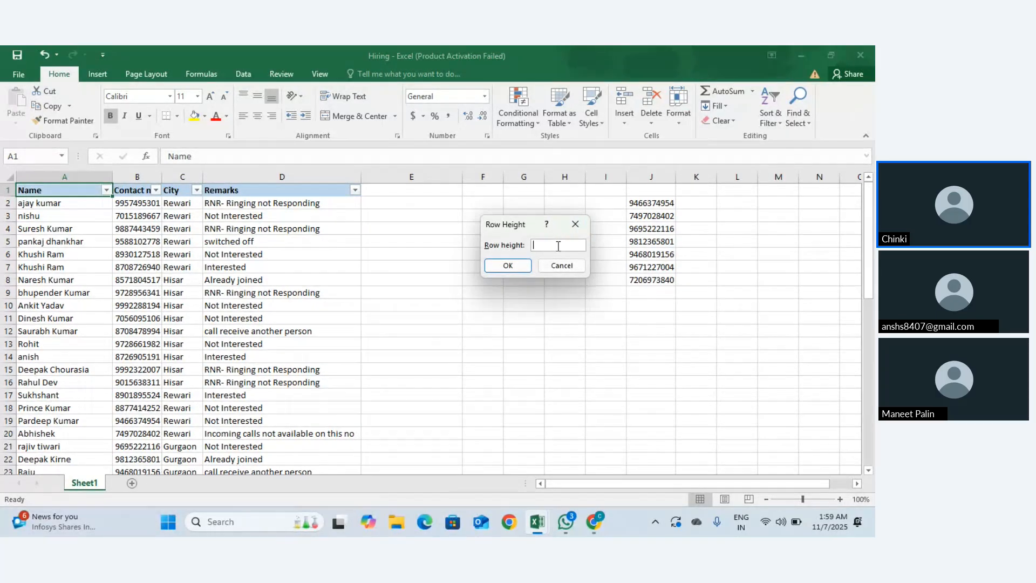
pyautogui.write('580')
pyautogui.click(519, 267)
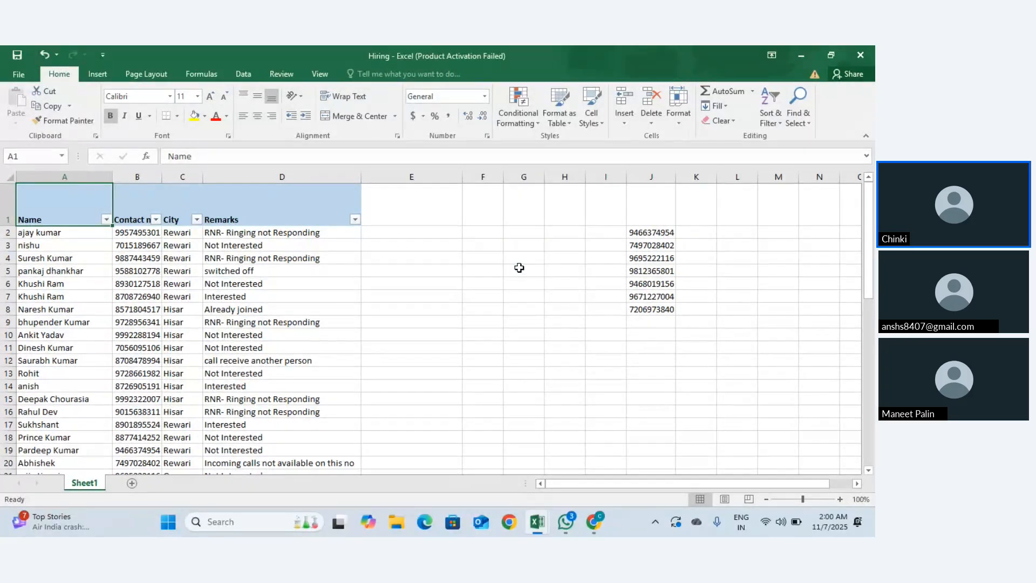
pyautogui.hotkey('ctrl', 'z')
pyautogui.click(690, 125)
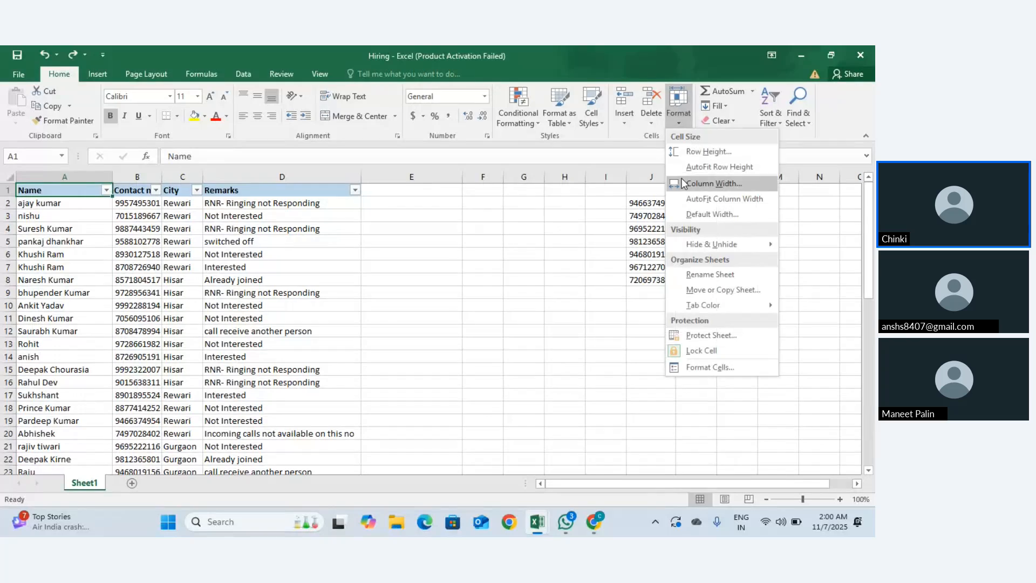
# Step: Autofit row 1's height, then open and dismiss the Standard Width setting unchanged
pyautogui.click(720, 167)
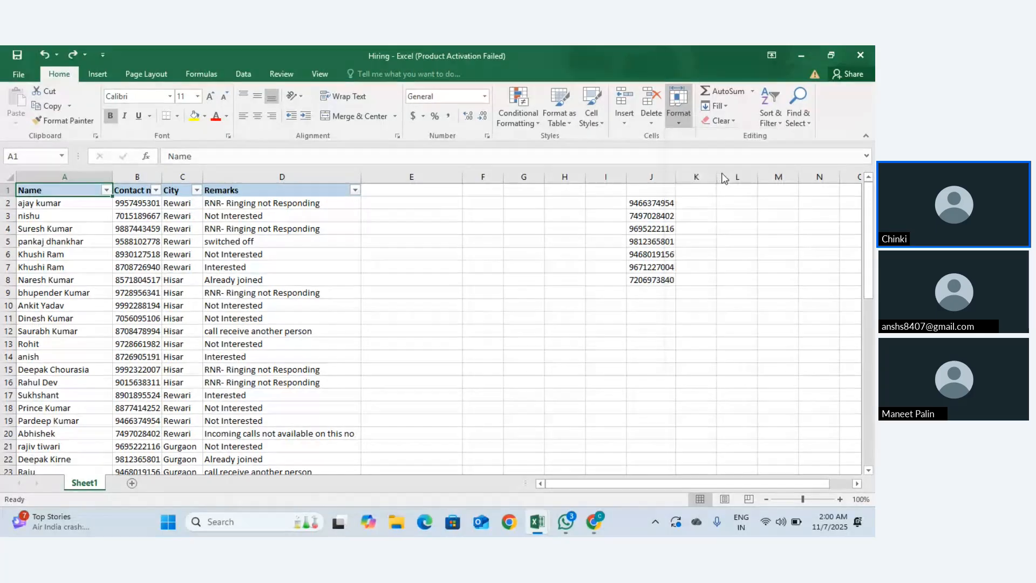
pyautogui.click(511, 205)
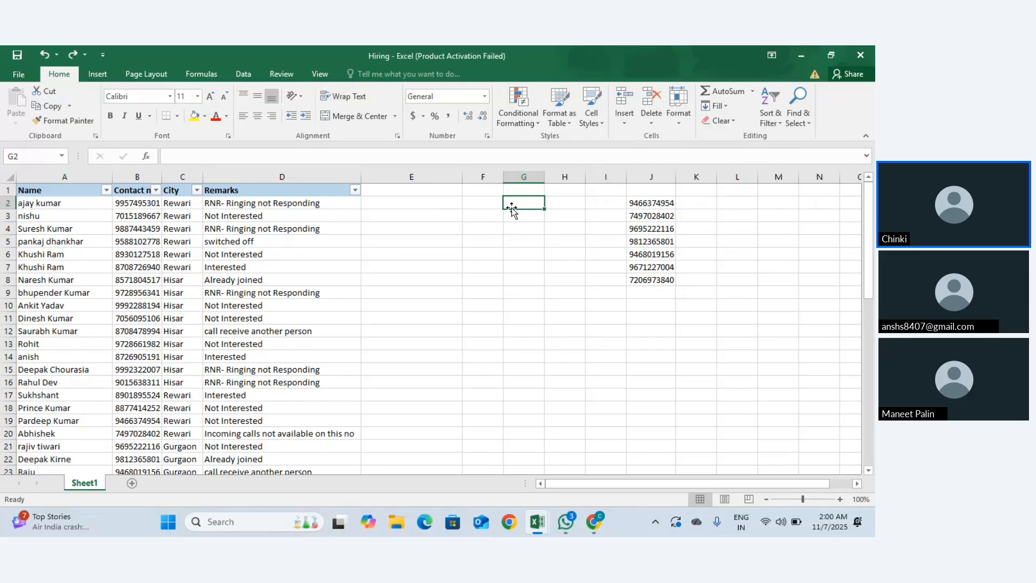
pyautogui.click(752, 91)
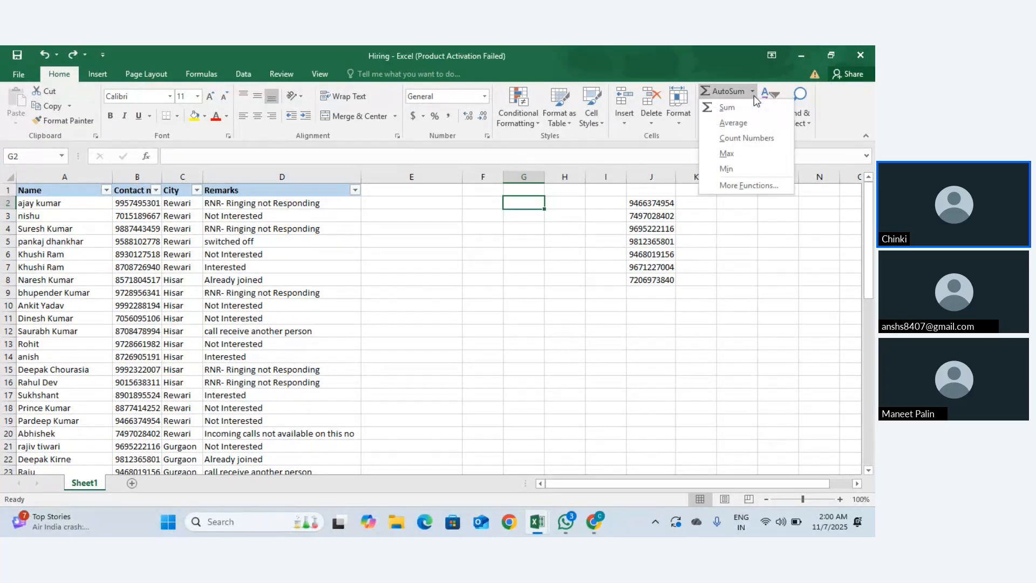
pyautogui.click(678, 105)
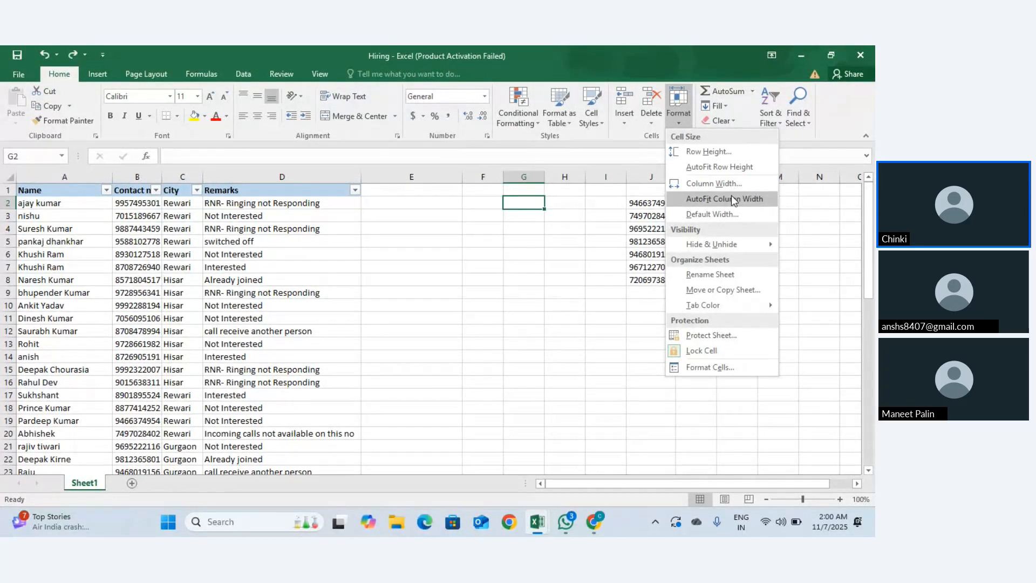
pyautogui.click(704, 213)
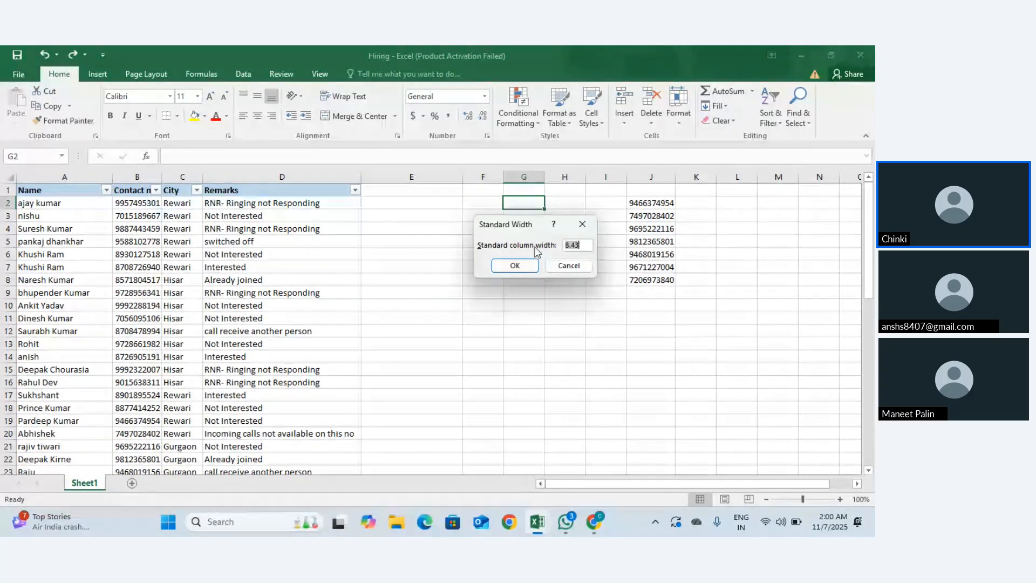
pyautogui.click(585, 225)
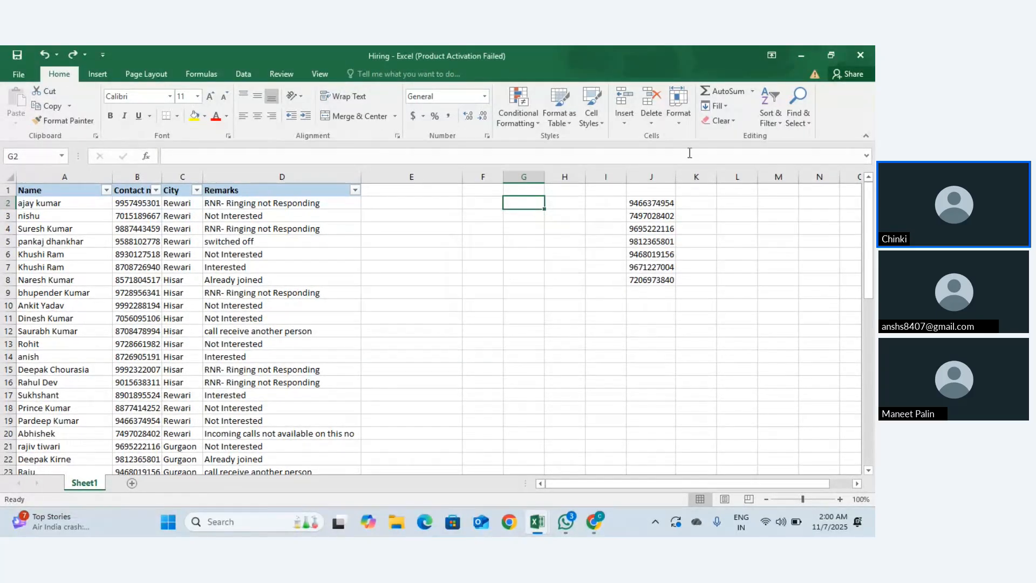
# Step: Hide row 2 of the list, undo it, then begin renaming the current sheet
pyautogui.click(678, 114)
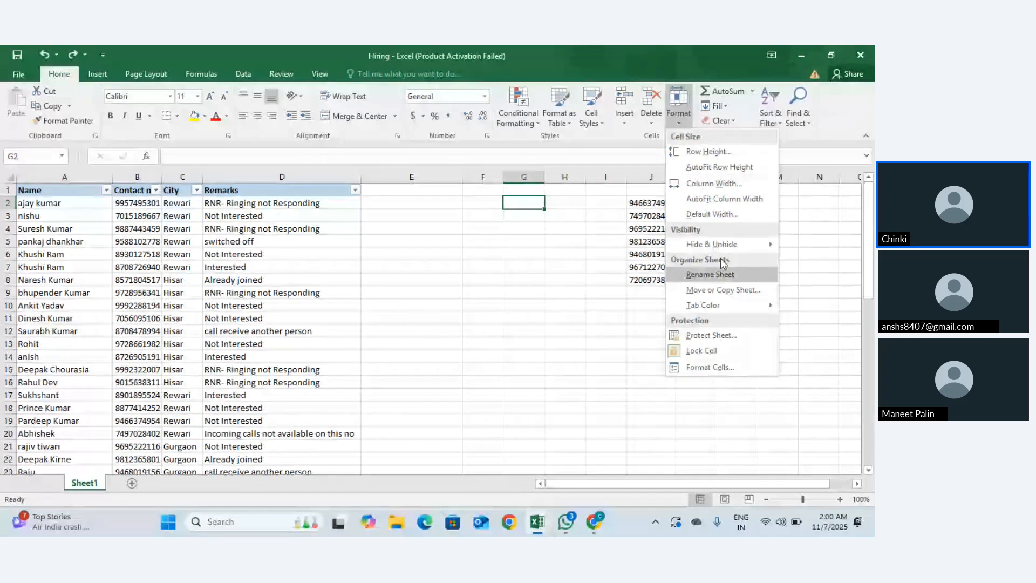
pyautogui.moveTo(742, 251)
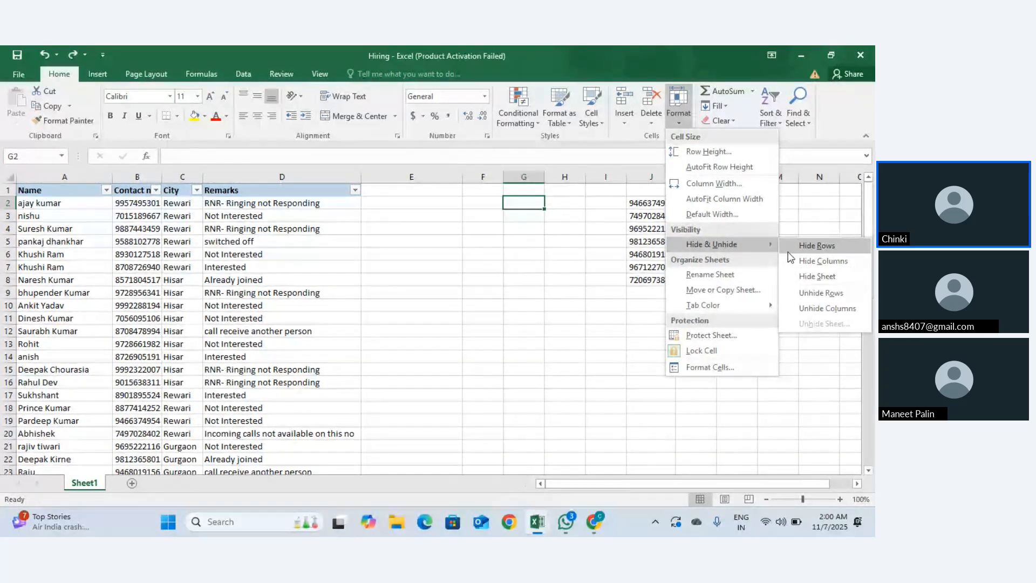
pyautogui.click(788, 251)
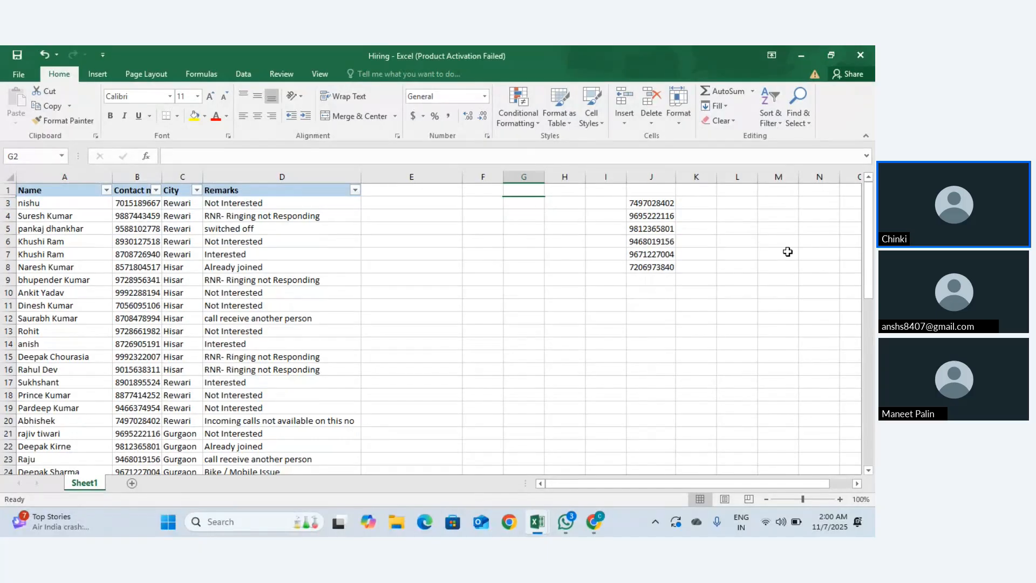
pyautogui.hotkey('ctrl', 'z')
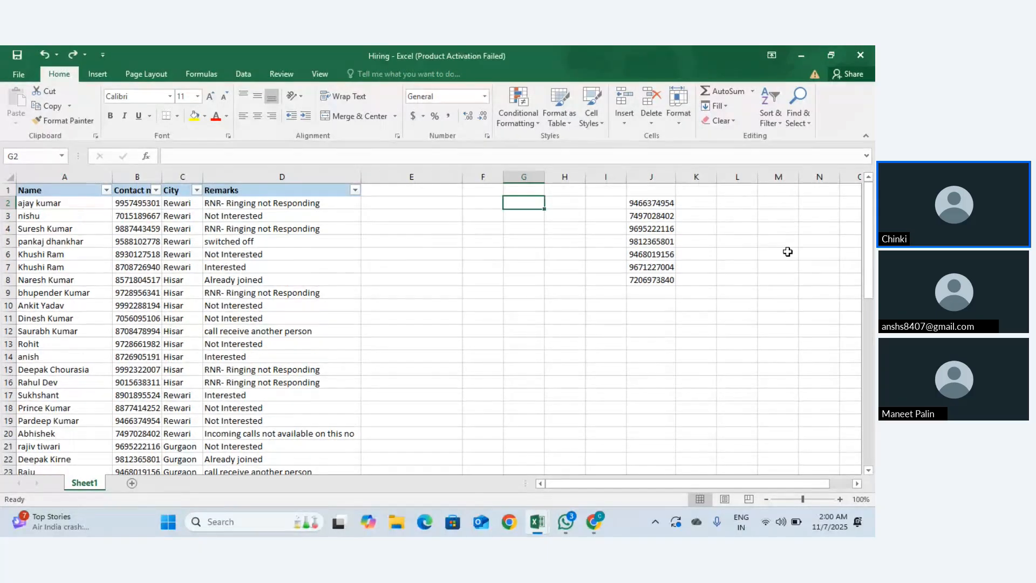
pyautogui.click(670, 122)
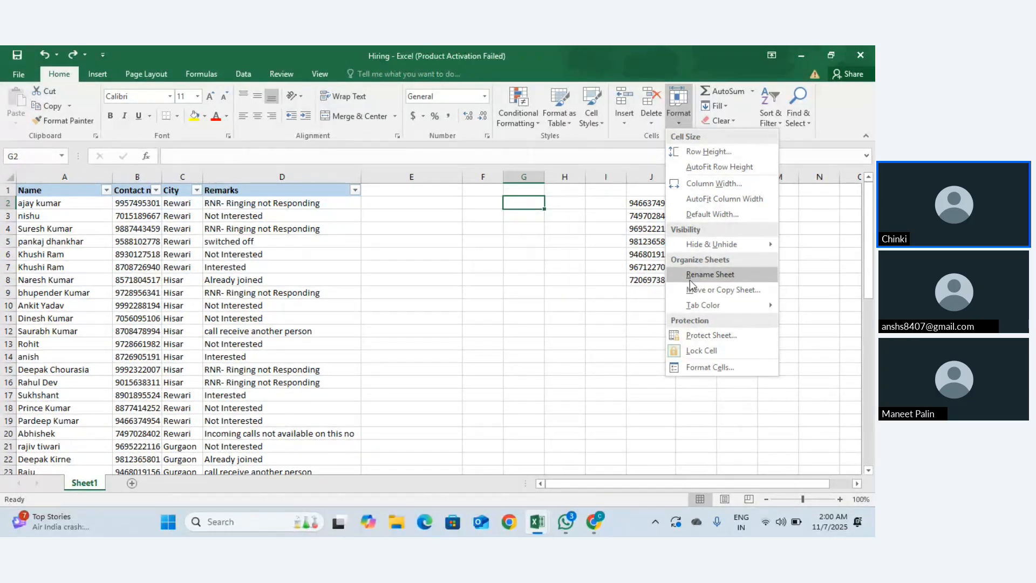
pyautogui.click(691, 281)
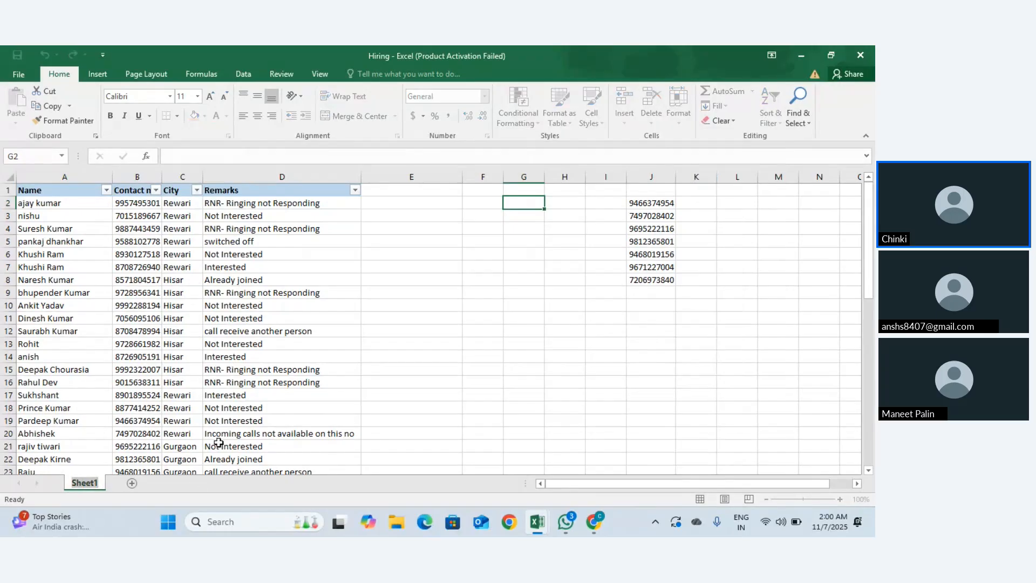
# Step: Rename the hiring sheet tab to 'Data' and add blank Sheet1 and Sheet2 after it
pyautogui.press('Return')
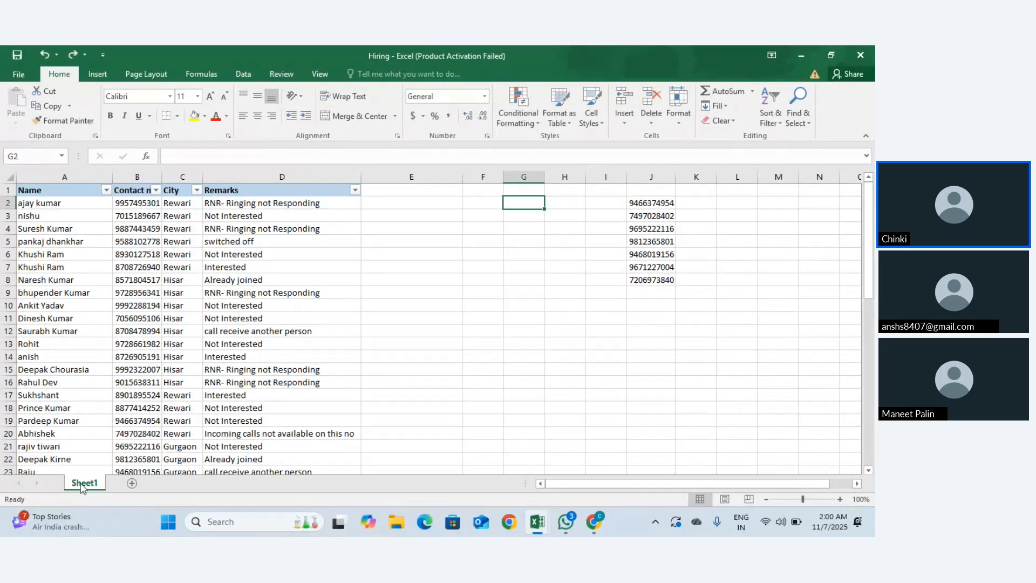
pyautogui.doubleClick(78, 485)
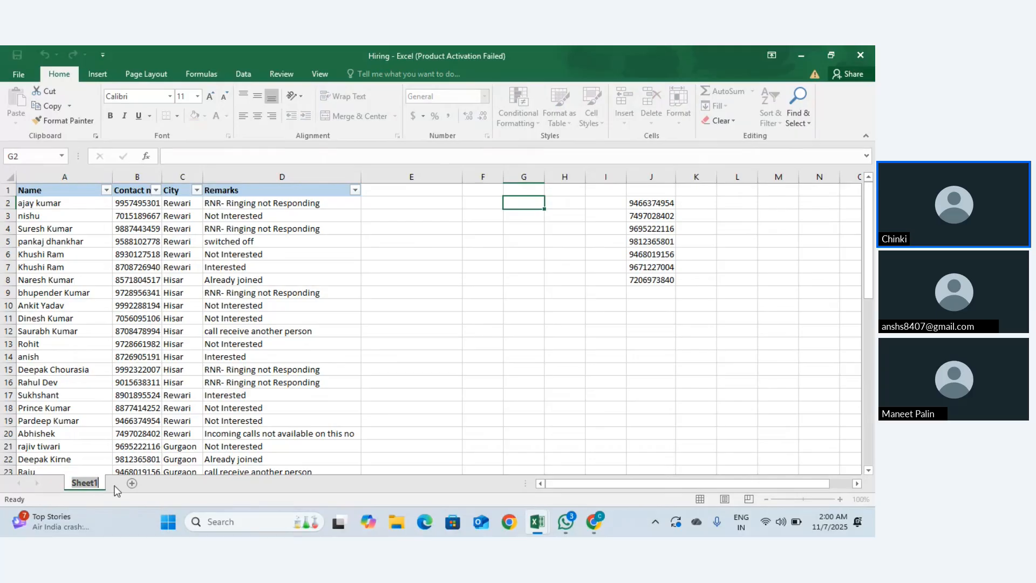
pyautogui.write('Data')
pyautogui.click(140, 404)
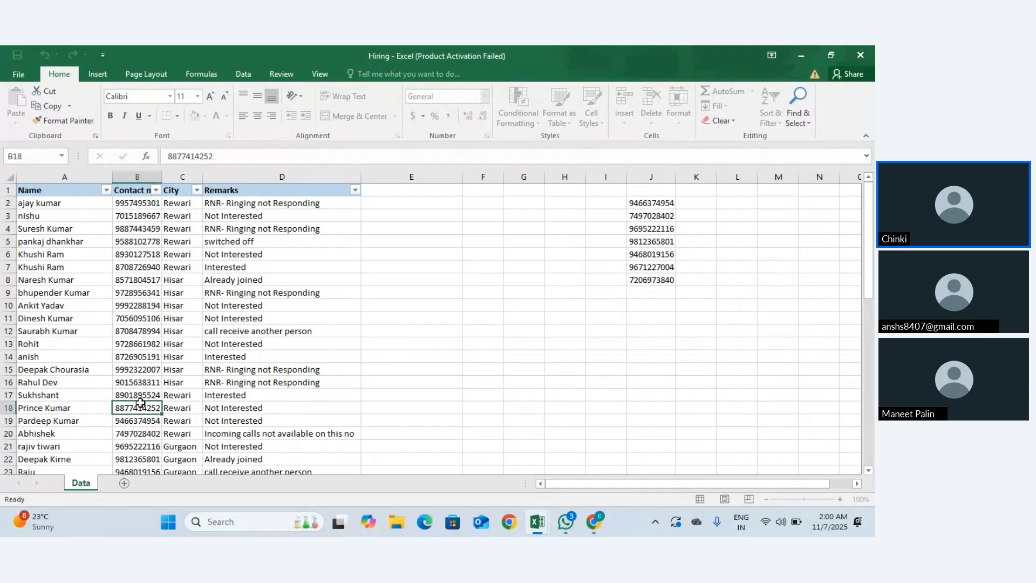
pyautogui.click(125, 485)
pyautogui.click(164, 484)
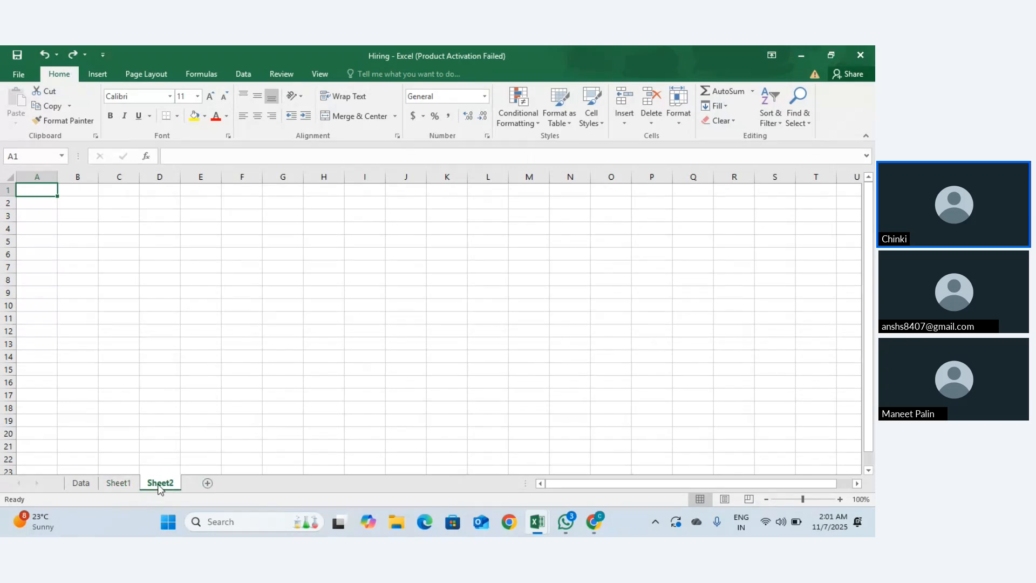
# Step: Remove the blank Sheet2, then Sheet1, leaving Data as the only sheet
pyautogui.rightClick(156, 484)
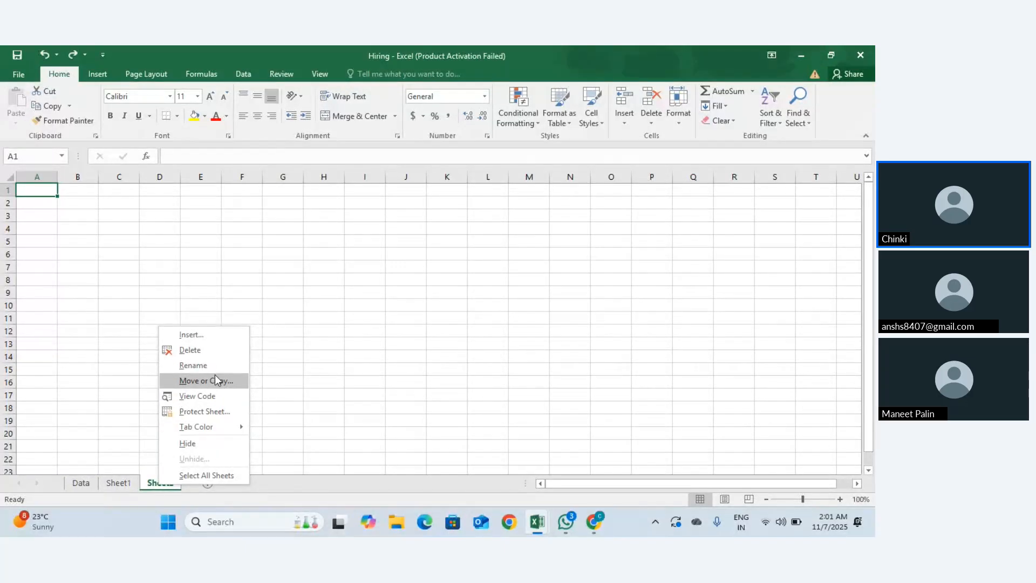
pyautogui.click(200, 352)
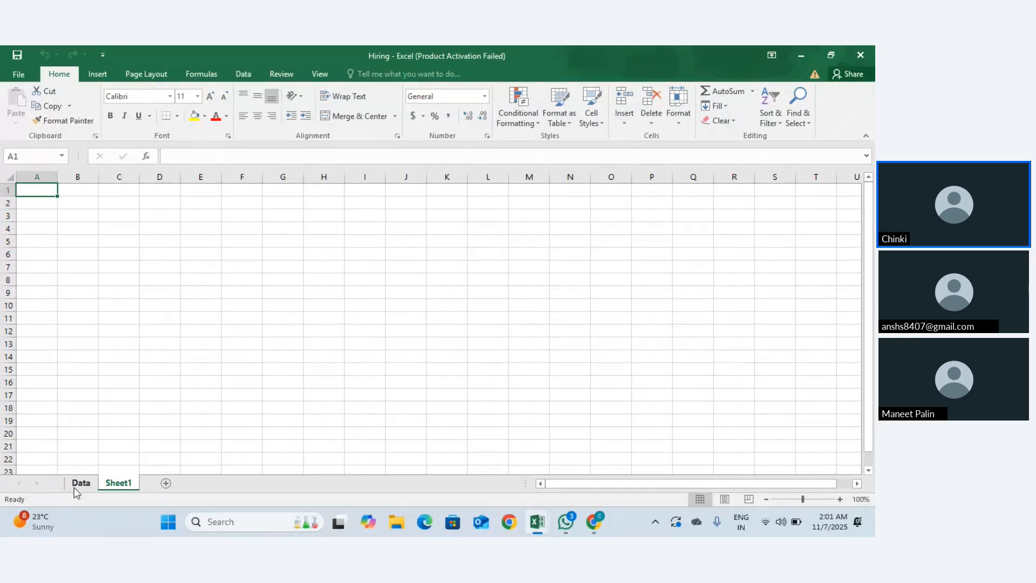
pyautogui.rightClick(130, 484)
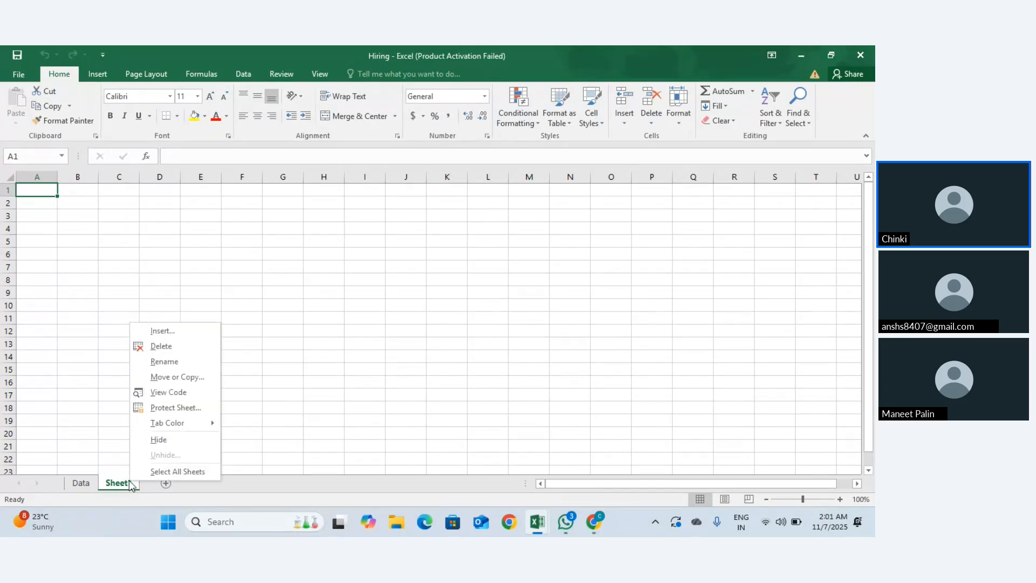
pyautogui.click(162, 344)
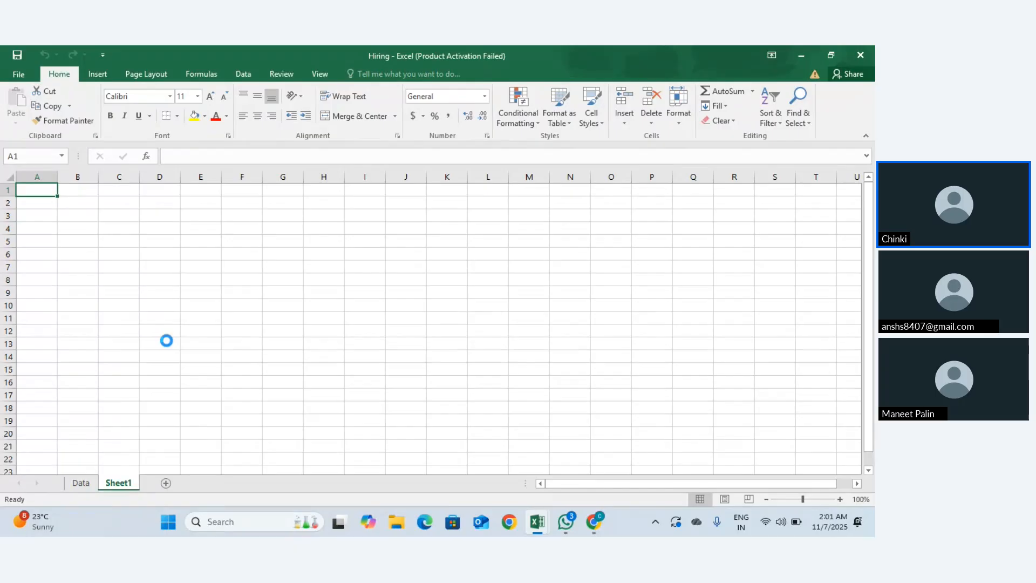
pyautogui.click(678, 117)
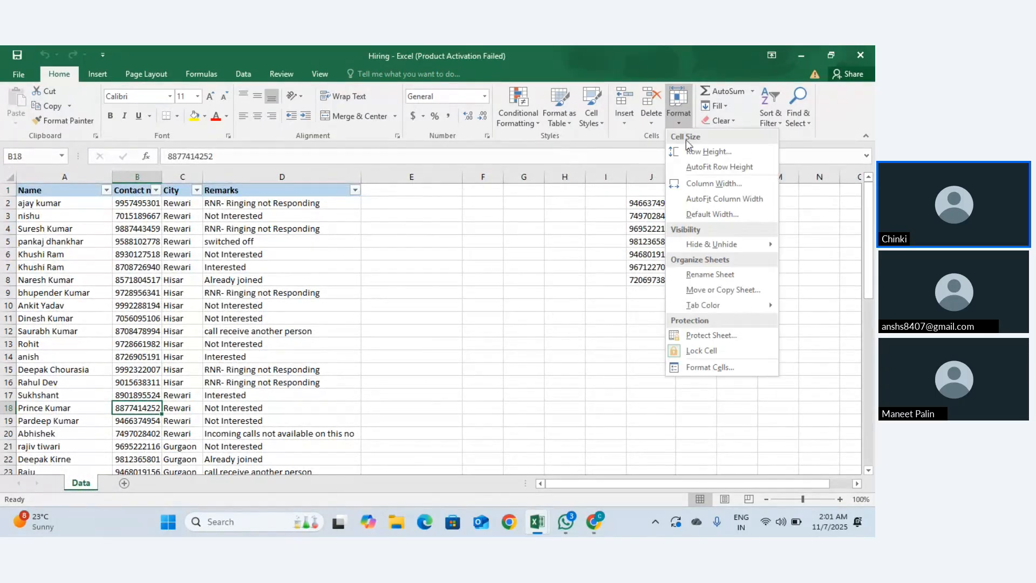
pyautogui.click(726, 294)
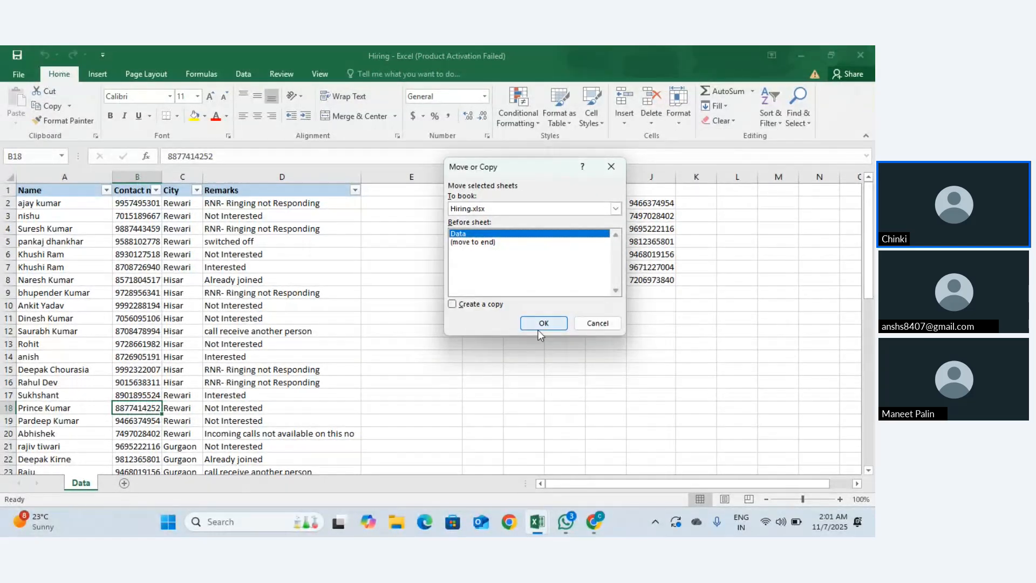
pyautogui.click(542, 324)
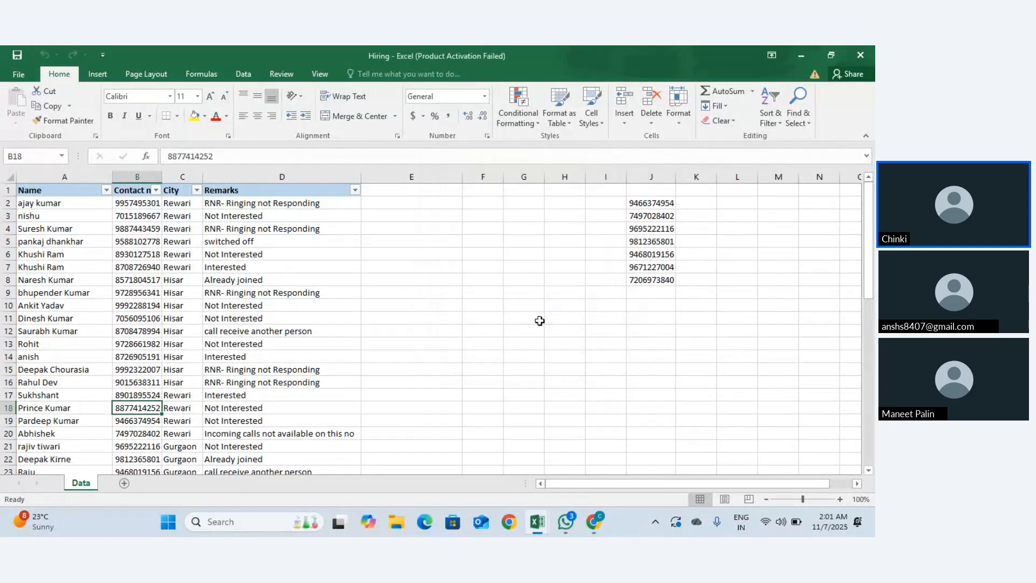
pyautogui.click(683, 121)
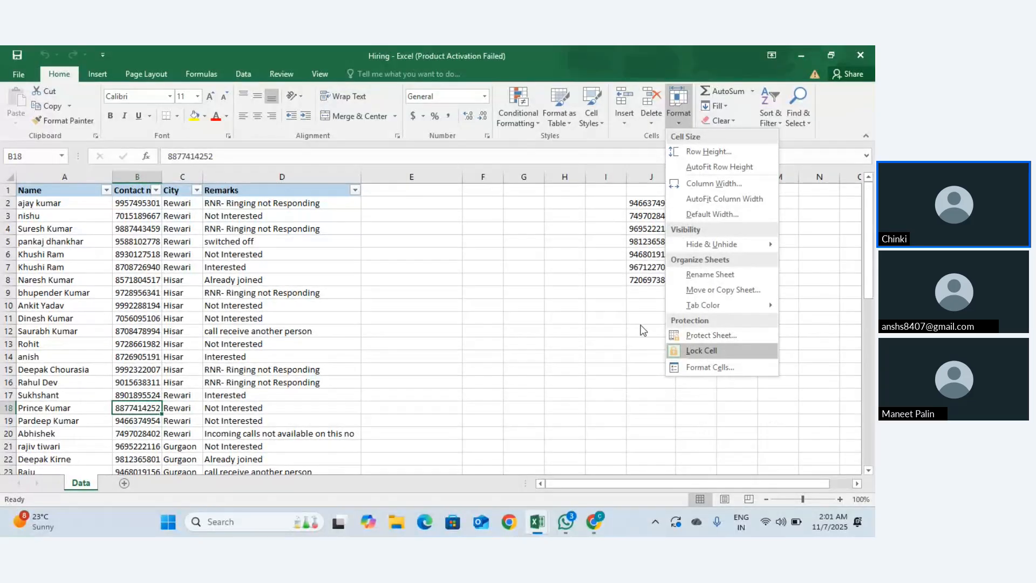
pyautogui.click(411, 257)
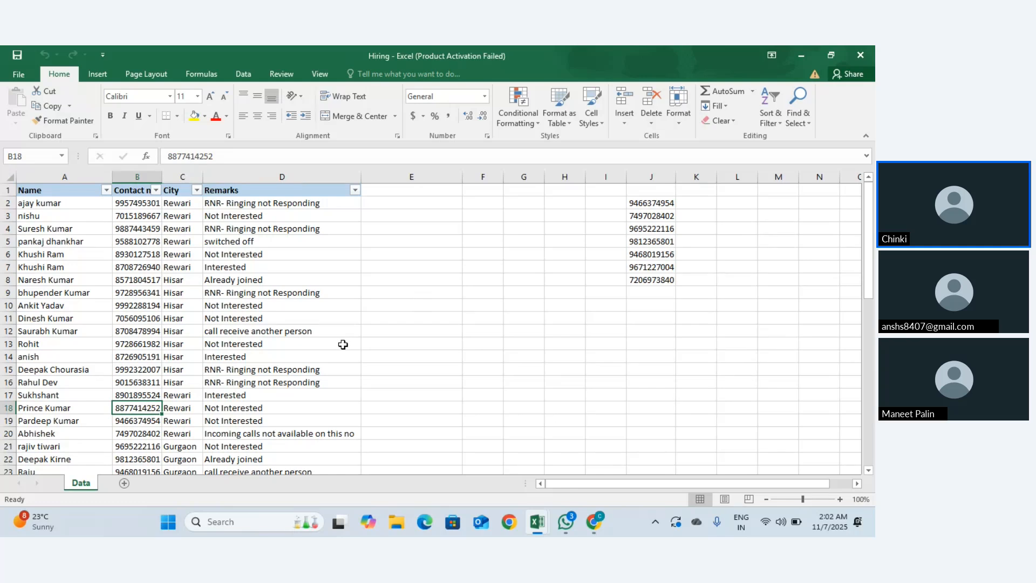
# Step: Add a new Sheet3 and move the Data sheet after it
pyautogui.click(103, 259)
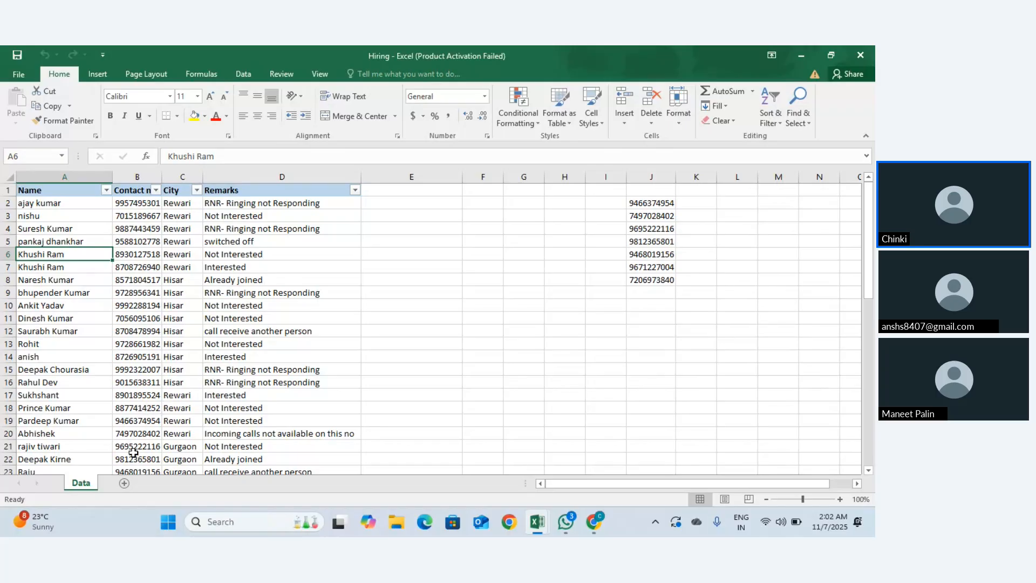
pyautogui.click(123, 483)
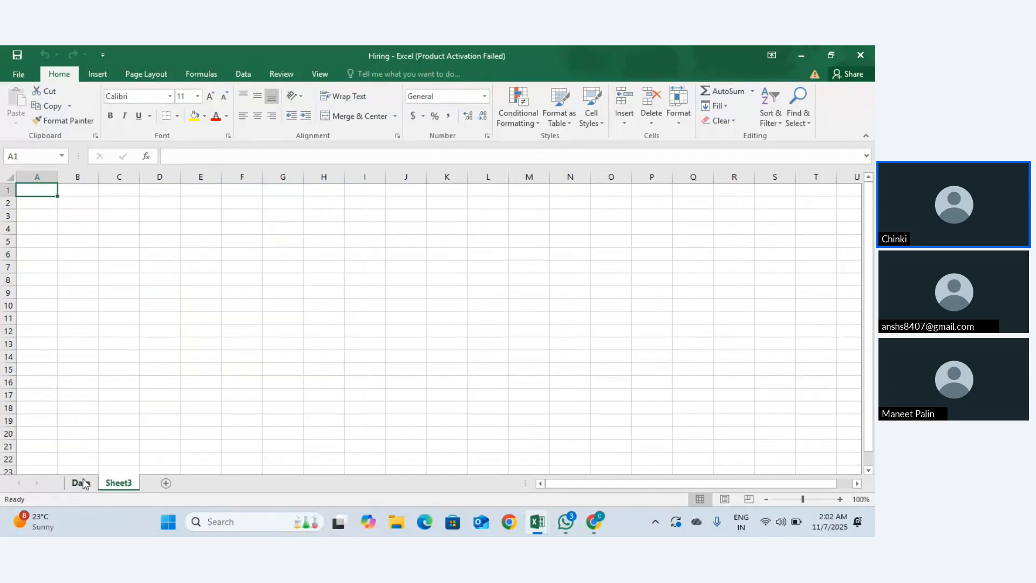
pyautogui.moveTo(81, 483); pyautogui.dragTo(142, 483)
# Step: Copy the 19 candidate names in A9:A27 of the Data sheet
pyautogui.scroll(-3, 388, 189)
pyautogui.scroll(3, 331, 297)
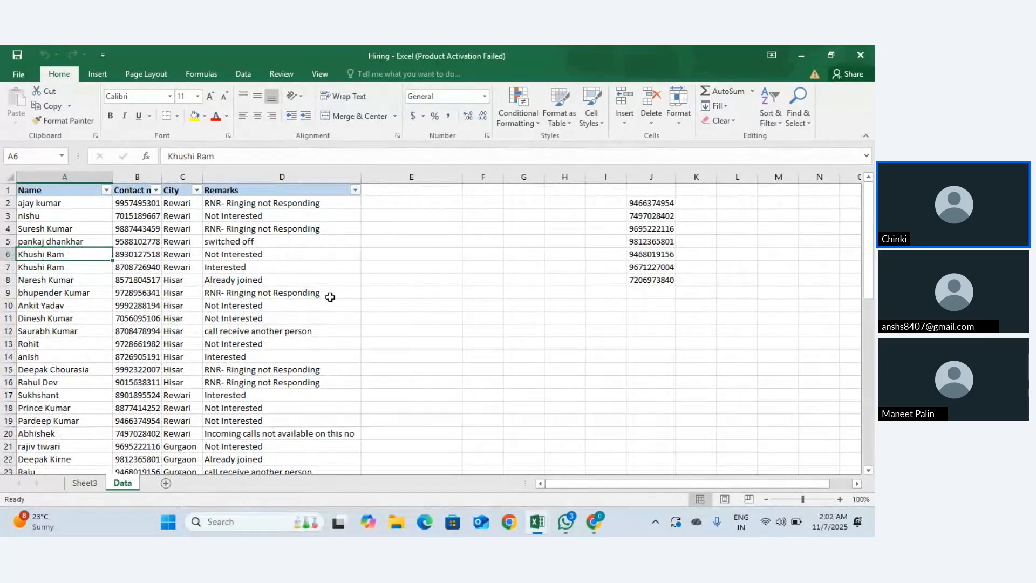
pyautogui.scroll(-2, 330, 296)
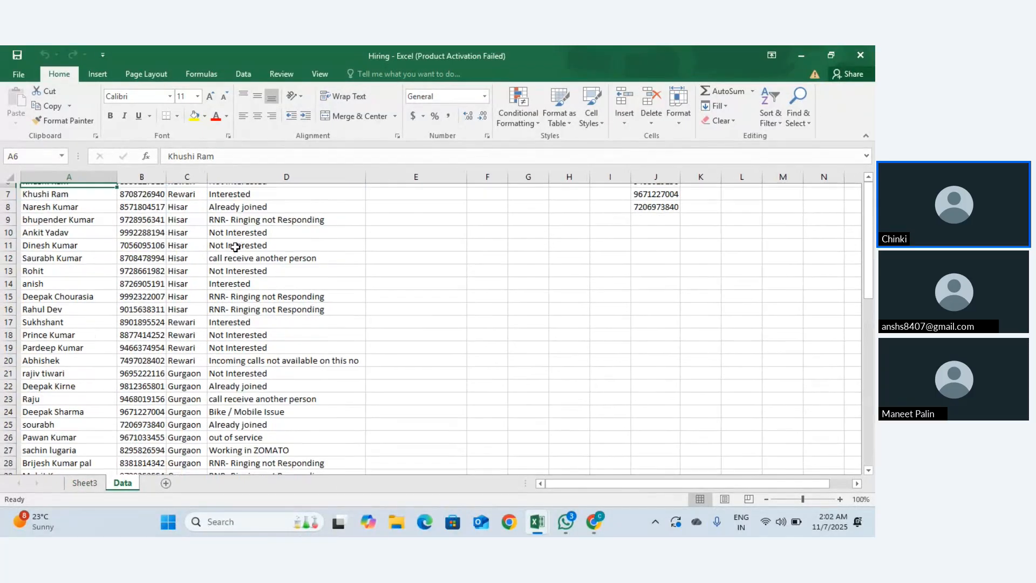
pyautogui.scroll(-2, 115, 235)
pyautogui.scroll(4, 115, 235)
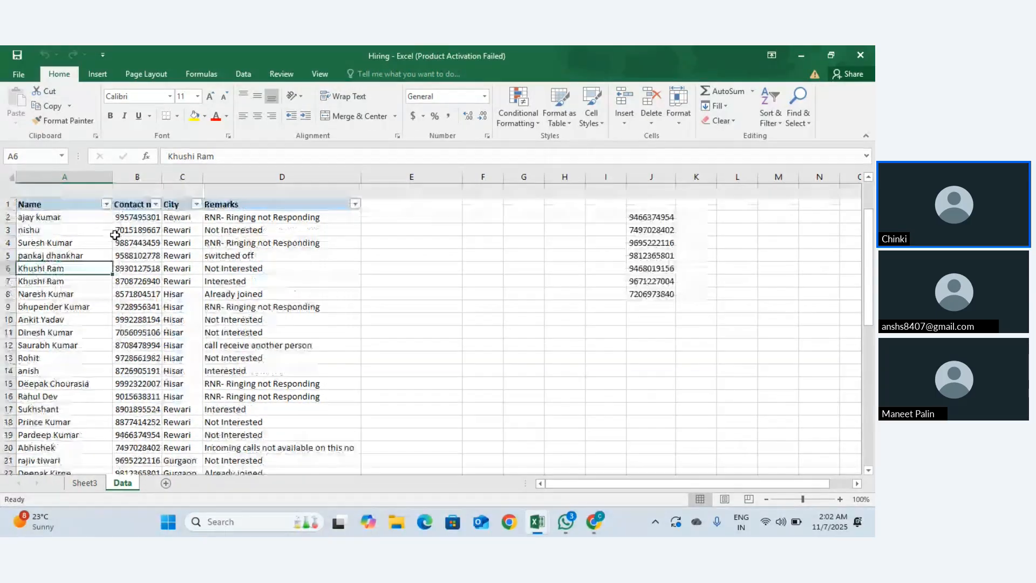
pyautogui.scroll(-2, 143, 226)
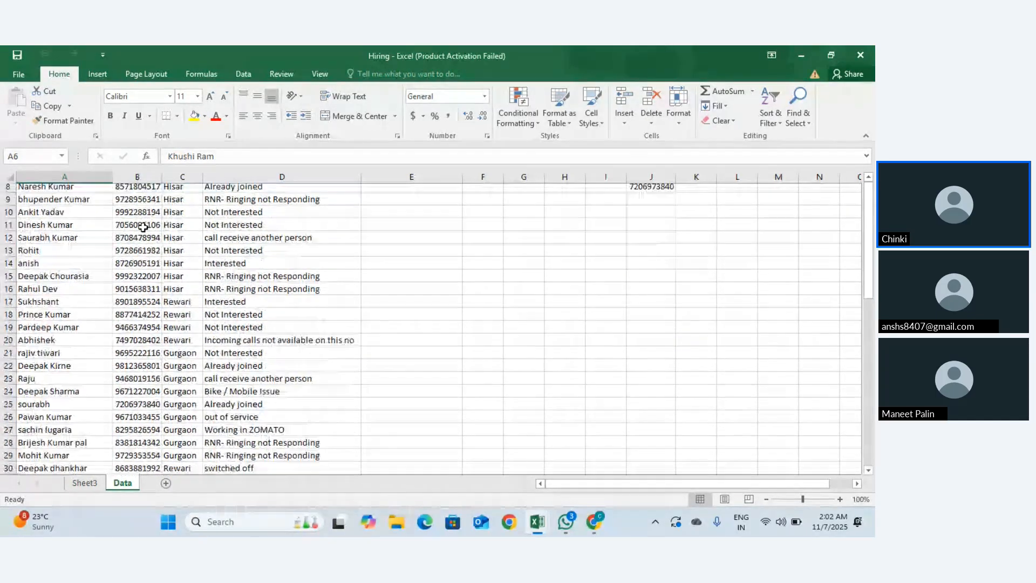
pyautogui.scroll(3, 143, 227)
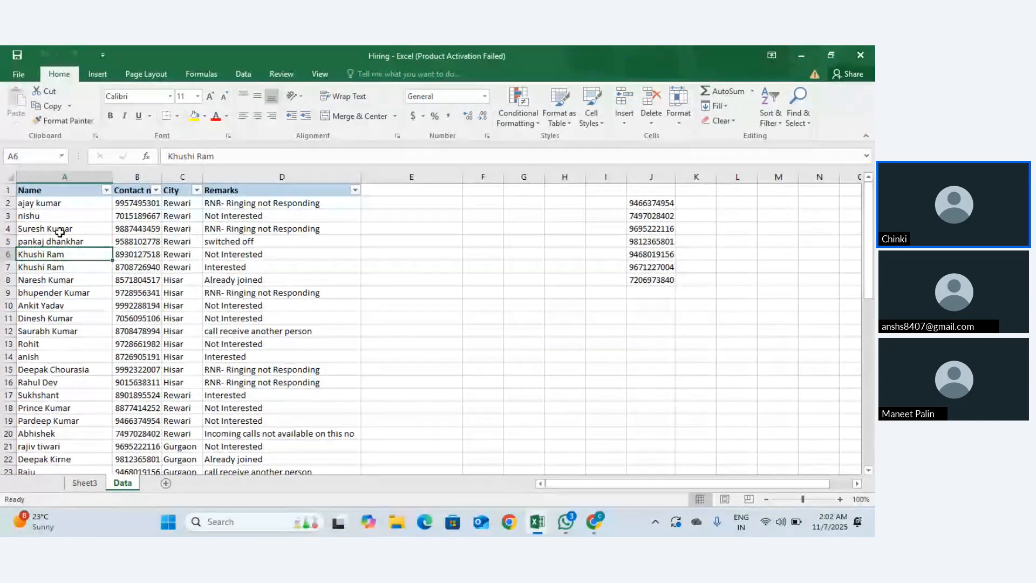
pyautogui.scroll(-2, 54, 226)
pyautogui.moveTo(51, 216); pyautogui.dragTo(76, 445)
pyautogui.hotkey('ctrl', 'c')
pyautogui.scroll(-1, 78, 459)
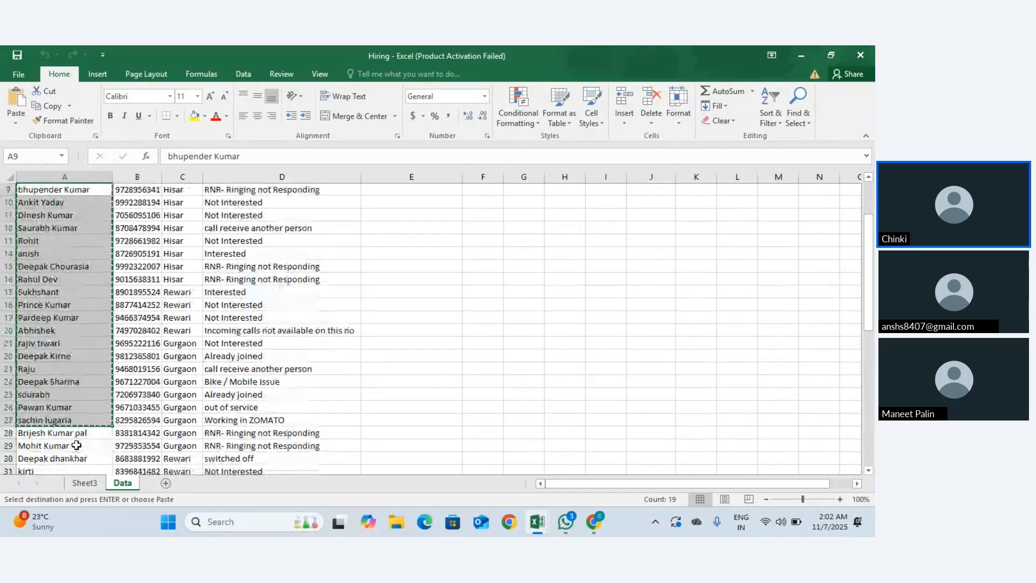
# Step: Paste the names into Sheet3 from A2, add a 'Name' header in A1, and autofit column A
pyautogui.click(82, 483)
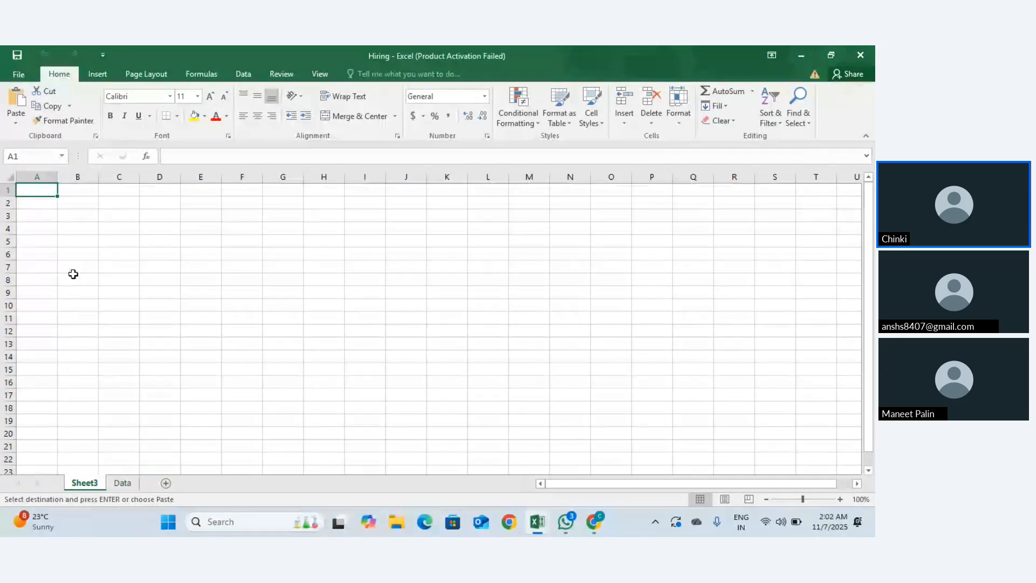
pyautogui.click(43, 208)
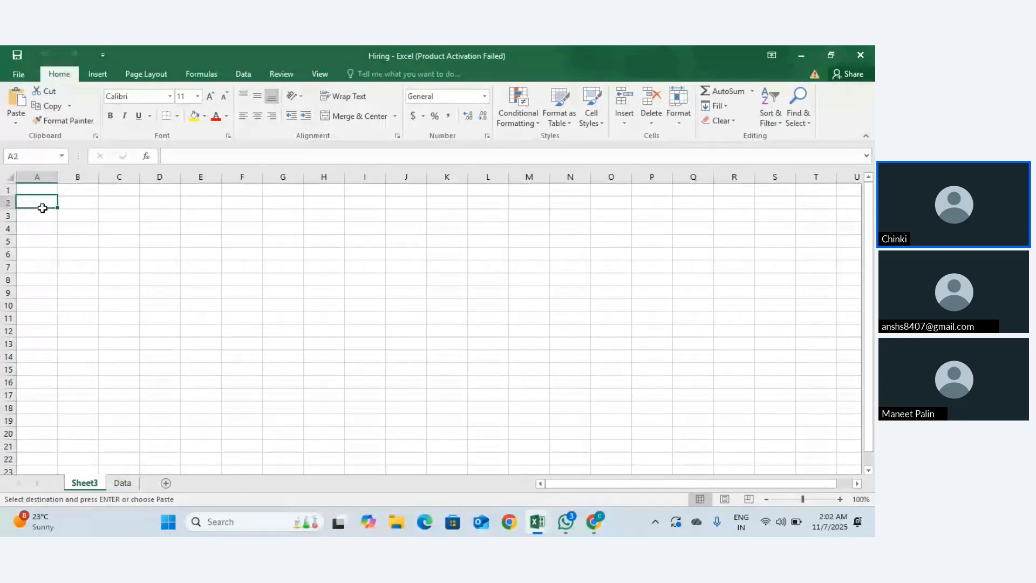
pyautogui.hotkey('ctrl', 'v')
pyautogui.click(43, 192)
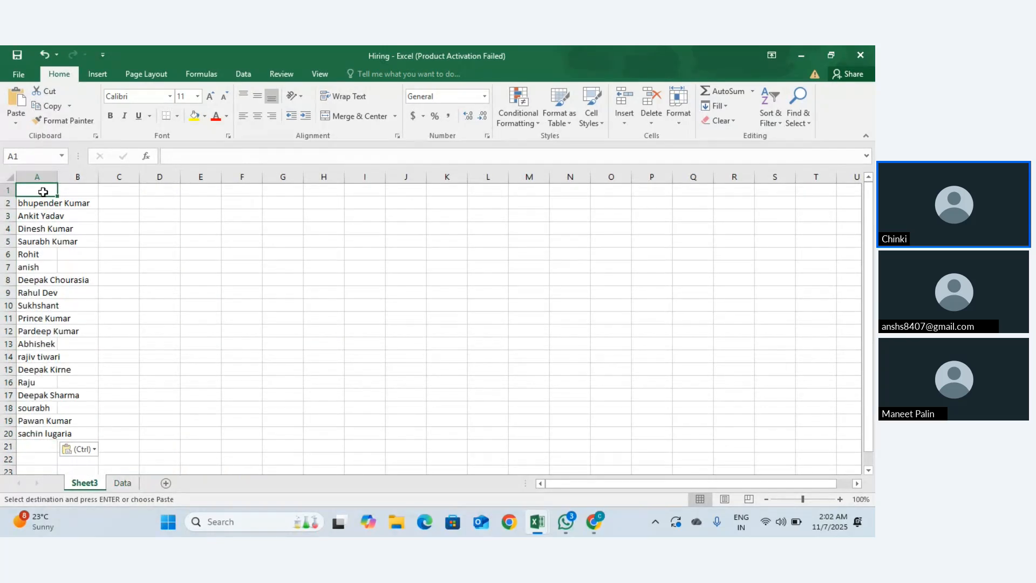
pyautogui.write('Name')
pyautogui.press('Return')
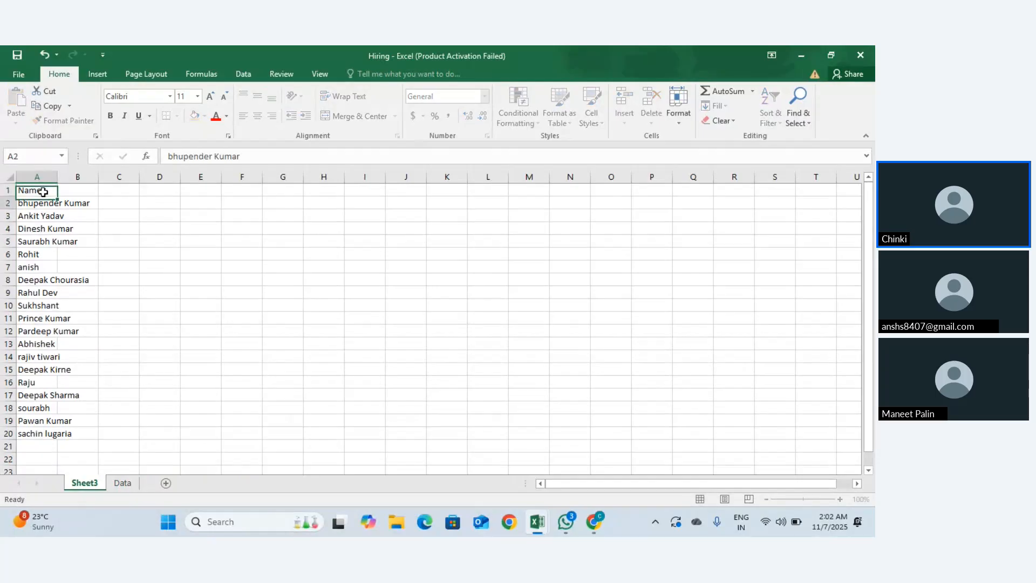
pyautogui.doubleClick(58, 177)
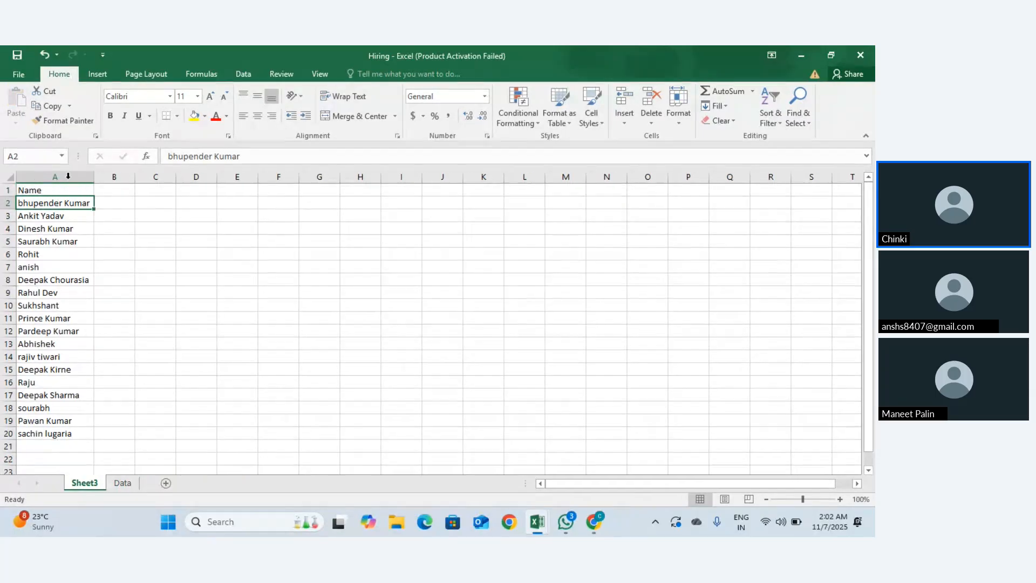
# Step: Switch between the Data sheet and Sheet3 to compare the copied name list
pyautogui.click(123, 483)
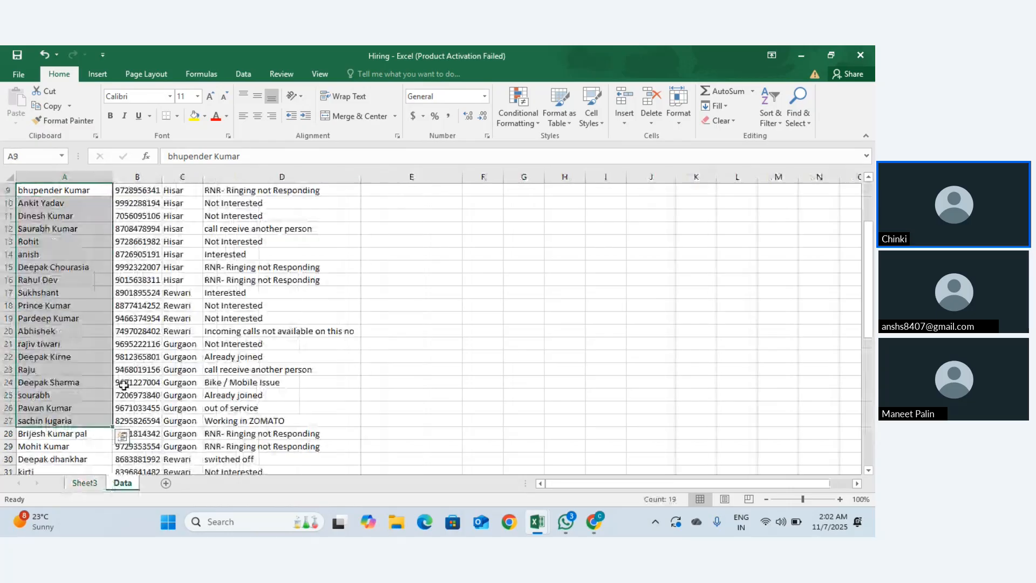
pyautogui.scroll(3, 102, 470)
pyautogui.click(92, 484)
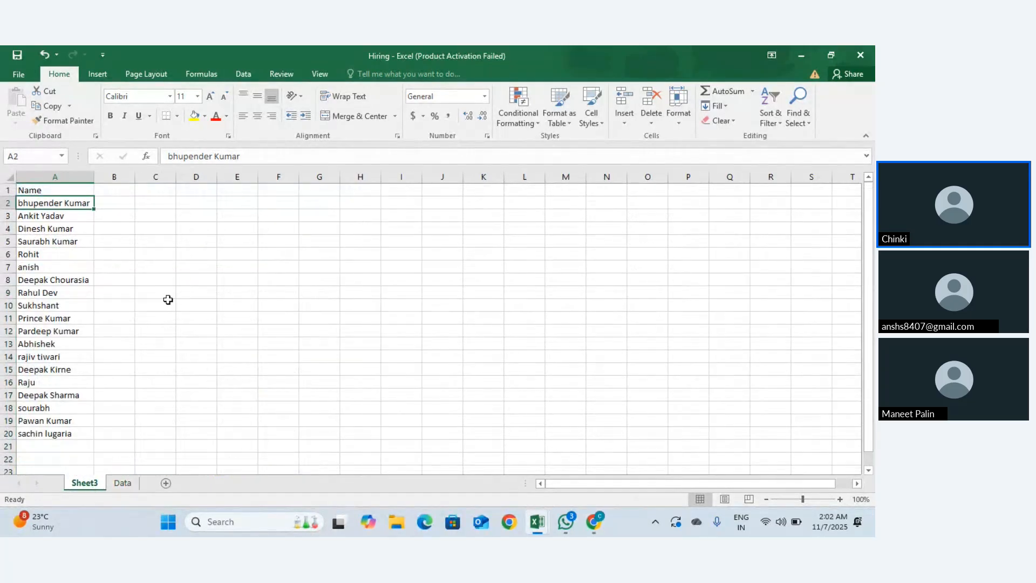
pyautogui.click(123, 483)
pyautogui.scroll(-18, 186, 335)
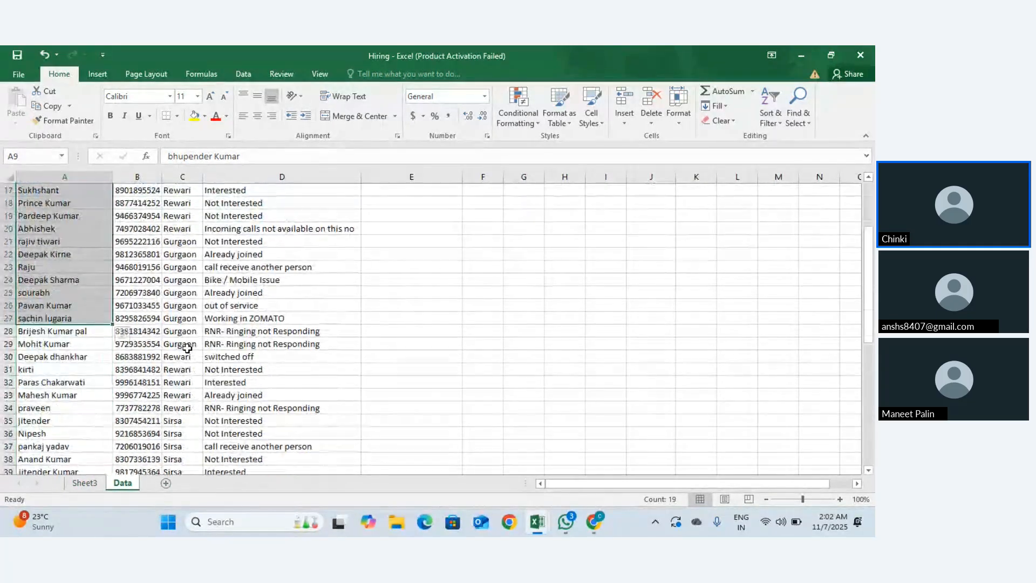
pyautogui.scroll(18, 188, 348)
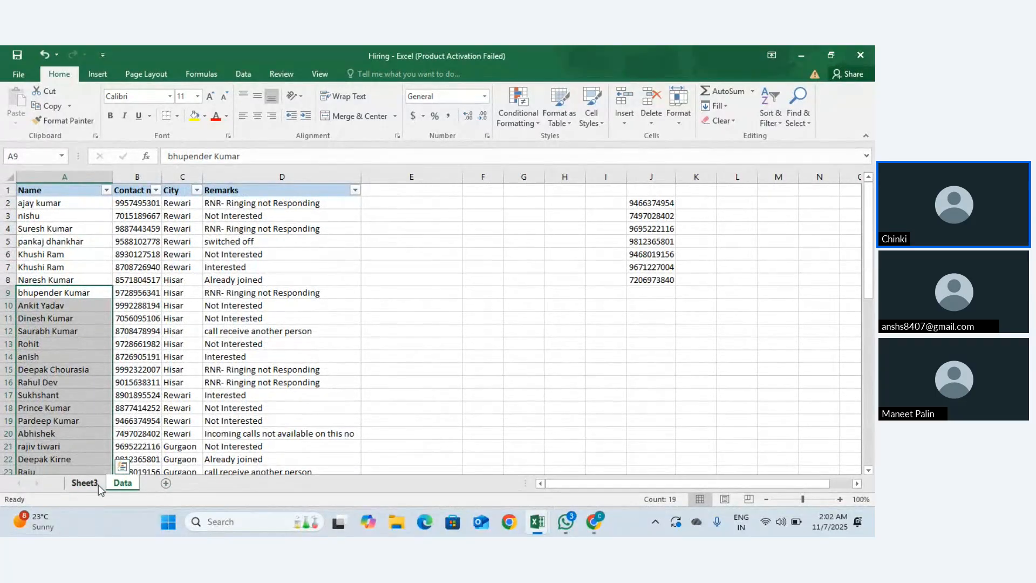
pyautogui.click(98, 484)
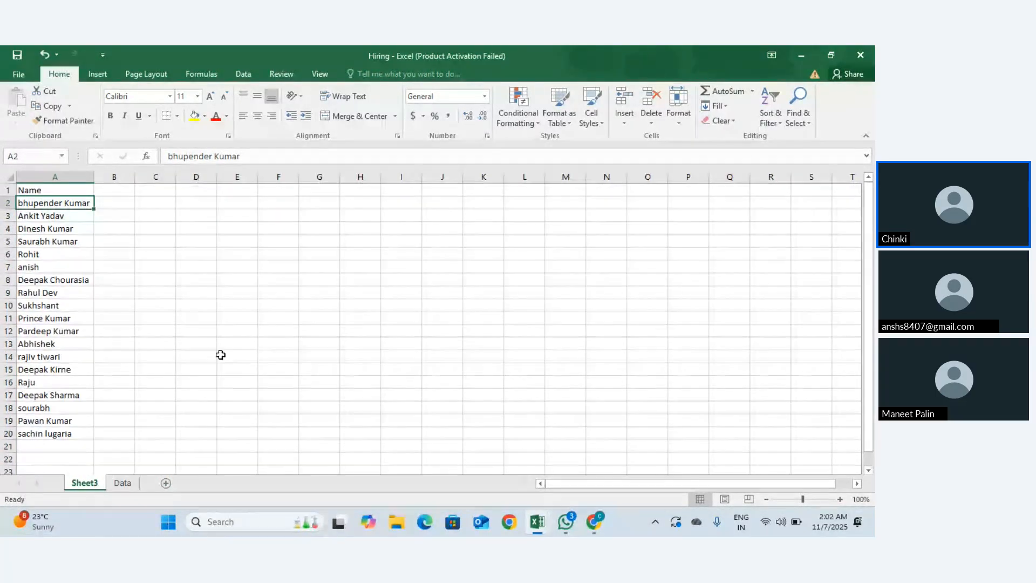
pyautogui.click(120, 210)
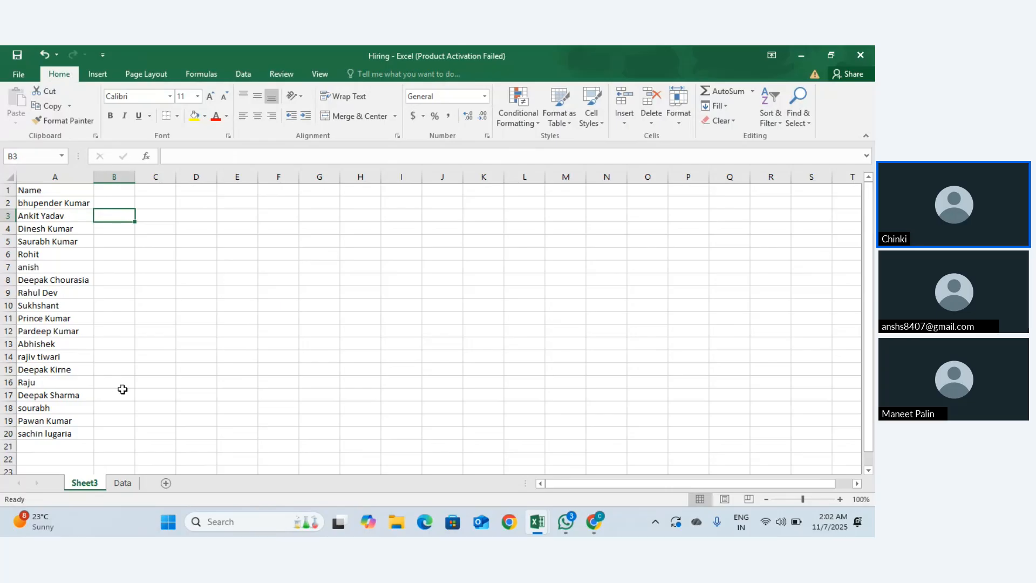
pyautogui.click(124, 197)
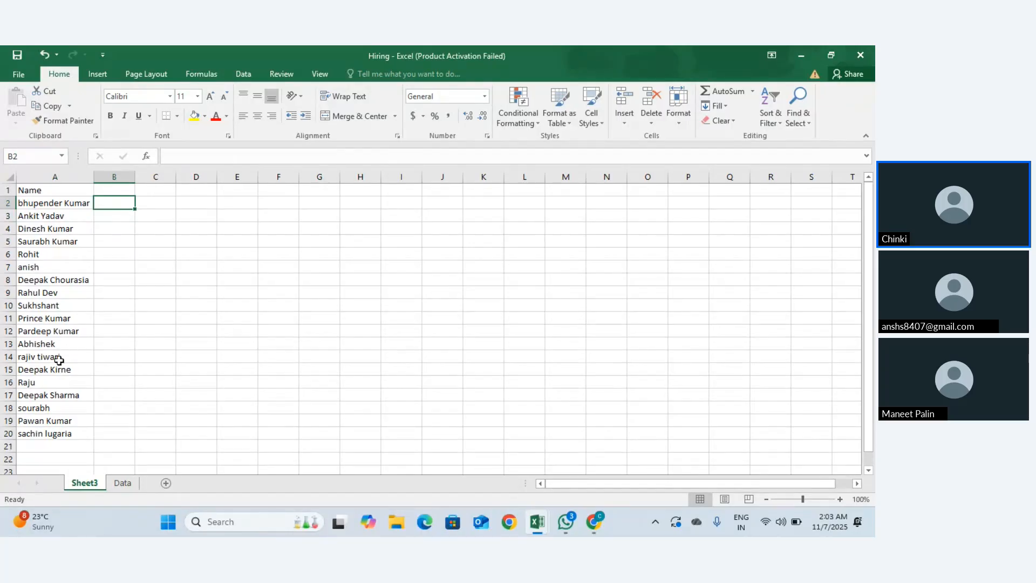
pyautogui.click(121, 483)
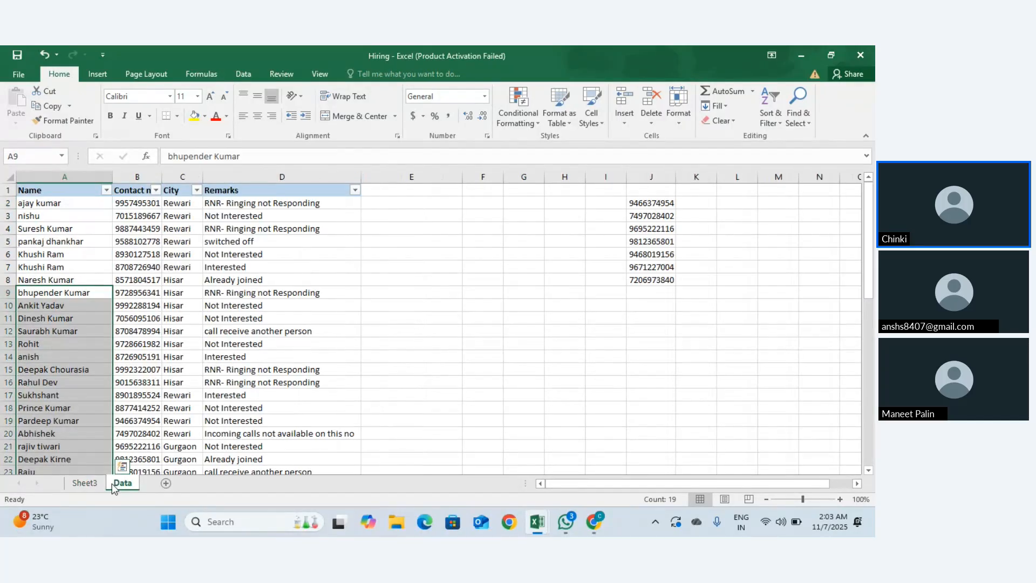
pyautogui.click(64, 253)
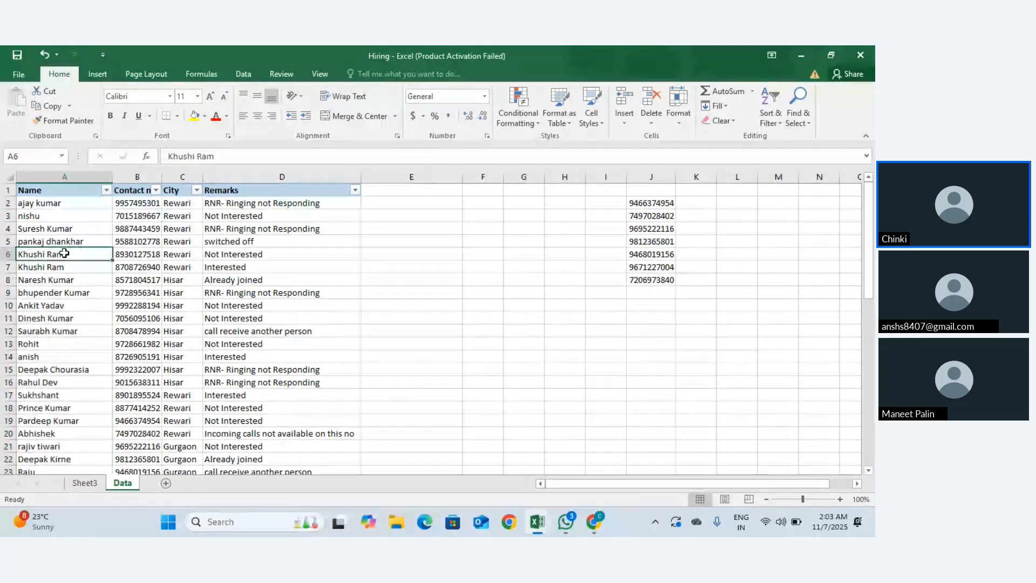
pyautogui.click(85, 483)
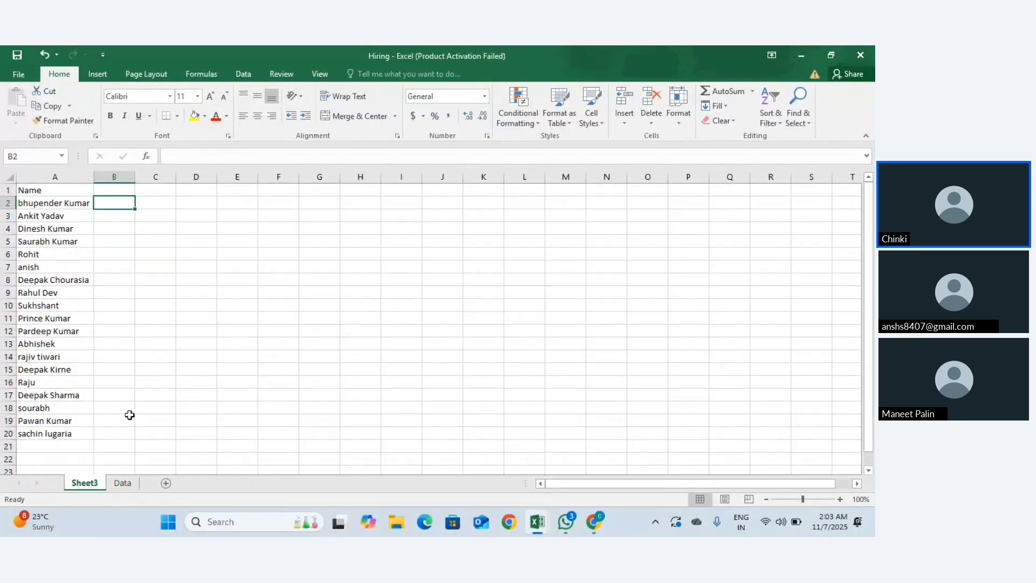
pyautogui.click(122, 483)
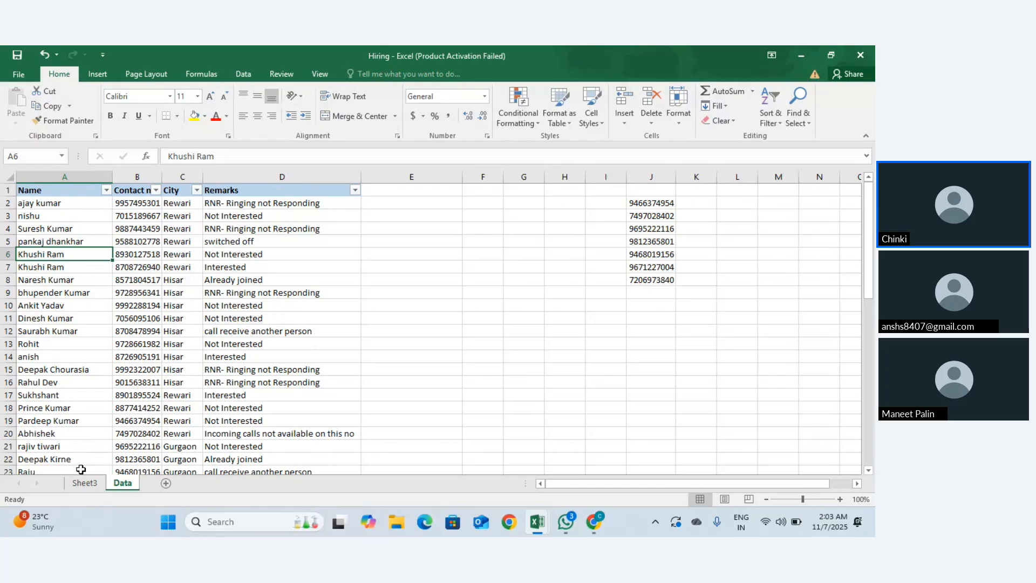
pyautogui.scroll(-5, 81, 469)
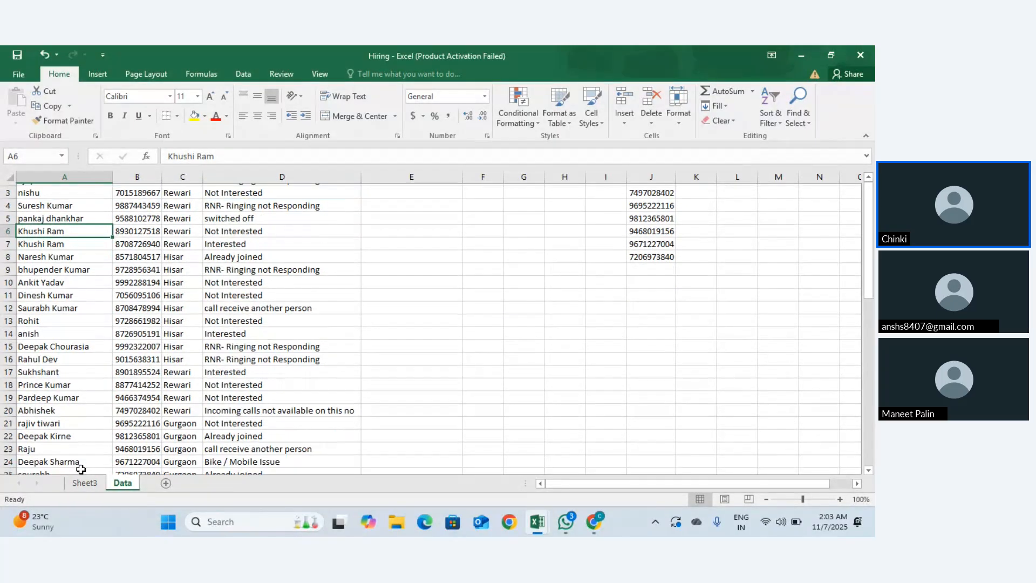
pyautogui.scroll(5, 81, 469)
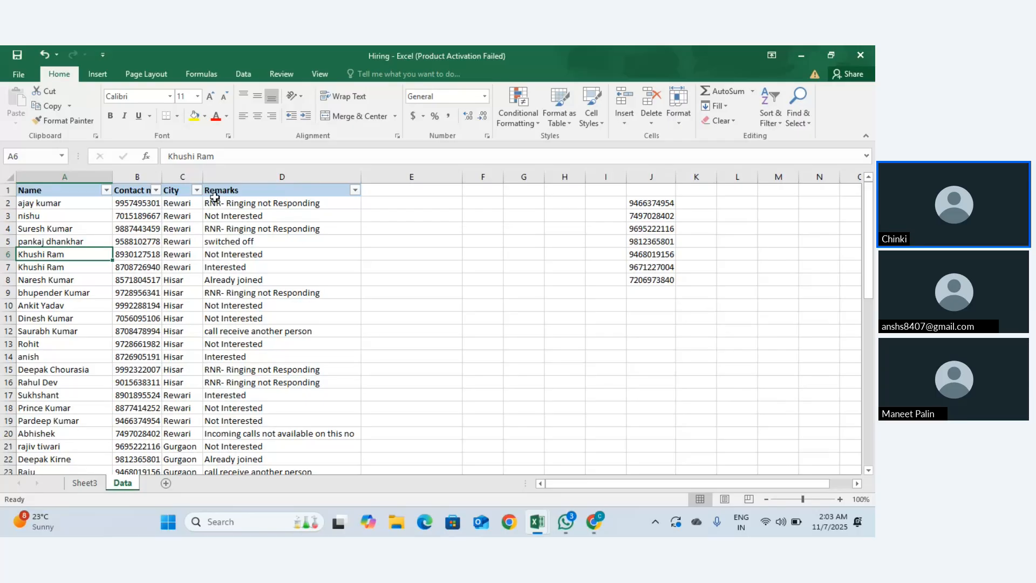
# Step: Browse the Insert and Formulas ribbon tabs, ending on the Data tab tools
pyautogui.click(98, 74)
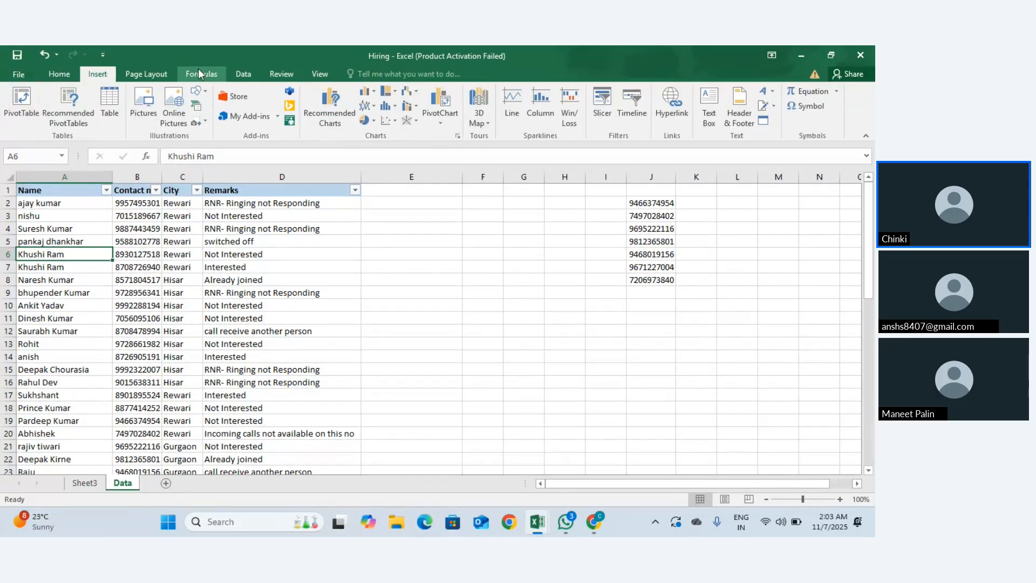
pyautogui.click(199, 74)
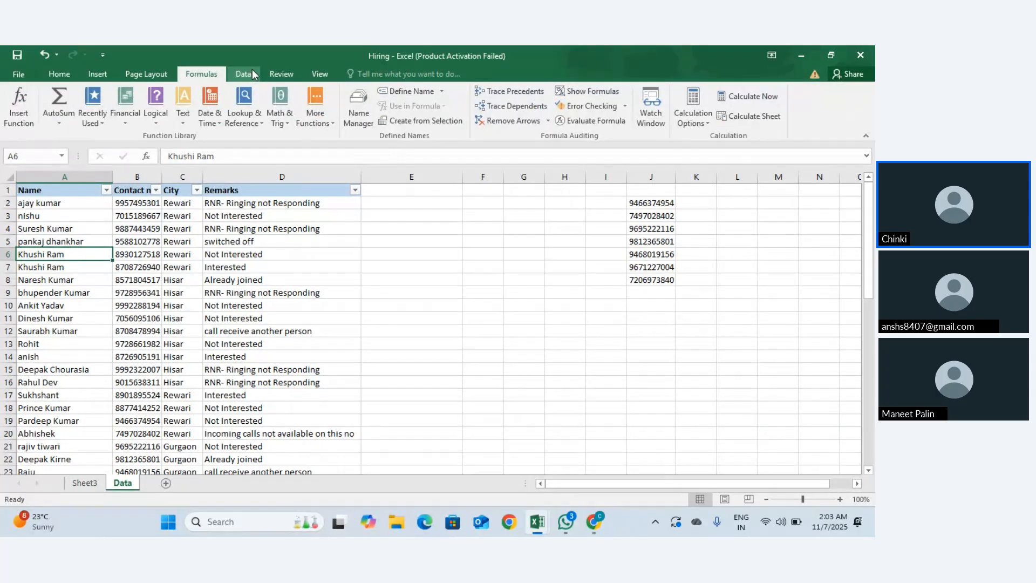
pyautogui.click(254, 73)
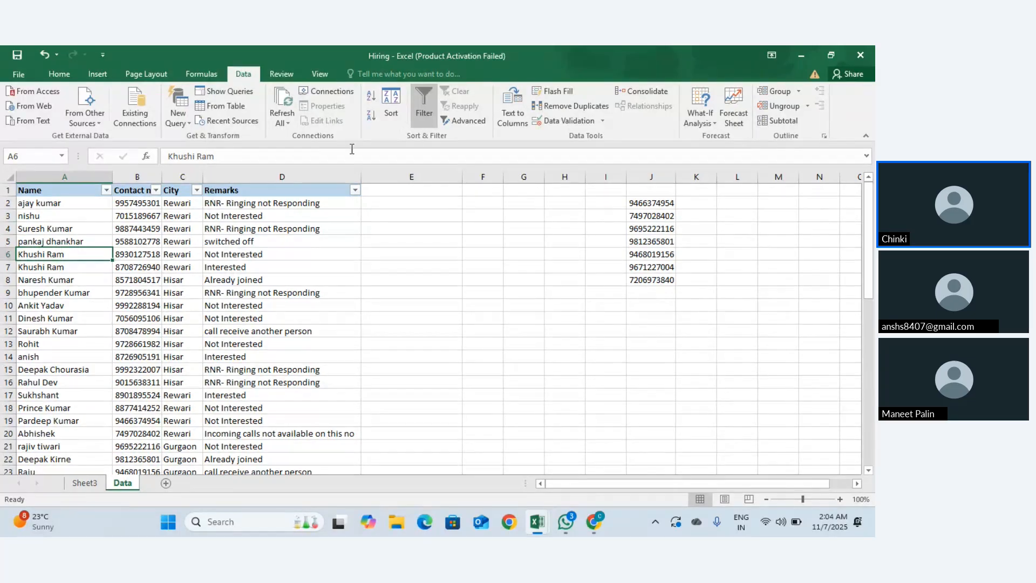
# Step: Open and dismiss the Data Validation options, then select Remarks cell D2
pyautogui.click(603, 120)
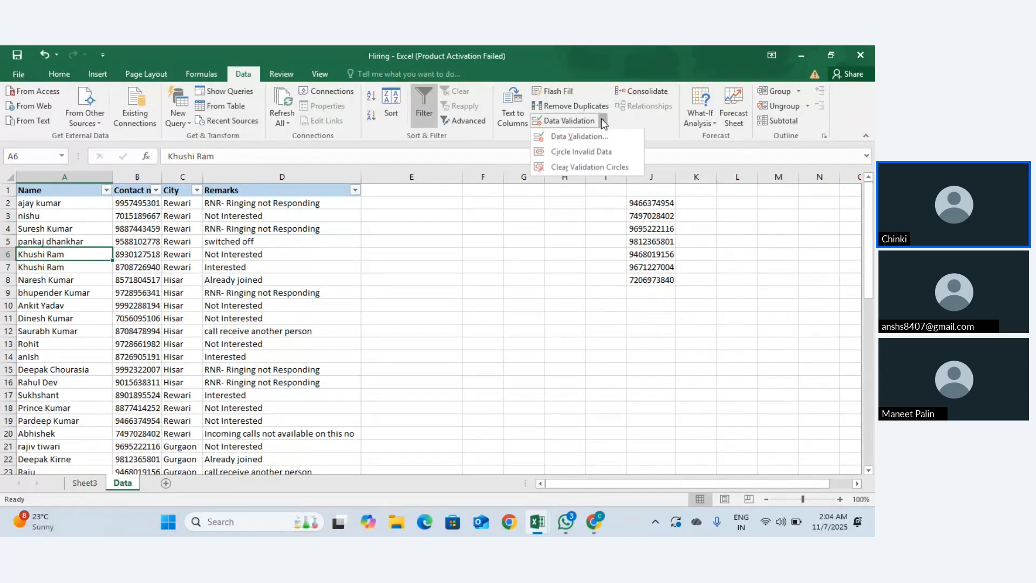
pyautogui.click(598, 153)
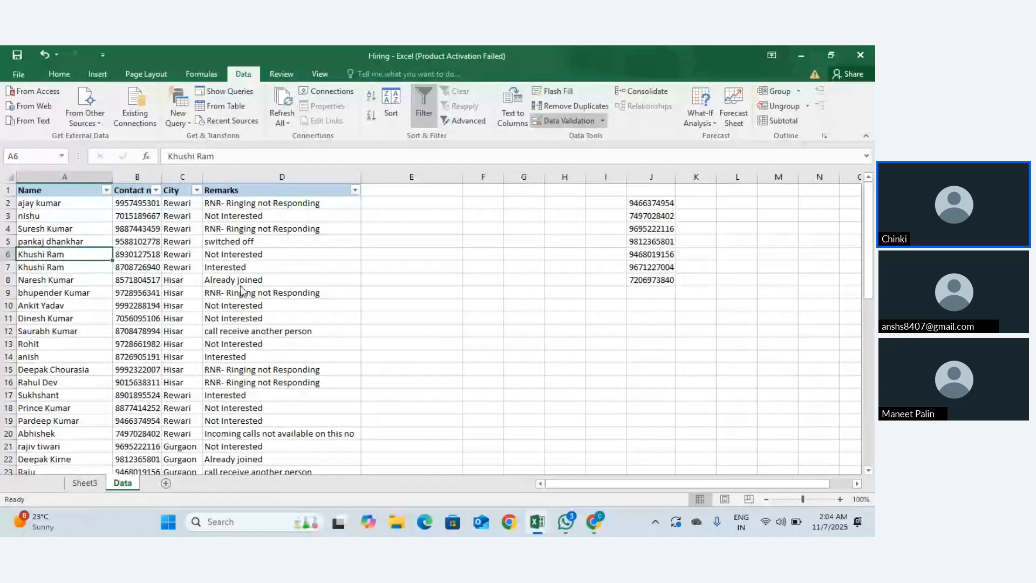
pyautogui.click(273, 212)
pyautogui.click(271, 203)
pyautogui.moveTo(271, 203); pyautogui.dragTo(338, 253)
pyautogui.scroll(7, 282, 254)
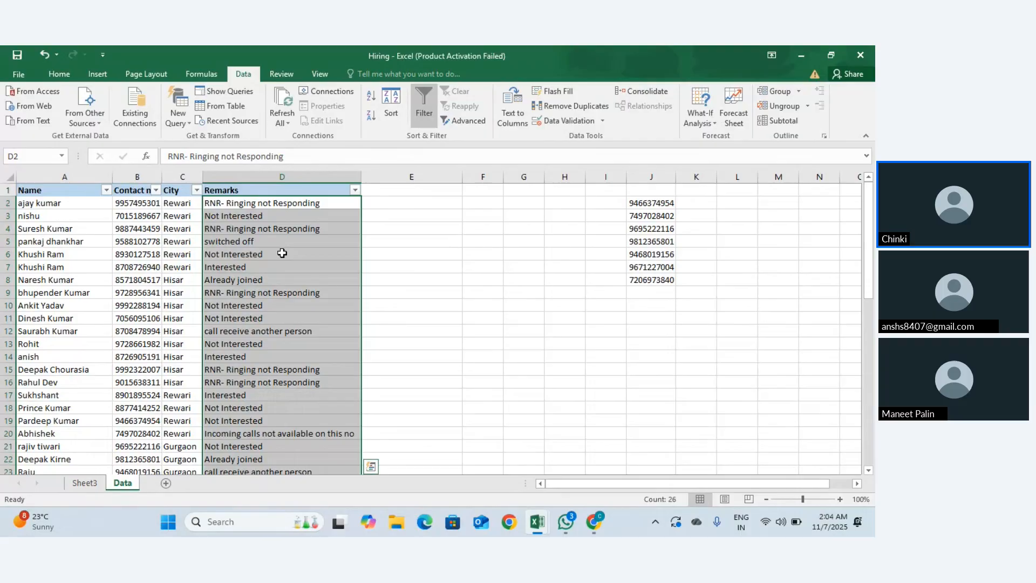
pyautogui.click(266, 201)
pyautogui.click(354, 189)
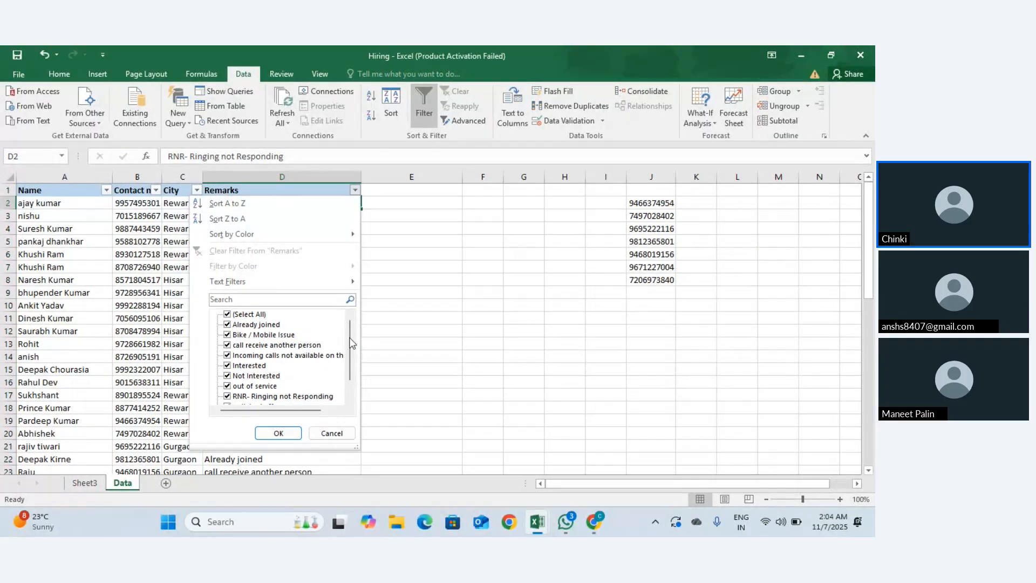
pyautogui.scroll(-2, 352, 341)
pyautogui.moveTo(352, 361)
pyautogui.mouseDown()
pyautogui.moveTo(349, 325)
pyautogui.moveTo(348, 359)
pyautogui.mouseUp()
pyautogui.click(391, 207)
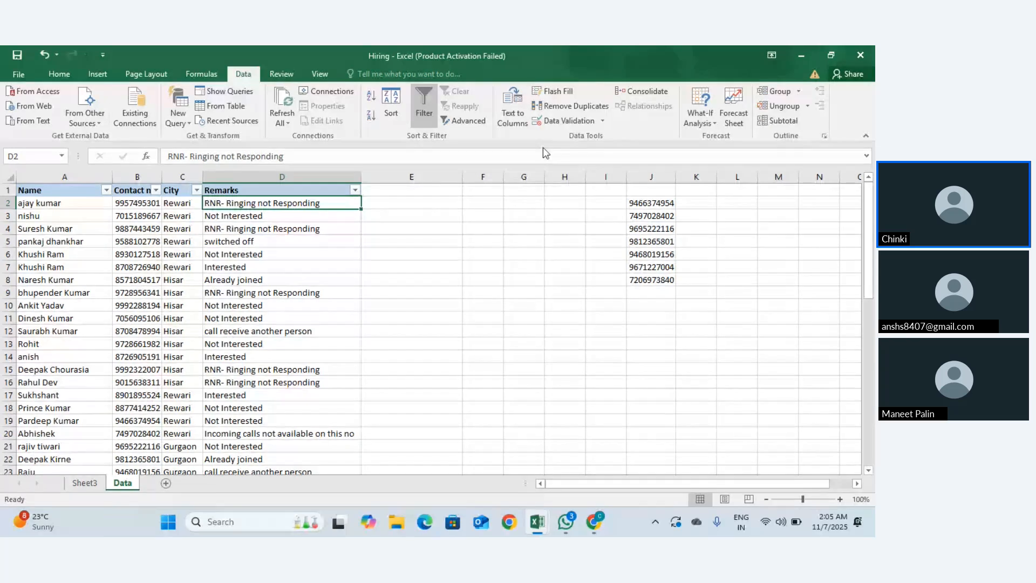
# Step: Look over Data Validation's Allow list and Input Message tab, keep Any value, and close
pyautogui.click(604, 122)
pyautogui.click(597, 137)
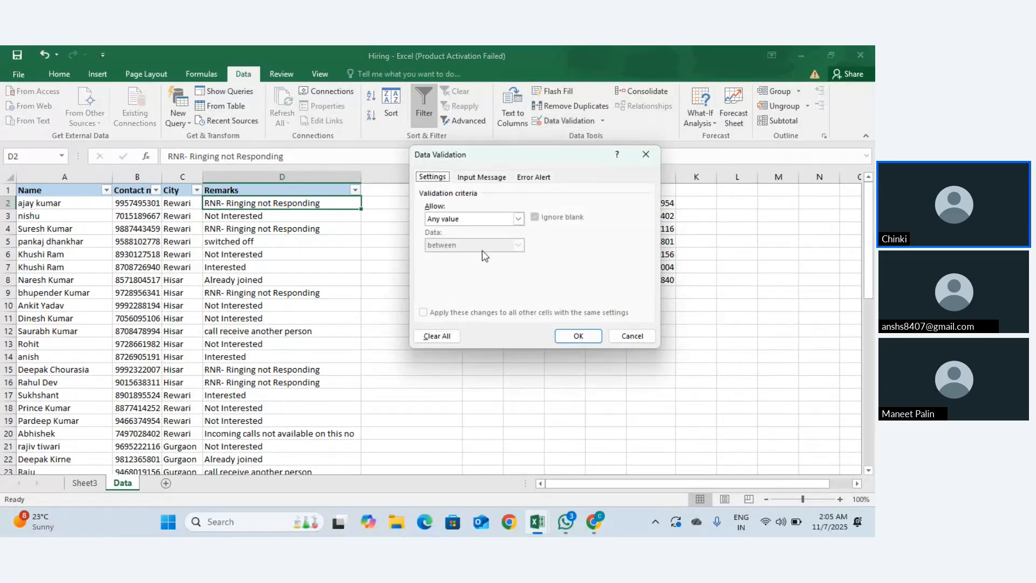
pyautogui.click(518, 219)
pyautogui.click(520, 219)
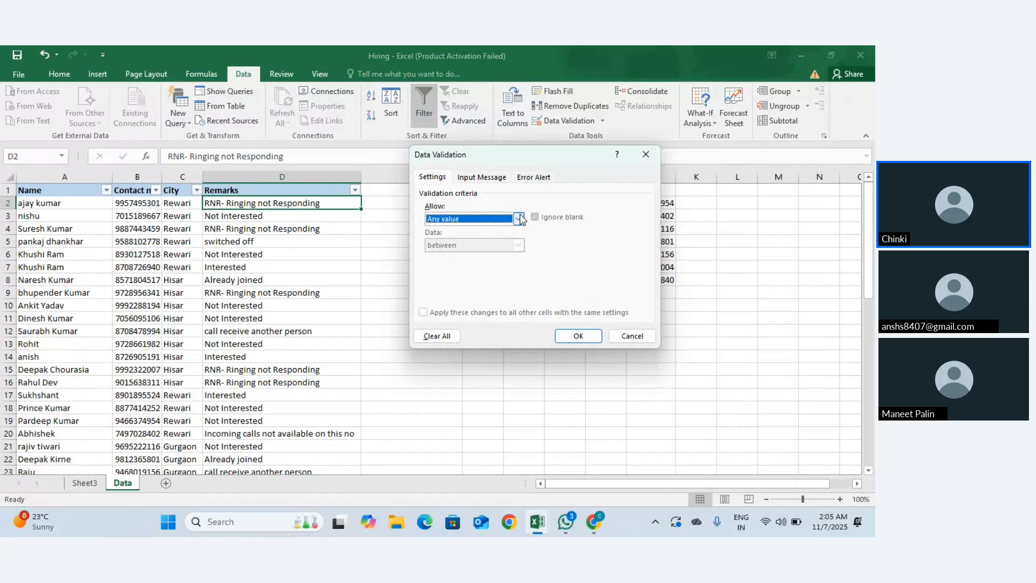
pyautogui.click(492, 179)
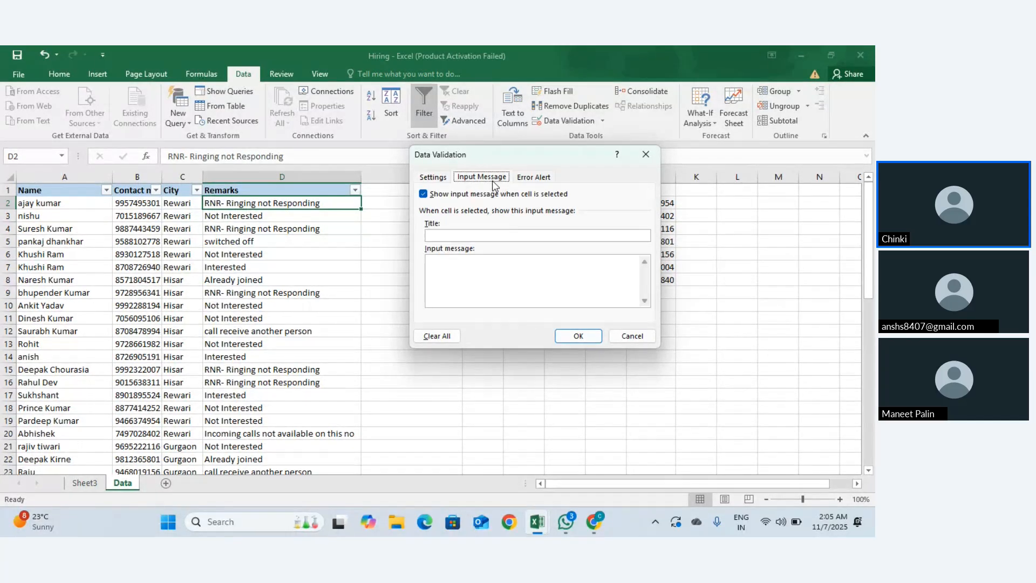
pyautogui.click(464, 235)
pyautogui.click(441, 179)
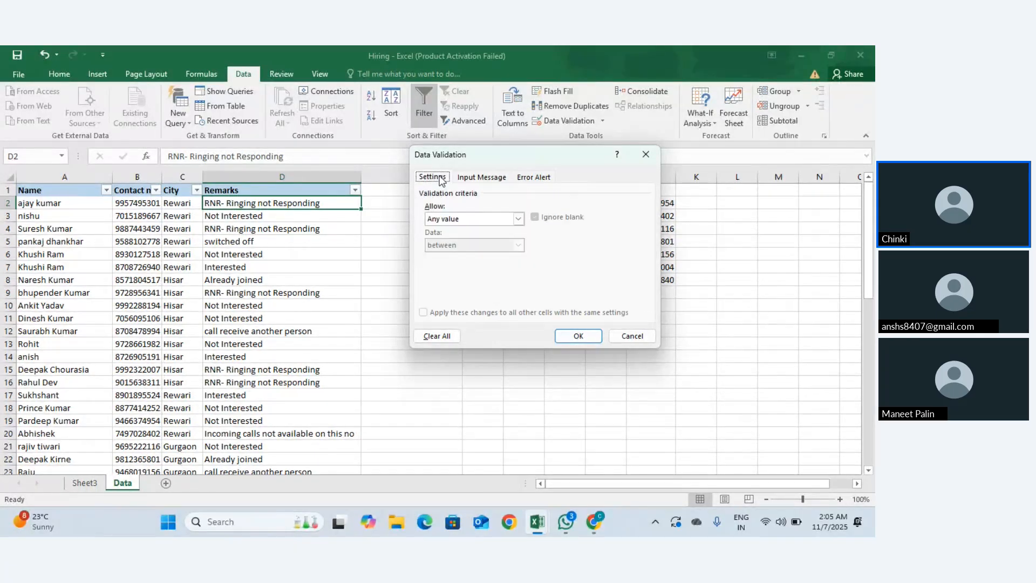
pyautogui.click(565, 335)
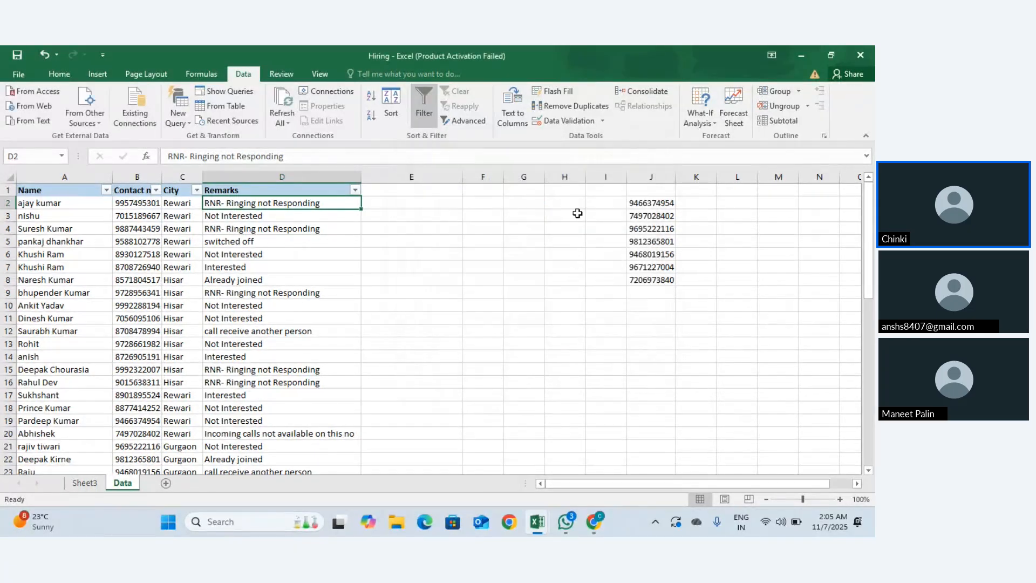
# Step: Reopen Data Validation on the Input Message tab, move the dialog right, and cancel it
pyautogui.click(597, 119)
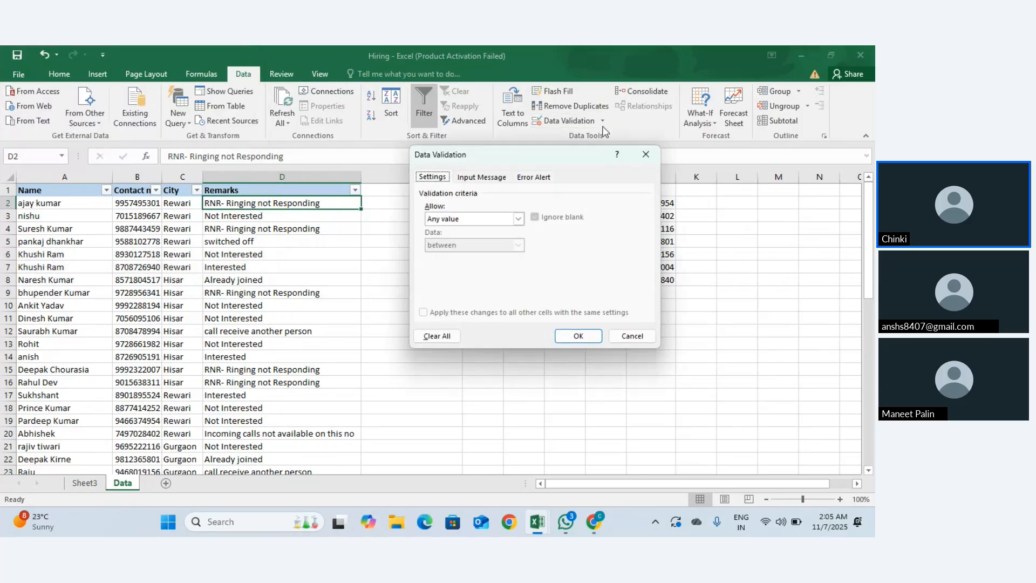
pyautogui.click(480, 178)
pyautogui.click(469, 265)
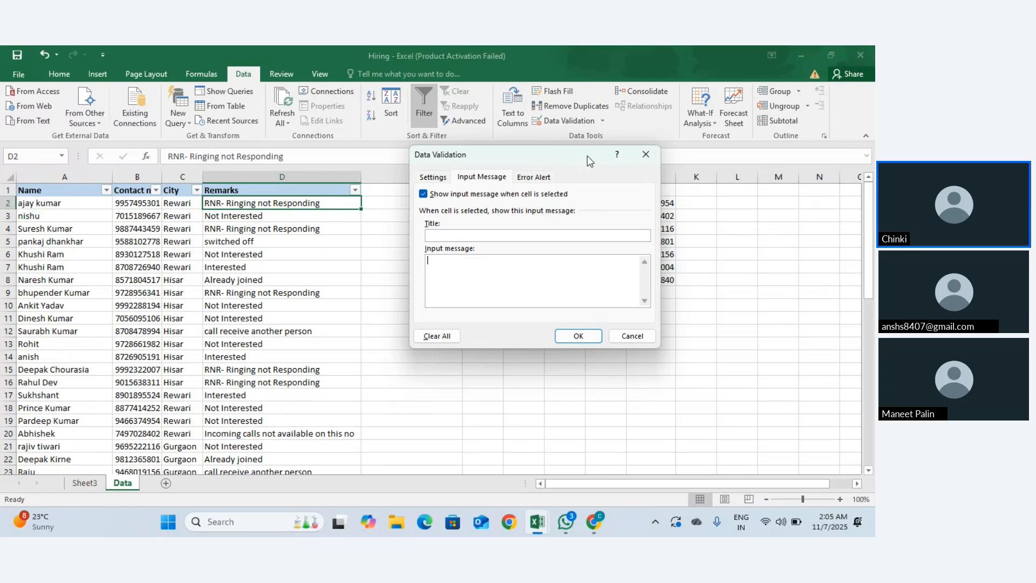
pyautogui.moveTo(587, 156); pyautogui.dragTo(661, 151)
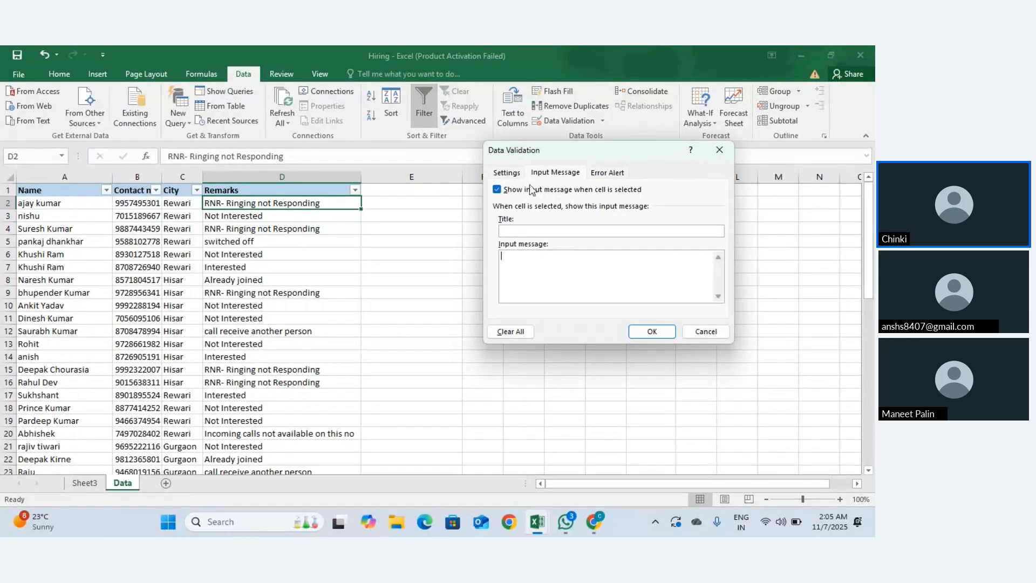
pyautogui.click(719, 150)
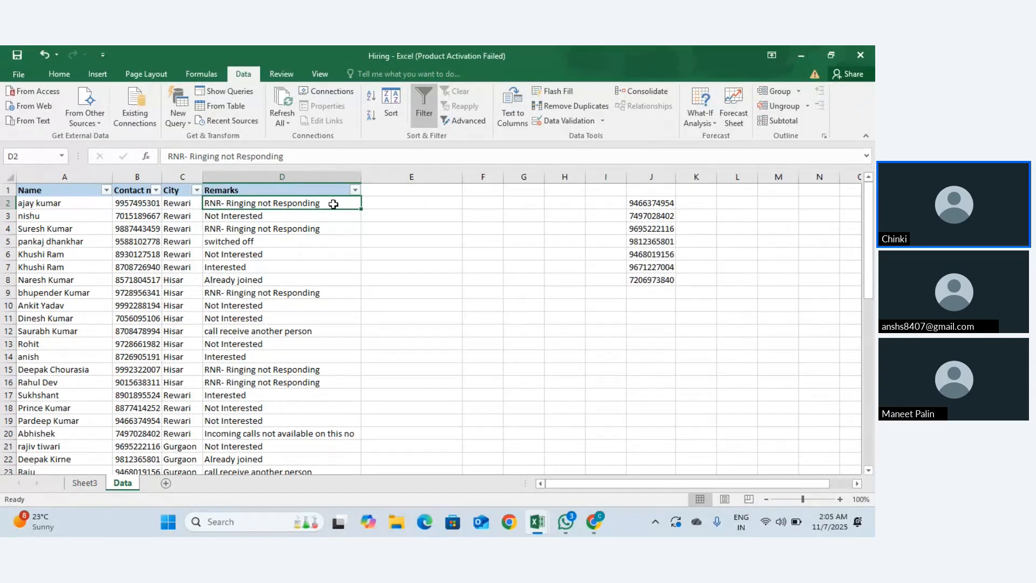
# Step: Copy the RNR and Not Interested remarks from D2 and D3 into E2 and E3
pyautogui.moveTo(333, 208); pyautogui.dragTo(332, 217)
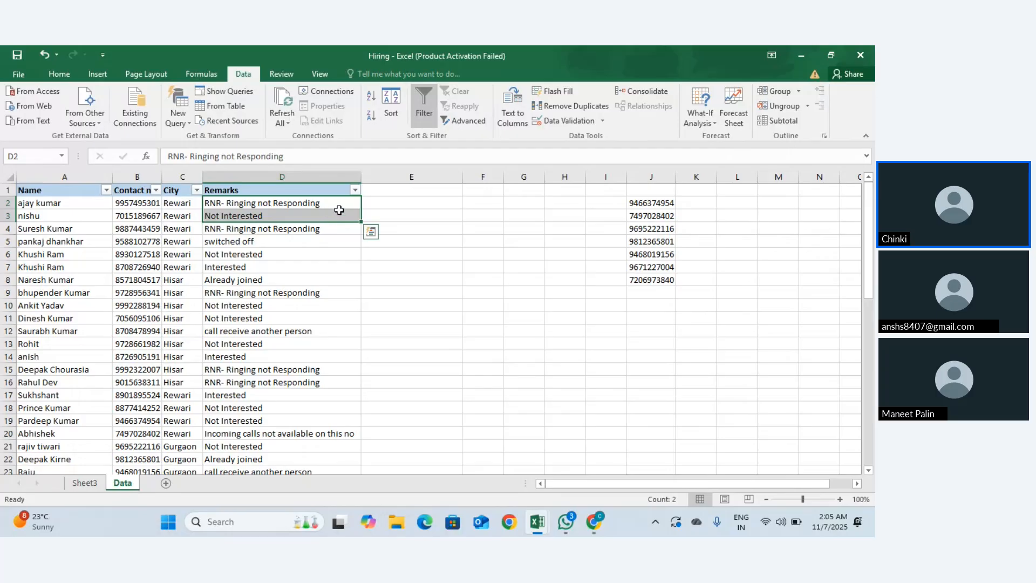
pyautogui.click(323, 203)
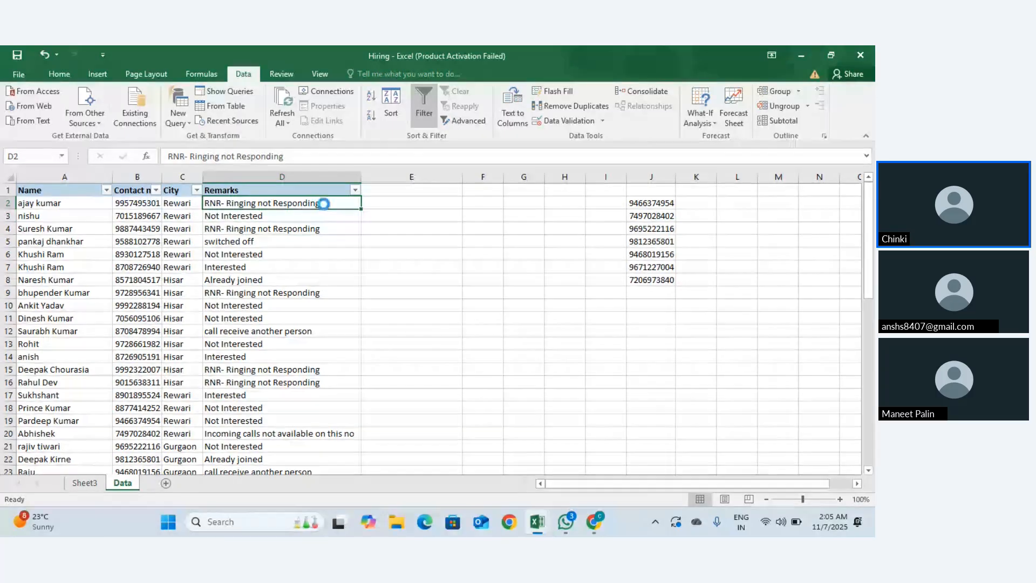
pyautogui.hotkey('ctrl', 'c')
pyautogui.click(432, 209)
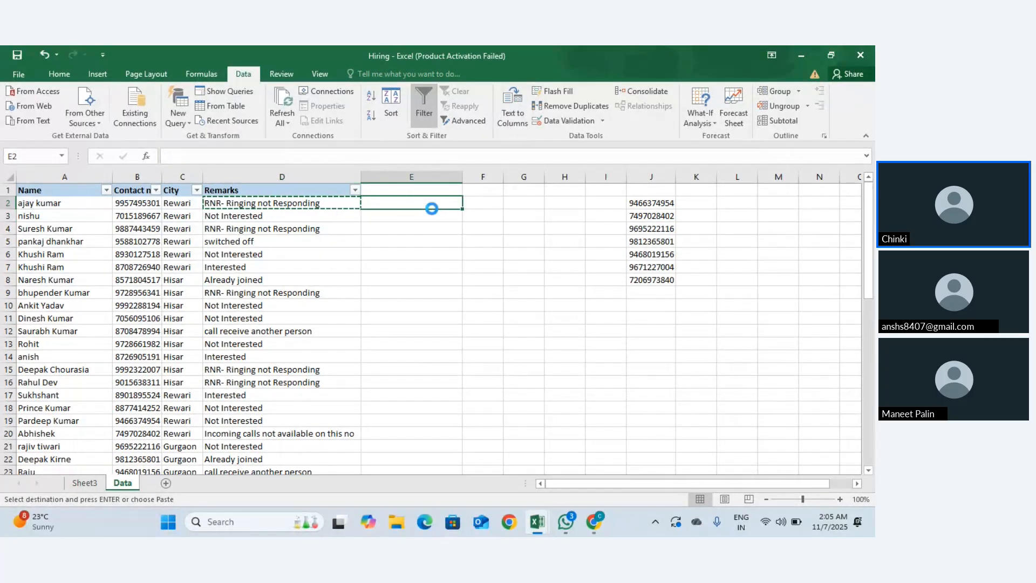
pyautogui.hotkey('ctrl', 'v')
pyautogui.click(310, 218)
pyautogui.hotkey('ctrl', 'c')
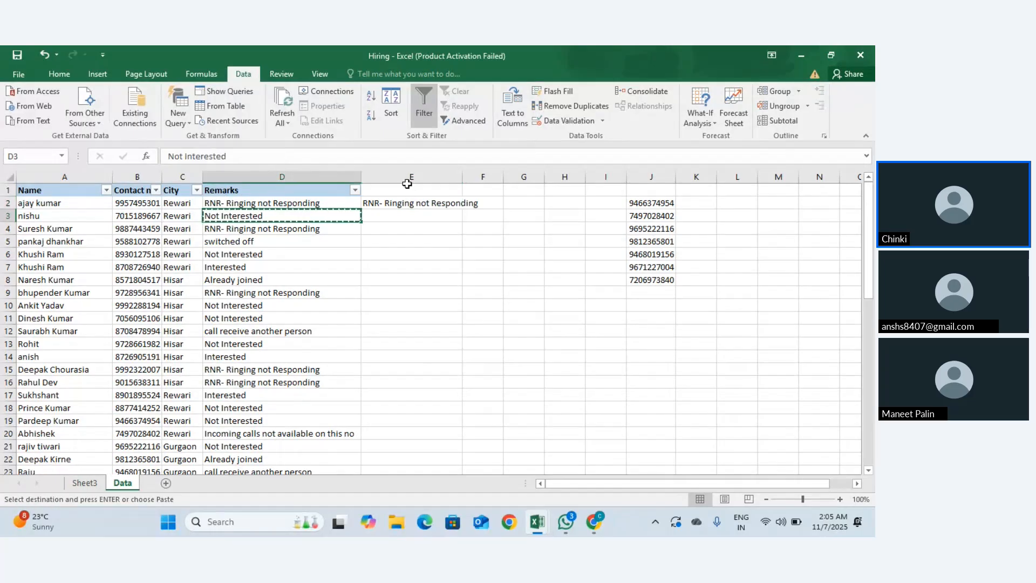
pyautogui.click(404, 219)
pyautogui.hotkey('ctrl', 'v')
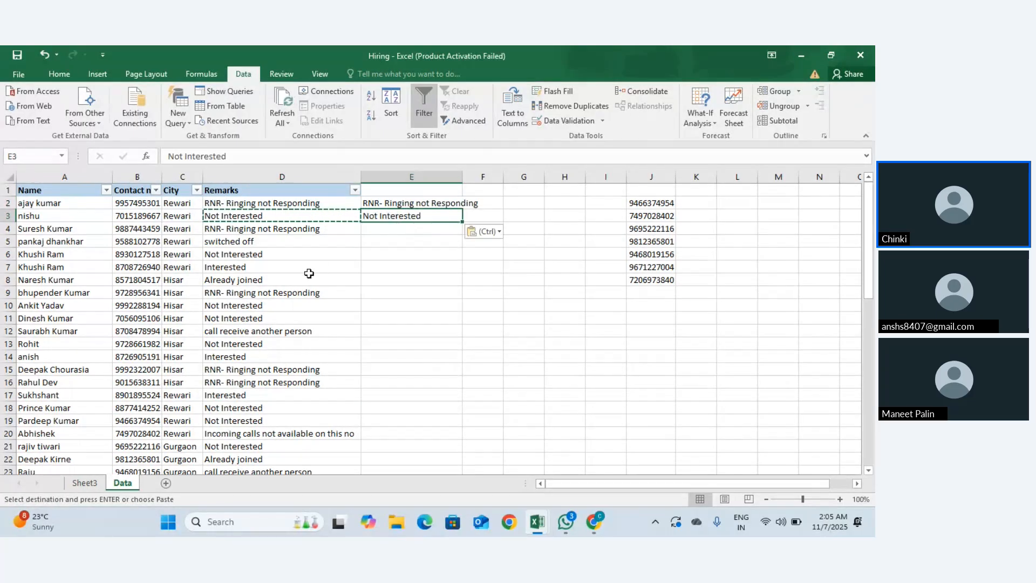
# Step: Copy the Already joined and Interested remarks into E4 and E5
pyautogui.click(278, 281)
pyautogui.hotkey('ctrl', 'c')
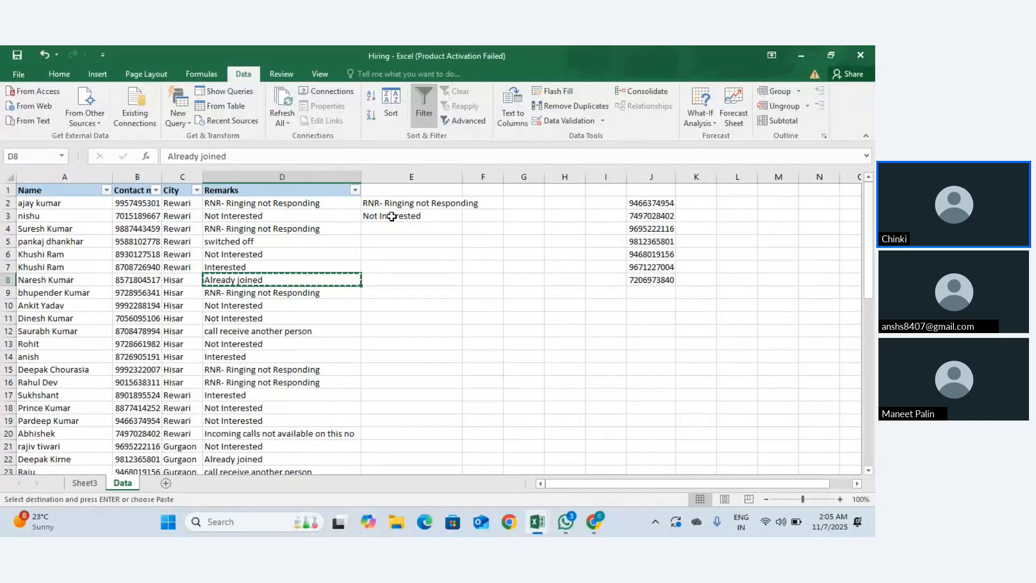
pyautogui.click(389, 226)
pyautogui.hotkey('ctrl', 'v')
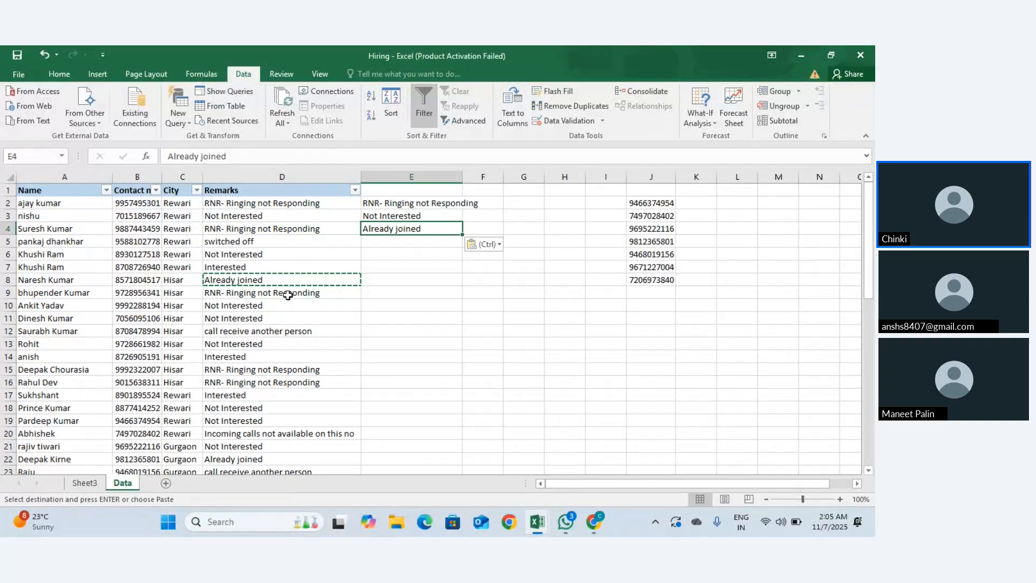
pyautogui.click(263, 355)
pyautogui.hotkey('ctrl', 'c')
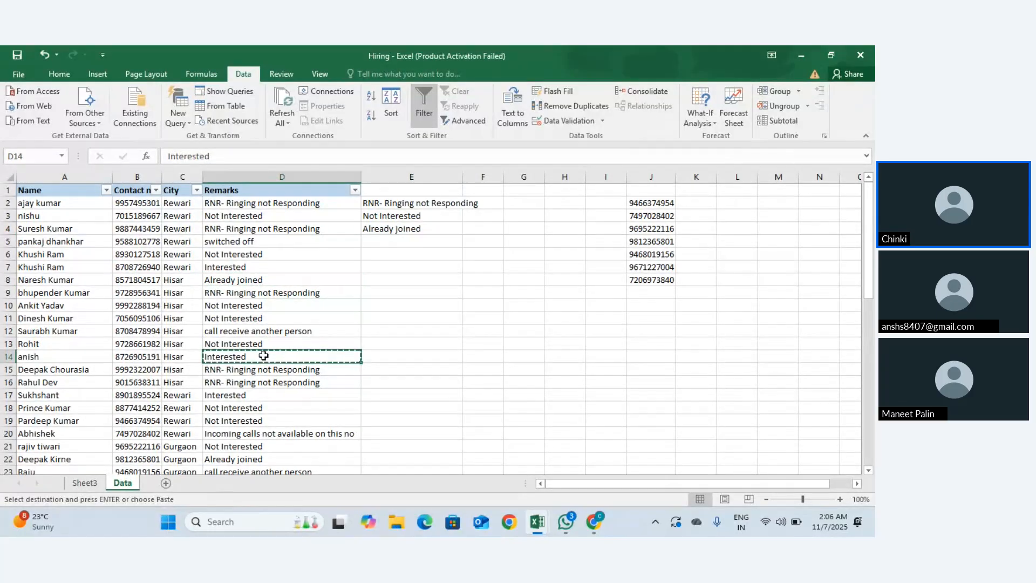
pyautogui.click(412, 241)
pyautogui.hotkey('ctrl', 'v')
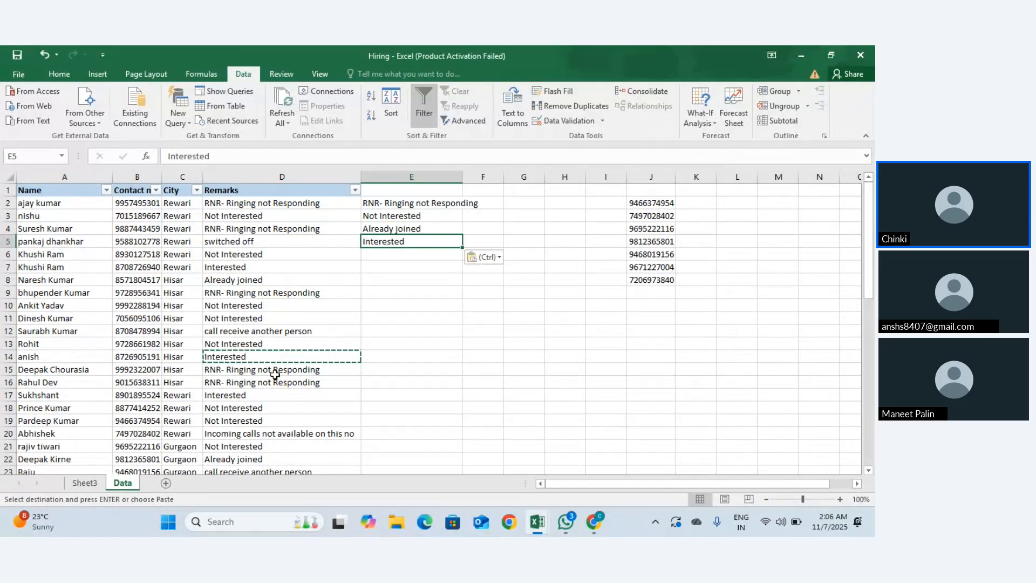
# Step: Copy the incoming calls and 'call receive another person' remarks into E6 and E7
pyautogui.click(259, 431)
pyautogui.hotkey('ctrl', 'c')
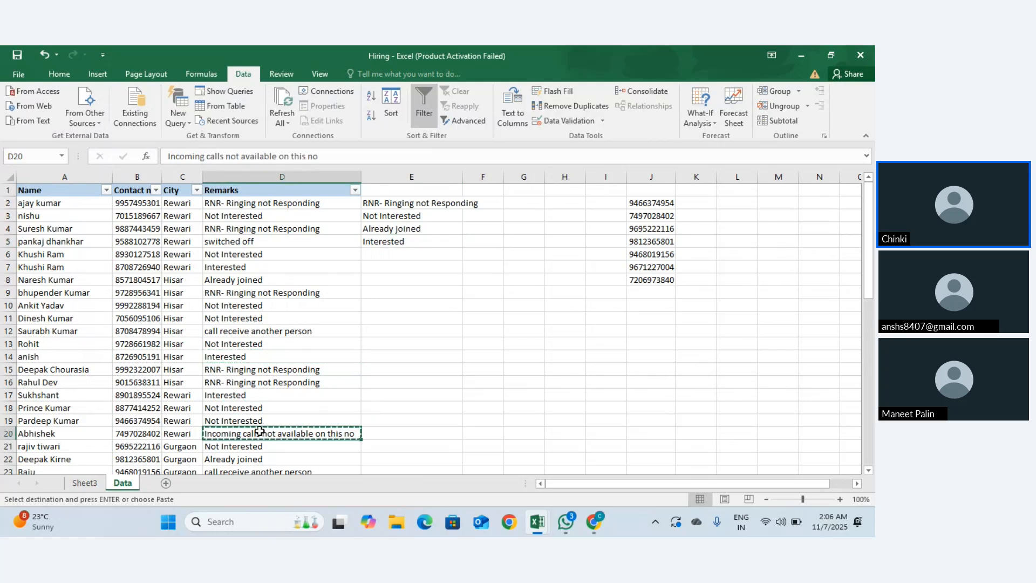
pyautogui.click(427, 255)
pyautogui.hotkey('ctrl', 'v')
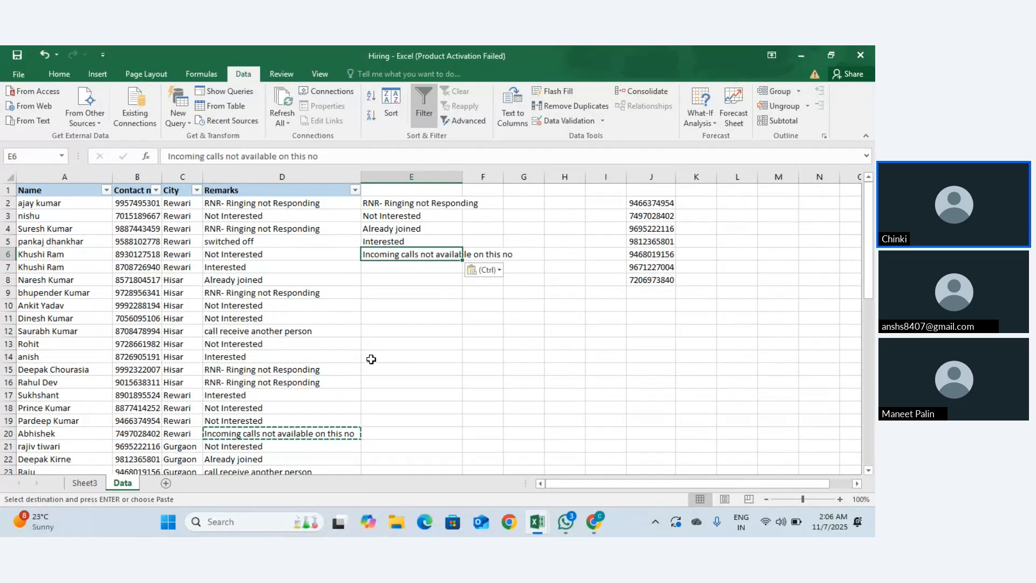
pyautogui.scroll(-1, 281, 434)
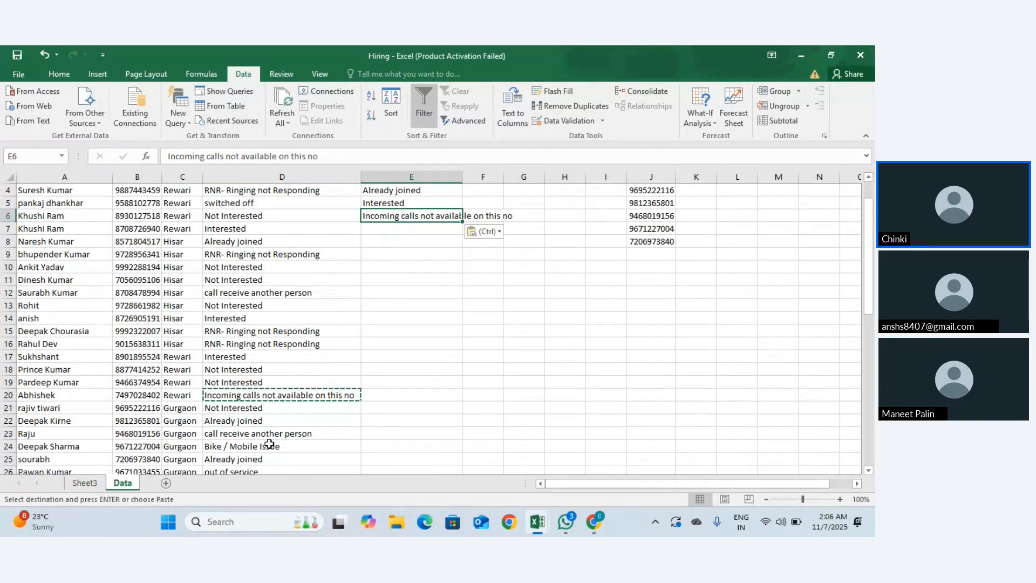
pyautogui.click(267, 435)
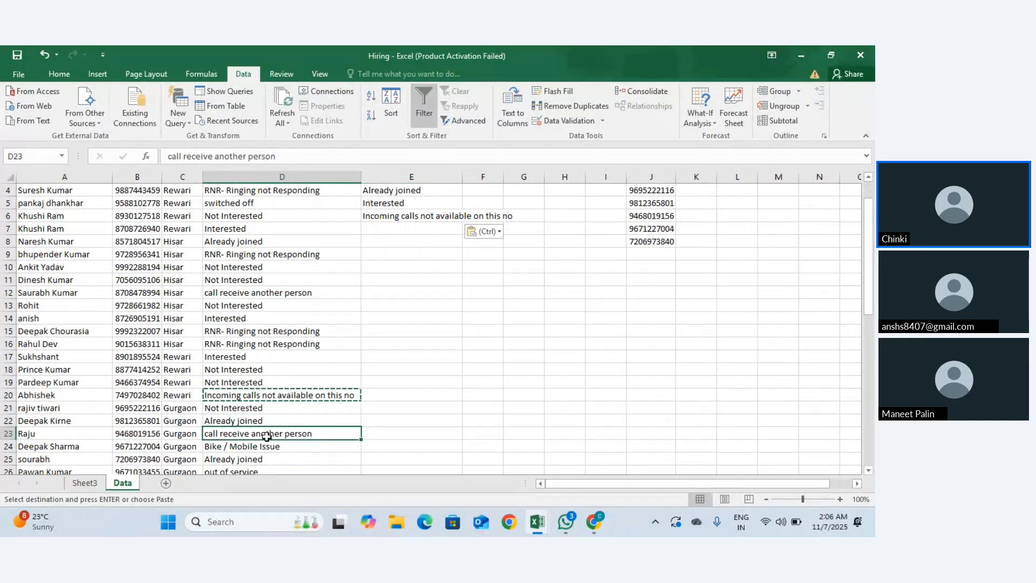
pyautogui.hotkey('ctrl', 'c')
pyautogui.scroll(1, 267, 435)
pyautogui.click(414, 265)
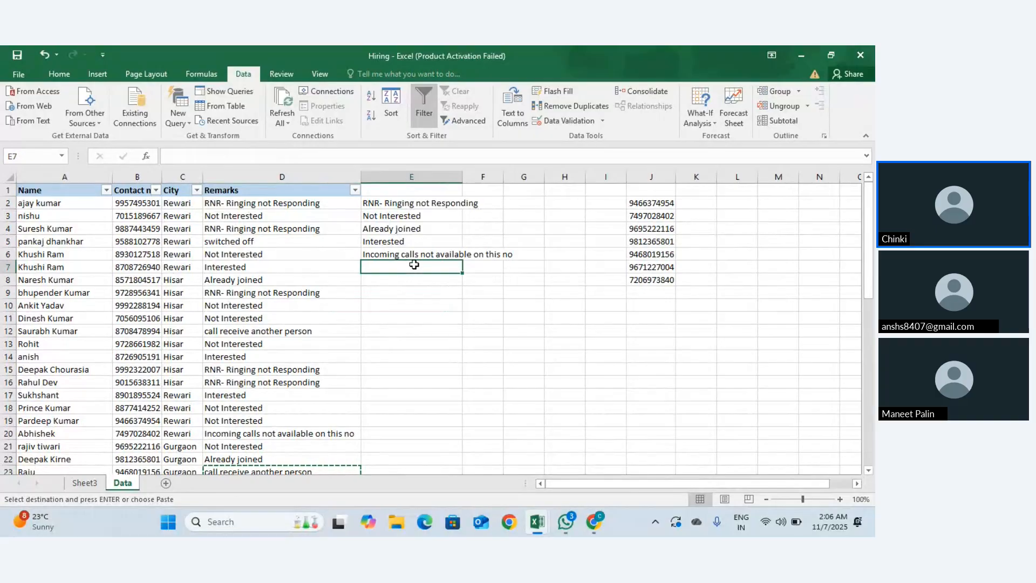
pyautogui.hotkey('ctrl', 'v')
# Step: Put the 'switched off' remark into E8
pyautogui.scroll(-9, 355, 282)
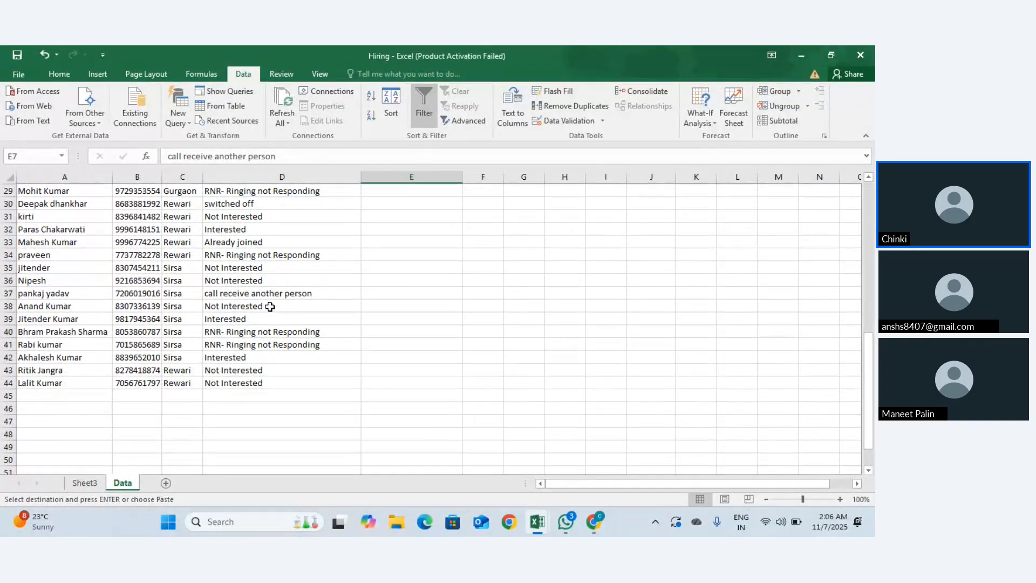
pyautogui.scroll(1, 280, 224)
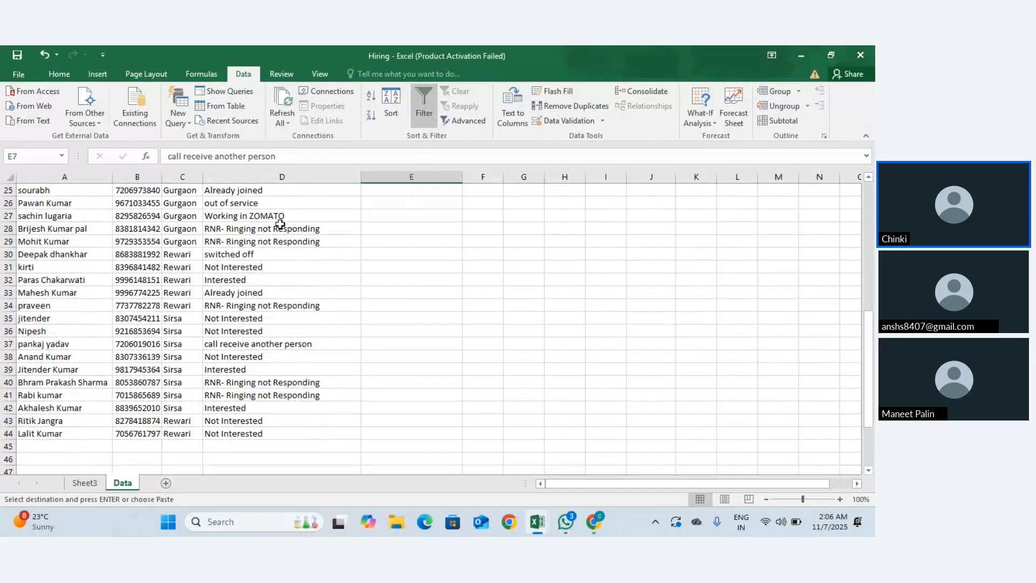
pyautogui.click(270, 255)
pyautogui.scroll(8, 270, 253)
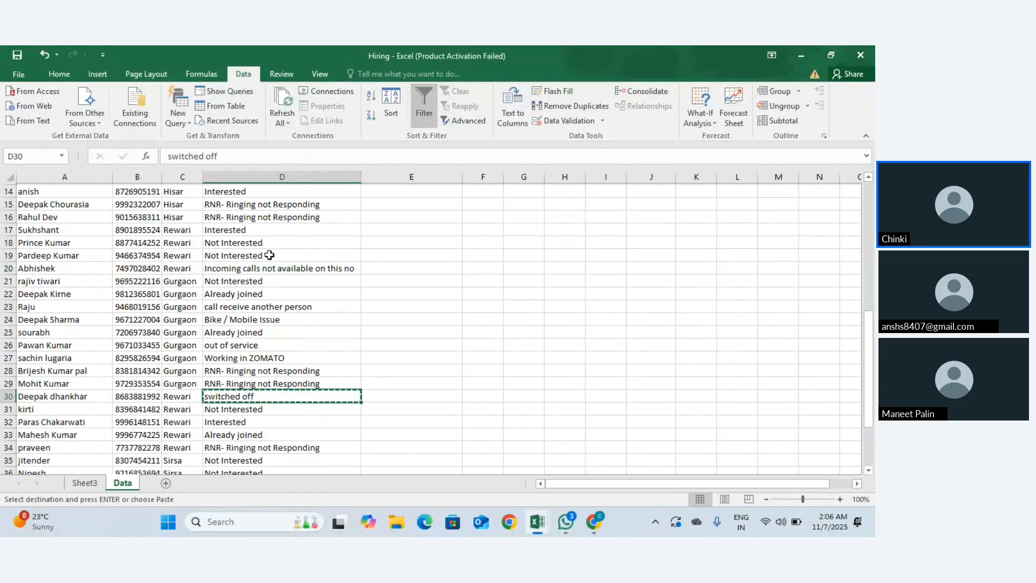
pyautogui.click(381, 279)
pyautogui.hotkey('ctrl', 'v')
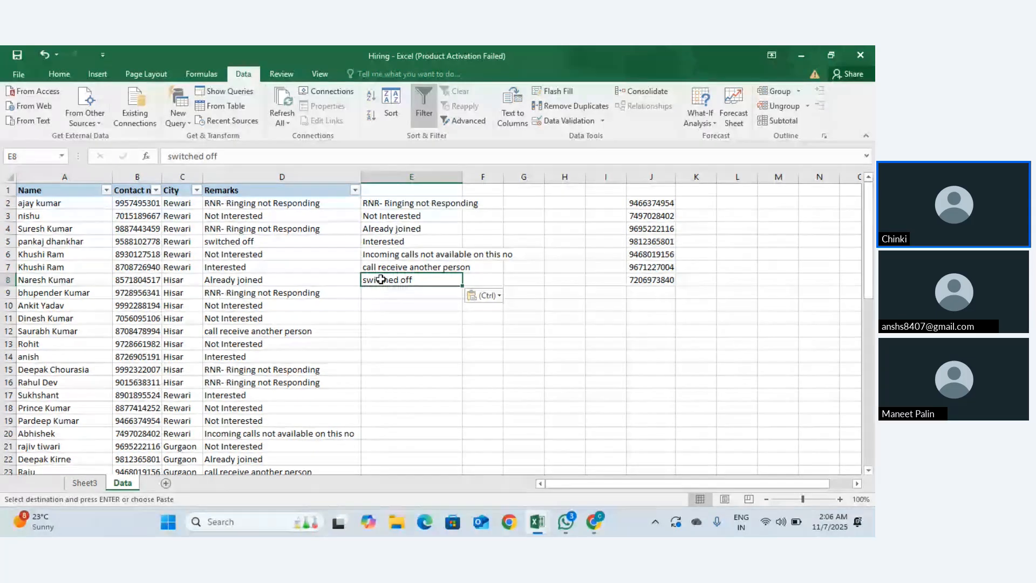
# Step: Select the remark list E2:E8, check Data Validation is Any value, cancel, and reselect D2
pyautogui.click(254, 202)
pyautogui.moveTo(254, 203); pyautogui.dragTo(257, 307)
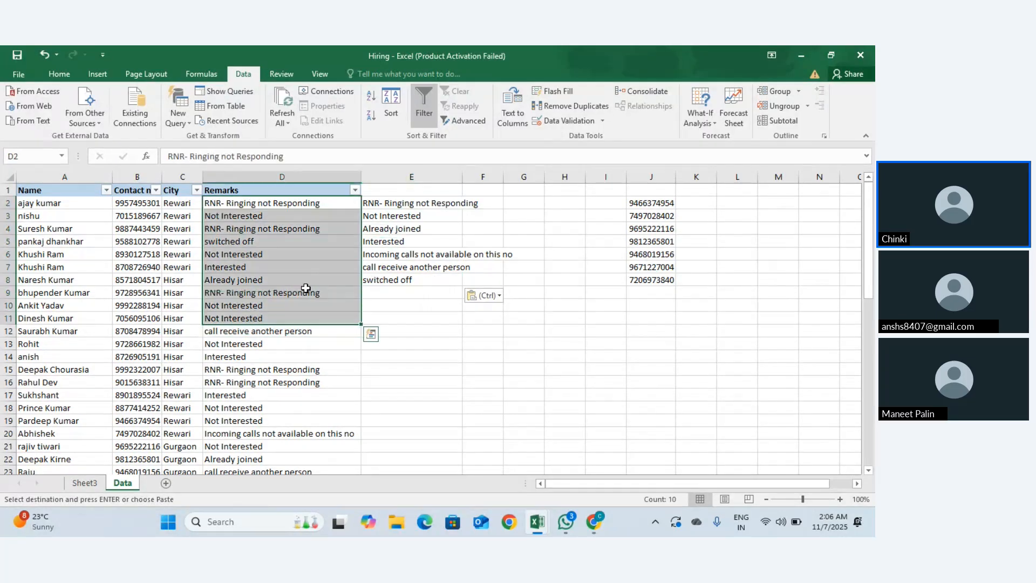
pyautogui.moveTo(372, 204); pyautogui.dragTo(395, 277)
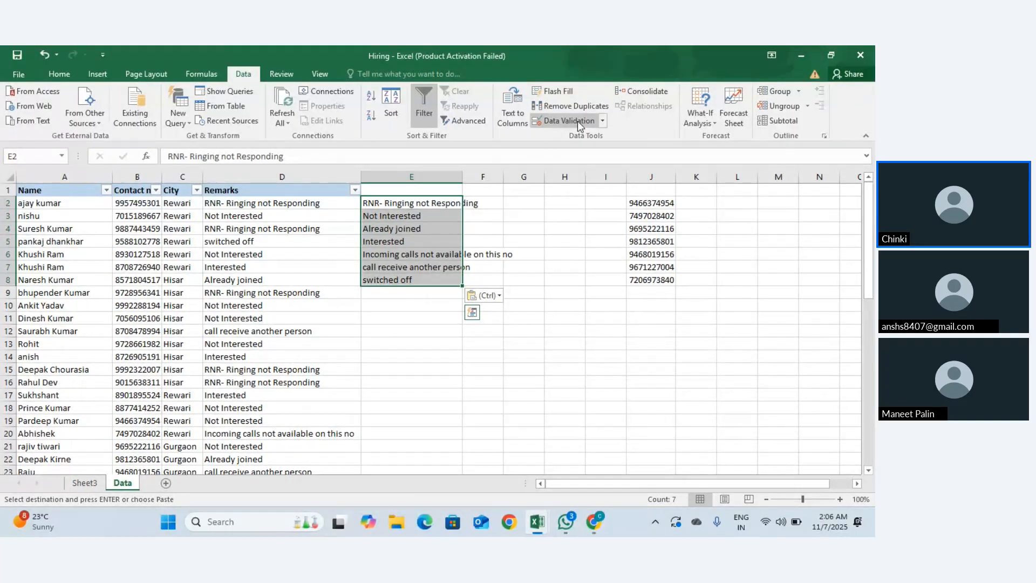
pyautogui.click(601, 122)
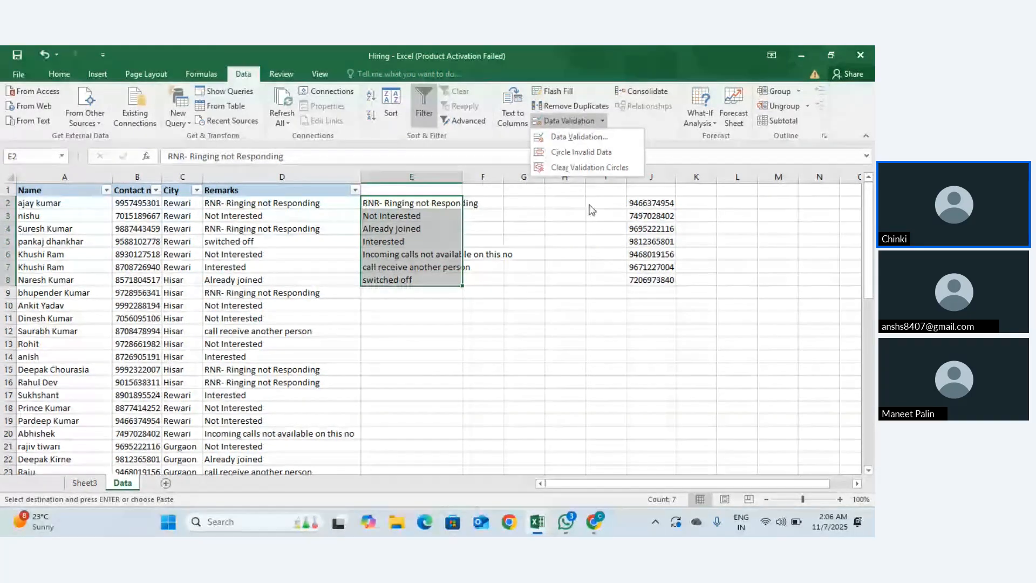
pyautogui.click(577, 137)
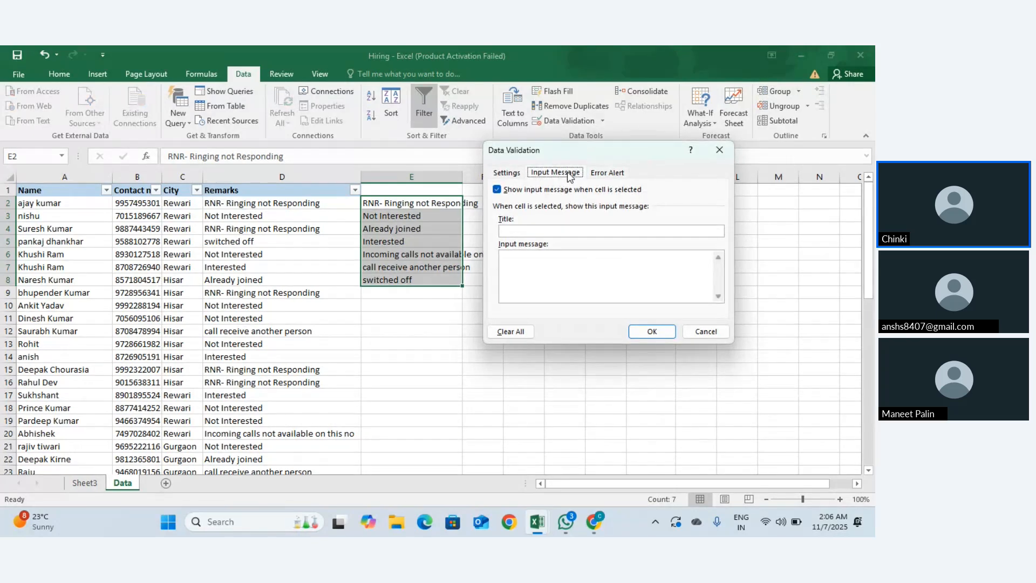
pyautogui.click(512, 174)
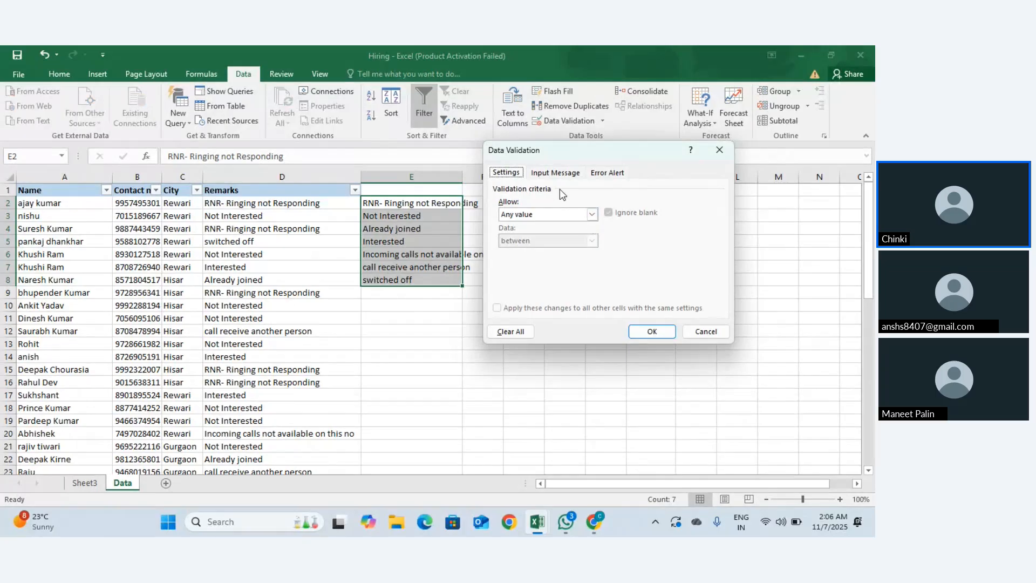
pyautogui.click(554, 173)
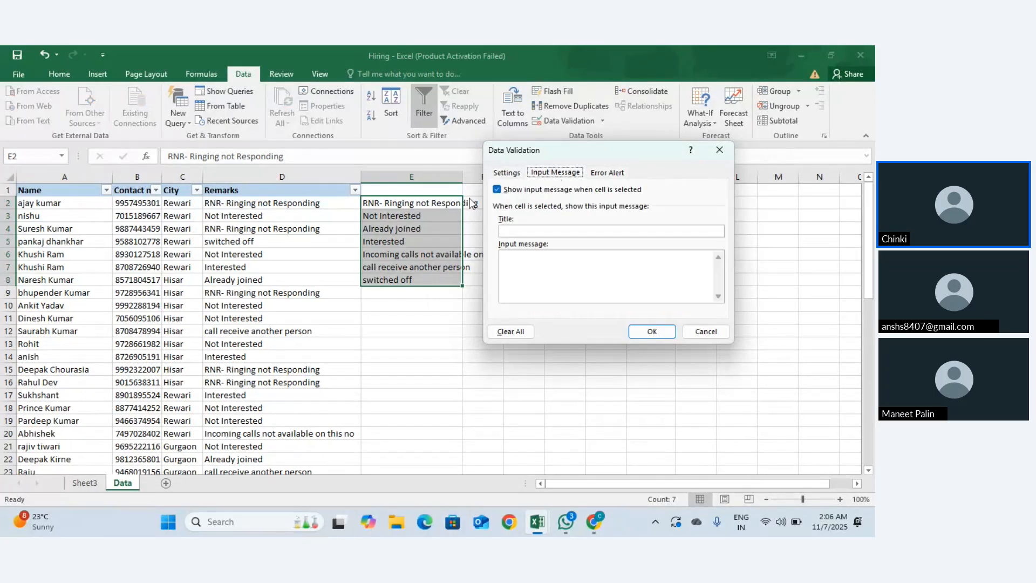
pyautogui.press('Escape')
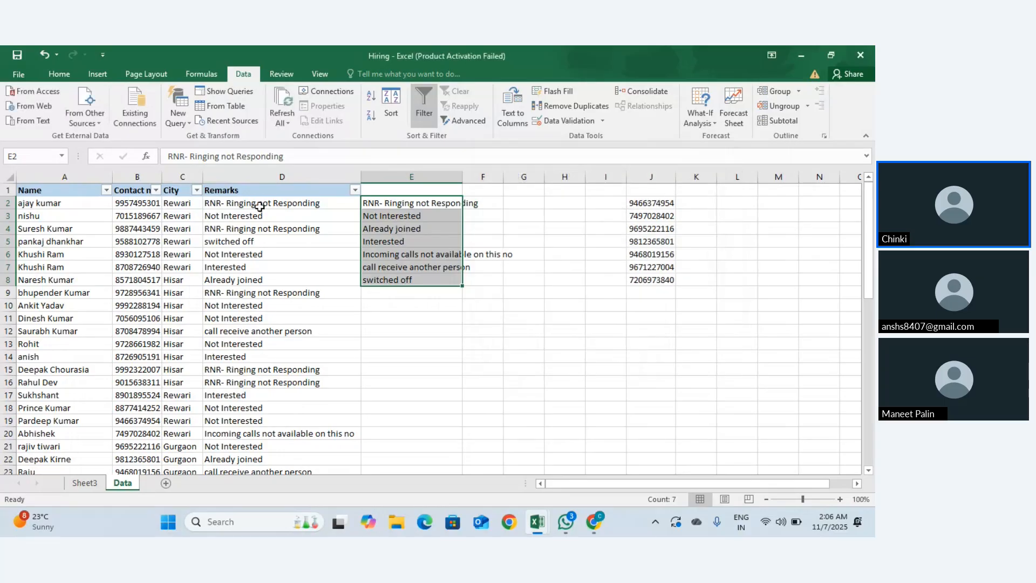
pyautogui.click(296, 203)
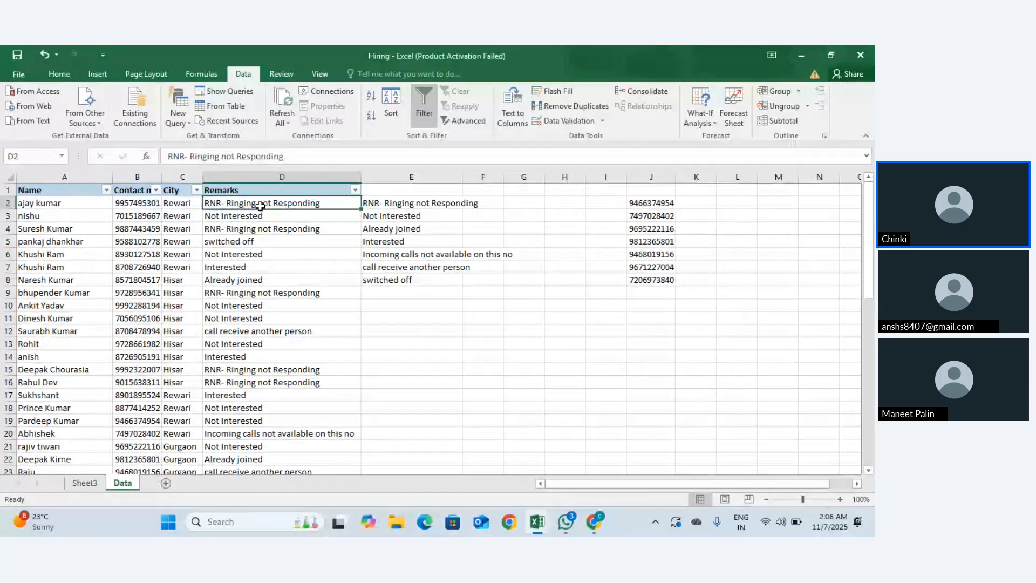
# Step: Add a D2 input message with title 'INterested' and message text 'RNR'
pyautogui.click(603, 120)
pyautogui.click(598, 138)
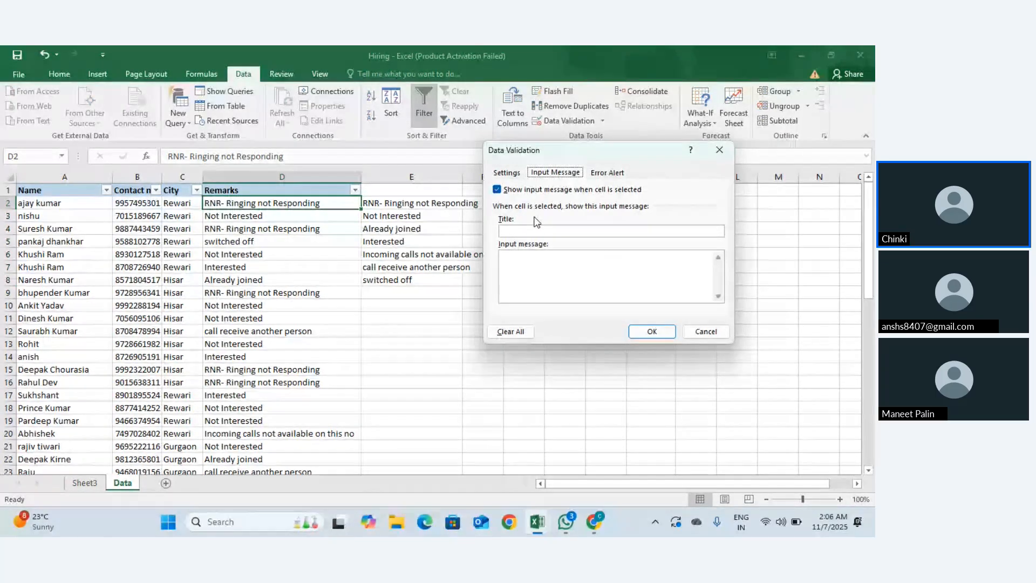
pyautogui.click(517, 234)
pyautogui.click(568, 172)
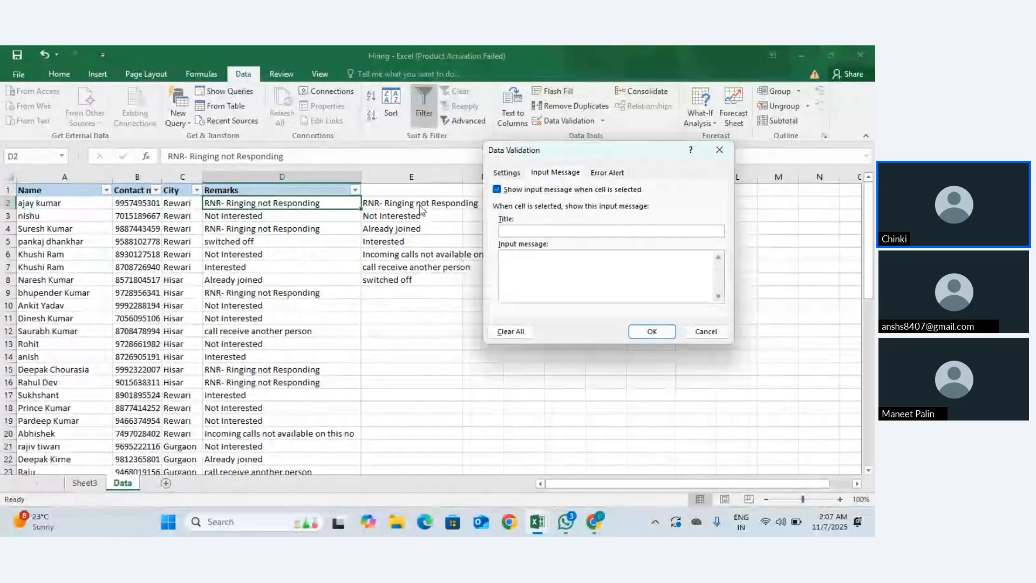
pyautogui.click(535, 265)
pyautogui.write('RNR')
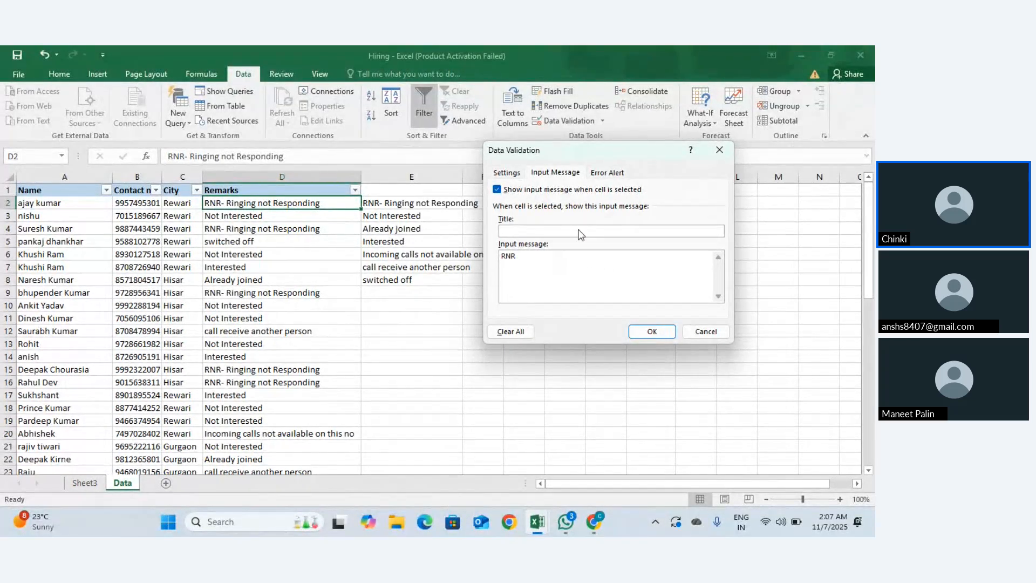
pyautogui.write('IN')
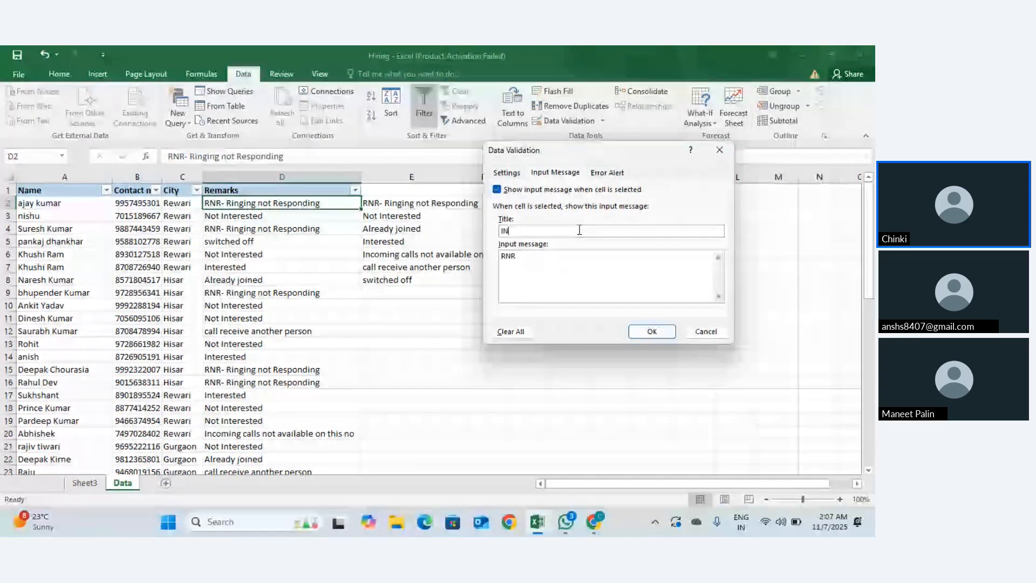
pyautogui.write('terested')
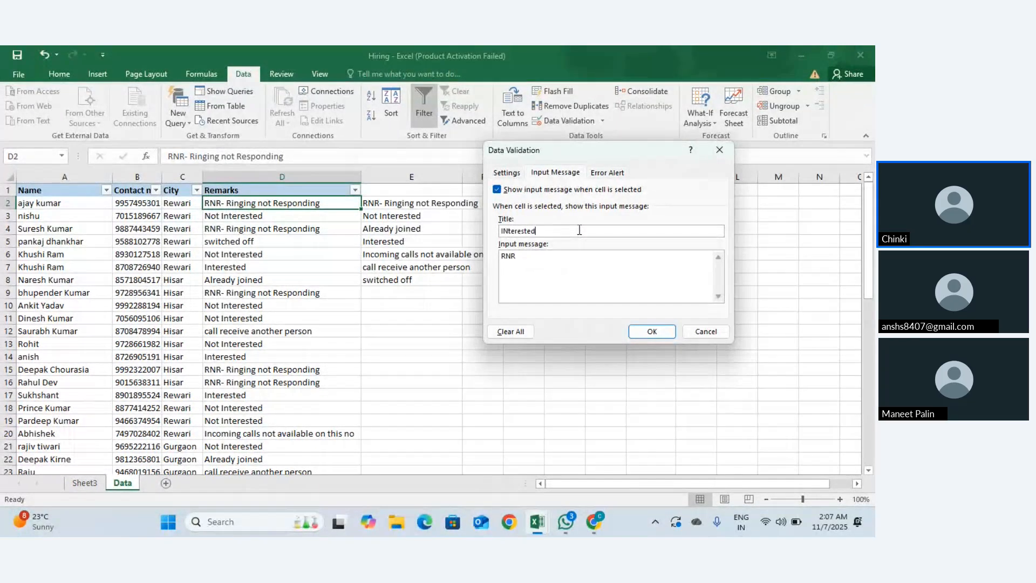
pyautogui.click(659, 333)
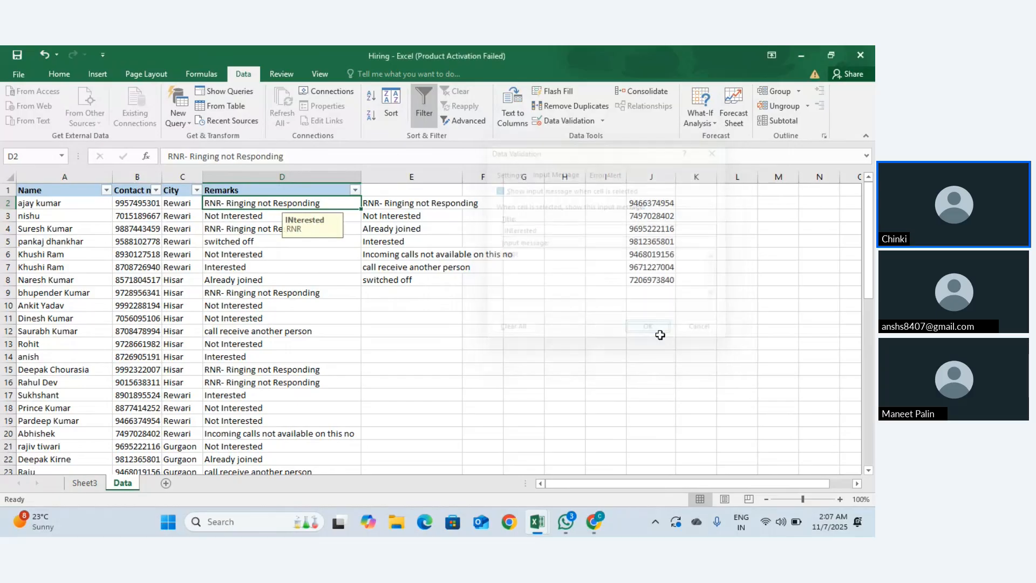
# Step: Return to D2 to see its input message, enter a test value, then undo it
pyautogui.click(386, 238)
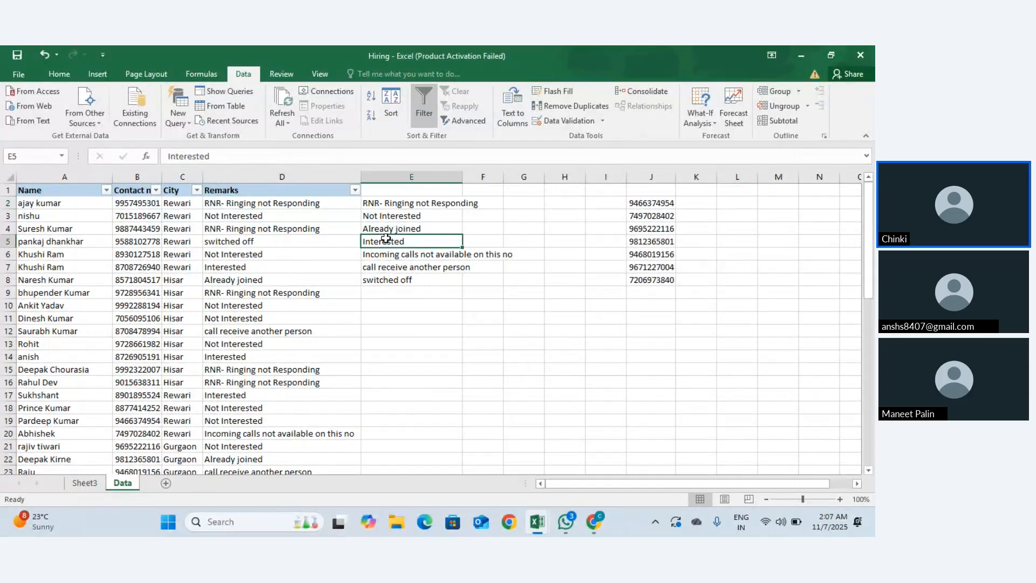
pyautogui.press('Up')
pyautogui.press('Left')
pyautogui.press('Up')
pyautogui.press('Up')
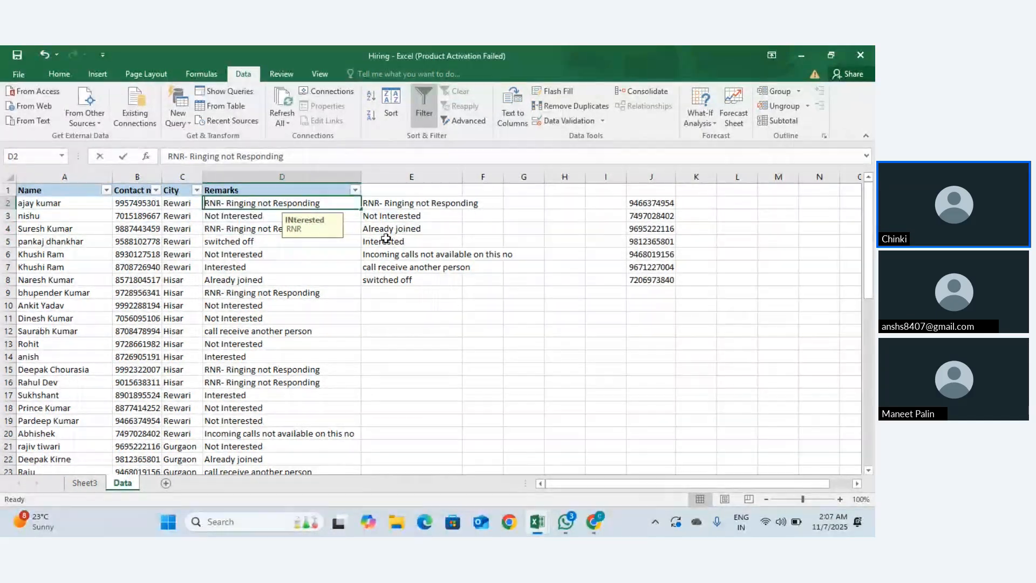
pyautogui.write('h')
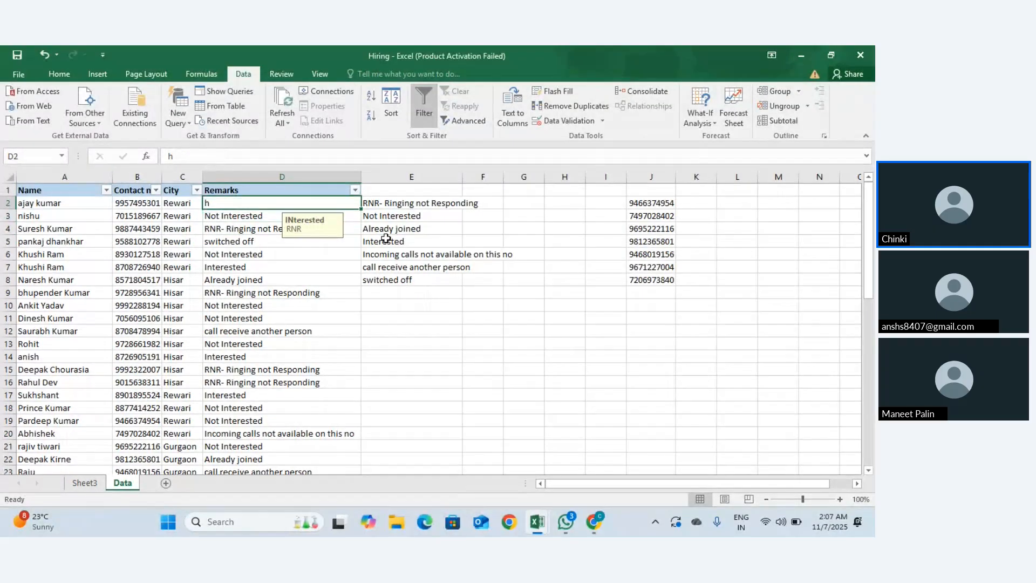
pyautogui.press('BackSpace')
pyautogui.write('i')
pyautogui.press('Return')
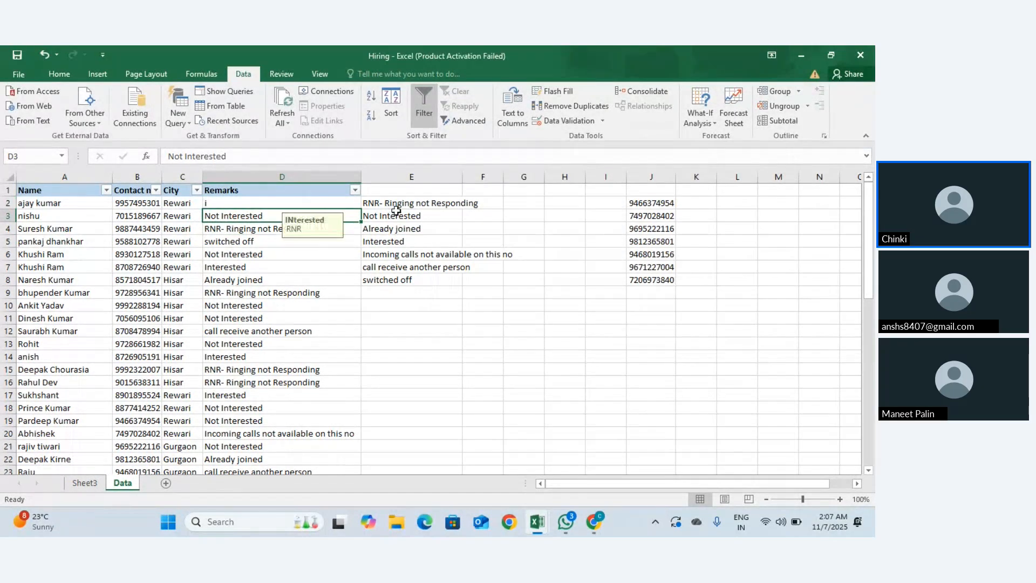
pyautogui.press('Up')
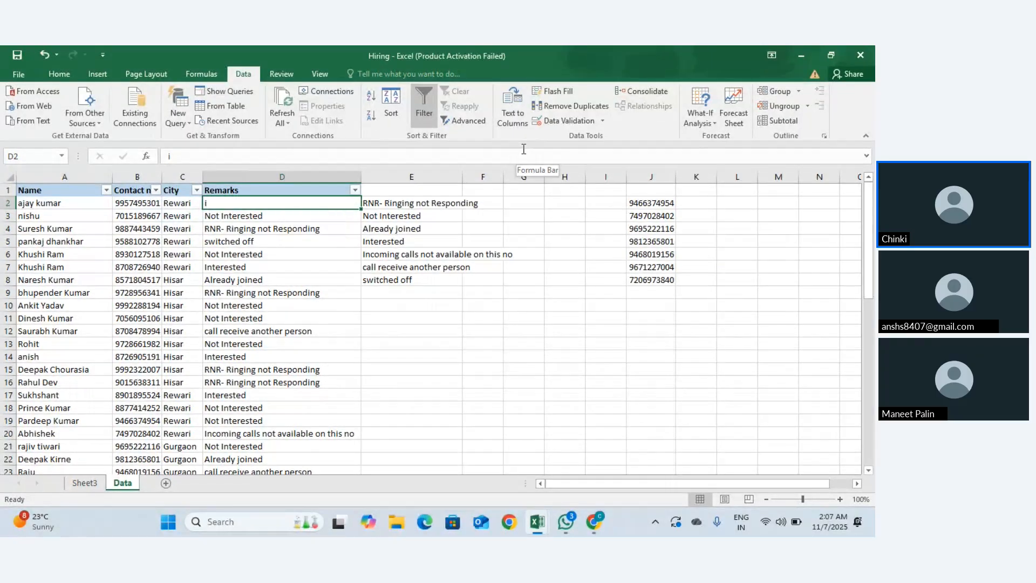
pyautogui.hotkey('ctrl', 'z')
pyautogui.hotkey('ctrl', 'z')
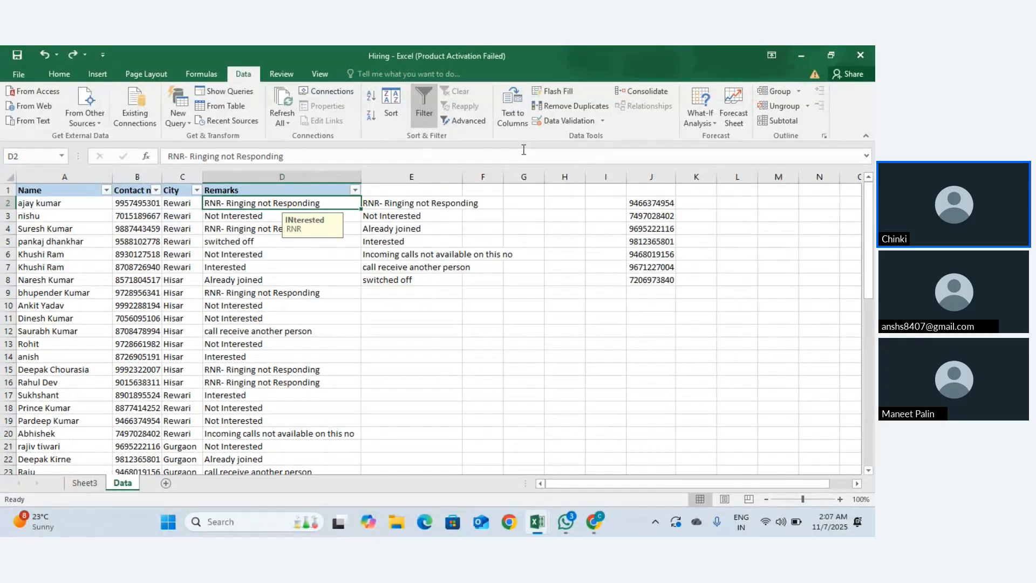
# Step: Reopen D2's Data Validation, close it unchanged, and show all open windows
pyautogui.click(603, 122)
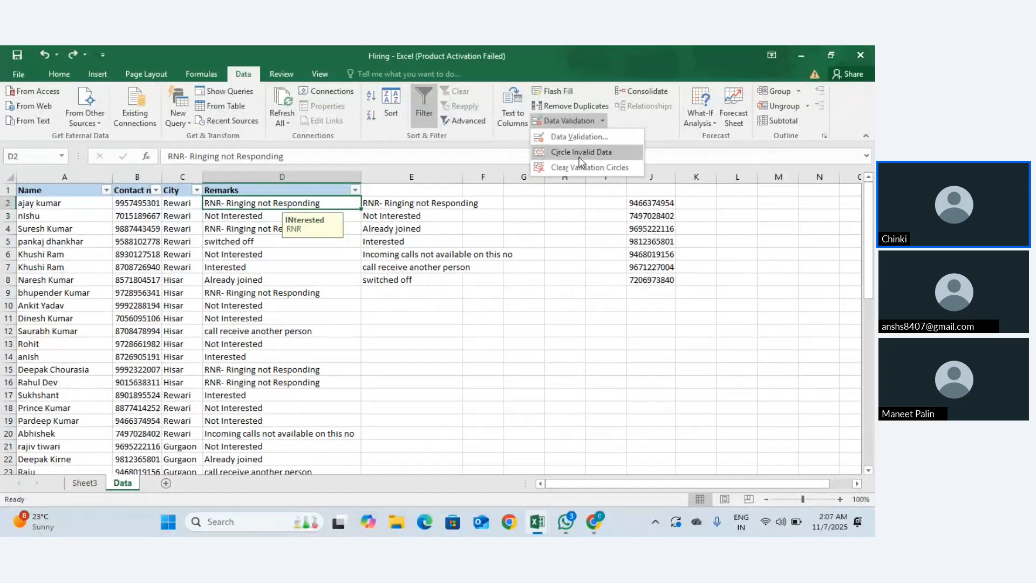
pyautogui.click(571, 135)
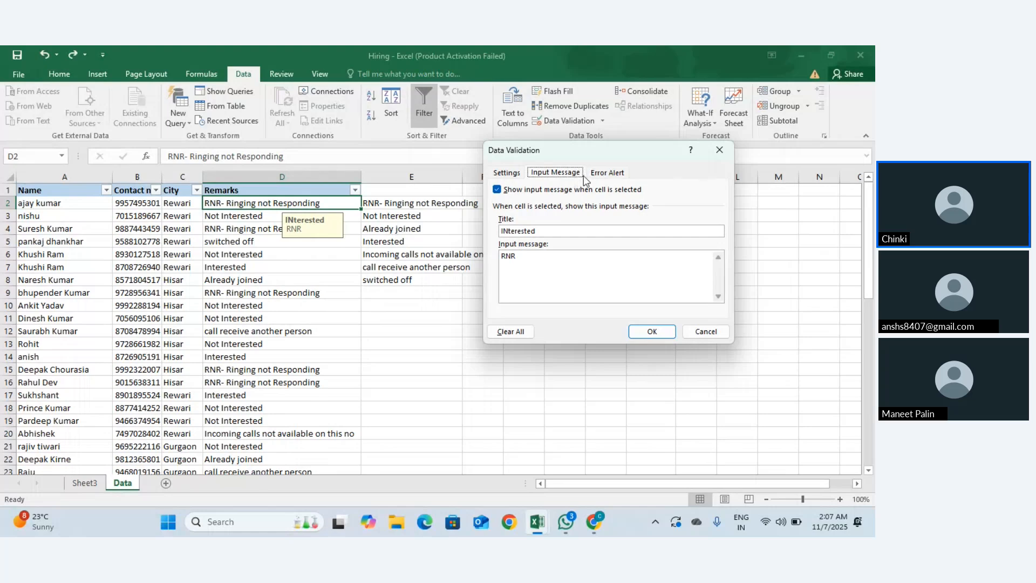
pyautogui.click(720, 150)
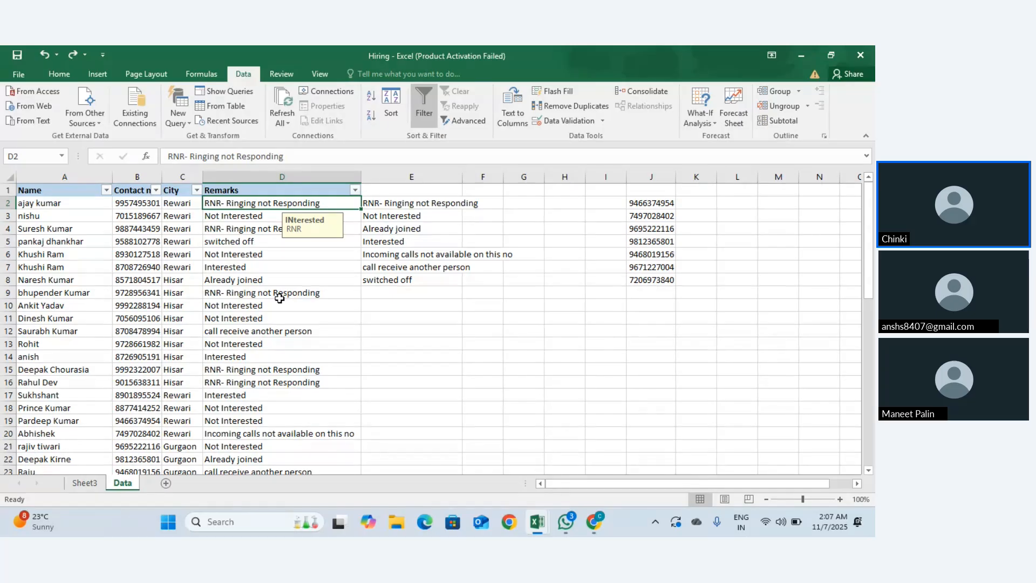
pyautogui.press('super+Tab')
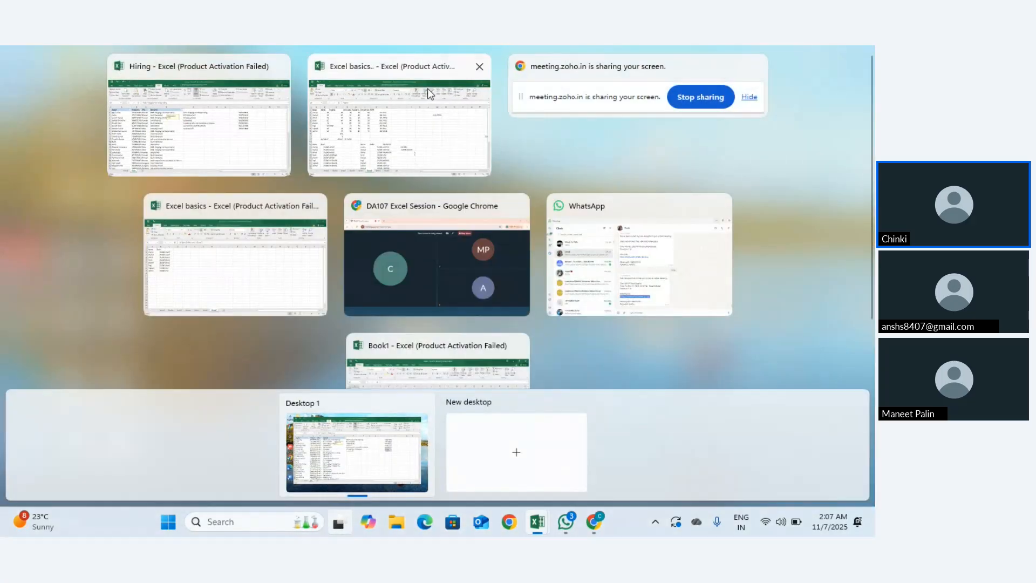
# Step: Minimize the Excel workbooks and launch Google Chrome with the first profile
pyautogui.press('Escape')
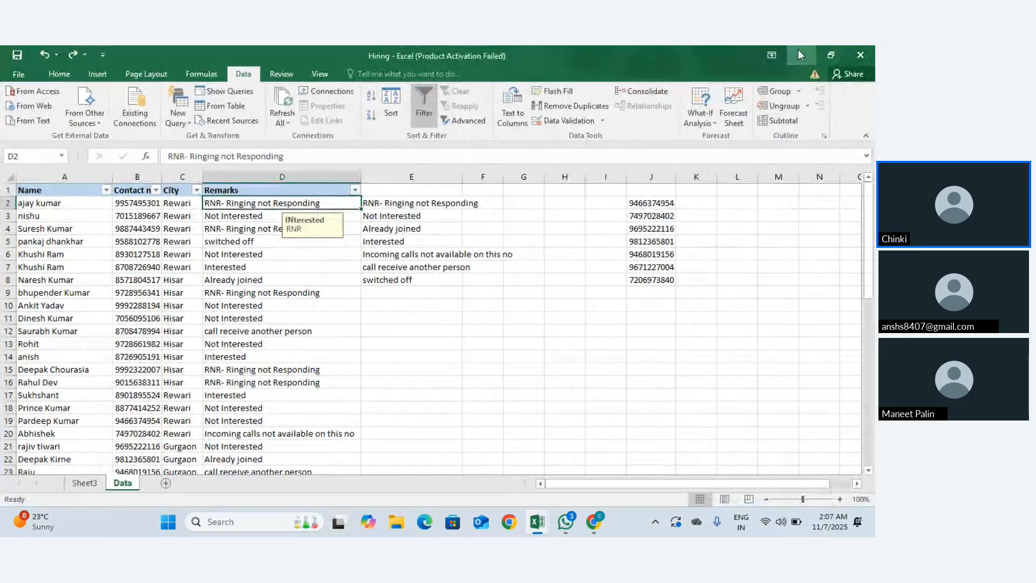
pyautogui.click(798, 51)
pyautogui.click(798, 51)
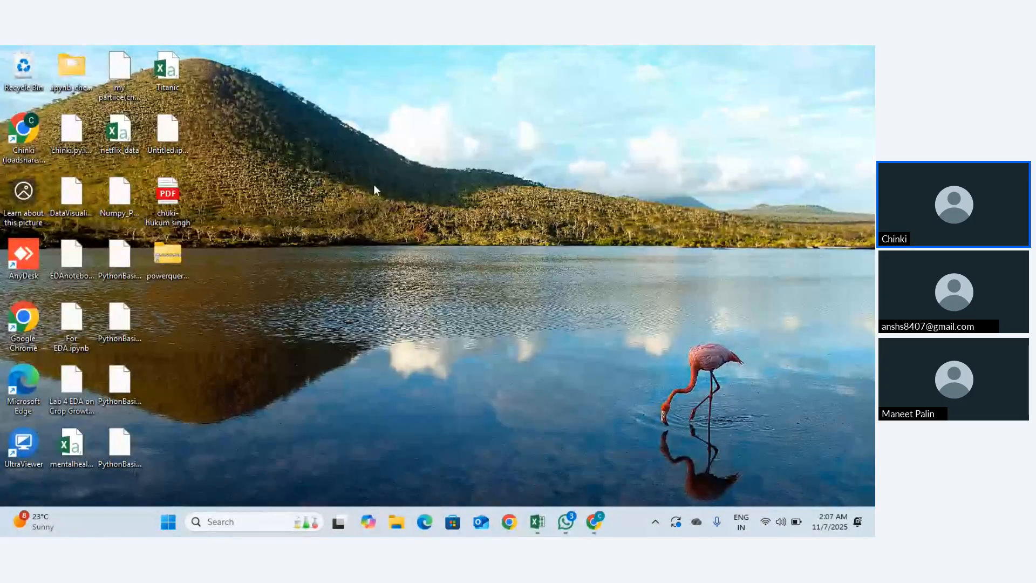
pyautogui.doubleClick(23, 324)
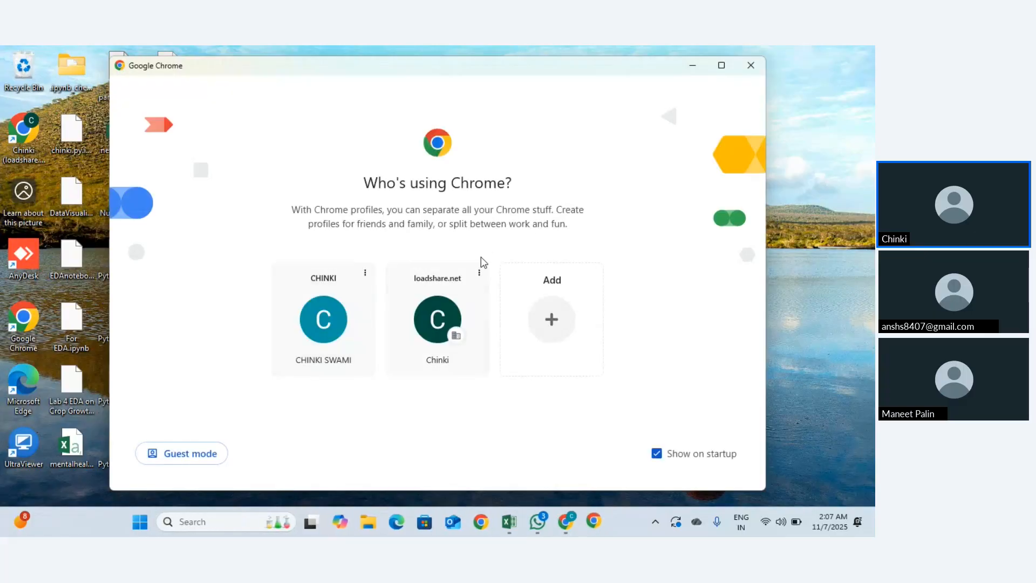
pyautogui.click(324, 318)
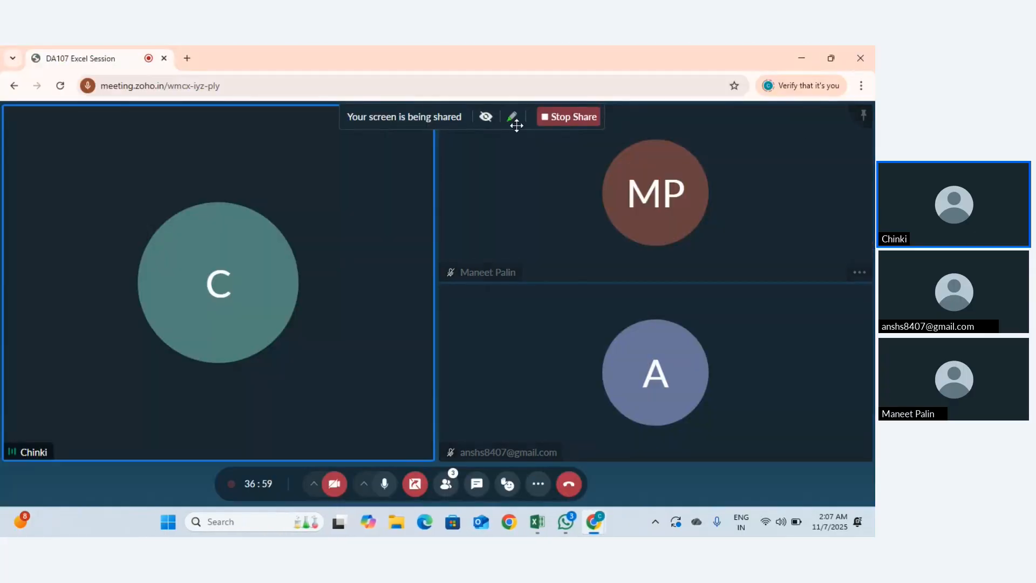
# Step: In a new tab, go to Google Sheets and open the 'For my trial' spreadsheet
pyautogui.click(189, 59)
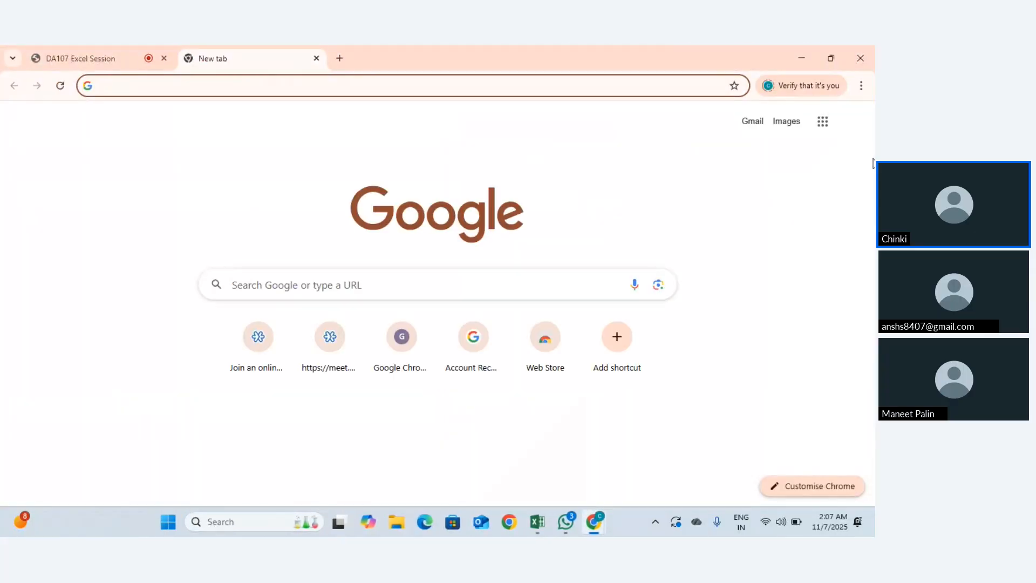
pyautogui.click(823, 121)
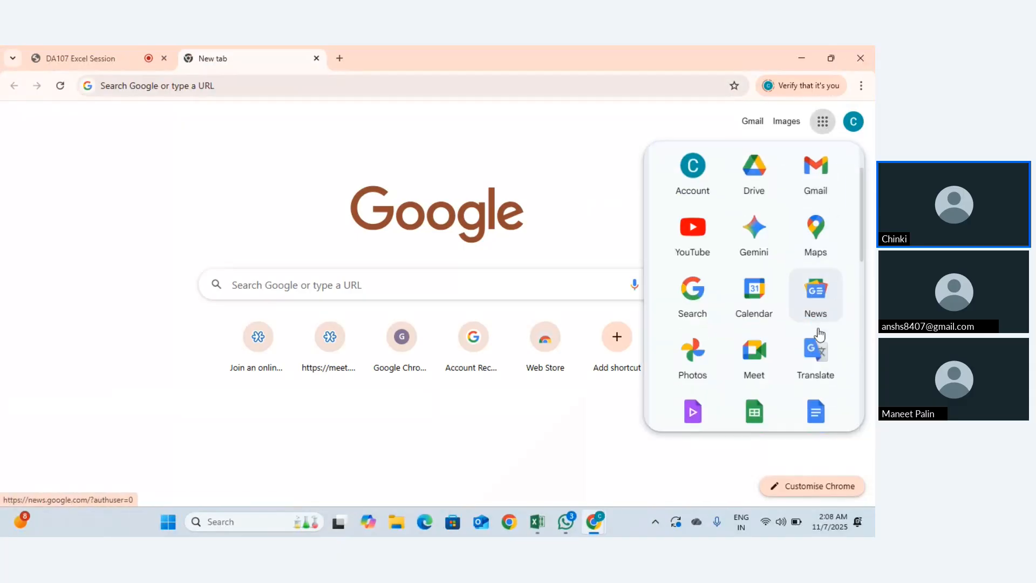
pyautogui.scroll(-1, 799, 351)
pyautogui.click(737, 399)
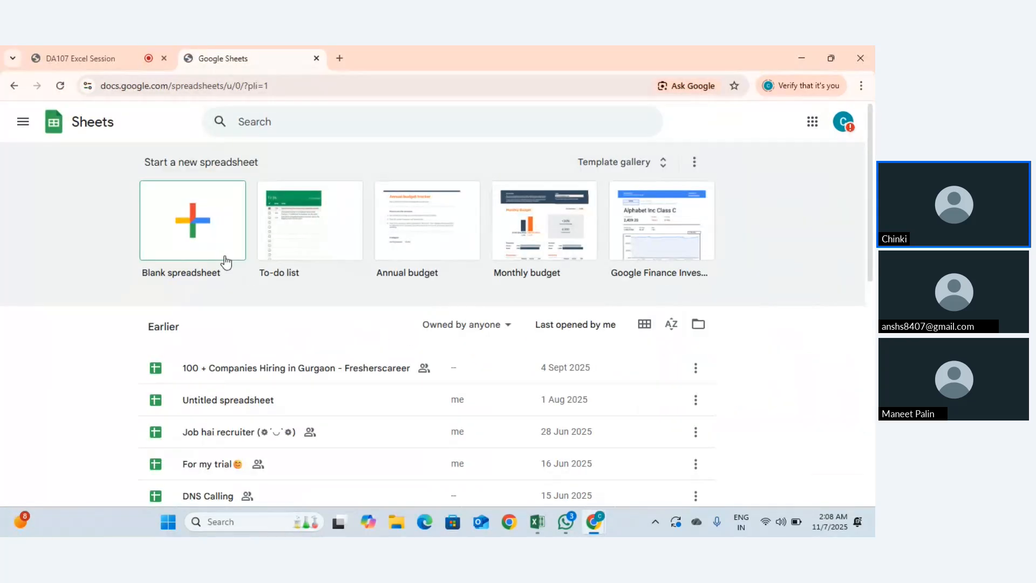
pyautogui.scroll(-2, 289, 373)
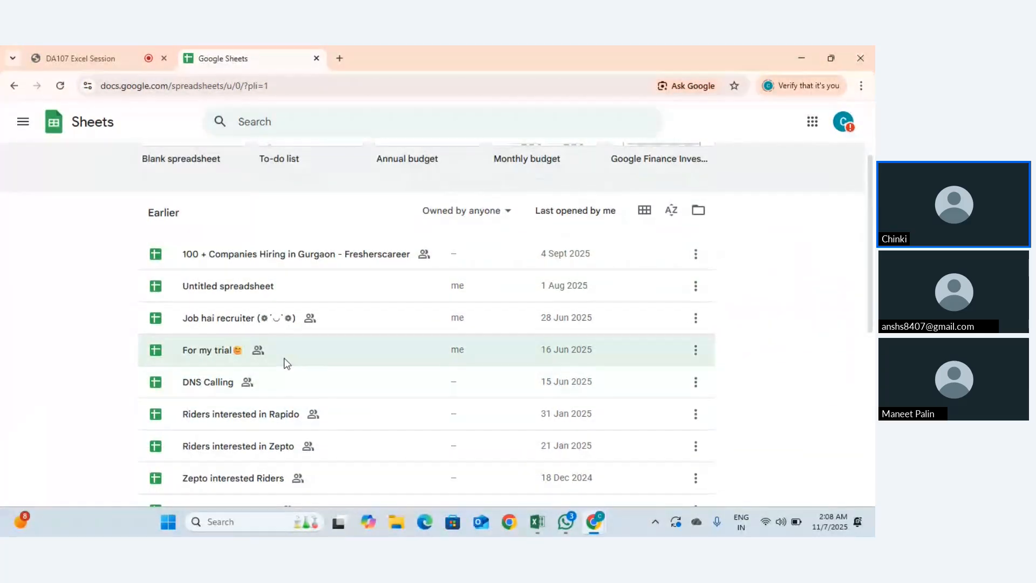
pyautogui.click(286, 363)
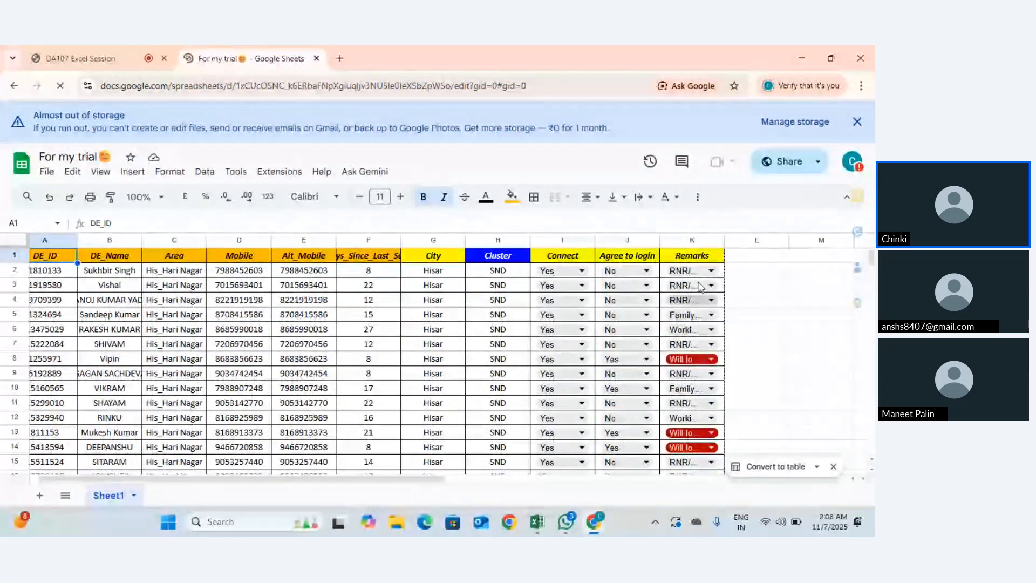
pyautogui.click(701, 273)
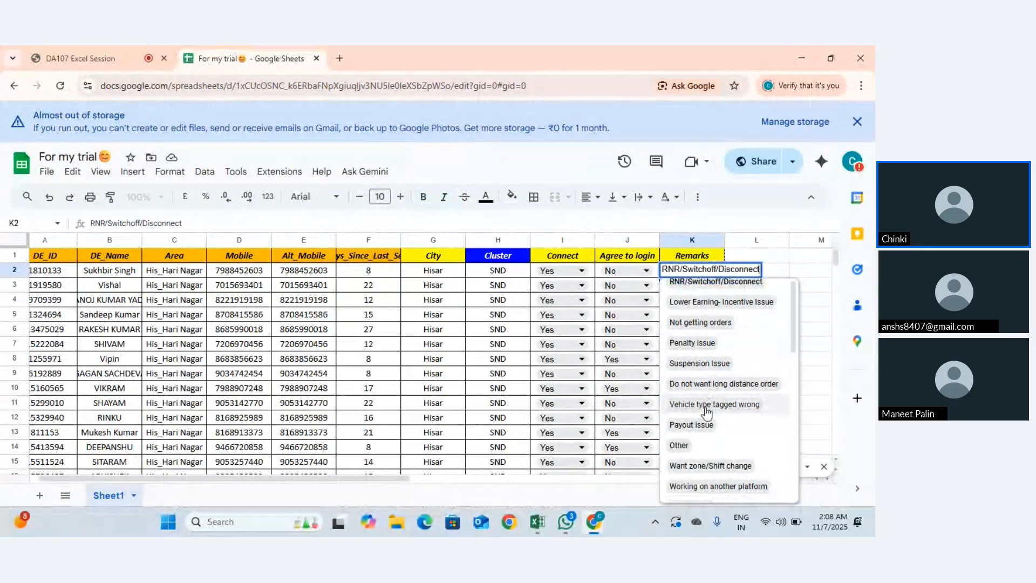
pyautogui.scroll(-5, 708, 405)
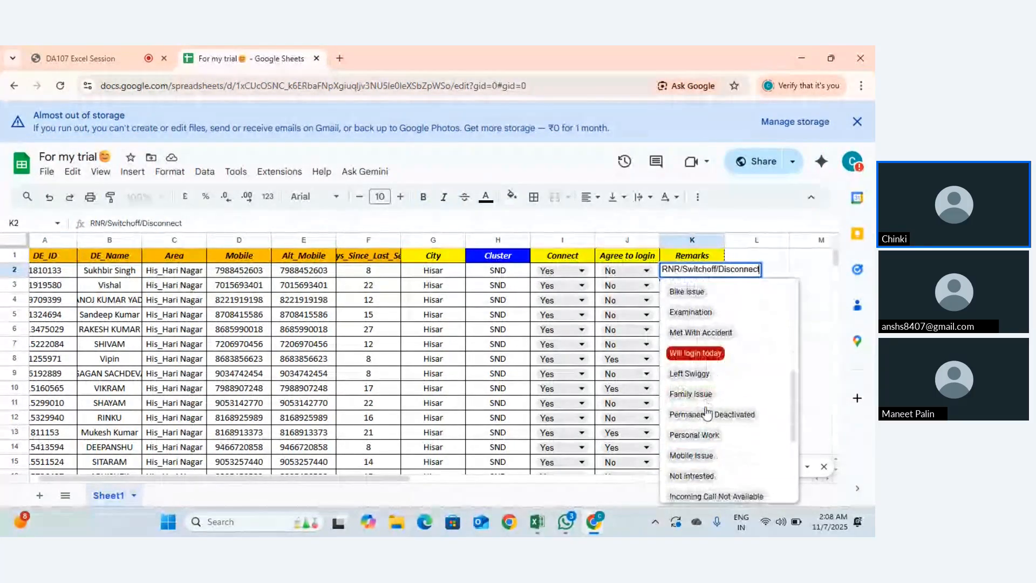
pyautogui.scroll(-4, 706, 413)
pyautogui.press('Escape')
pyautogui.write('hdgvsha')
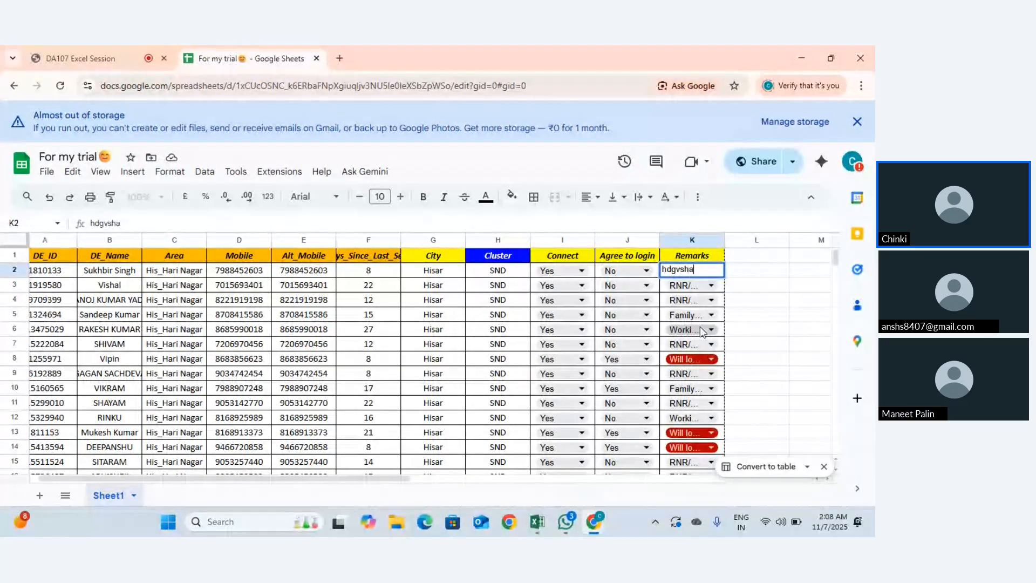
pyautogui.press('Return')
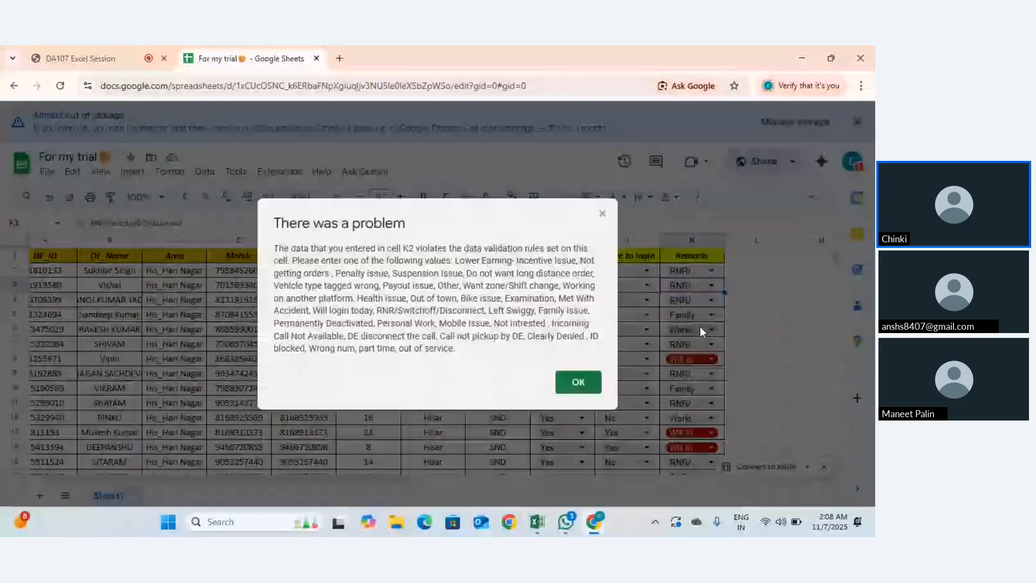
pyautogui.click(579, 383)
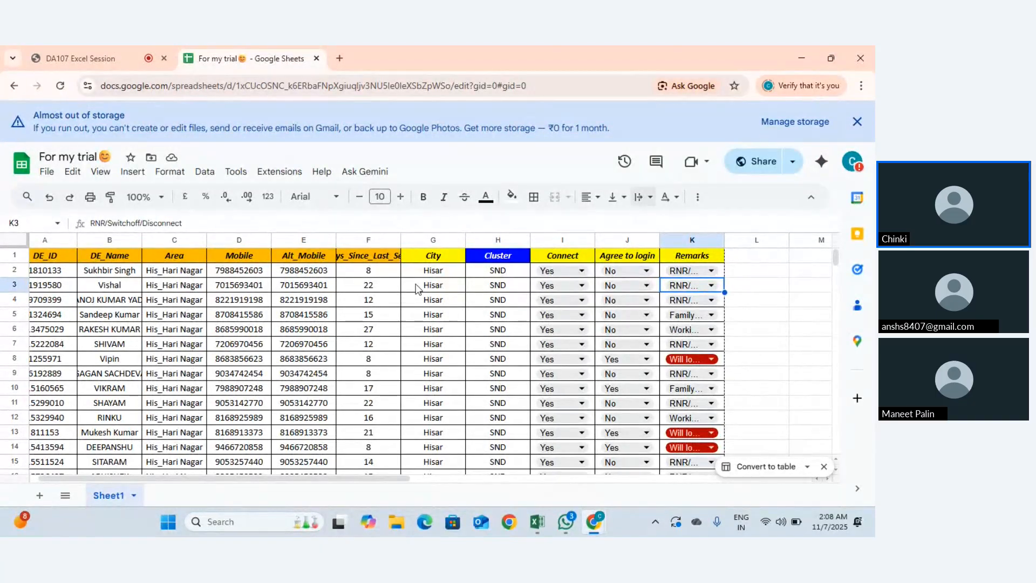
pyautogui.hotkey('alt', 'Tab')
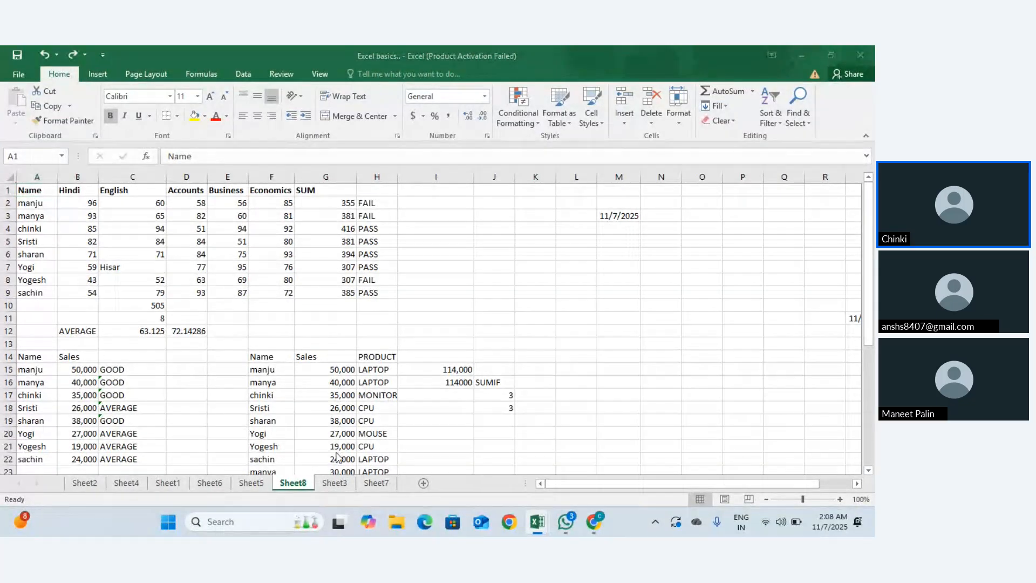
pyautogui.hotkey('alt', 'Tab')
pyautogui.scroll(-2, 381, 334)
pyautogui.scroll(2, 373, 309)
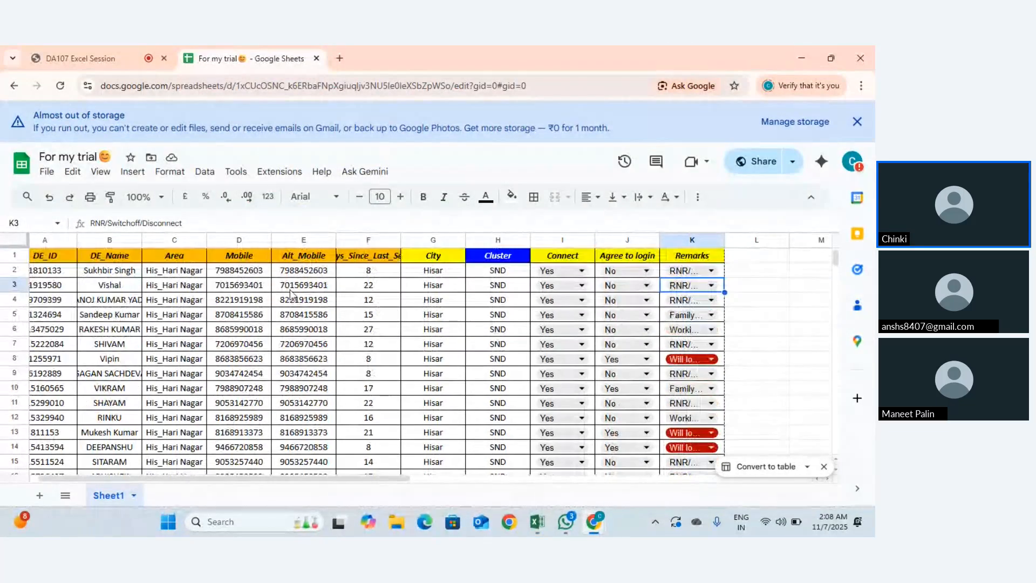
pyautogui.hscroll(-1, 159, 271)
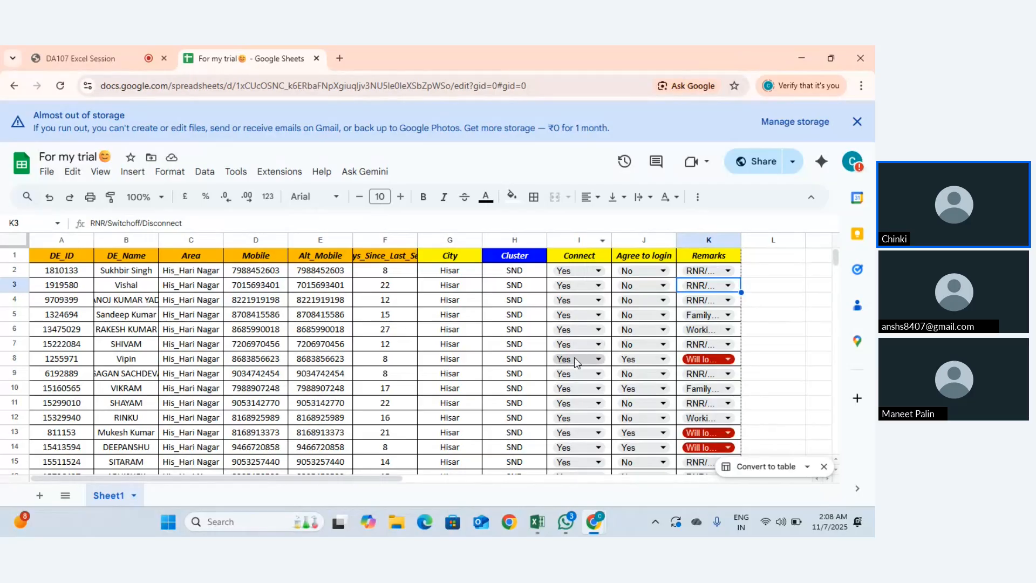
# Step: View the Connect dropdown options for I2 and close them without changing the value
pyautogui.click(589, 274)
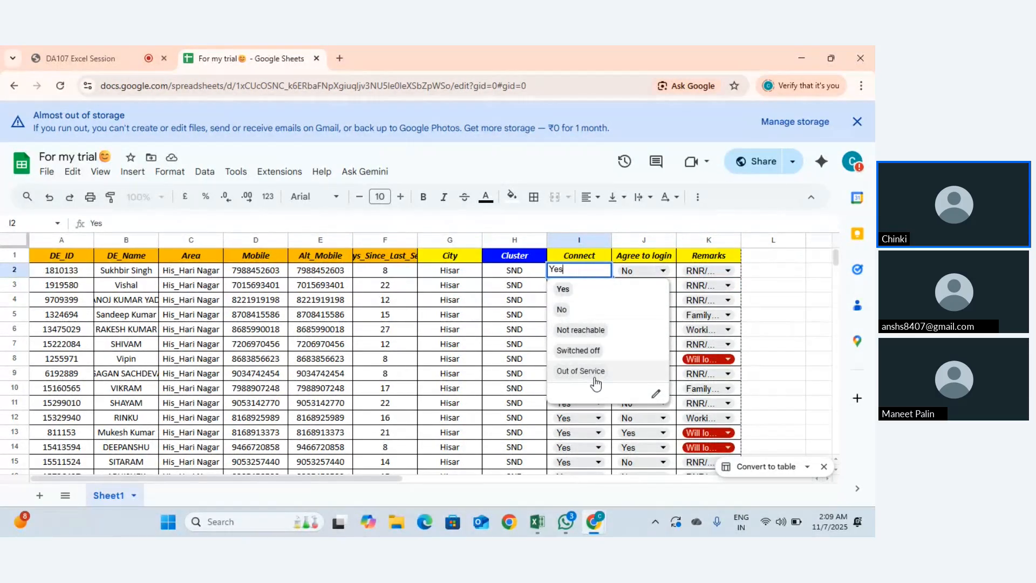
pyautogui.click(567, 260)
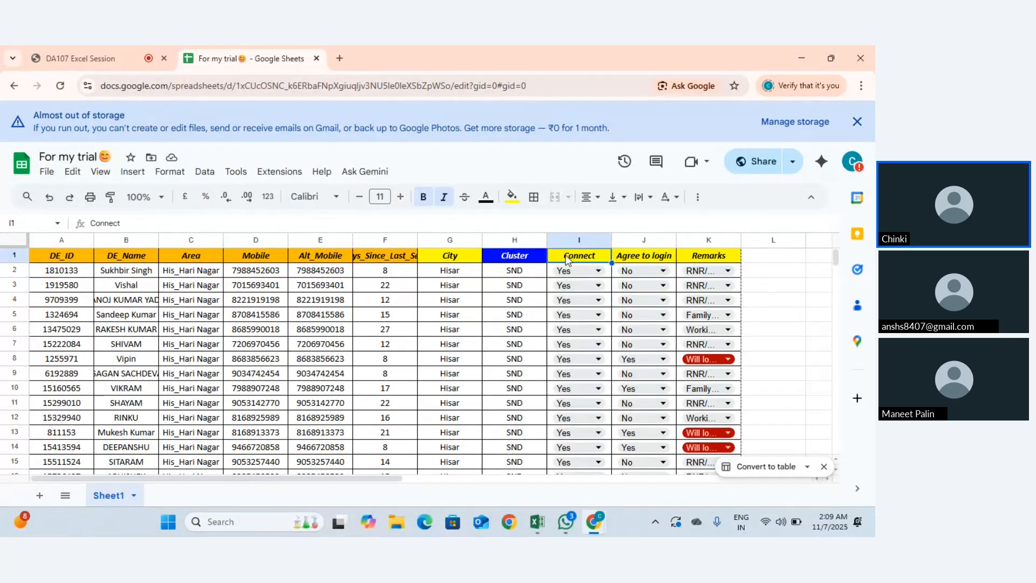
pyautogui.press('Down')
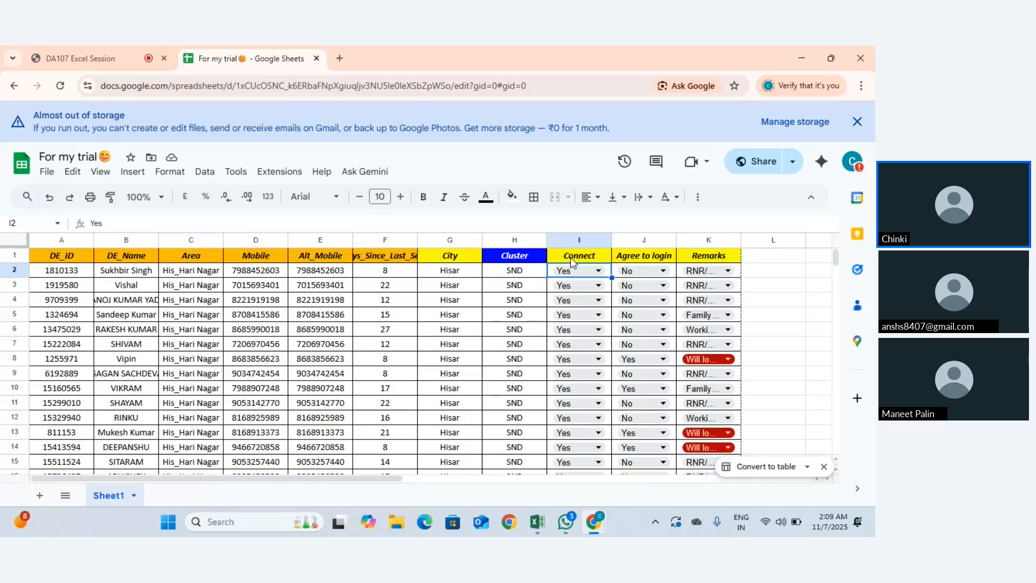
pyautogui.click(573, 269)
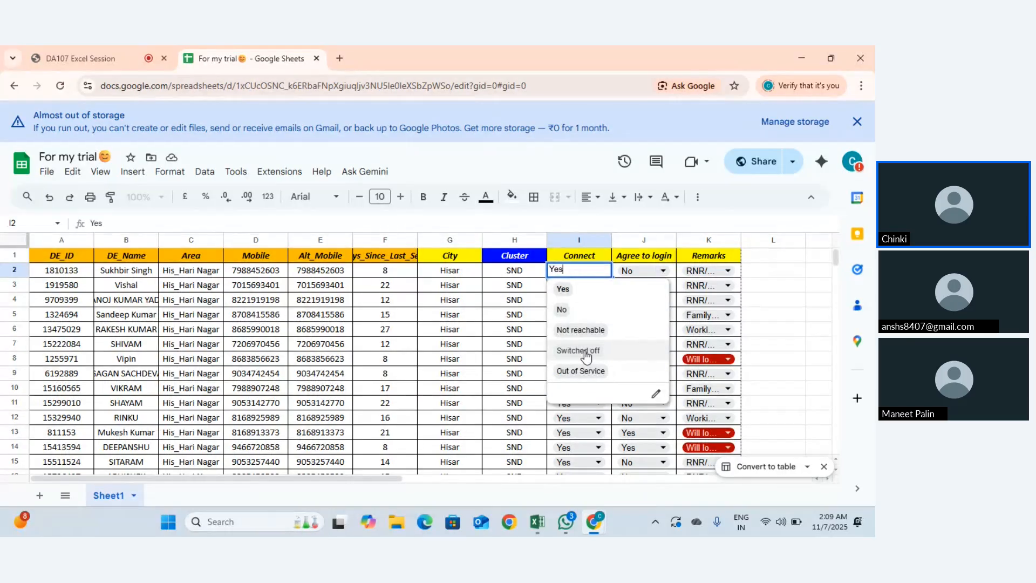
pyautogui.press('Escape')
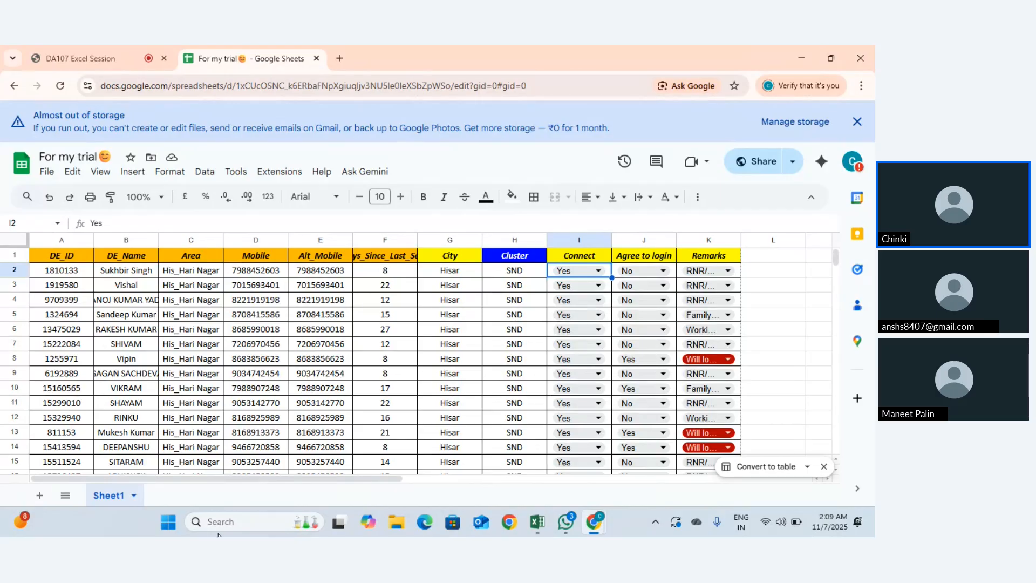
# Step: Enter 'inc' in I2, dismiss the rejection error, and switch back to Excel
pyautogui.write('inc')
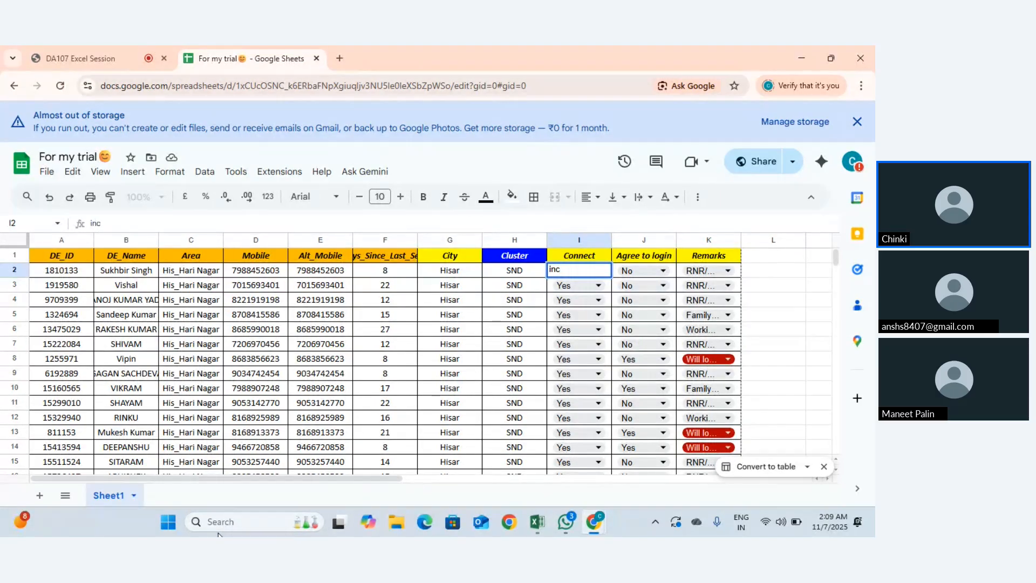
pyautogui.press('Return')
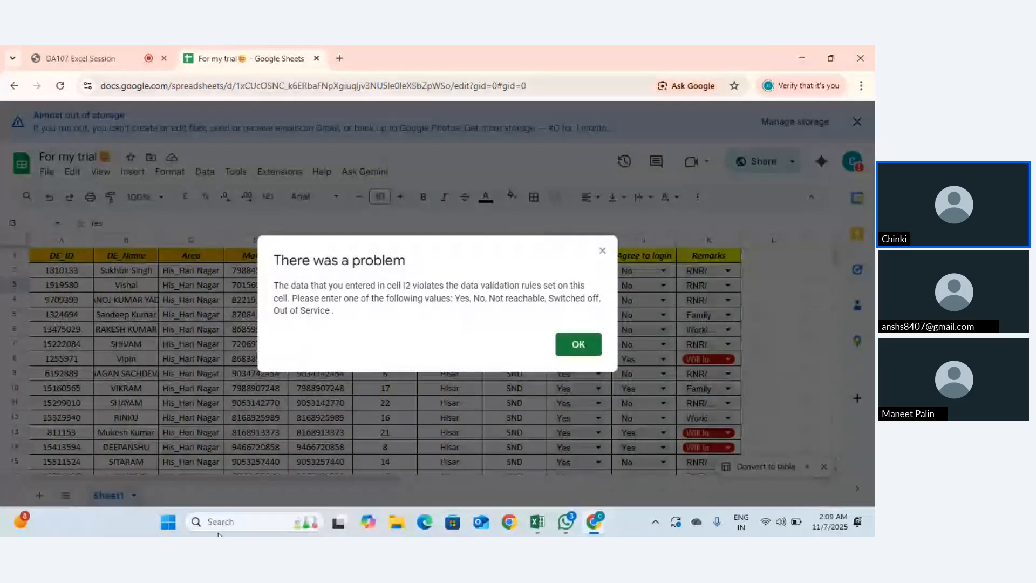
pyautogui.press('Return')
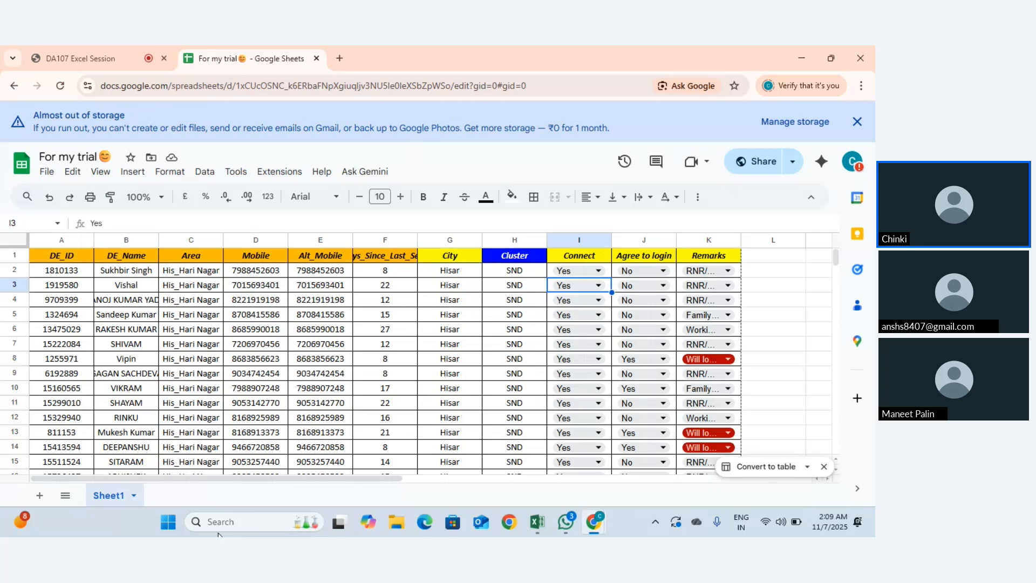
pyautogui.scroll(-5, 374, 442)
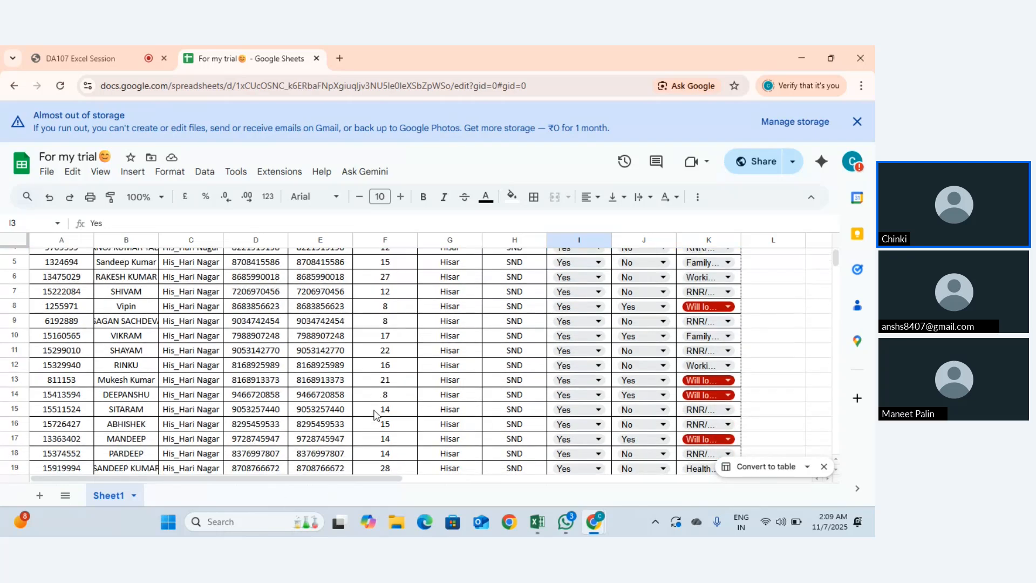
pyautogui.scroll(5, 374, 416)
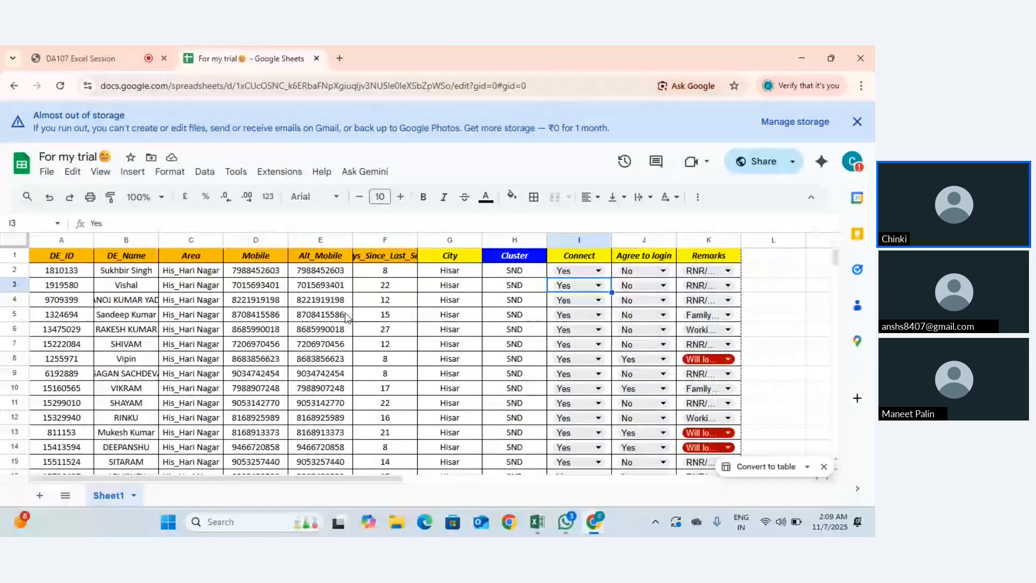
pyautogui.hotkey('alt', 'Tab')
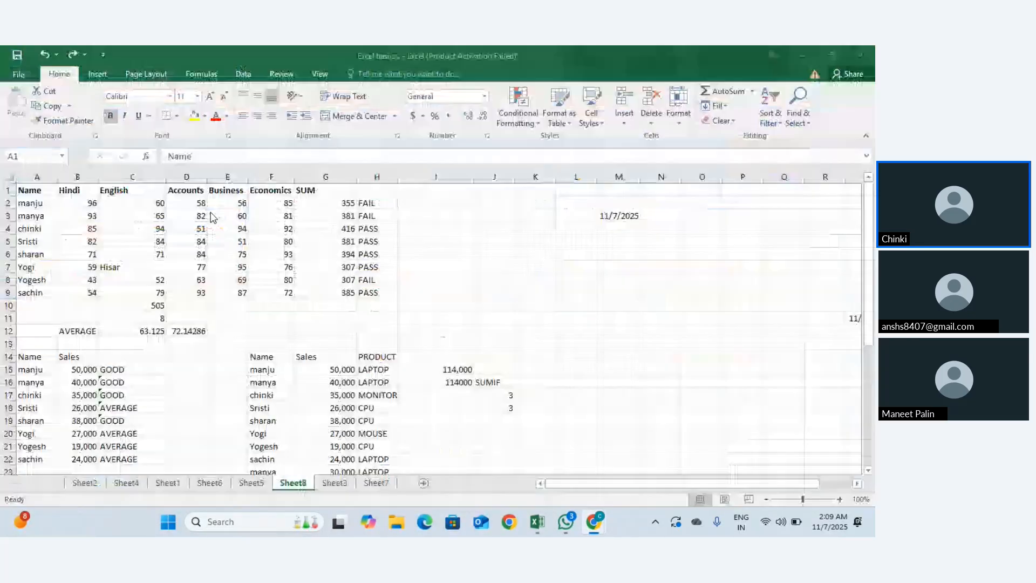
# Step: Select H2 and review its Data Validation Error Alert (Stop style) and Input Message tabs
pyautogui.scroll(1, 397, 281)
pyautogui.click(373, 206)
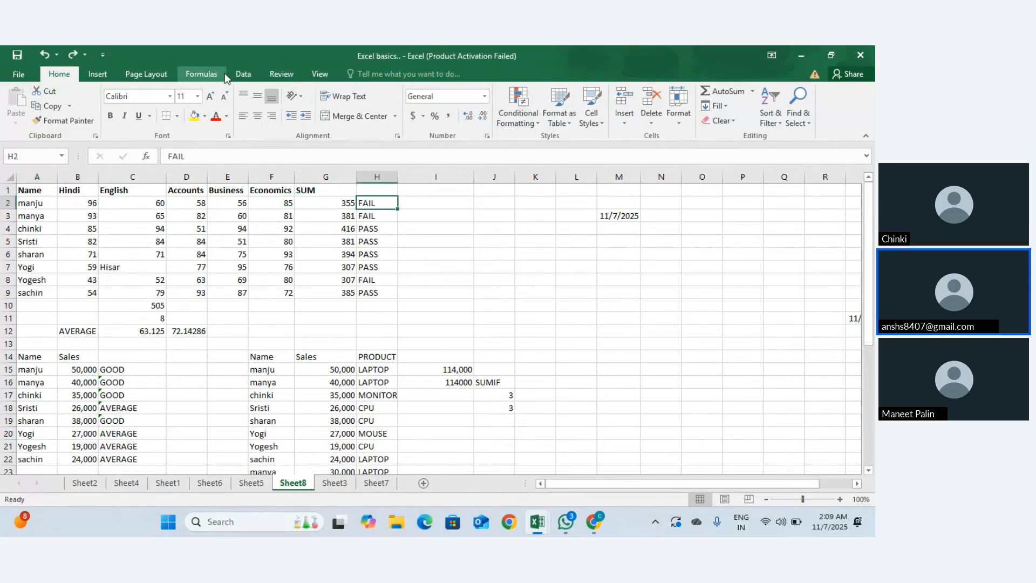
pyautogui.click(244, 74)
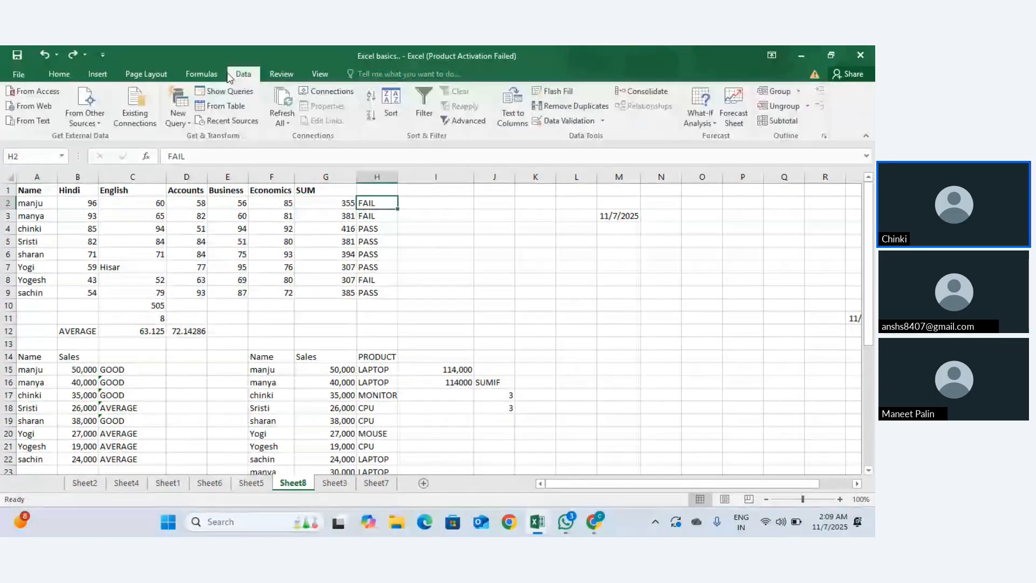
pyautogui.click(563, 121)
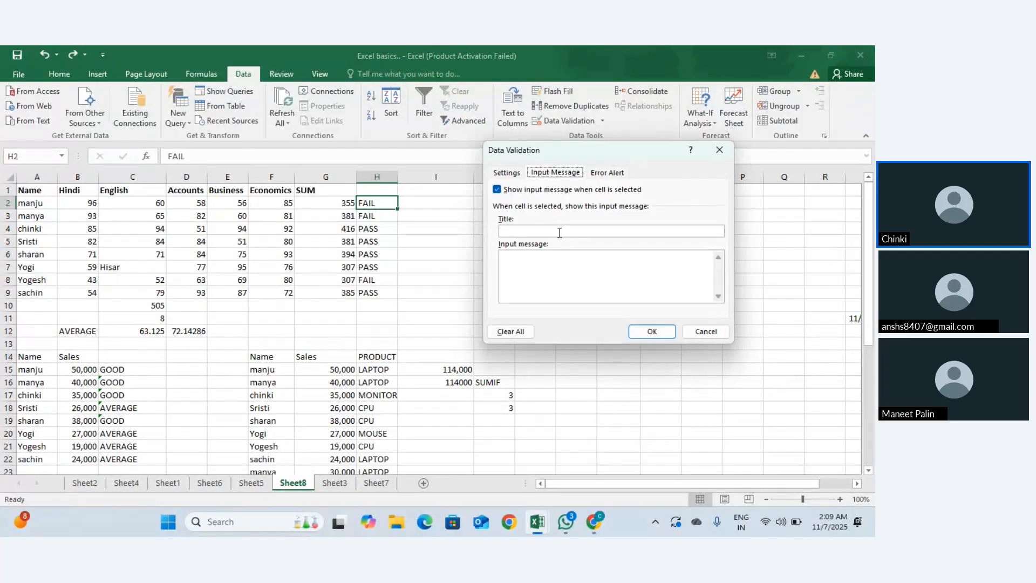
pyautogui.click(613, 174)
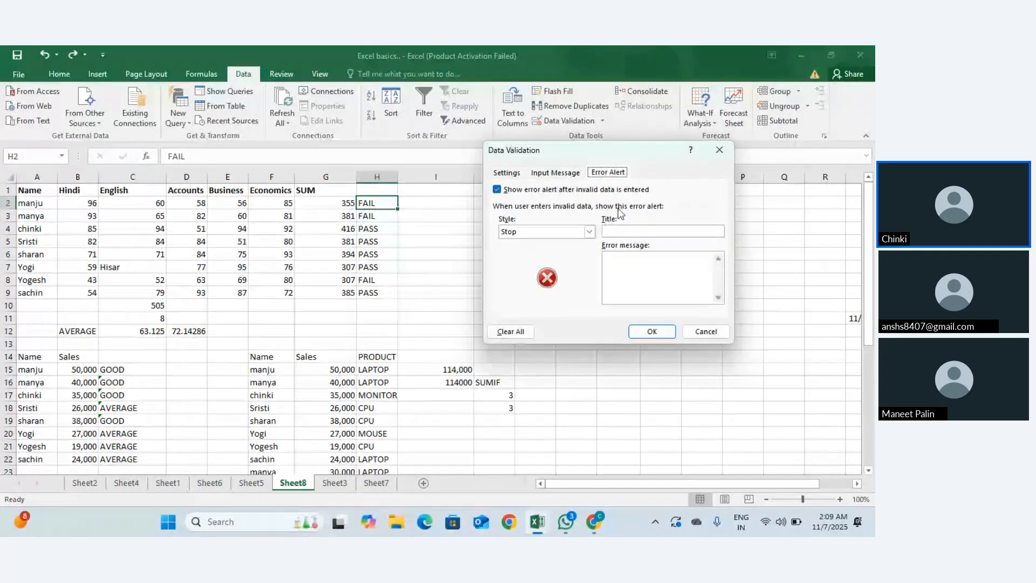
pyautogui.click(616, 258)
pyautogui.click(589, 232)
pyautogui.click(589, 232)
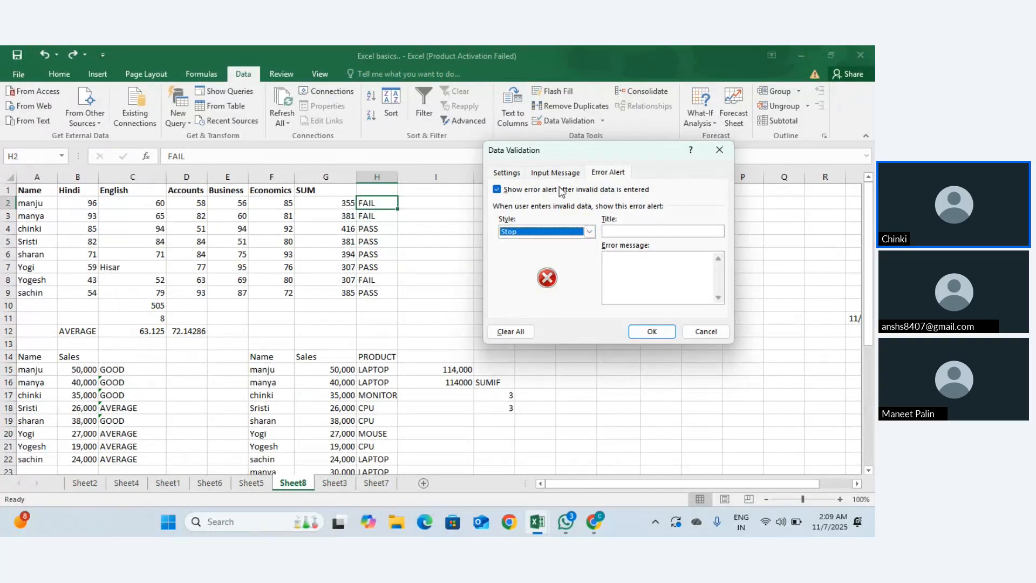
pyautogui.click(556, 172)
pyautogui.click(503, 173)
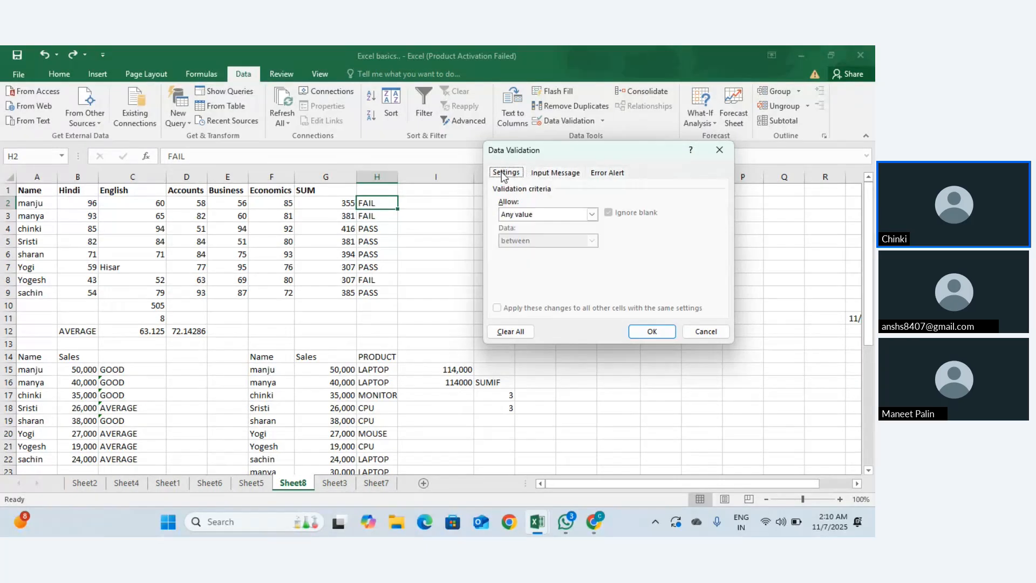
# Step: Try the Custom allow type, then revert H2's validation to Any value
pyautogui.click(594, 215)
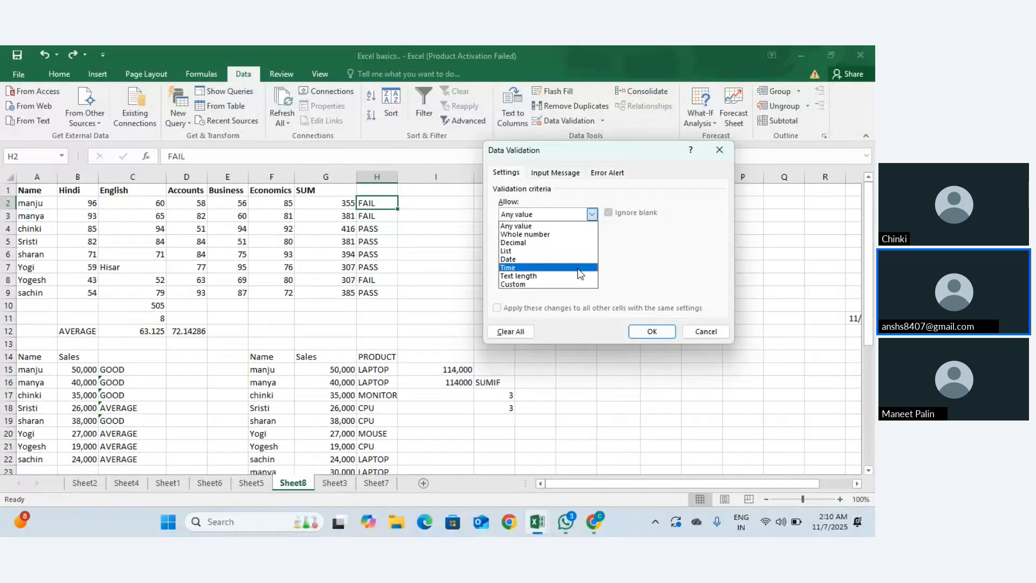
pyautogui.click(574, 283)
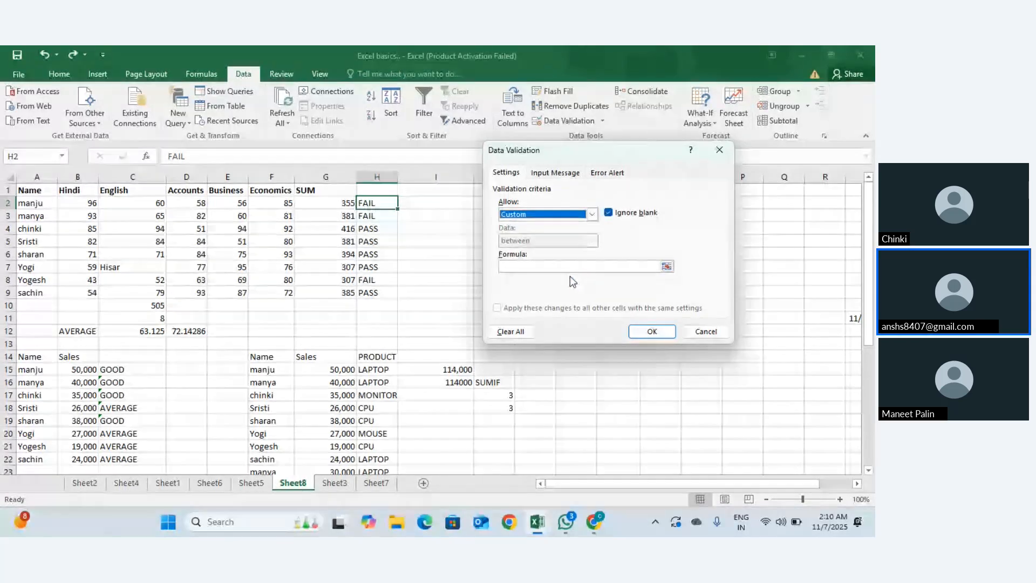
pyautogui.click(568, 271)
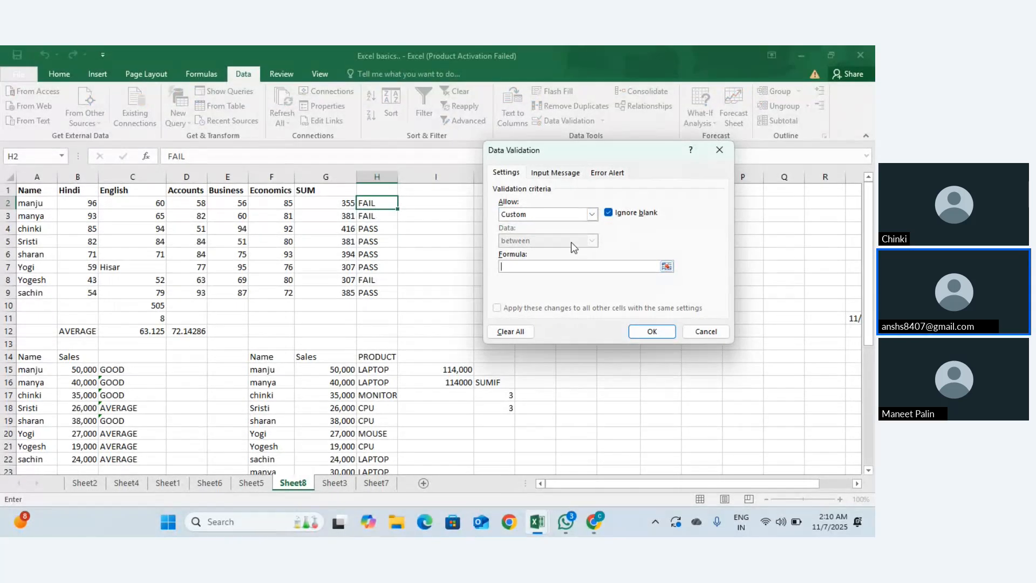
pyautogui.click(592, 215)
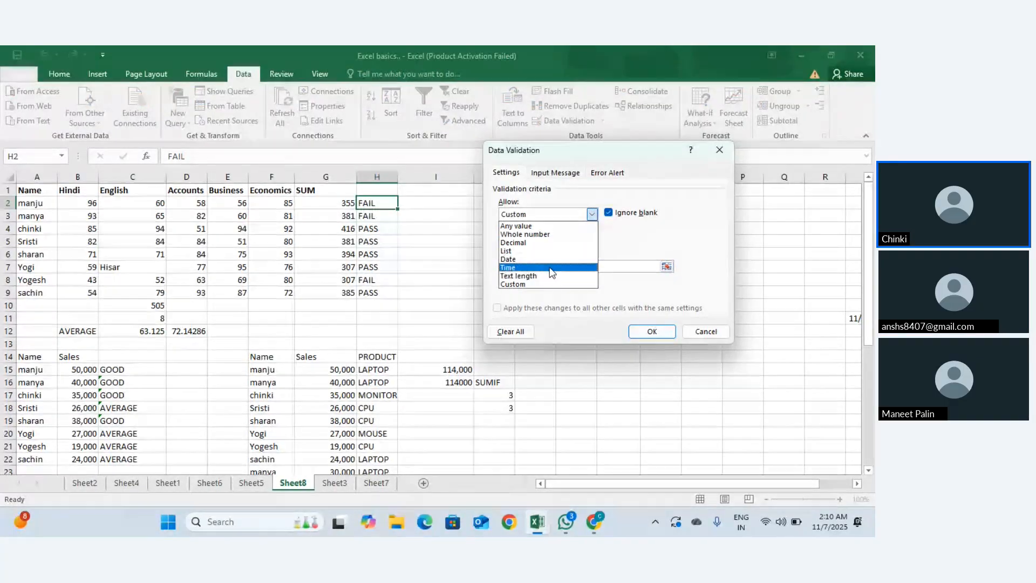
pyautogui.click(537, 226)
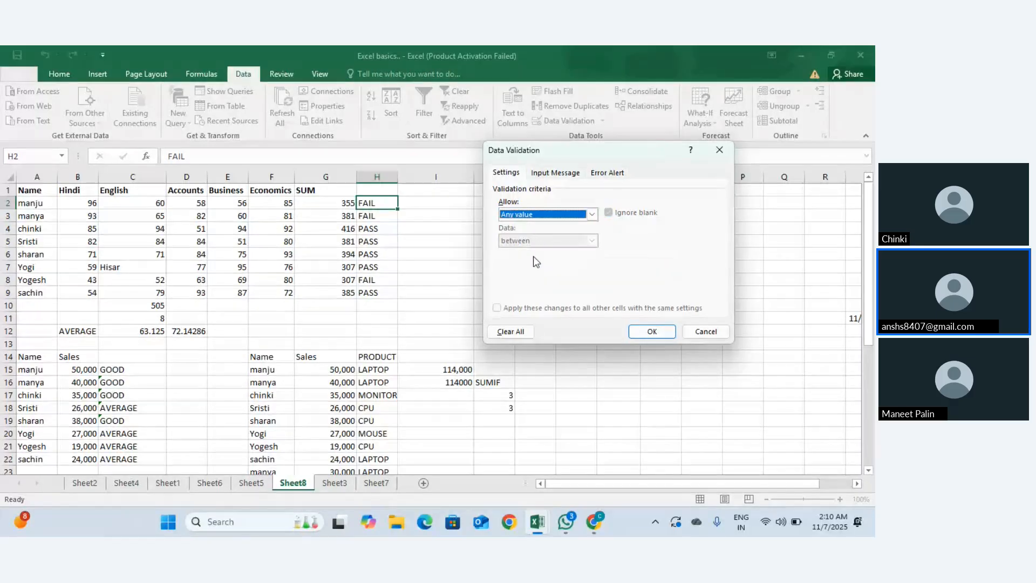
pyautogui.click(540, 173)
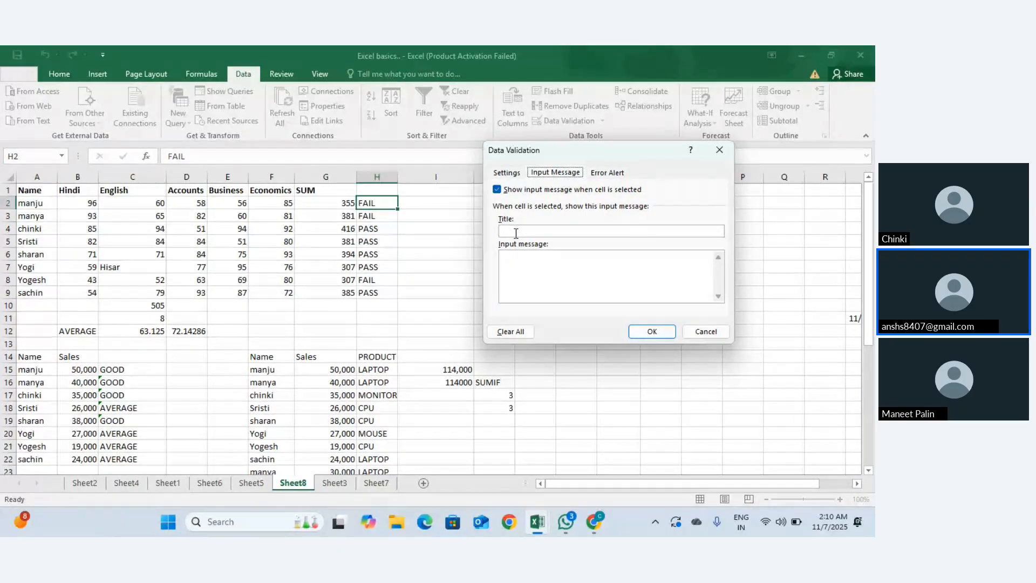
pyautogui.click(514, 173)
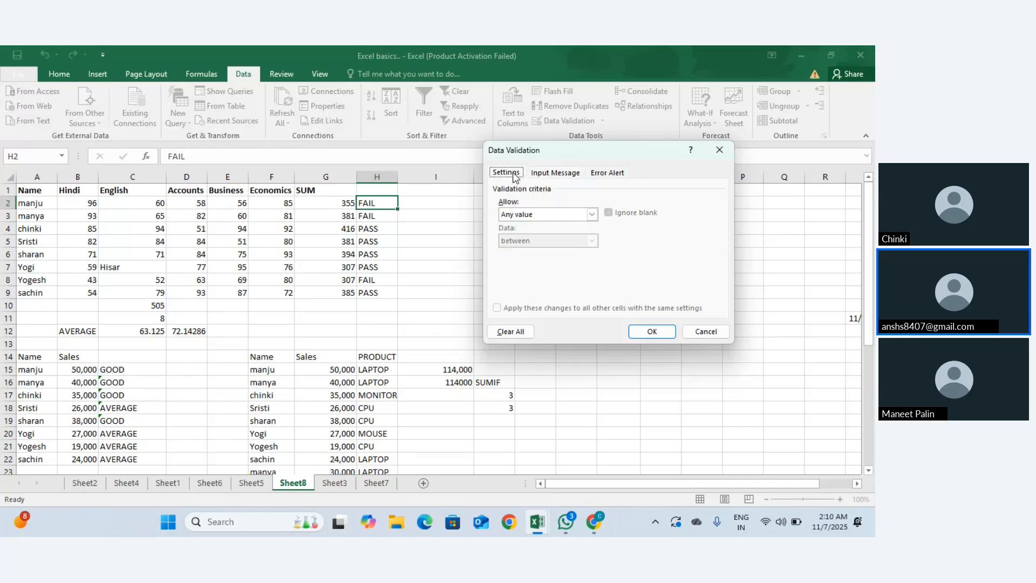
# Step: Set H2's validation to Custom with formula 'Fail, Pass' and confirm
pyautogui.click(591, 215)
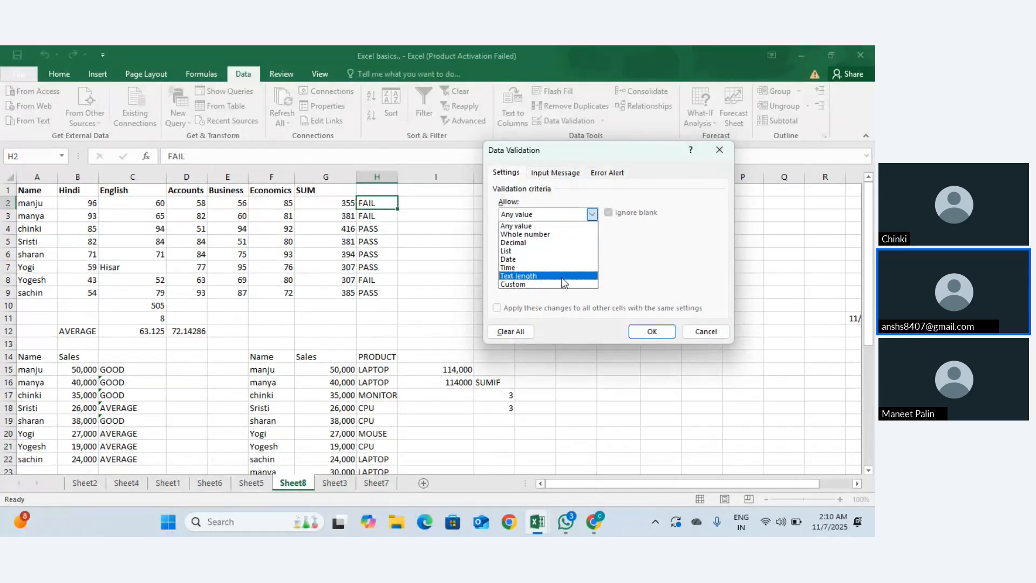
pyautogui.click(561, 284)
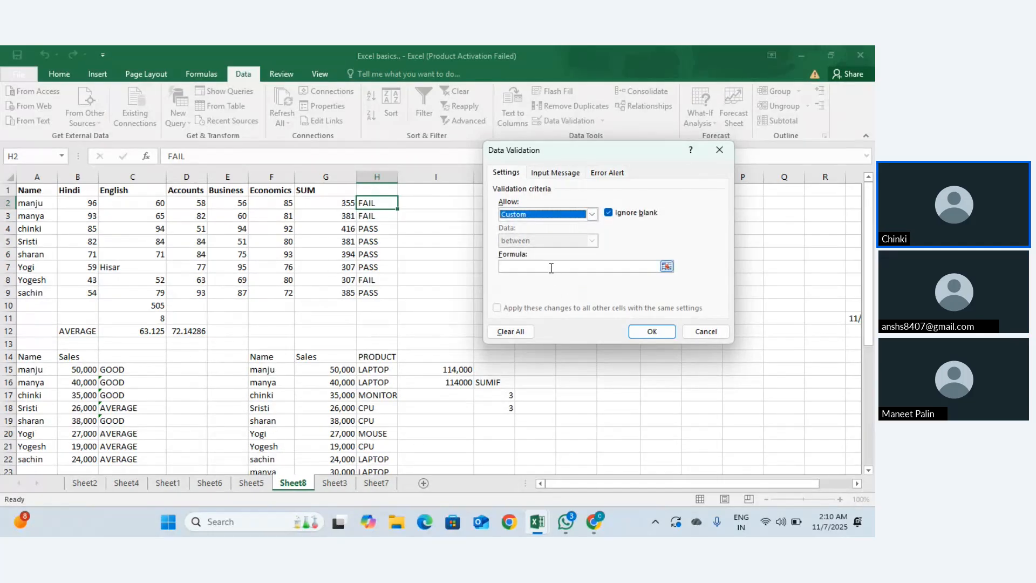
pyautogui.click(551, 267)
pyautogui.write('Fail, Pass')
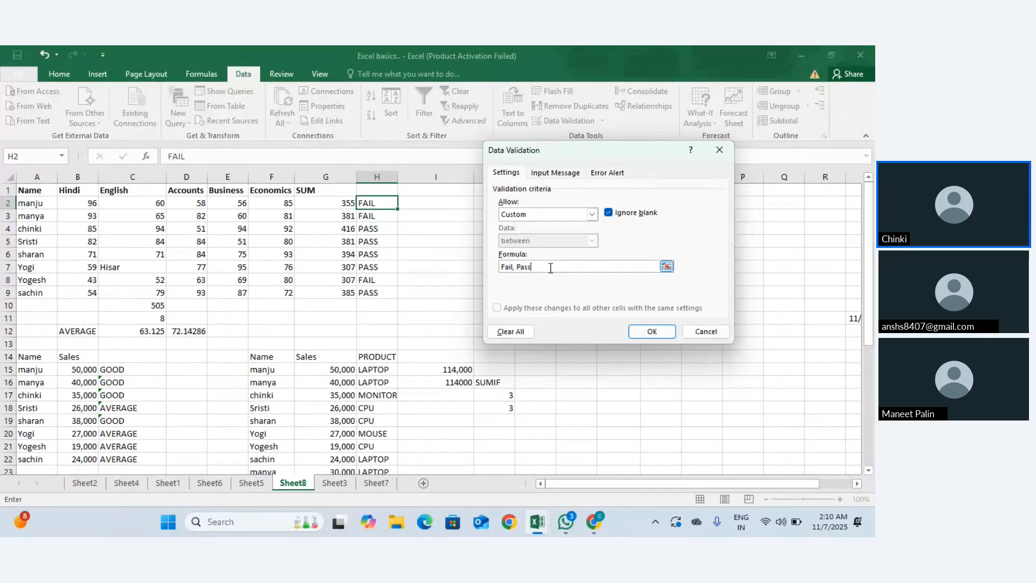
pyautogui.click(640, 333)
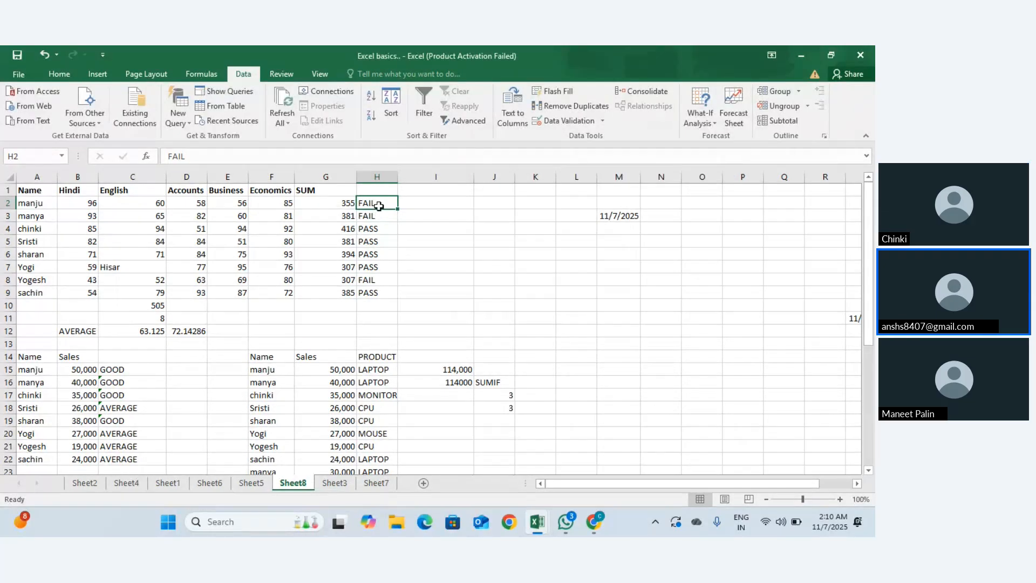
# Step: Test that H2 rejects FAIL and Fail, cancelling the error to keep FAIL
pyautogui.write('h')
pyautogui.press('F2')
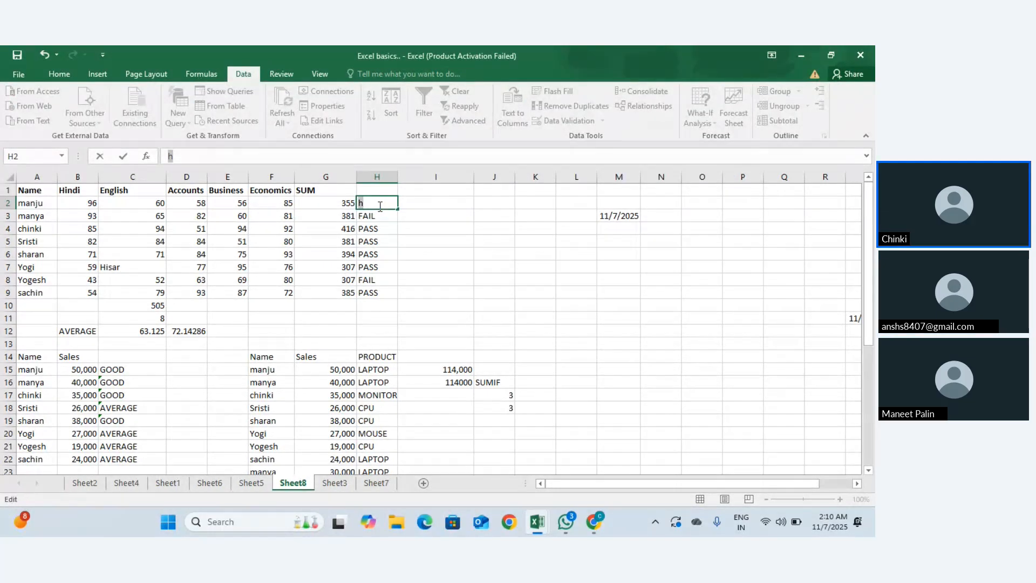
pyautogui.press('Escape')
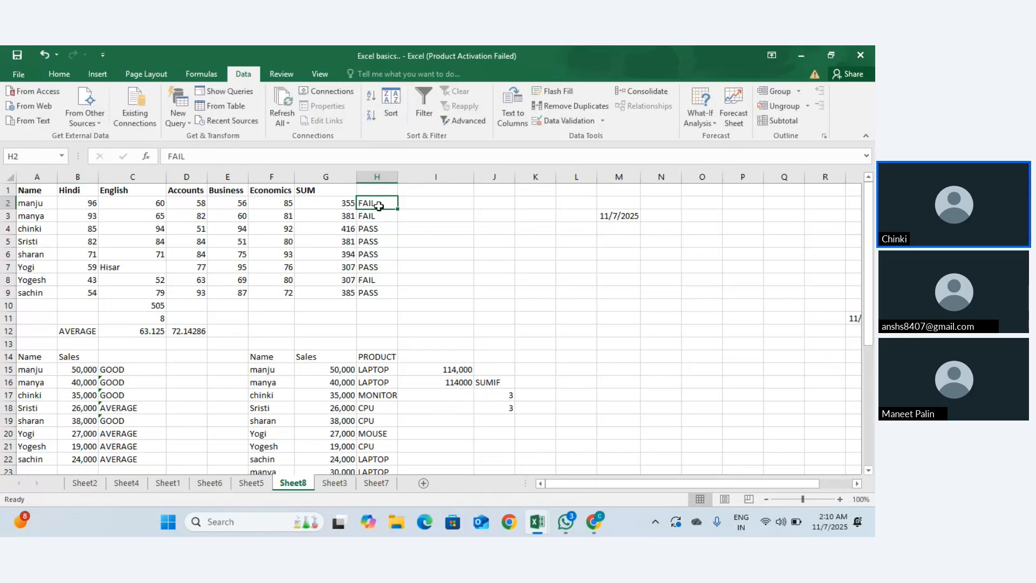
pyautogui.press('F2')
pyautogui.press('Return')
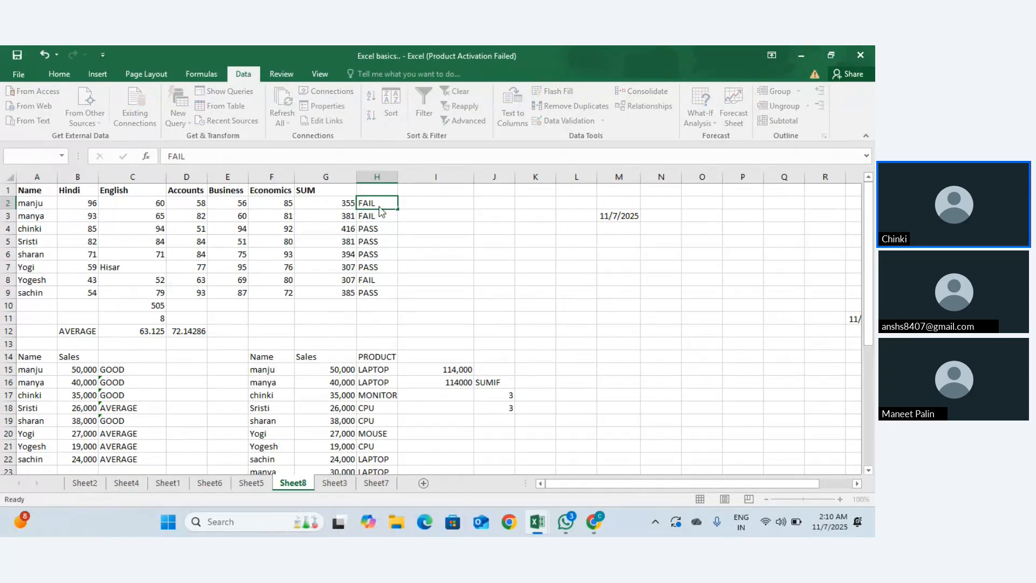
pyautogui.press('Return')
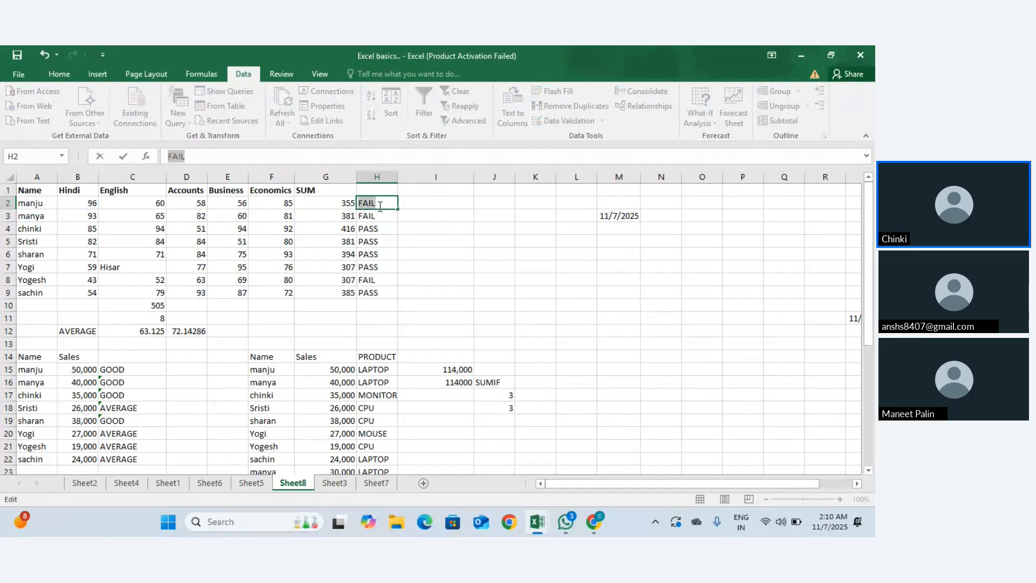
pyautogui.write('ail')
pyautogui.press('Return')
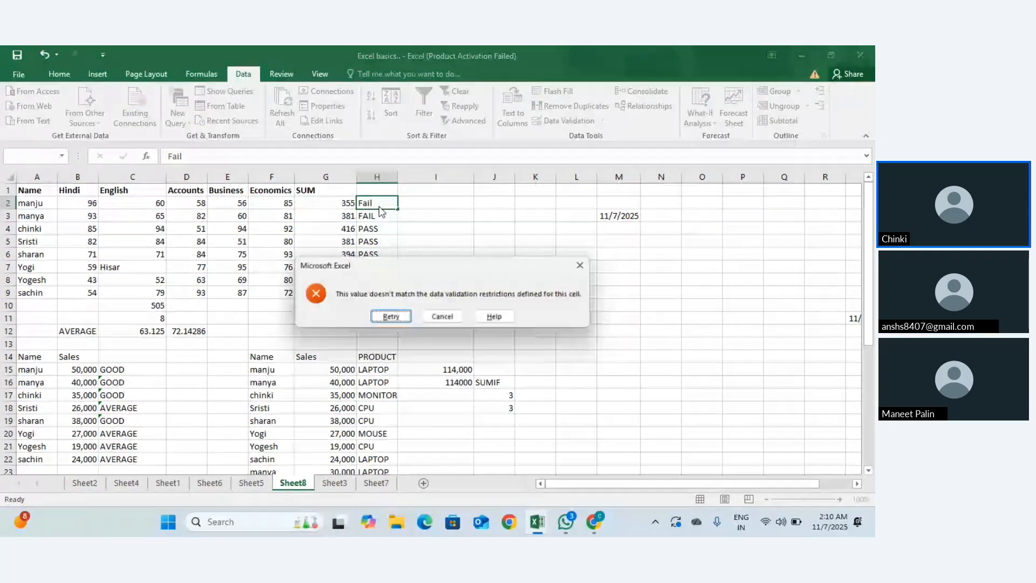
pyautogui.press('Return')
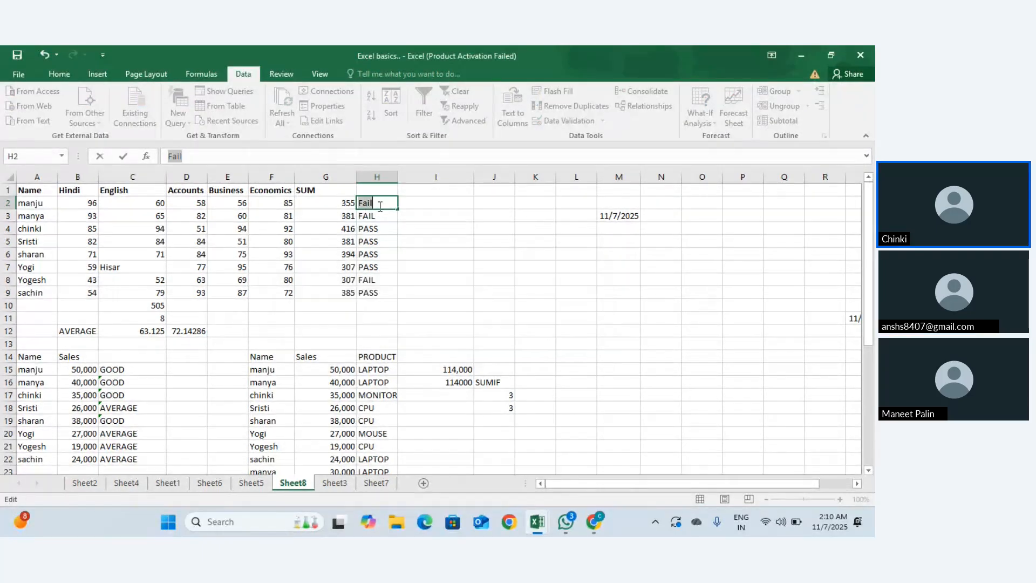
pyautogui.write('`')
pyautogui.press('Return')
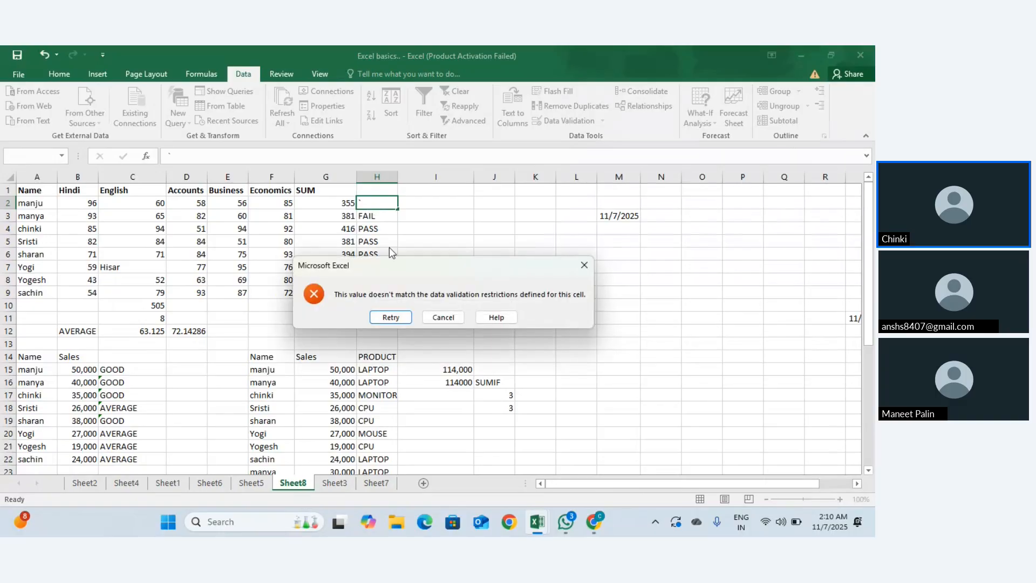
pyautogui.click(403, 322)
pyautogui.press('Escape')
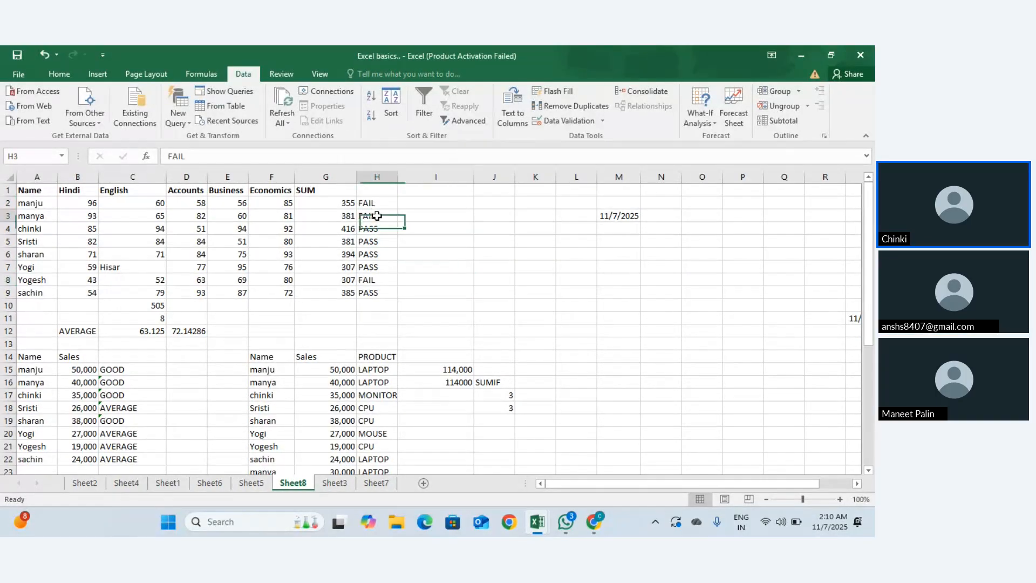
# Step: Clear the FAIL results from H2 through H14 in column H
pyautogui.moveTo(377, 216); pyautogui.dragTo(381, 337)
pyautogui.press('Delete')
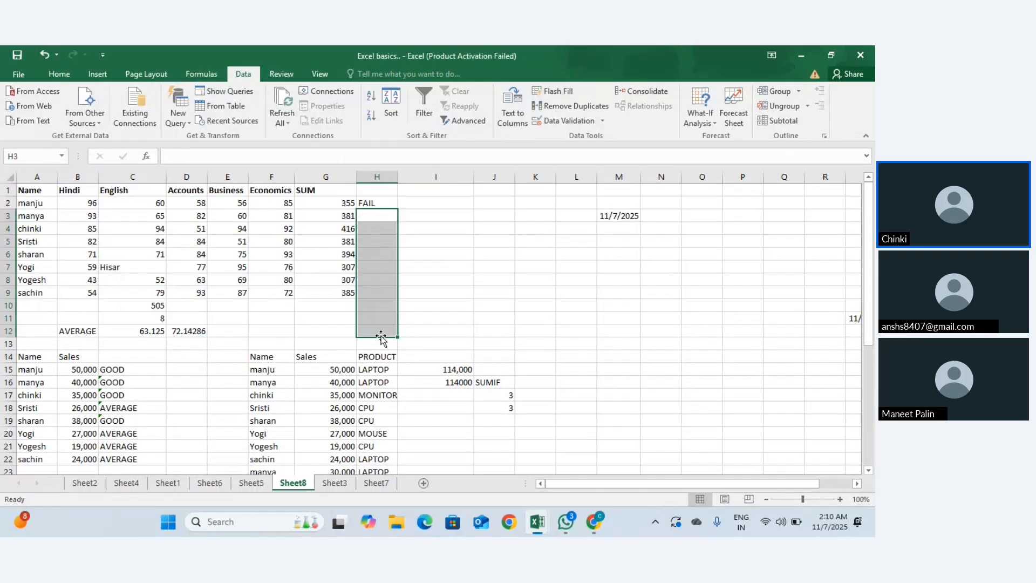
pyautogui.click(382, 201)
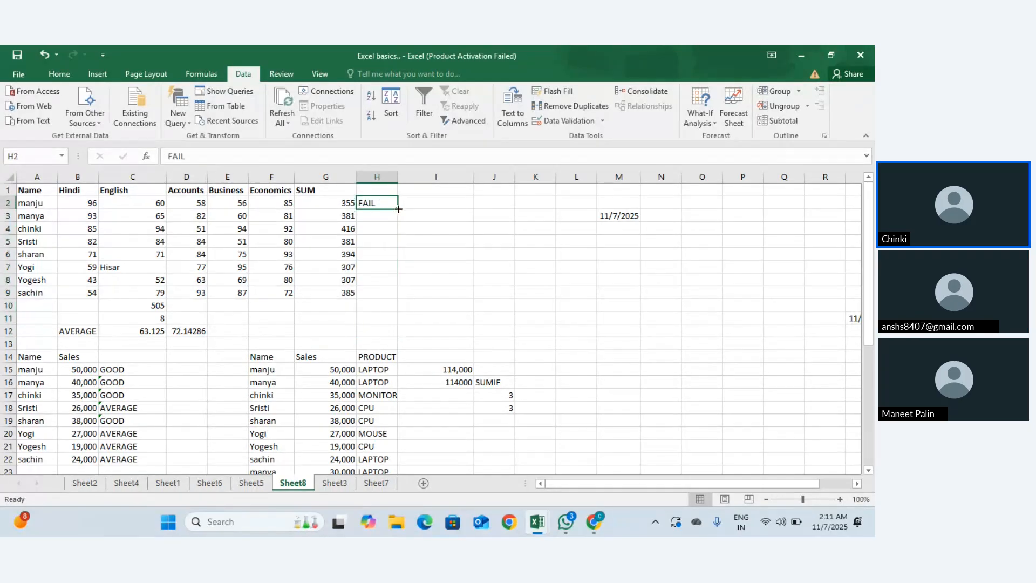
pyautogui.moveTo(398, 209); pyautogui.dragTo(400, 298)
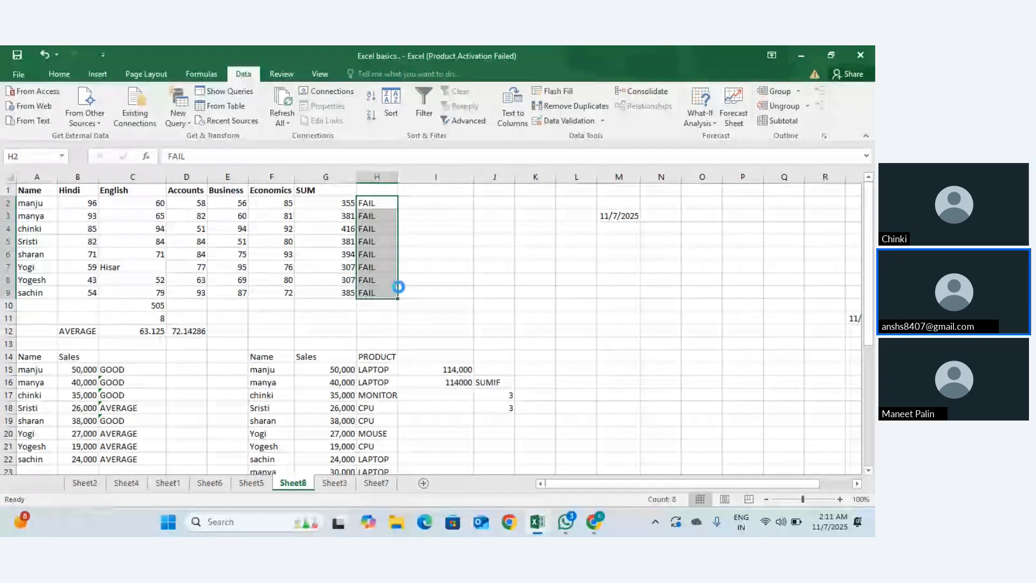
pyautogui.hotkey('ctrl', 'z')
pyautogui.moveTo(367, 202); pyautogui.dragTo(376, 292)
pyautogui.hotkey('ctrl', 'd')
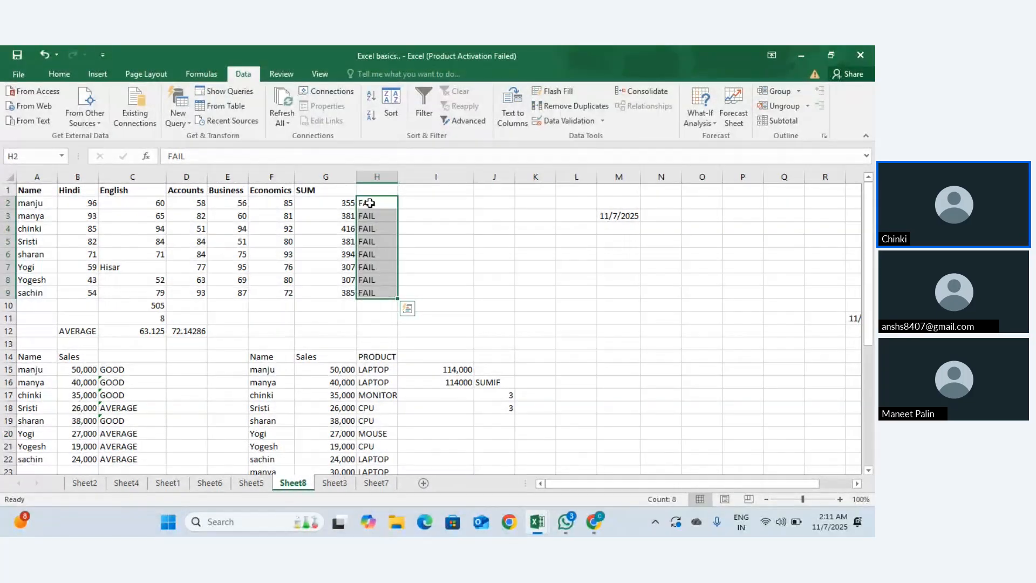
pyautogui.moveTo(370, 213); pyautogui.dragTo(372, 358)
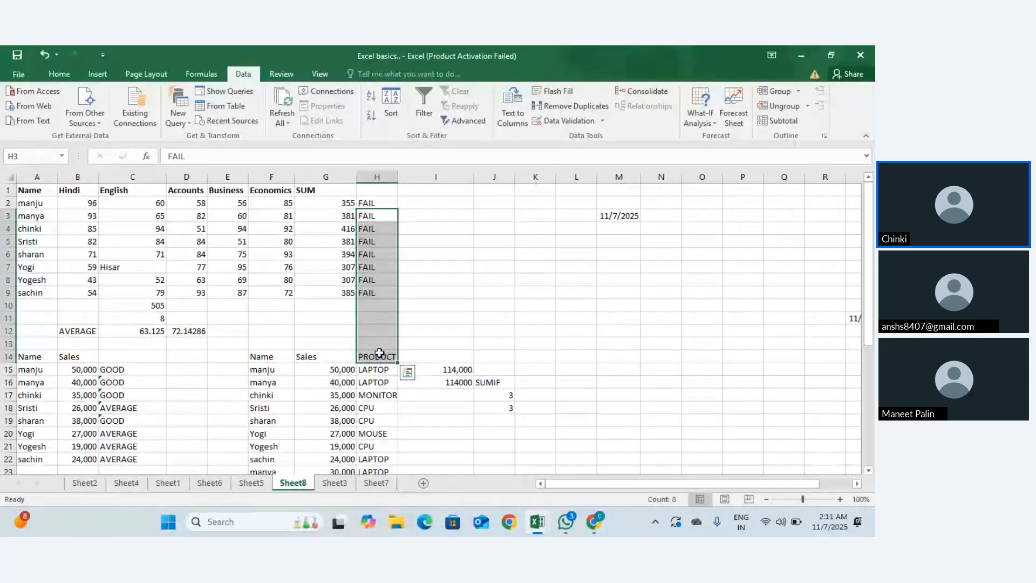
pyautogui.press('Delete')
pyautogui.click(365, 203)
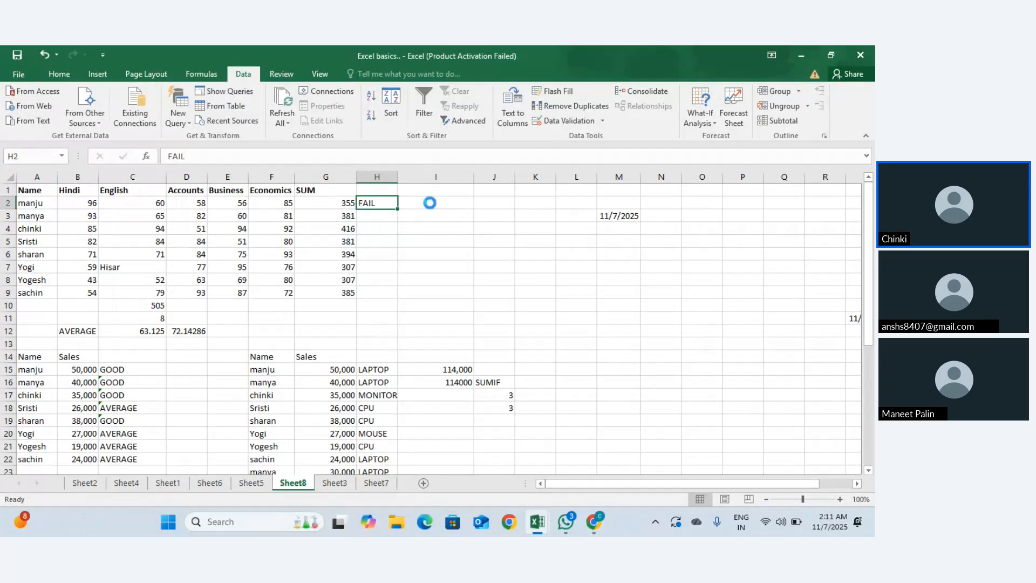
pyautogui.press('Delete')
# Step: Enter Pass in H2 and cancel the rejected entry
pyautogui.click(377, 225)
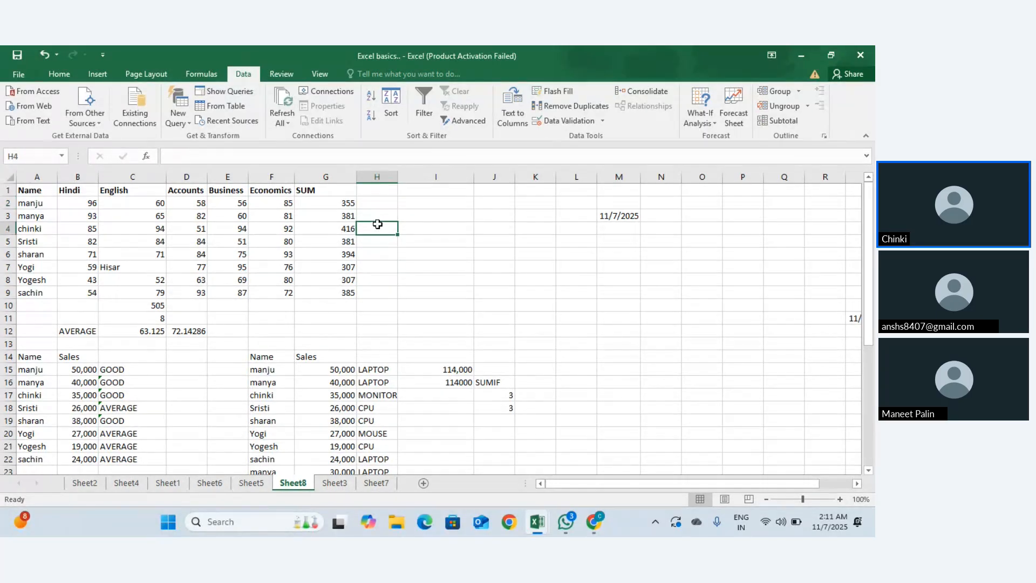
pyautogui.press('Up')
pyautogui.press('Up')
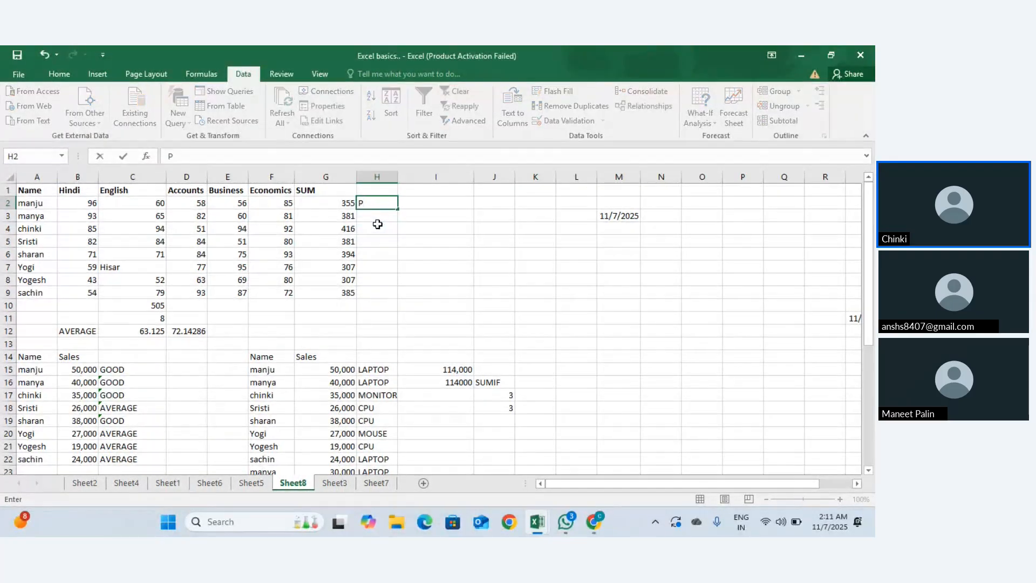
pyautogui.write('Pass')
pyautogui.press('Return')
pyautogui.press('Return')
pyautogui.press('Return')
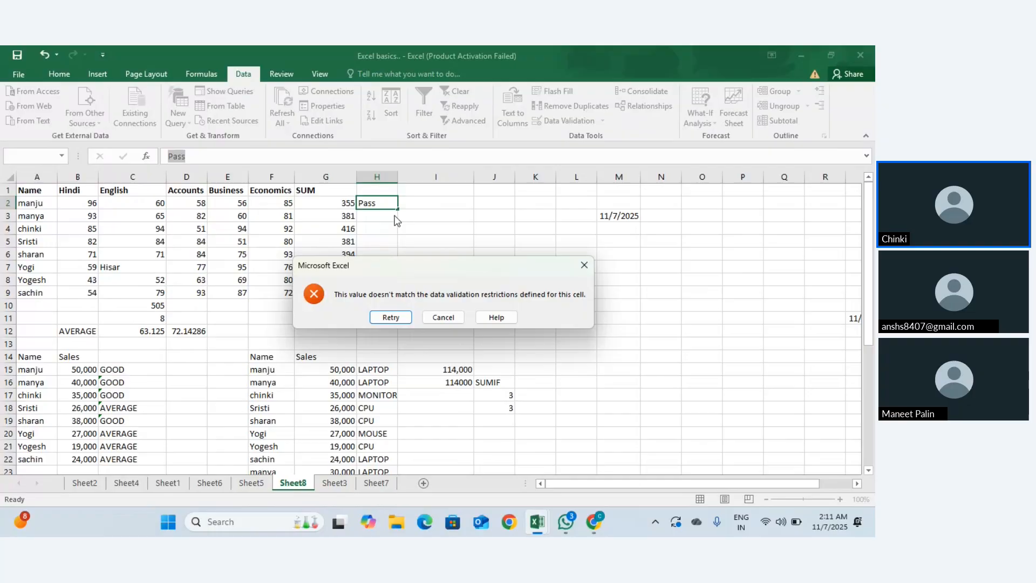
pyautogui.click(449, 316)
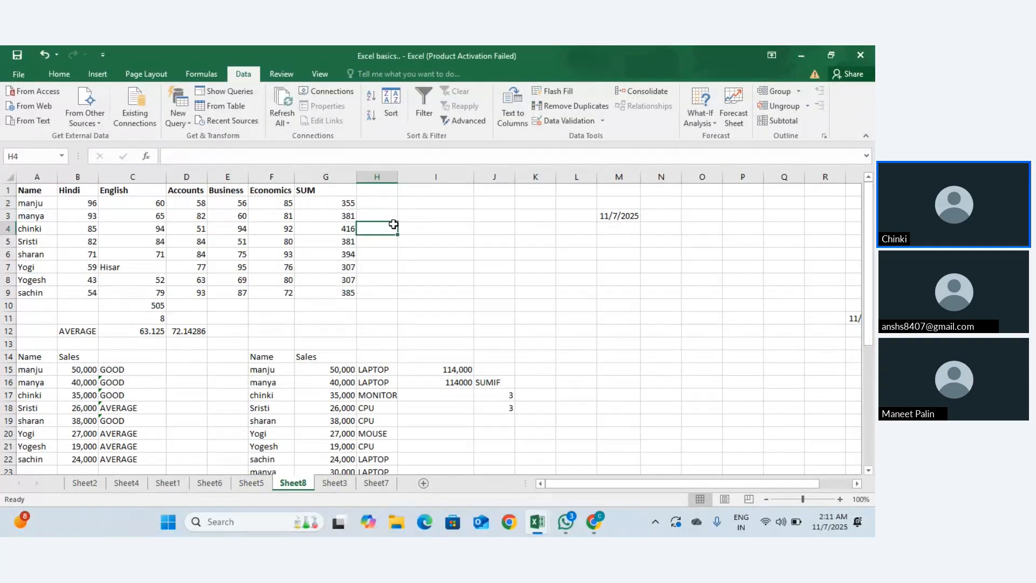
# Step: Set H2's Custom validation formula to Fail,Pass, applied to all cells with the same settings
pyautogui.click(603, 121)
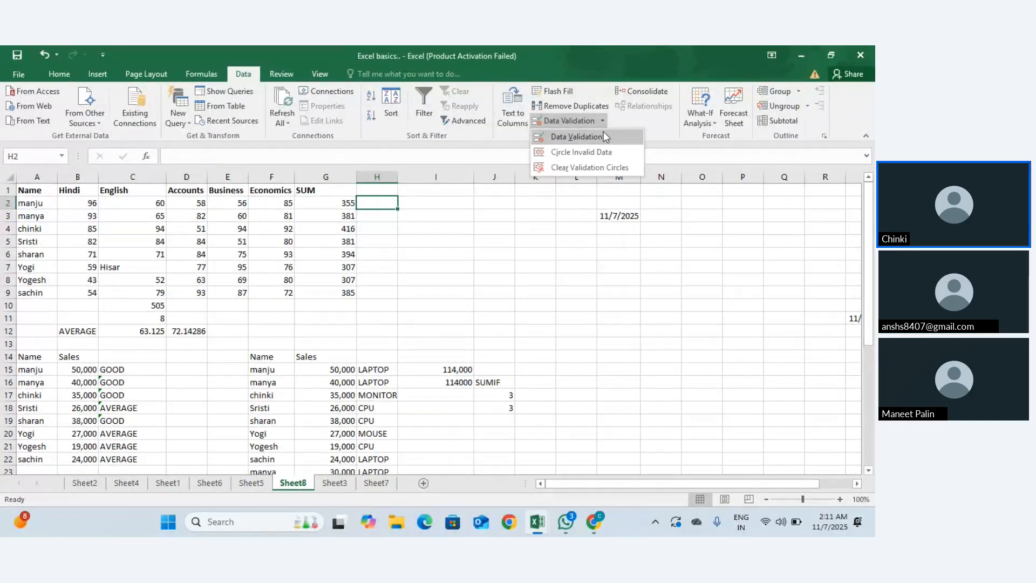
pyautogui.click(603, 136)
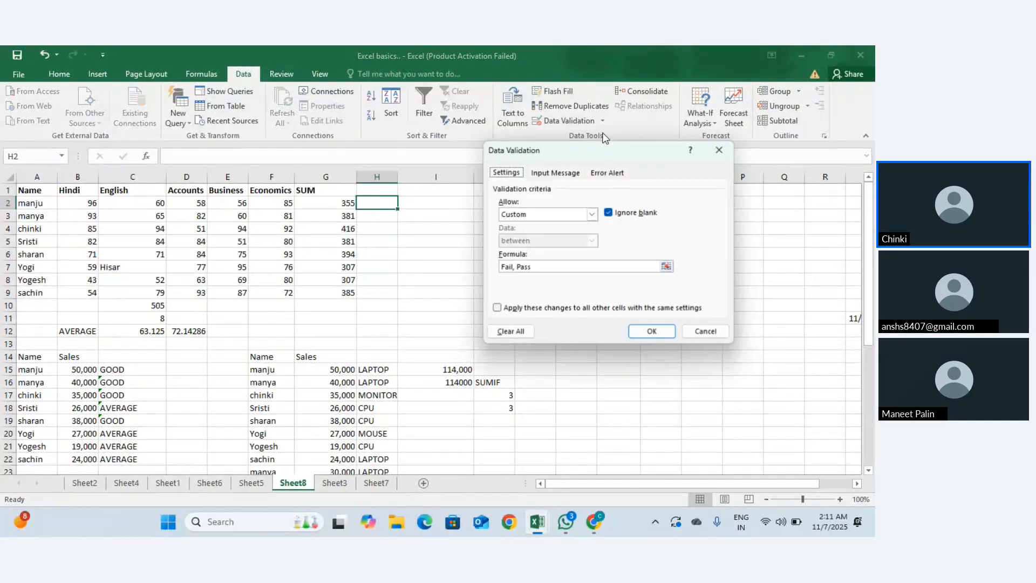
pyautogui.click(592, 213)
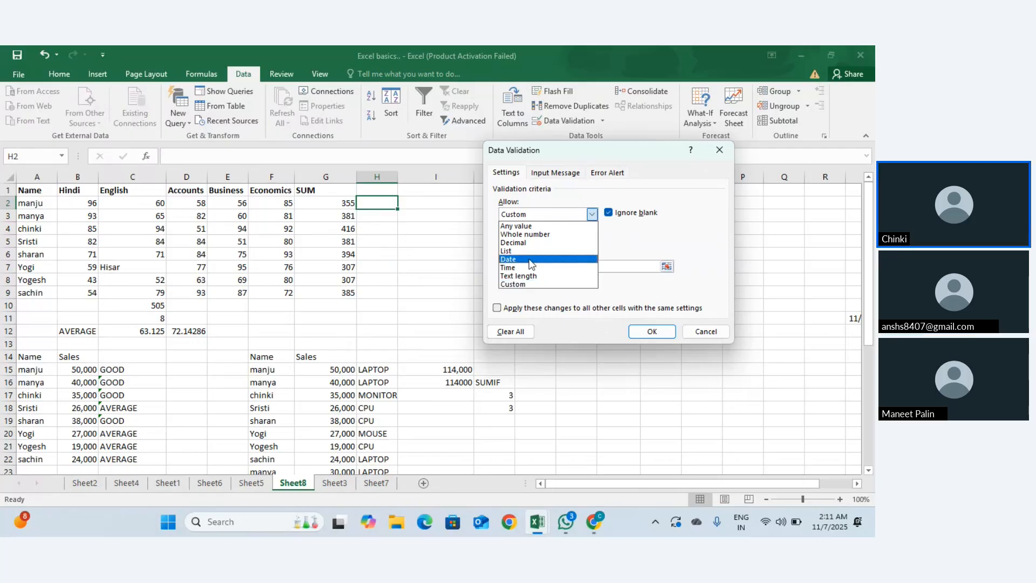
pyautogui.click(524, 284)
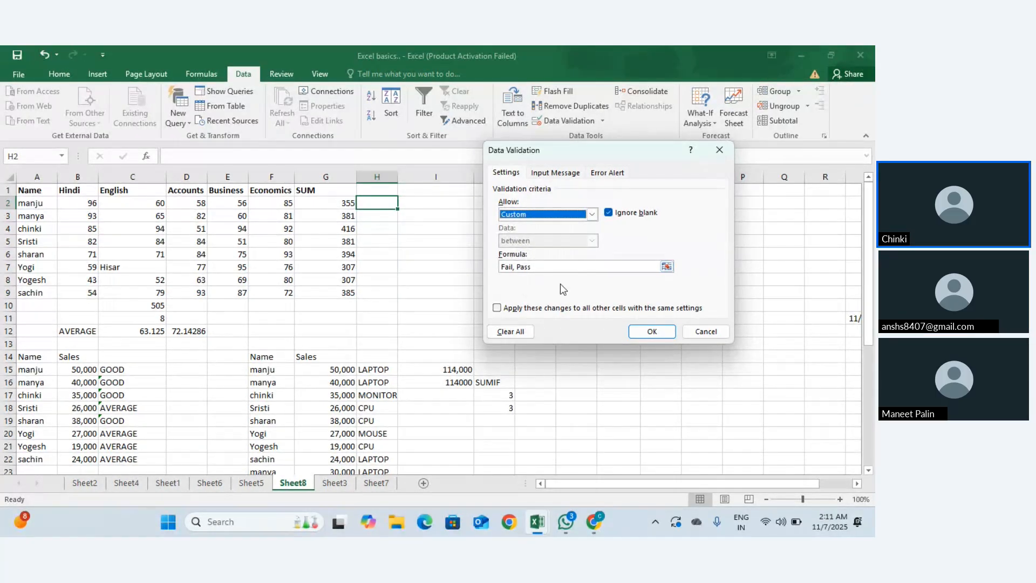
pyautogui.click(553, 266)
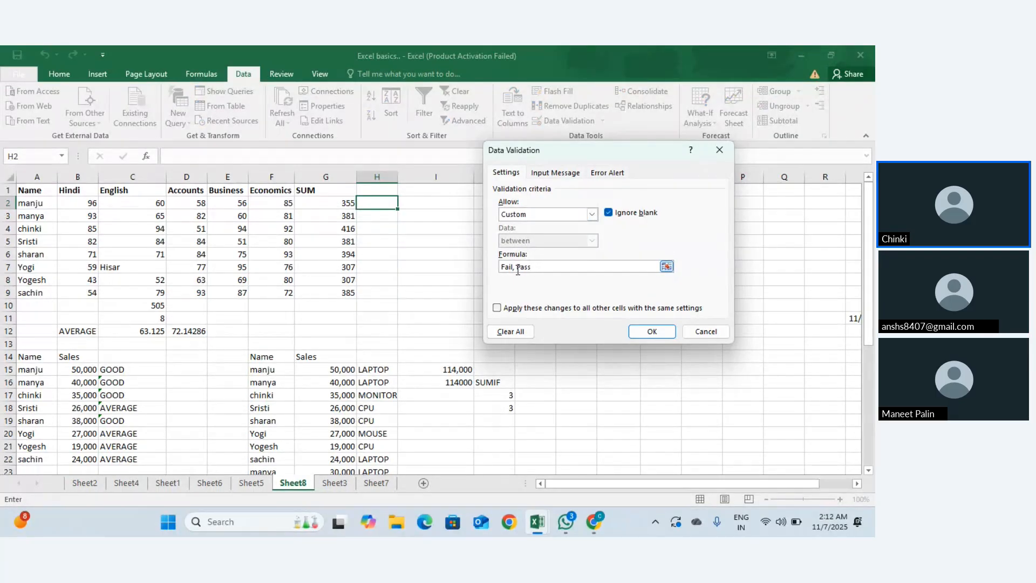
pyautogui.click(517, 267)
pyautogui.press('BackSpace')
pyautogui.click(667, 266)
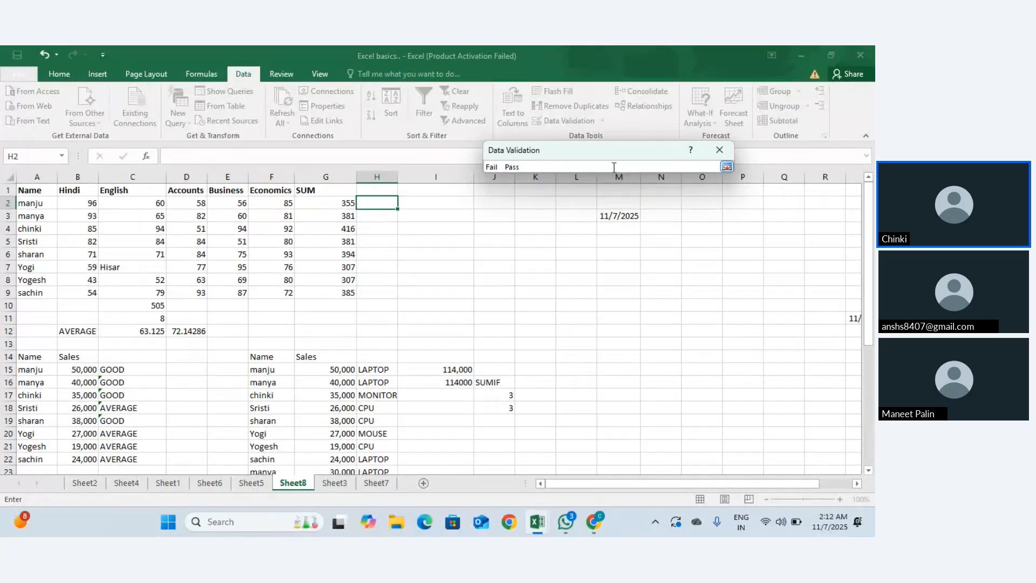
pyautogui.click(711, 153)
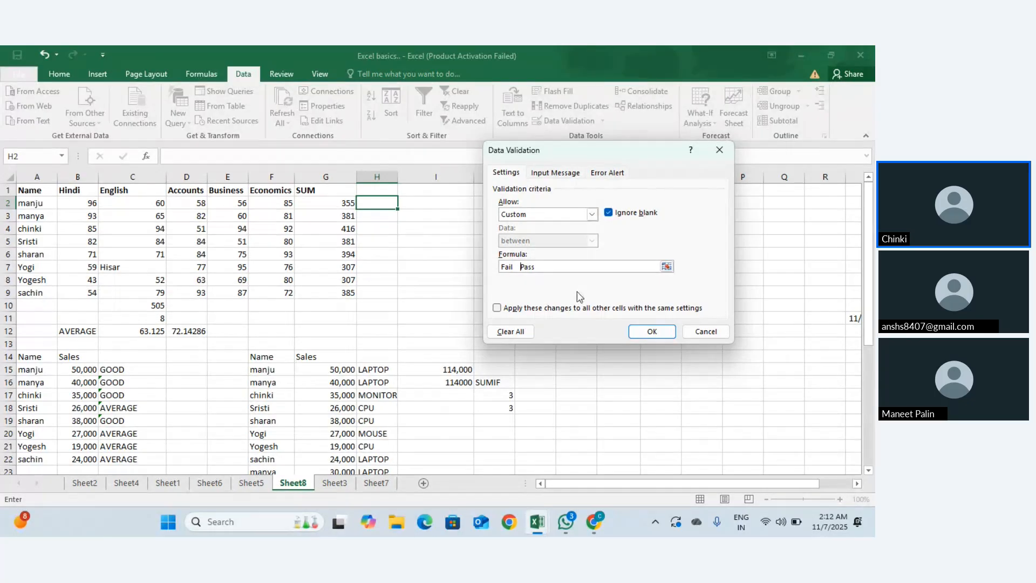
pyautogui.click(497, 308)
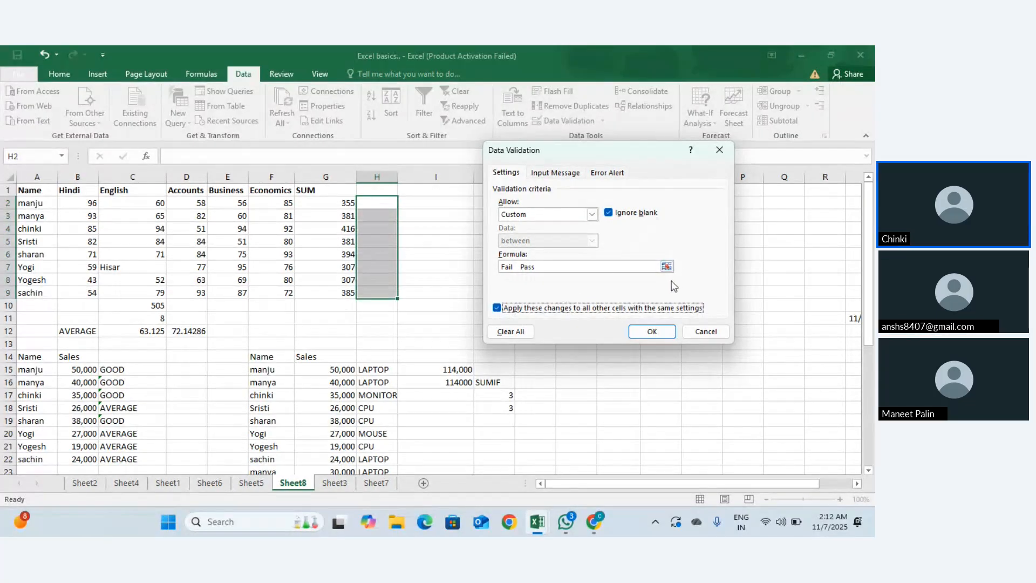
pyautogui.click(522, 266)
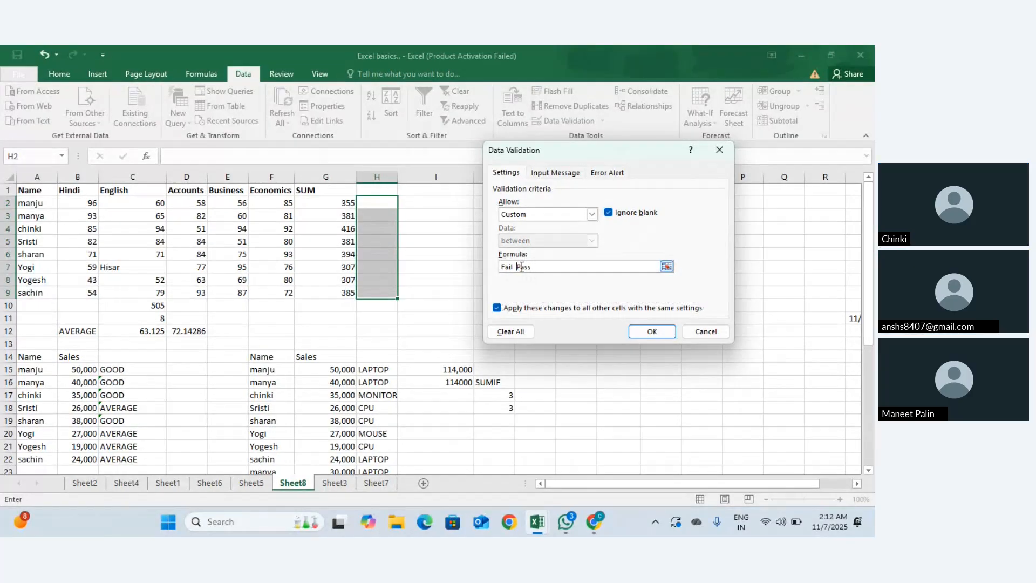
pyautogui.press('BackSpace')
pyautogui.press('BackSpace')
pyautogui.write(',')
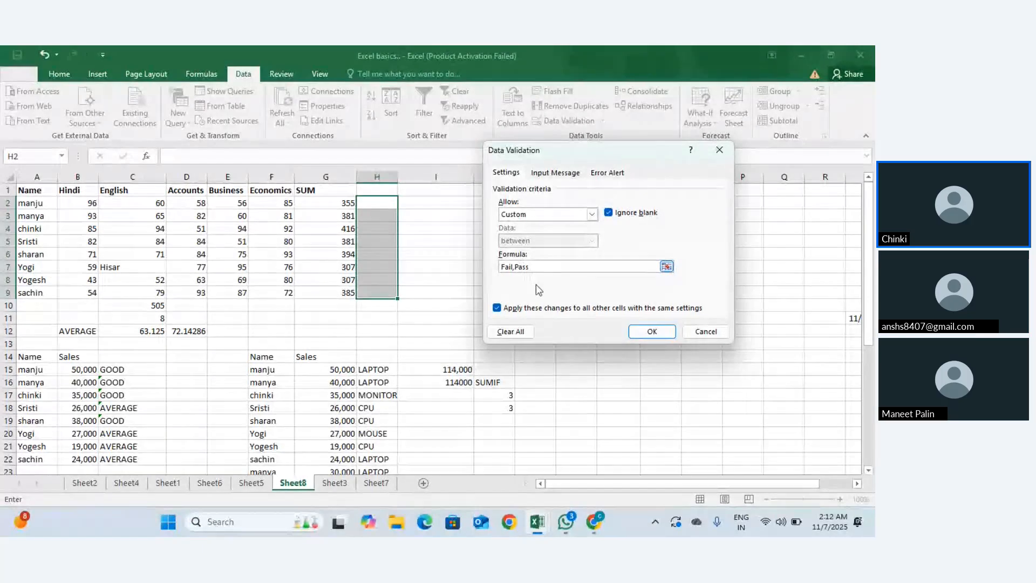
pyautogui.click(636, 331)
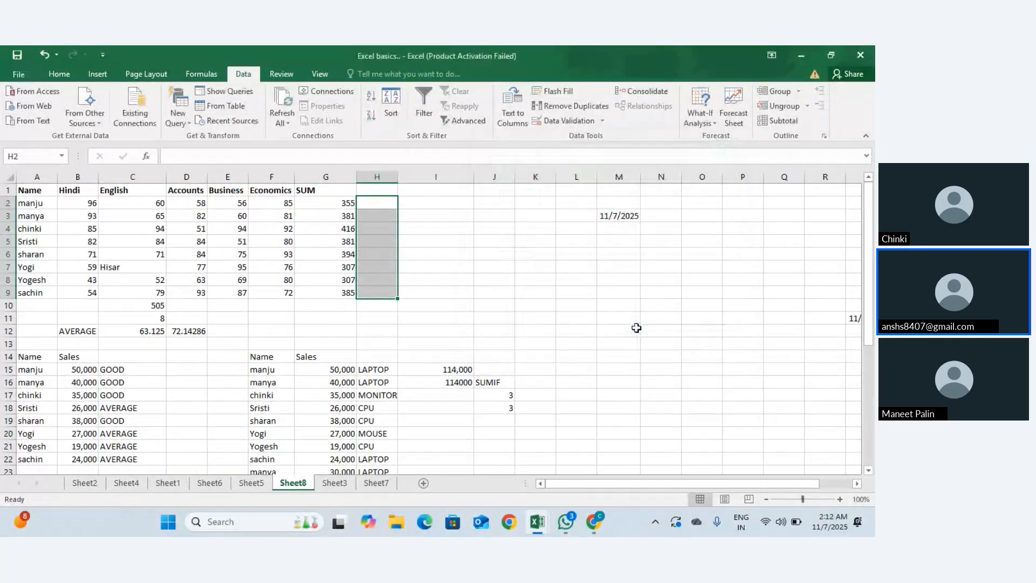
# Step: Test Pass, Fail and FAIL in H2, retrying after each rejection
pyautogui.click(373, 203)
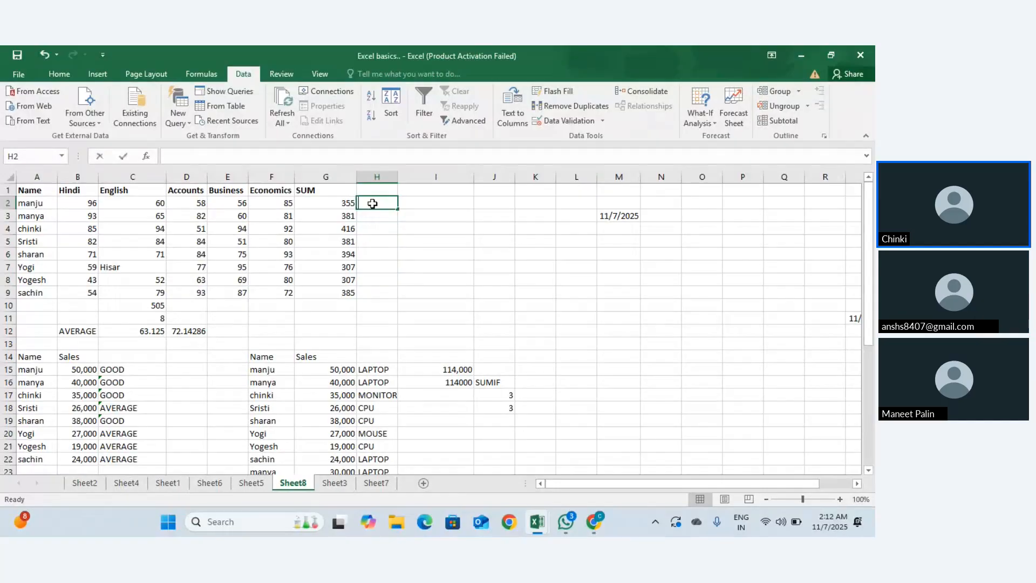
pyautogui.write('Pass')
pyautogui.press('Return')
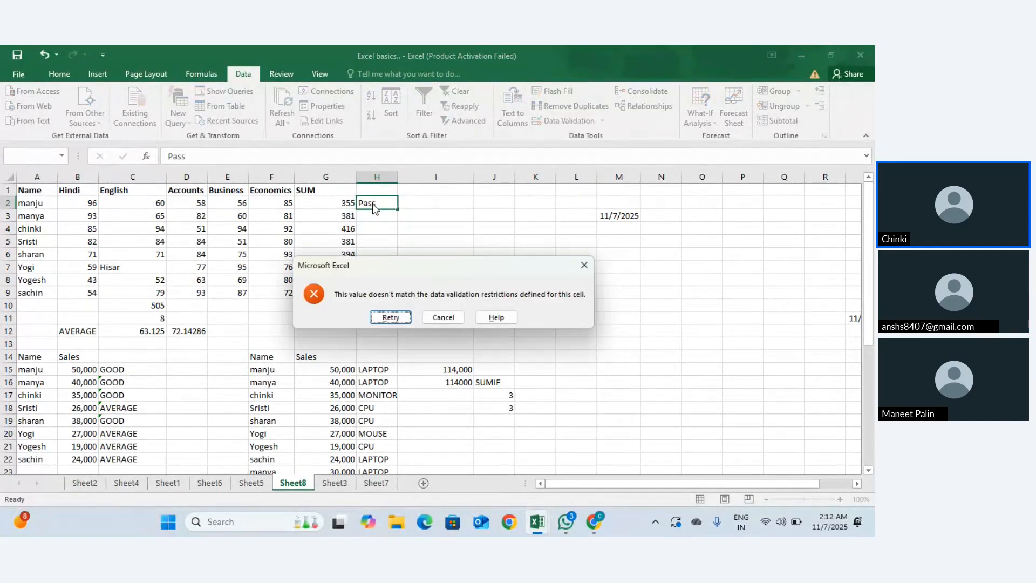
pyautogui.press('Return')
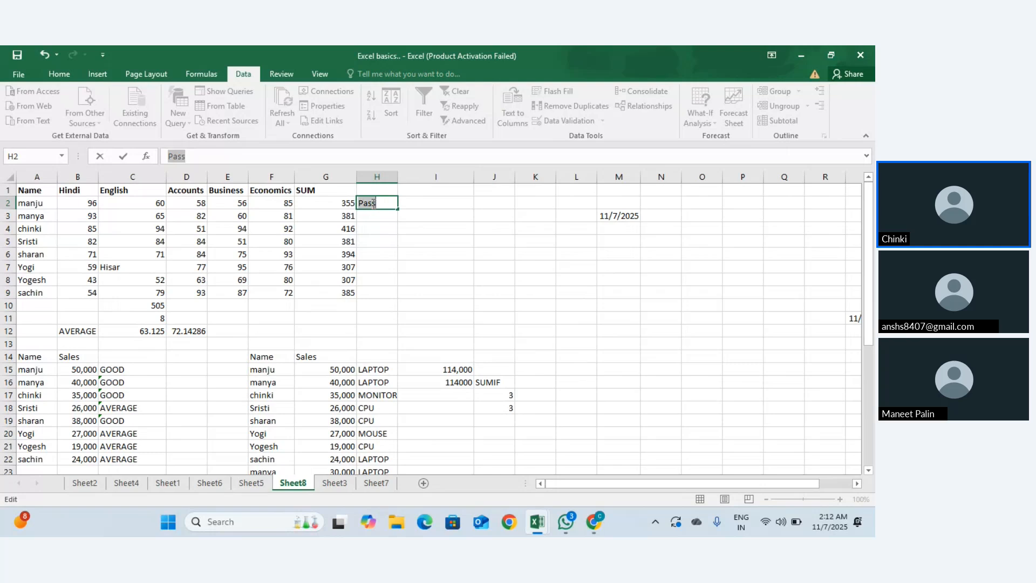
pyautogui.write('`ail')
pyautogui.press('Return')
pyautogui.press('Return')
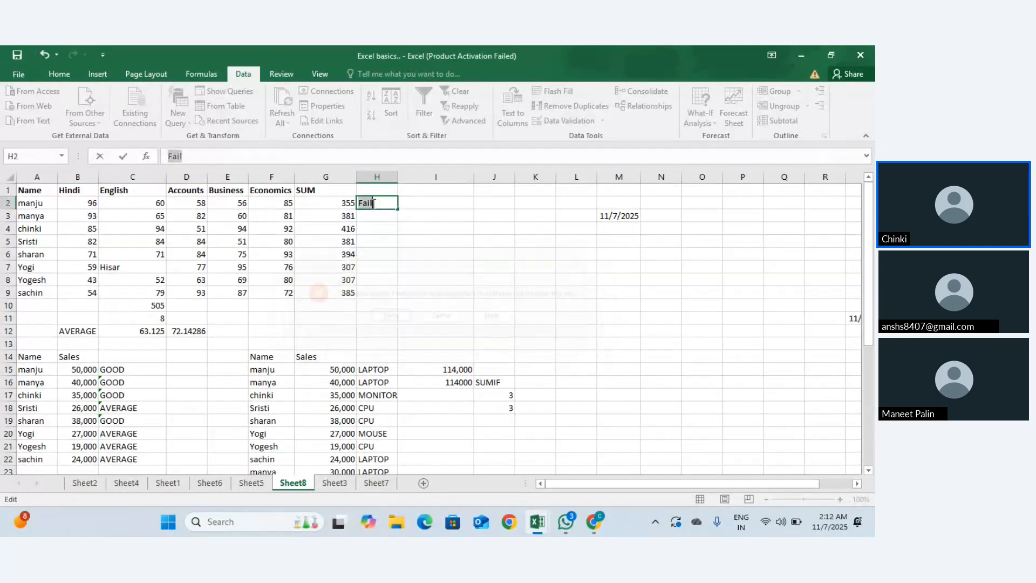
pyautogui.press('BackSpace')
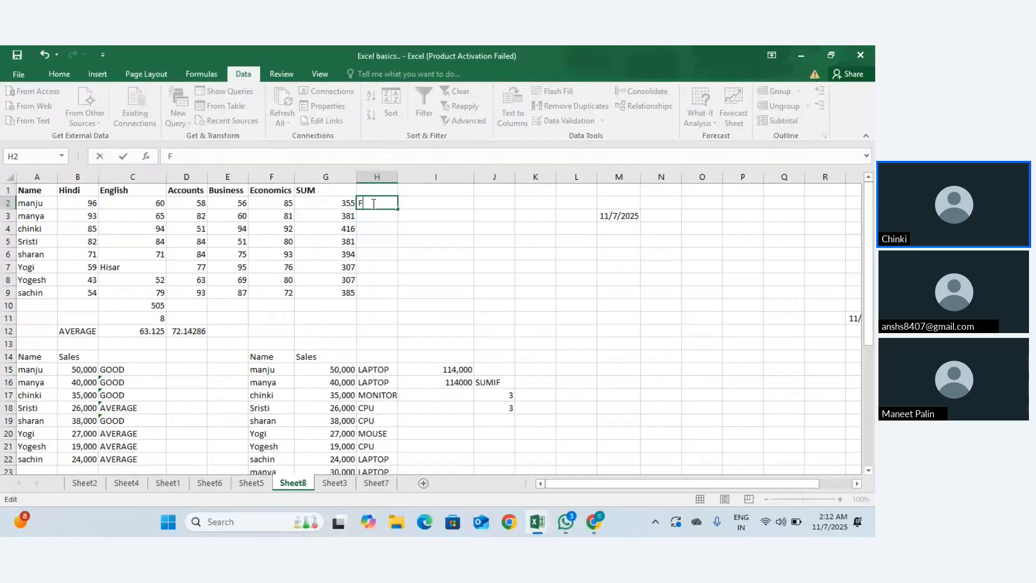
pyautogui.write('FAIL')
pyautogui.press('Return')
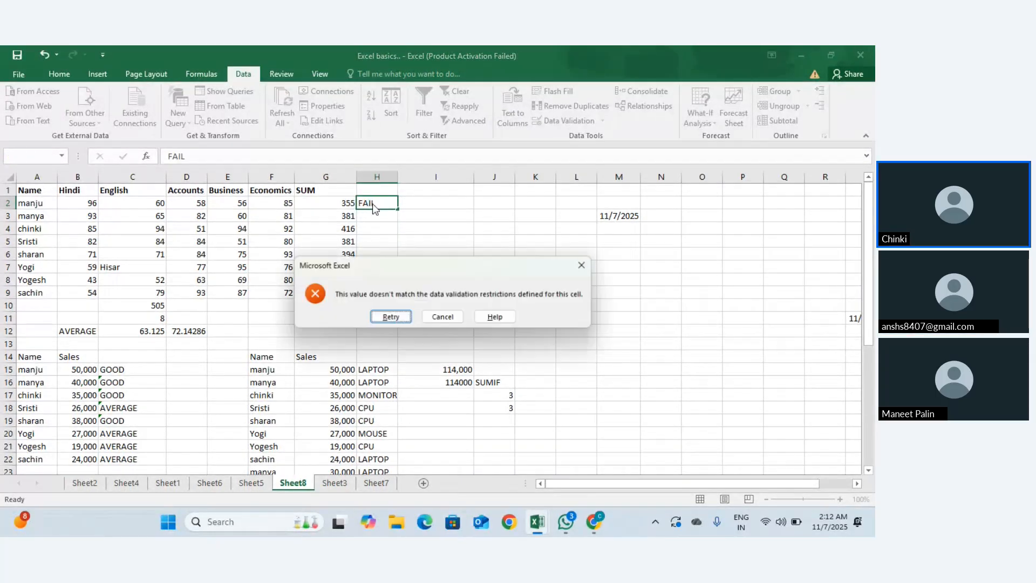
pyautogui.press('Return')
# Step: Try Fail,Pass and Fail,pass in H2, then cancel to leave H2 empty
pyautogui.click(372, 204)
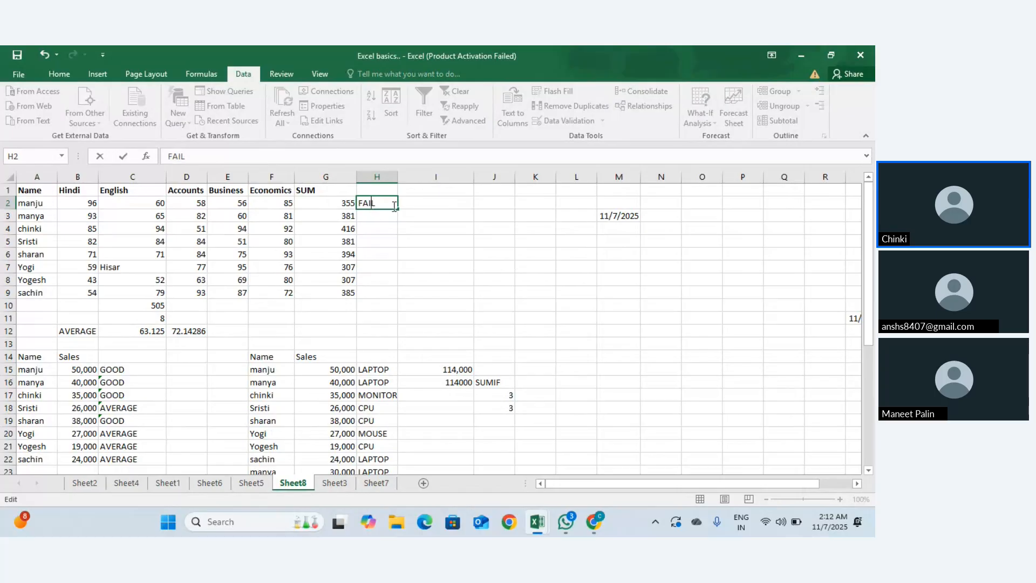
pyautogui.press('BackSpace')
pyautogui.press('BackSpace')
pyautogui.press('BackSpace')
pyautogui.write('ail,Pass')
pyautogui.press('Return')
pyautogui.press('Return')
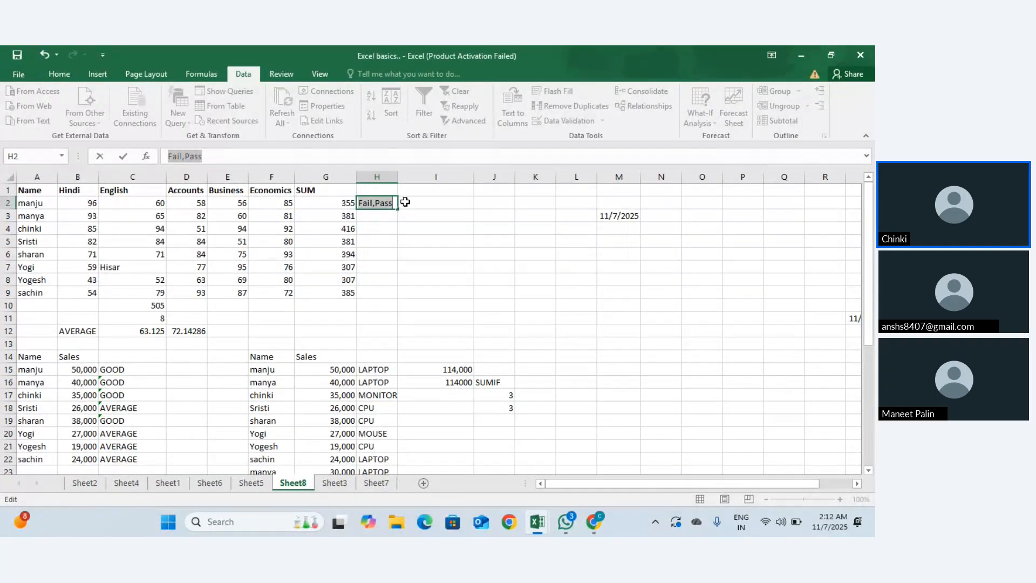
pyautogui.click(395, 203)
pyautogui.press('BackSpace')
pyautogui.press('BackSpace')
pyautogui.press('BackSpace')
pyautogui.press('BackSpace')
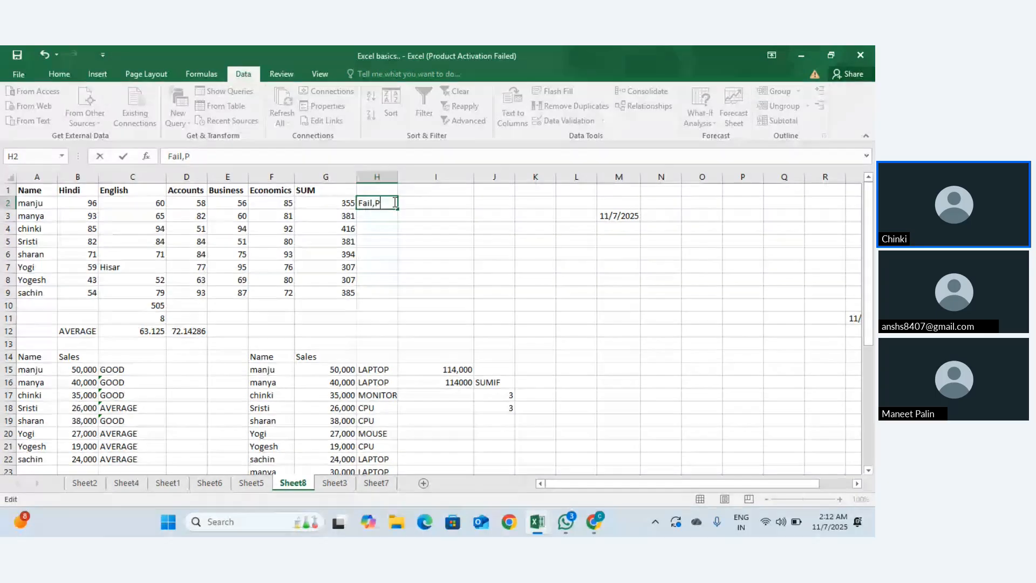
pyautogui.write('pass')
pyautogui.press('Return')
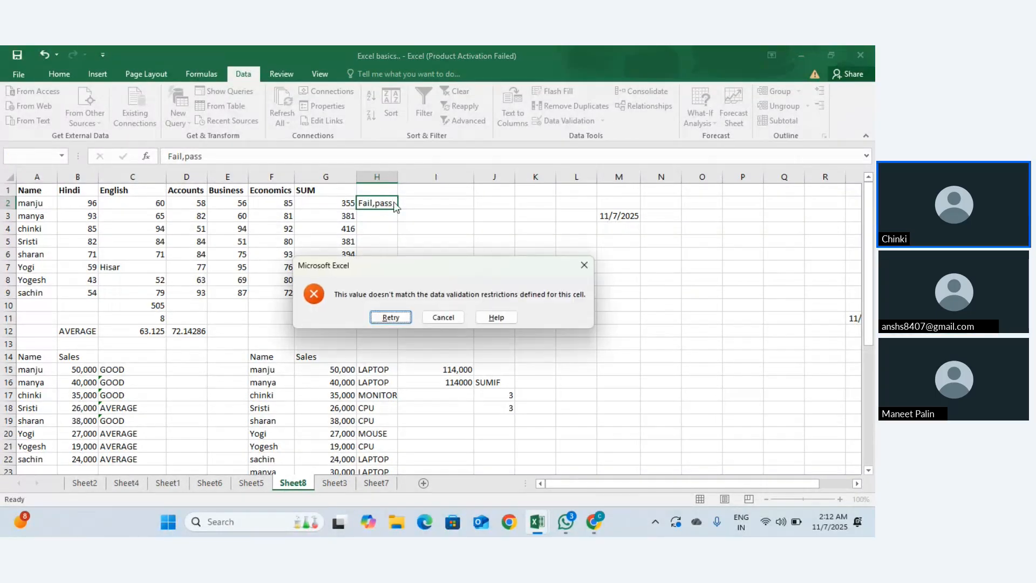
pyautogui.press('Return')
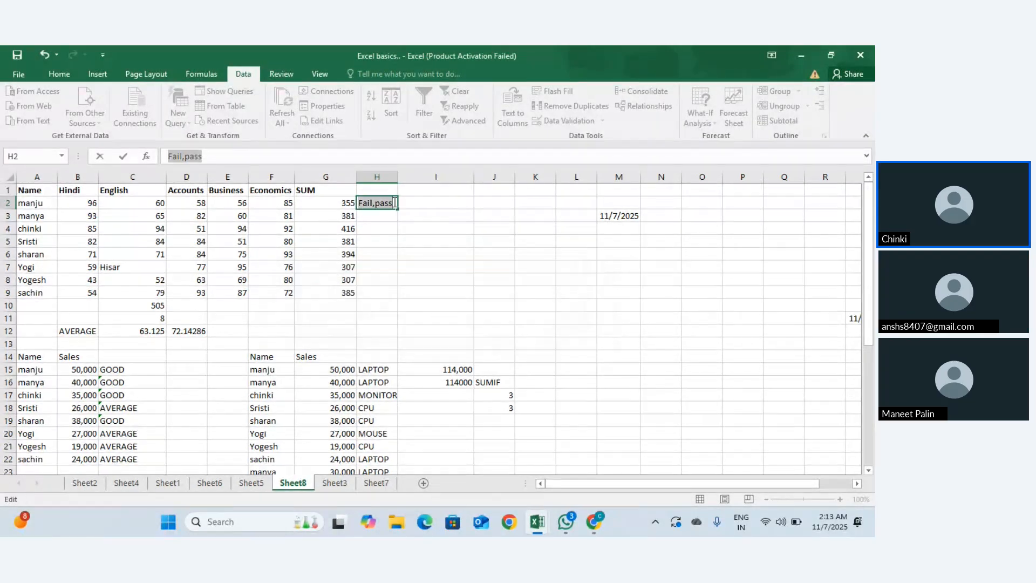
pyautogui.press('Escape')
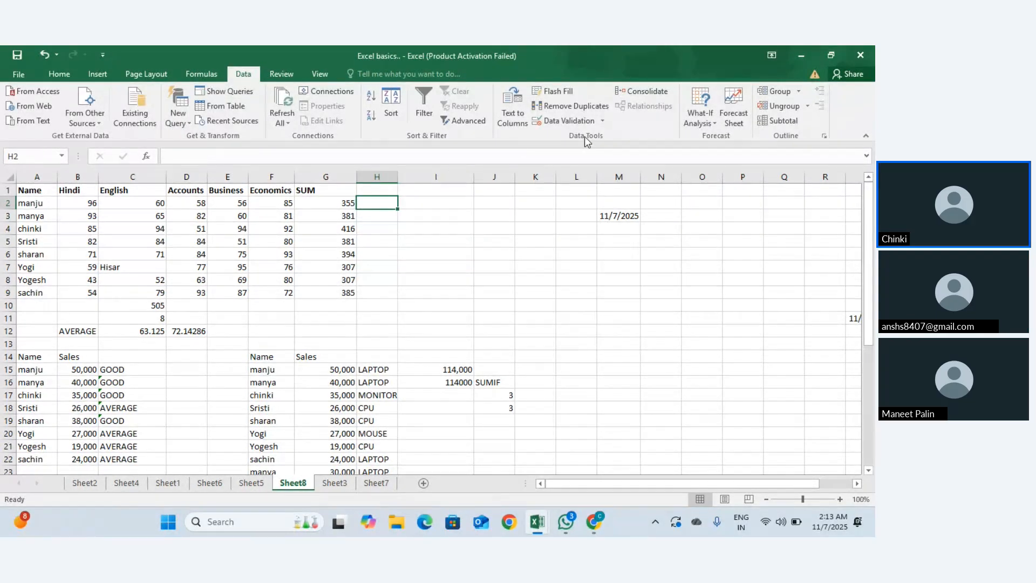
pyautogui.click(601, 123)
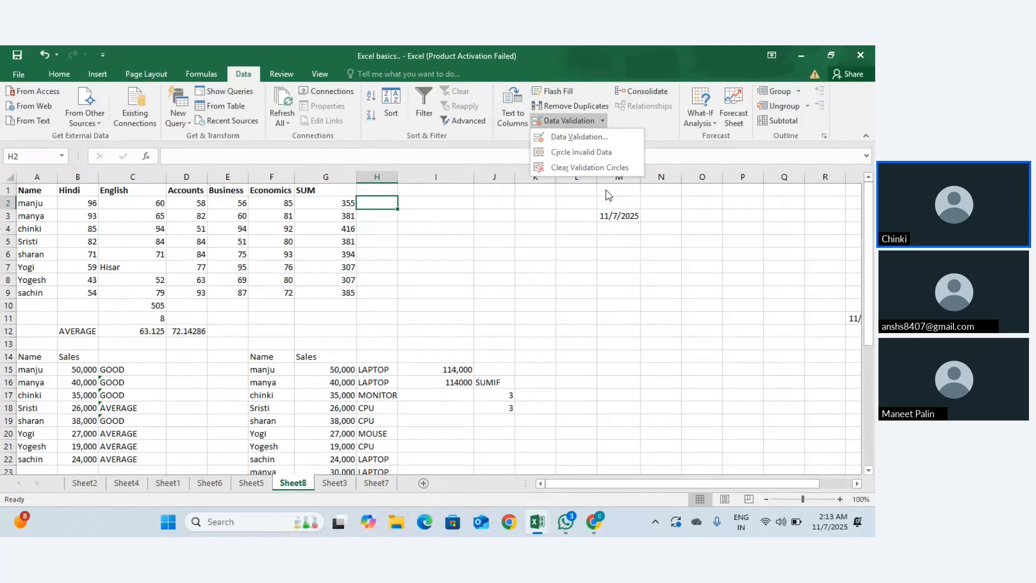
pyautogui.click(591, 136)
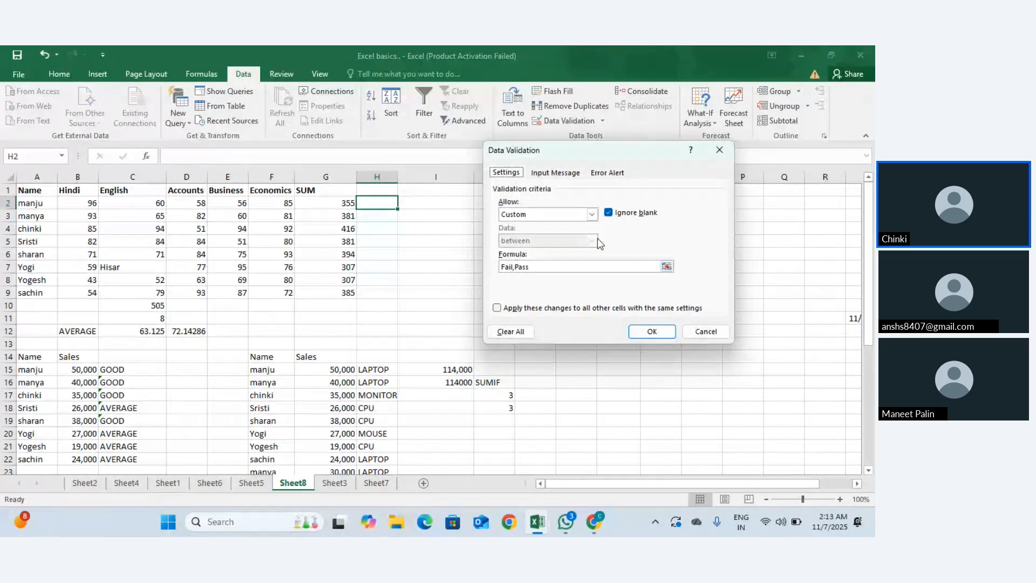
pyautogui.click(581, 265)
pyautogui.press('BackSpace')
pyautogui.press('BackSpace')
pyautogui.press('BackSpace')
pyautogui.press('BackSpace')
pyautogui.press('BackSpace')
pyautogui.press('BackSpace')
pyautogui.press('BackSpace')
pyautogui.press('BackSpace')
pyautogui.press('BackSpace')
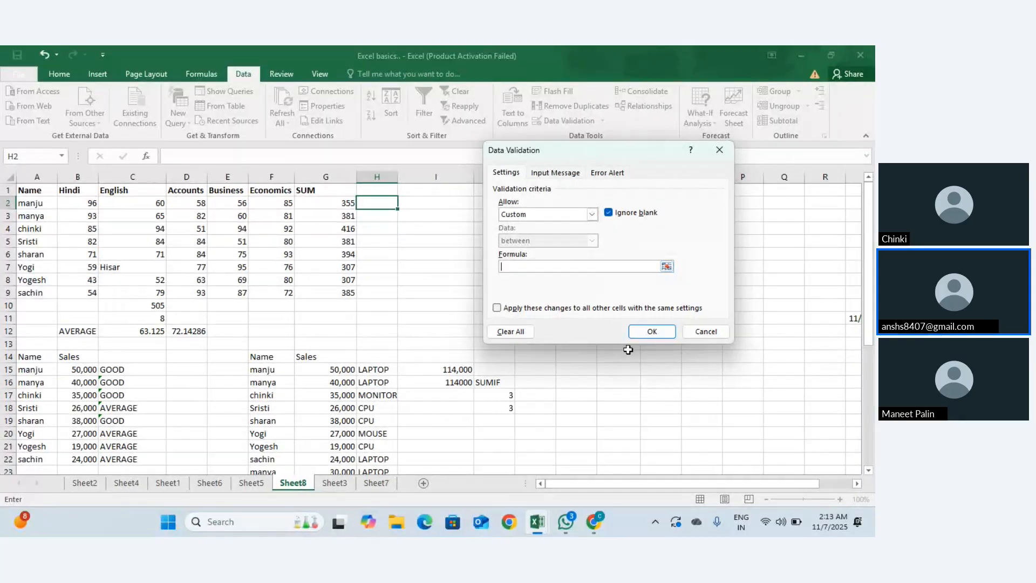
pyautogui.click(645, 331)
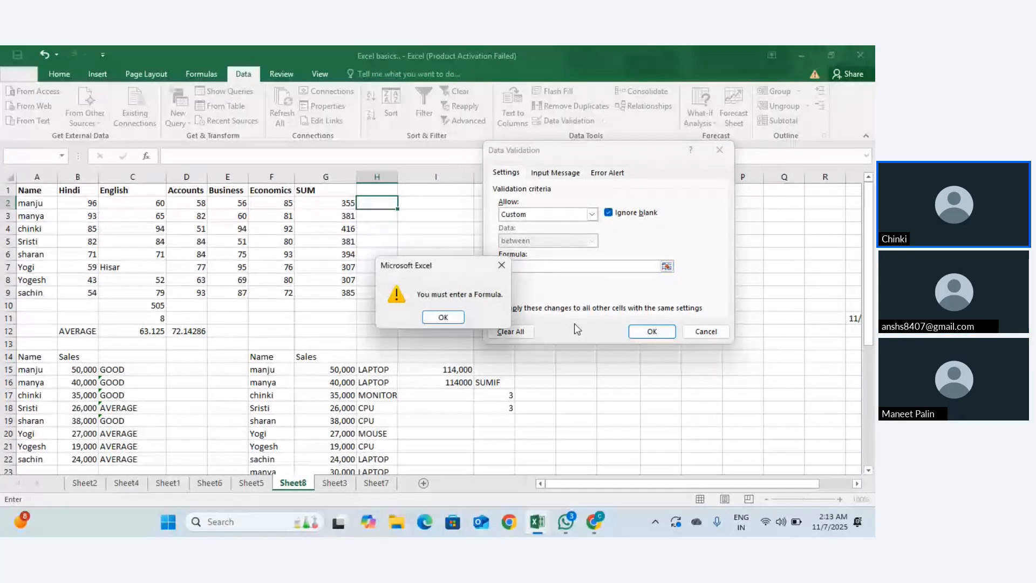
pyautogui.click(447, 317)
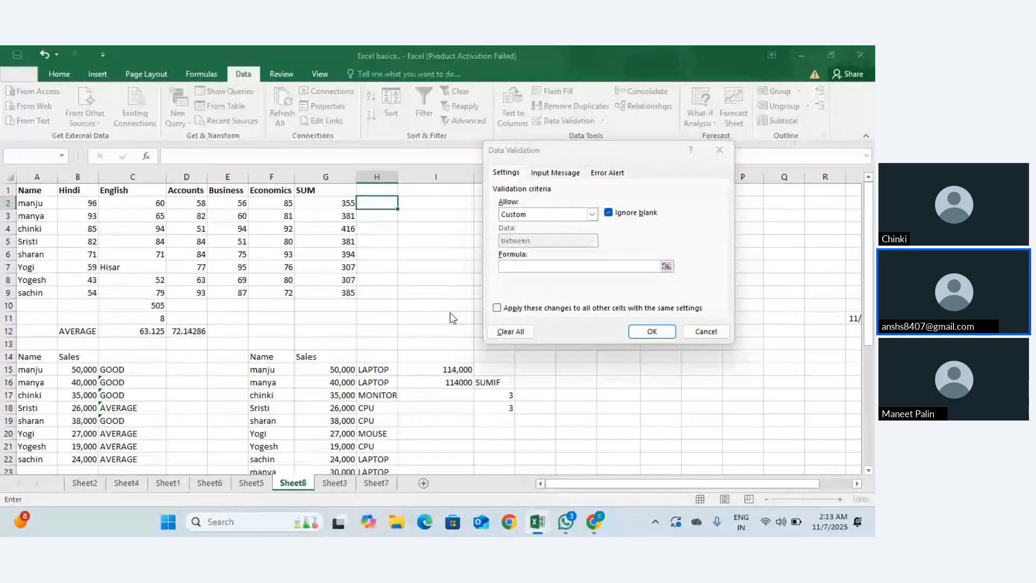
pyautogui.click(510, 331)
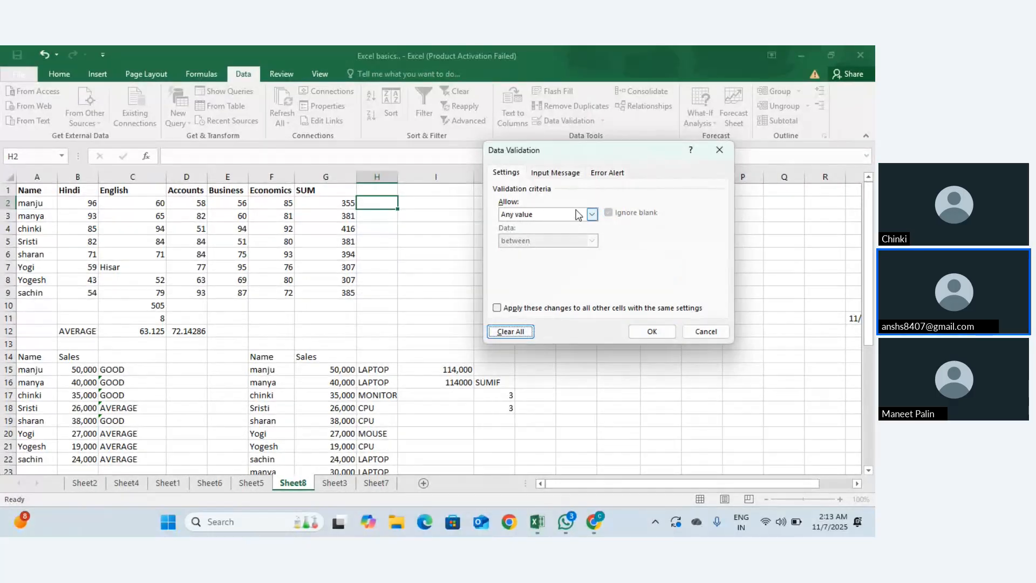
pyautogui.click(607, 174)
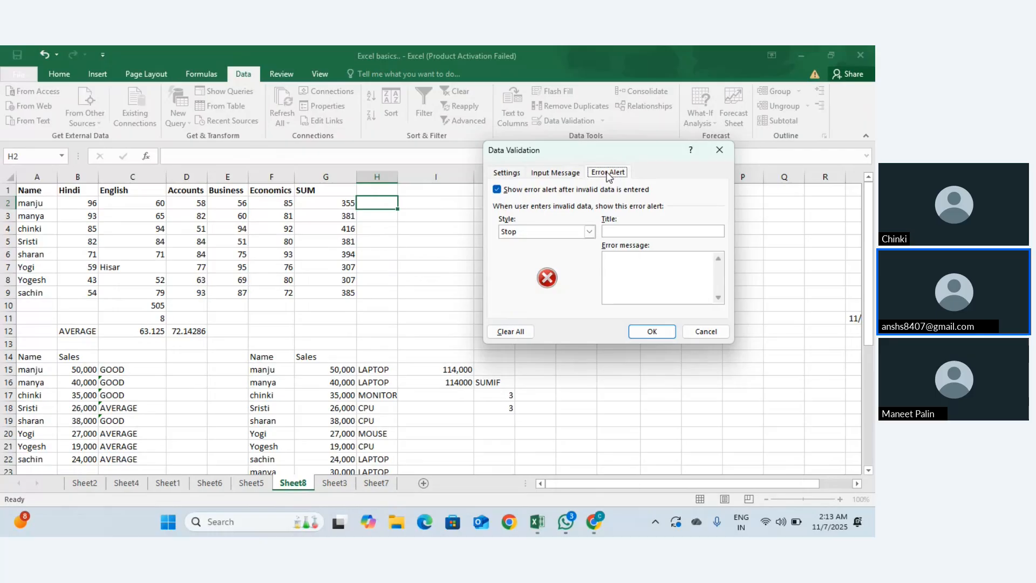
pyautogui.click(577, 174)
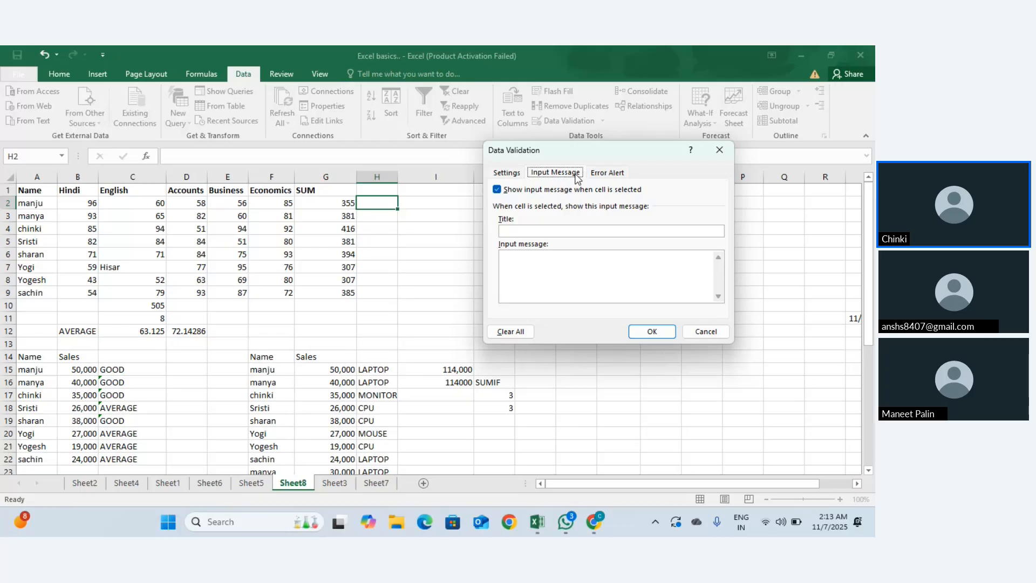
pyautogui.click(719, 150)
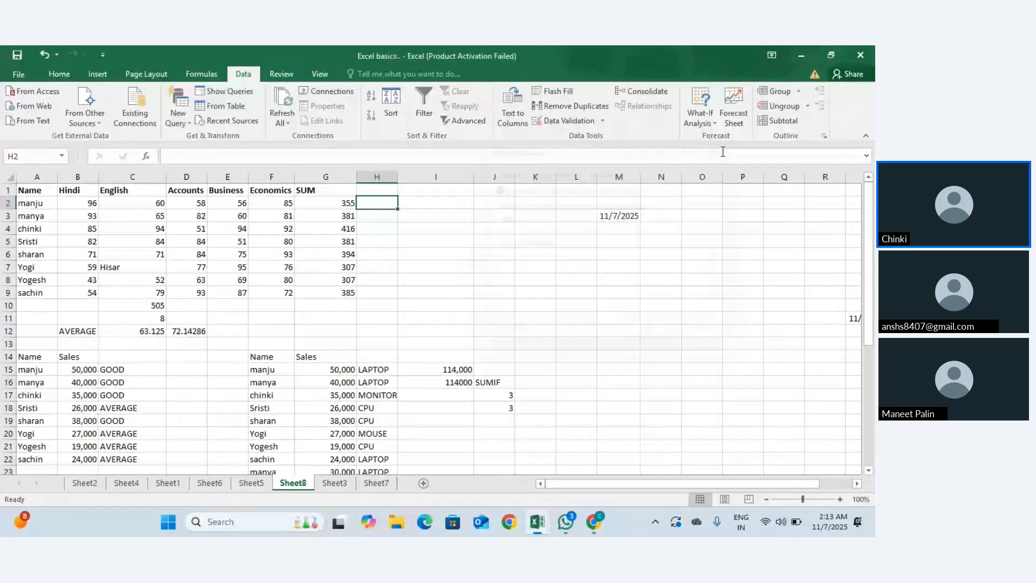
pyautogui.click(601, 122)
# Step: Copy the marks table A1:G9 to Z12, then select AG13:AG20 beside it
pyautogui.click(608, 168)
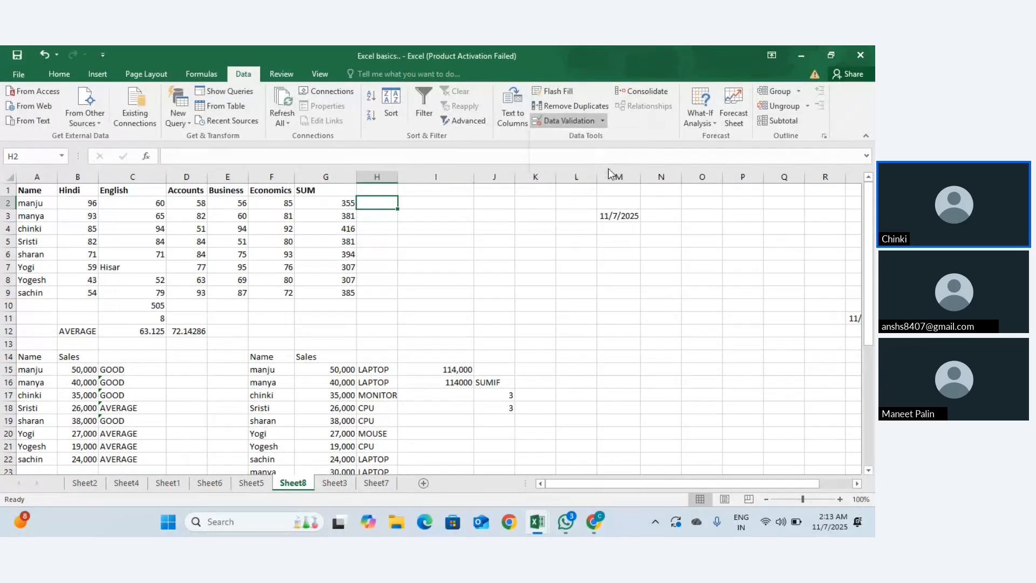
pyautogui.click(509, 239)
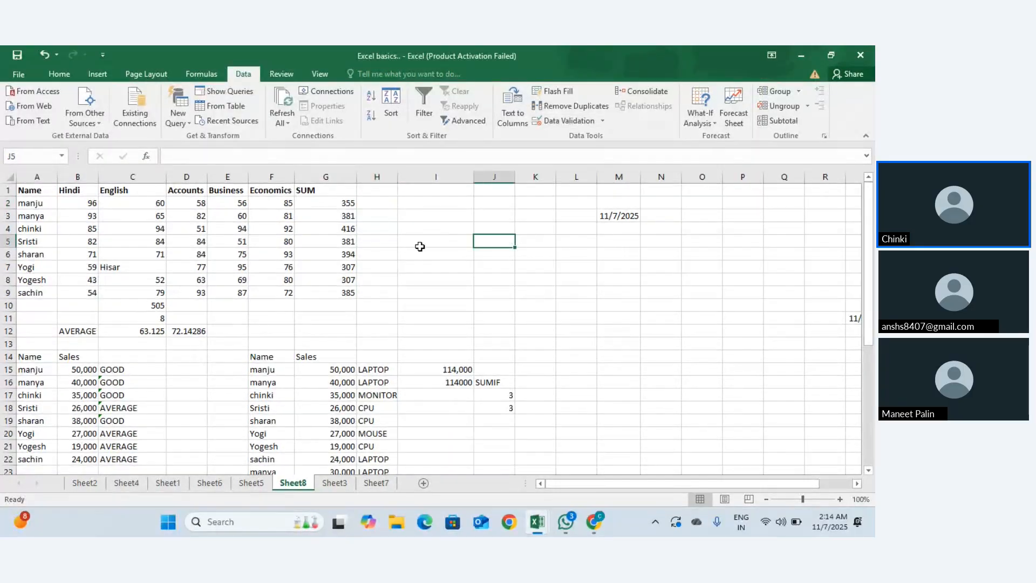
pyautogui.click(42, 194)
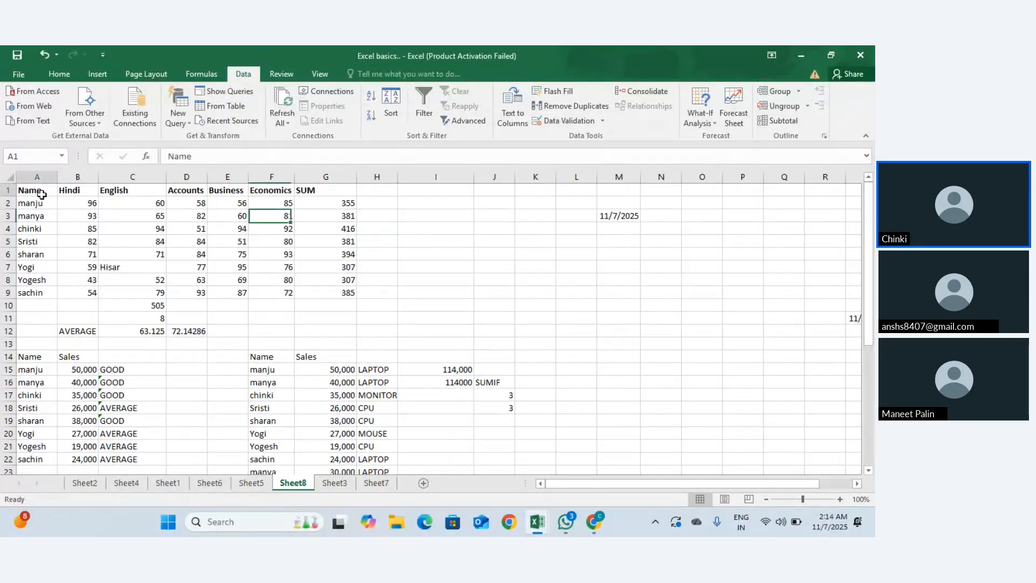
pyautogui.moveTo(42, 193)
pyautogui.mouseDown()
pyautogui.moveTo(277, 293)
pyautogui.moveTo(316, 294)
pyautogui.mouseUp()
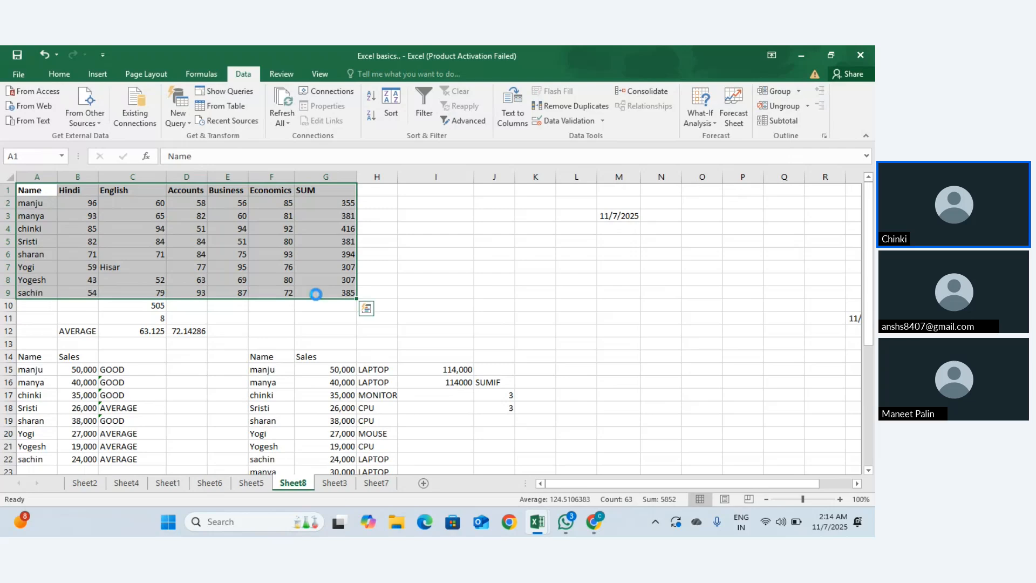
pyautogui.hotkey('ctrl', 'c')
pyautogui.scroll(-3, 315, 295)
pyautogui.hscroll(10, 315, 295)
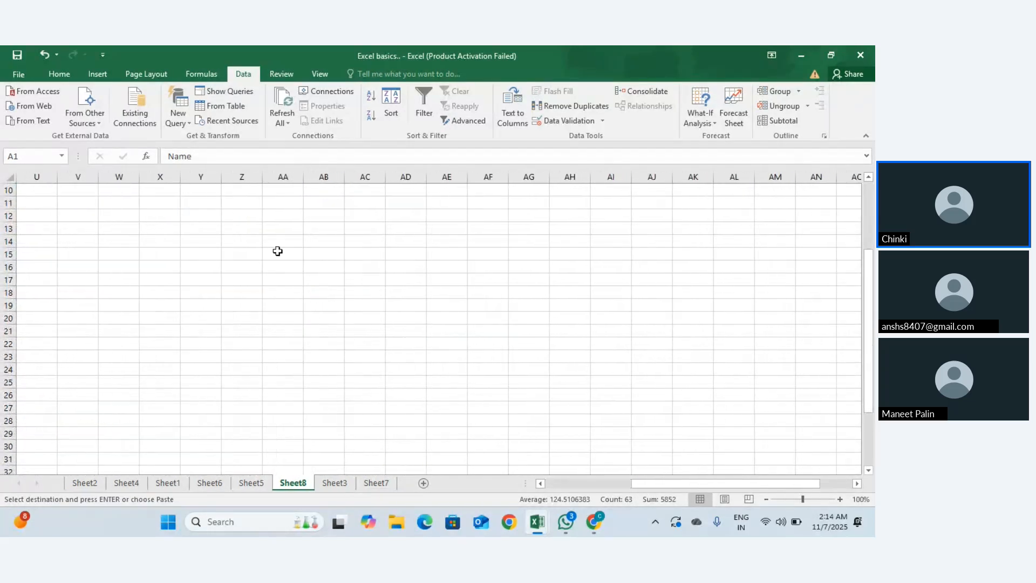
pyautogui.click(261, 218)
pyautogui.hotkey('ctrl', 'v')
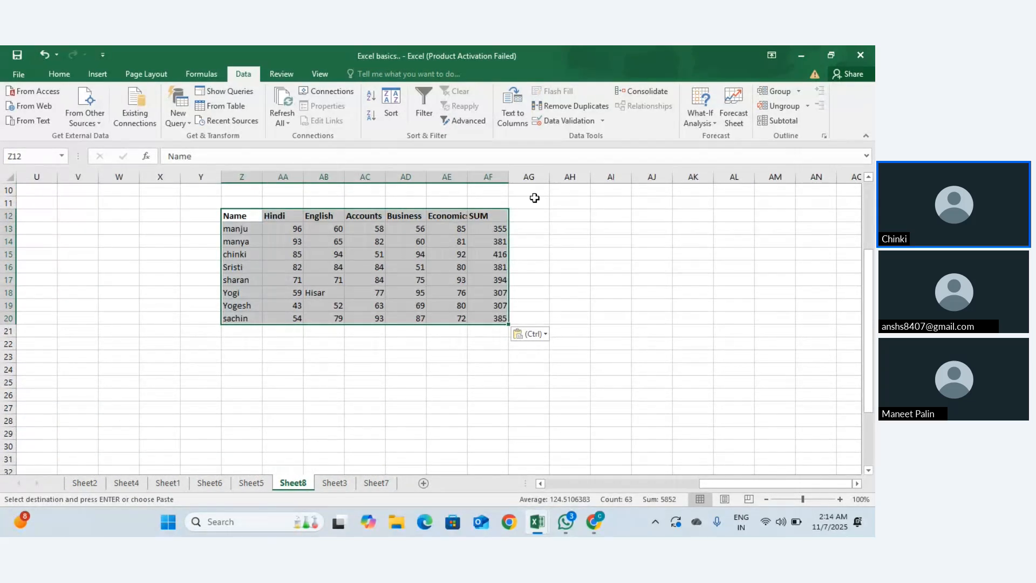
pyautogui.click(532, 228)
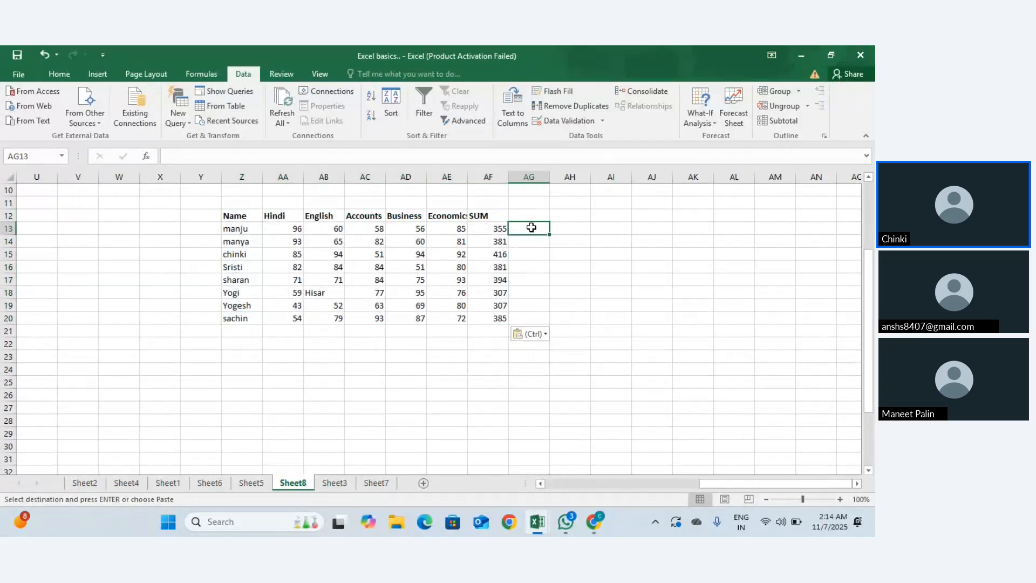
pyautogui.moveTo(532, 227); pyautogui.dragTo(534, 313)
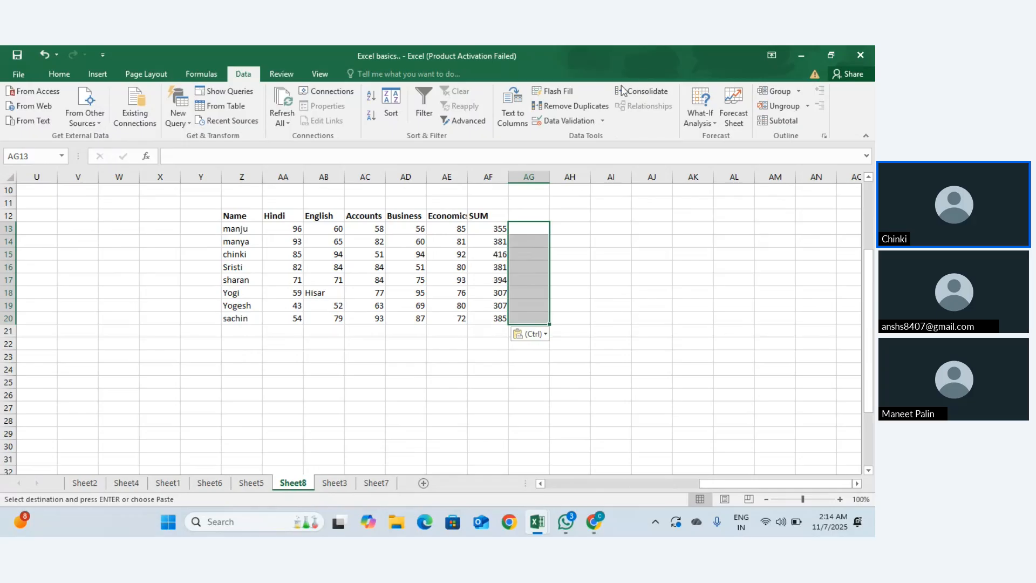
# Step: Give AG13 a Whole number rule between 1 and 100, then enter 1
pyautogui.click(603, 121)
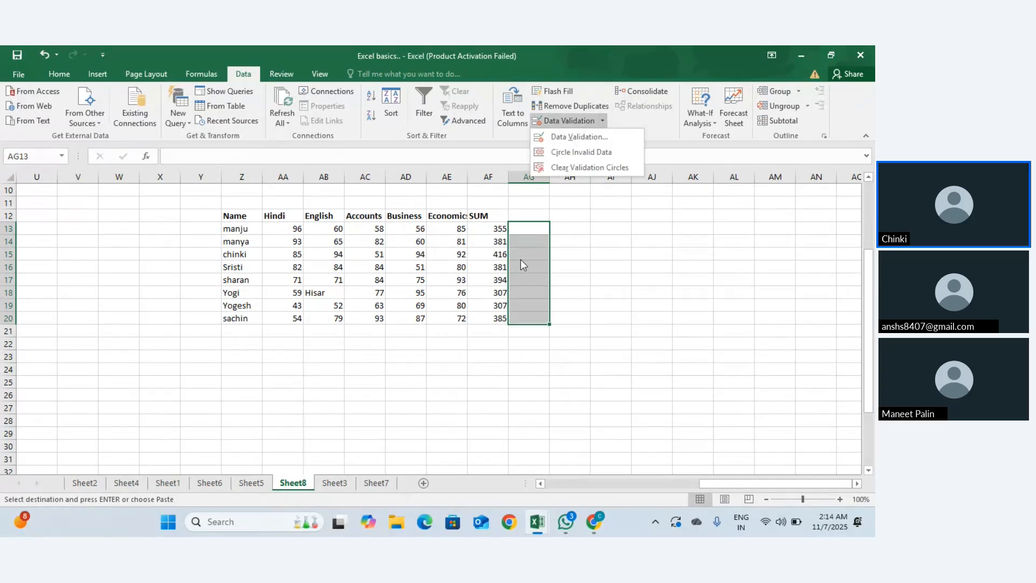
pyautogui.click(522, 227)
pyautogui.click(538, 225)
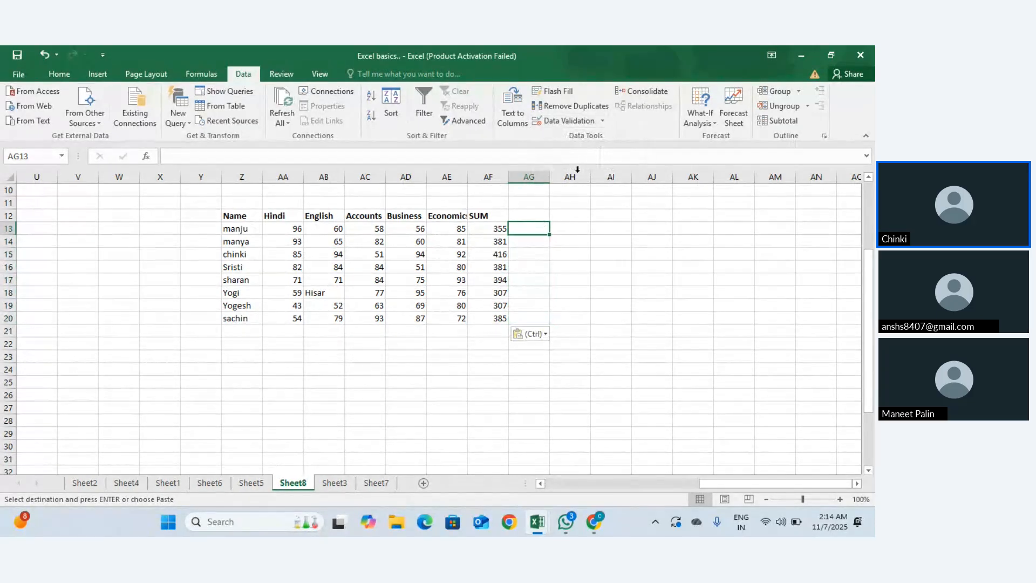
pyautogui.click(604, 120)
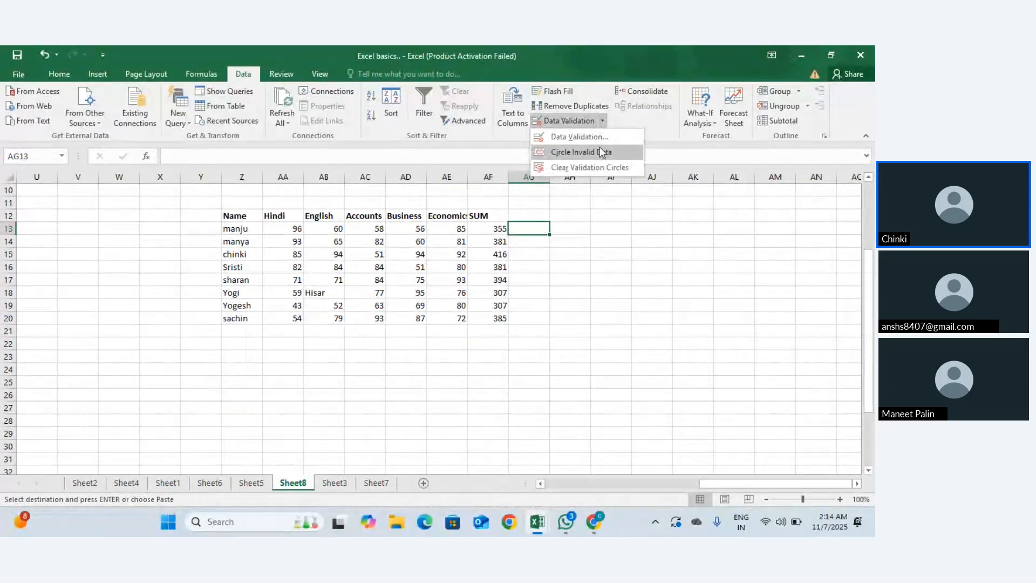
pyautogui.click(588, 137)
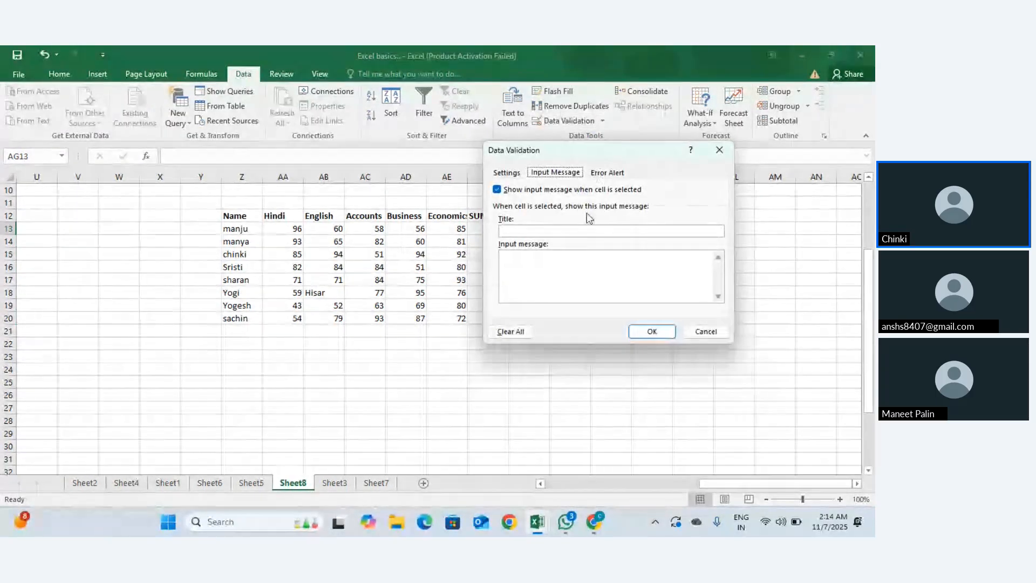
pyautogui.click(506, 173)
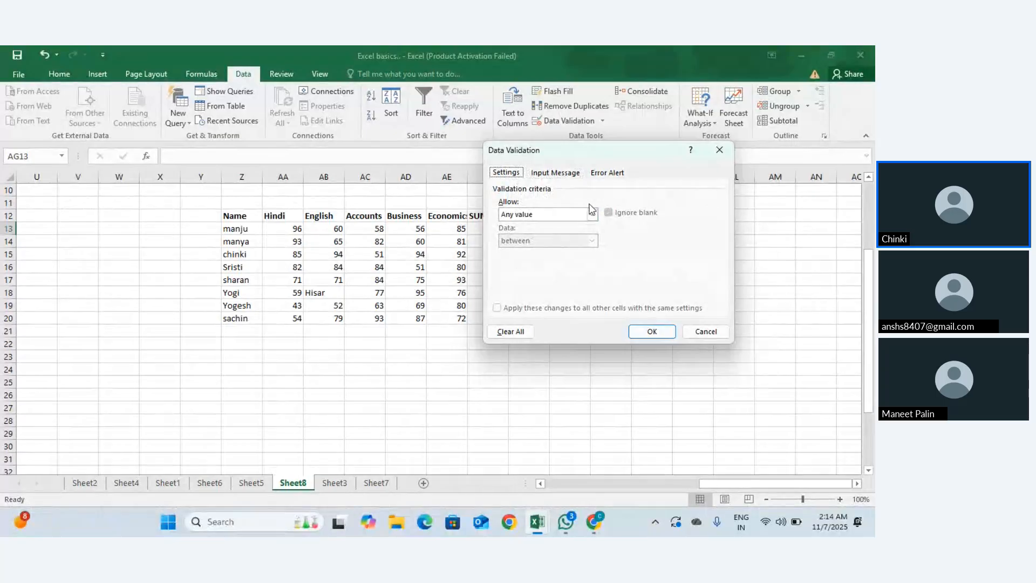
pyautogui.click(592, 215)
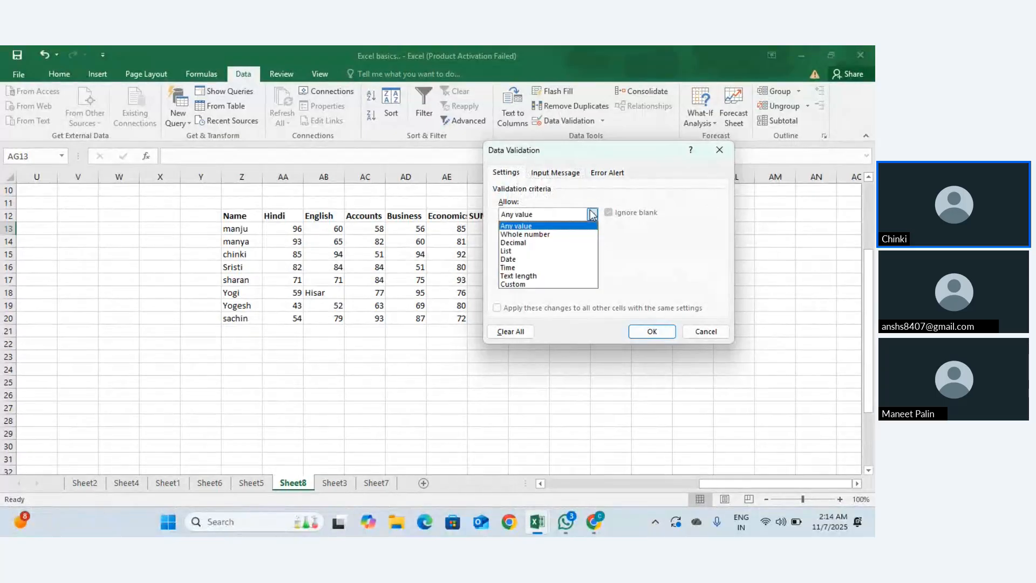
pyautogui.click(540, 234)
pyautogui.click(543, 241)
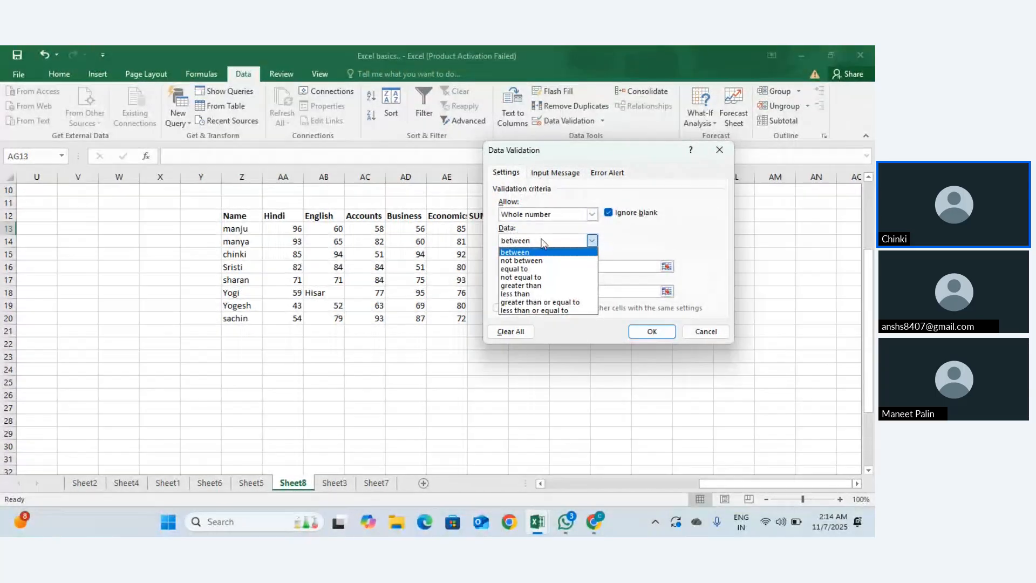
pyautogui.click(540, 252)
pyautogui.click(529, 265)
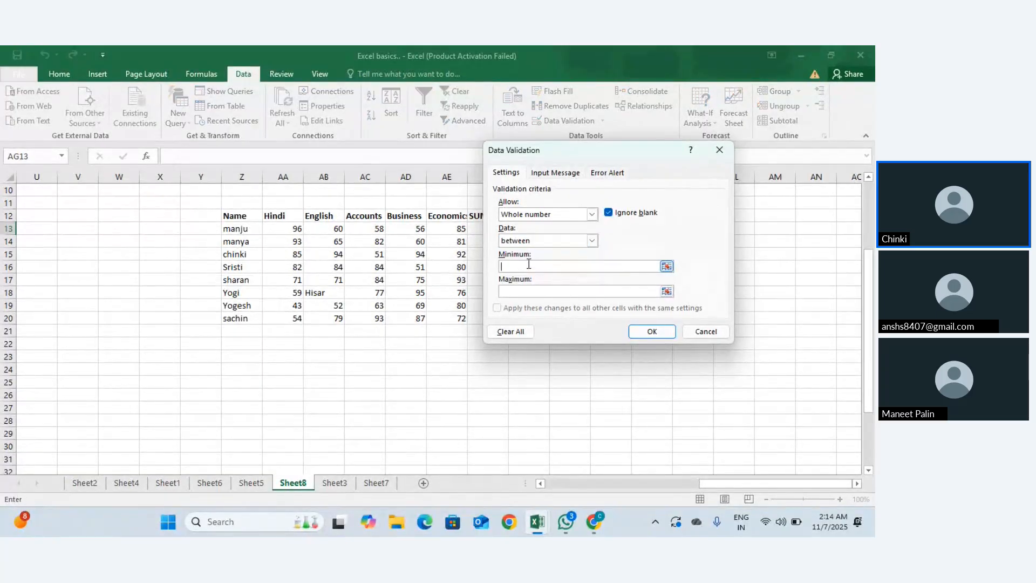
pyautogui.click(519, 290)
pyautogui.write('100')
pyautogui.click(652, 331)
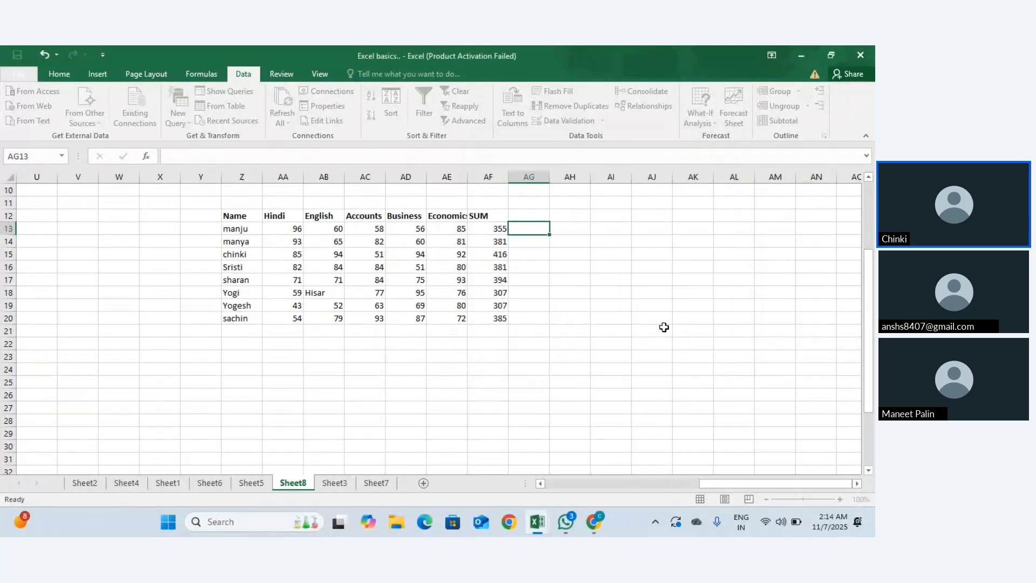
pyautogui.write('1')
pyautogui.press('Return')
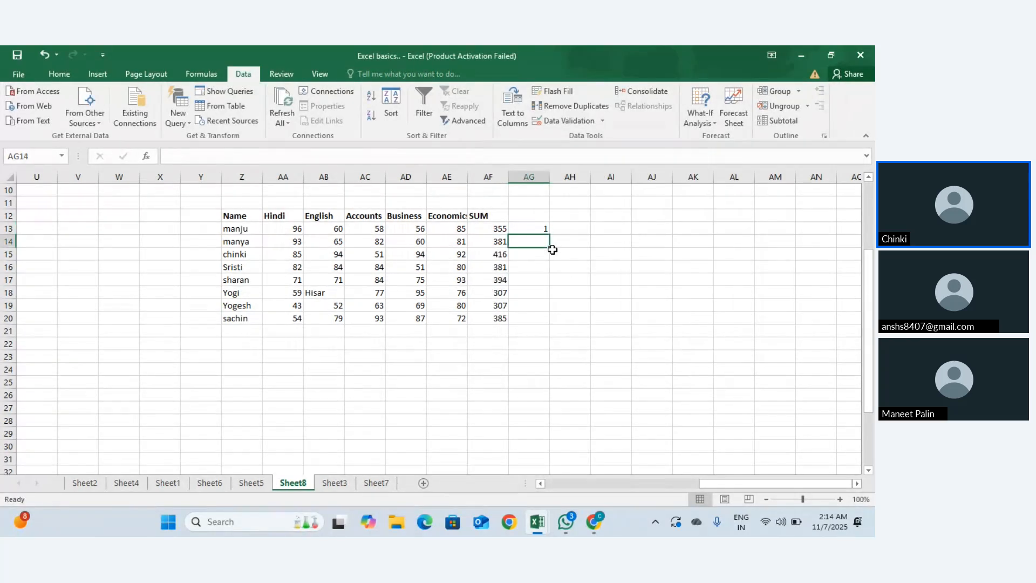
# Step: Enter 400 in AG14 and 100 in AG13
pyautogui.write('100')
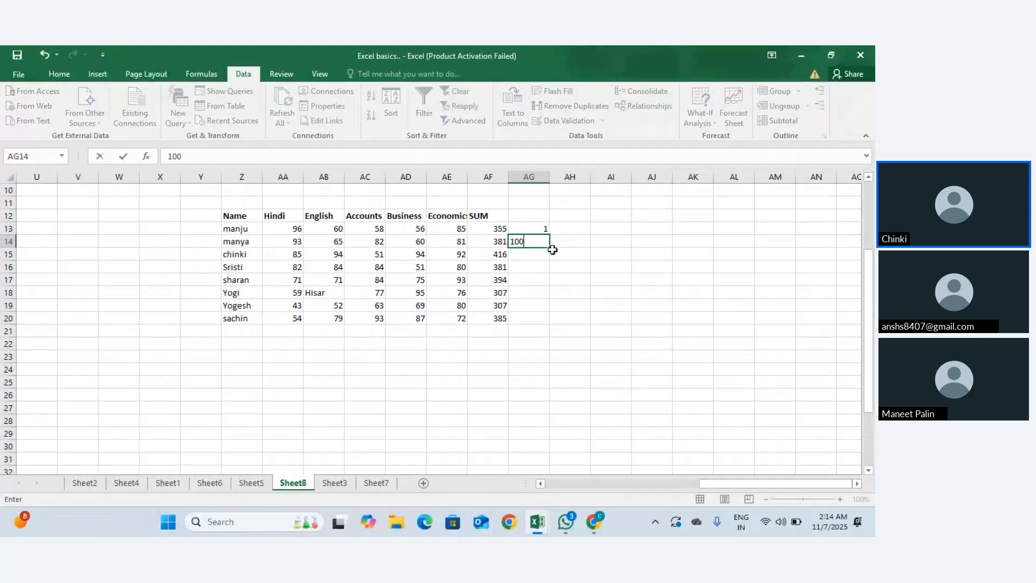
pyautogui.write('0')
pyautogui.press('Return')
pyautogui.press('Up')
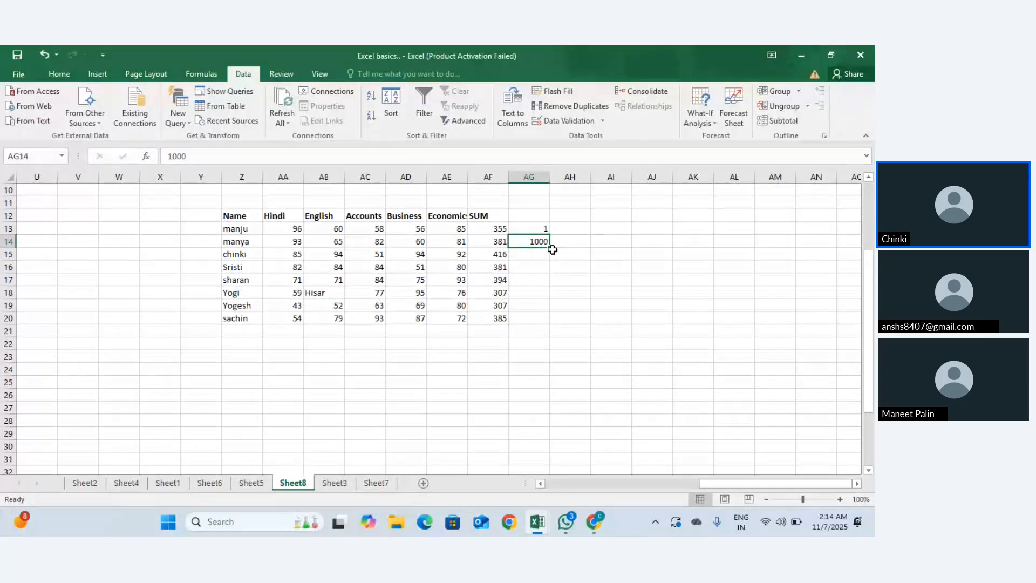
pyautogui.write('400')
pyautogui.press('Return')
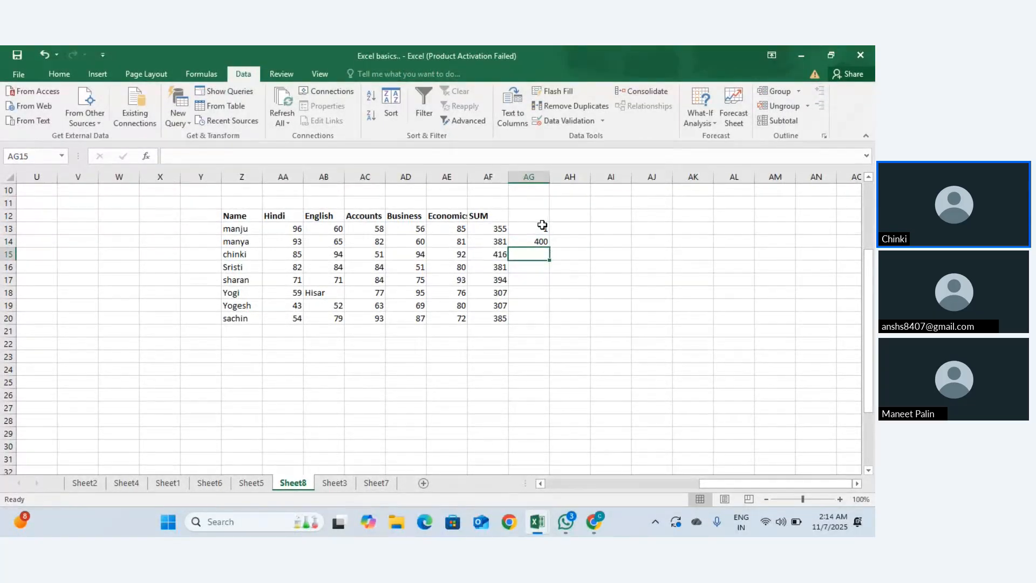
pyautogui.click(539, 229)
pyautogui.write('100')
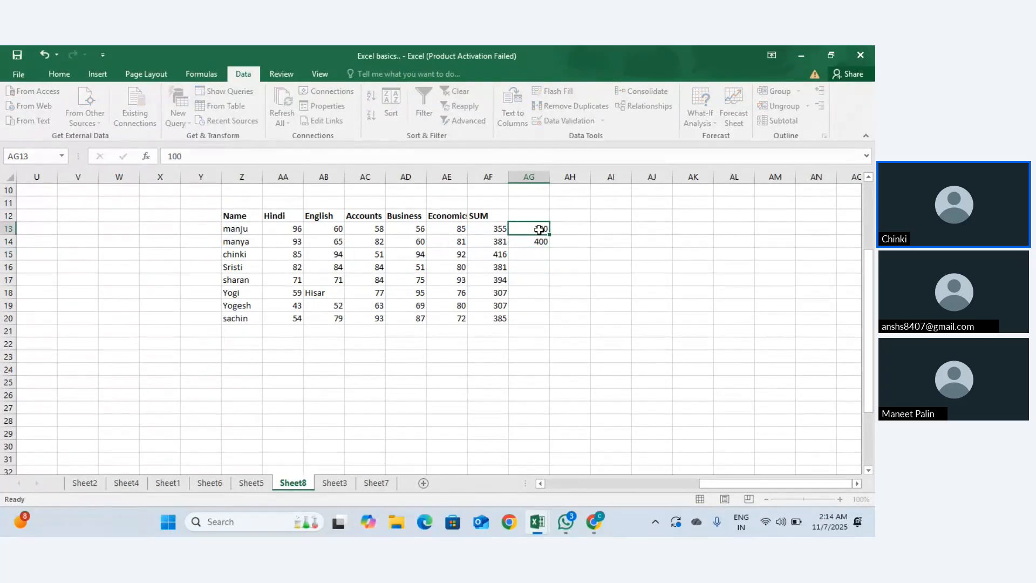
pyautogui.press('Return')
# Step: Try 1000 in AG13 and cancel the validation error, restoring 100
pyautogui.click(539, 230)
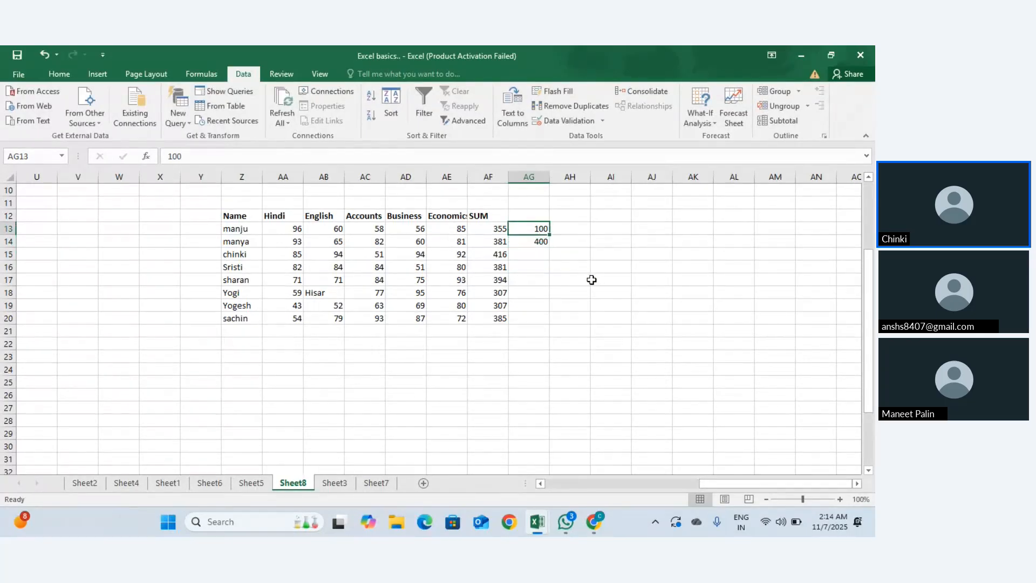
pyautogui.doubleClick(542, 227)
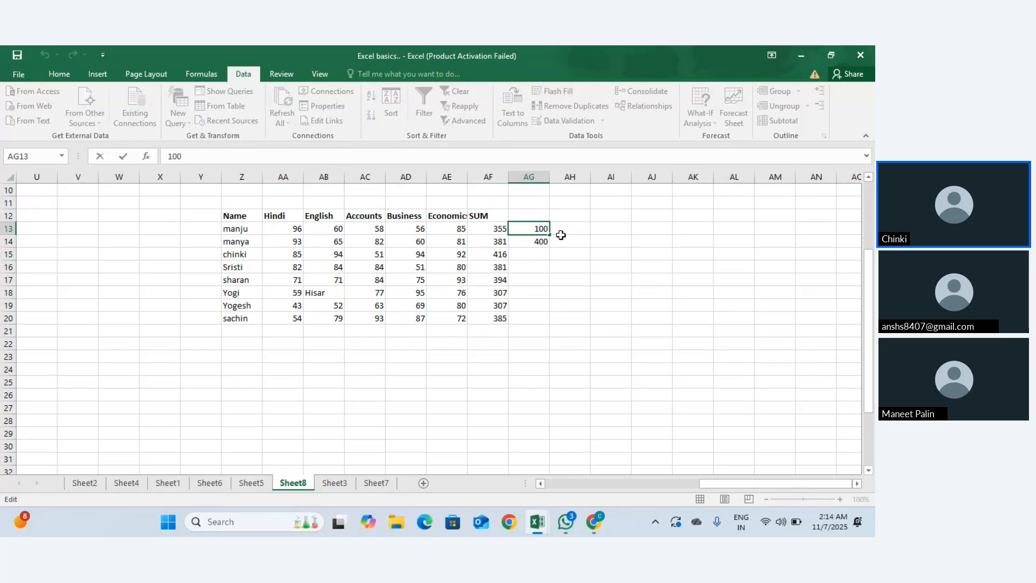
pyautogui.write('0')
pyautogui.press('Return')
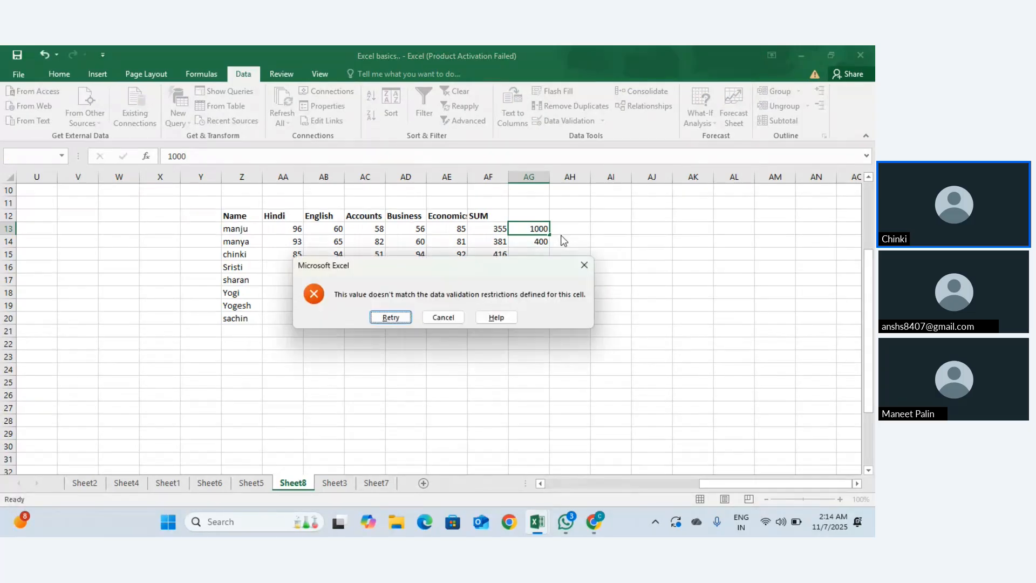
pyautogui.press('Return')
pyautogui.press('Escape')
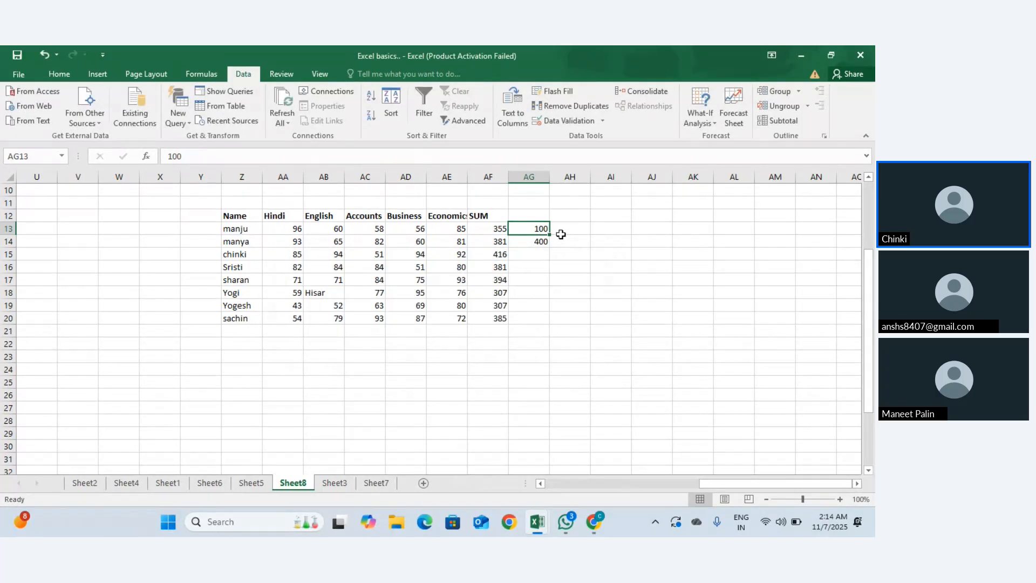
pyautogui.click(603, 120)
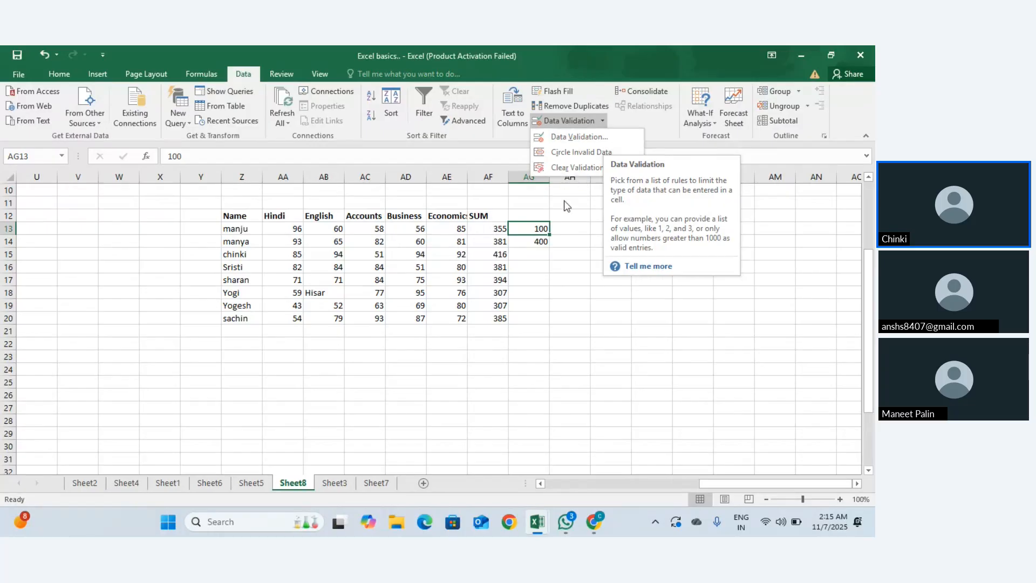
pyautogui.click(542, 228)
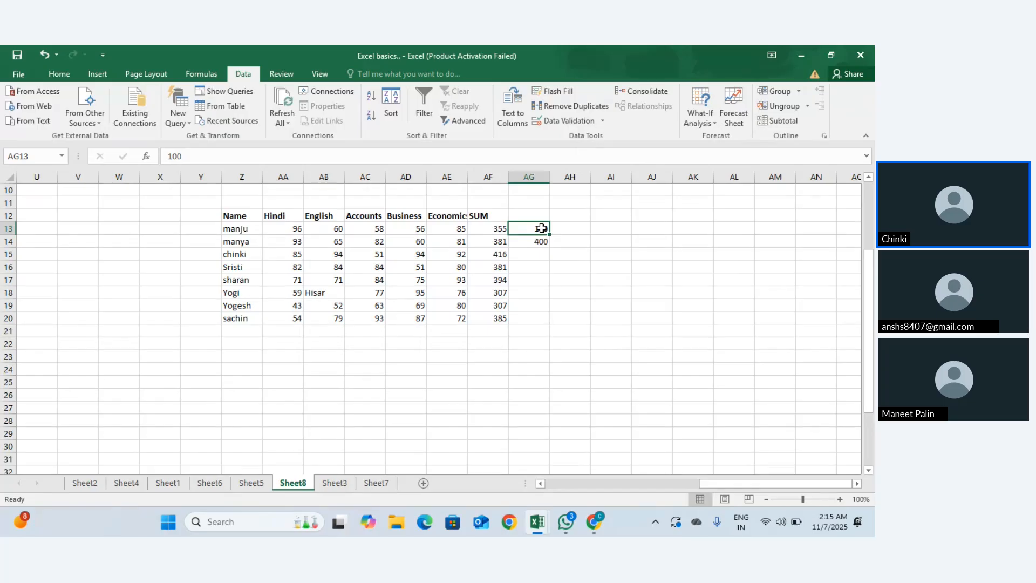
# Step: Replace AG13 with 95, then confirm 1100 is rejected
pyautogui.doubleClick(541, 228)
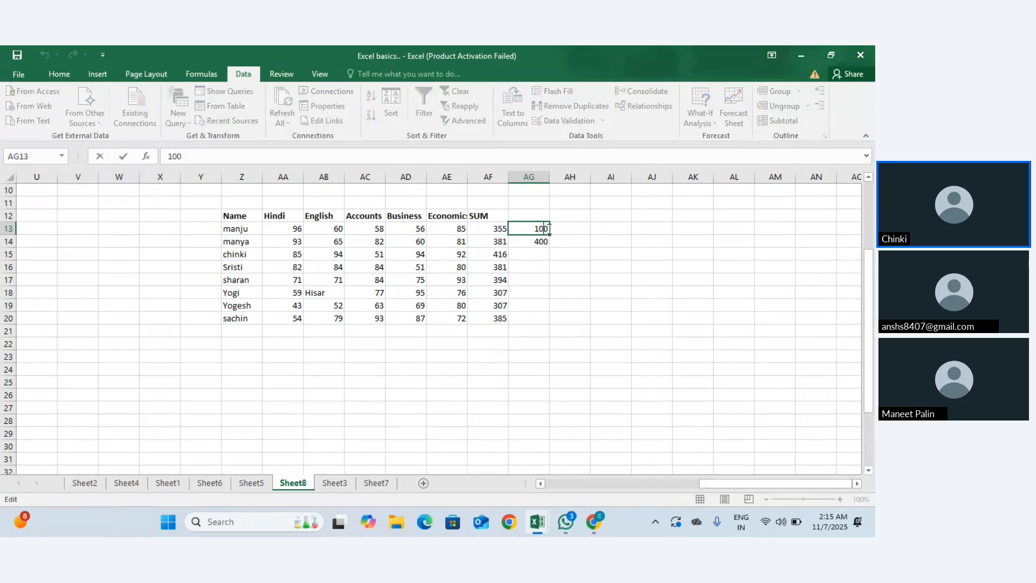
pyautogui.moveTo(542, 228); pyautogui.dragTo(521, 228)
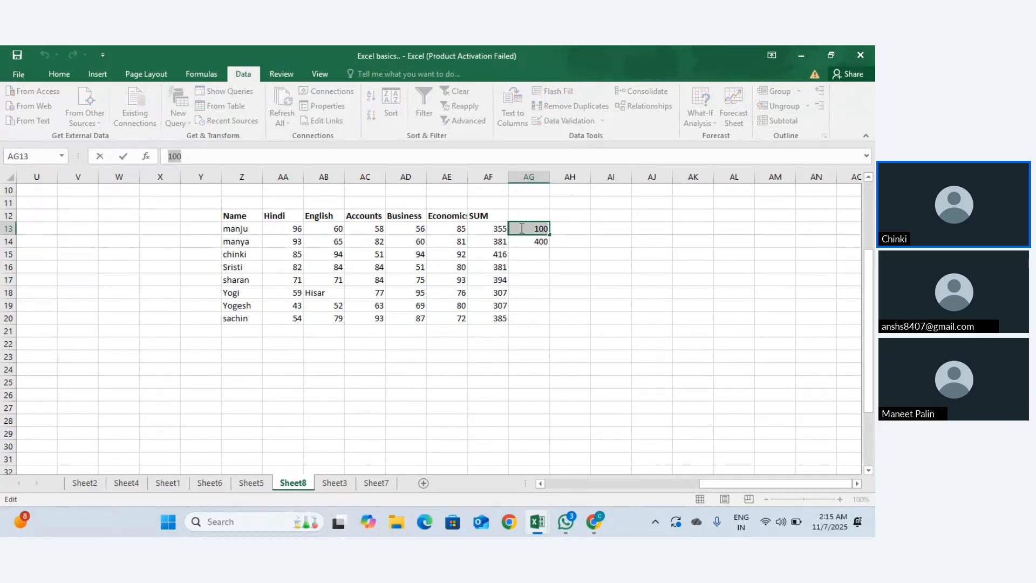
pyautogui.write('95')
pyautogui.press('Return')
pyautogui.click(520, 228)
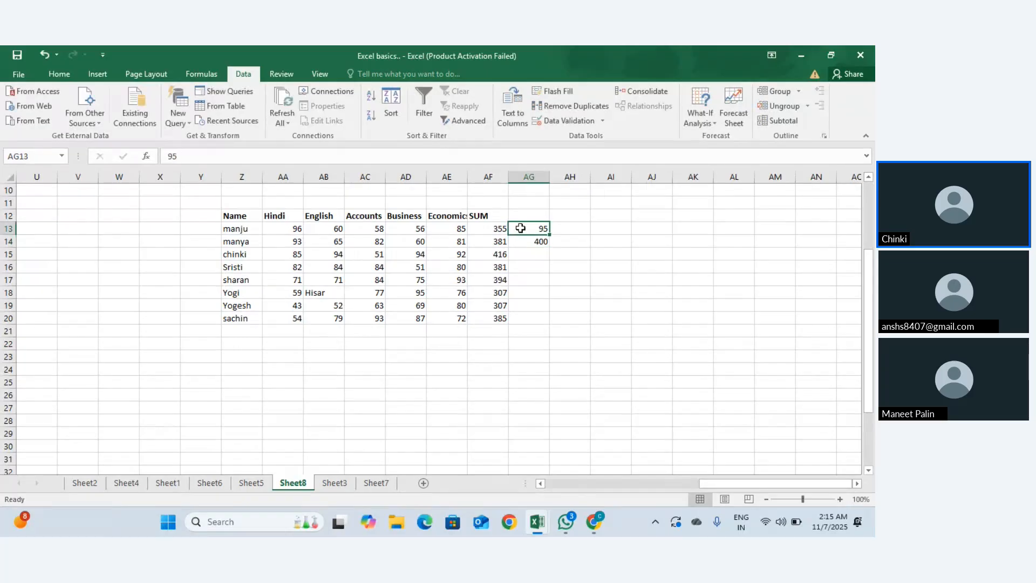
pyautogui.write('1100')
pyautogui.press('Return')
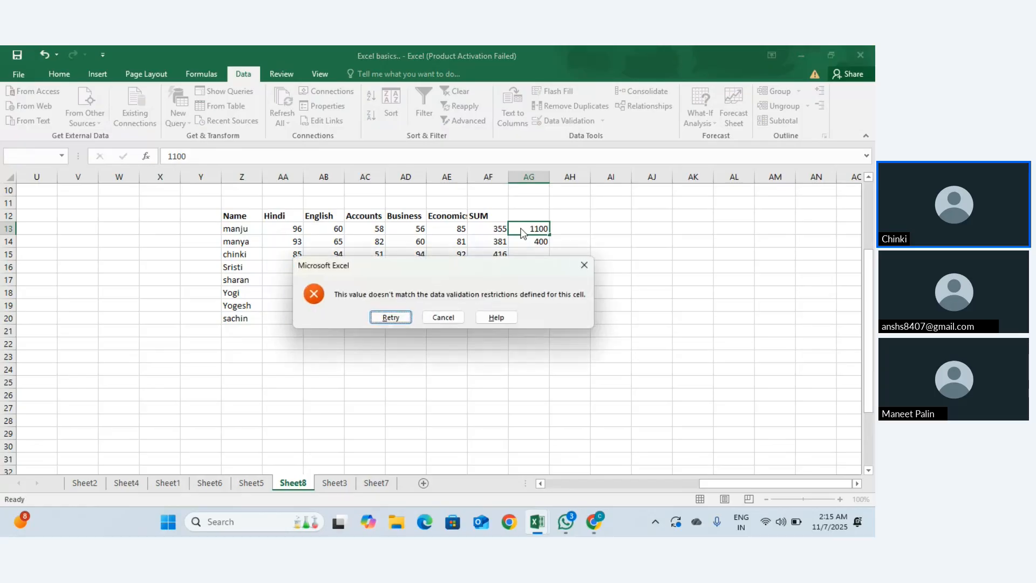
pyautogui.press('Return')
pyautogui.press('Escape')
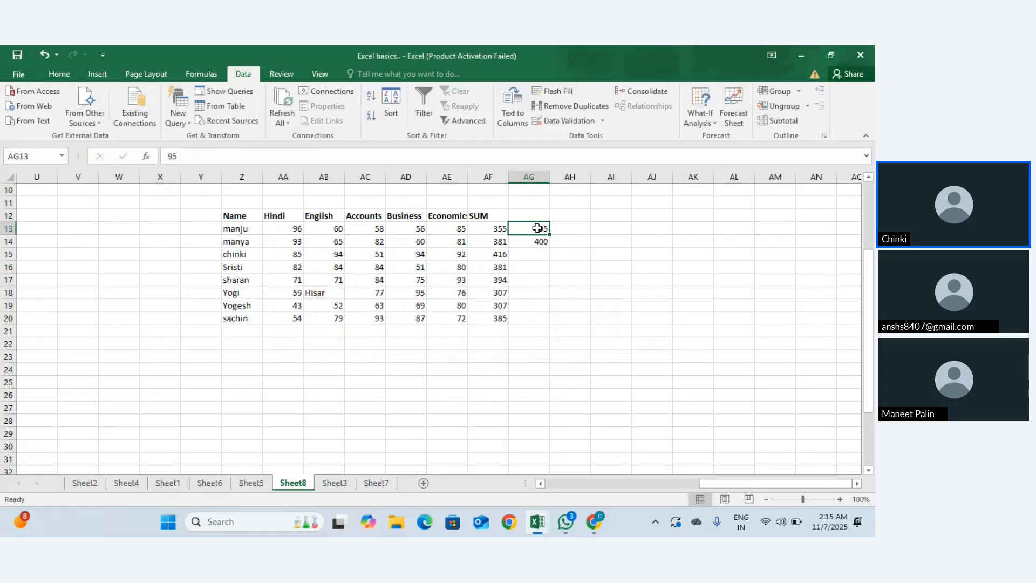
# Step: Set the Error Alert message for AG13's rule to 'You are writing wrong'
pyautogui.click(601, 119)
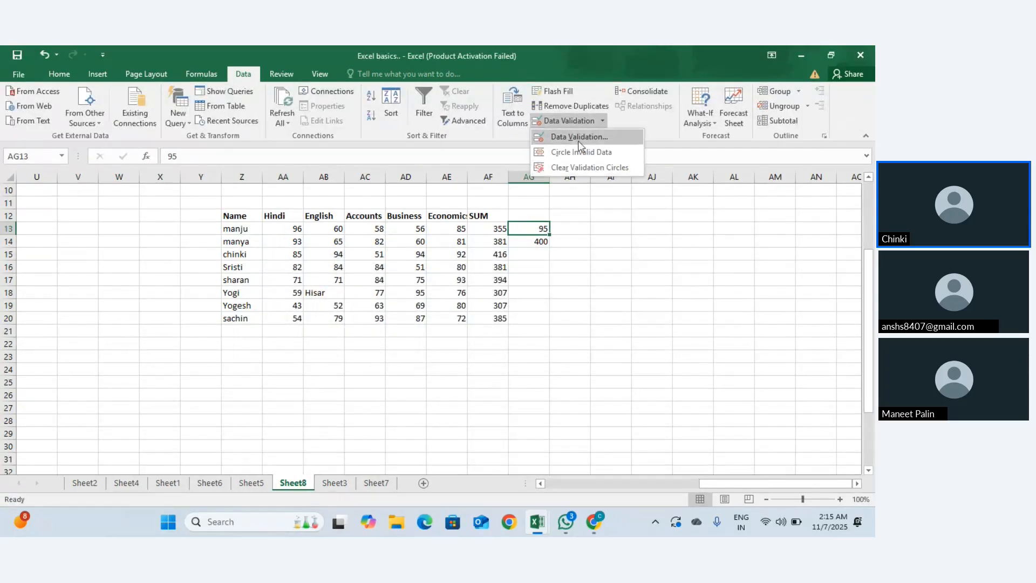
pyautogui.click(579, 141)
pyautogui.click(607, 173)
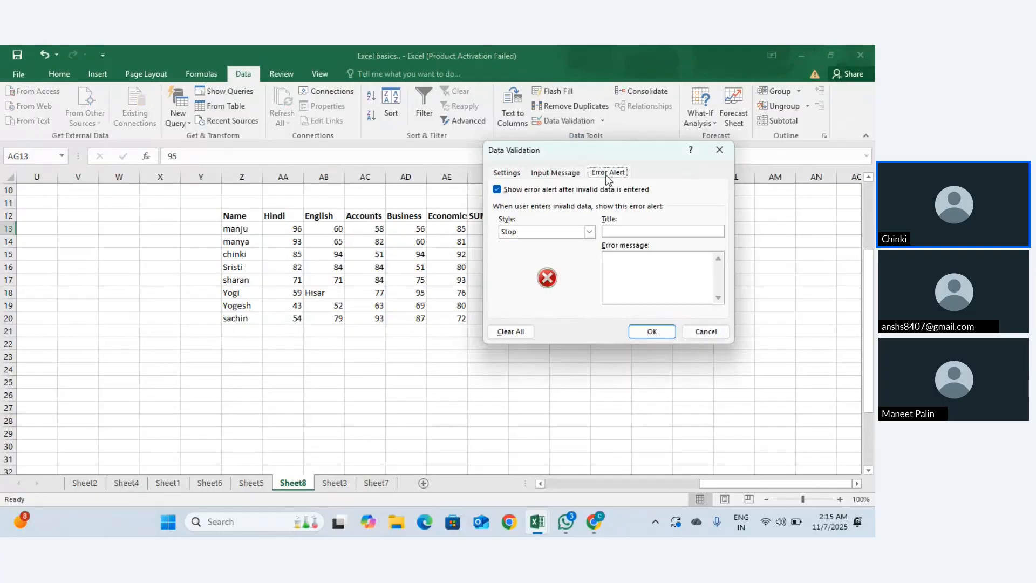
pyautogui.click(622, 259)
pyautogui.write('Your')
pyautogui.press('BackSpace')
pyautogui.write('are writinng')
pyautogui.press('BackSpace')
pyautogui.write('g wrong')
pyautogui.click(645, 332)
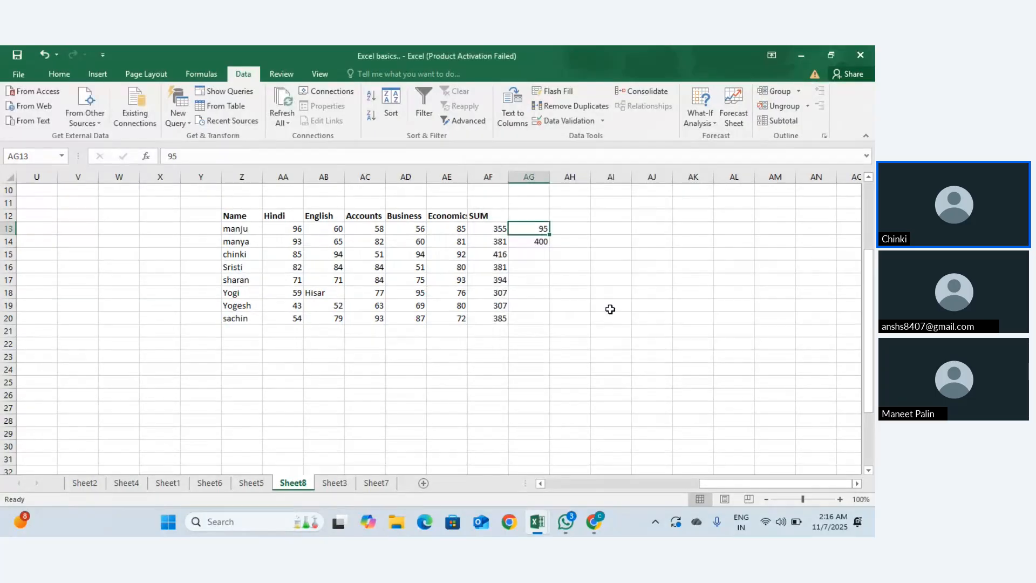
# Step: Enter 15 in AG13, then try 1500 and cancel the custom error alert
pyautogui.doubleClick(541, 229)
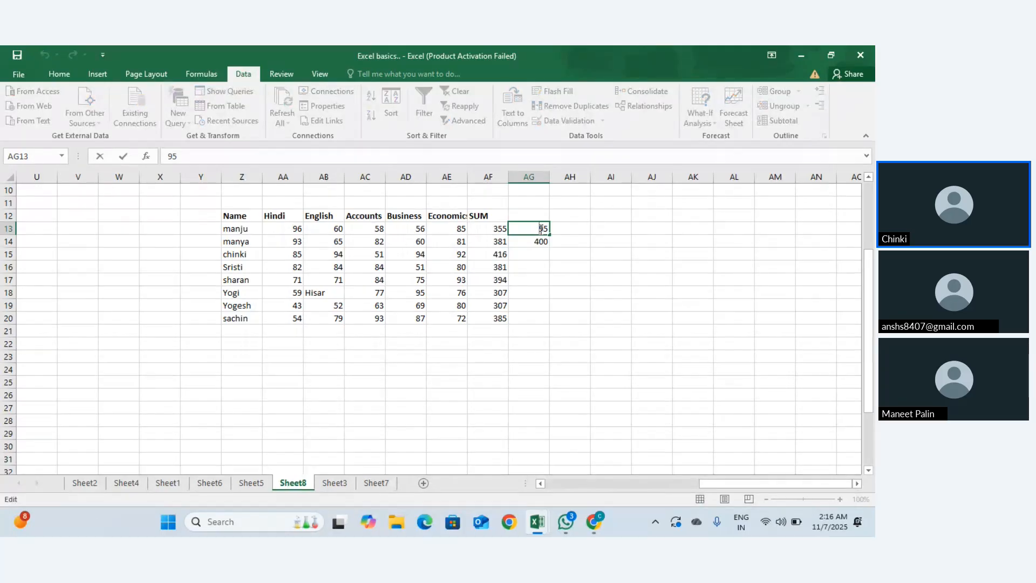
pyautogui.press('BackSpace')
pyautogui.press('BackSpace')
pyautogui.write('15')
pyautogui.press('Return')
pyautogui.click(544, 228)
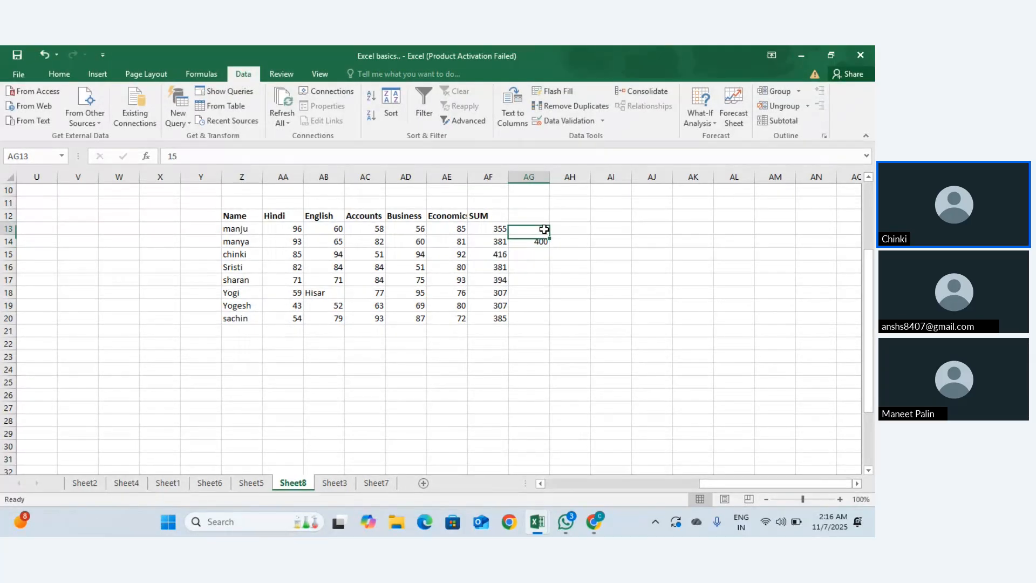
pyautogui.write('1500')
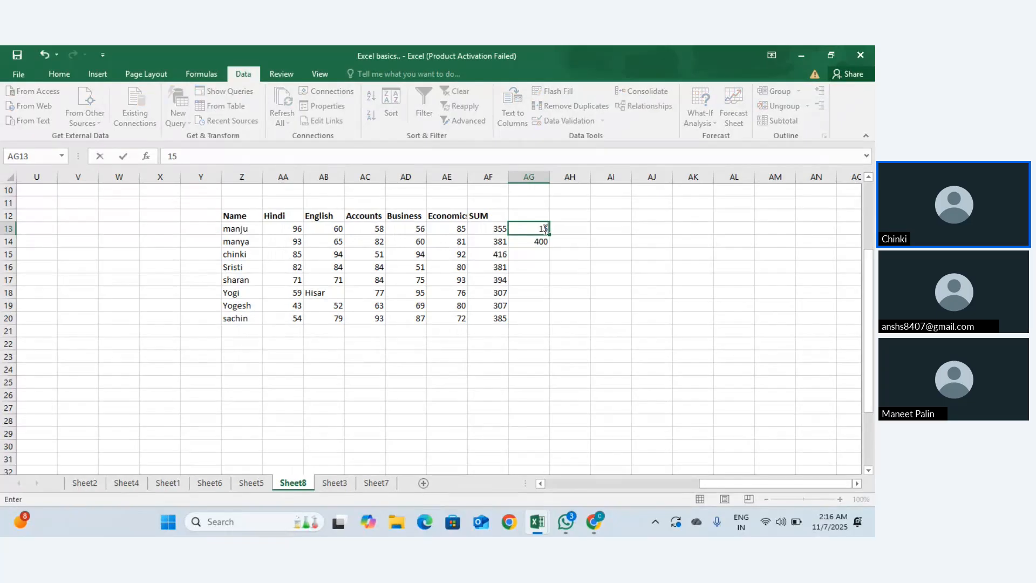
pyautogui.press('Return')
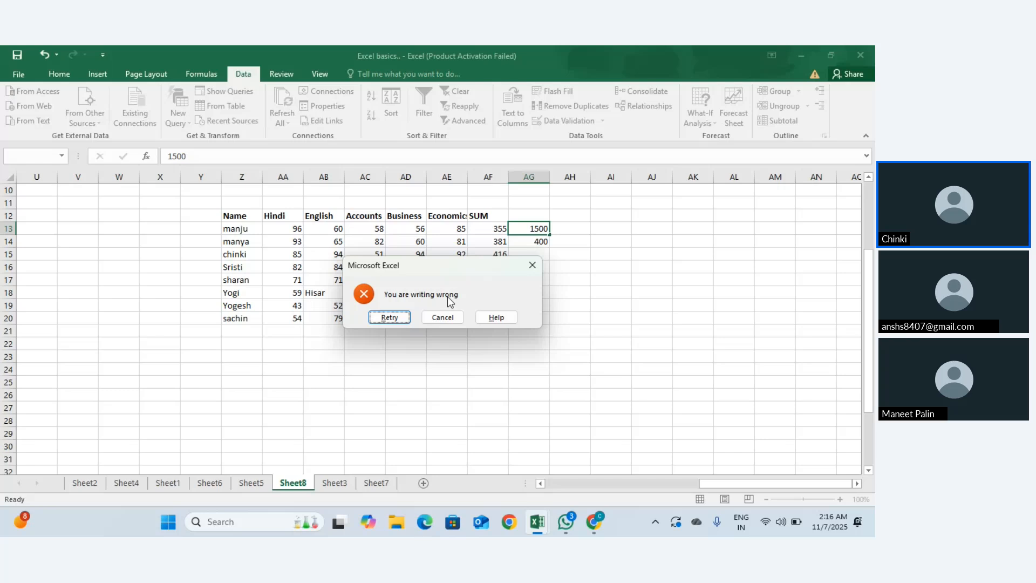
pyautogui.click(430, 318)
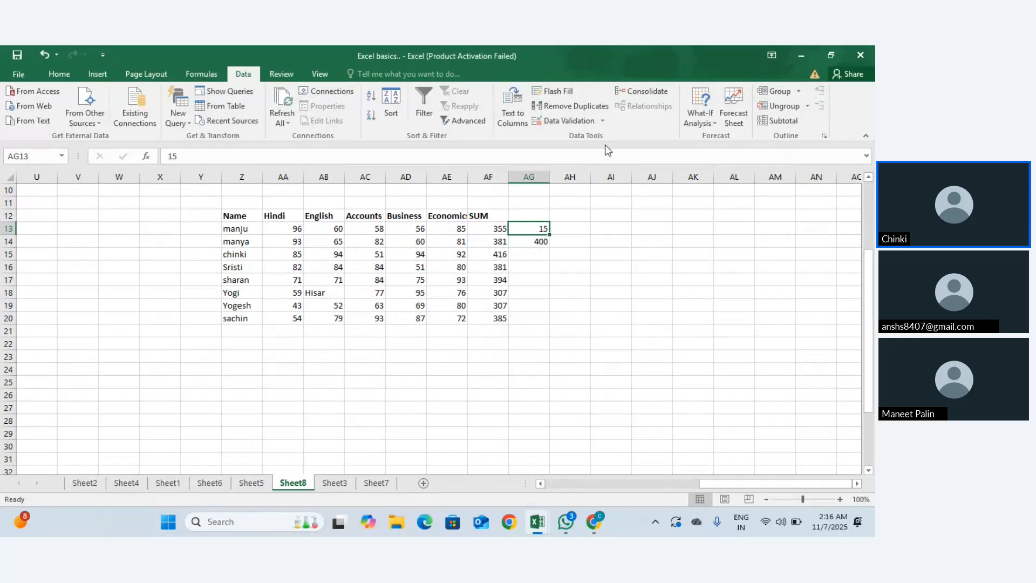
pyautogui.click(537, 244)
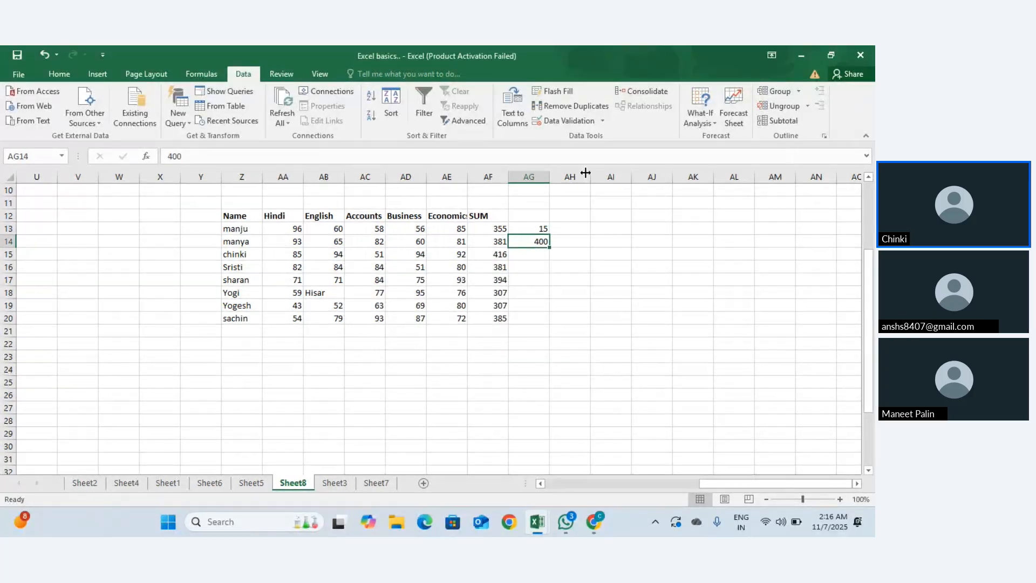
# Step: Give AG14 a Date validation rule allowing dates between 7-Nov and 12-Nov
pyautogui.click(602, 120)
pyautogui.click(597, 136)
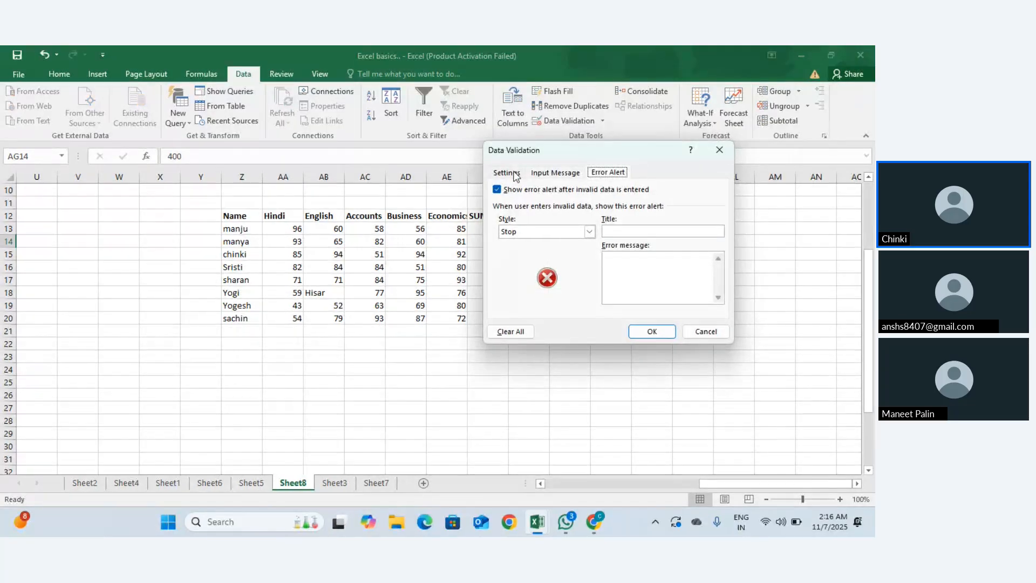
pyautogui.click(515, 174)
pyautogui.click(592, 214)
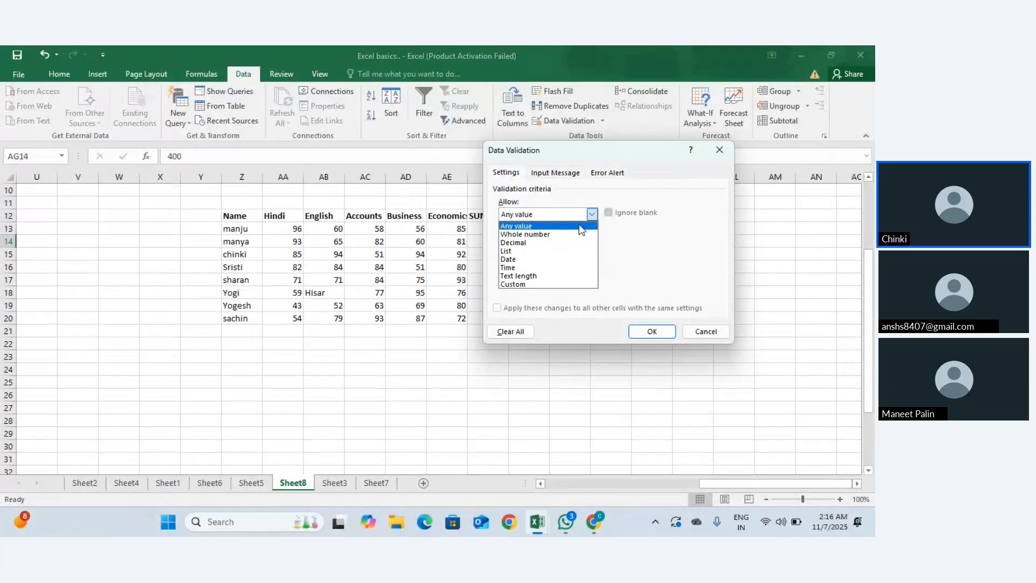
pyautogui.click(561, 259)
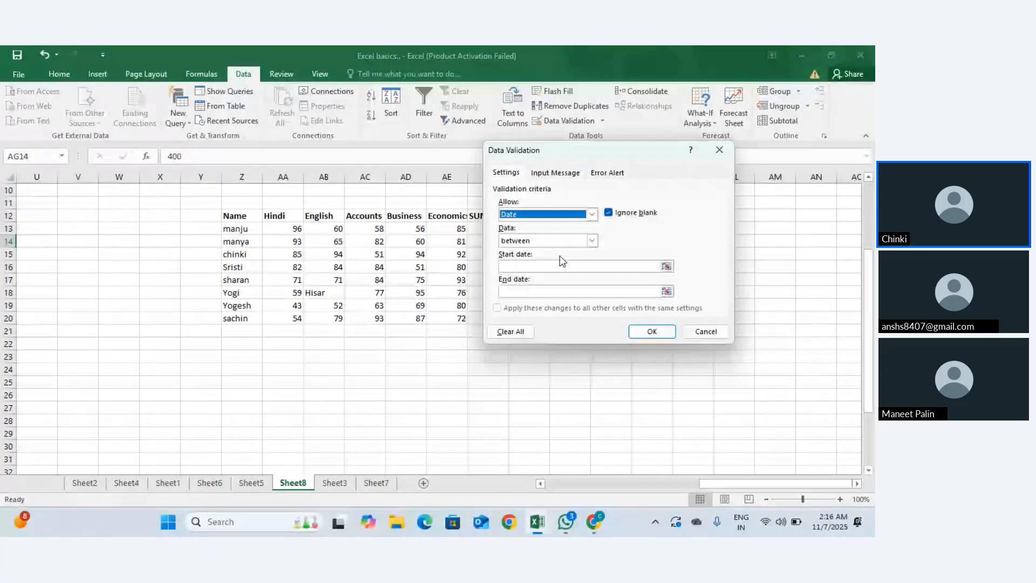
pyautogui.click(542, 266)
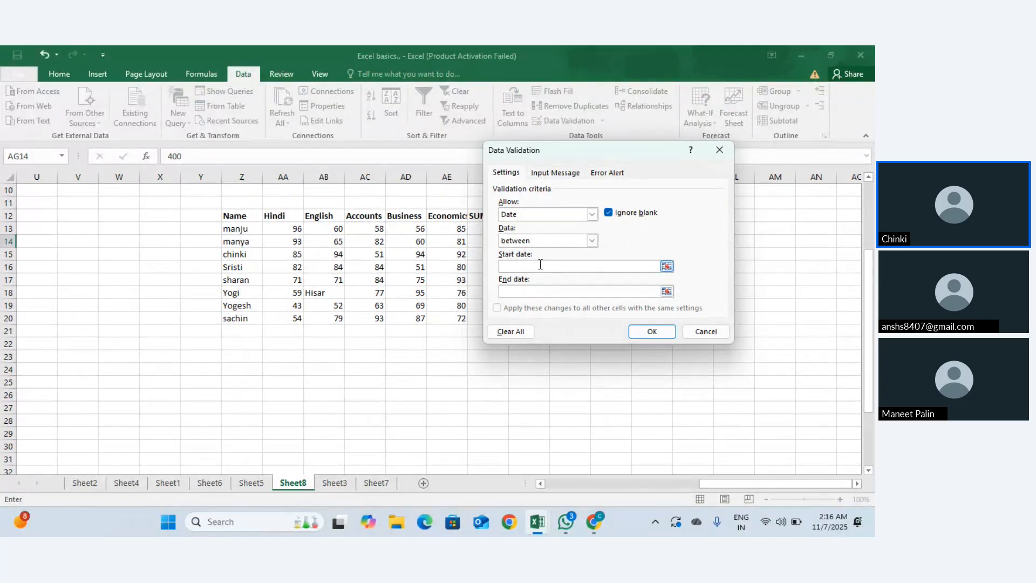
pyautogui.write('7-Nov')
pyautogui.click(526, 294)
pyautogui.write('12-Nov')
# Step: Apply the date rule and replace AG14's 400 with 8-Nov
pyautogui.click(636, 330)
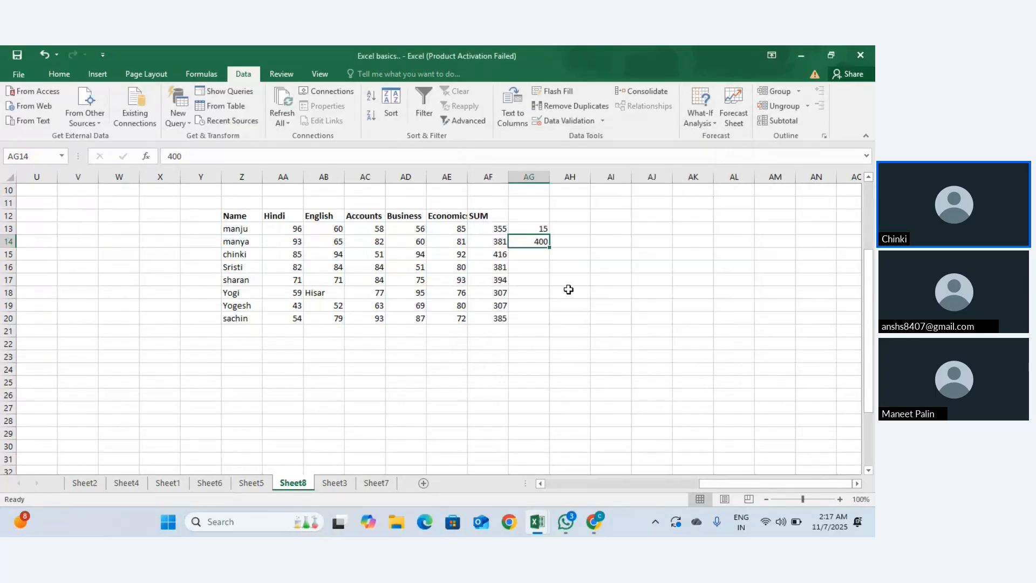
pyautogui.doubleClick(534, 241)
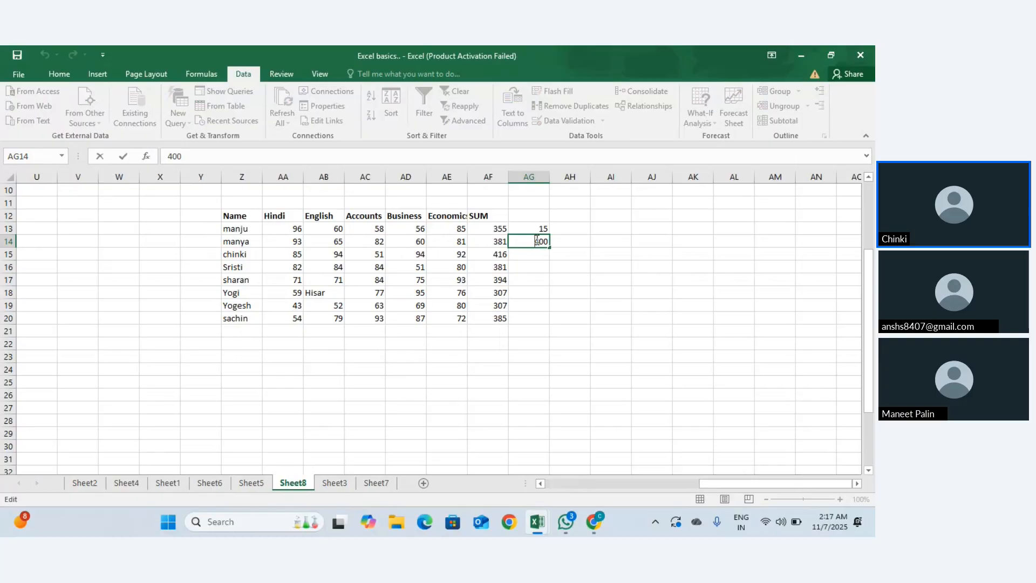
pyautogui.moveTo(535, 241); pyautogui.dragTo(571, 241)
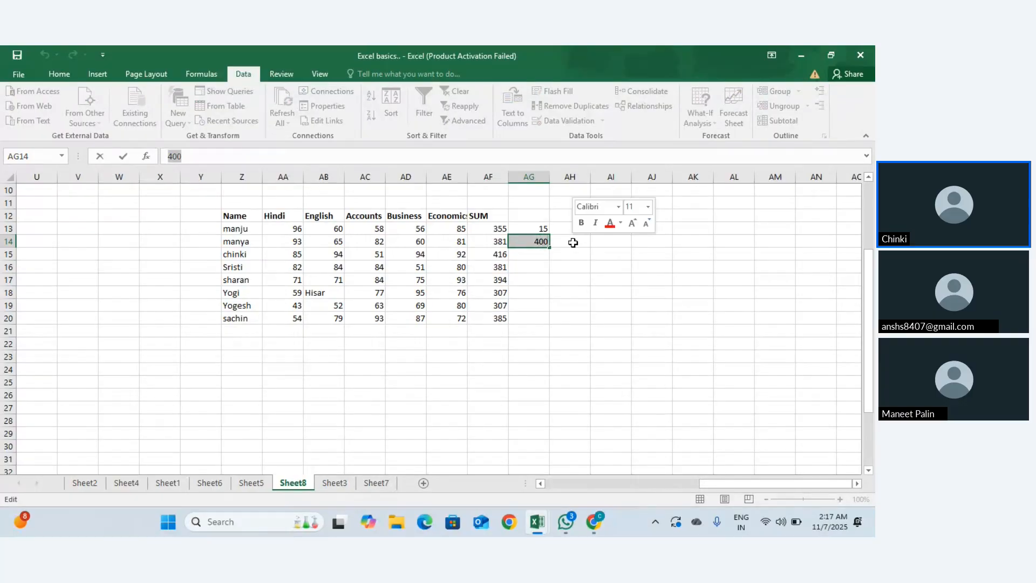
pyautogui.write('8-N')
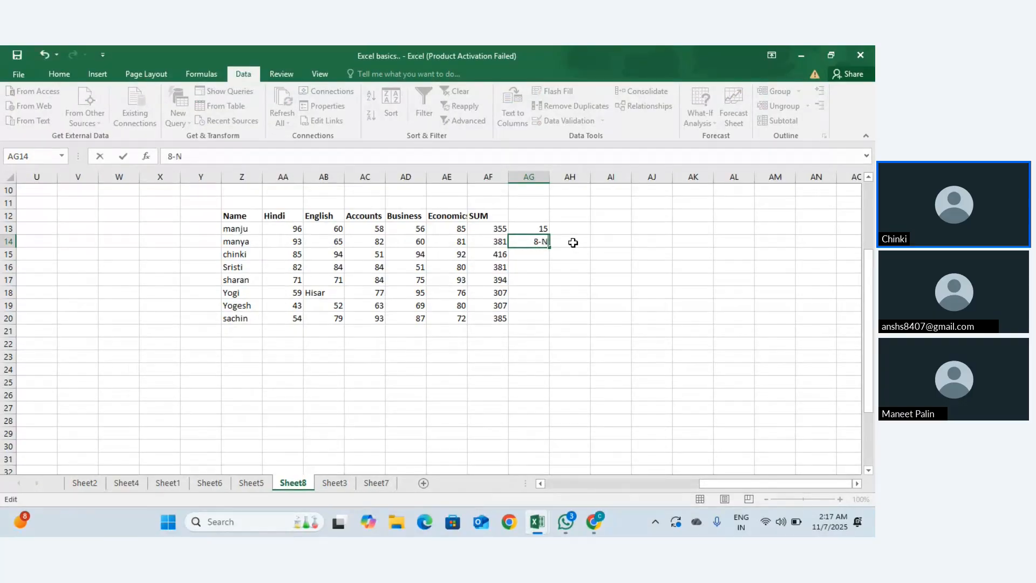
pyautogui.write('ov')
pyautogui.press('Return')
pyautogui.press('Up')
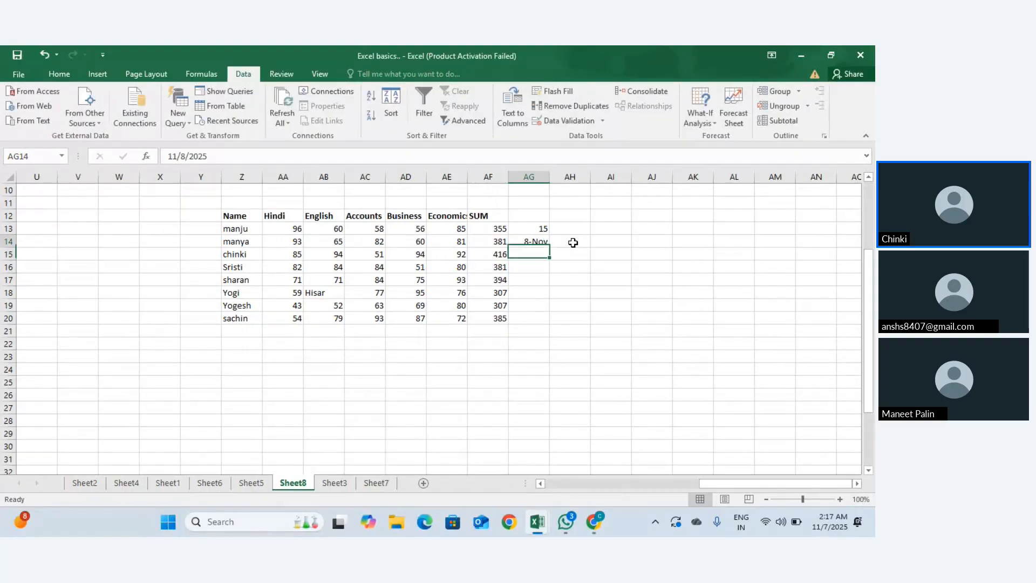
# Step: Test the rule by entering 15-Nov in AG14, then cancel after it is rejected
pyautogui.write('1')
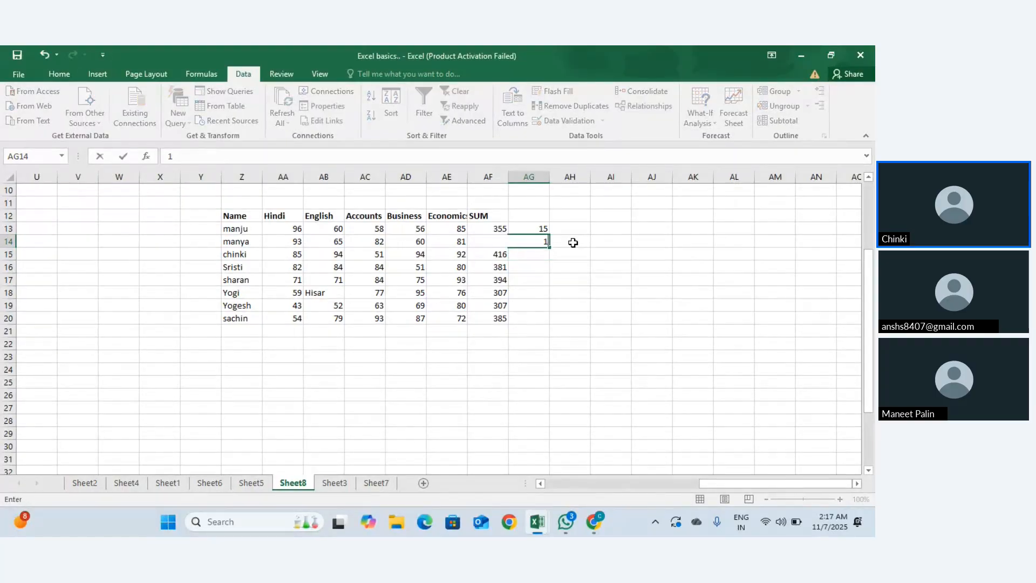
pyautogui.write('5-Nov')
pyautogui.press('Return')
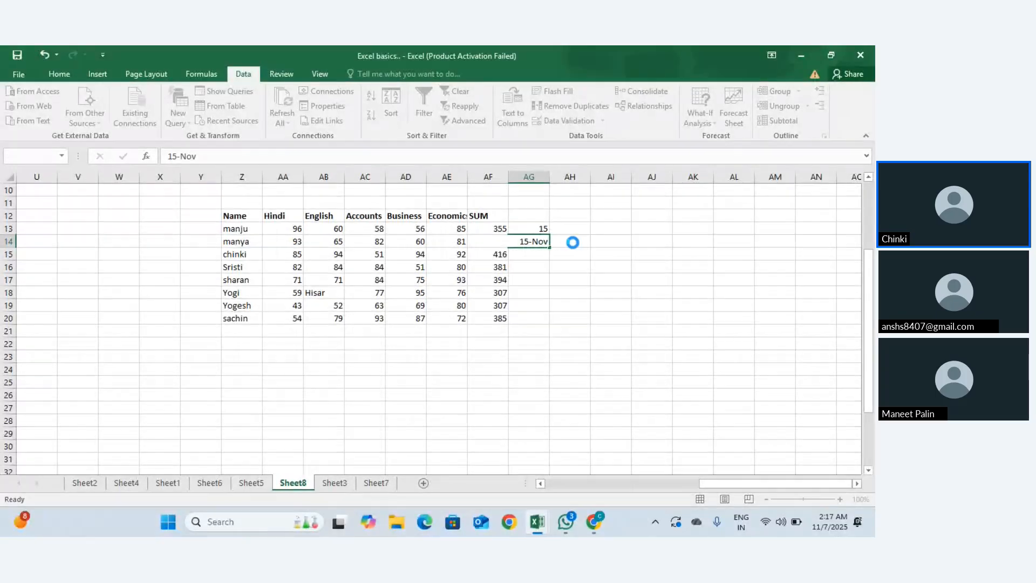
pyautogui.press('Return')
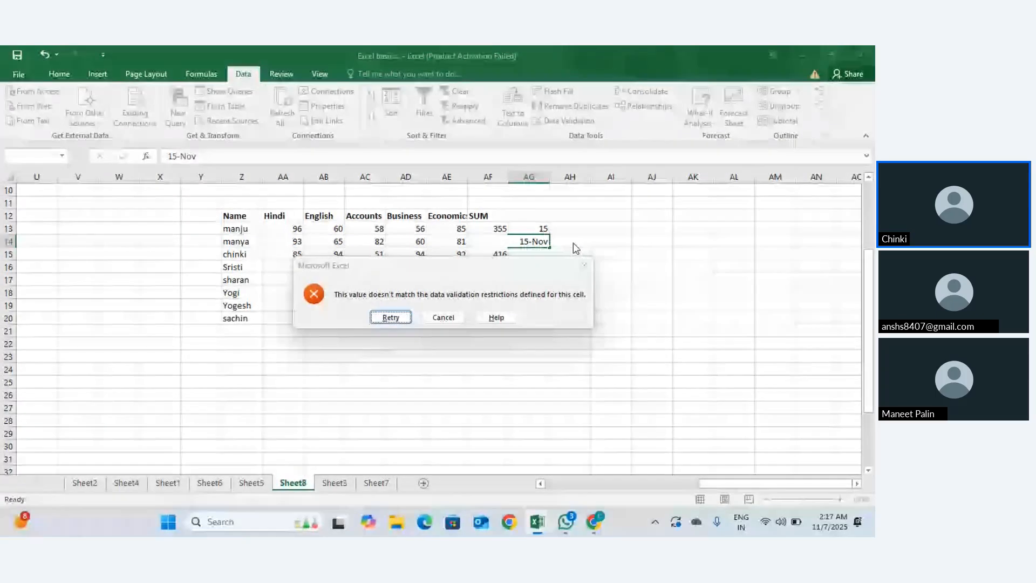
pyautogui.press('Escape')
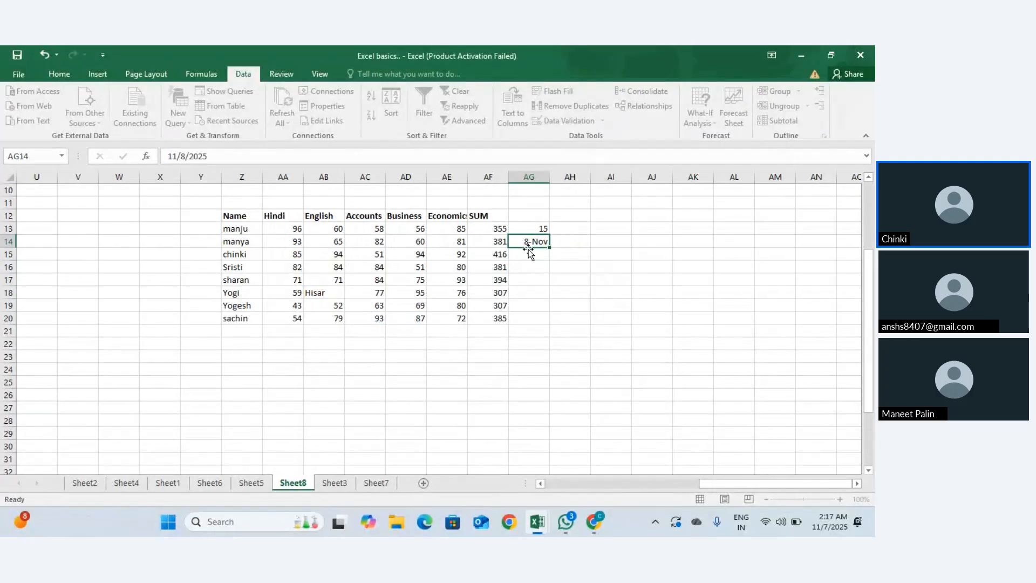
# Step: Select AG15 and open the Allow list in its Data Validation settings
pyautogui.click(536, 252)
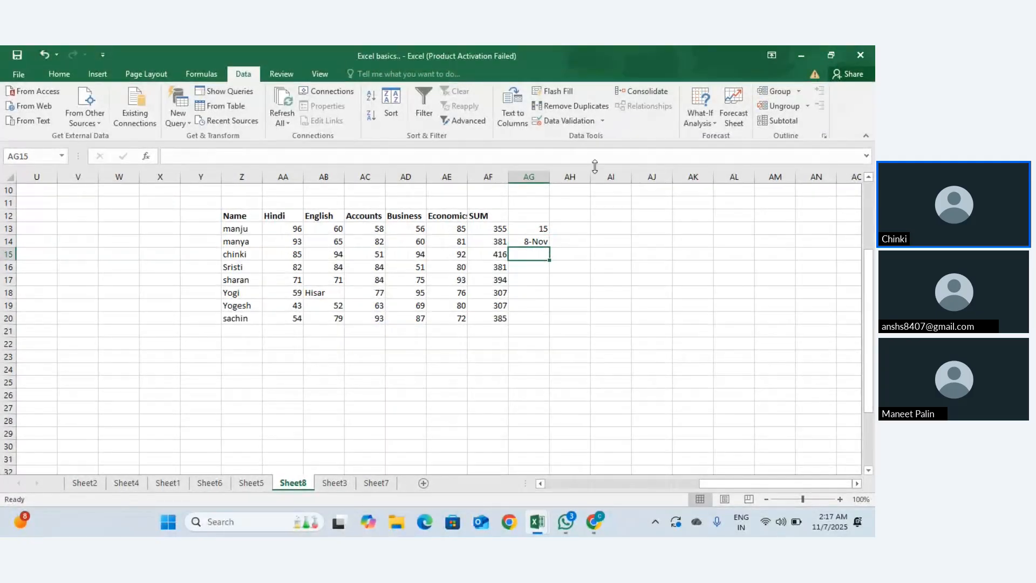
pyautogui.click(601, 122)
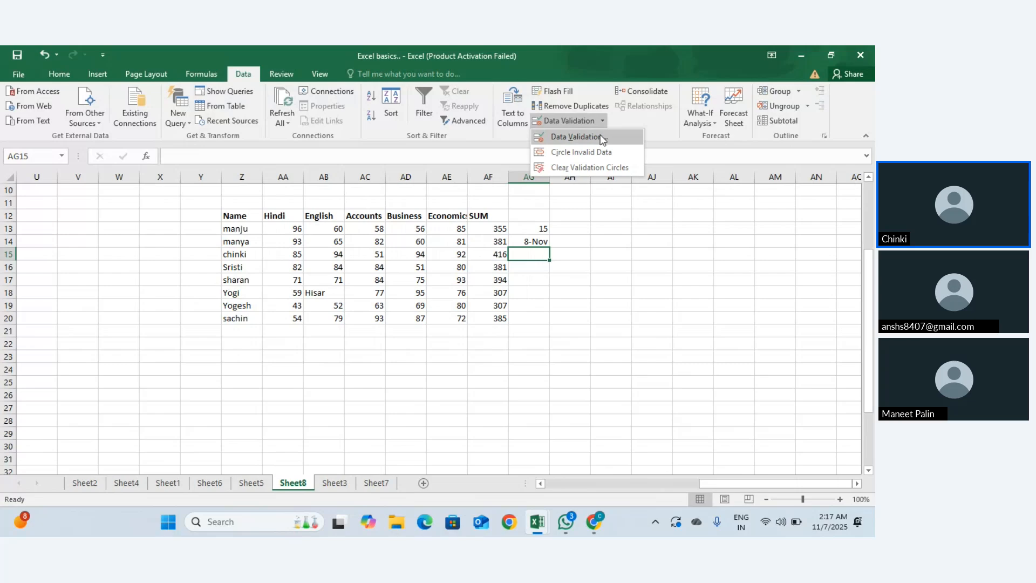
pyautogui.click(601, 137)
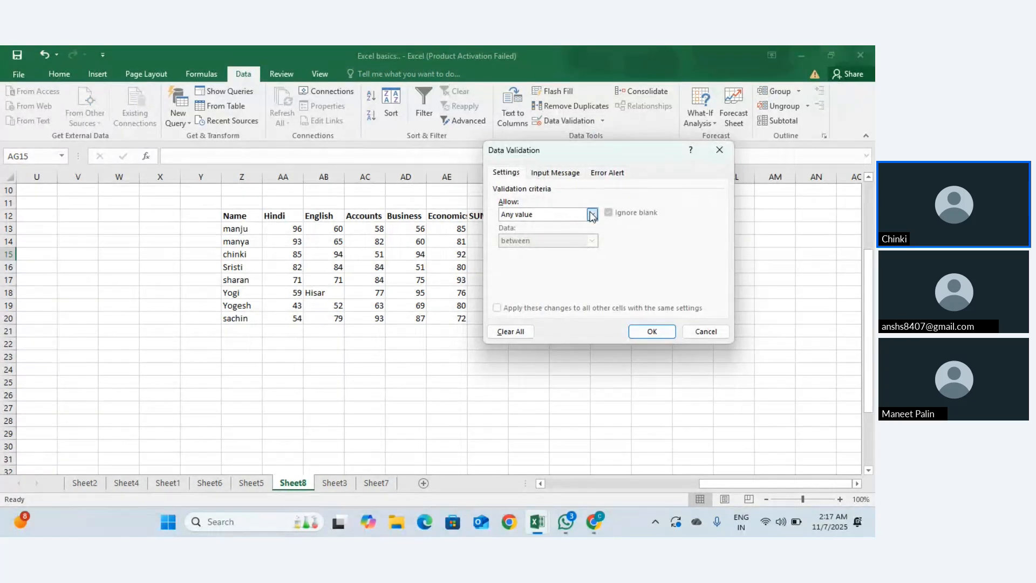
pyautogui.click(592, 214)
# Step: Close AG15's Data Validation dialog without changing anything
pyautogui.click(586, 222)
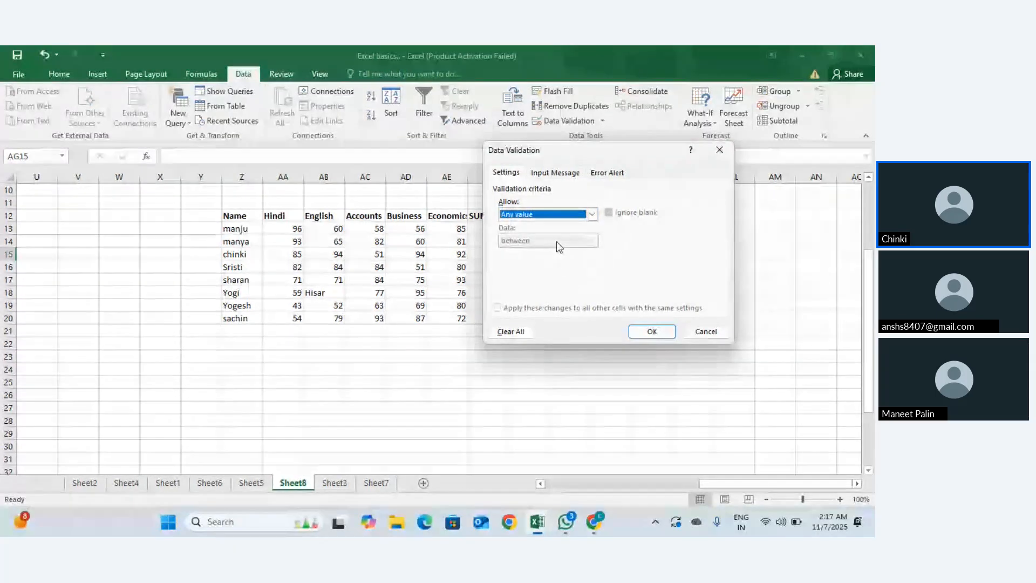
pyautogui.click(541, 178)
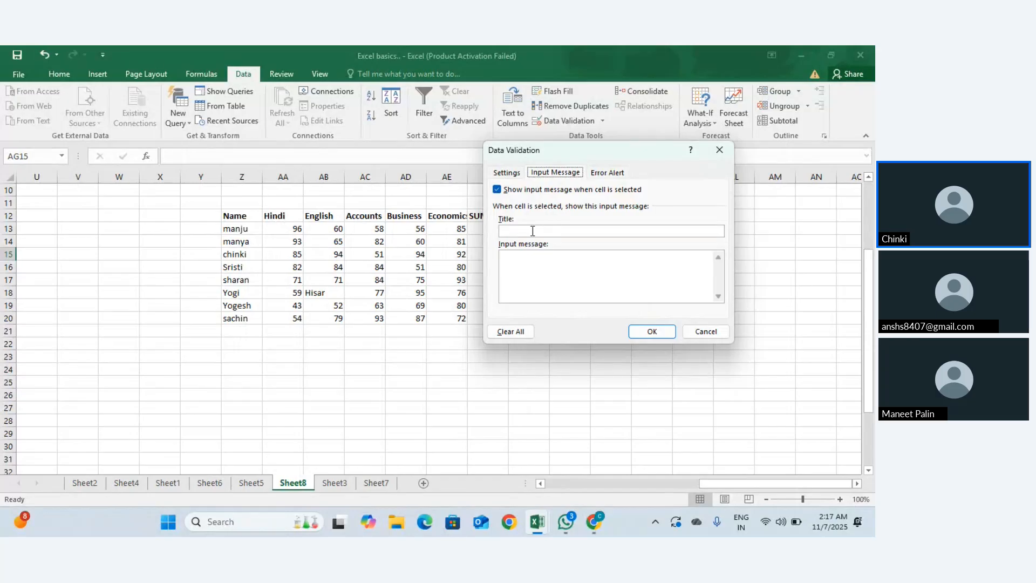
pyautogui.click(503, 173)
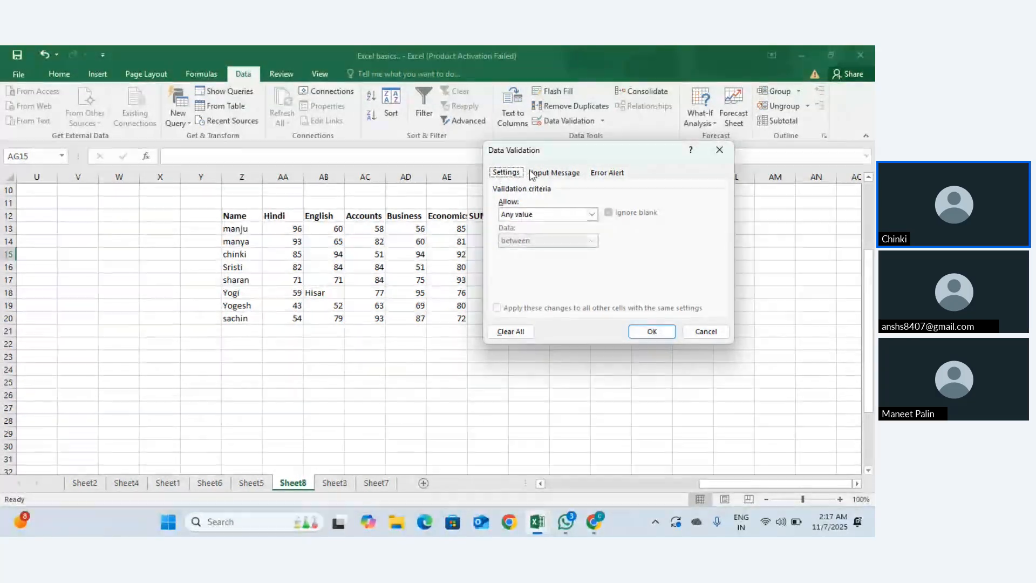
pyautogui.click(546, 174)
pyautogui.click(719, 151)
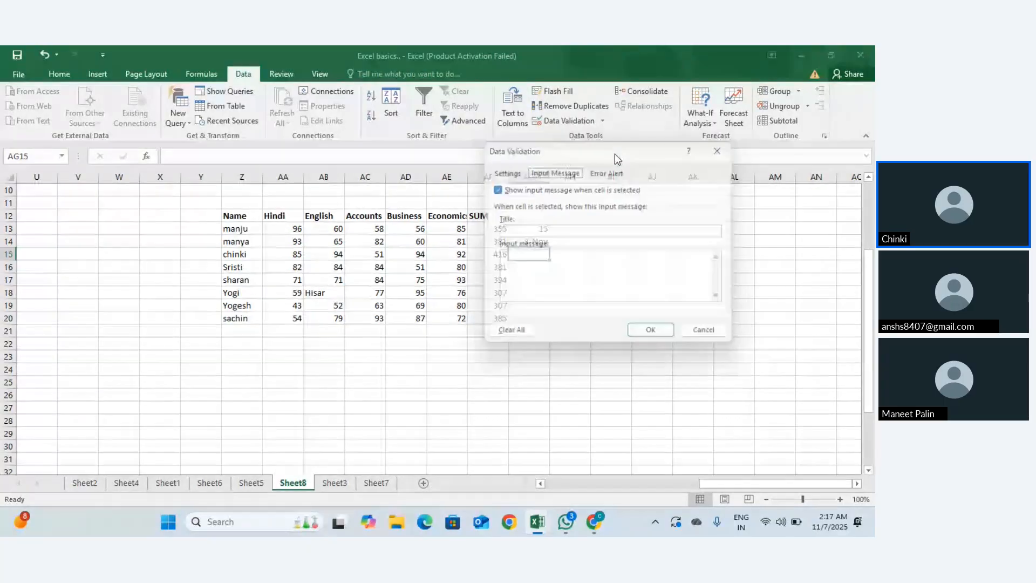
# Step: Give AG14's validation the input-message title 'Nov' and reselect AG14 to view it
pyautogui.click(538, 238)
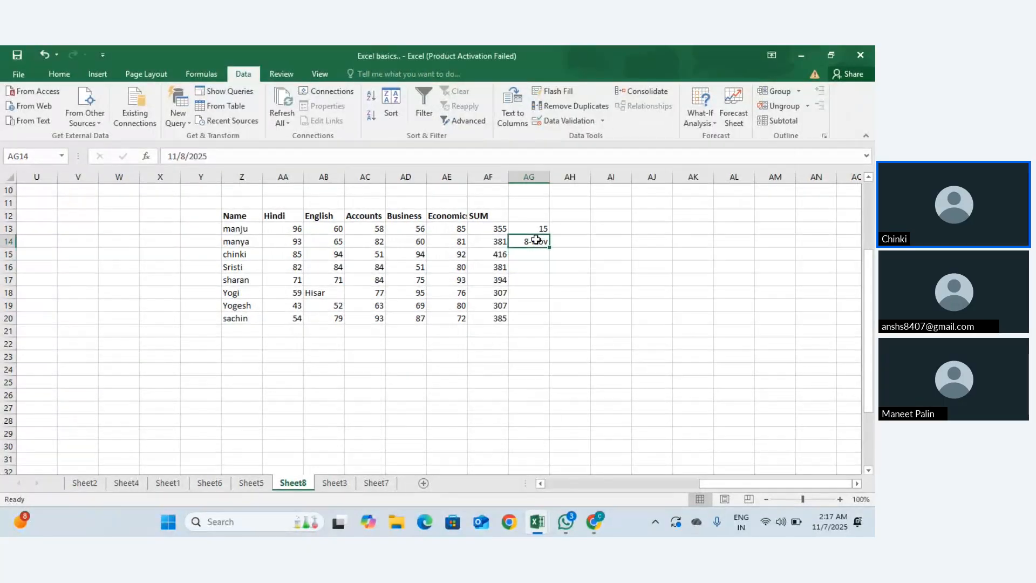
pyautogui.click(602, 124)
pyautogui.click(588, 137)
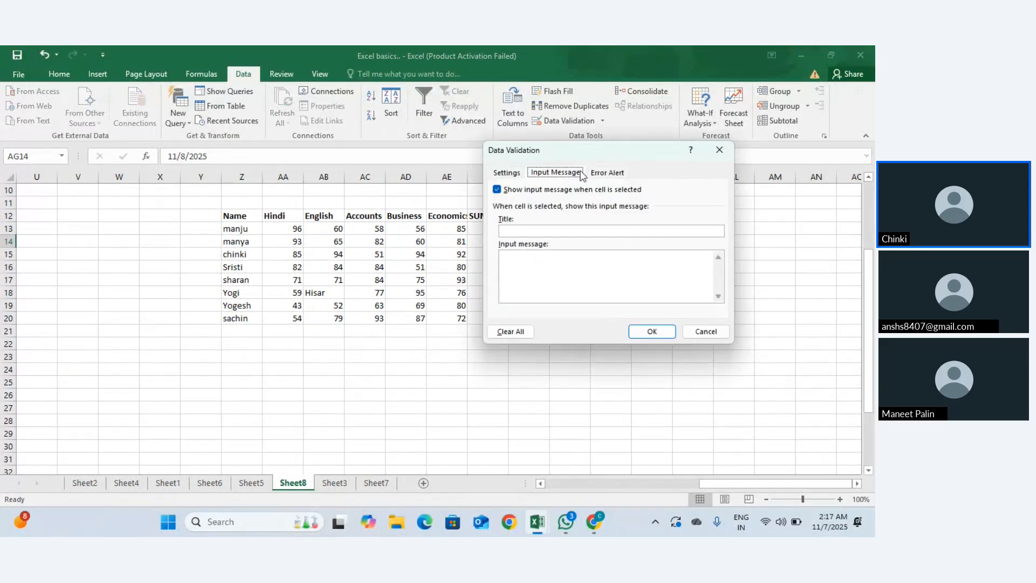
pyautogui.click(522, 230)
pyautogui.write('Nov')
pyautogui.click(651, 330)
pyautogui.click(541, 252)
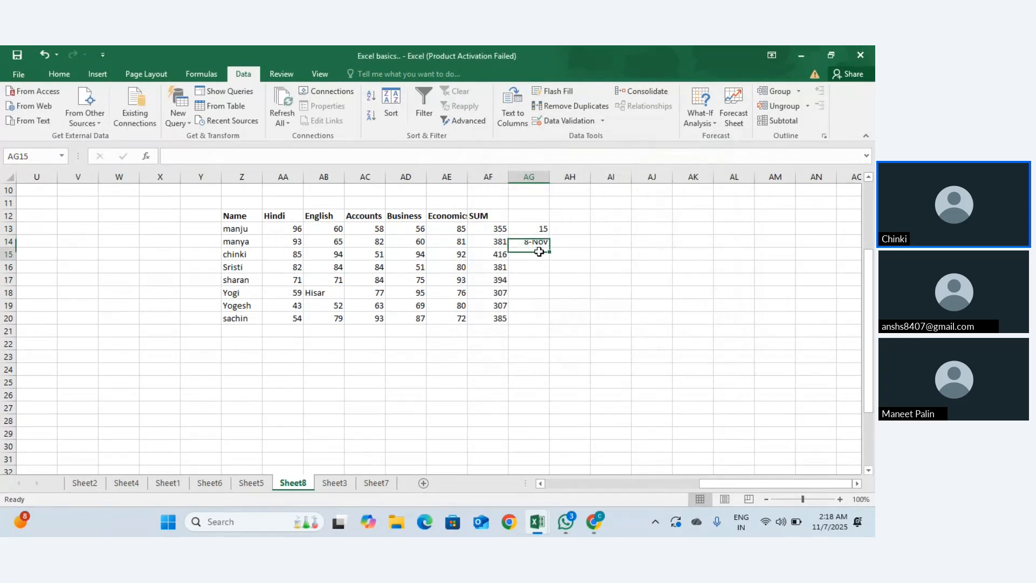
pyautogui.click(540, 247)
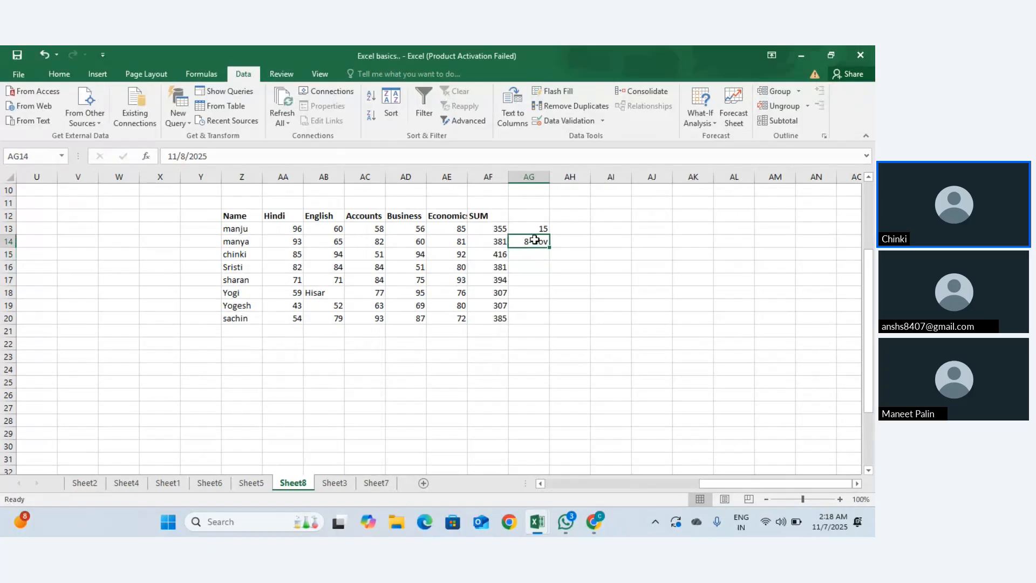
pyautogui.doubleClick(534, 241)
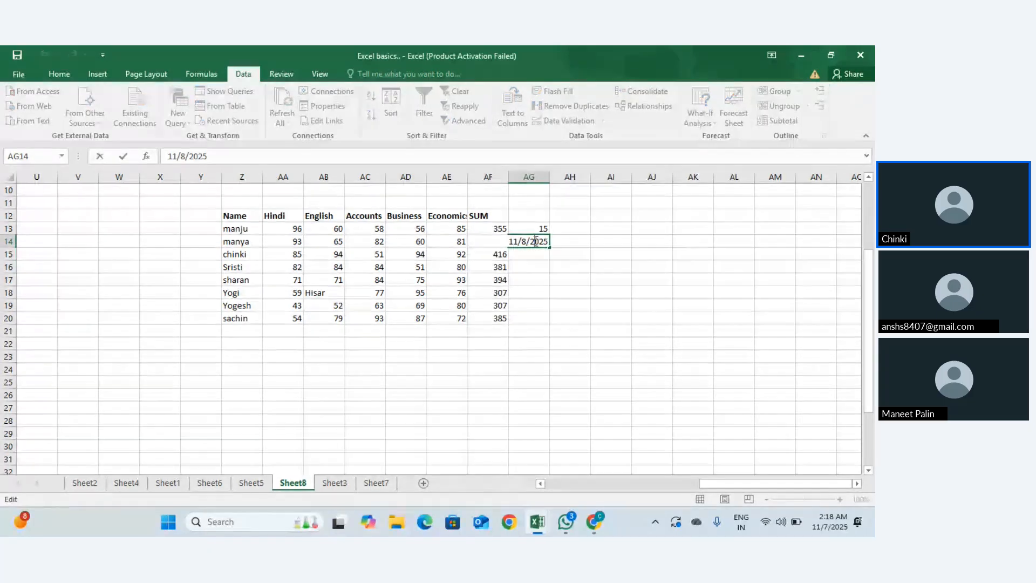
pyautogui.press('Escape')
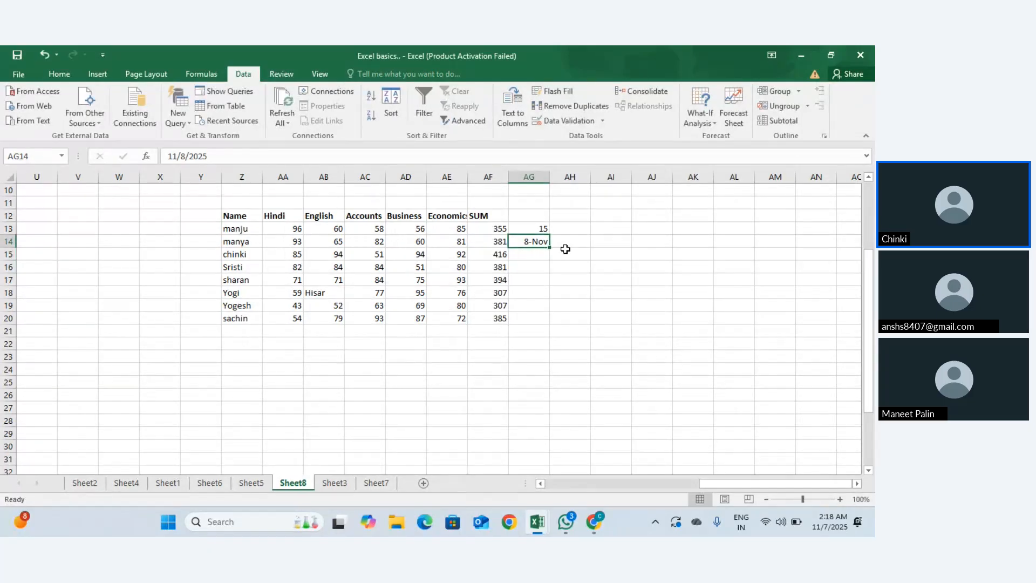
pyautogui.doubleClick(524, 241)
pyautogui.moveTo(547, 242); pyautogui.dragTo(506, 247)
pyautogui.click(546, 255)
pyautogui.write('`')
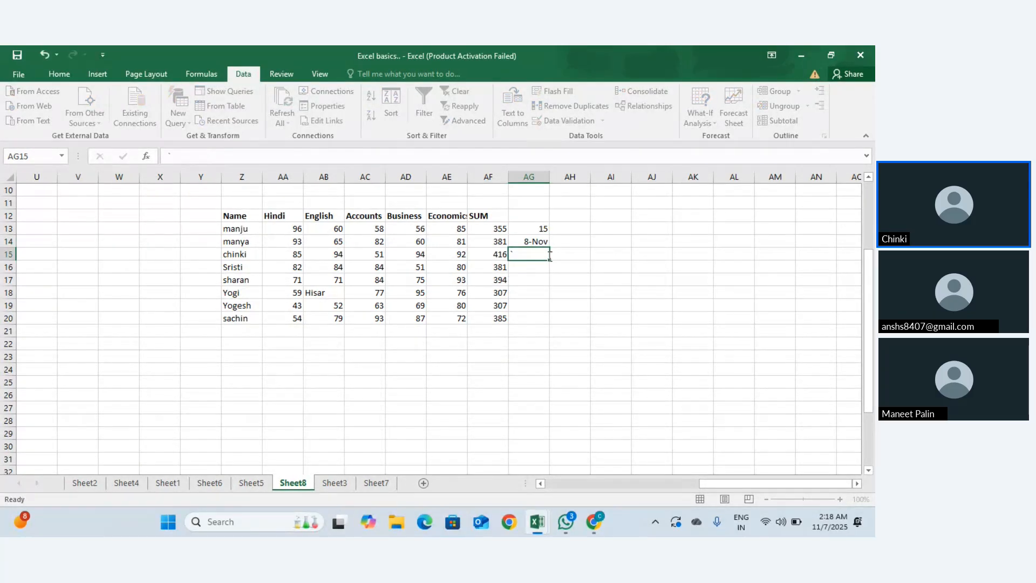
pyautogui.press('Up')
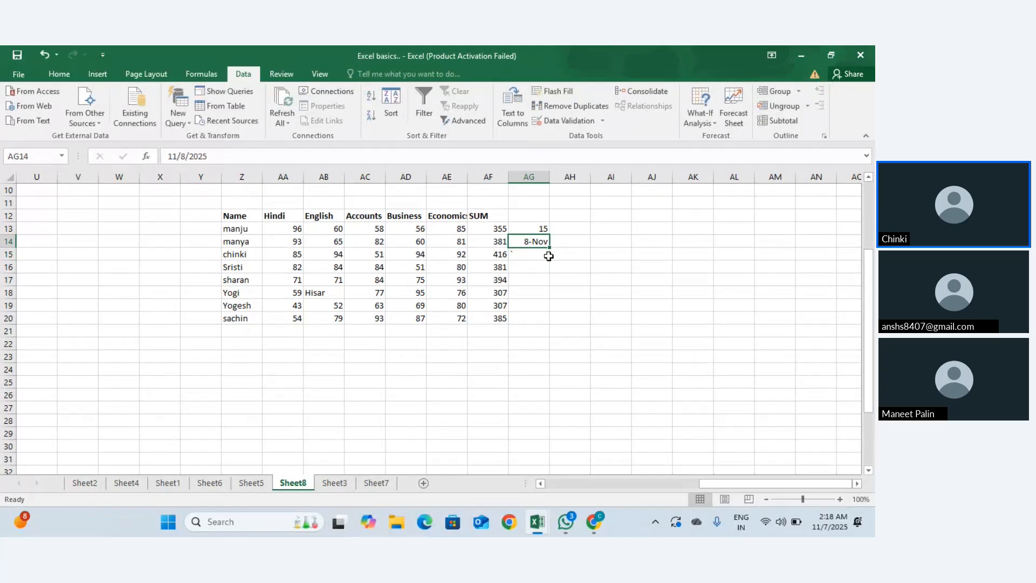
pyautogui.doubleClick(548, 240)
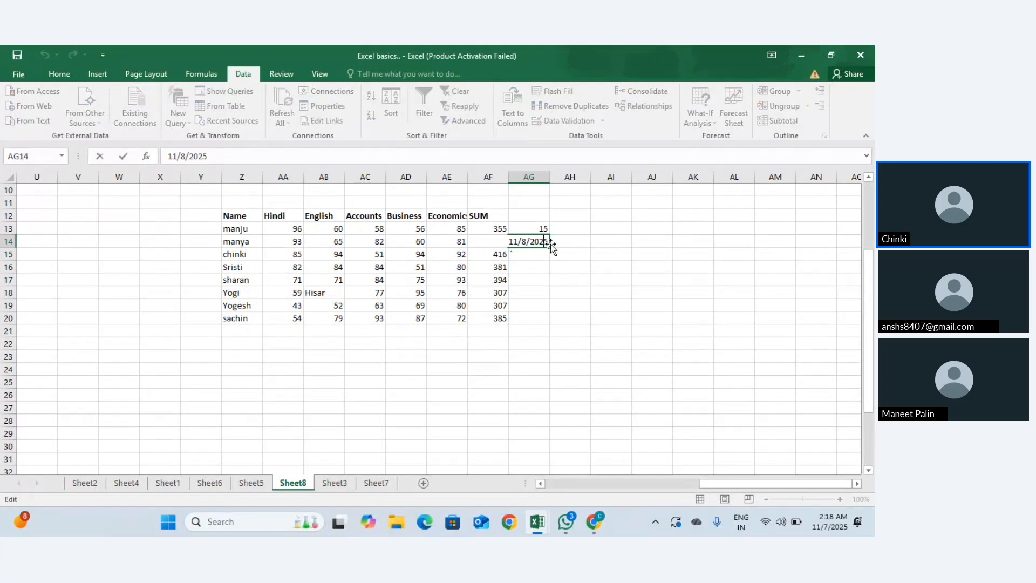
pyautogui.moveTo(549, 239); pyautogui.dragTo(511, 241)
pyautogui.write('13_')
pyautogui.press('BackSpace')
pyautogui.write('-Nov')
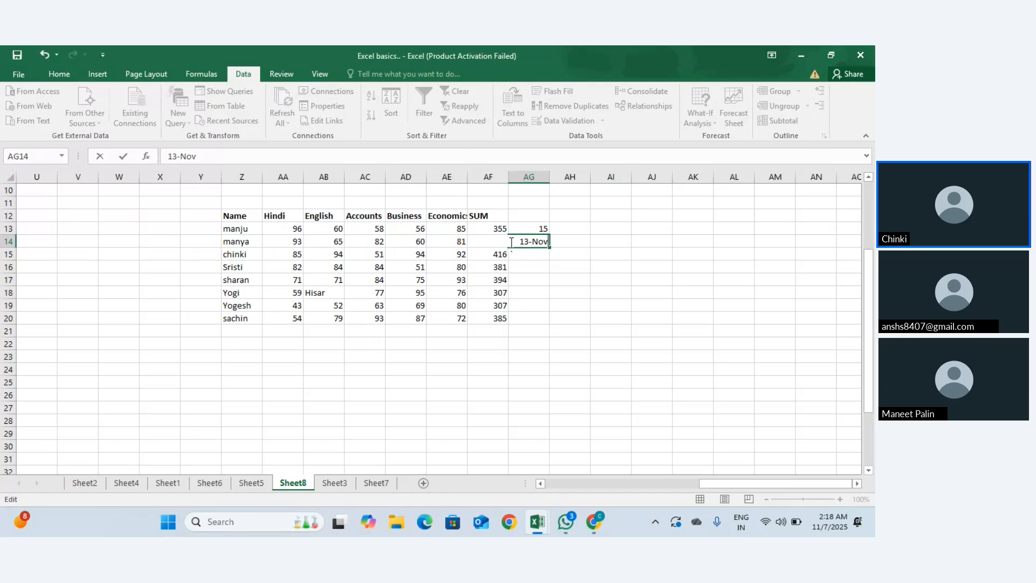
pyautogui.press('Return')
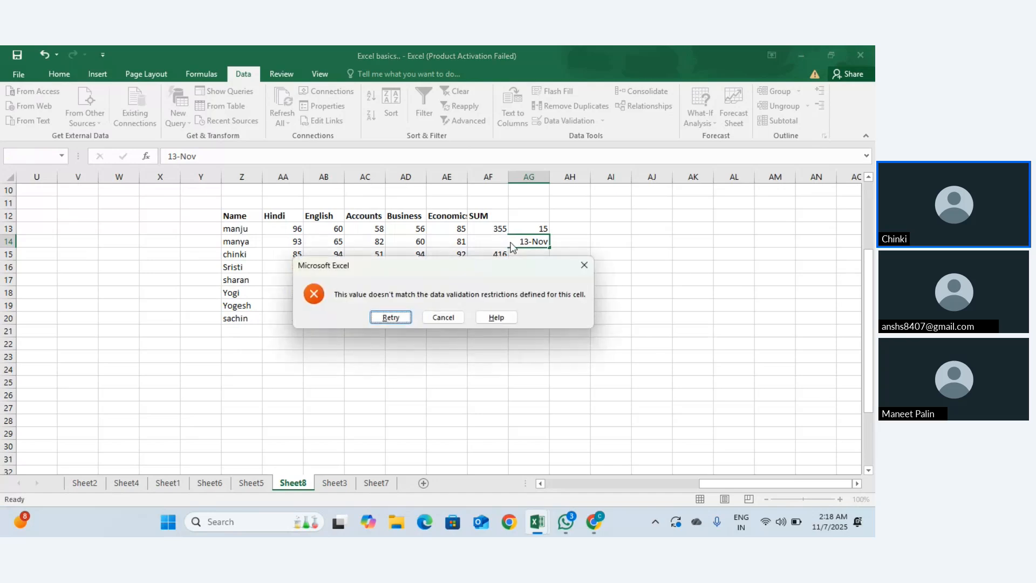
pyautogui.press('Escape')
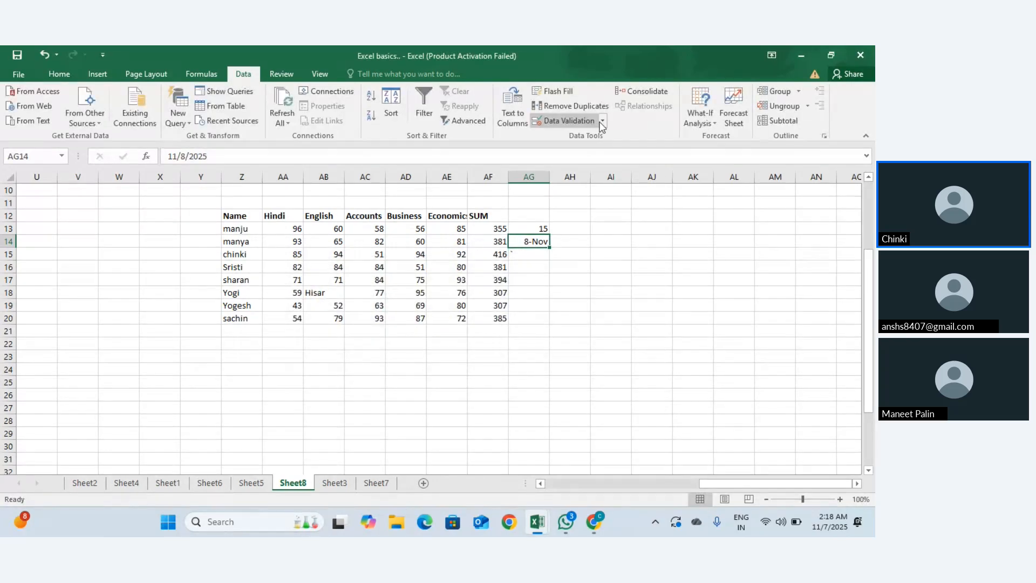
# Step: Enter 'Nov' as AG14's input message text and reselect AG14 to check it
pyautogui.click(602, 122)
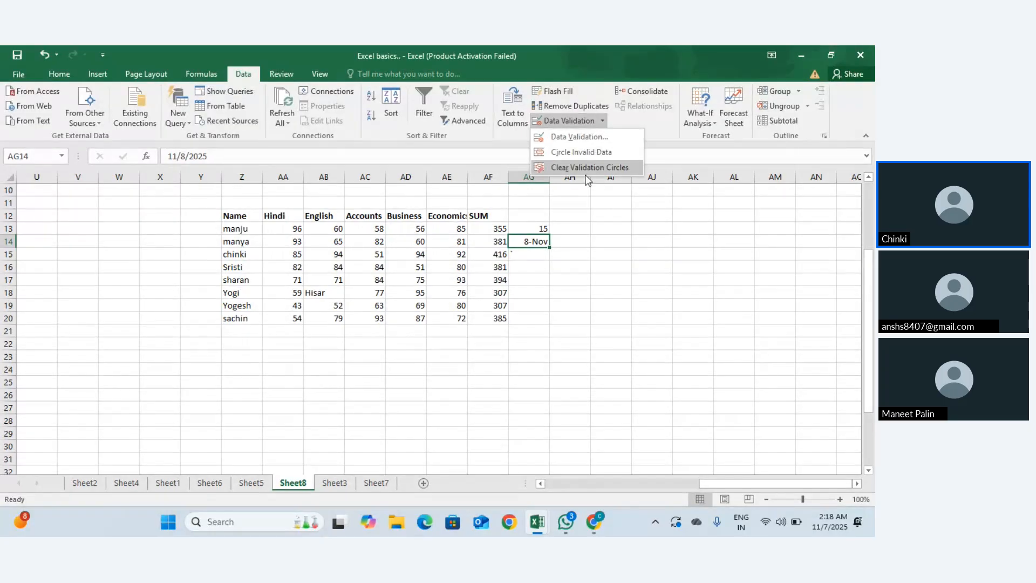
pyautogui.click(539, 247)
pyautogui.click(537, 258)
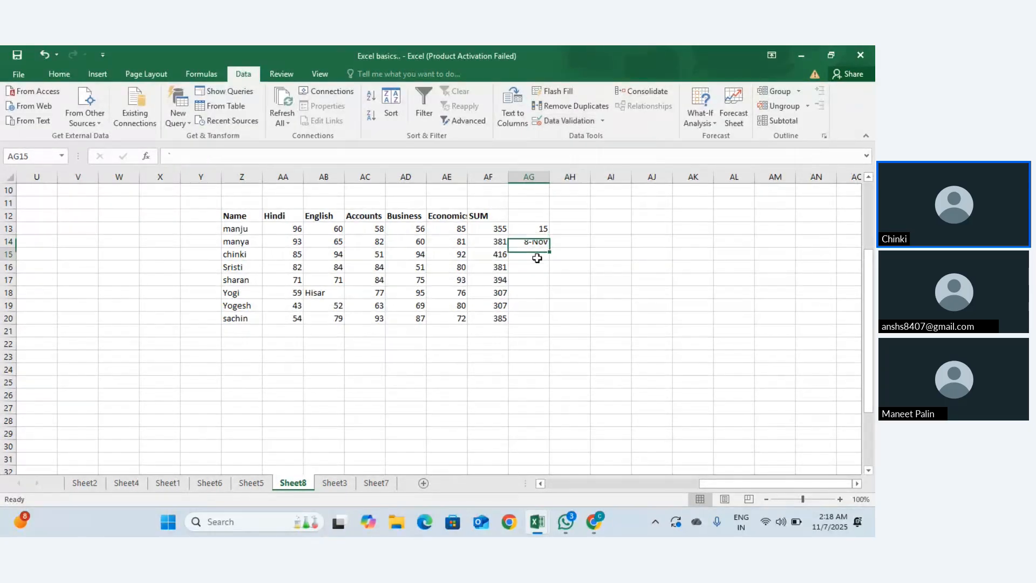
pyautogui.click(540, 243)
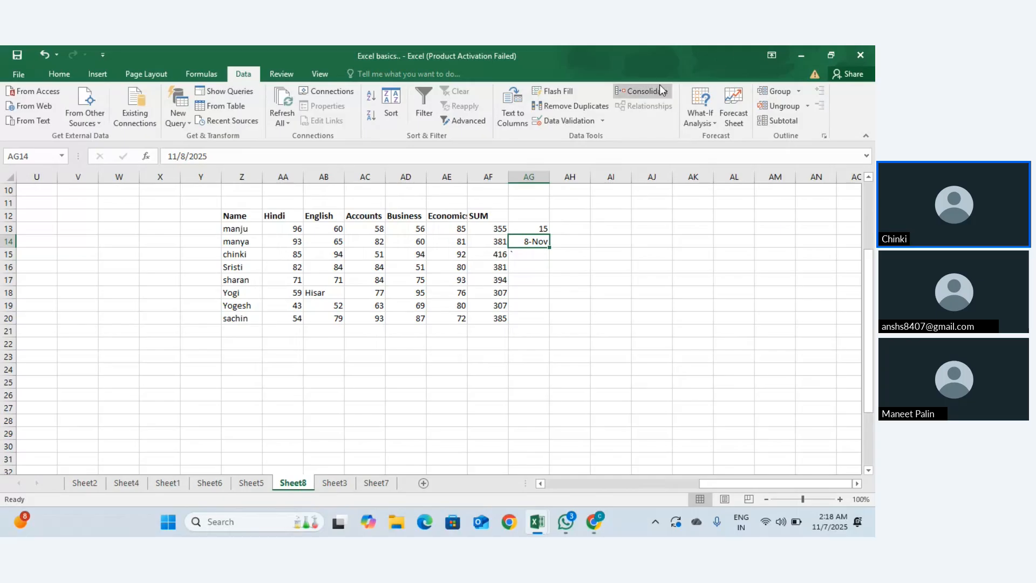
pyautogui.click(605, 121)
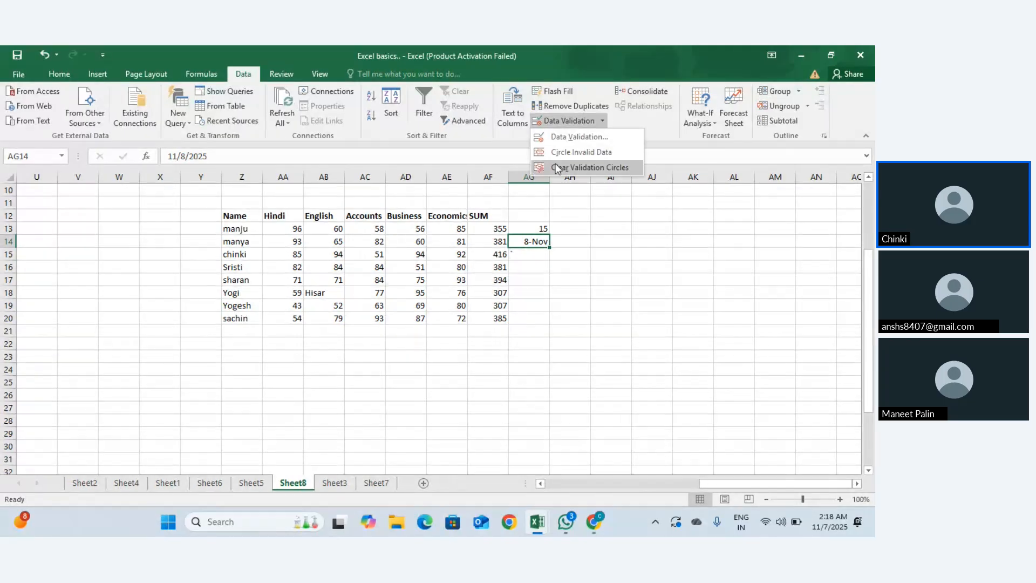
pyautogui.click(574, 134)
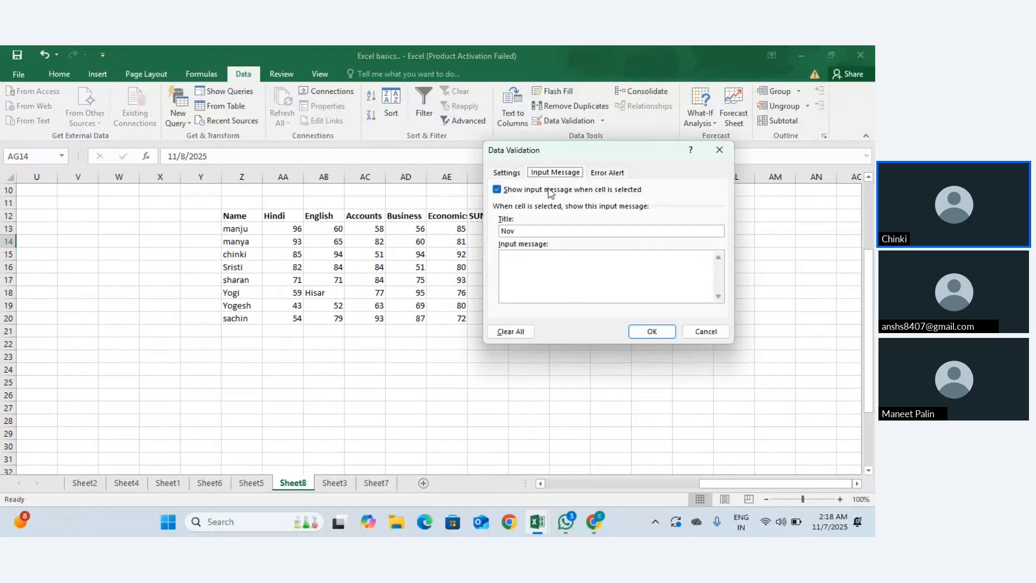
pyautogui.click(532, 268)
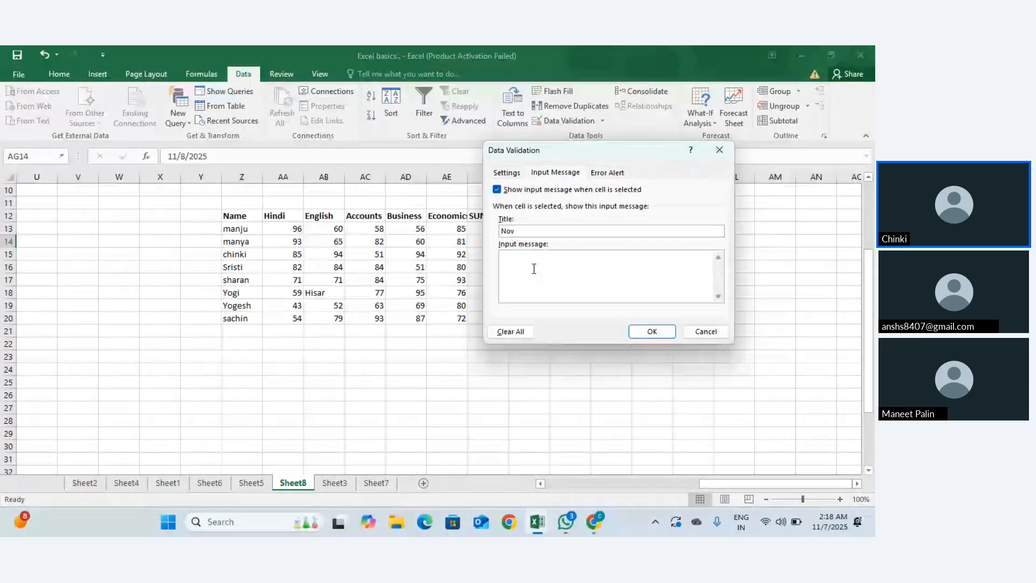
pyautogui.write('NO')
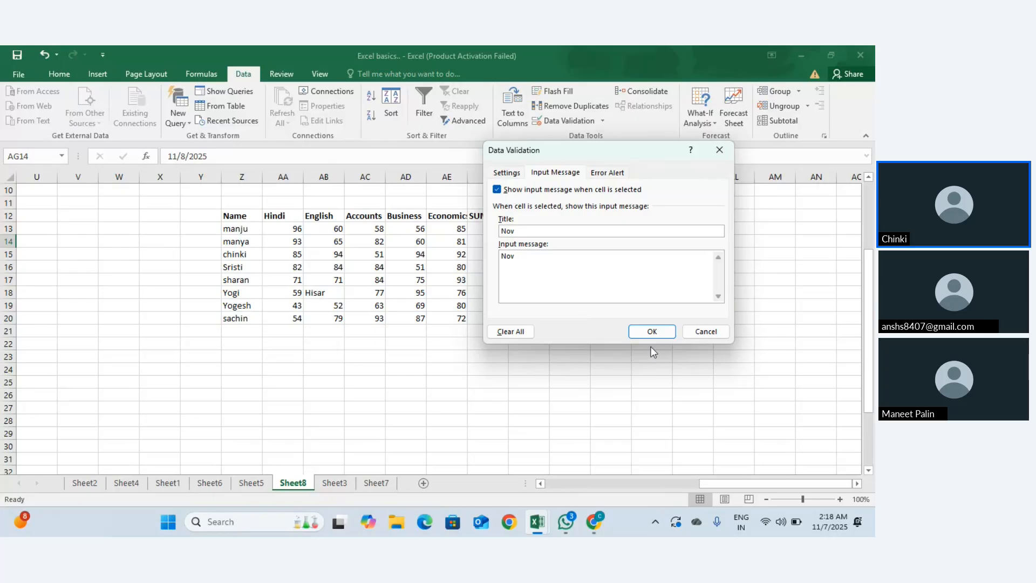
pyautogui.click(649, 331)
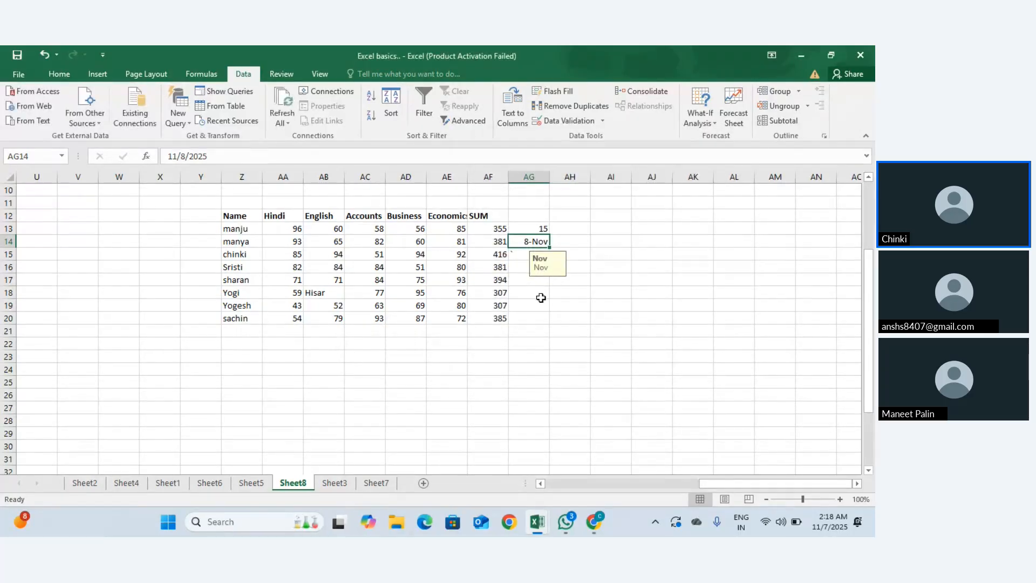
pyautogui.click(540, 293)
pyautogui.click(538, 241)
# Step: Reconfirm AG14's 'Nov' input message and switch between AG15 and AG14 to show the tooltip
pyautogui.click(602, 121)
pyautogui.click(571, 139)
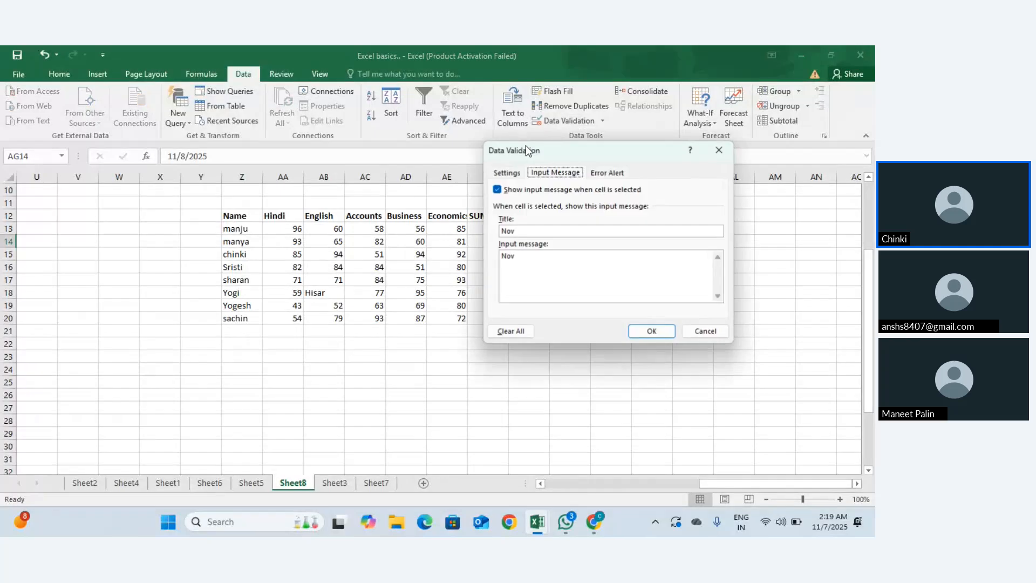
pyautogui.click(527, 258)
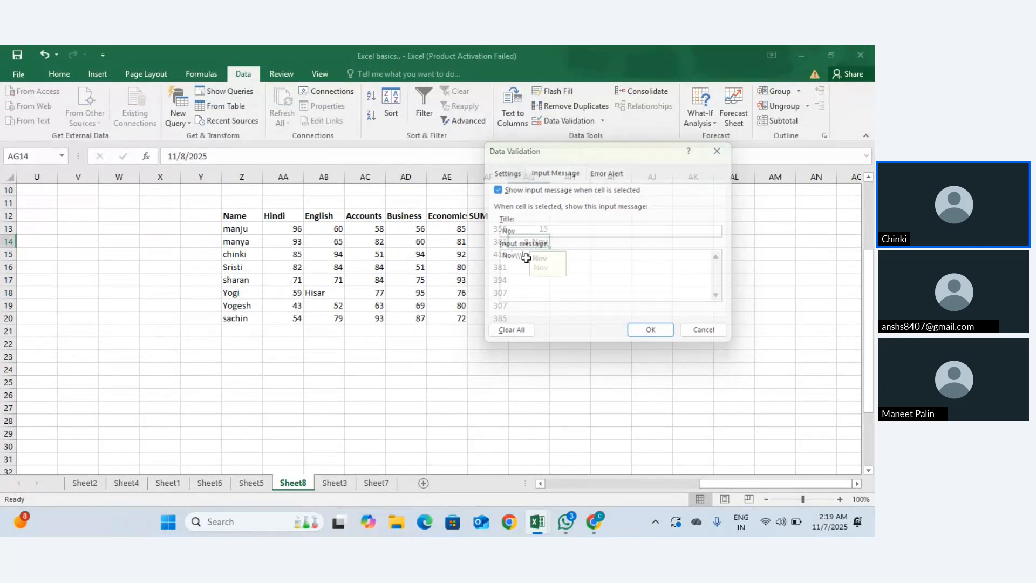
pyautogui.press('Return')
pyautogui.click(518, 258)
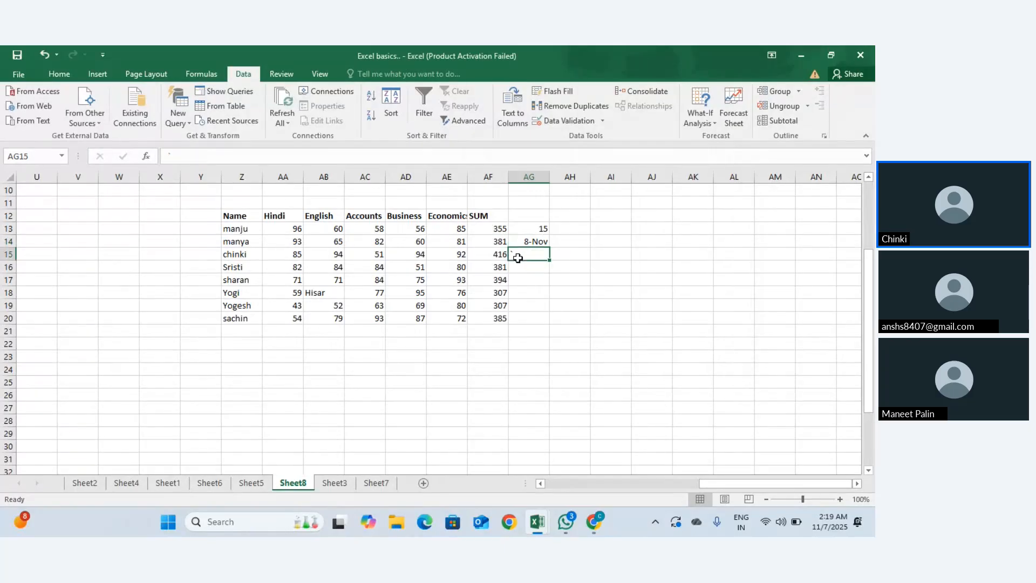
pyautogui.click(526, 241)
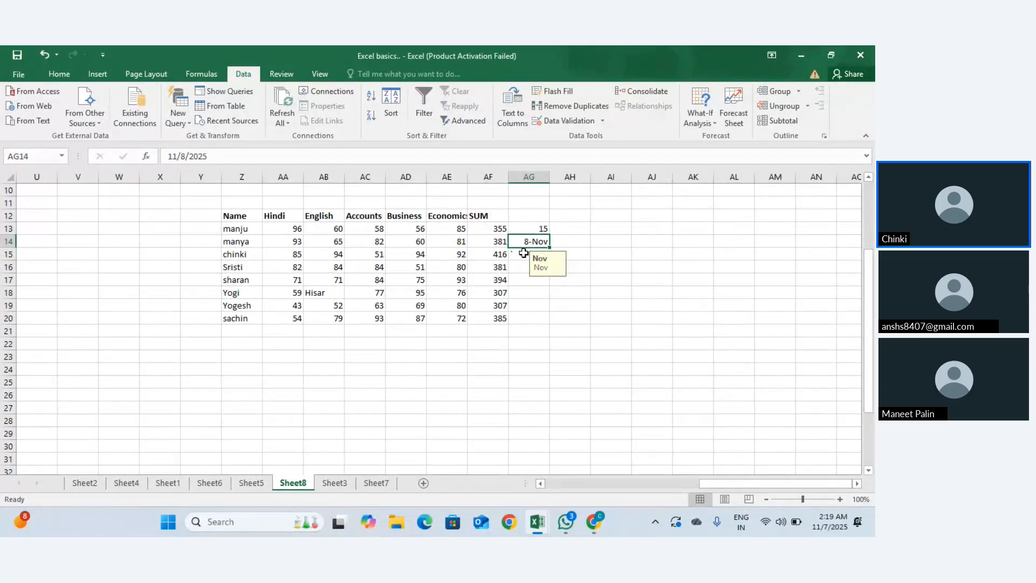
pyautogui.click(518, 256)
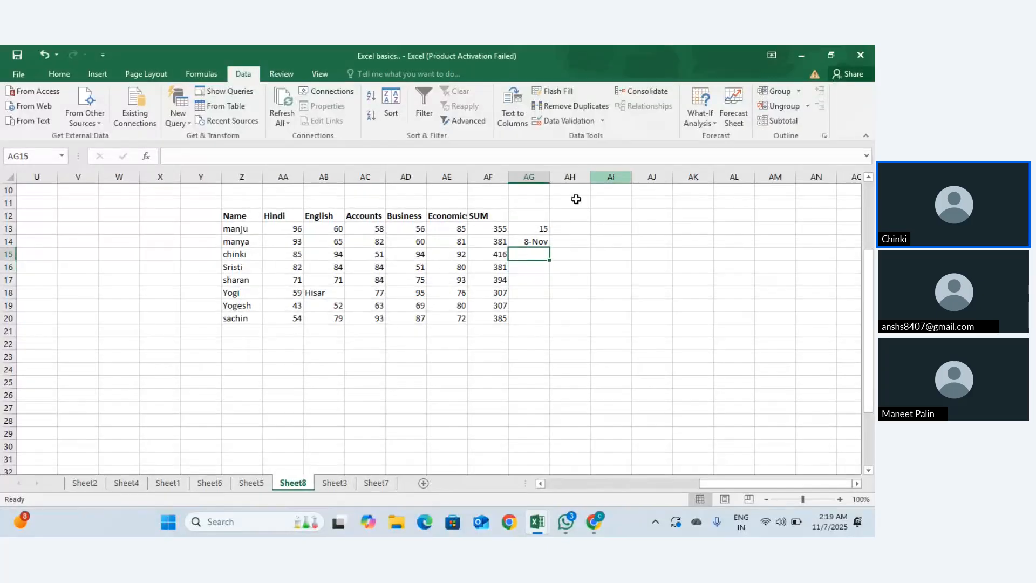
# Step: Set AG15's validation to Custom and try a =Sum formula, which is rejected
pyautogui.click(602, 121)
pyautogui.click(601, 135)
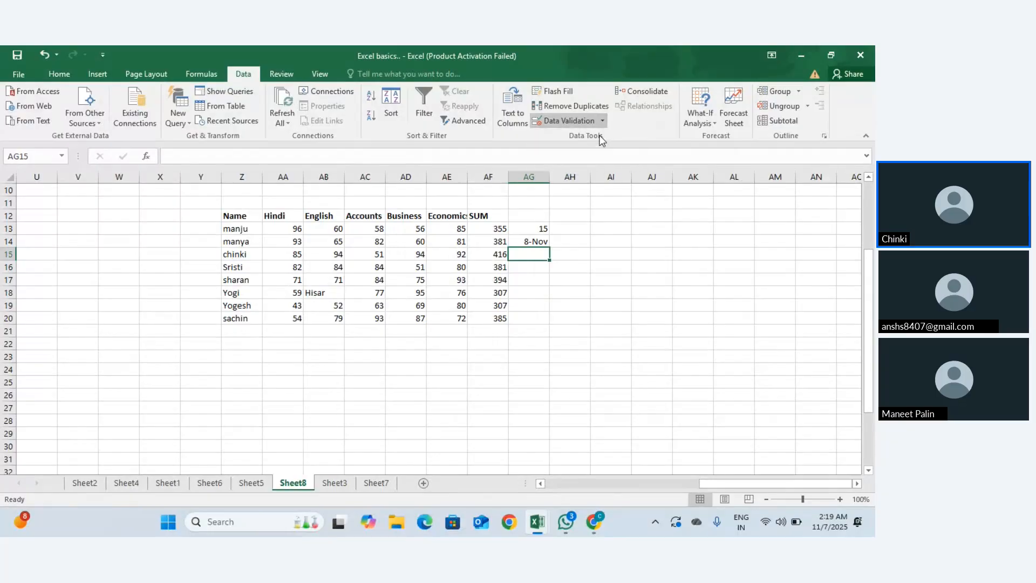
pyautogui.click(507, 173)
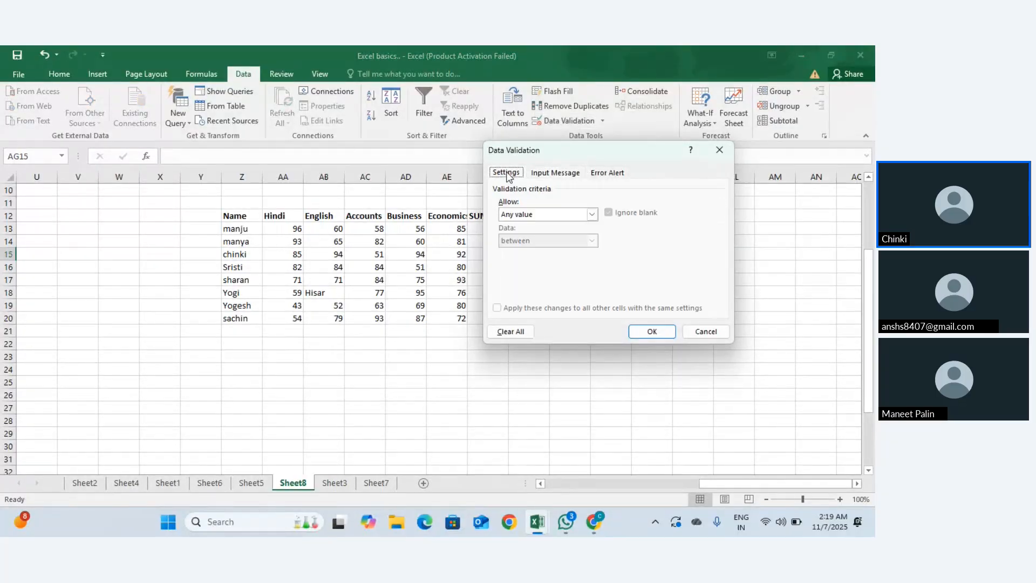
pyautogui.click(591, 214)
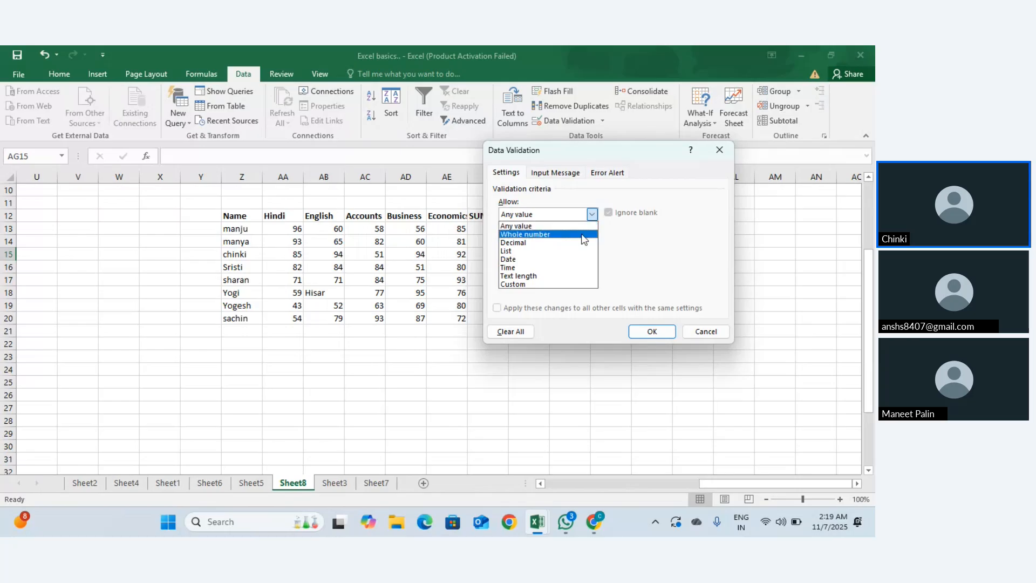
pyautogui.click(568, 284)
pyautogui.click(556, 266)
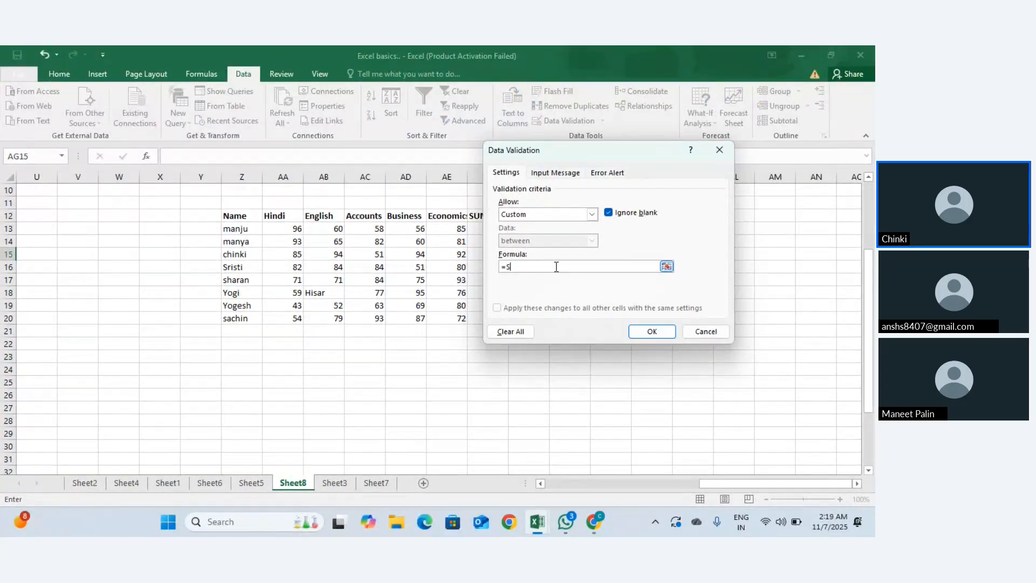
pyautogui.click(643, 336)
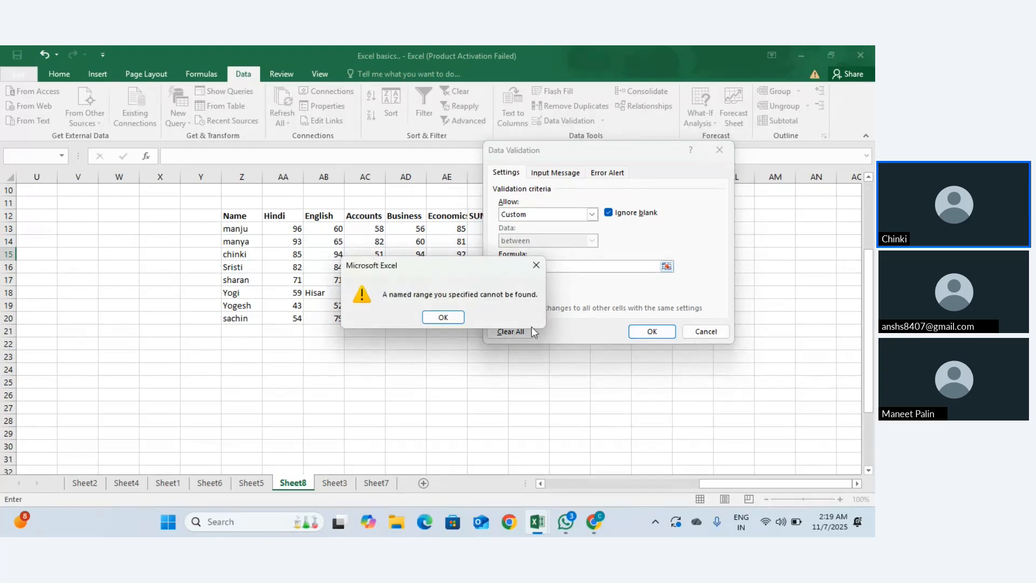
# Step: Replace the formula with =AA12:AF12 and apply it, triggering the reference-type error
pyautogui.click(535, 265)
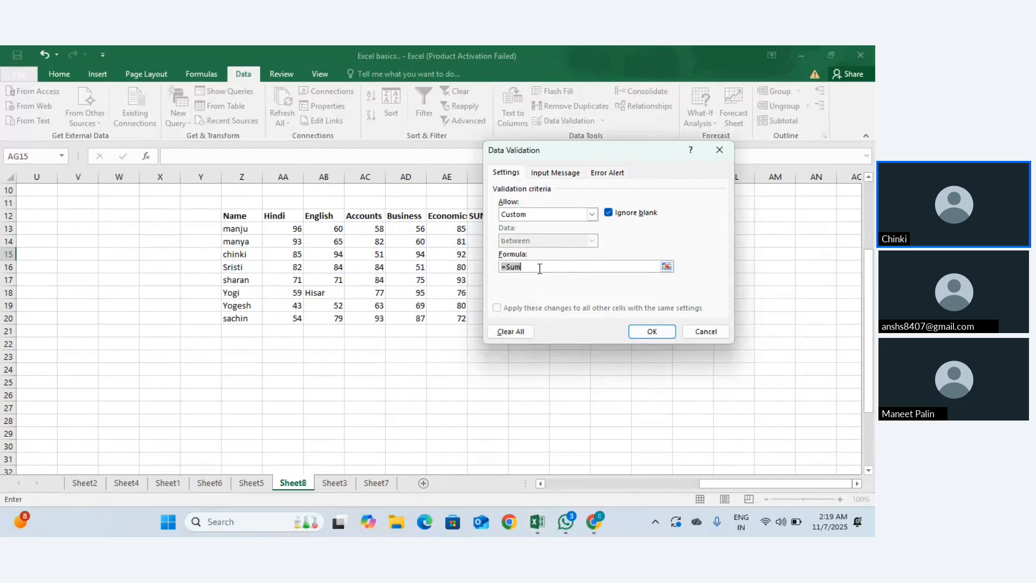
pyautogui.press('BackSpace')
pyautogui.moveTo(590, 143); pyautogui.dragTo(796, 138)
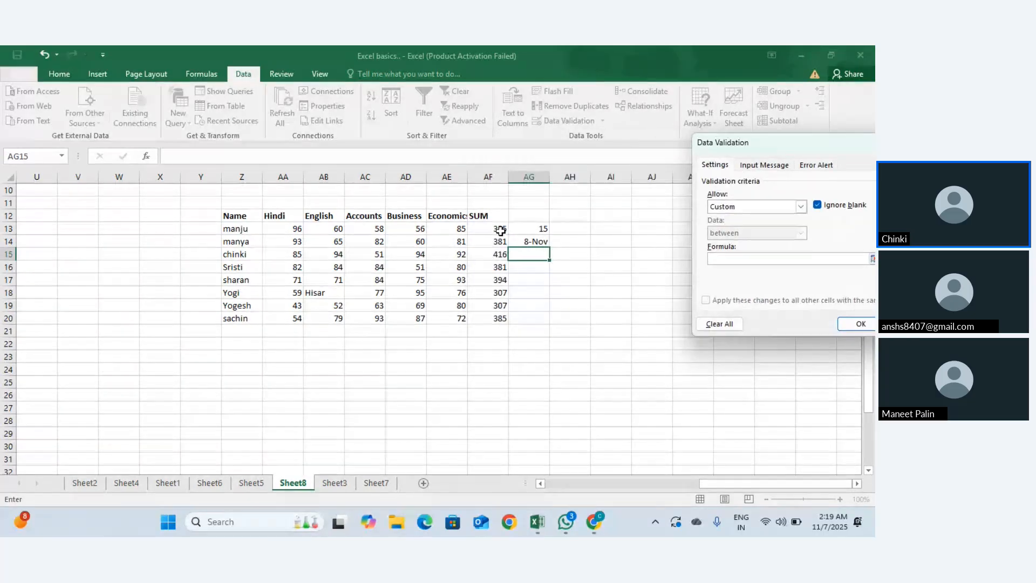
pyautogui.moveTo(283, 215); pyautogui.dragTo(470, 214)
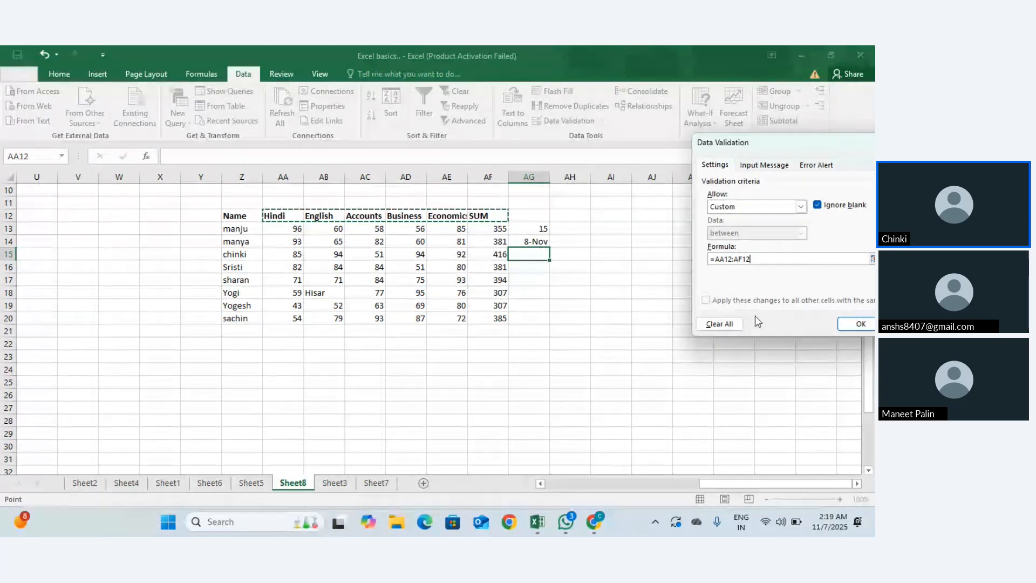
pyautogui.click(861, 326)
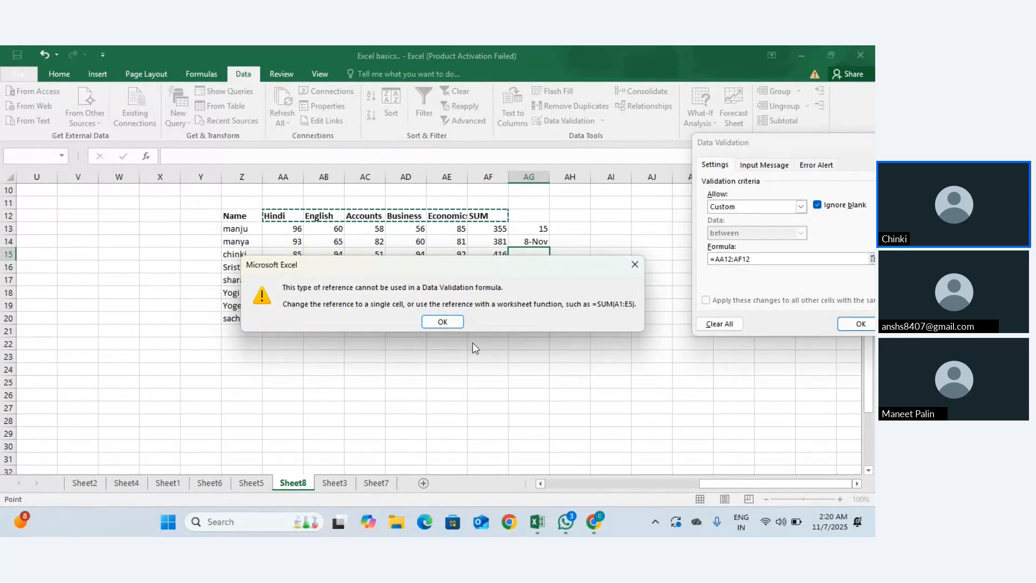
# Step: Dismiss the reference error, cancel validation, and select the subject header row from AA12
pyautogui.click(443, 326)
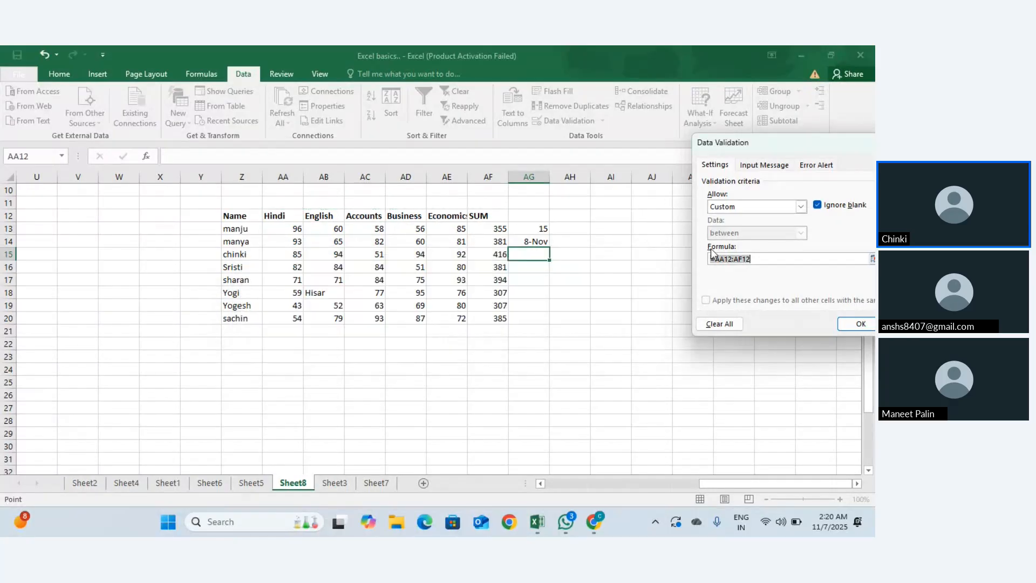
pyautogui.press('Escape')
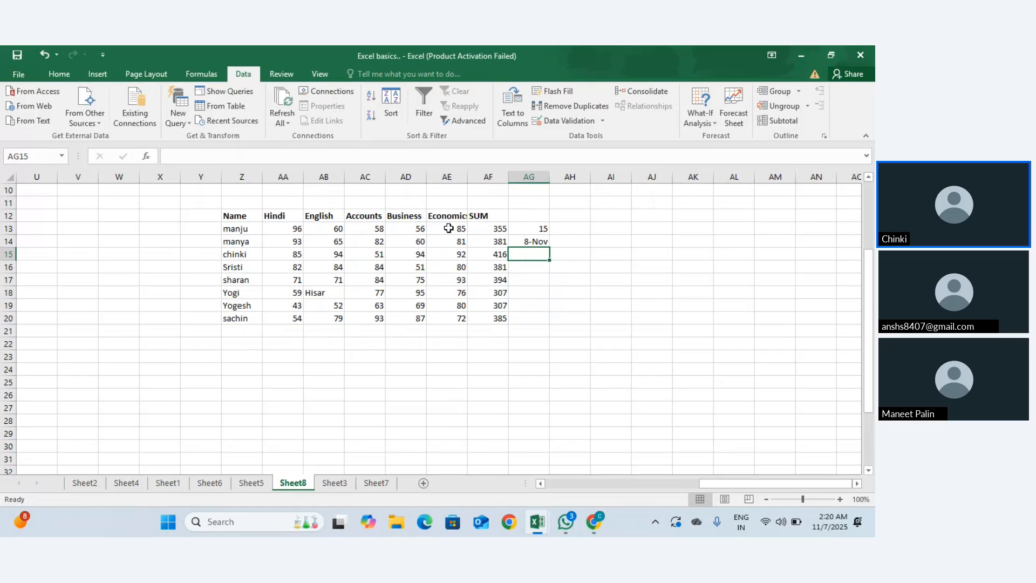
pyautogui.click(269, 215)
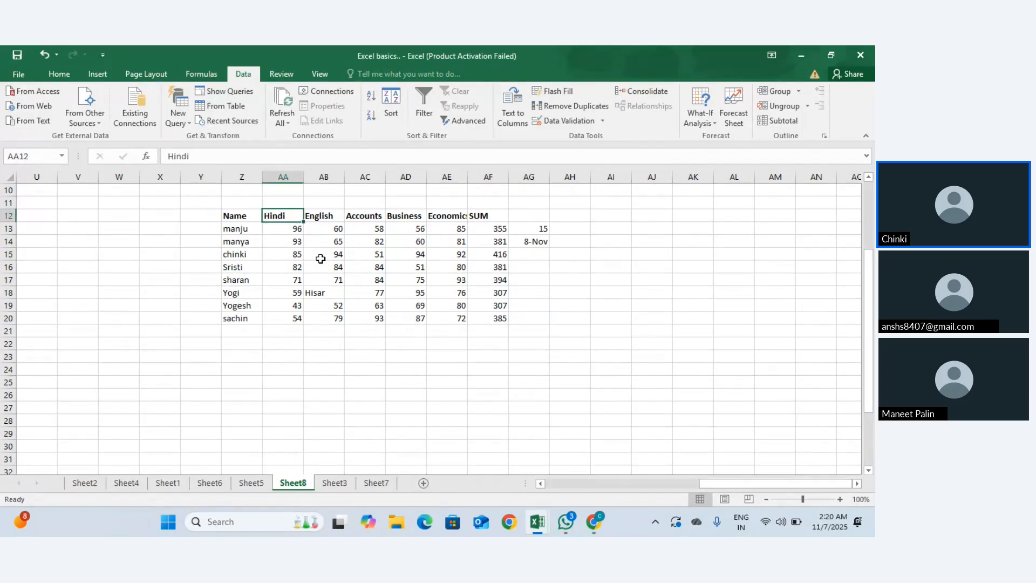
pyautogui.hotkey('ctrl', 'shift', 'Right')
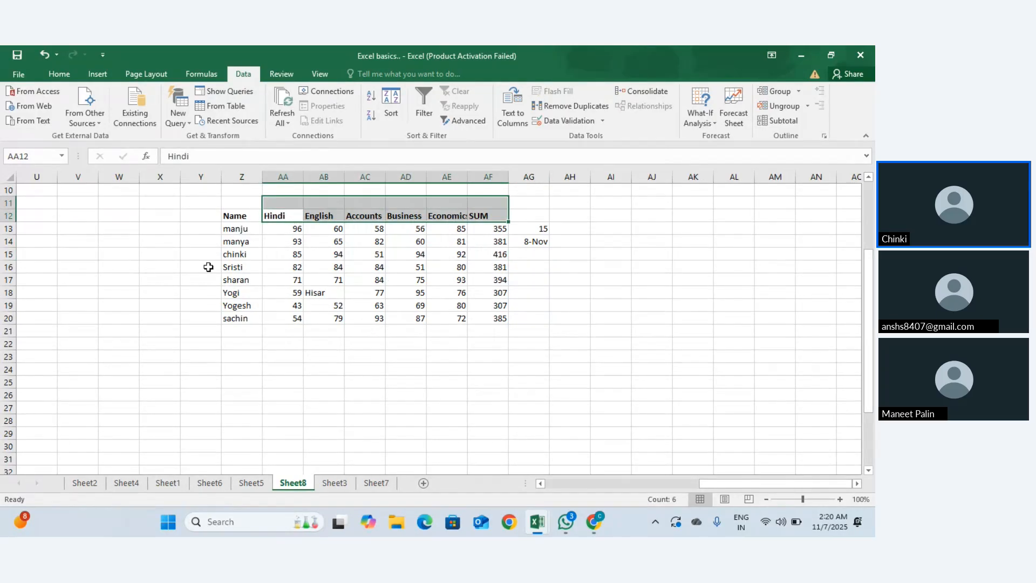
# Step: Select the student names down column Z, opening and closing Data Validation unchanged
pyautogui.click(219, 227)
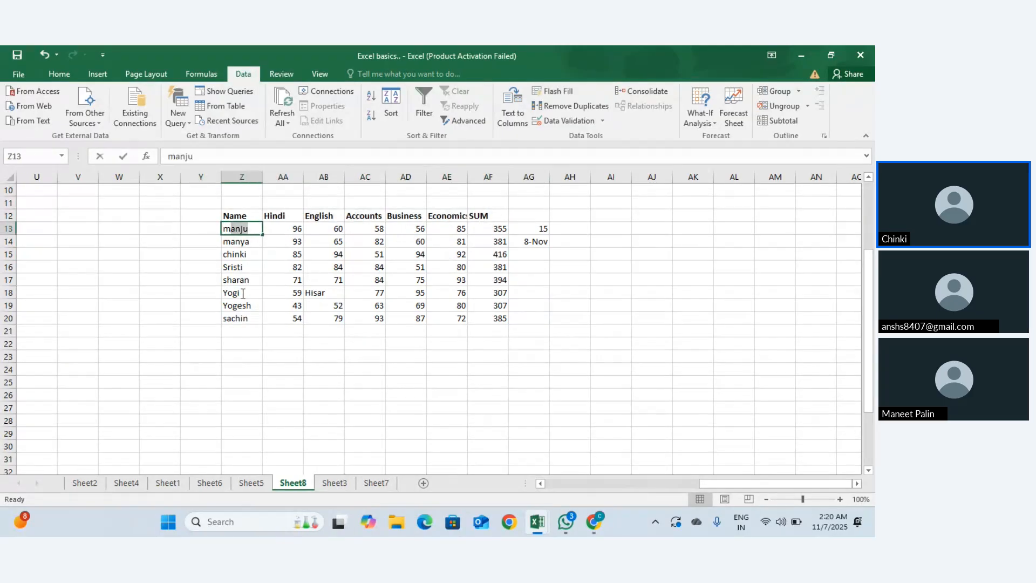
pyautogui.click(244, 247)
pyautogui.moveTo(244, 247); pyautogui.dragTo(257, 329)
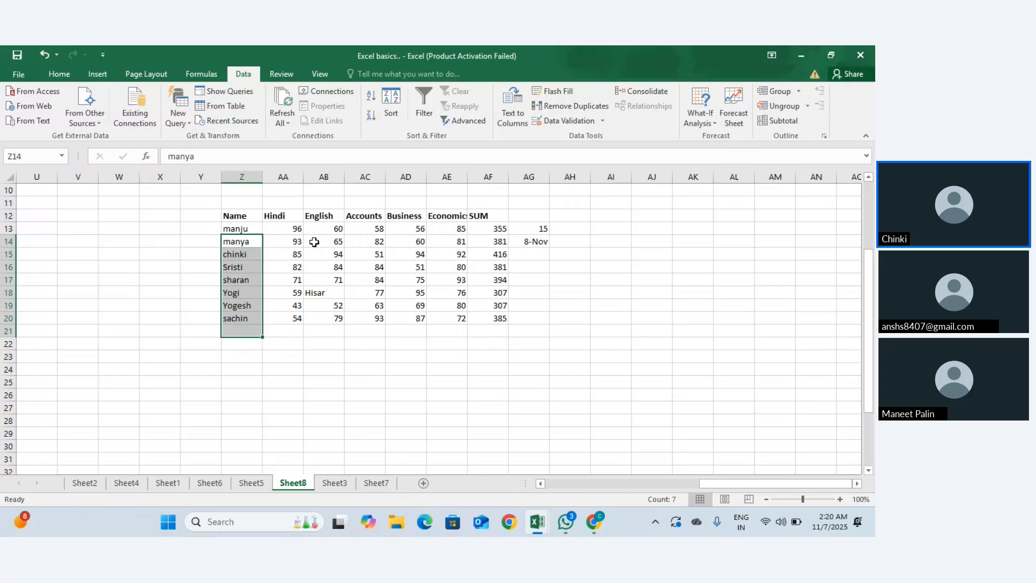
pyautogui.click(594, 121)
pyautogui.press('Escape')
pyautogui.moveTo(250, 341)
pyautogui.mouseDown()
pyautogui.moveTo(244, 244)
pyautogui.moveTo(250, 342)
pyautogui.mouseUp()
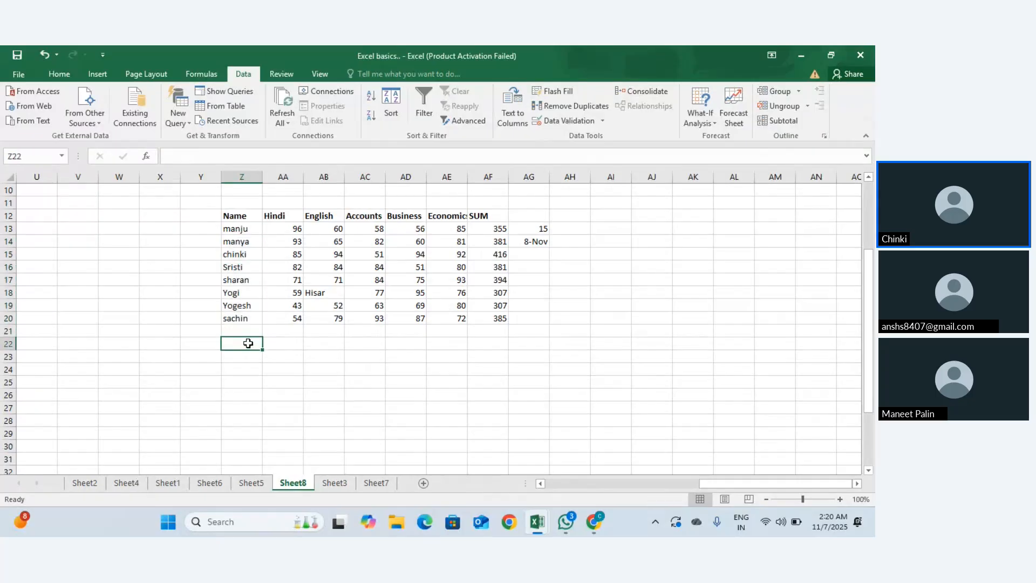
pyautogui.click(529, 252)
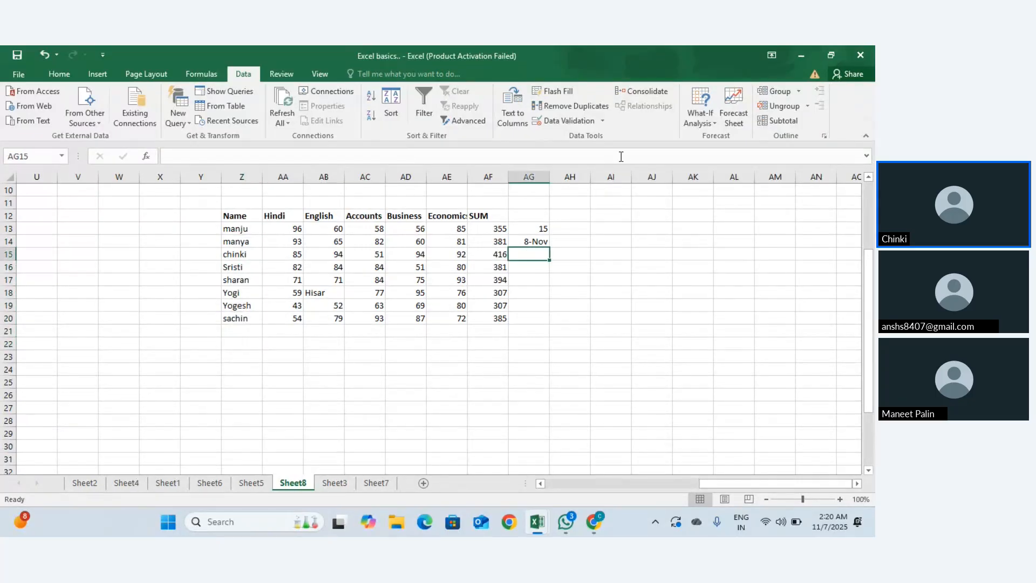
pyautogui.click(603, 122)
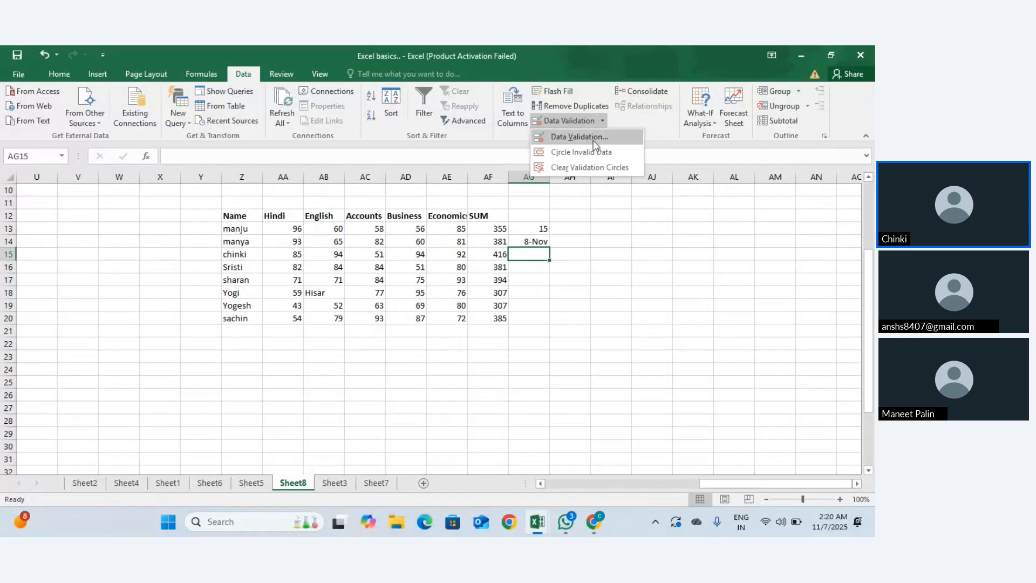
pyautogui.click(593, 137)
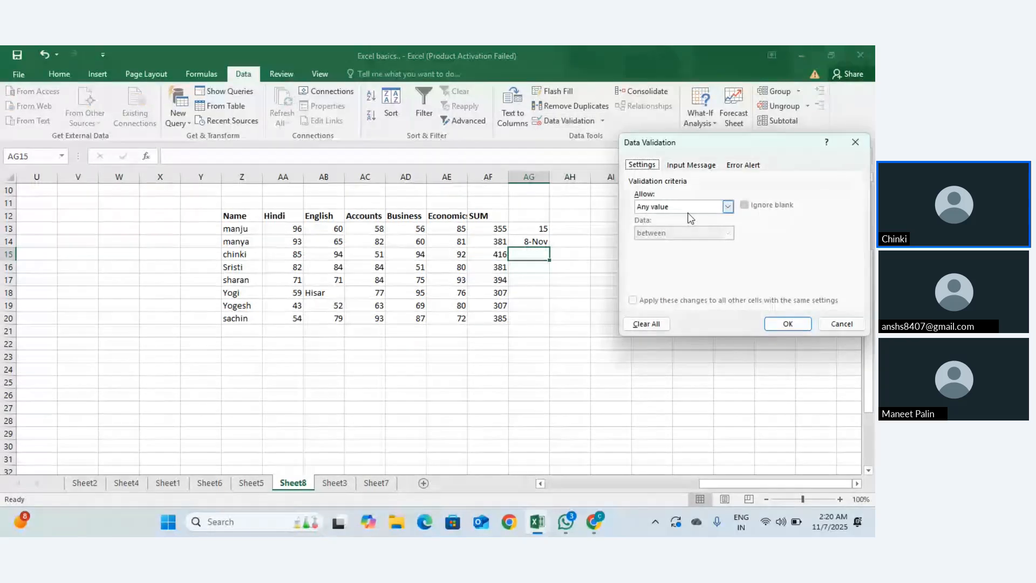
pyautogui.click(728, 207)
pyautogui.click(701, 277)
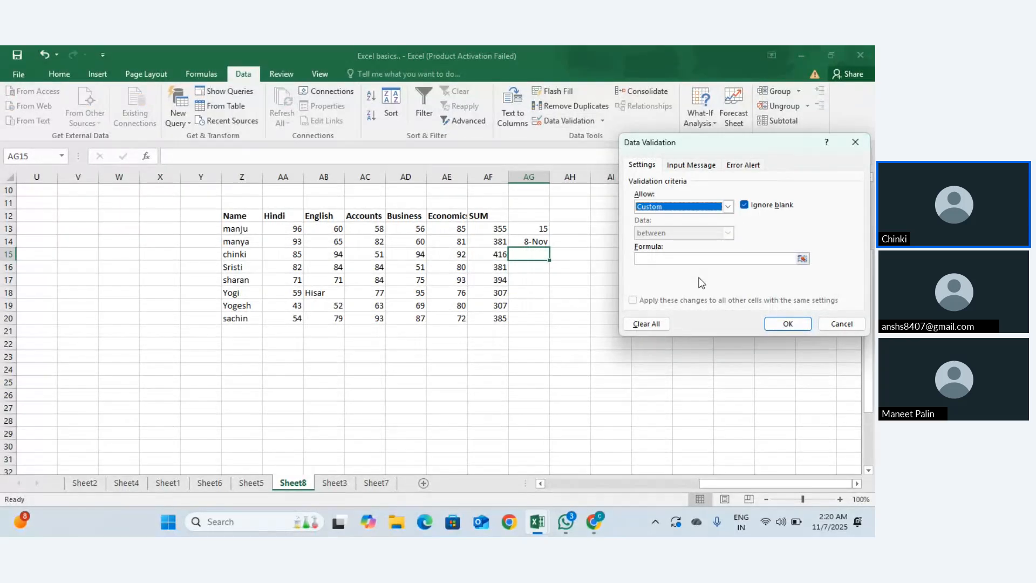
pyautogui.click(663, 262)
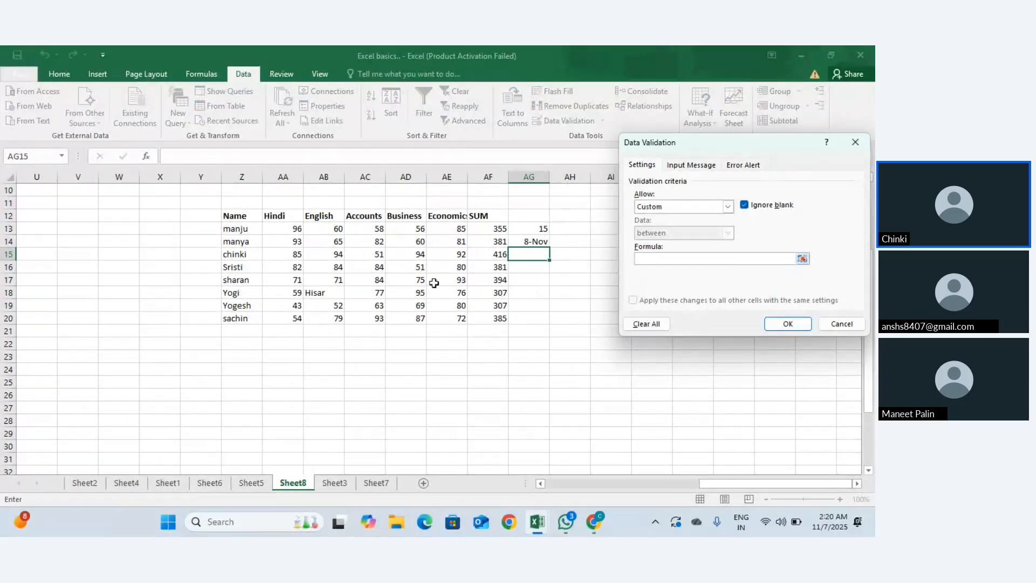
pyautogui.click(243, 230)
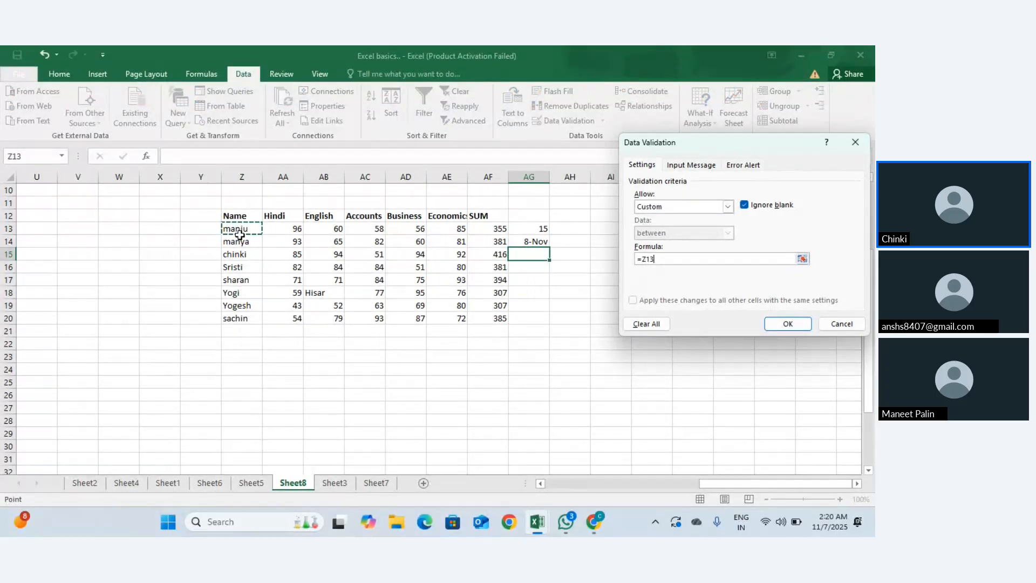
pyautogui.moveTo(242, 227); pyautogui.dragTo(246, 316)
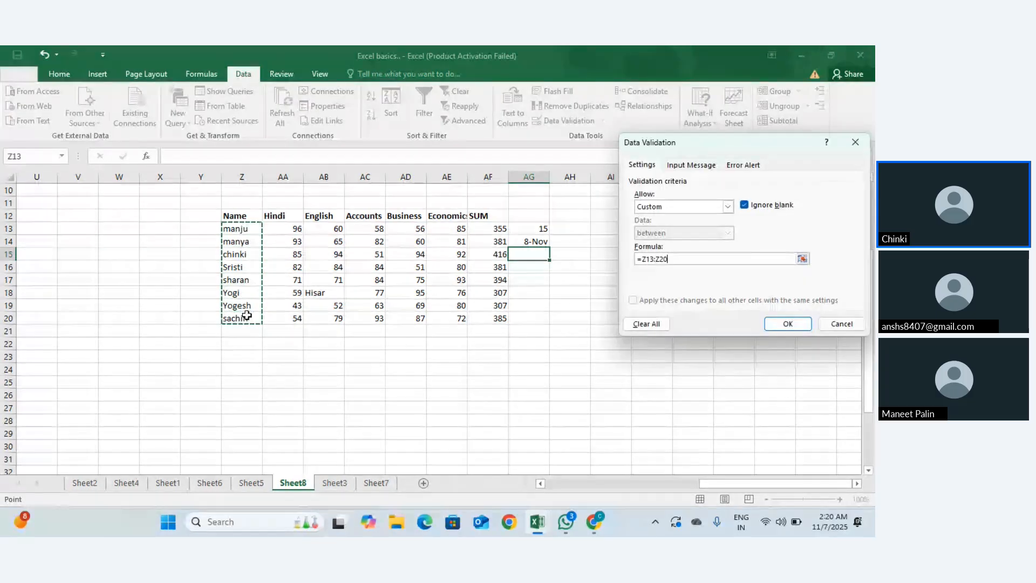
pyautogui.click(785, 324)
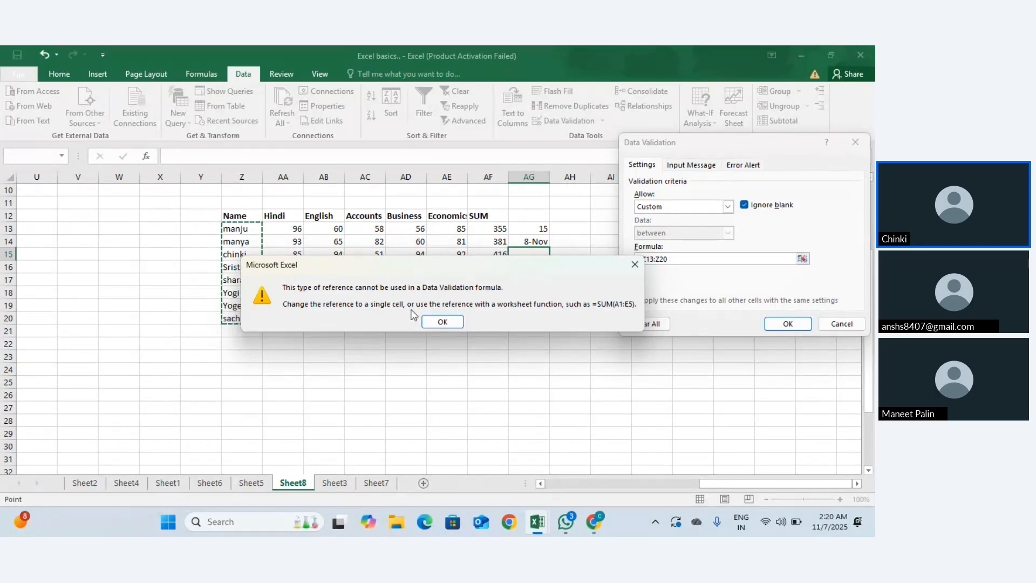
pyautogui.click(447, 325)
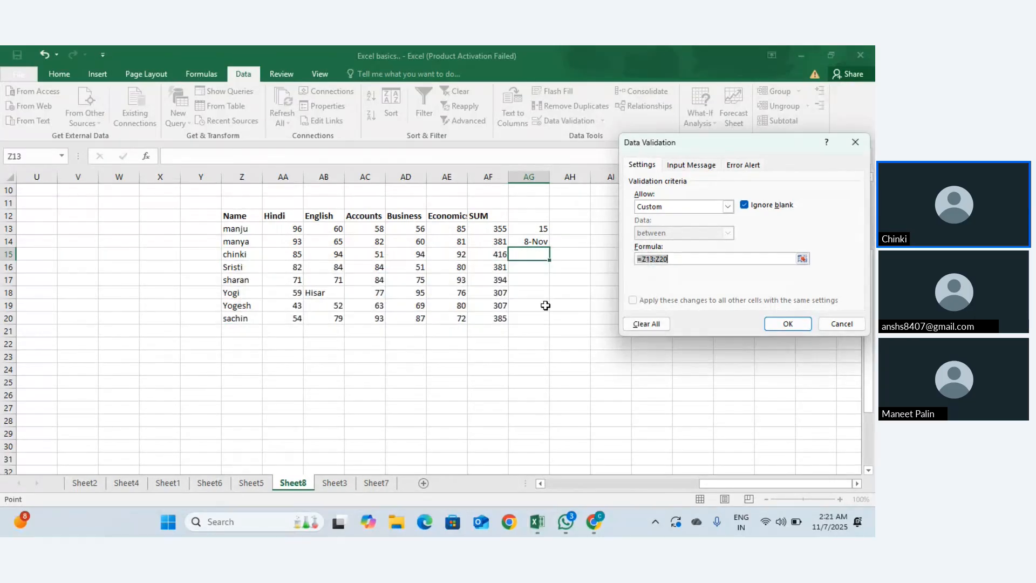
pyautogui.click(792, 321)
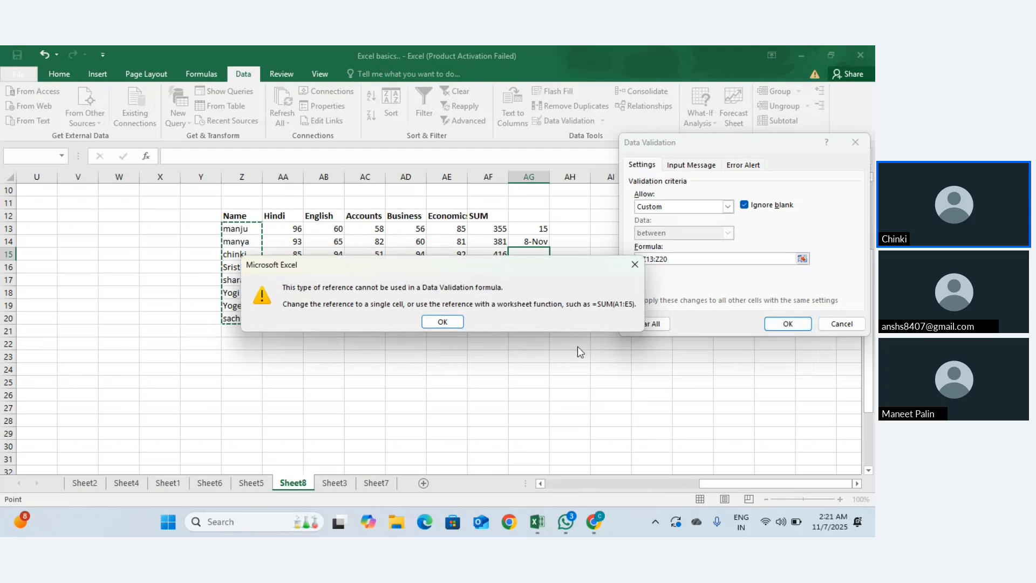
pyautogui.click(443, 322)
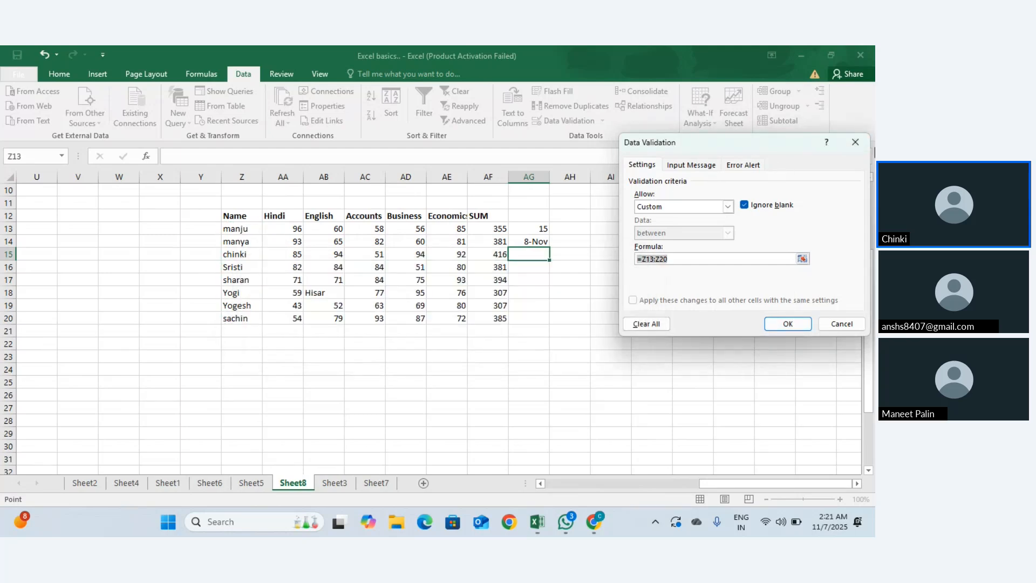
pyautogui.click(855, 142)
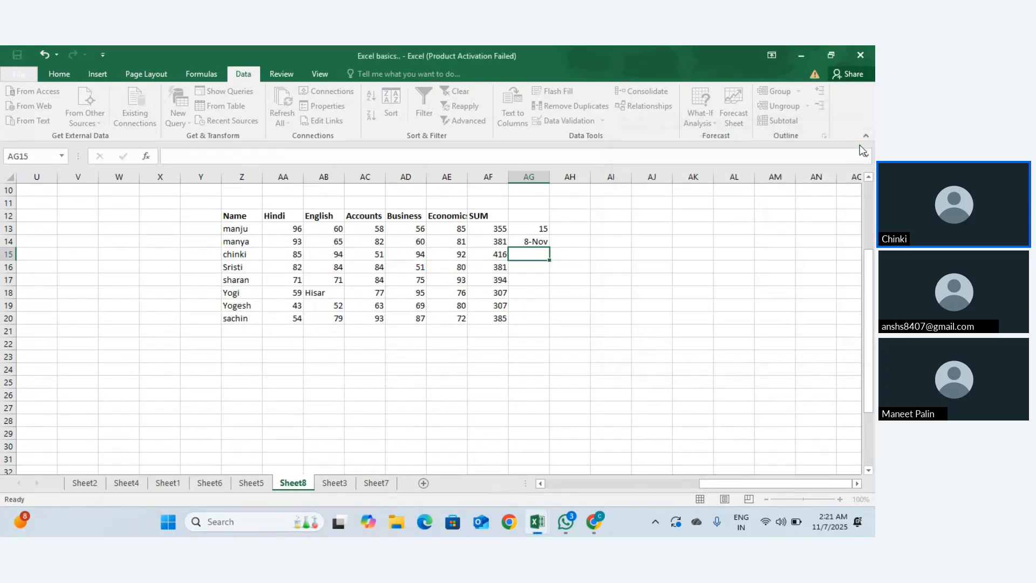
# Step: Open Data Validation for cell Z13 and set Allow to Custom
pyautogui.click(246, 231)
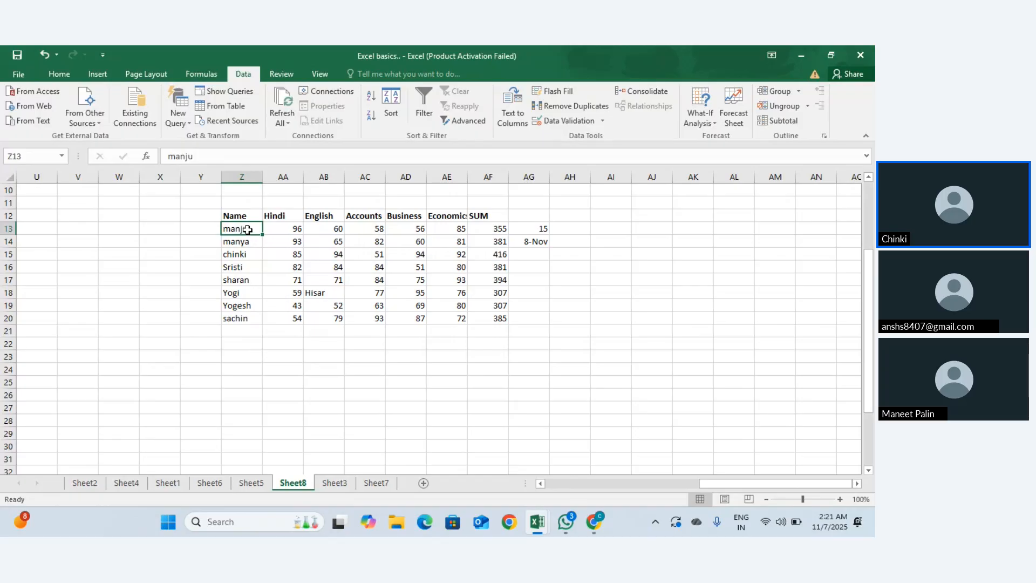
pyautogui.click(601, 124)
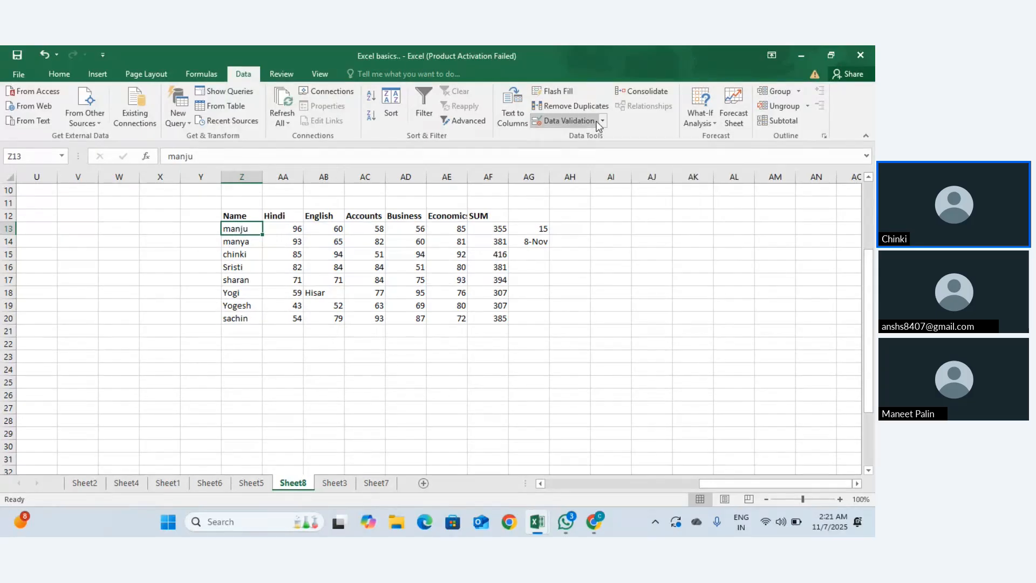
pyautogui.click(601, 122)
pyautogui.click(595, 136)
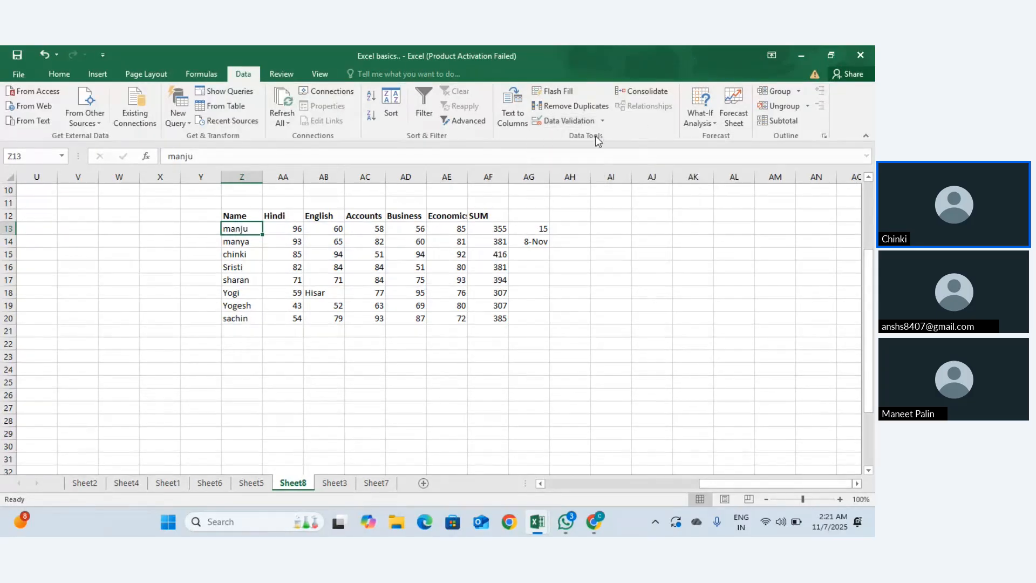
pyautogui.click(727, 206)
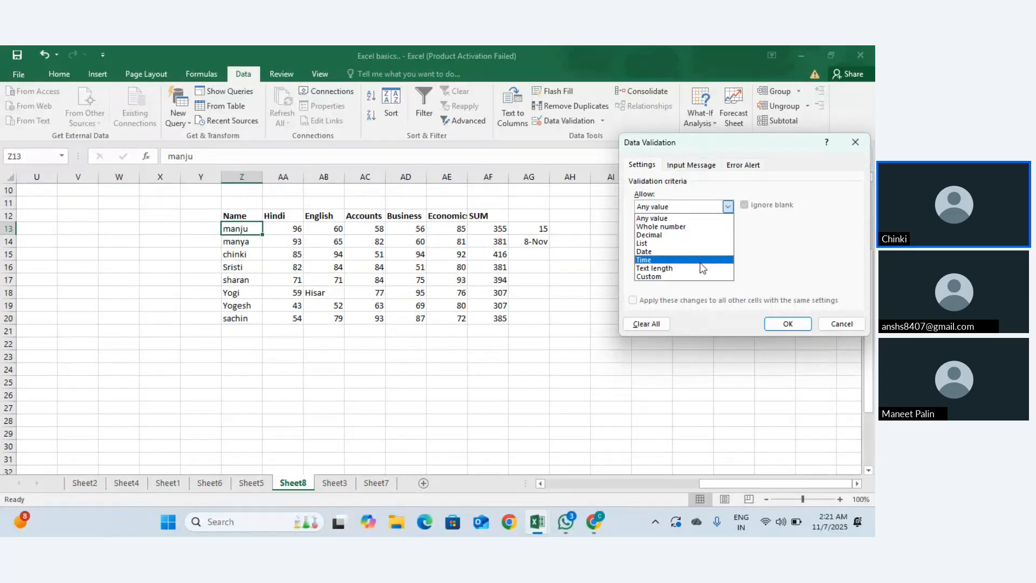
pyautogui.click(694, 277)
# Step: Apply the formula =Z13,Z14,Z15 and dismiss the reference-operators error
pyautogui.click(685, 258)
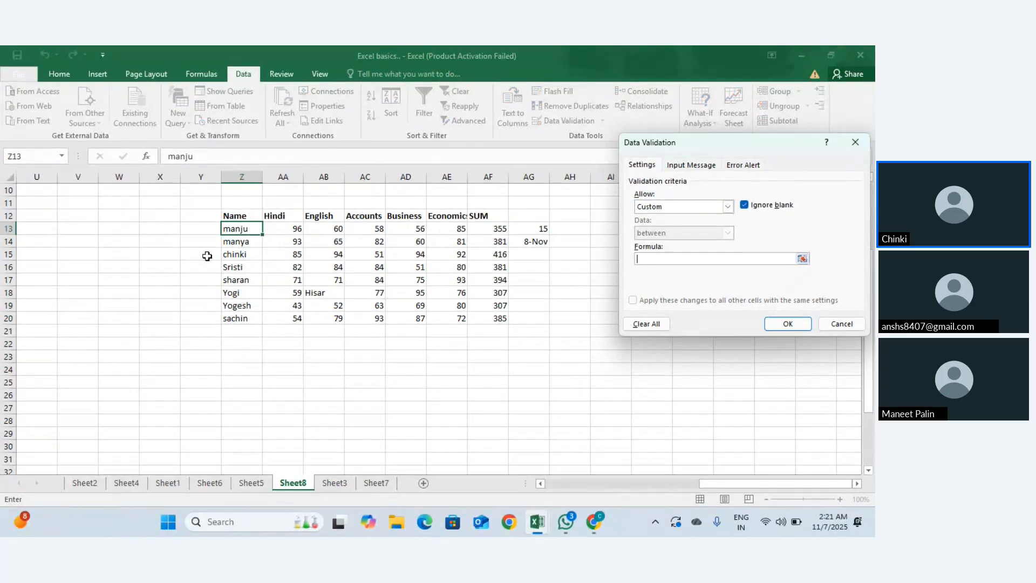
pyautogui.click(235, 228)
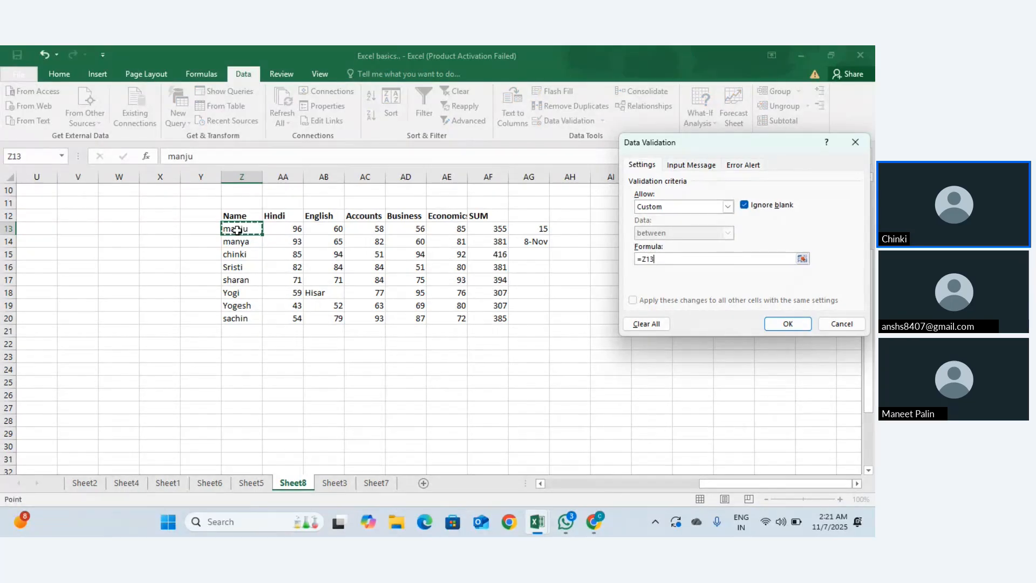
pyautogui.write(',')
pyautogui.click(235, 240)
pyautogui.write(',')
pyautogui.click(232, 254)
pyautogui.click(788, 323)
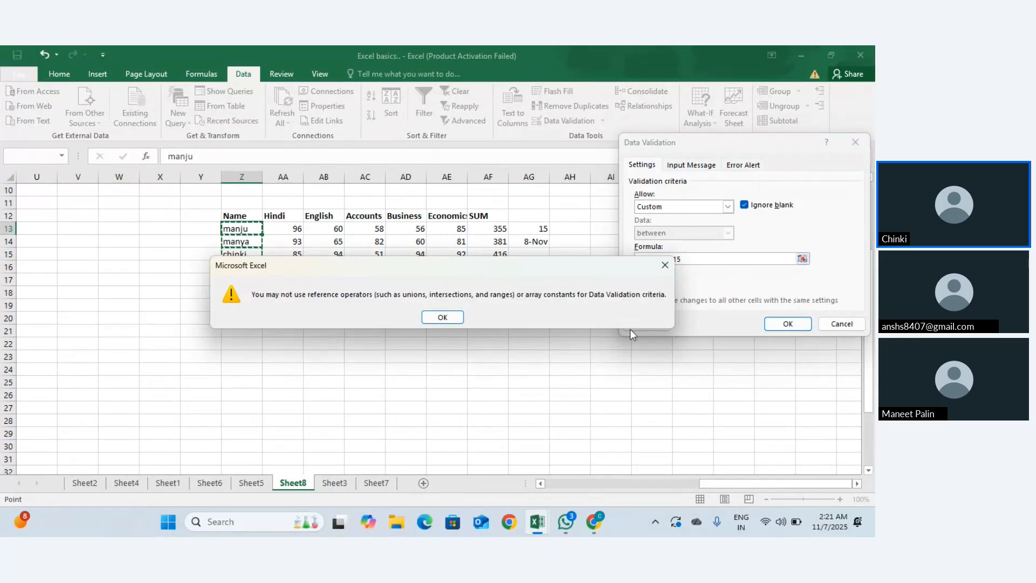
pyautogui.click(442, 317)
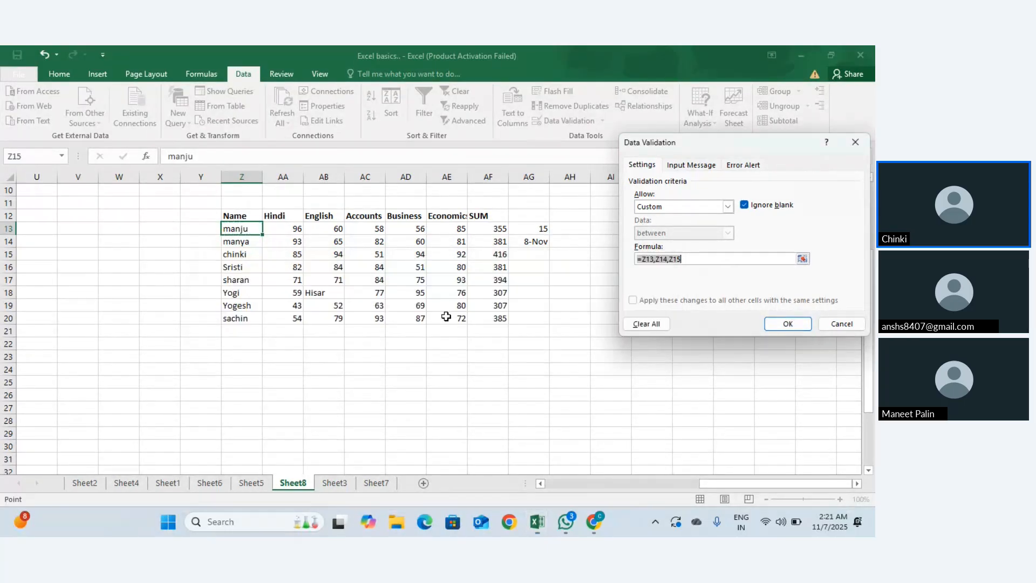
# Step: Try =Z13:Z20 instead, dismiss its error, close the dialog and Alt+Tab away
pyautogui.press('BackSpace')
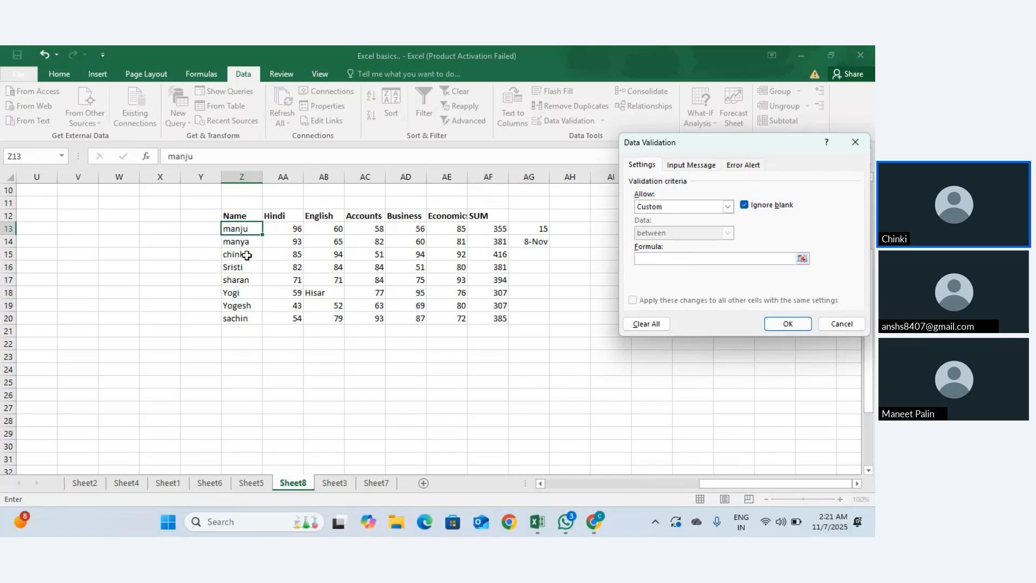
pyautogui.moveTo(249, 222); pyautogui.dragTo(247, 315)
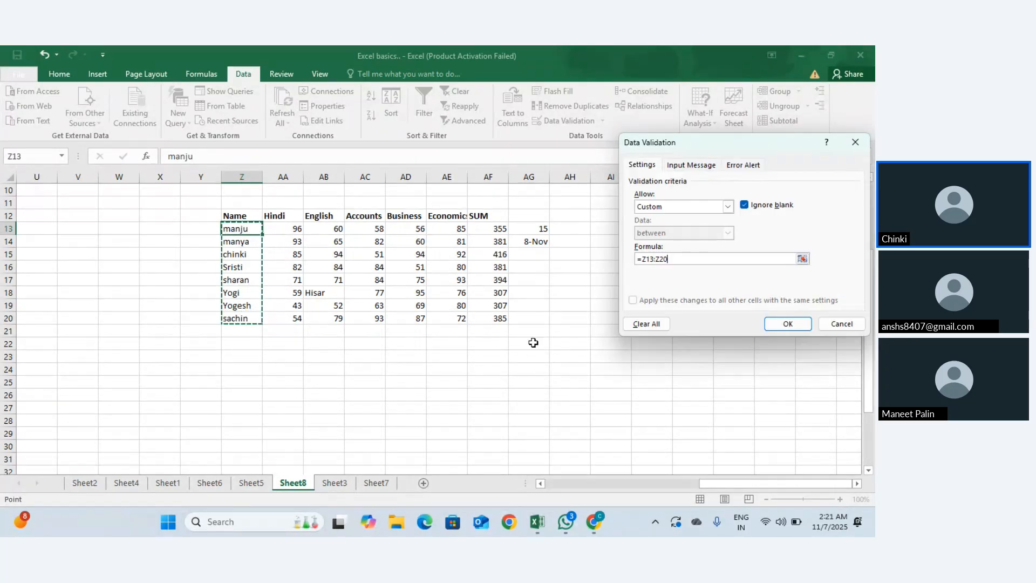
pyautogui.click(789, 323)
pyautogui.click(443, 320)
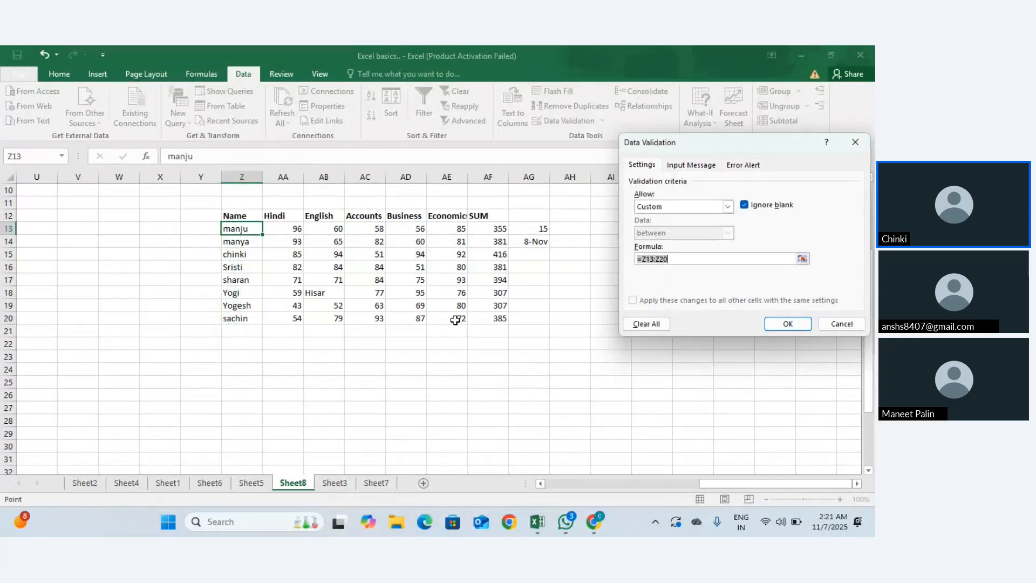
pyautogui.press('Escape')
pyautogui.hotkey('alt', 'Tab')
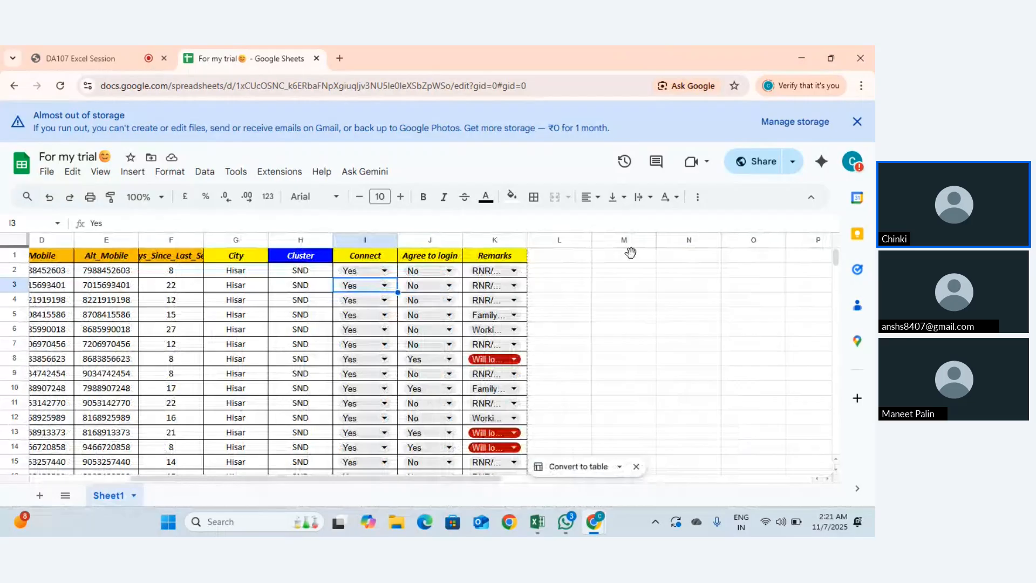
# Step: Select L2, browse the Filter views options, then open the Data menu and scroll down
pyautogui.click(556, 270)
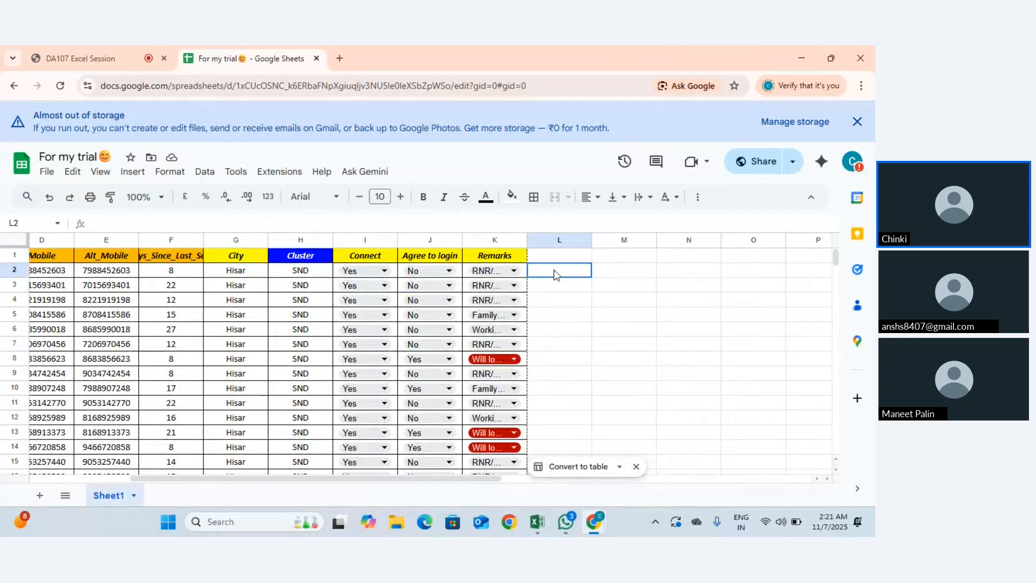
pyautogui.click(698, 197)
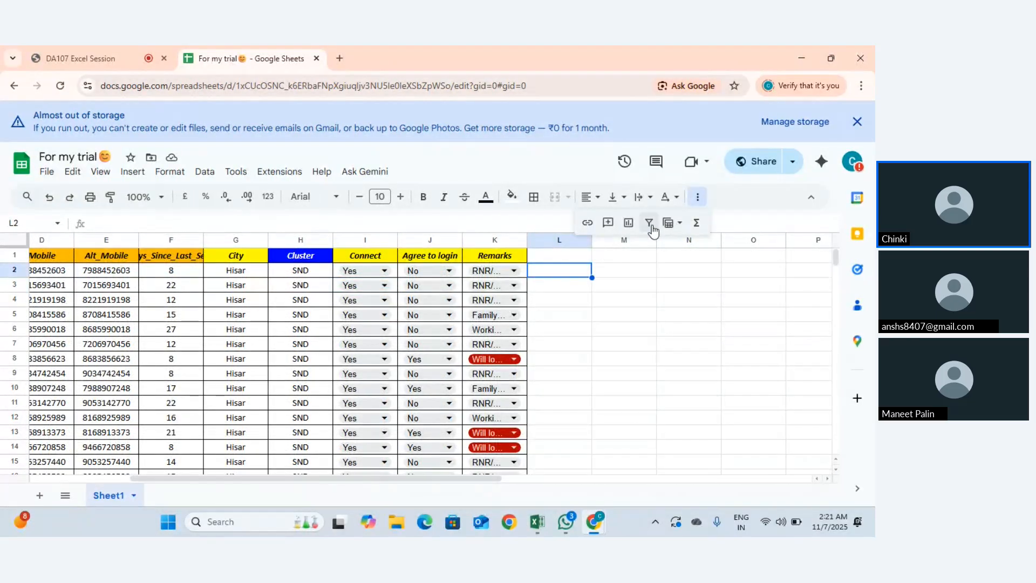
pyautogui.click(670, 229)
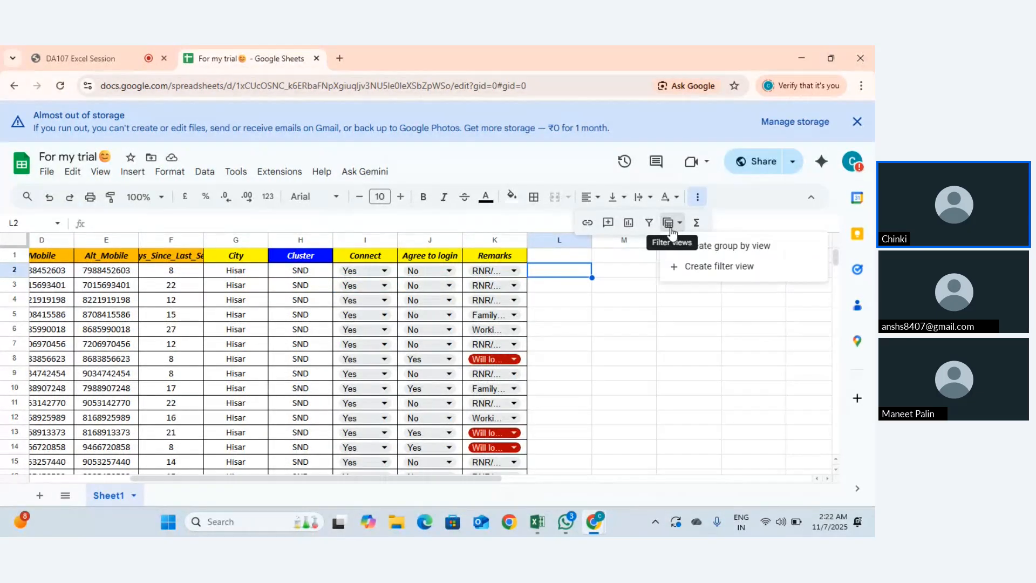
pyautogui.moveTo(680, 253)
pyautogui.click(574, 273)
pyautogui.click(205, 172)
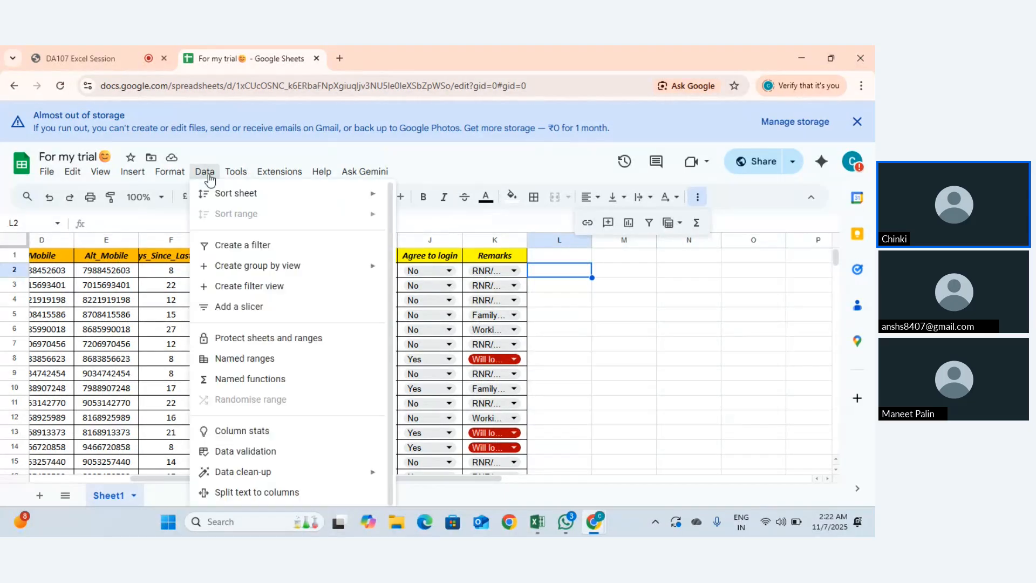
pyautogui.scroll(-1, 270, 378)
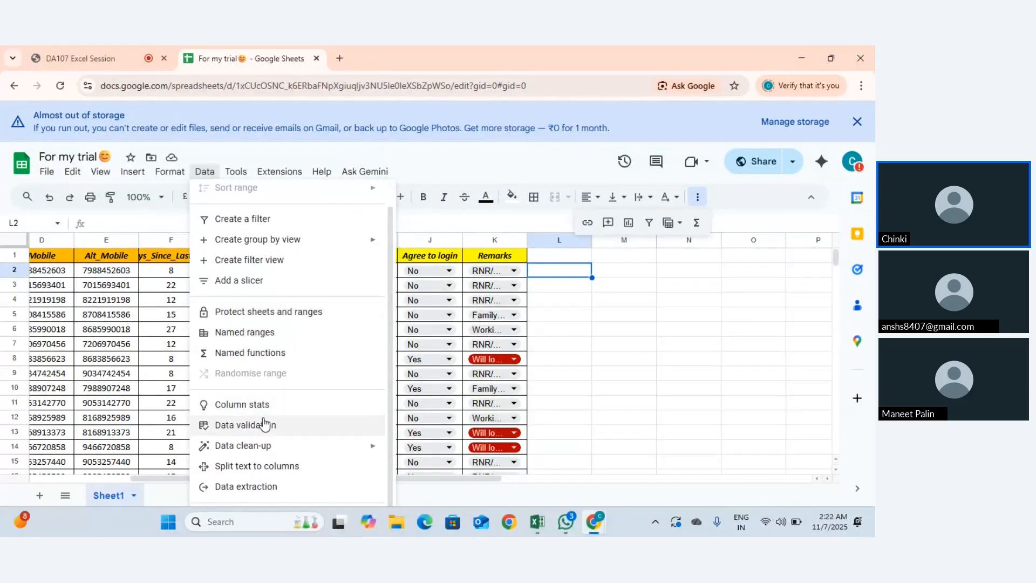
# Step: Add a Drop-down validation rule to L2 with two names as its options
pyautogui.click(264, 424)
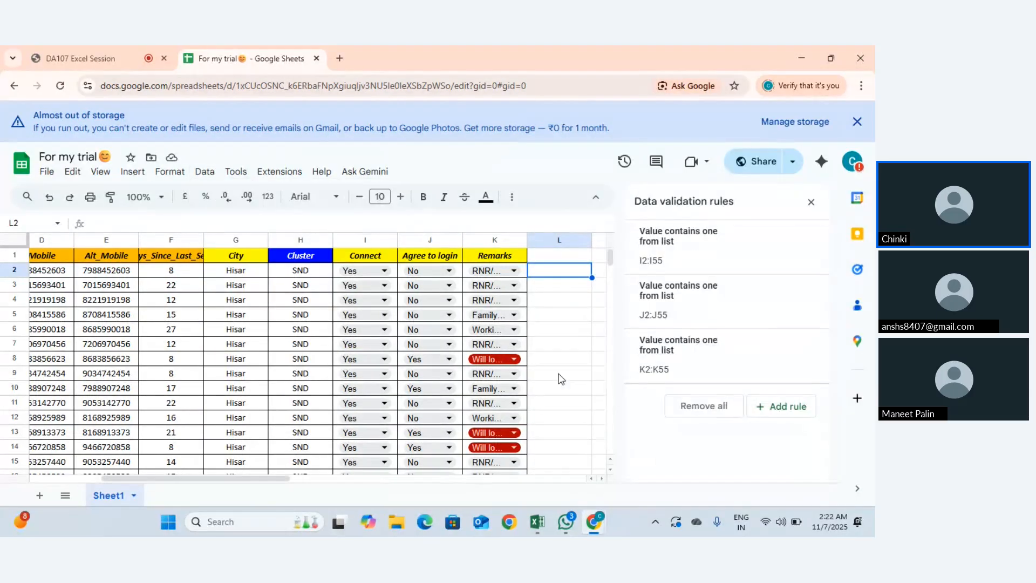
pyautogui.click(761, 408)
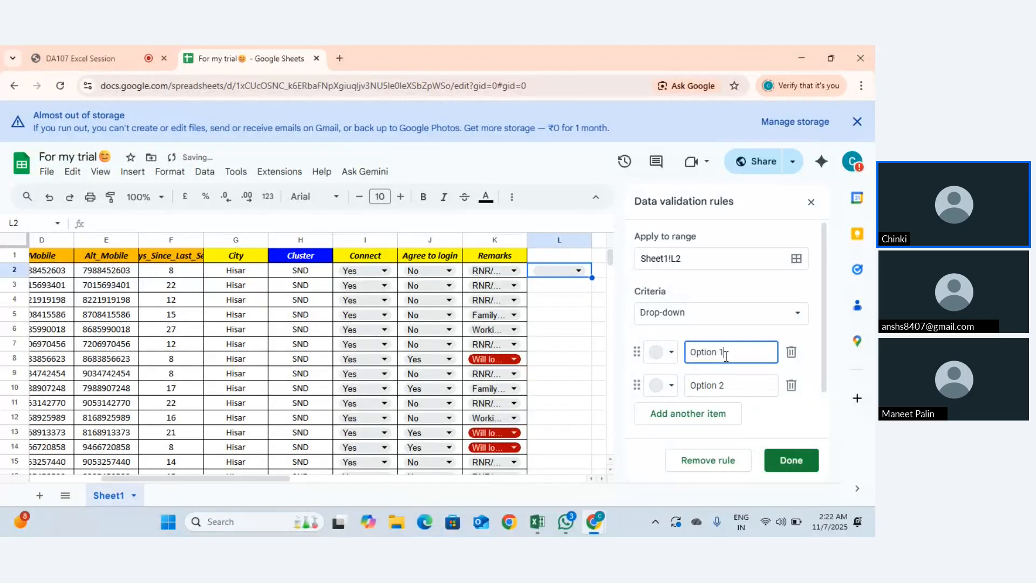
pyautogui.moveTo(726, 355); pyautogui.dragTo(680, 357)
pyautogui.write('Pooja')
pyautogui.moveTo(744, 388); pyautogui.dragTo(669, 393)
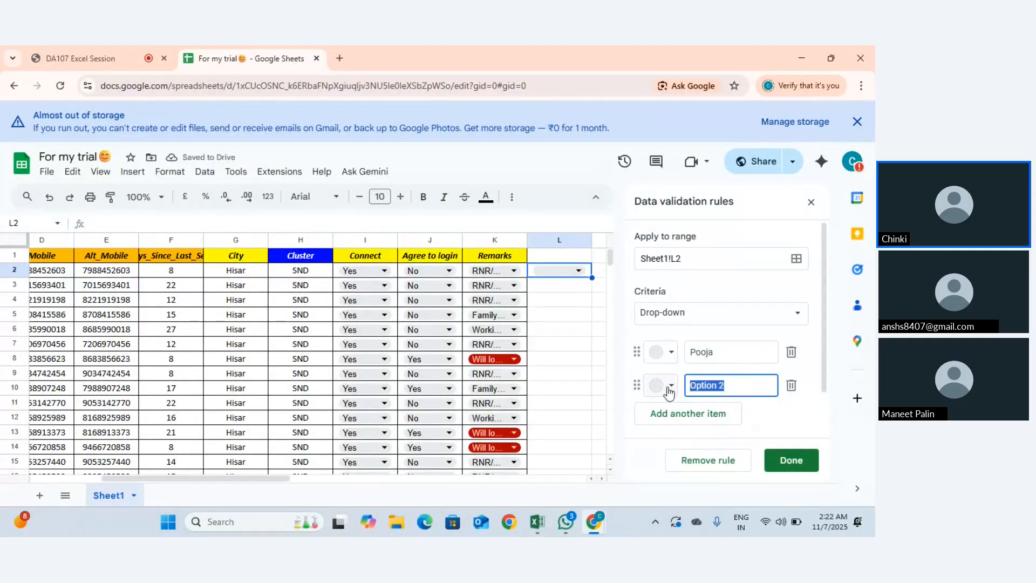
pyautogui.write('Nisha')
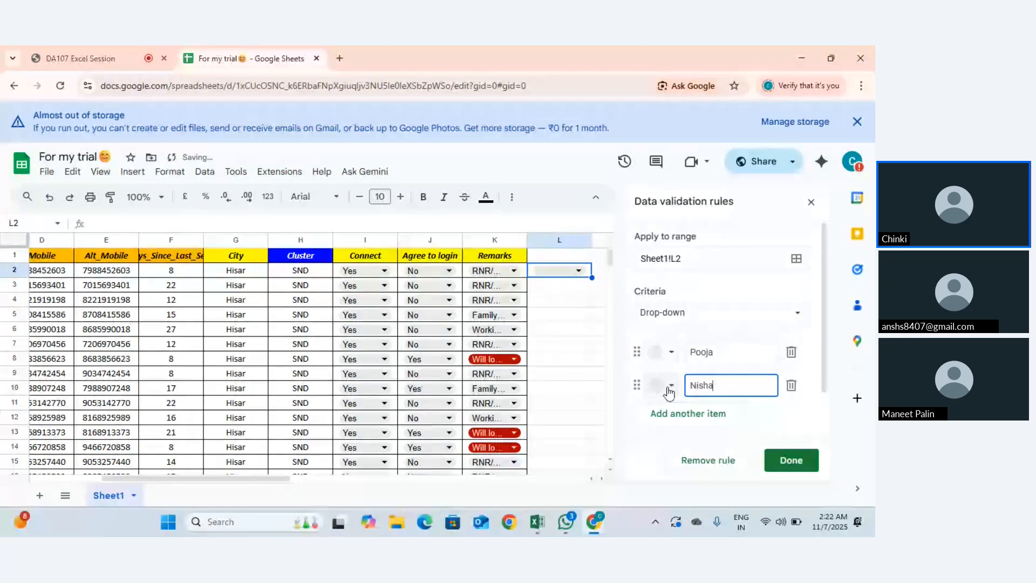
pyautogui.click(770, 461)
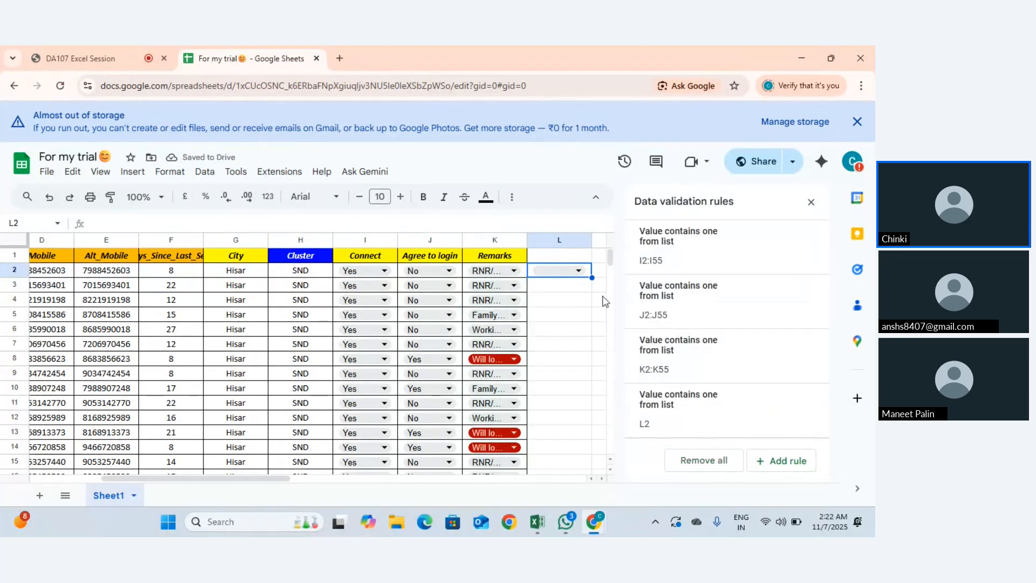
# Step: Test L2's drop-down, dismiss the validation error, and return to Excel
pyautogui.click(812, 204)
pyautogui.click(579, 272)
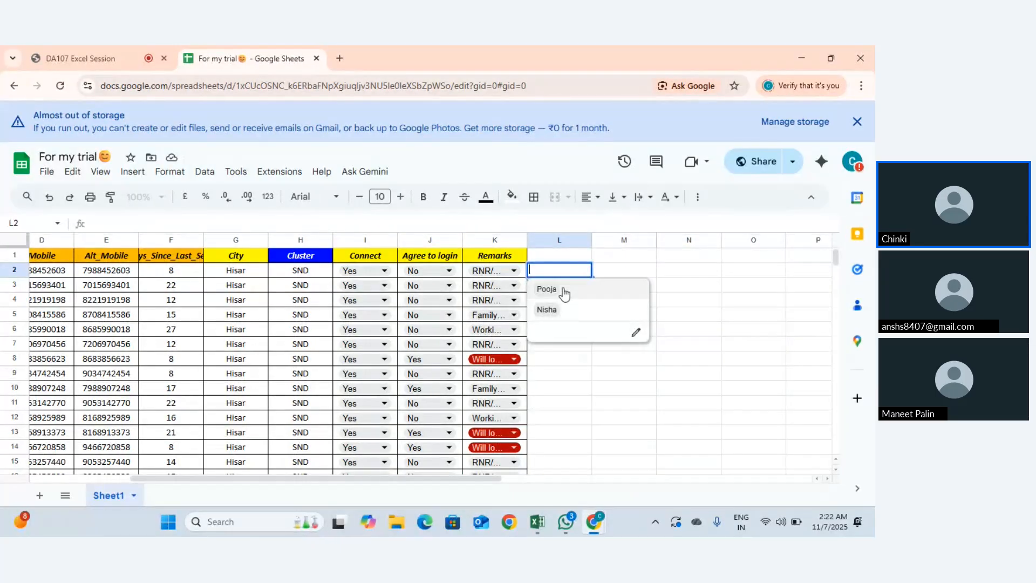
pyautogui.press('Return')
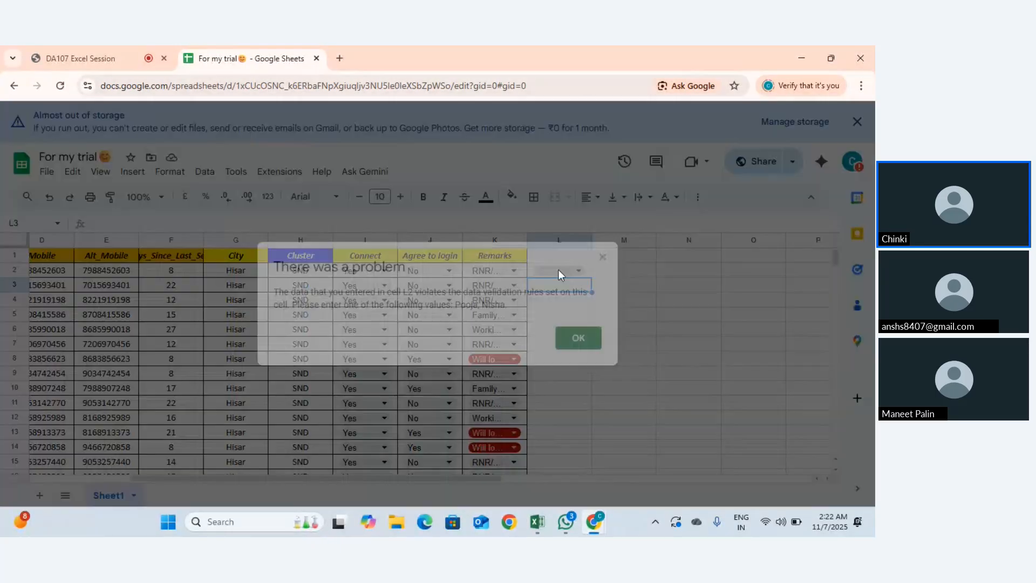
pyautogui.click(588, 338)
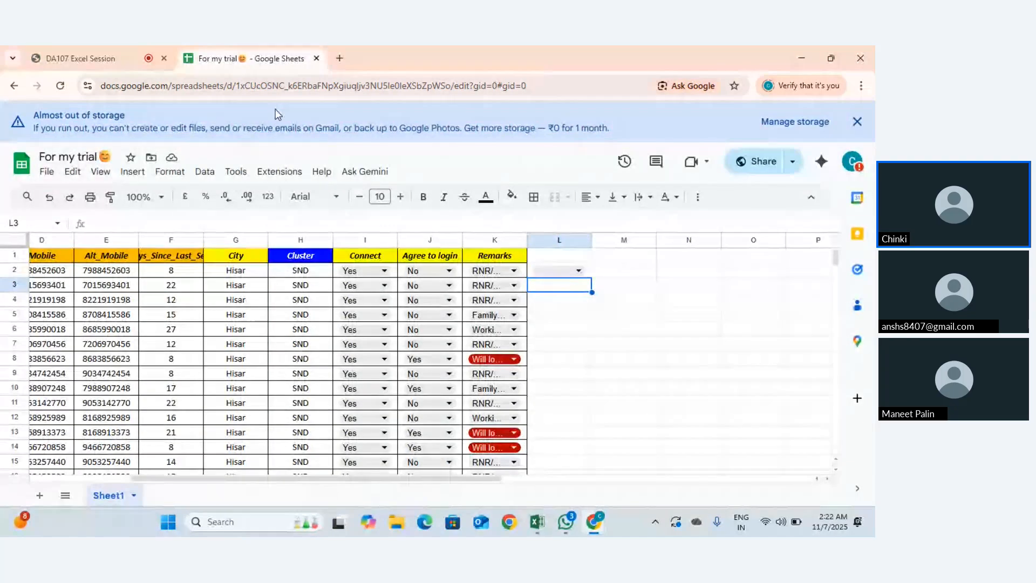
pyautogui.hotkey('alt', 'Tab')
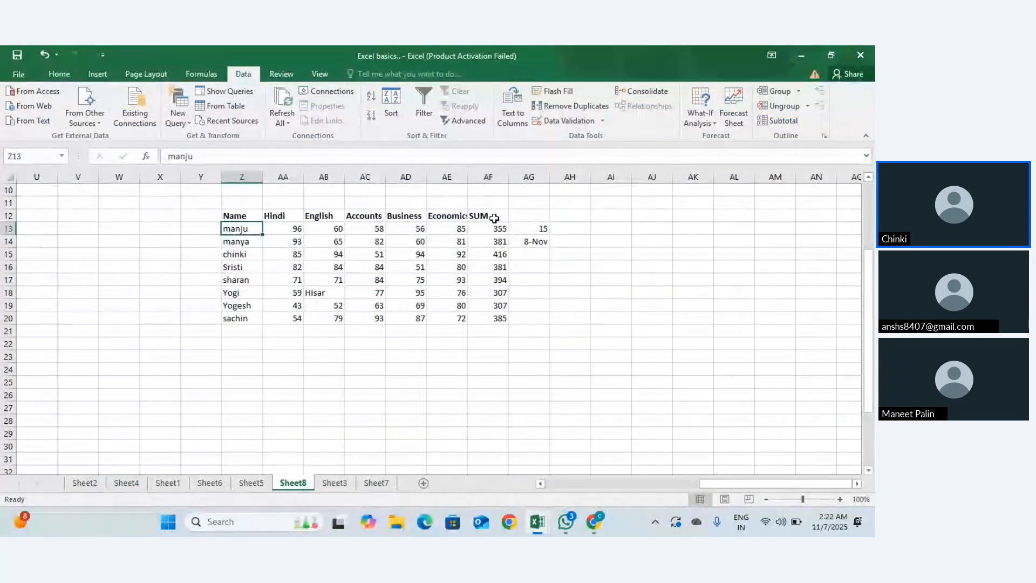
# Step: Give AG15 a Custom rule of =Z13:Z14, which Excel rejects, then clear the formula
pyautogui.click(535, 254)
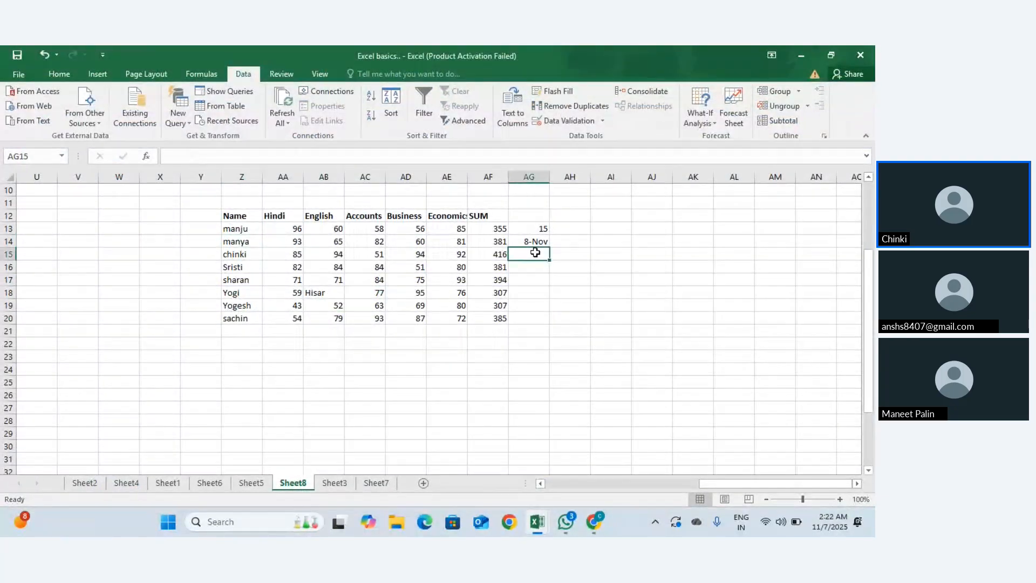
pyautogui.click(602, 121)
pyautogui.click(586, 138)
pyautogui.click(700, 206)
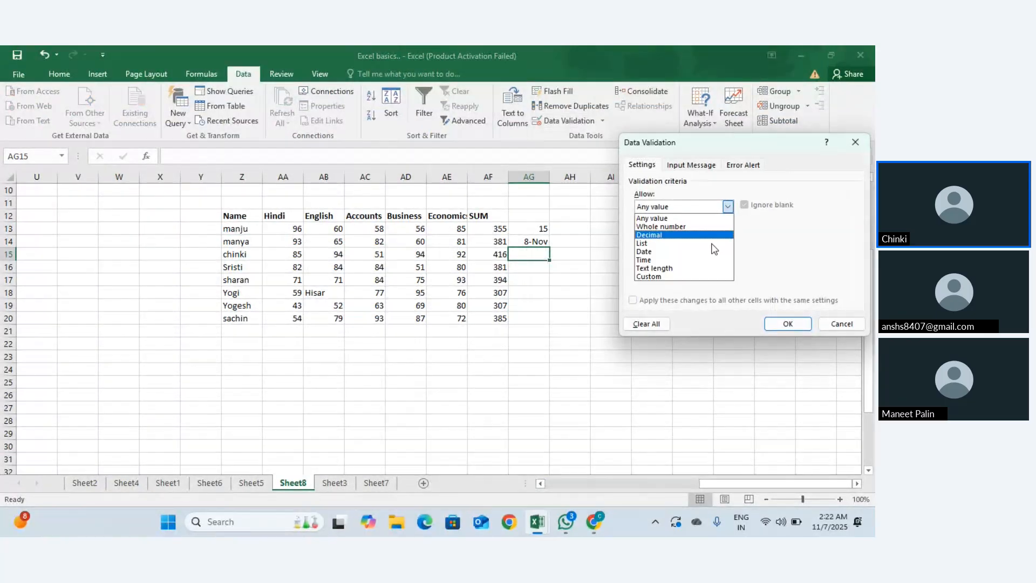
pyautogui.click(695, 276)
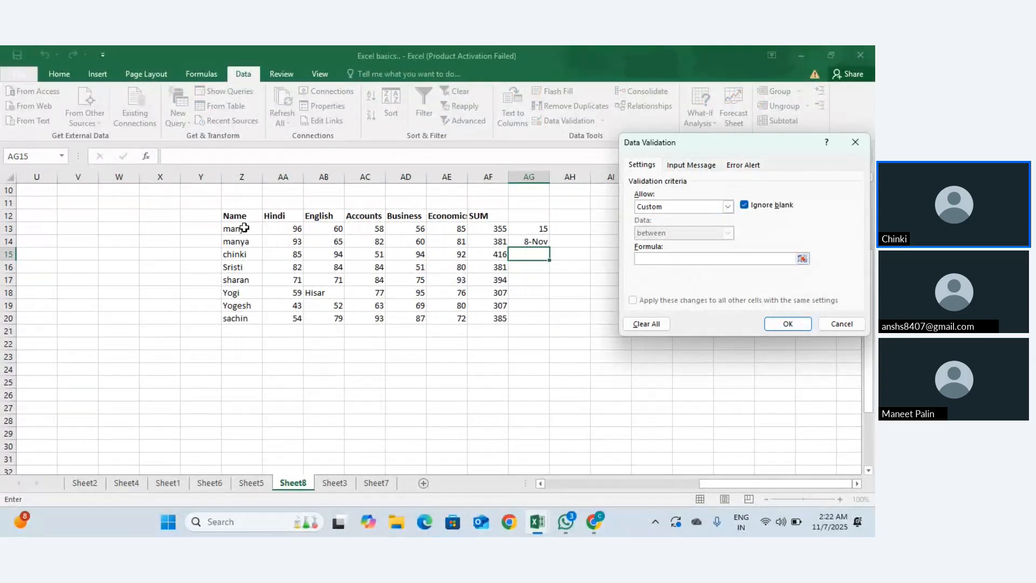
pyautogui.moveTo(244, 228); pyautogui.dragTo(244, 242)
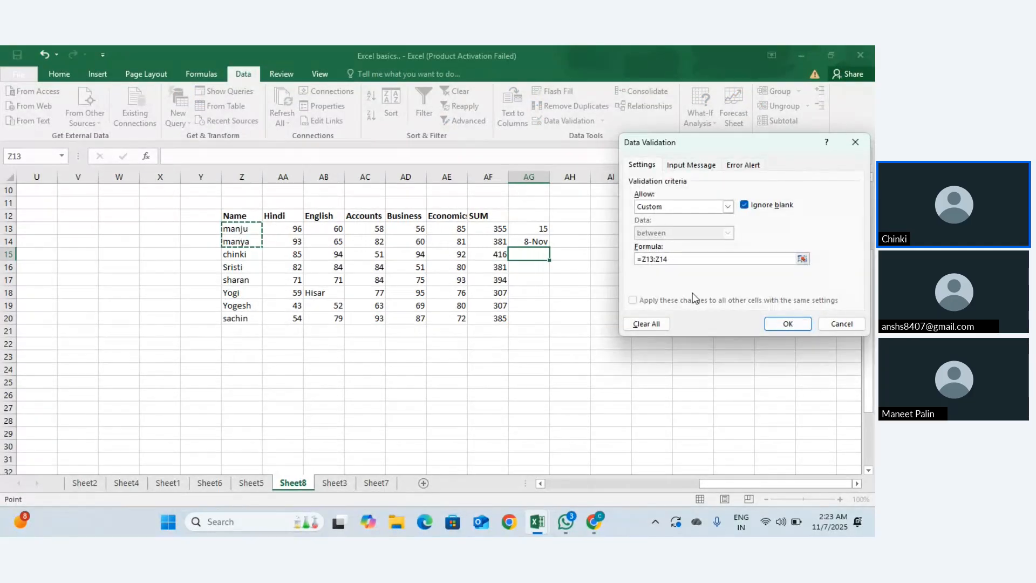
pyautogui.click(789, 325)
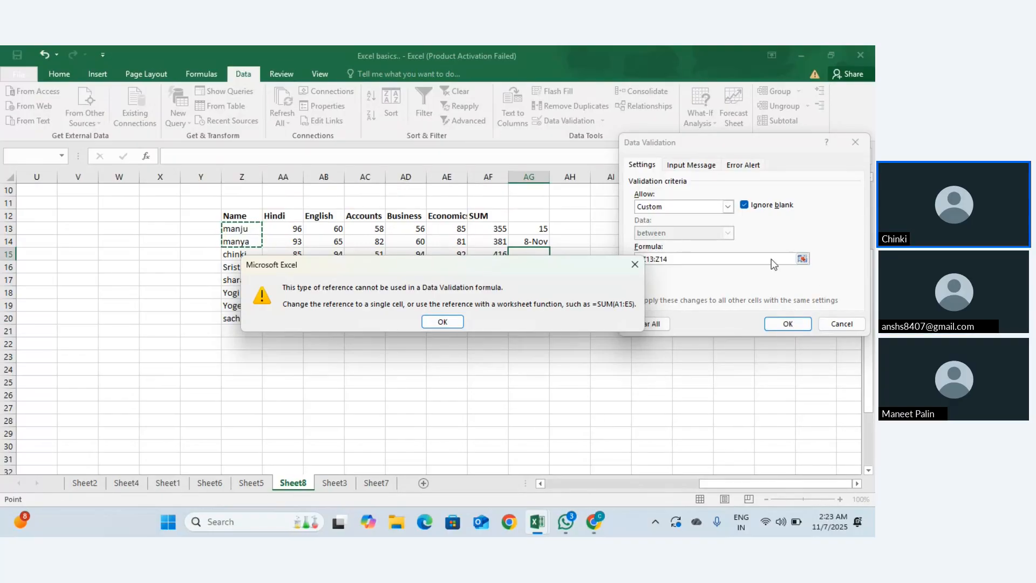
pyautogui.click(457, 323)
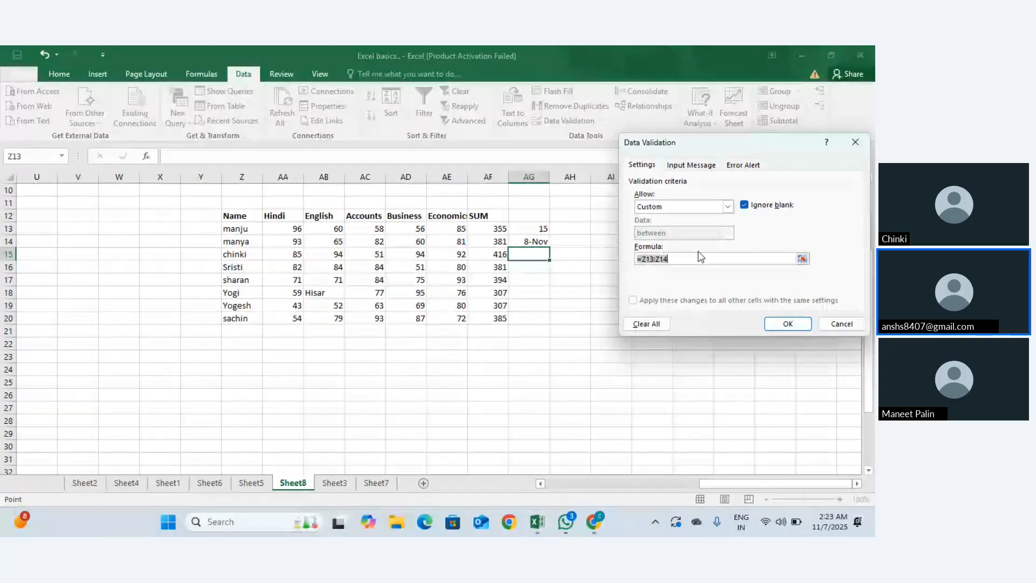
pyautogui.press('BackSpace')
# Step: Apply the corrected formula =Z13 and confirm a typed name is rejected
pyautogui.write('=')
pyautogui.click(247, 229)
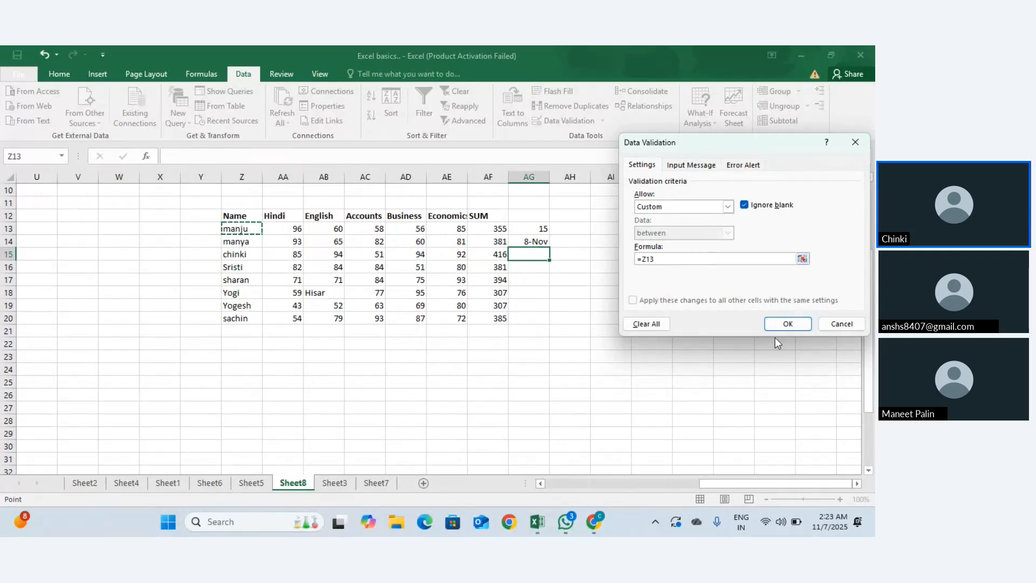
pyautogui.click(784, 322)
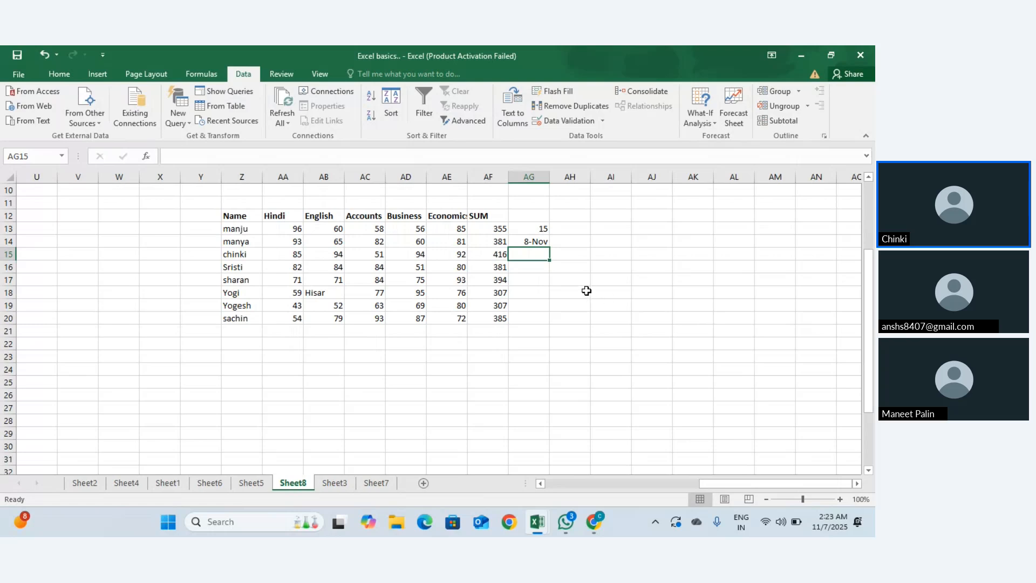
pyautogui.write('m')
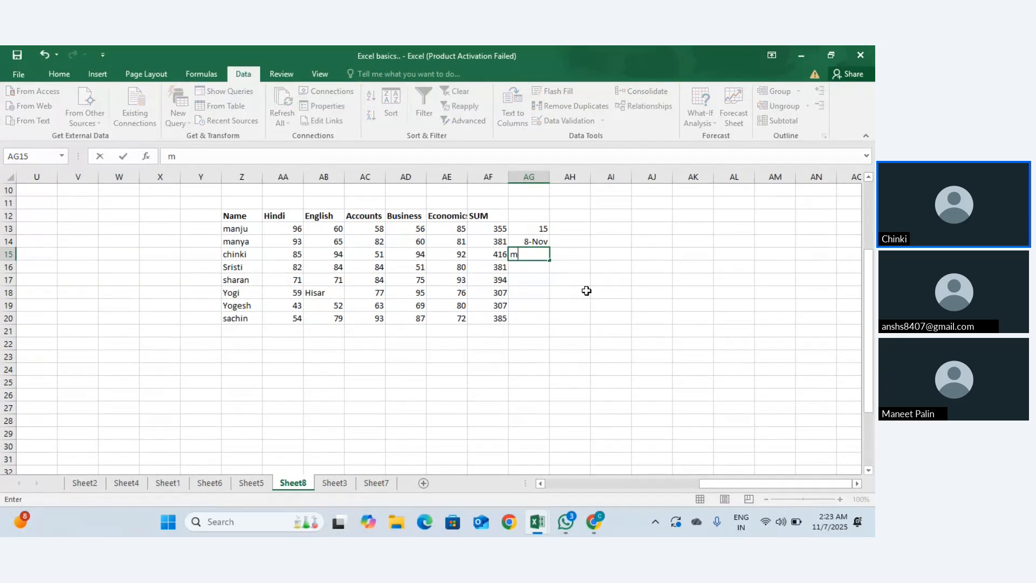
pyautogui.write('anju')
pyautogui.press('Return')
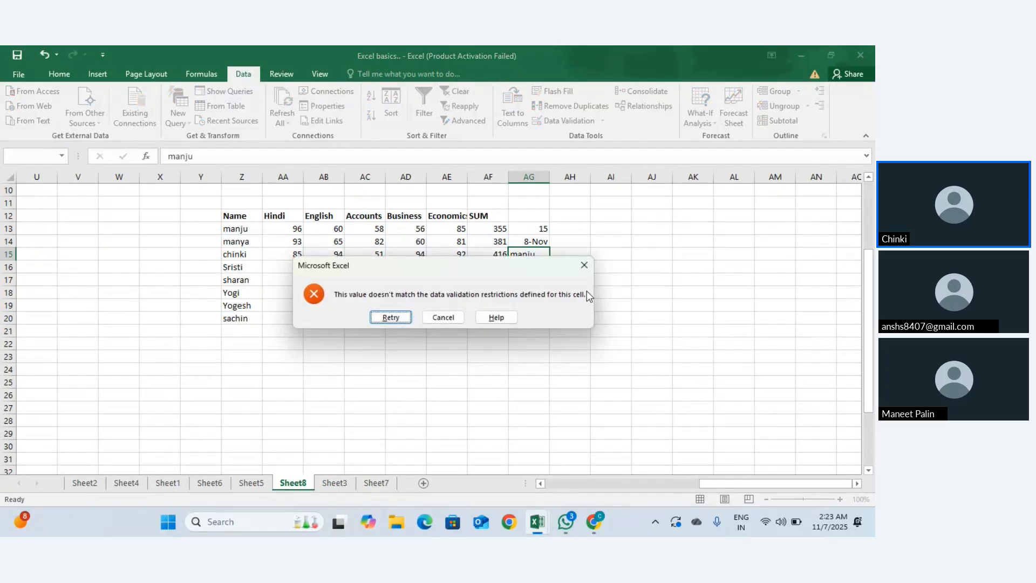
pyautogui.press('Escape')
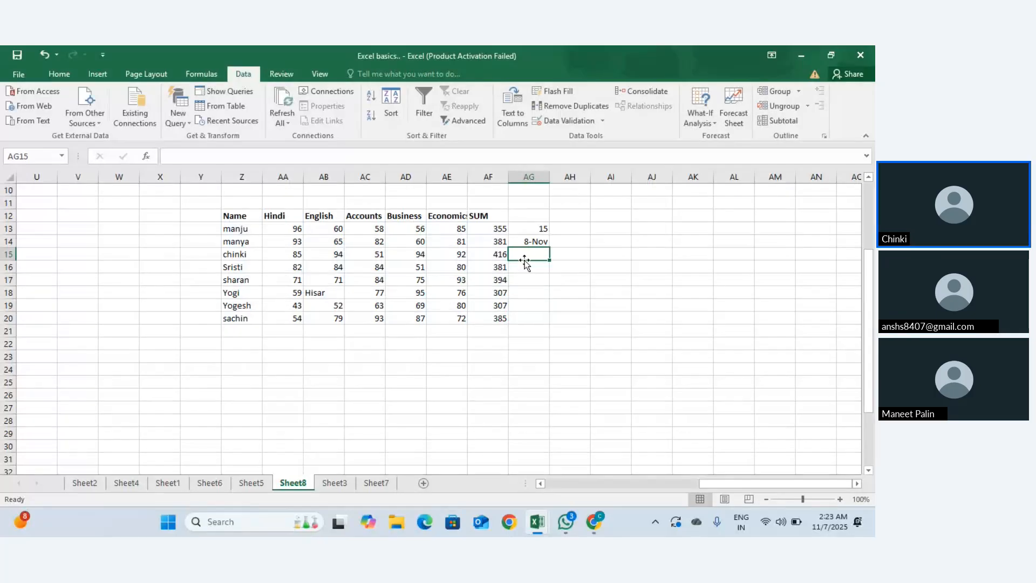
pyautogui.click(246, 230)
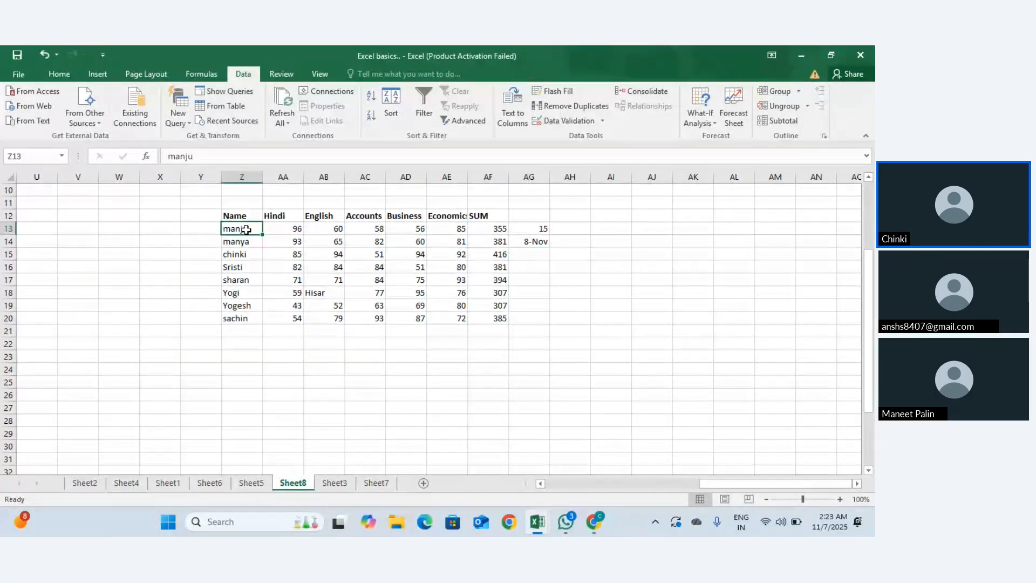
pyautogui.hotkey('ctrl', 'c')
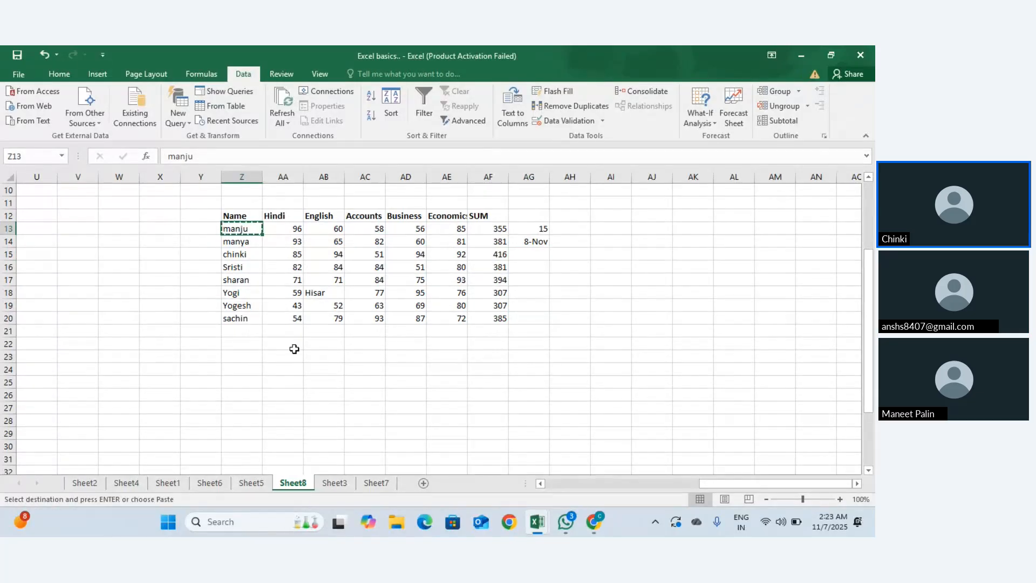
pyautogui.click(300, 356)
pyautogui.doubleClick(291, 357)
pyautogui.hotkey('ctrl', 'v')
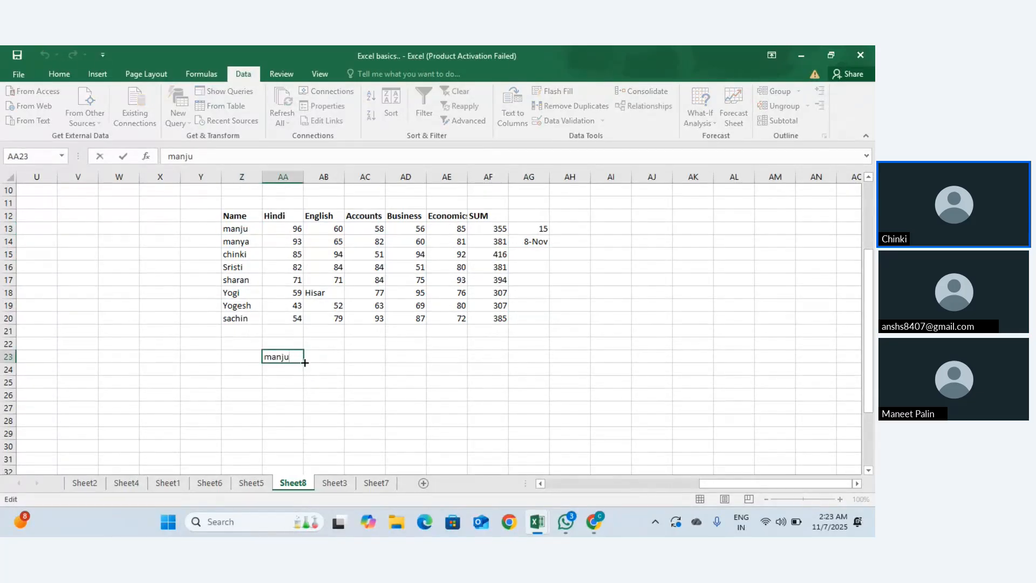
pyautogui.write(',M')
pyautogui.press('BackSpace')
pyautogui.write(',')
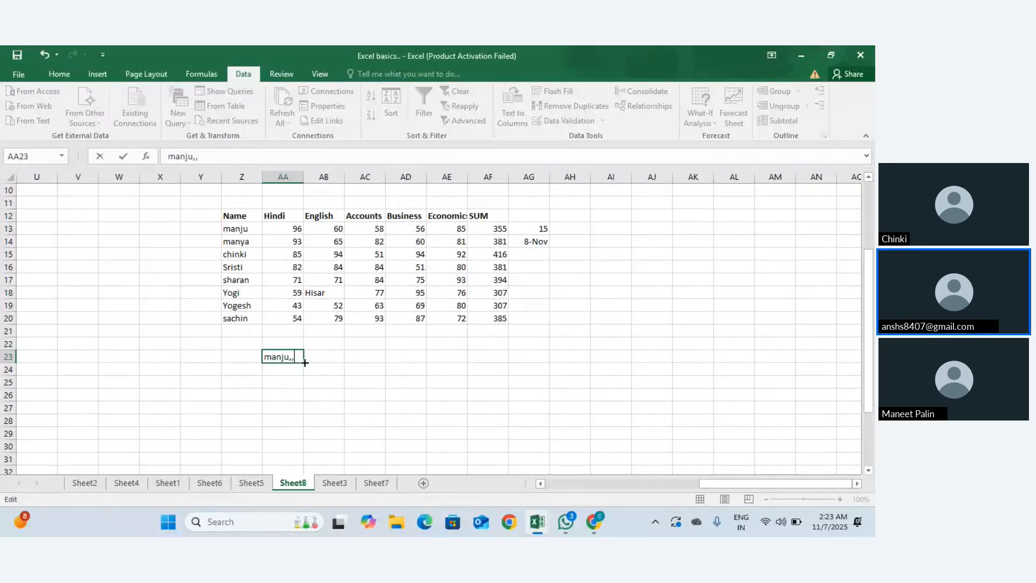
pyautogui.press('BackSpace')
pyautogui.write('manya')
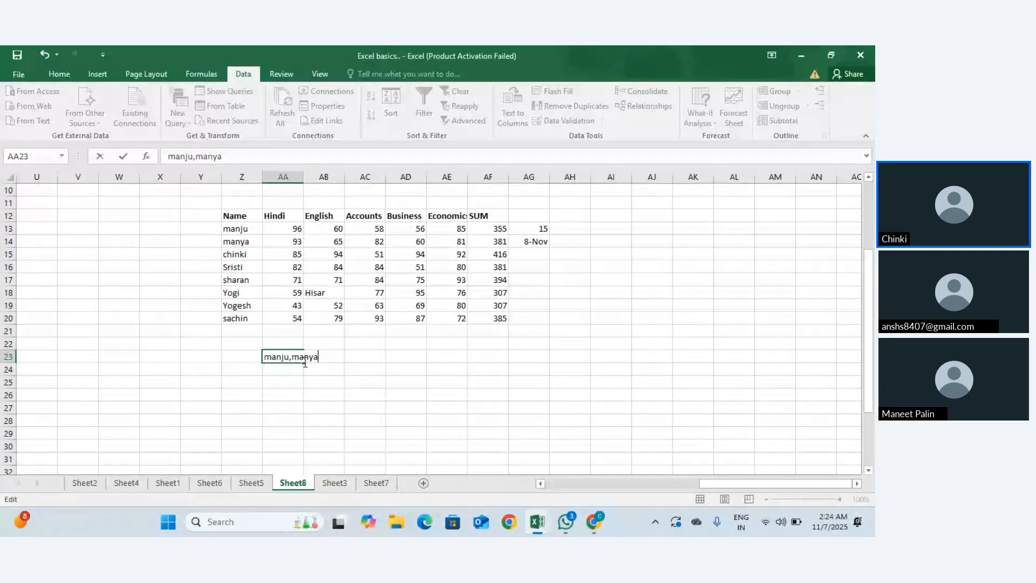
pyautogui.write(',chin')
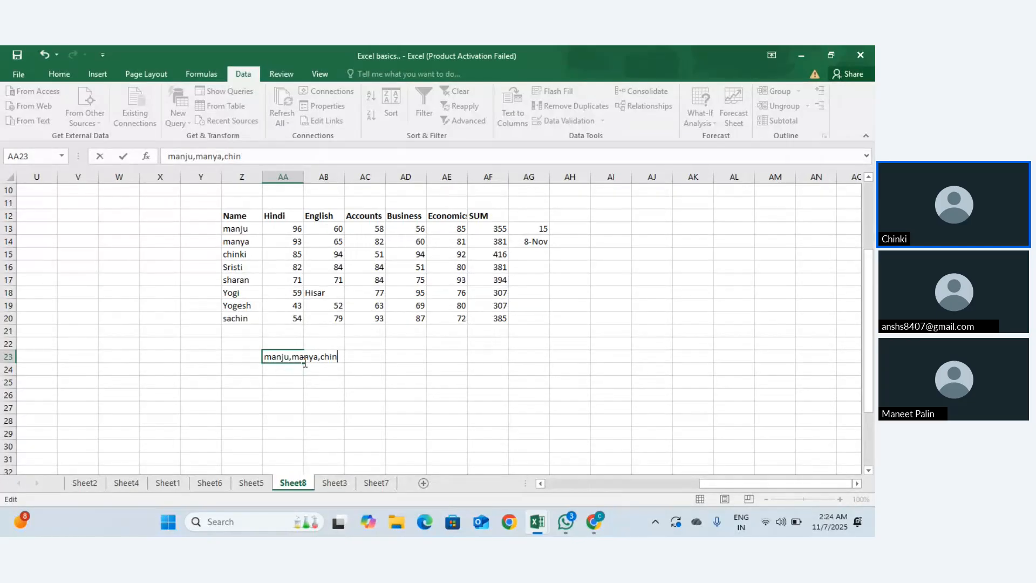
pyautogui.write('i')
pyautogui.press('BackSpace')
pyautogui.write('ki')
pyautogui.press('Return')
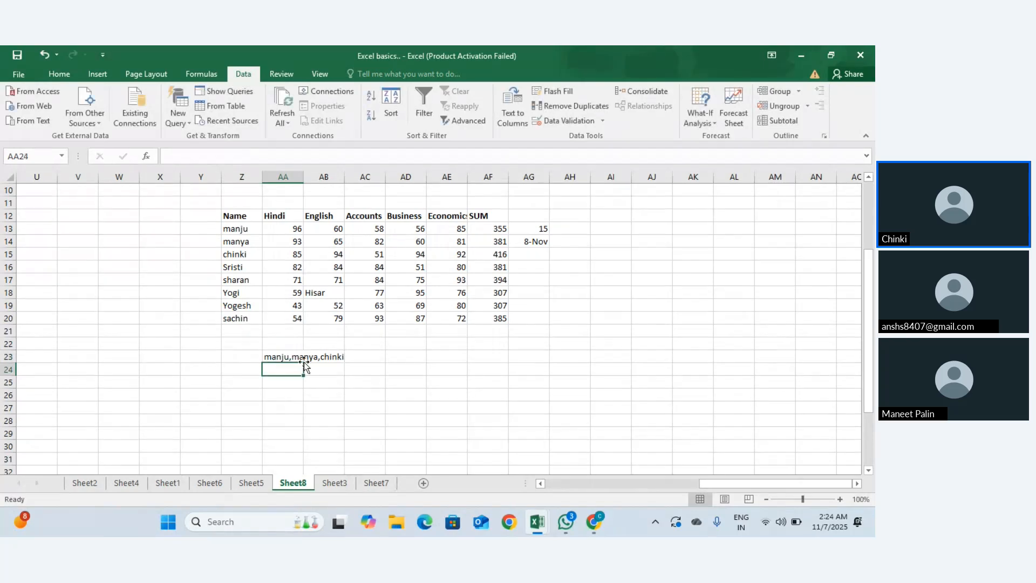
pyautogui.click(542, 255)
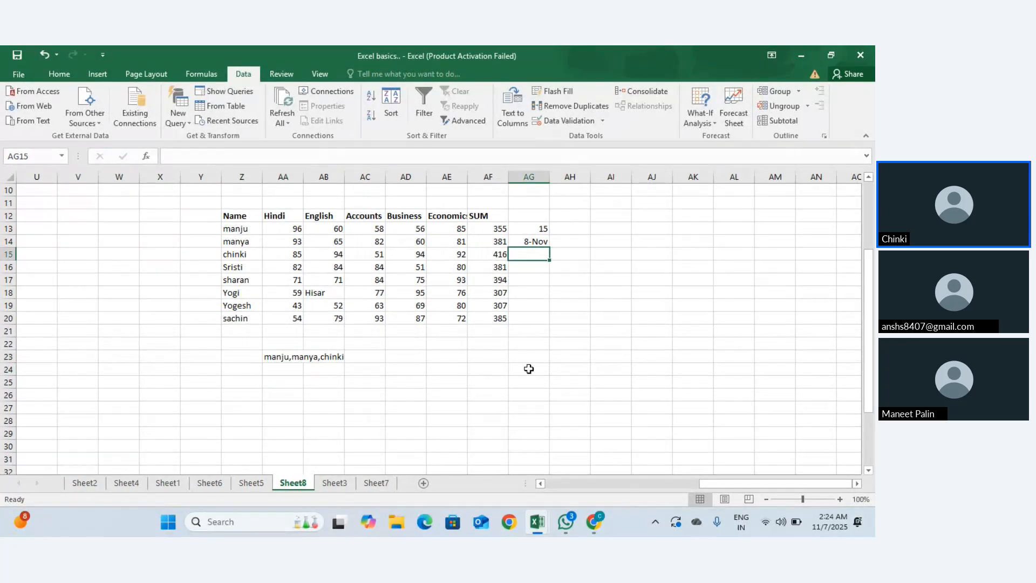
pyautogui.click(415, 354)
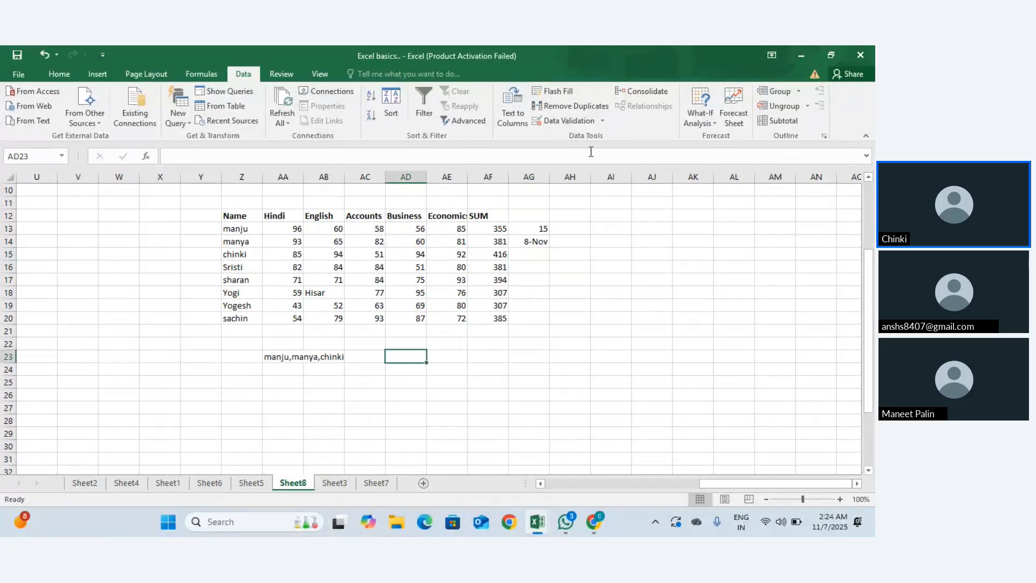
# Step: Set AD23's data validation to Custom with the formula =AA23
pyautogui.click(605, 120)
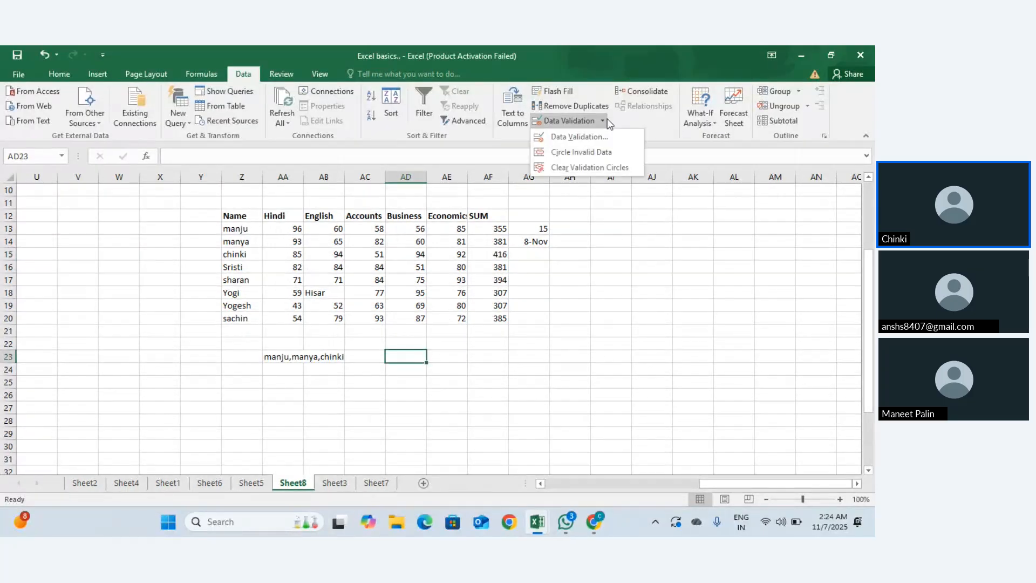
pyautogui.click(579, 137)
pyautogui.click(727, 207)
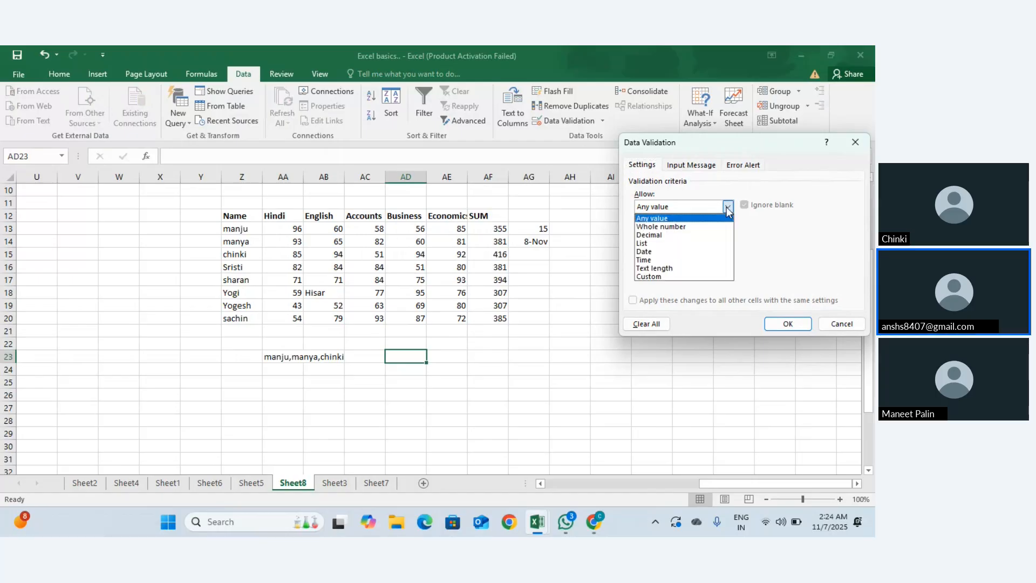
pyautogui.click(671, 275)
pyautogui.click(718, 259)
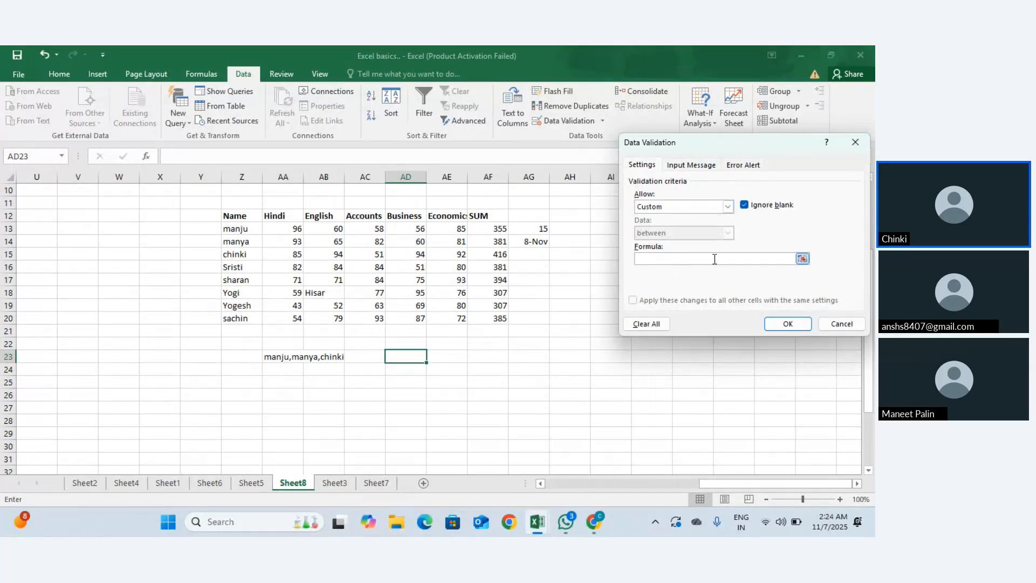
pyautogui.write('=')
pyautogui.click(321, 355)
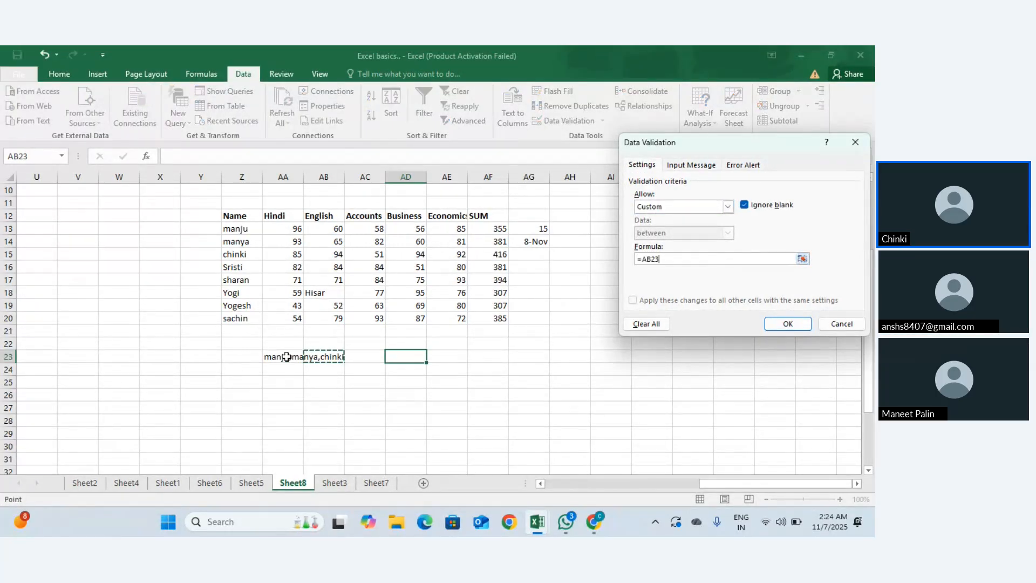
pyautogui.click(286, 357)
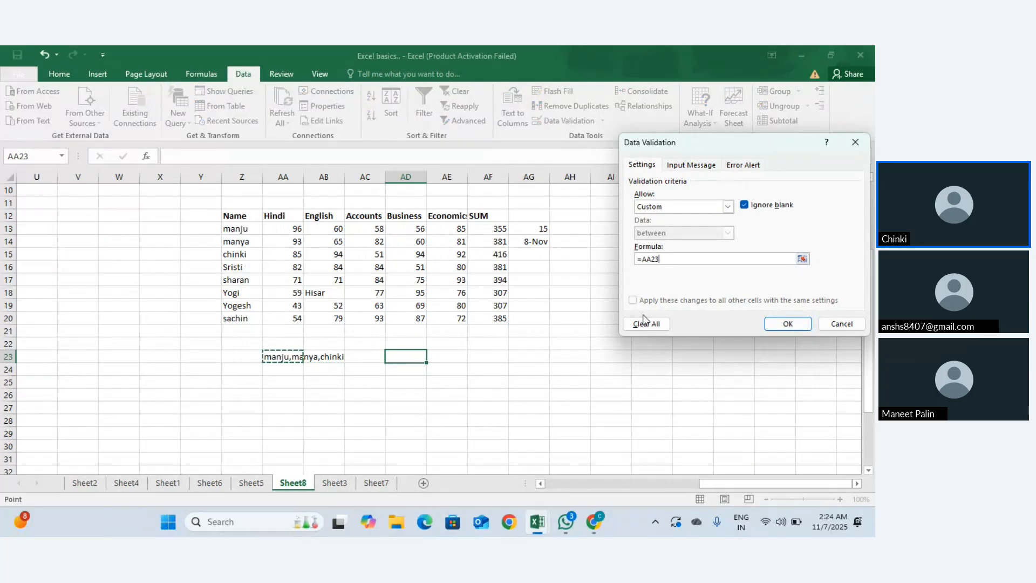
pyautogui.click(774, 327)
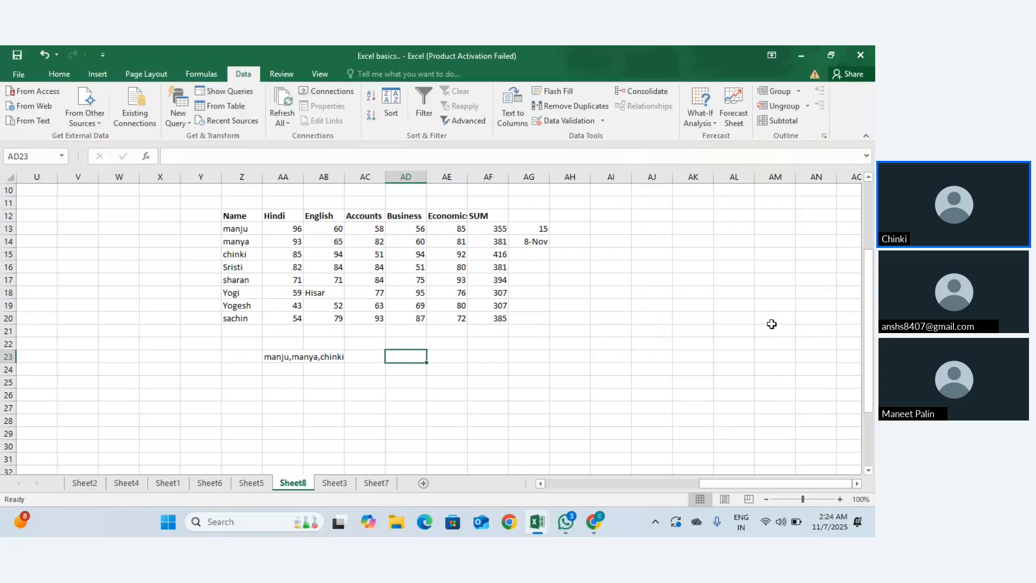
# Step: Test AD23 with two typed student names, cancelling each rejected entry
pyautogui.write('m')
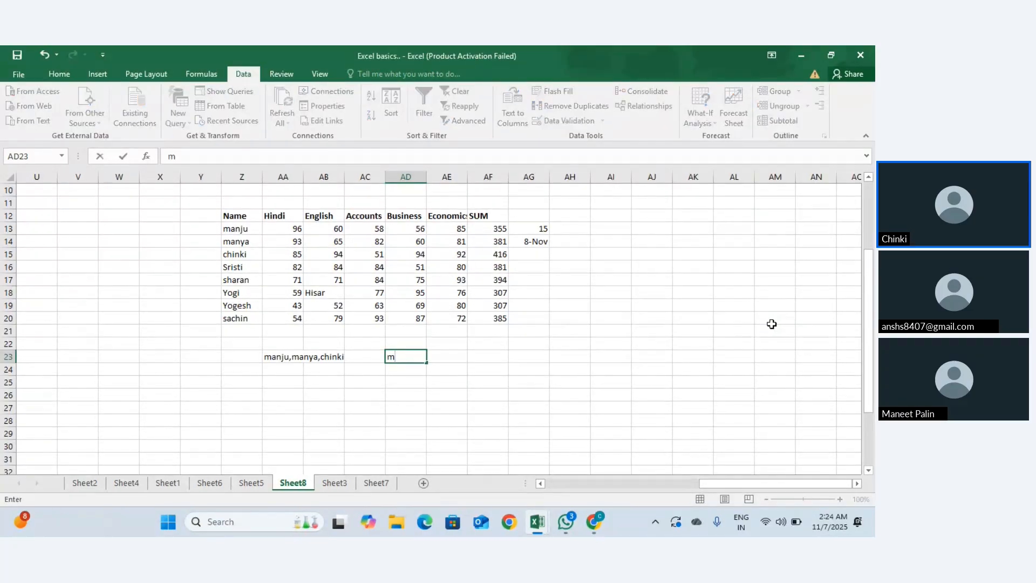
pyautogui.write('anju')
pyautogui.press('Return')
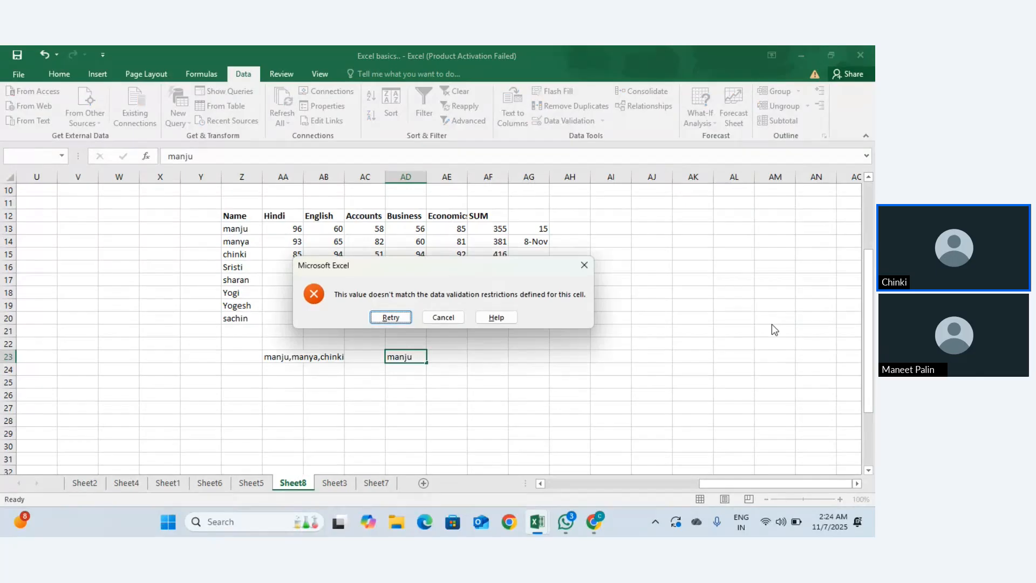
pyautogui.press('Escape')
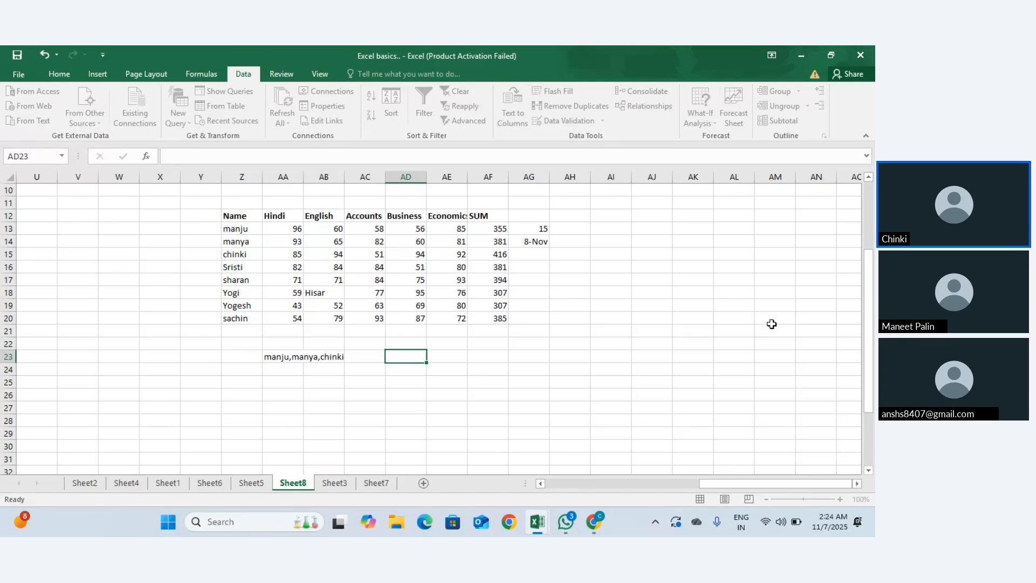
pyautogui.write('chinki')
pyautogui.press('Return')
pyautogui.press('Return')
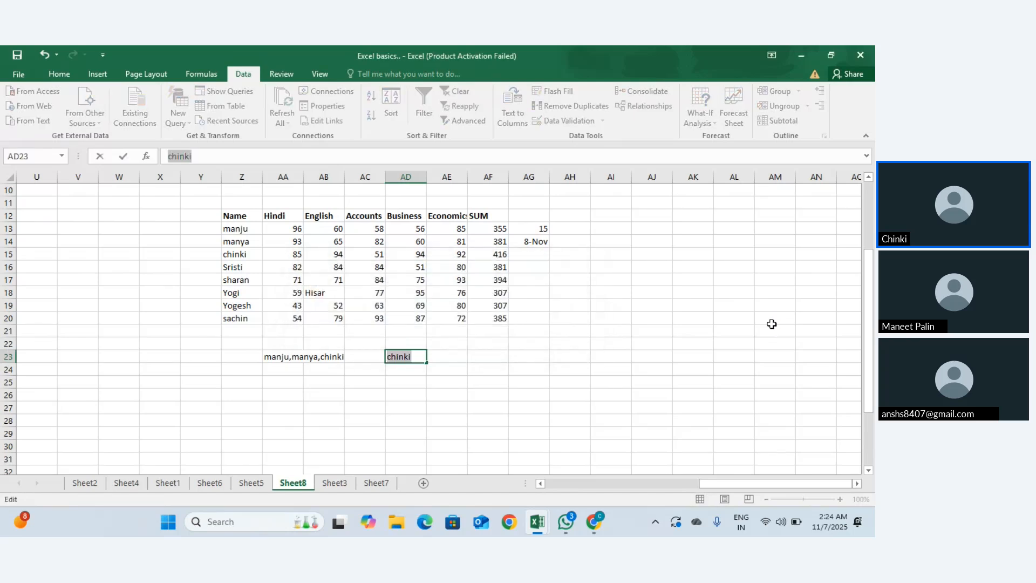
pyautogui.press('Escape')
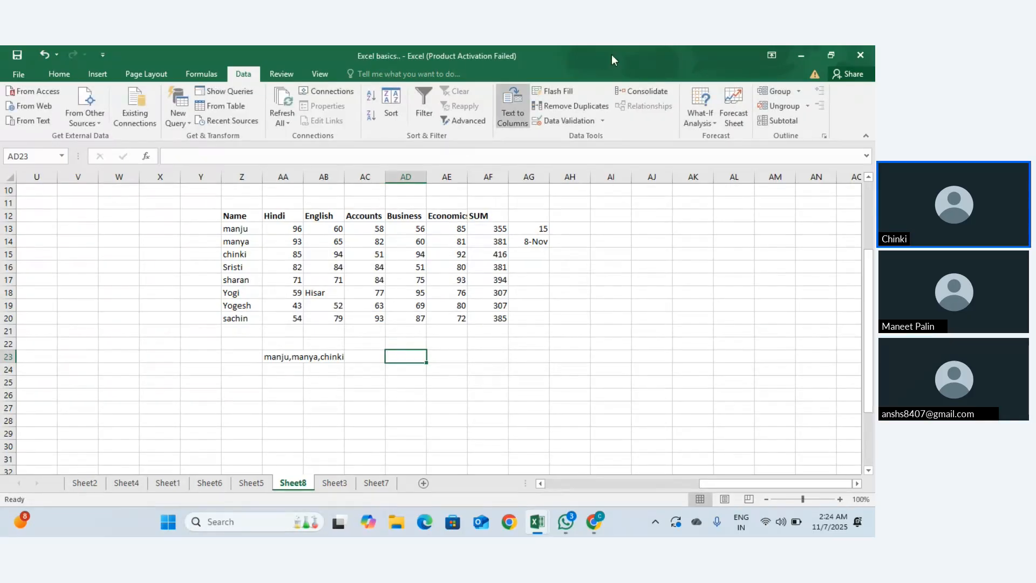
# Step: Review the Input Message and Error Alert tabs, then start retyping the rule formula
pyautogui.click(591, 121)
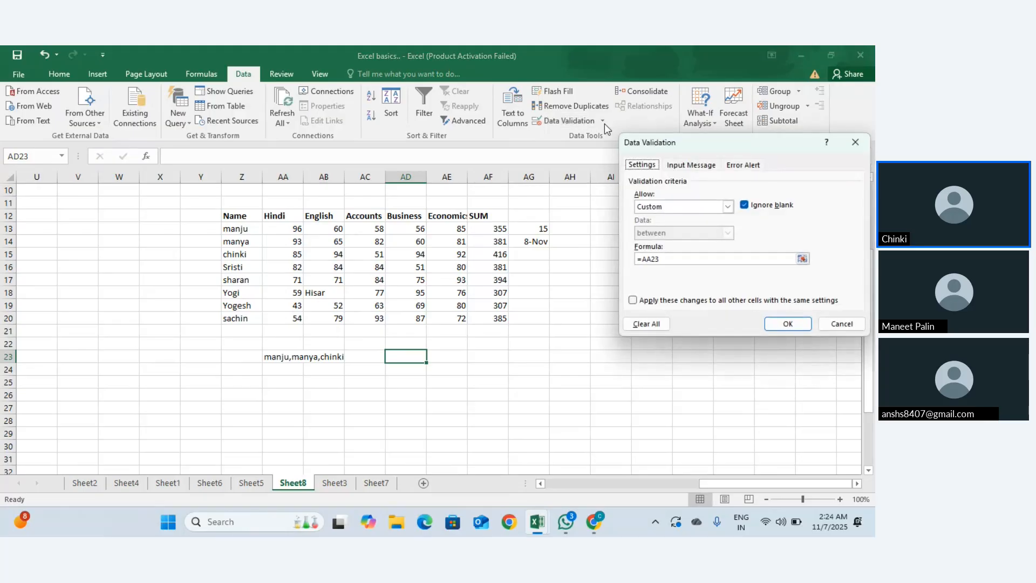
pyautogui.click(686, 165)
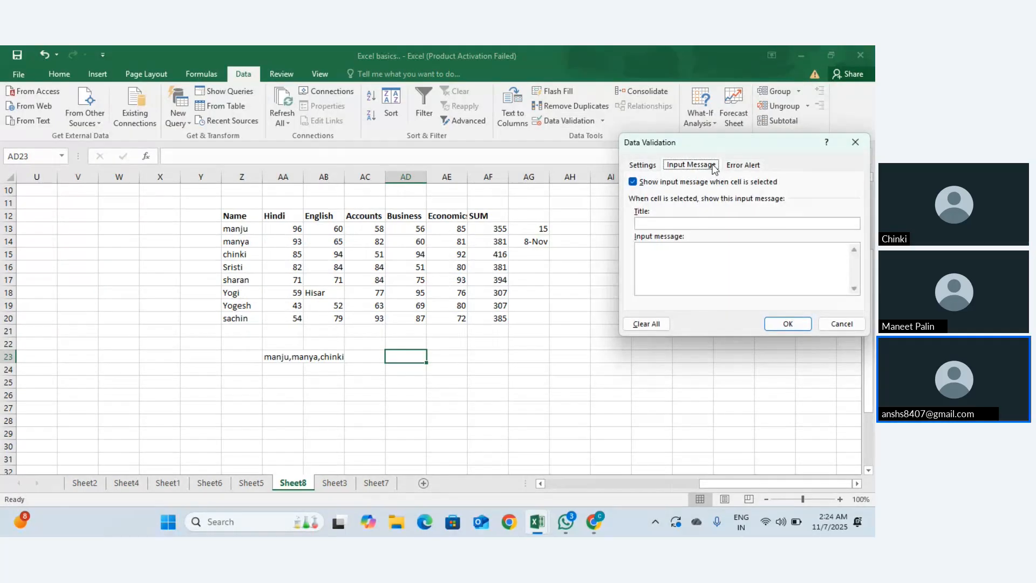
pyautogui.click(729, 166)
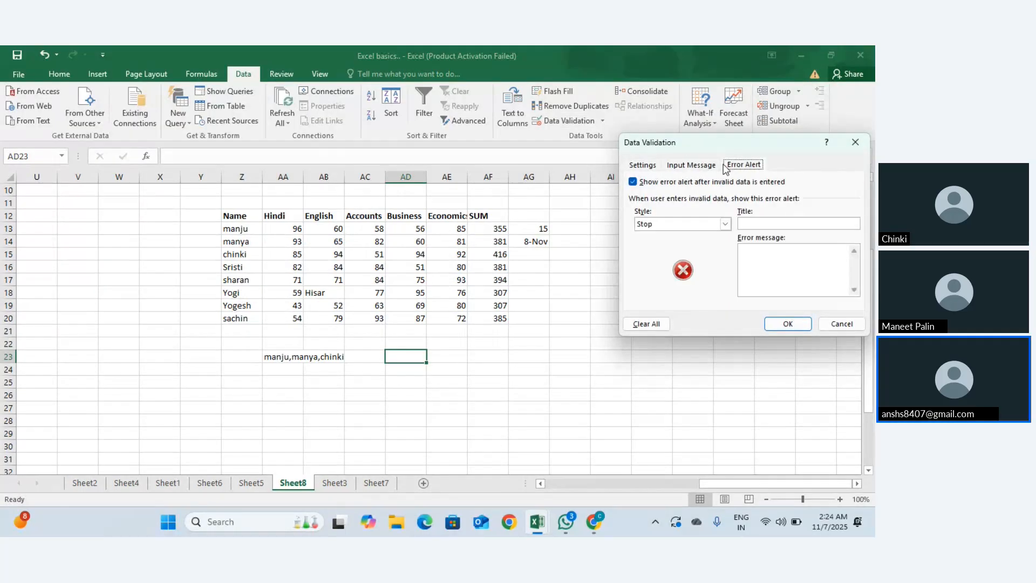
pyautogui.click(646, 166)
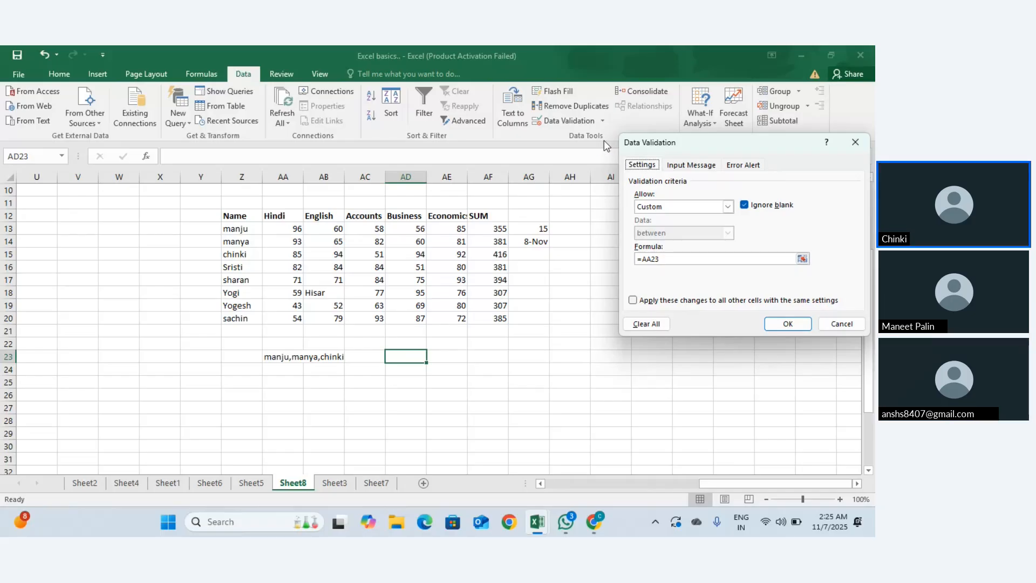
pyautogui.click(680, 261)
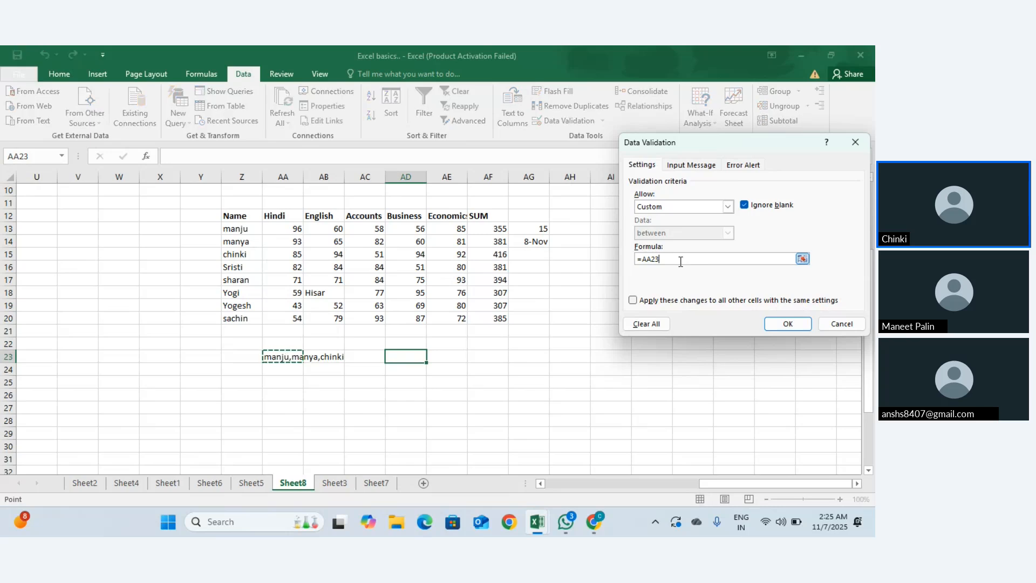
pyautogui.press('BackSpace')
pyautogui.press('BackSpace')
pyautogui.press('BackSpace')
pyautogui.press('BackSpace')
pyautogui.write('man')
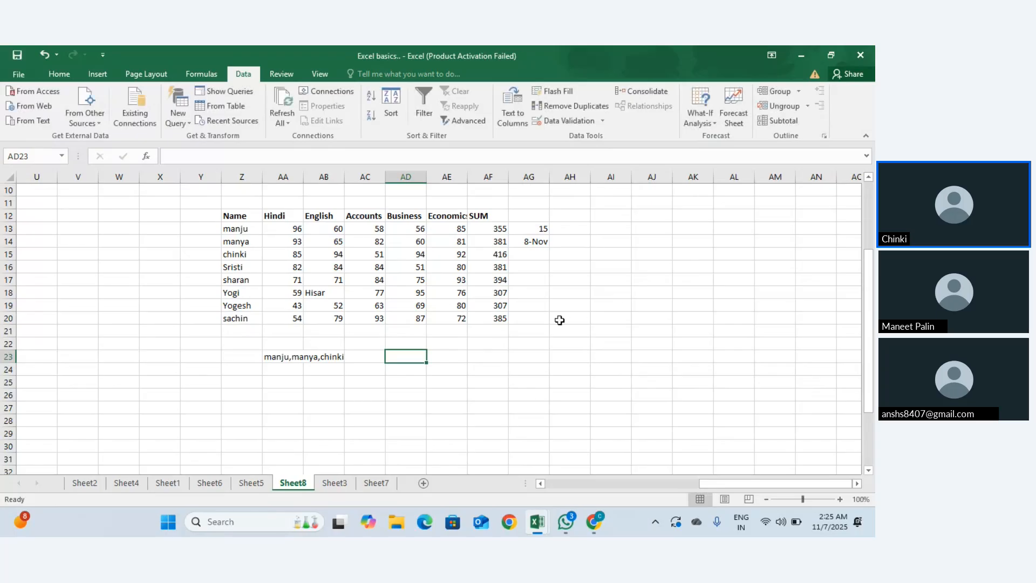
# Step: Give cell AI22 a Custom validation rule with a typed name formula
pyautogui.click(616, 348)
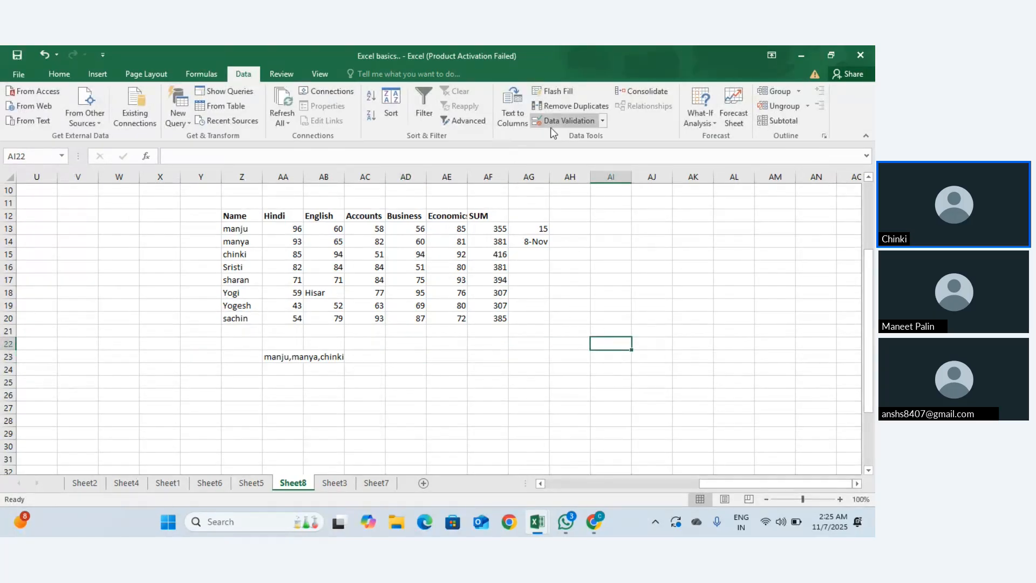
pyautogui.click(603, 121)
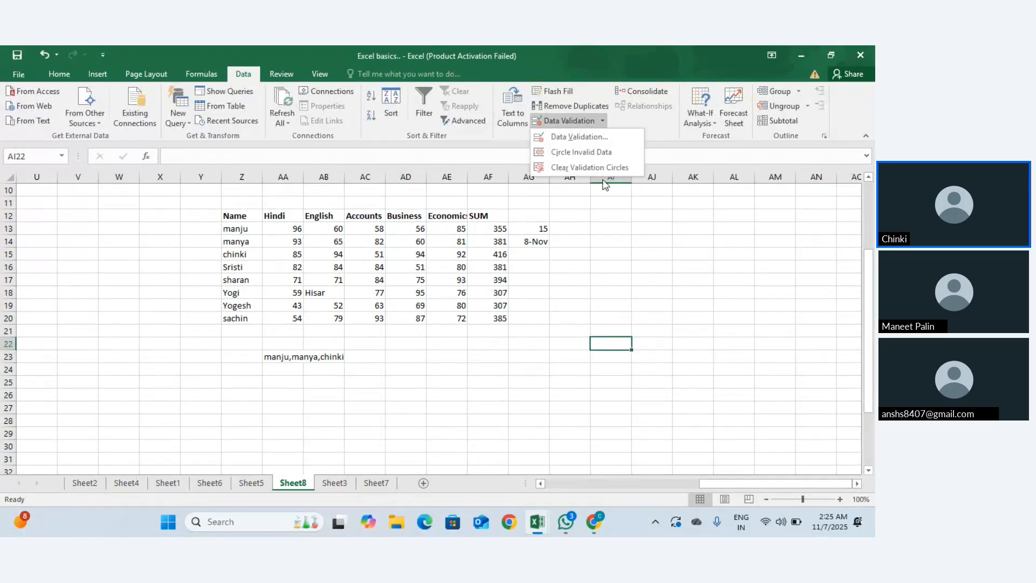
pyautogui.click(593, 139)
pyautogui.click(727, 206)
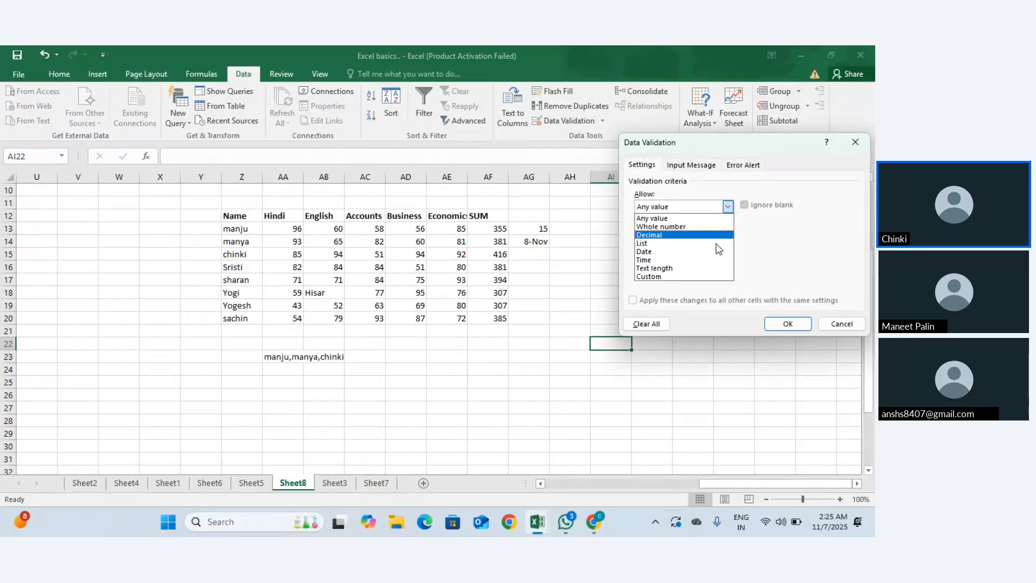
pyautogui.click(693, 276)
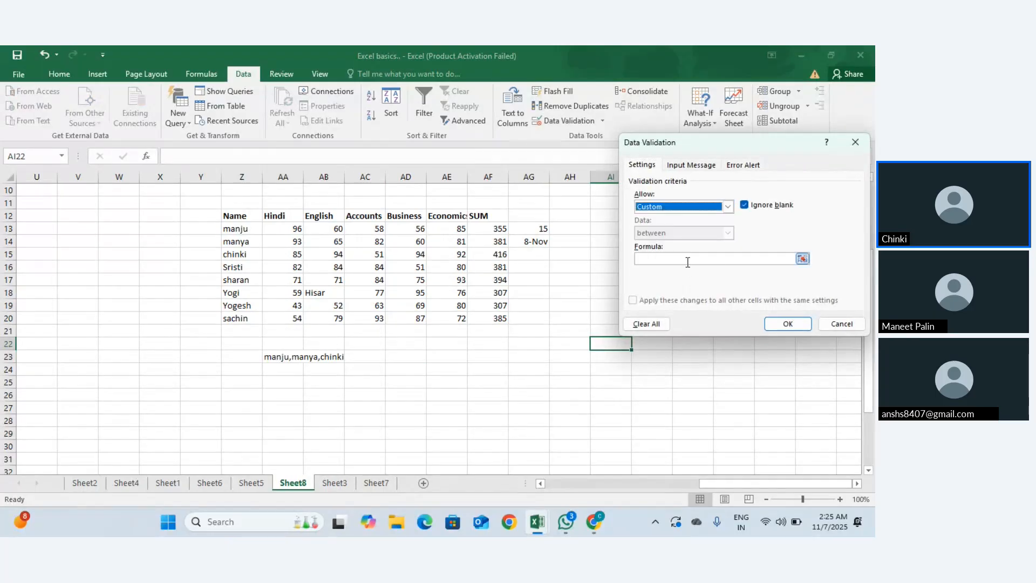
pyautogui.click(682, 258)
pyautogui.write('manya,chinki')
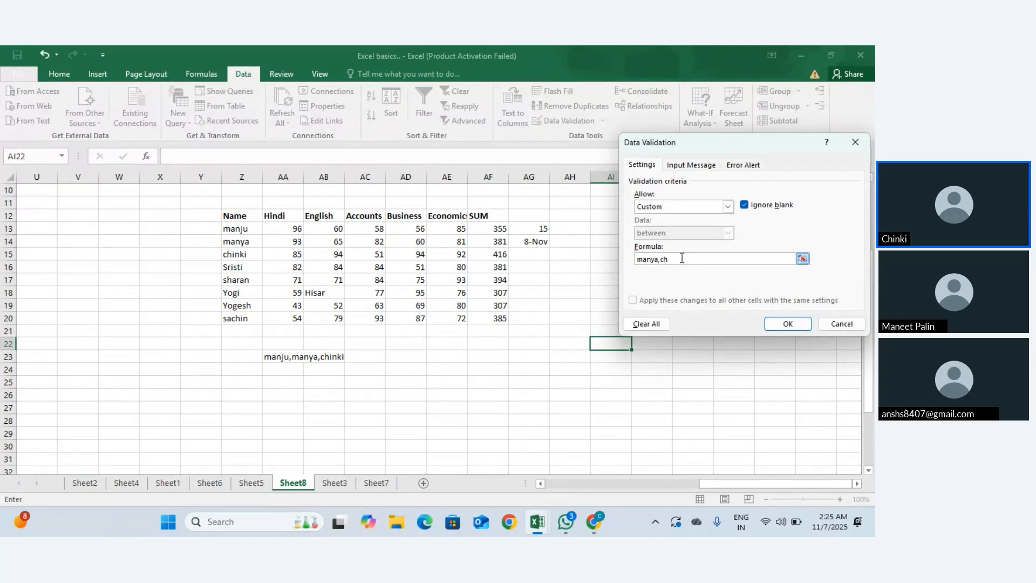
pyautogui.click(788, 324)
# Step: Test AI22 with a typed name, view the rejection help, and cancel the entry
pyautogui.write('c')
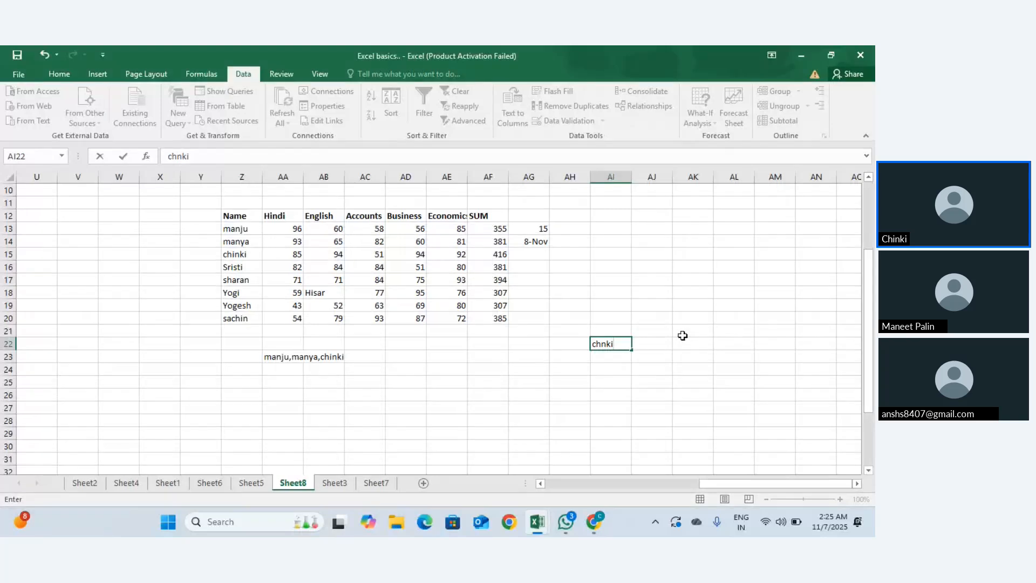
pyautogui.write('hinki')
pyautogui.press('Return')
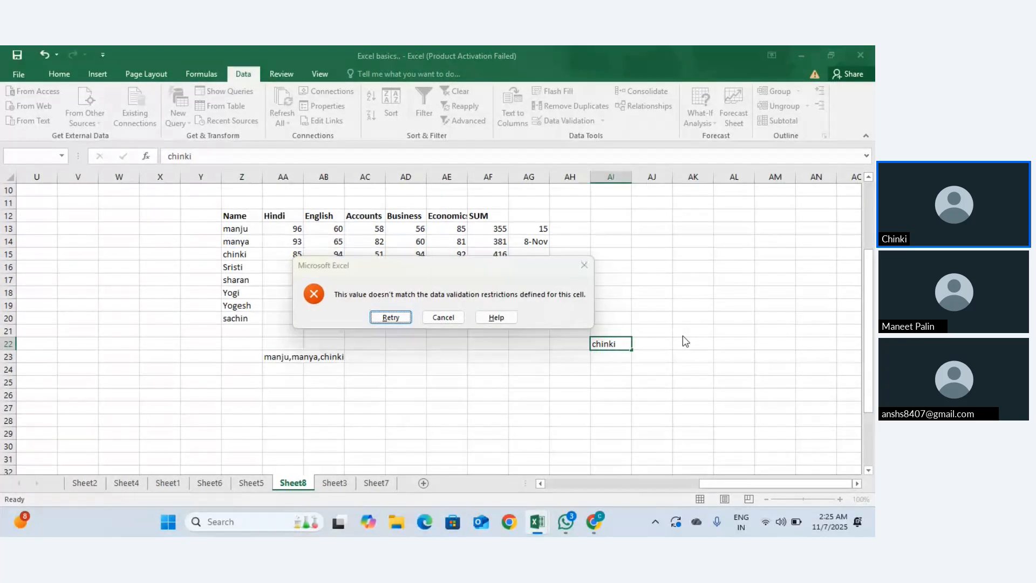
pyautogui.press('Return')
pyautogui.press('Return')
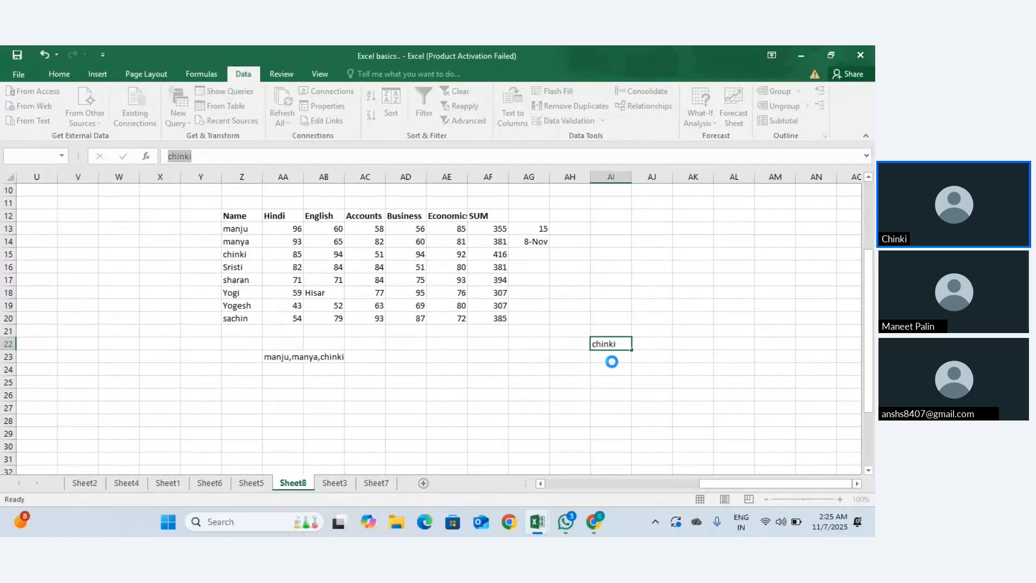
pyautogui.click(495, 318)
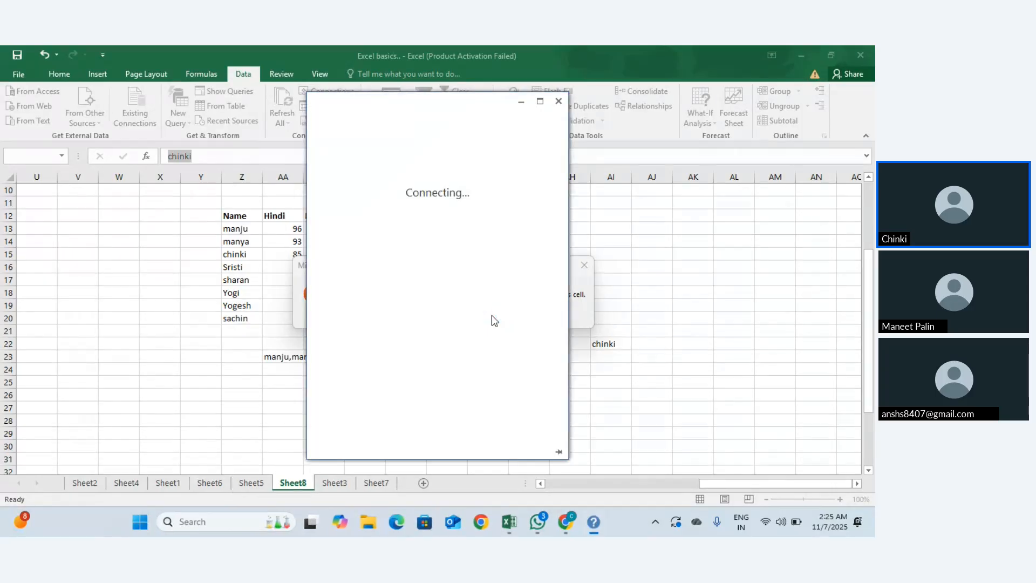
pyautogui.click(559, 101)
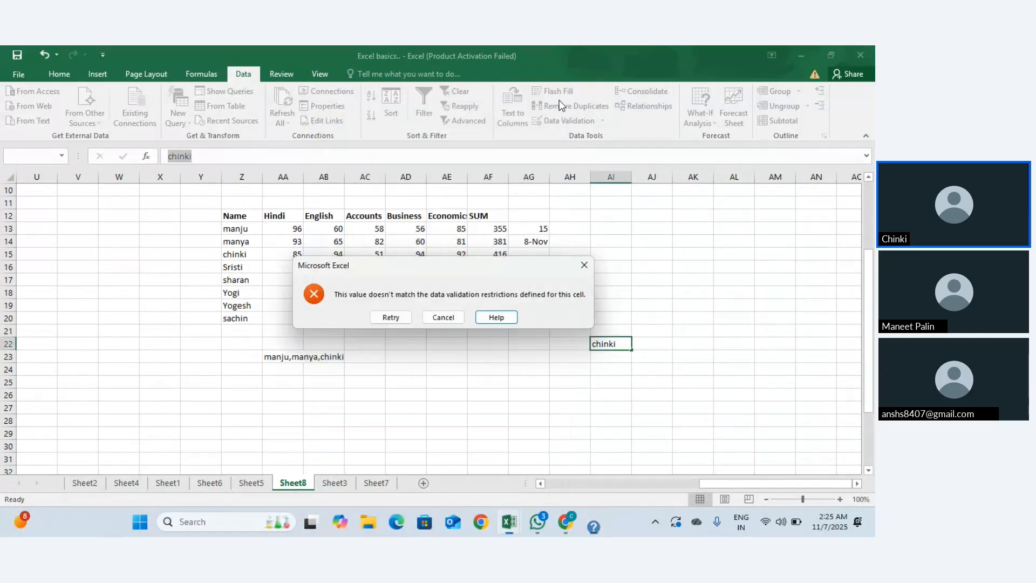
pyautogui.click(584, 264)
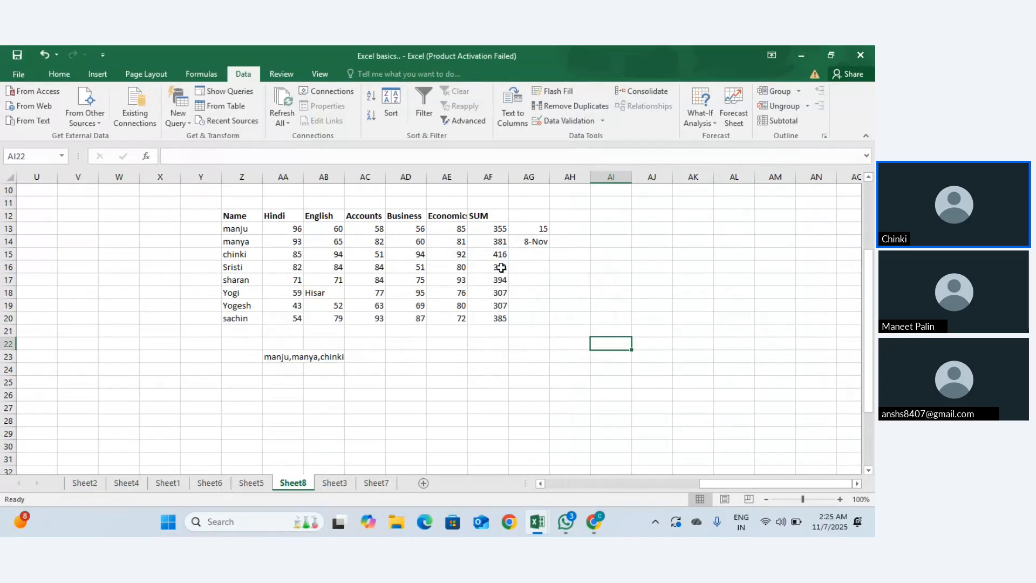
pyautogui.scroll(1, 571, 270)
# Step: Sort the Name column Z12:Z20 A to Z, expanding to the whole table
pyautogui.click(597, 304)
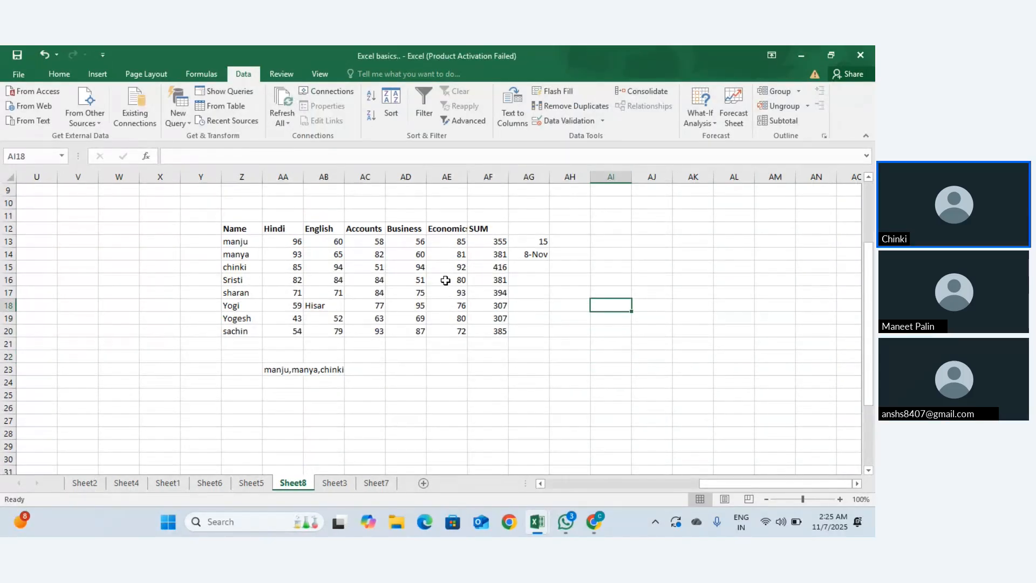
pyautogui.click(445, 280)
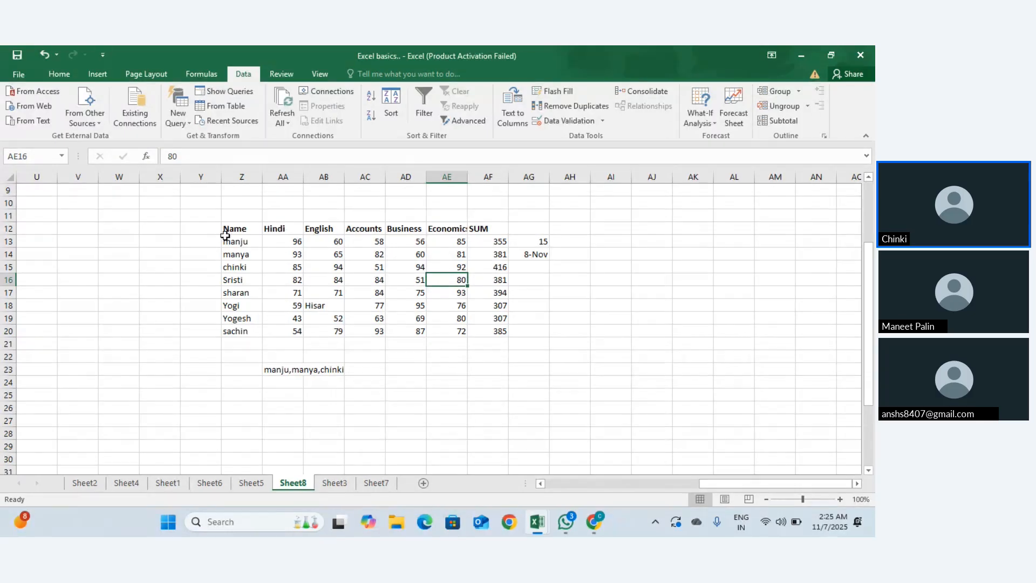
pyautogui.moveTo(233, 230); pyautogui.dragTo(232, 331)
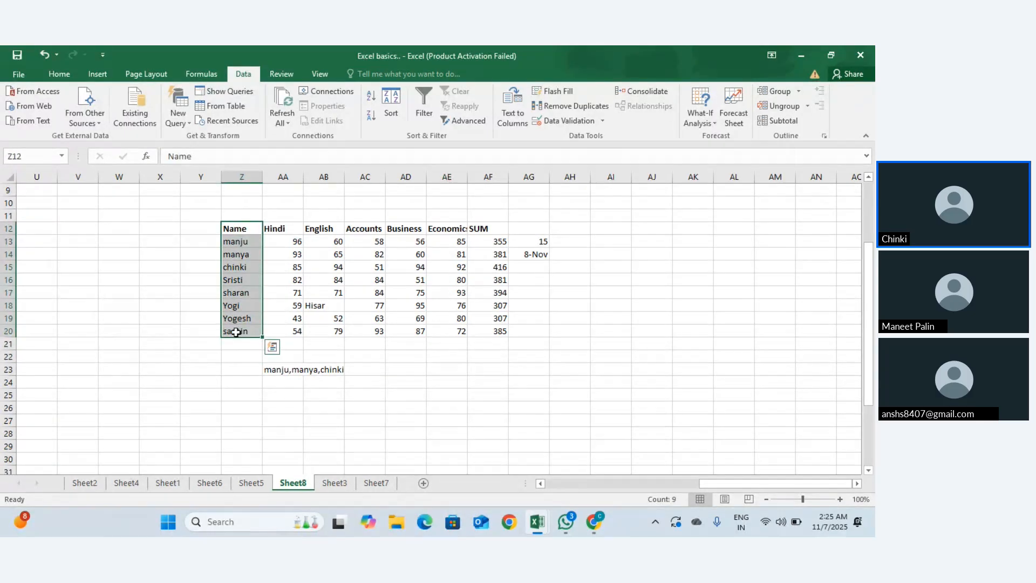
pyautogui.click(371, 99)
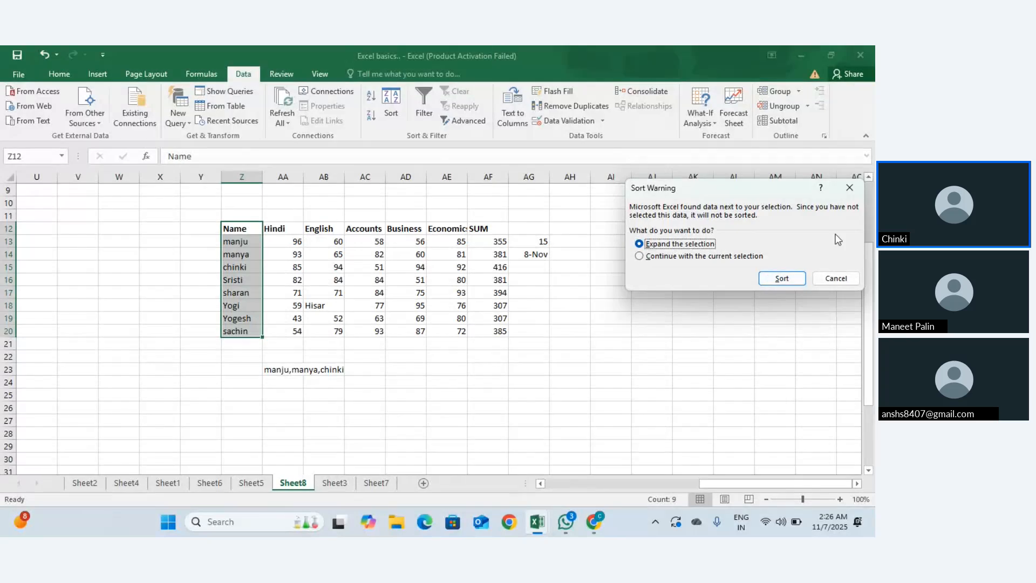
pyautogui.click(782, 278)
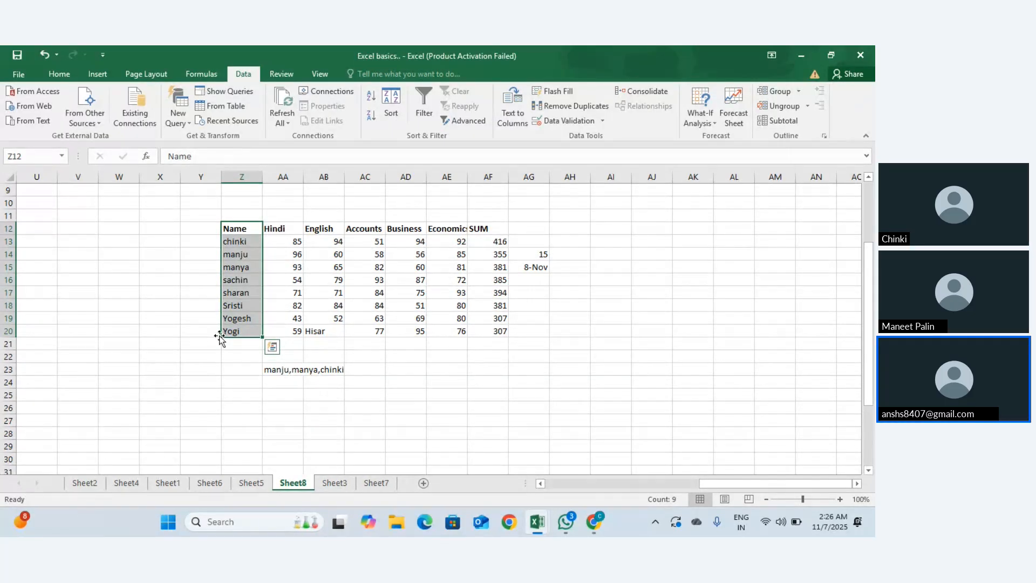
# Step: Re-sort the names Z to A with the expanded selection, cancelling an extra sort
pyautogui.click(371, 117)
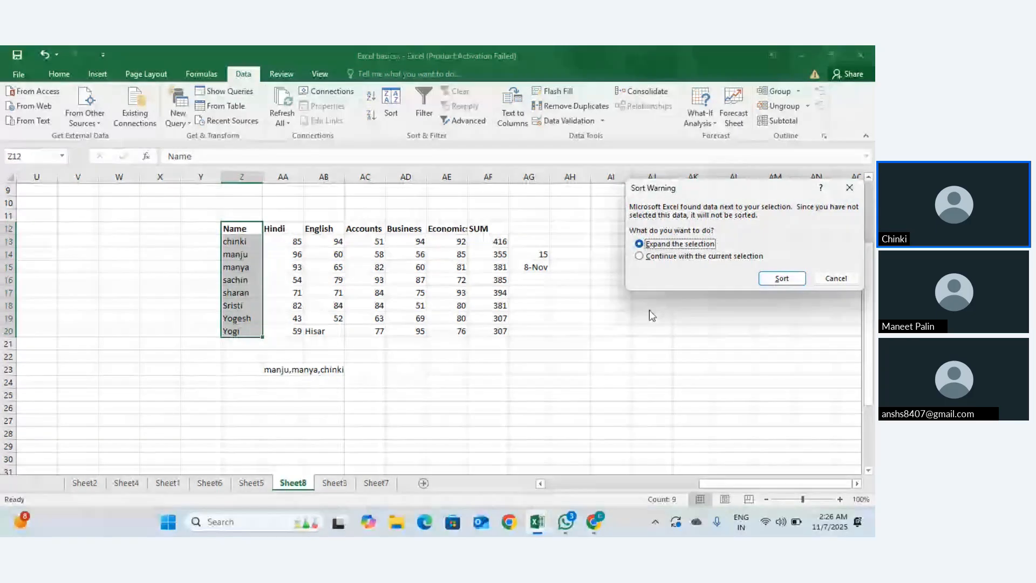
pyautogui.click(772, 283)
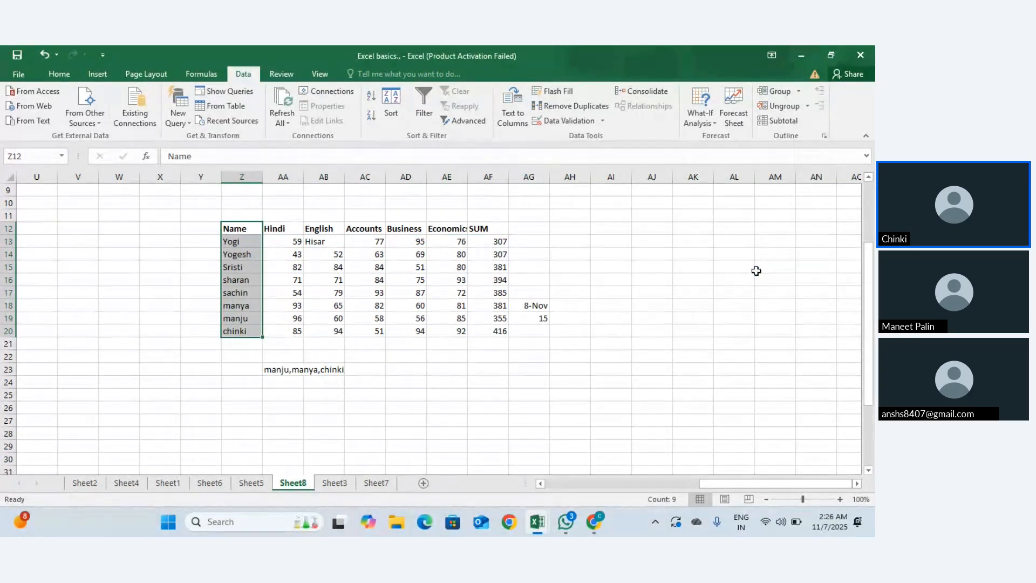
pyautogui.click(393, 105)
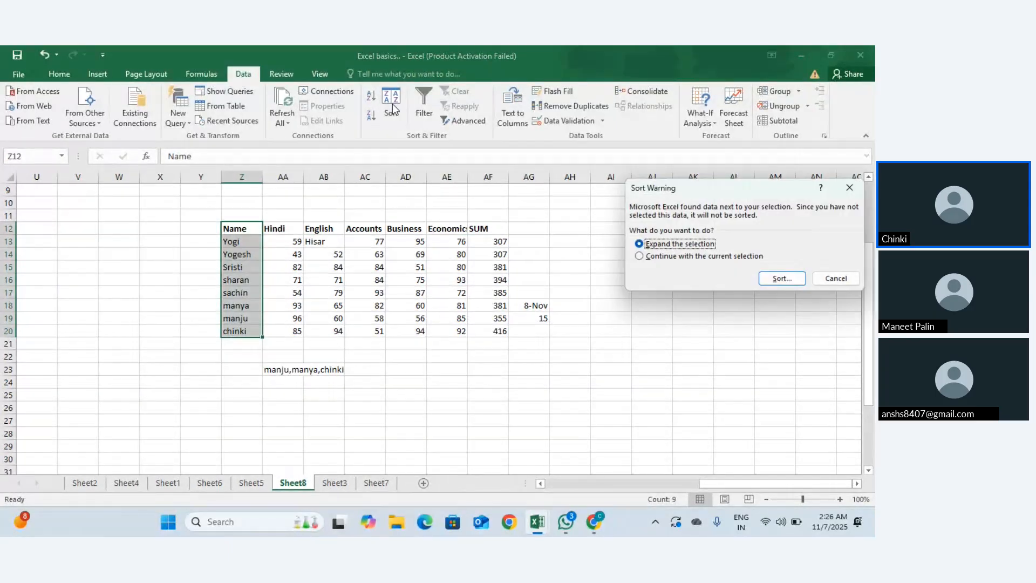
pyautogui.click(856, 187)
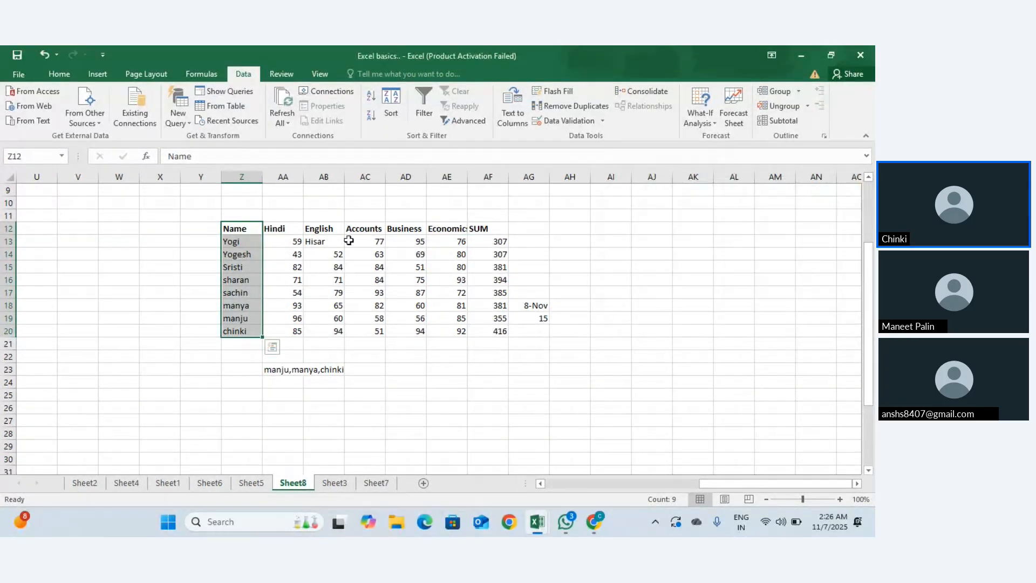
pyautogui.click(247, 227)
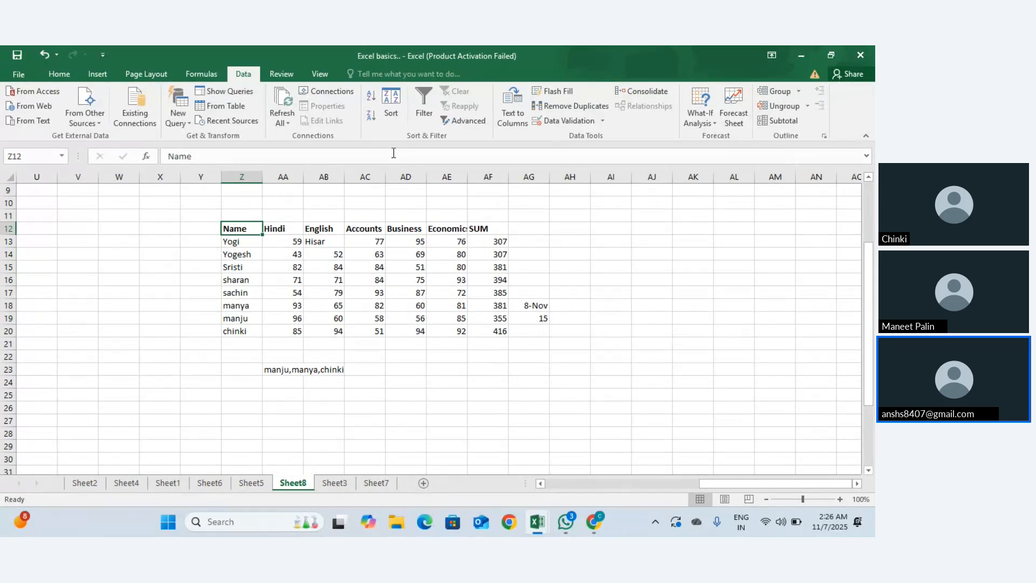
# Step: Close Advanced Filter unused, look up synonyms for 'Name', and spell-check the sheet
pyautogui.click(457, 125)
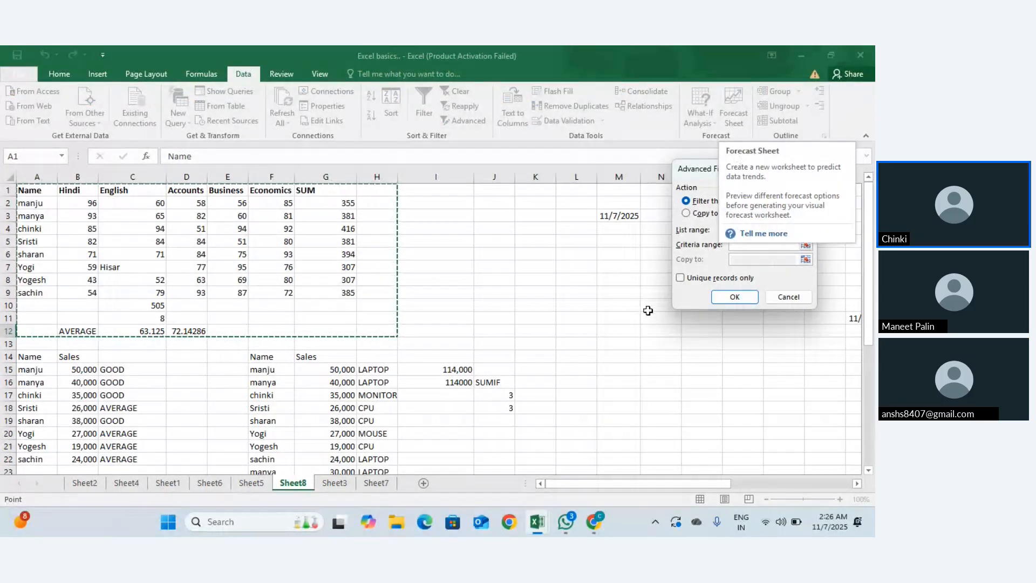
pyautogui.click(802, 168)
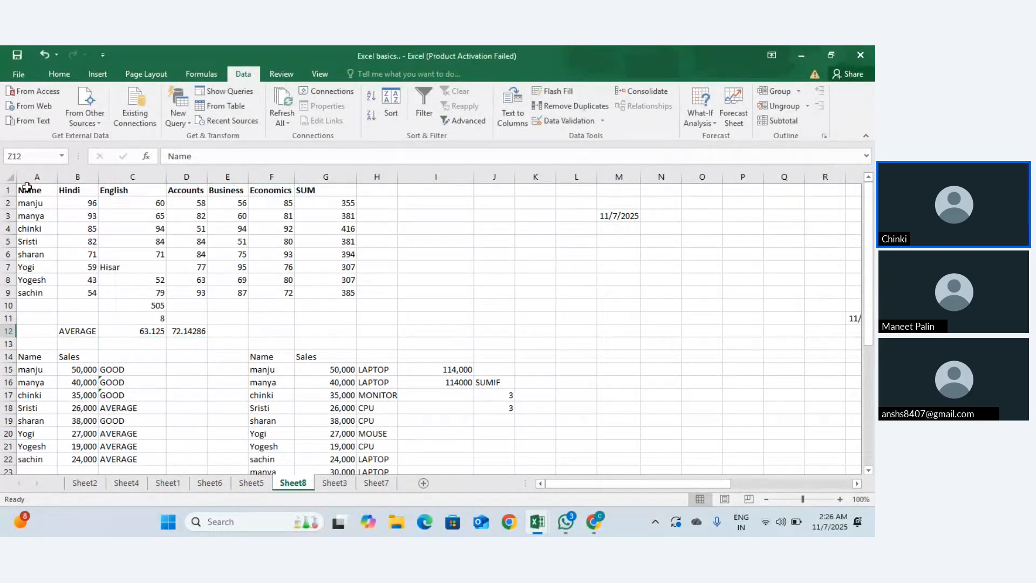
pyautogui.click(26, 189)
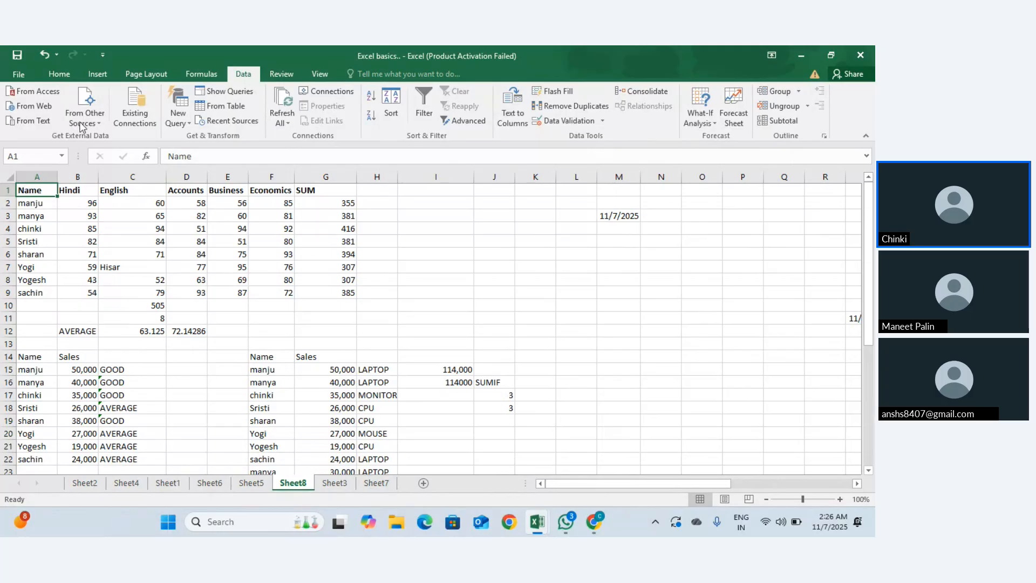
pyautogui.click(280, 71)
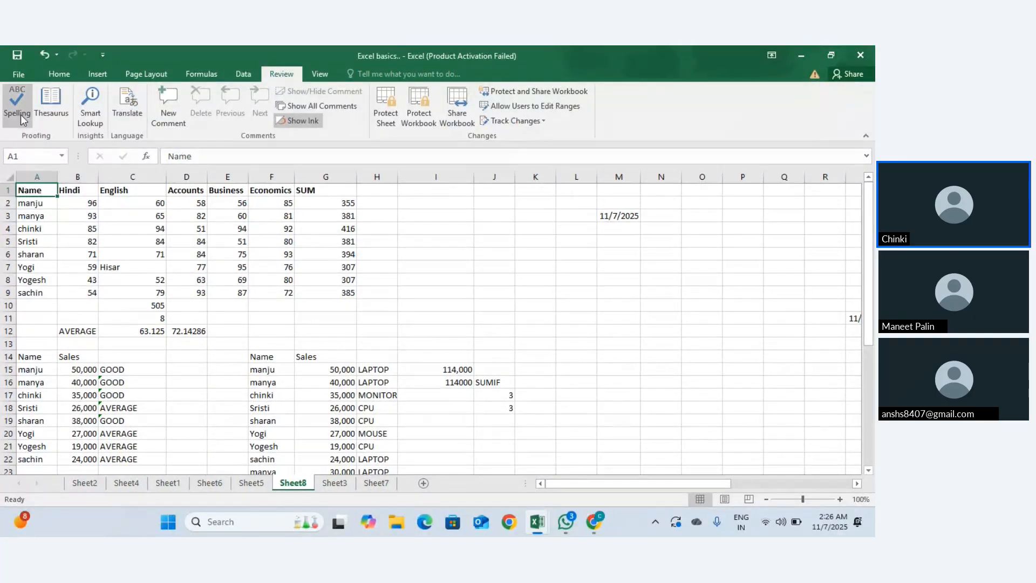
pyautogui.click(46, 106)
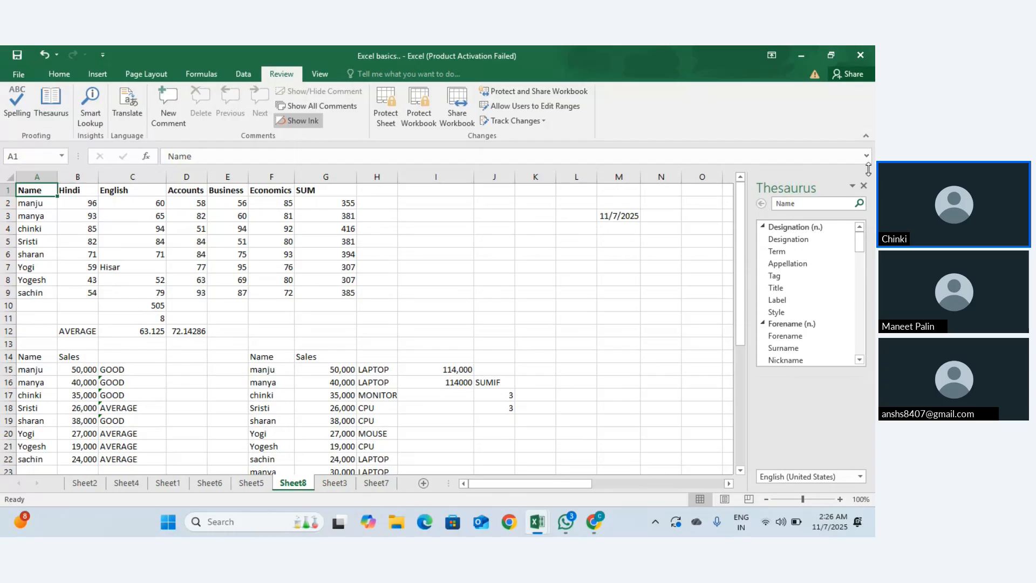
pyautogui.click(27, 108)
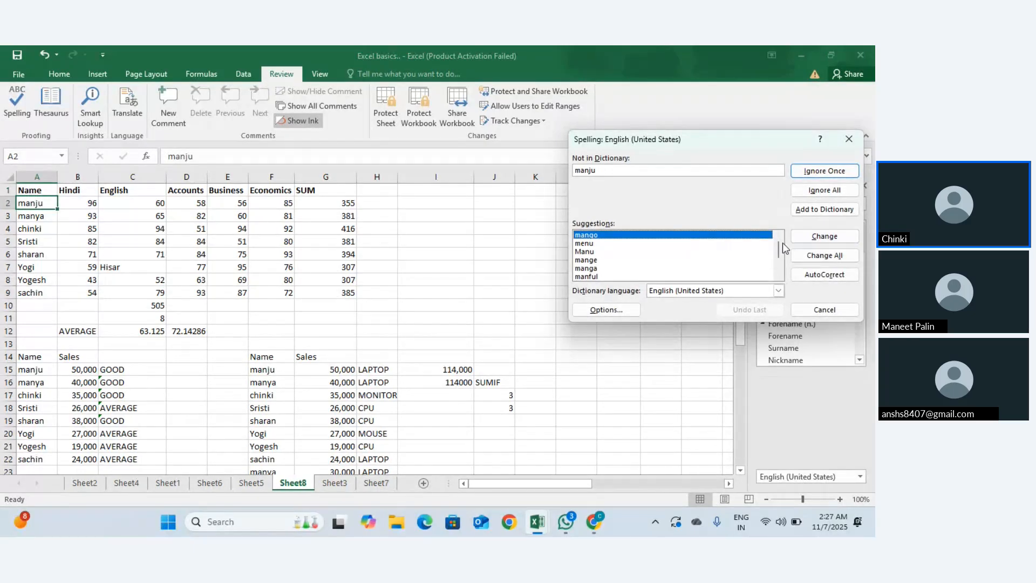
pyautogui.moveTo(781, 245)
pyautogui.mouseDown()
pyautogui.moveTo(782, 261)
pyautogui.moveTo(782, 238)
pyautogui.mouseUp()
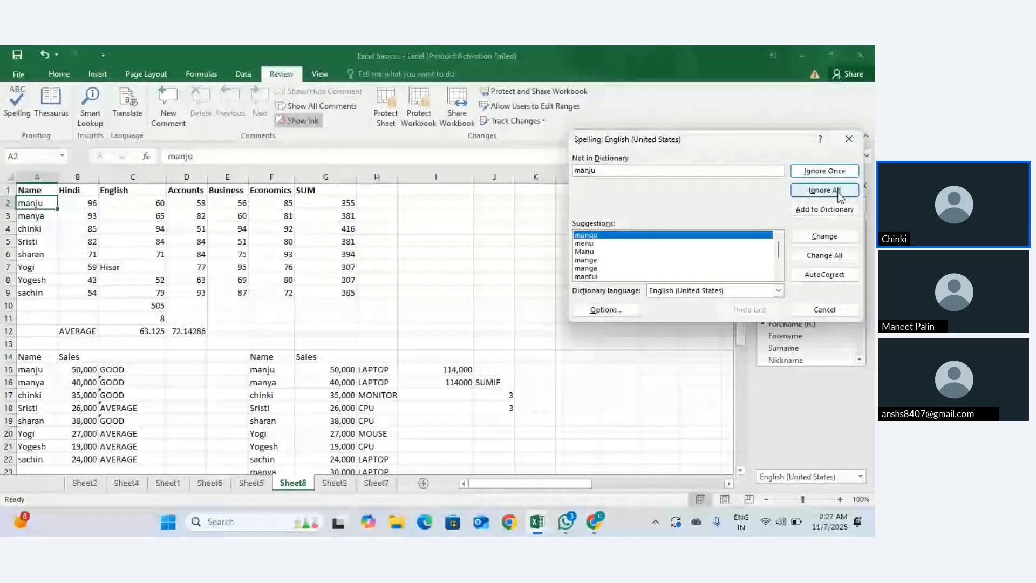
pyautogui.click(849, 139)
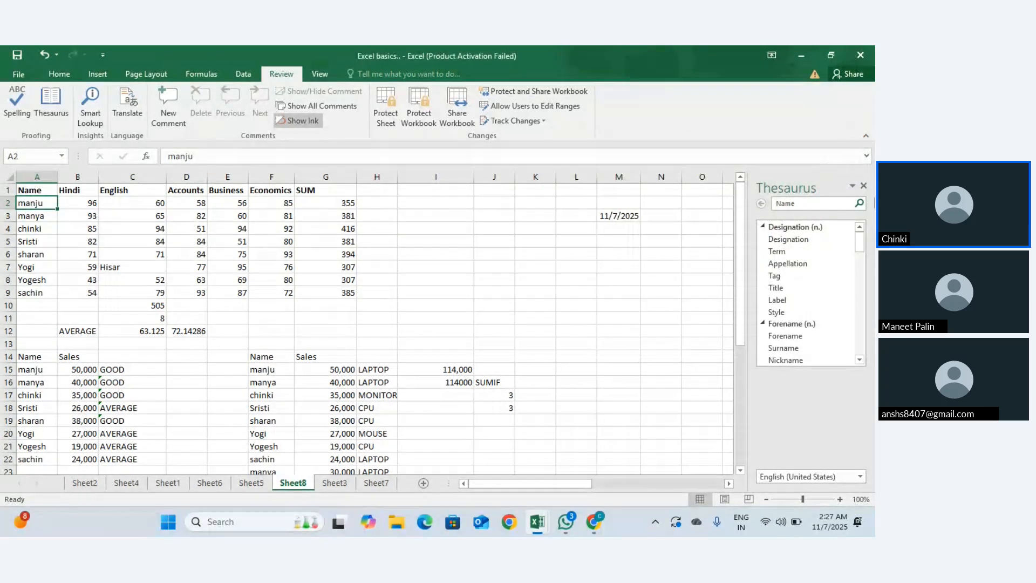
# Step: Spell-check test word 'mangu' in J6, suggesting 'mango', then discard the entry
pyautogui.click(510, 250)
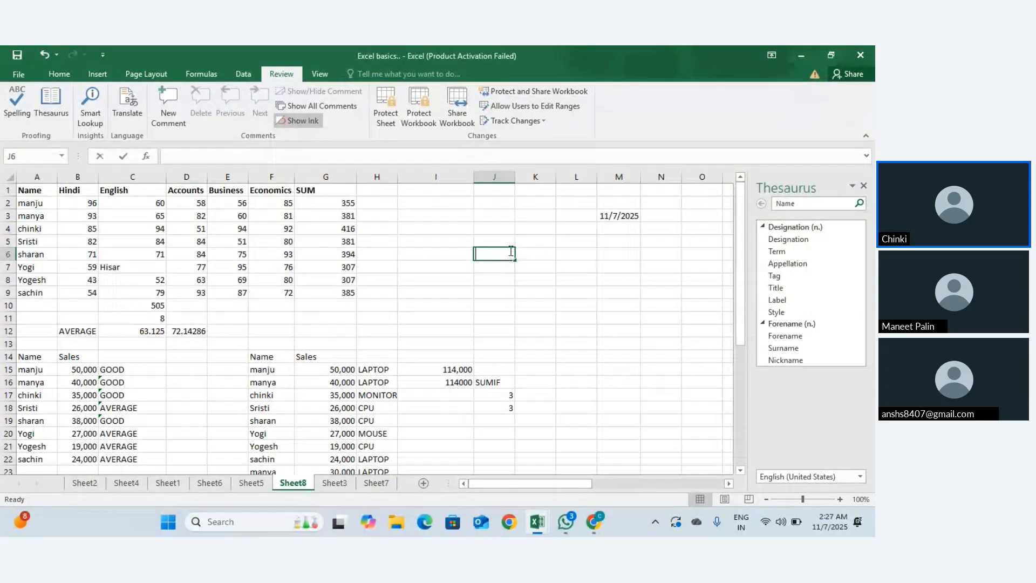
pyautogui.write('mangu')
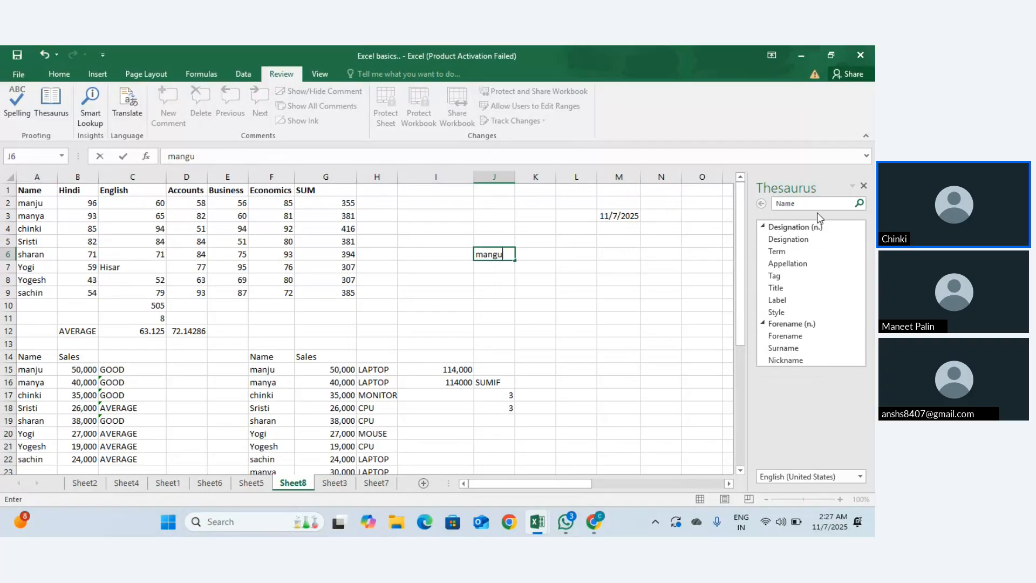
pyautogui.click(864, 186)
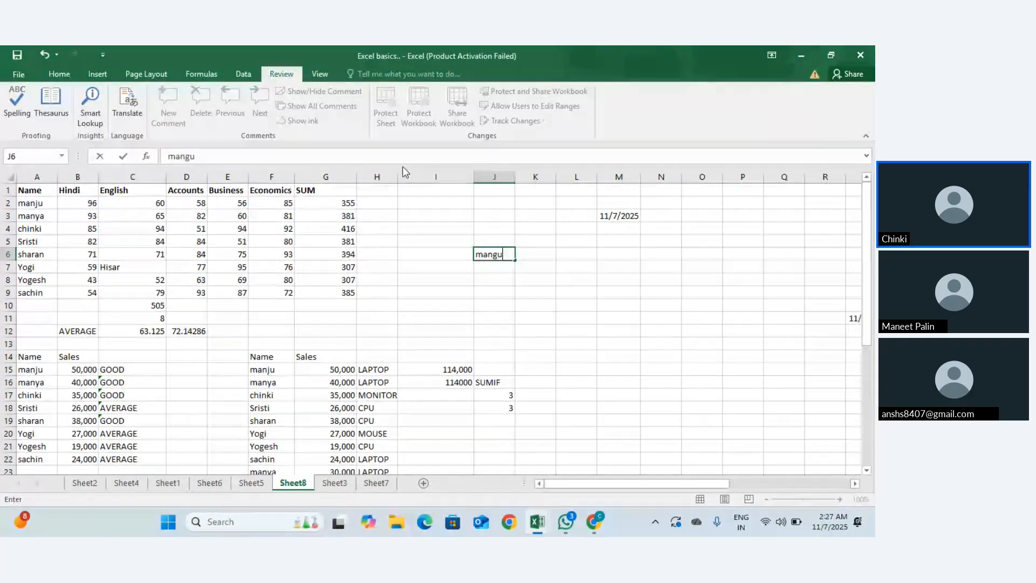
pyautogui.click(14, 98)
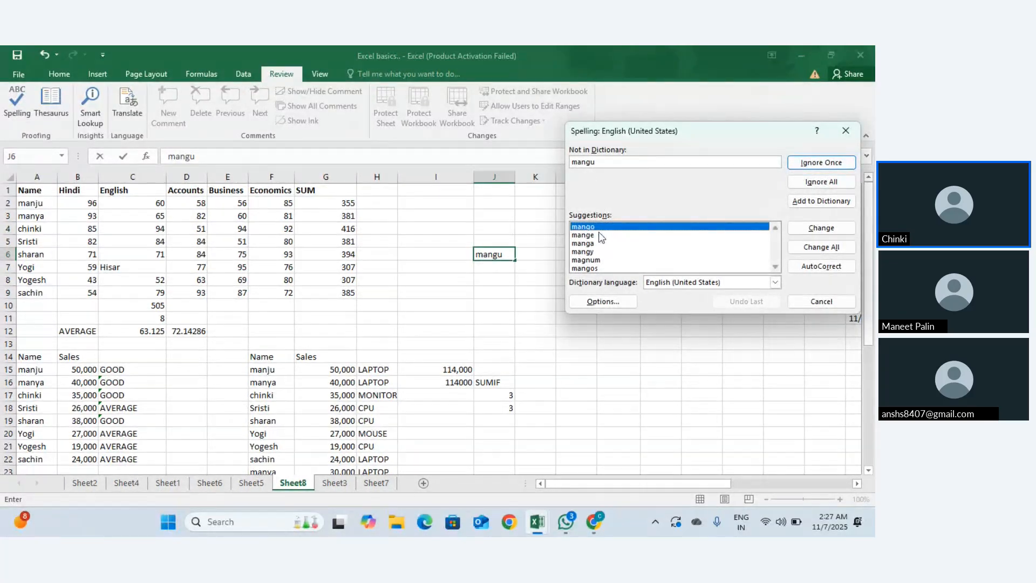
pyautogui.click(845, 131)
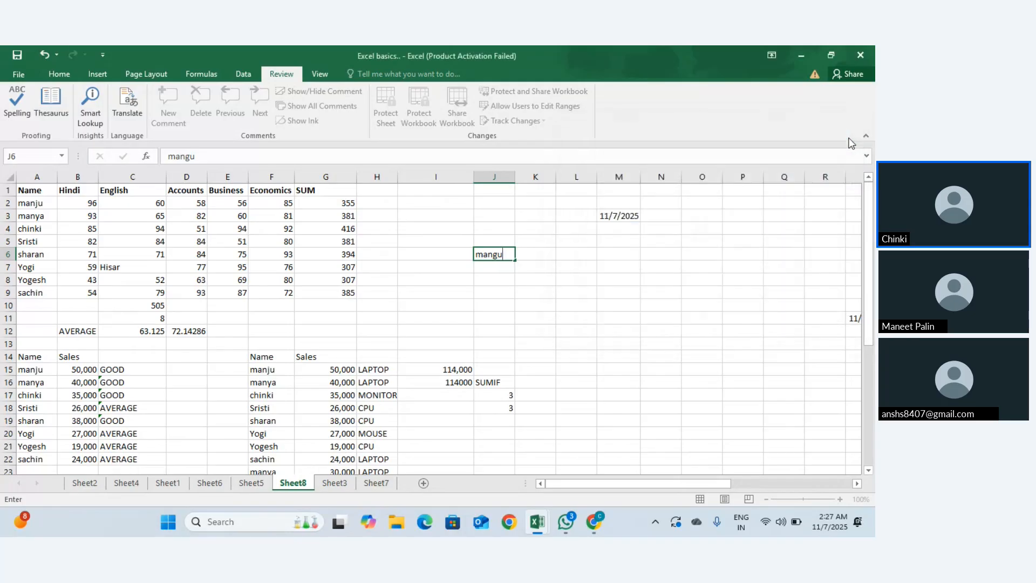
pyautogui.press('Escape')
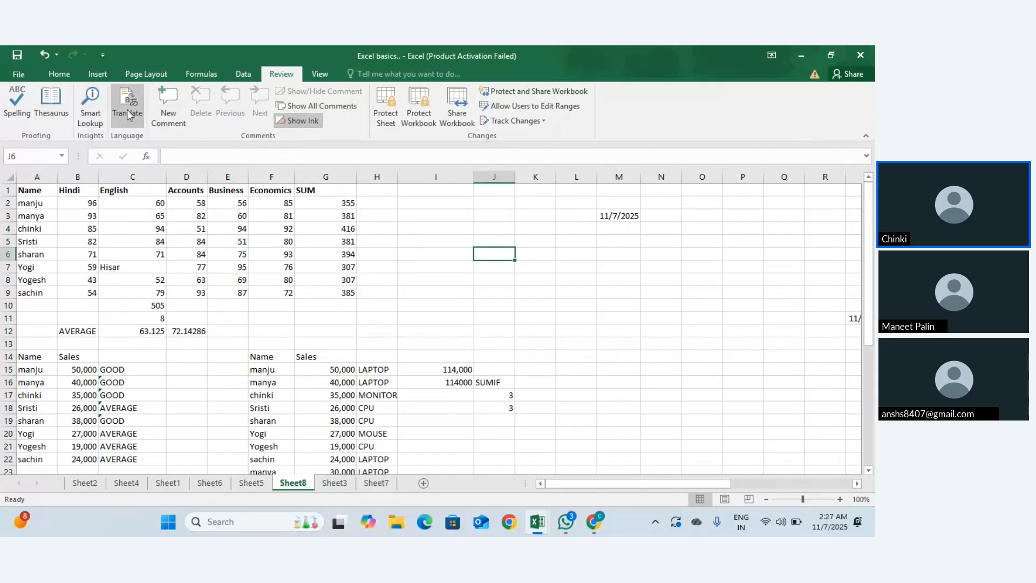
# Step: Preview the sheet in Page Break Preview, then go back to Normal view
pyautogui.click(317, 75)
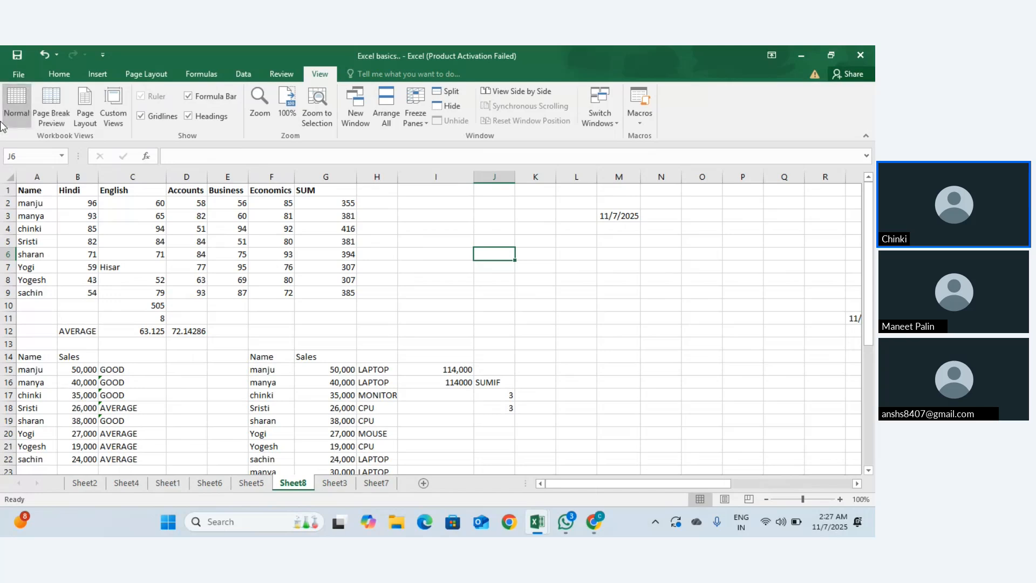
pyautogui.click(39, 190)
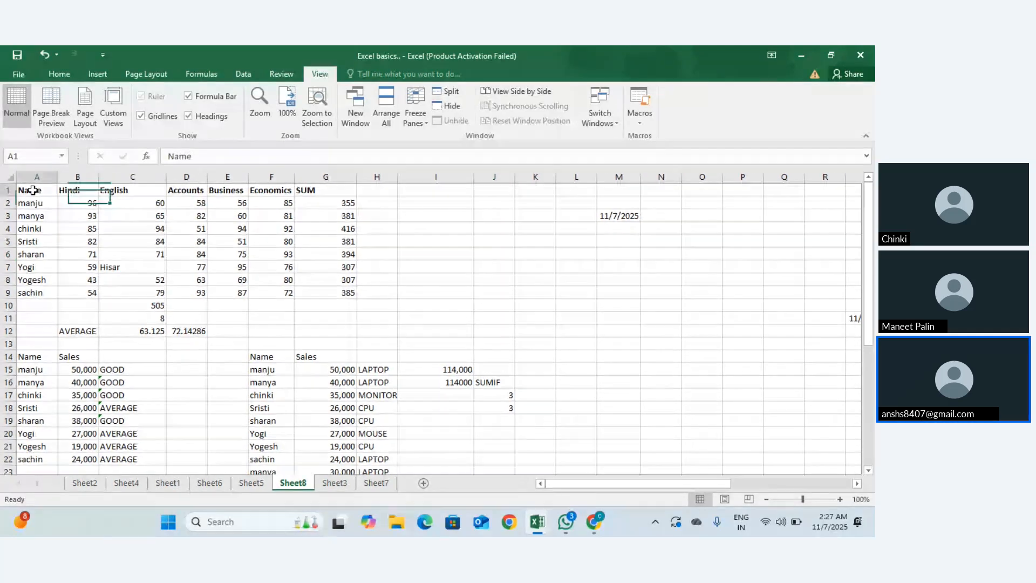
pyautogui.click(50, 128)
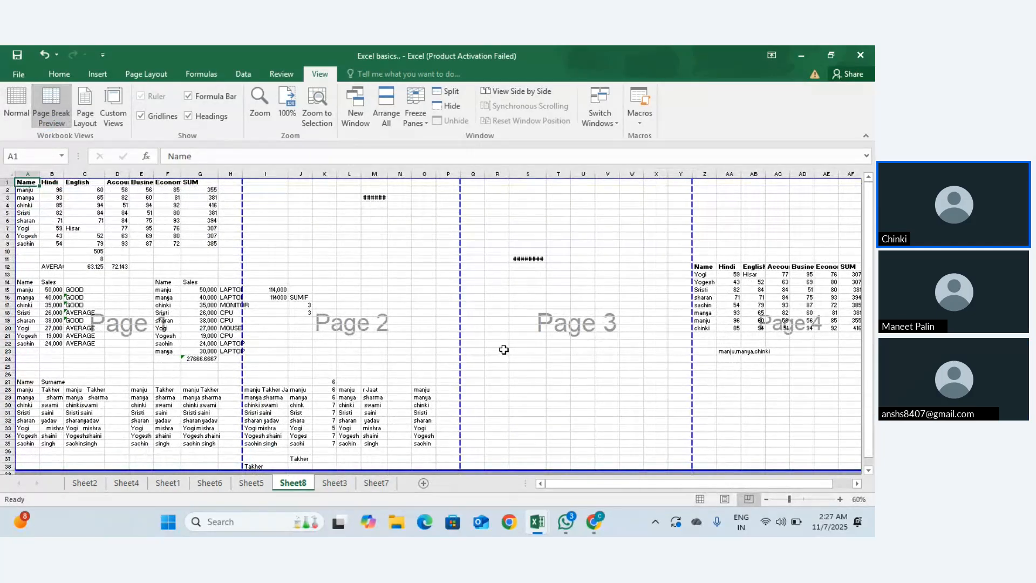
pyautogui.hscroll(2, 503, 350)
pyautogui.hscroll(-2, 504, 350)
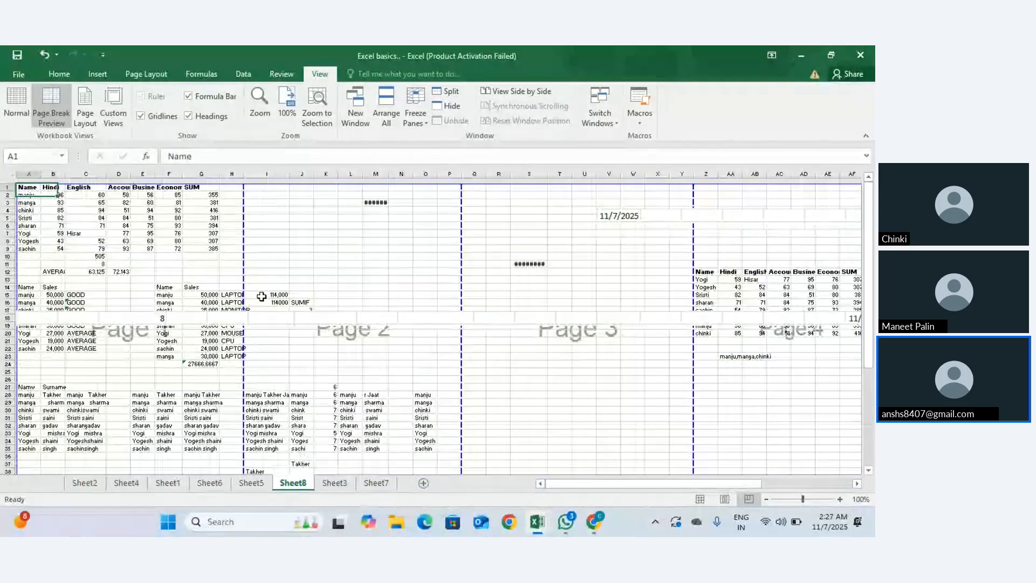
pyautogui.click(16, 106)
# Step: Check the Page Layout view, undo back to Normal, and turn off gridlines
pyautogui.click(88, 114)
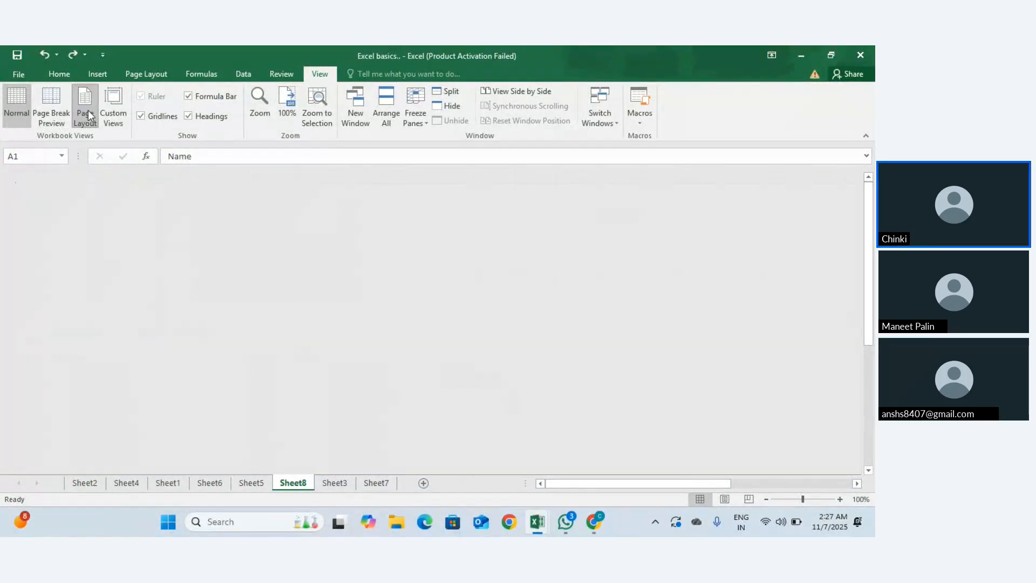
pyautogui.scroll(-3, 333, 292)
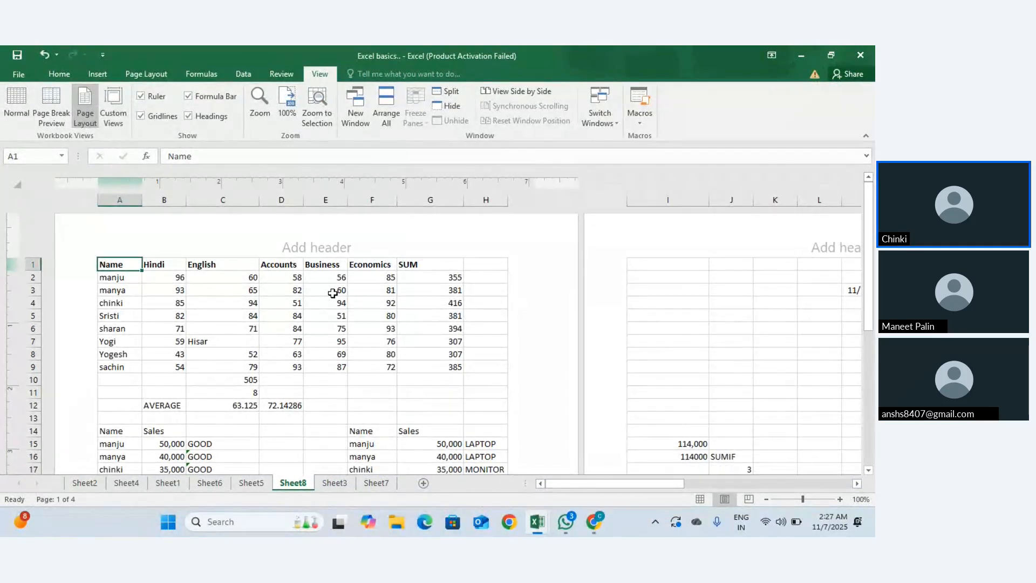
pyautogui.scroll(4, 333, 293)
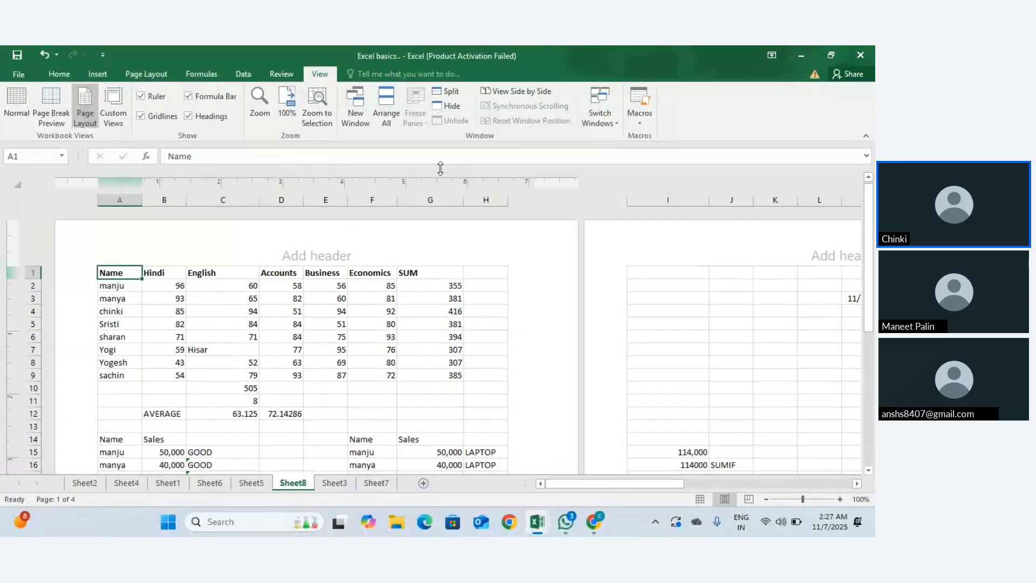
pyautogui.hotkey('ctrl', 'z')
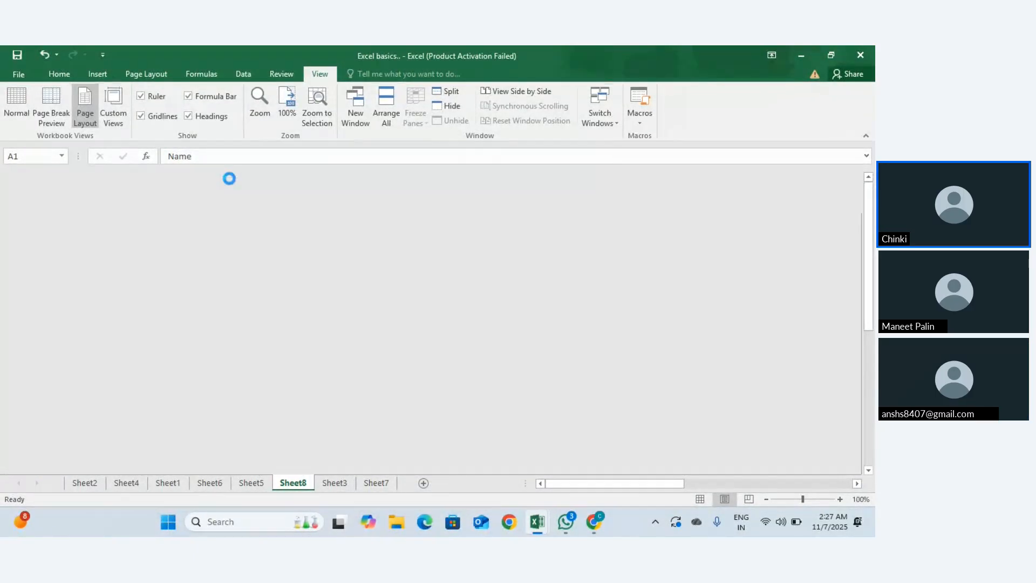
pyautogui.click(145, 120)
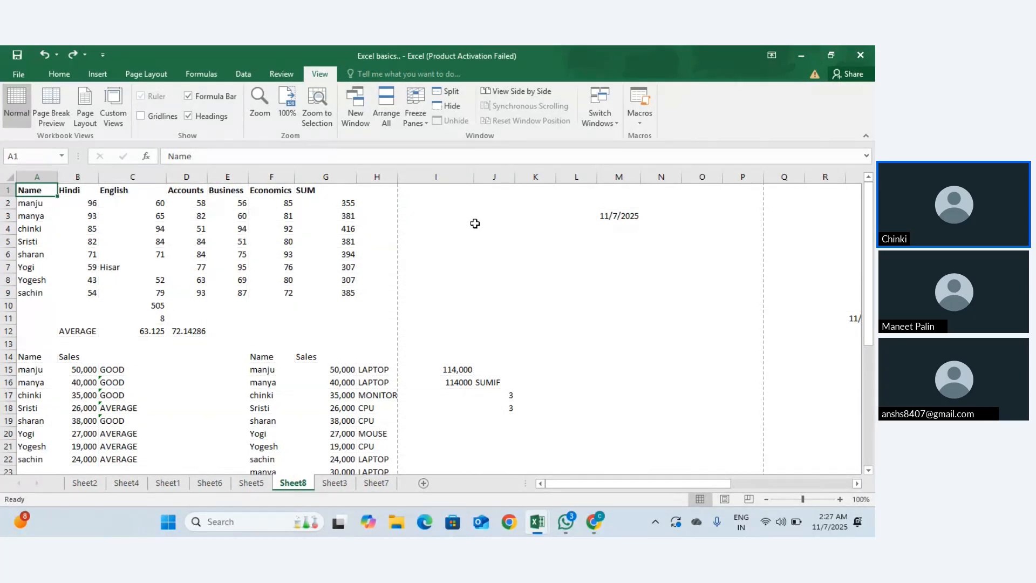
# Step: Show gridlines again, then toggle the formula bar and headings off and back on
pyautogui.click(143, 118)
pyautogui.click(190, 97)
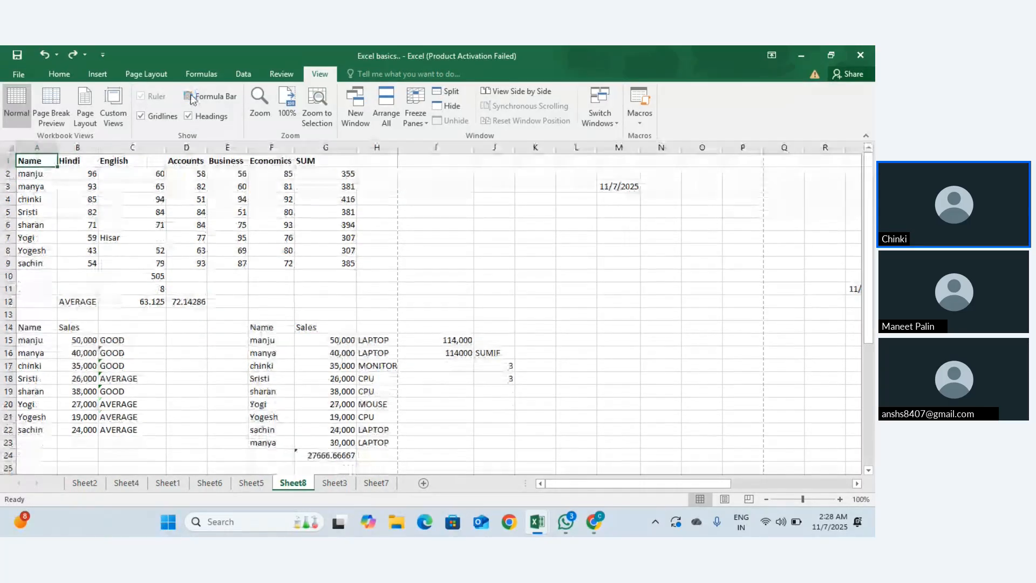
pyautogui.click(188, 96)
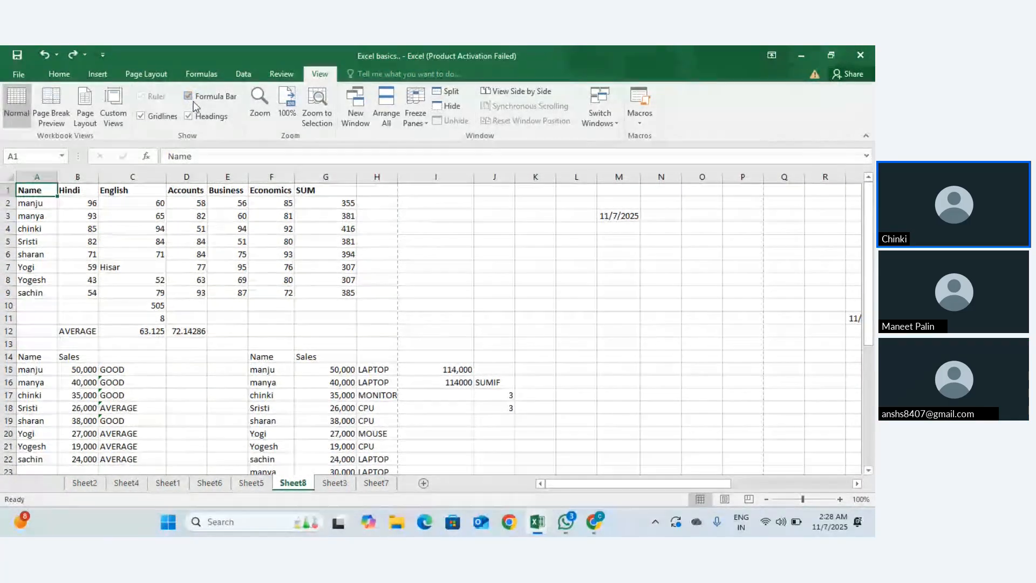
pyautogui.click(188, 97)
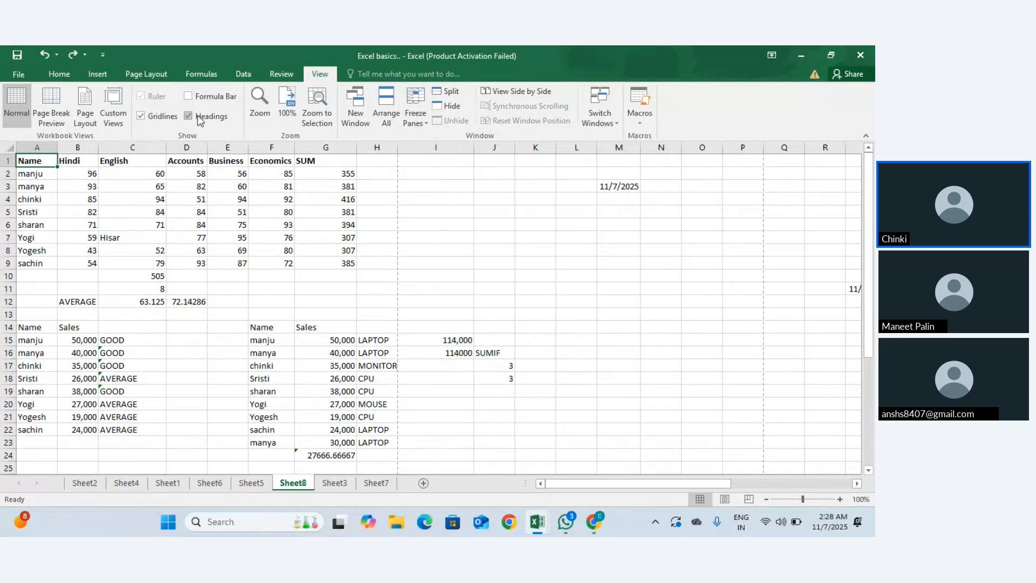
pyautogui.click(189, 97)
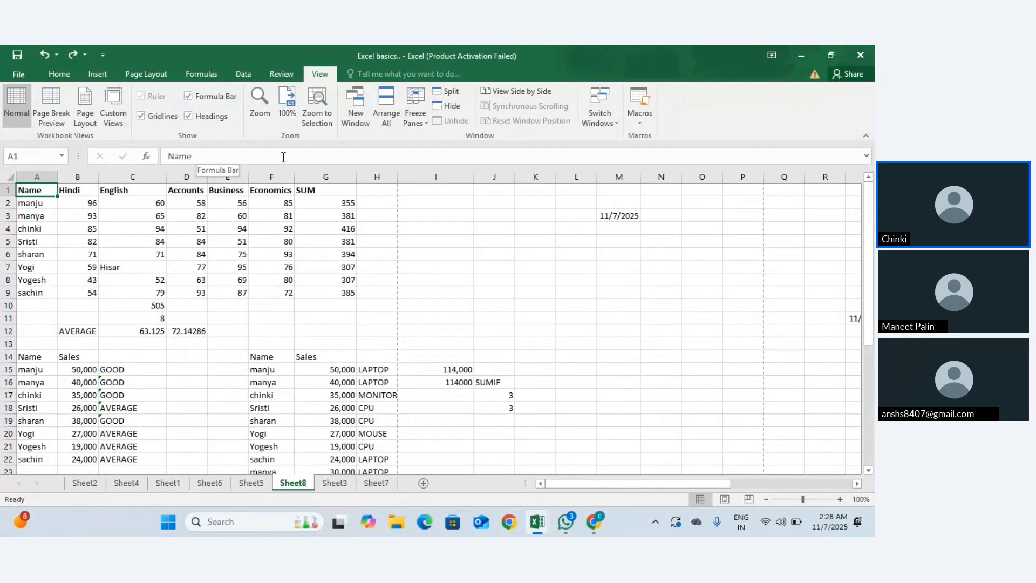
pyautogui.click(188, 117)
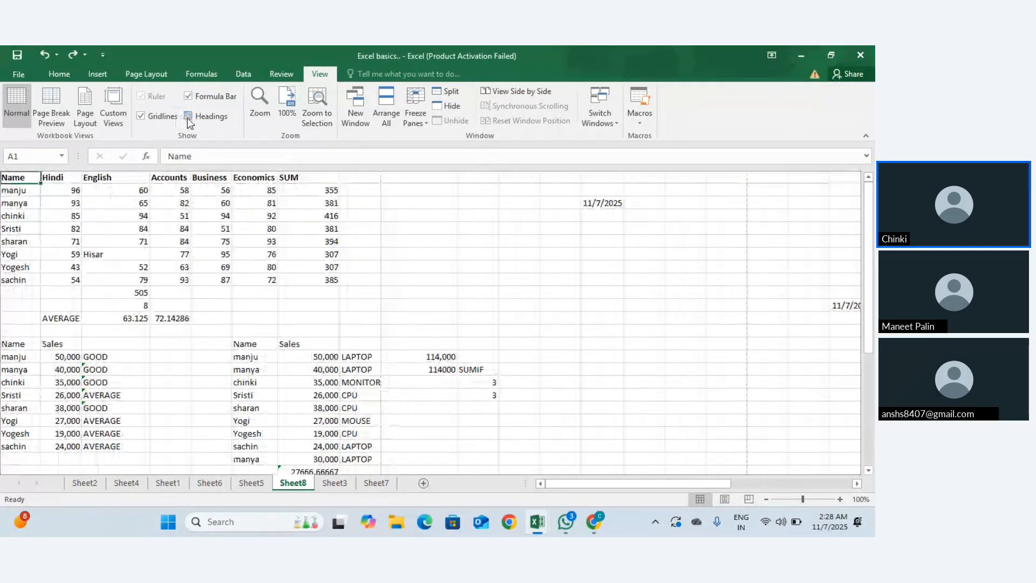
pyautogui.click(188, 116)
pyautogui.click(187, 117)
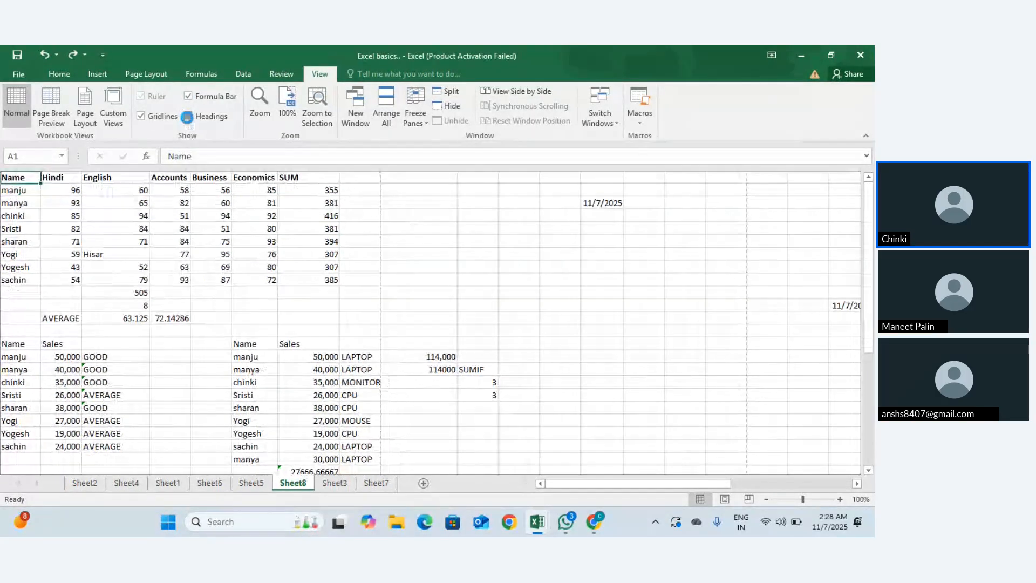
pyautogui.click(187, 117)
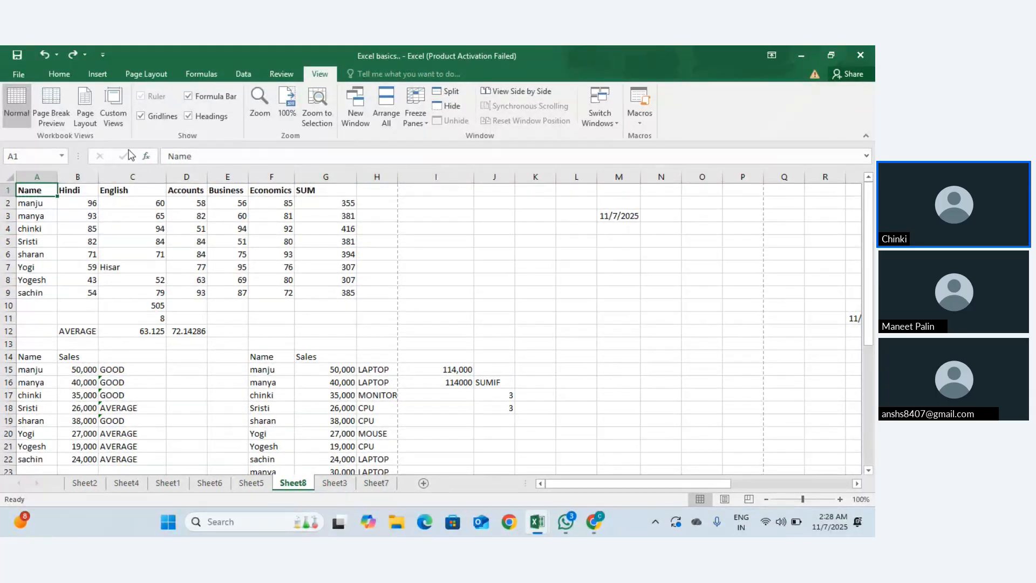
# Step: Zoom the sheet to 200%, then return it to 100%
pyautogui.click(266, 118)
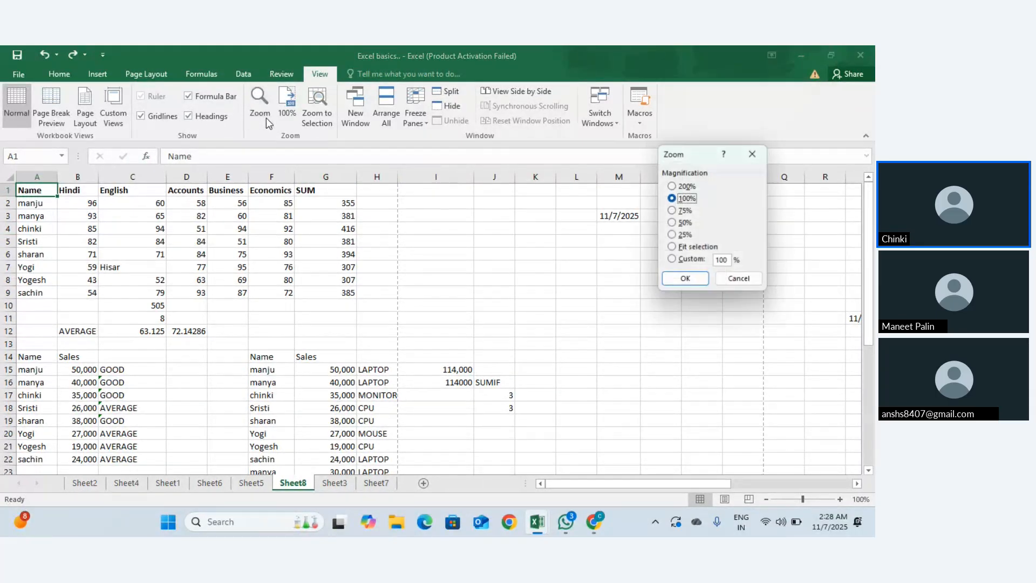
pyautogui.click(672, 186)
pyautogui.click(685, 279)
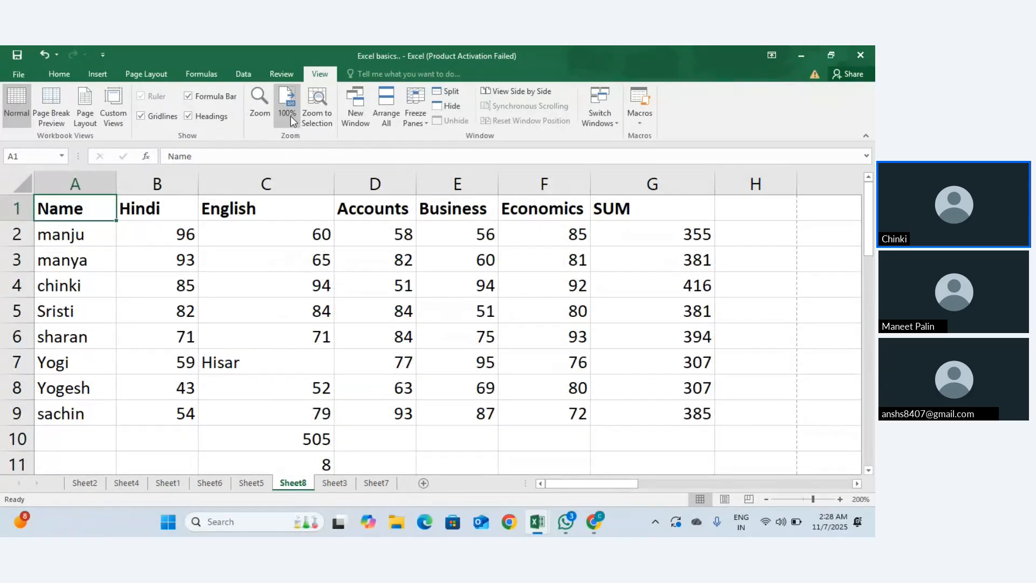
pyautogui.click(259, 106)
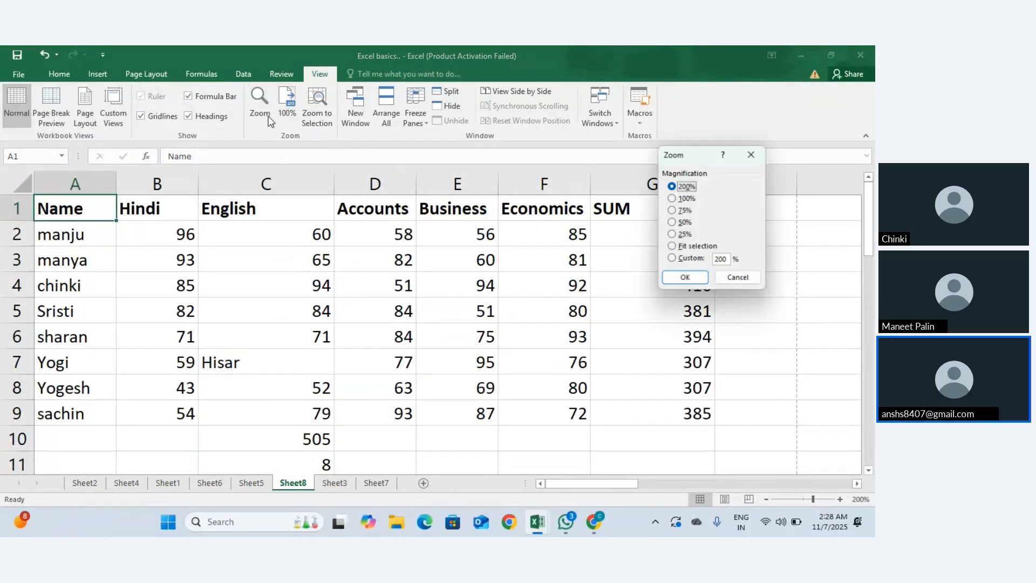
pyautogui.click(673, 198)
pyautogui.click(676, 280)
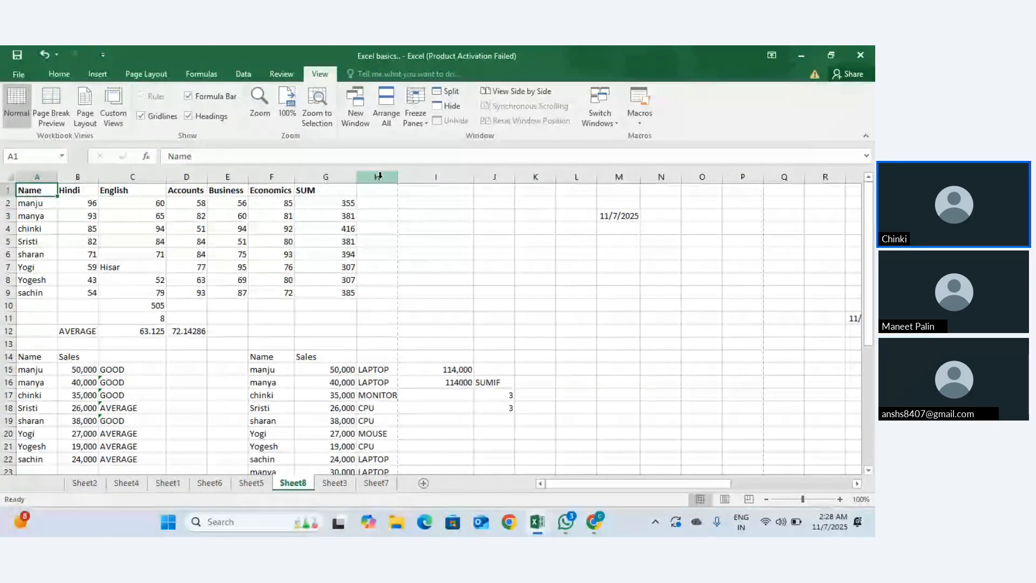
# Step: Open a new window on the Excel basics workbook and switch back to the first window
pyautogui.click(355, 113)
pyautogui.click(355, 118)
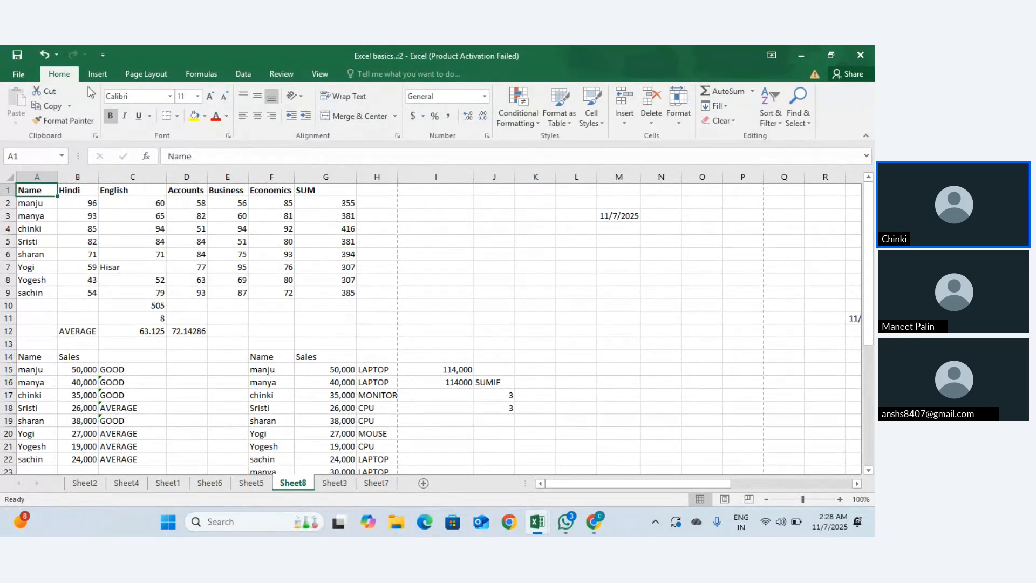
pyautogui.click(295, 80)
pyautogui.scroll(-13, 285, 296)
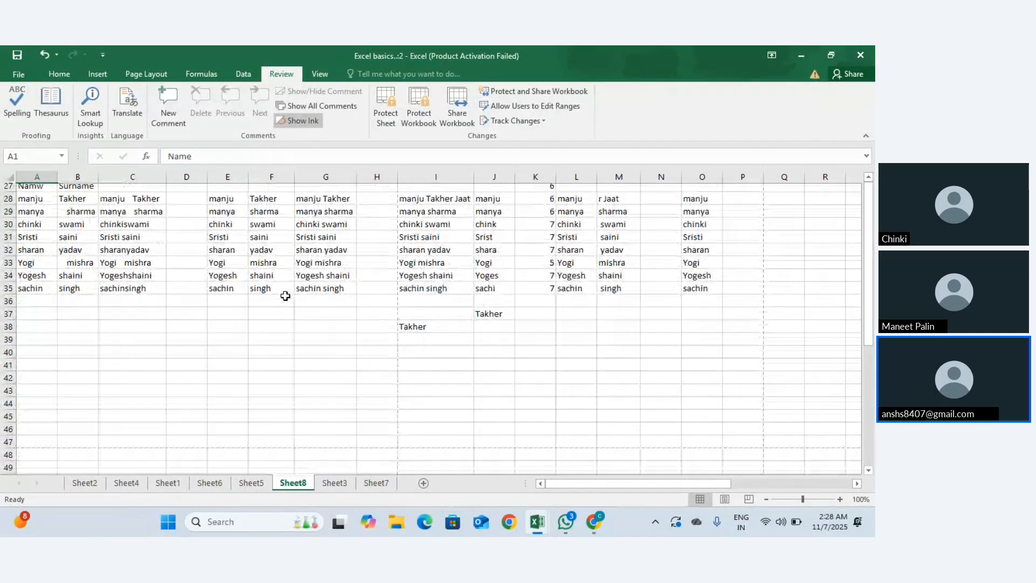
pyautogui.scroll(13, 285, 295)
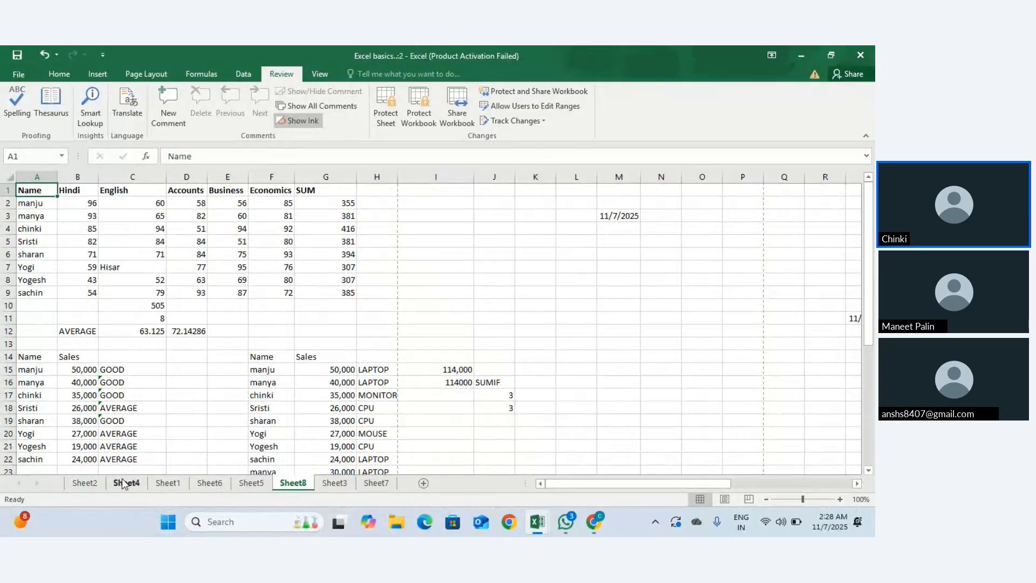
pyautogui.hotkey('alt', 'Tab')
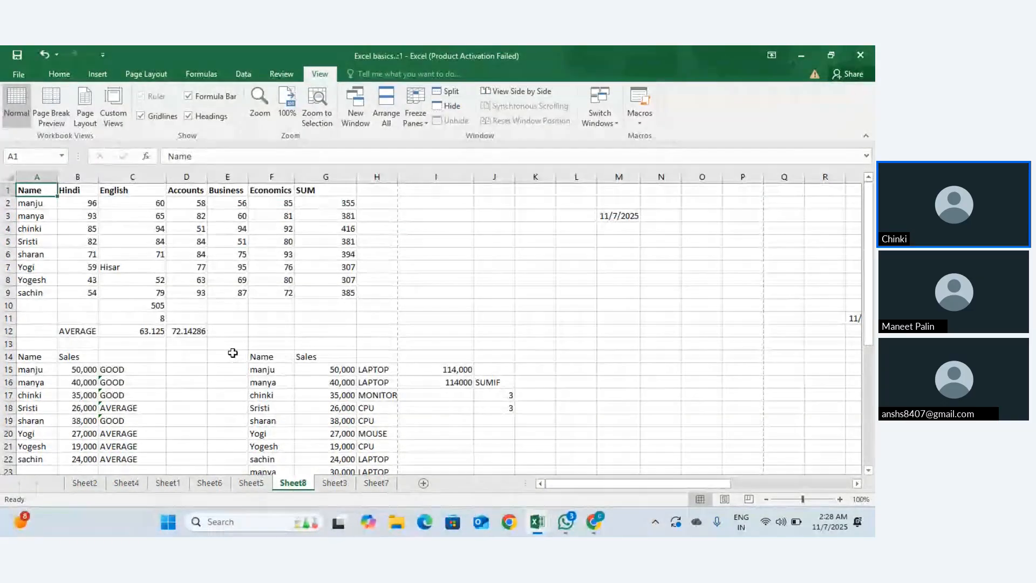
# Step: Switch to the Hiring workbook and open a second window of it
pyautogui.hotkey('alt', 'Tab')
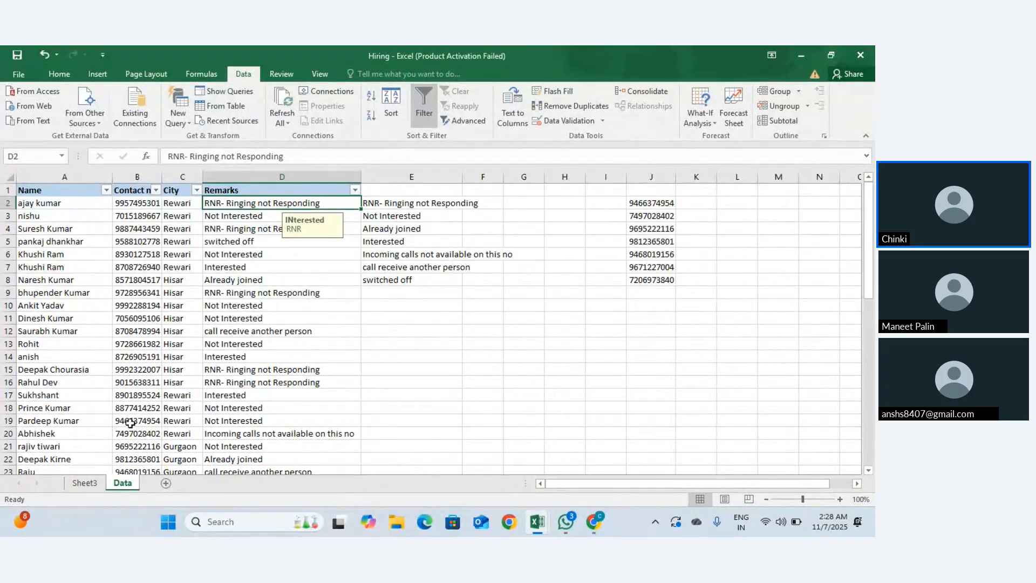
pyautogui.click(297, 77)
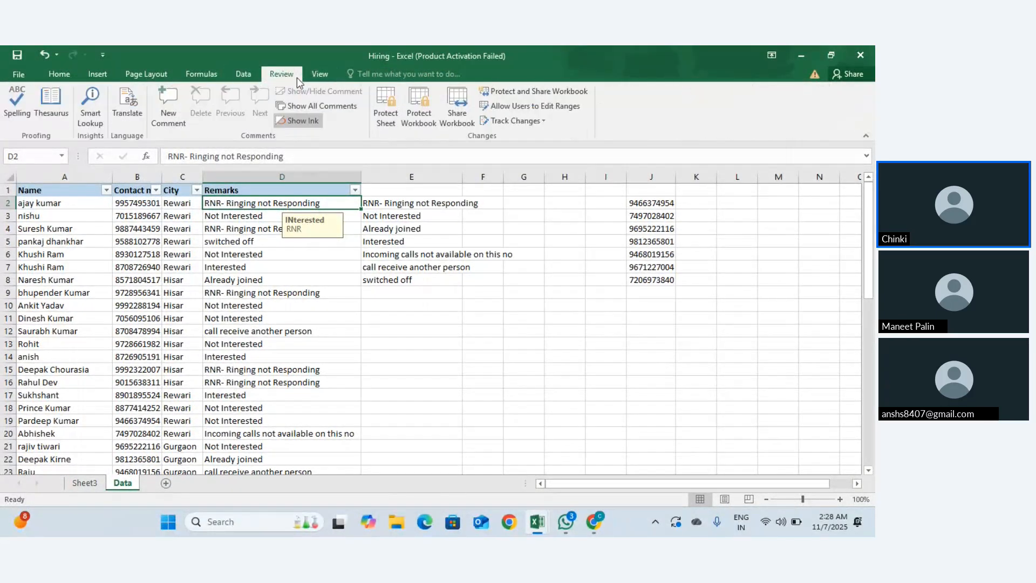
pyautogui.click(331, 69)
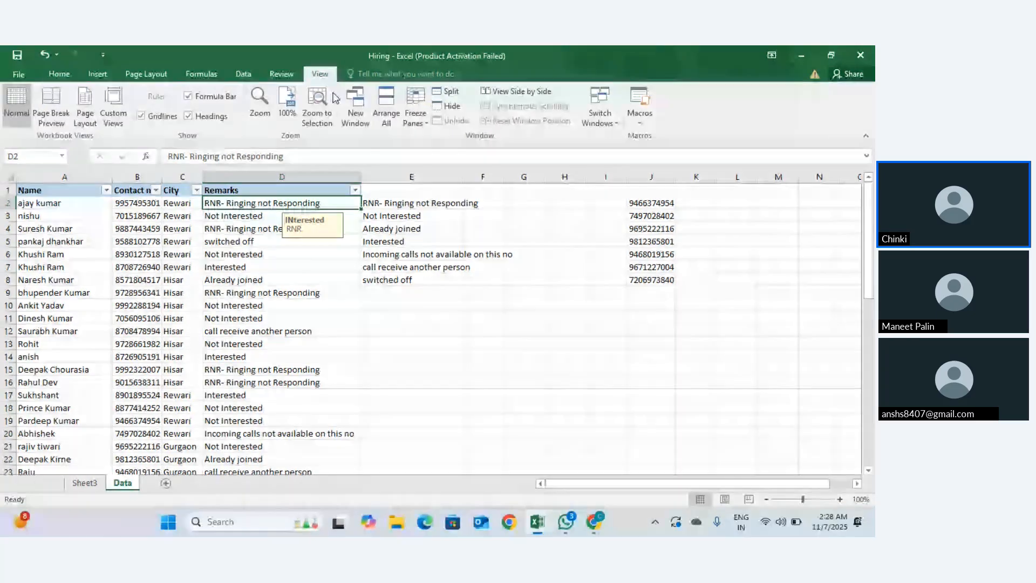
pyautogui.click(354, 116)
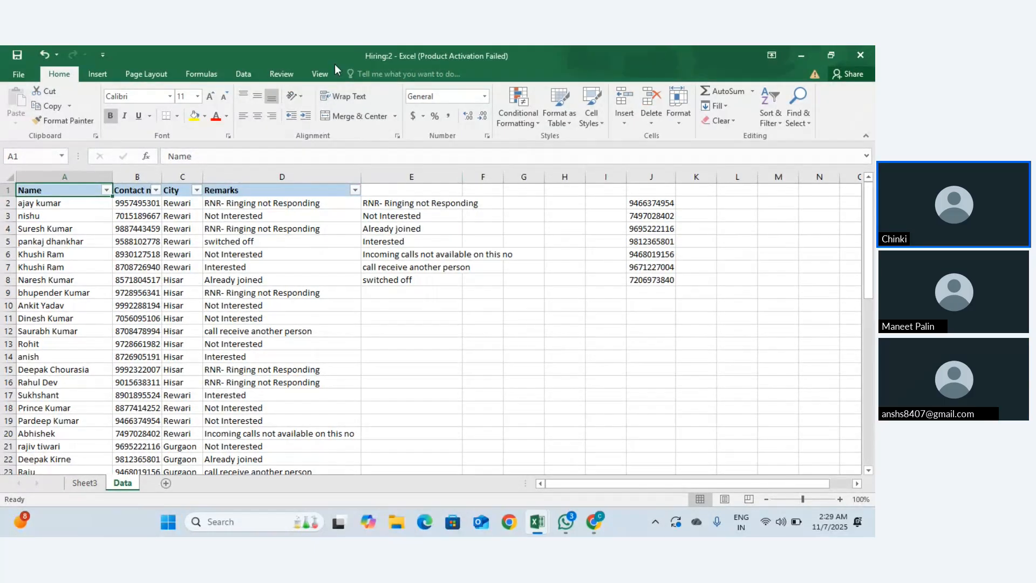
# Step: Arrange all four workbook windows horizontally using Arrange All
pyautogui.click(296, 73)
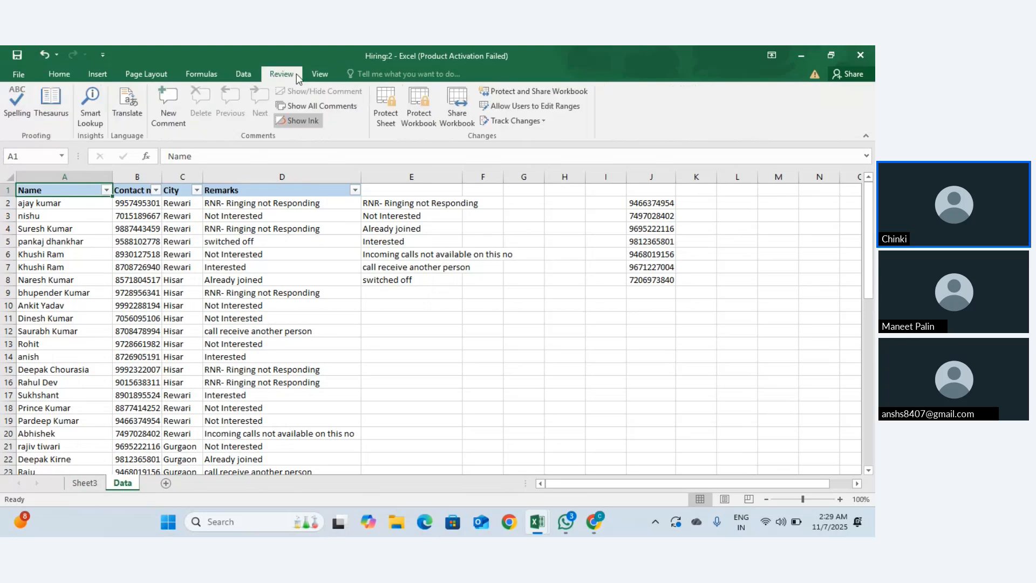
pyautogui.click(326, 75)
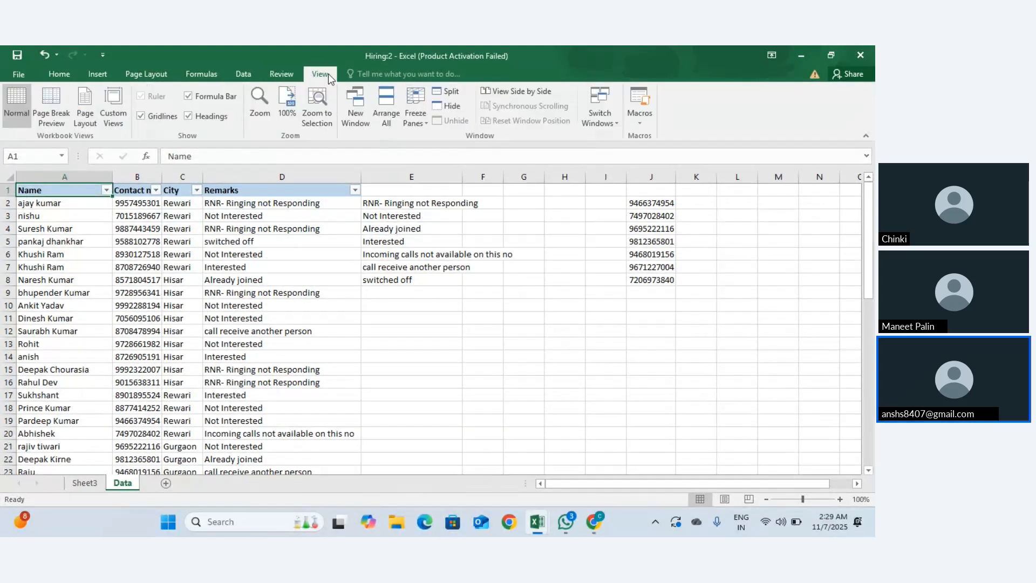
pyautogui.click(390, 108)
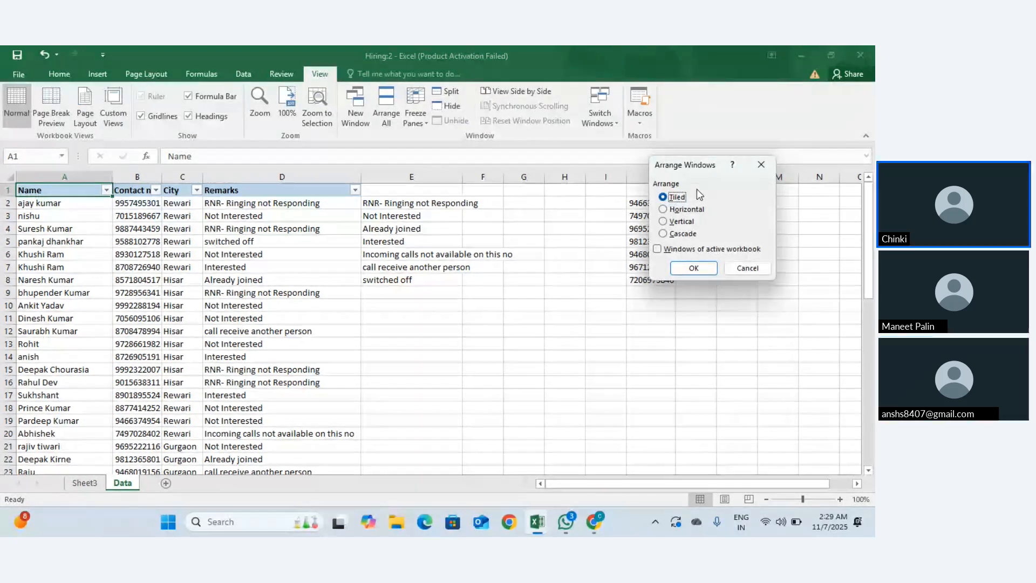
pyautogui.click(665, 210)
pyautogui.click(694, 269)
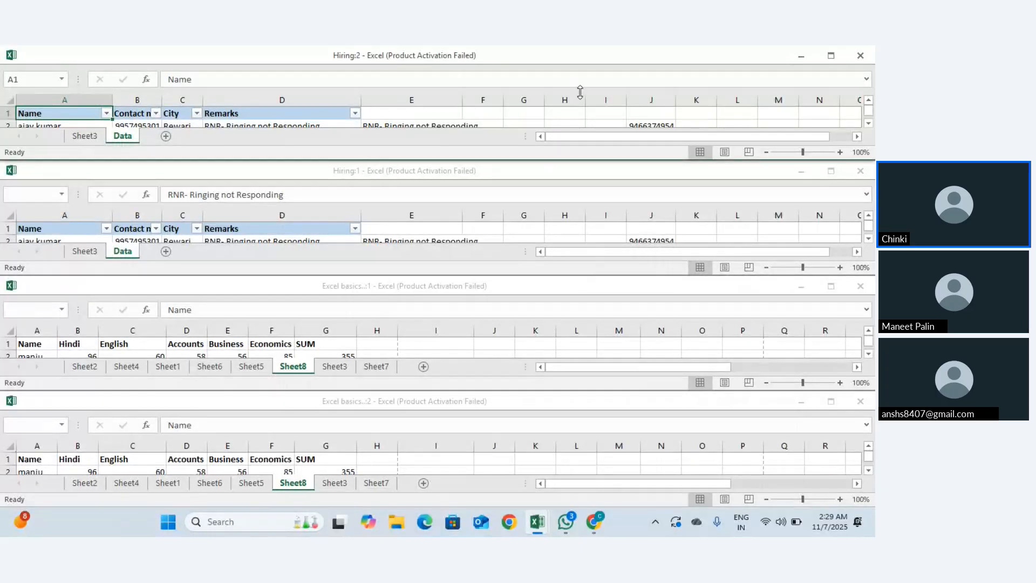
# Step: Activate the Excel basics:1 window, move it higher and close it
pyautogui.hotkey('ctrl', 'Tab')
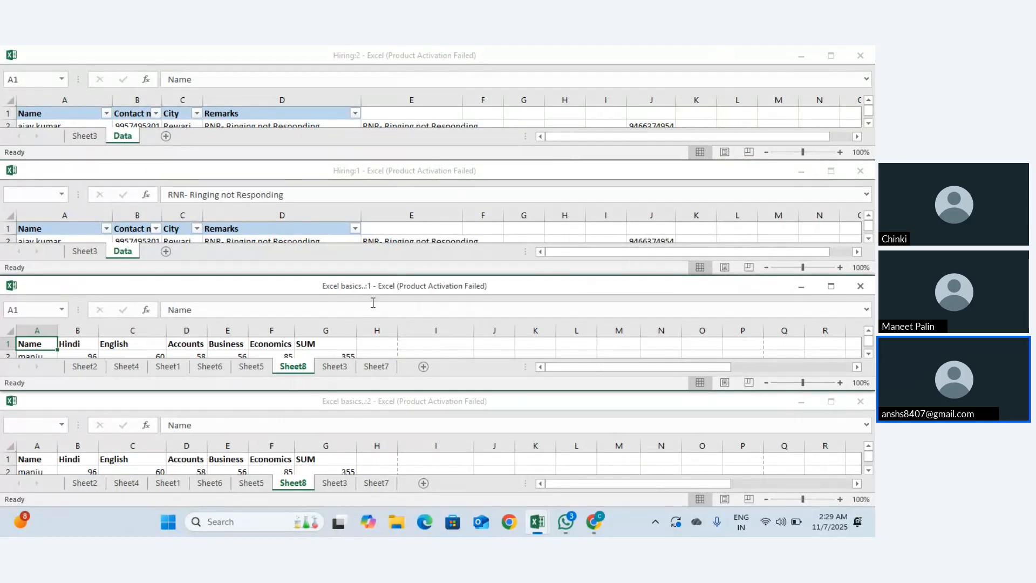
pyautogui.moveTo(392, 286); pyautogui.dragTo(389, 120)
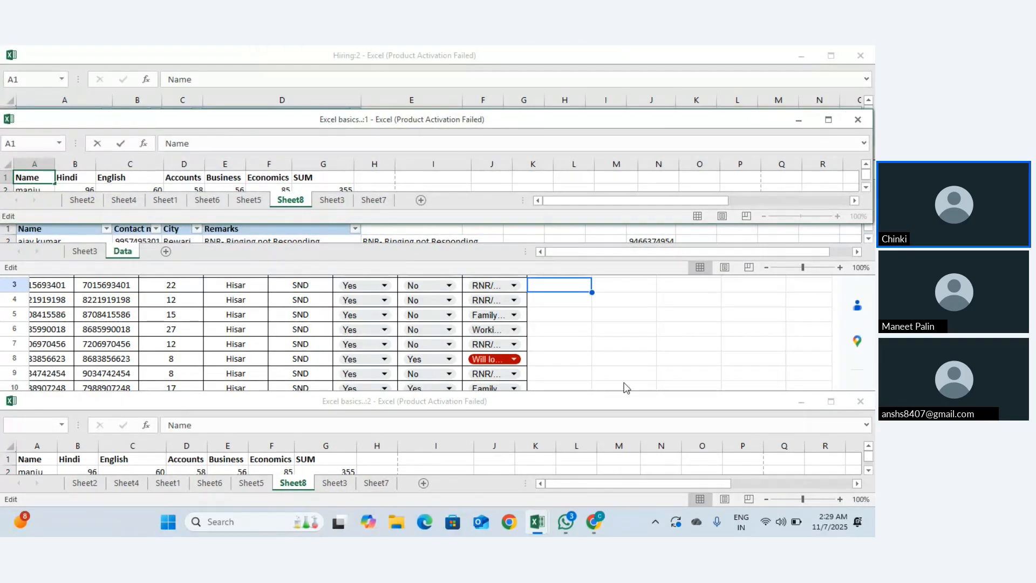
pyautogui.scroll(-9, 625, 377)
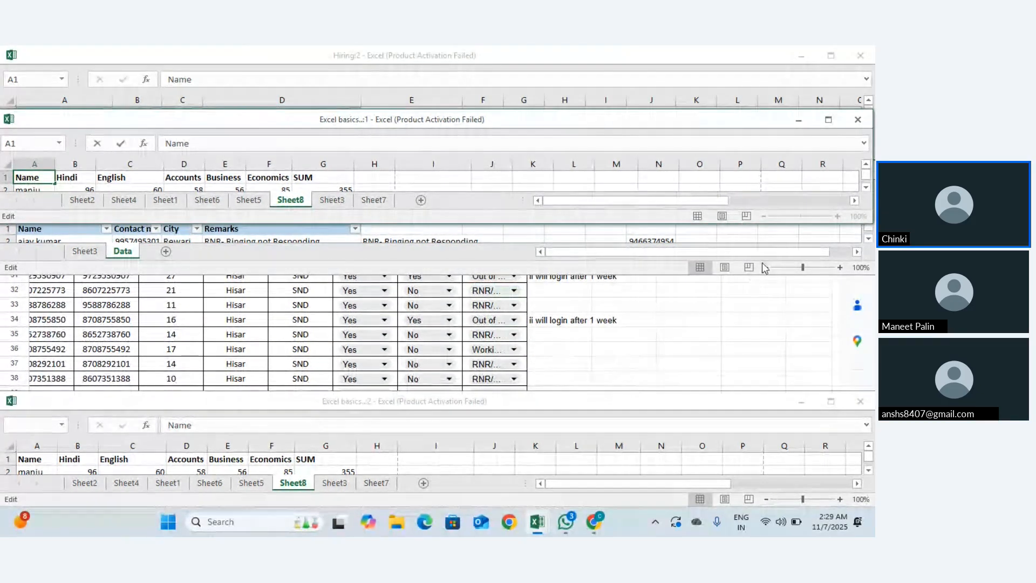
pyautogui.click(857, 119)
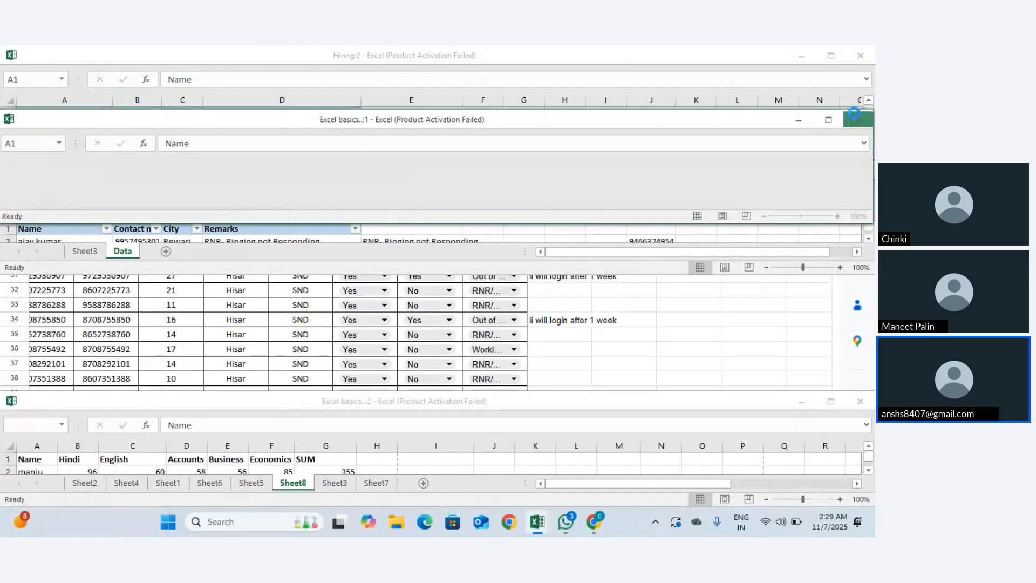
# Step: Close the Hiring:2 window, cancel closing Hiring.xlsx, and bring Google Sheets forward
pyautogui.click(860, 56)
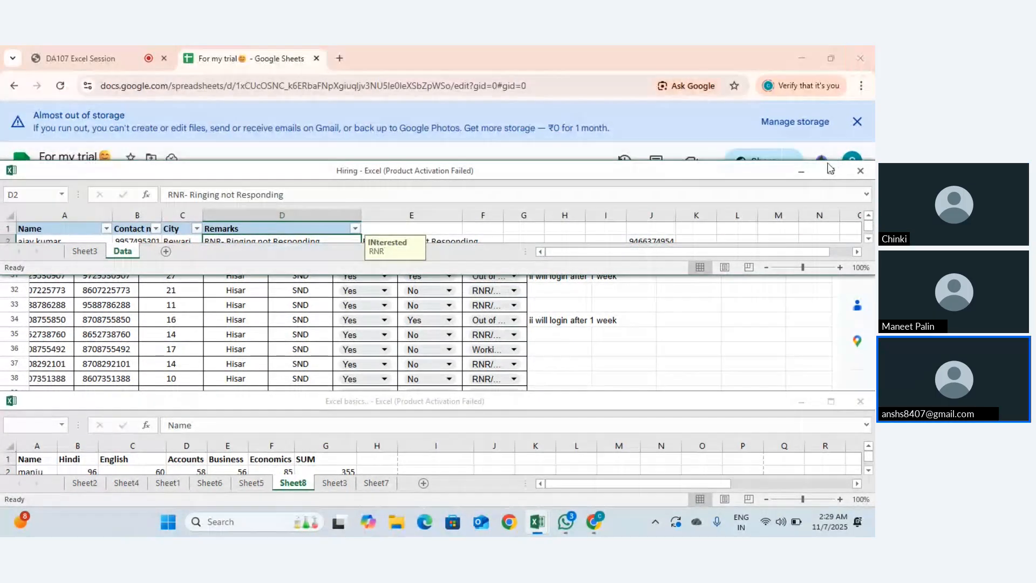
pyautogui.click(861, 169)
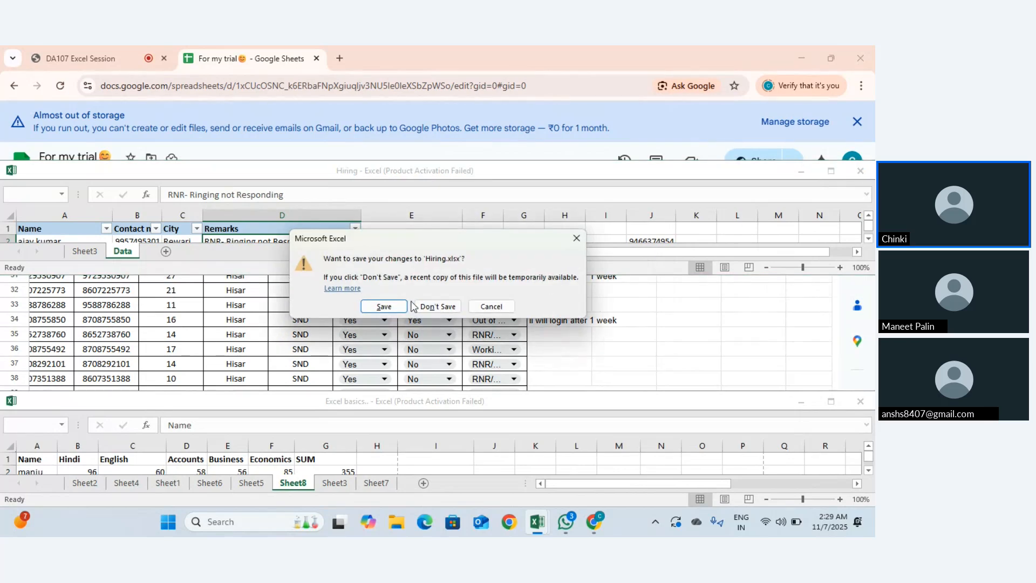
pyautogui.click(576, 238)
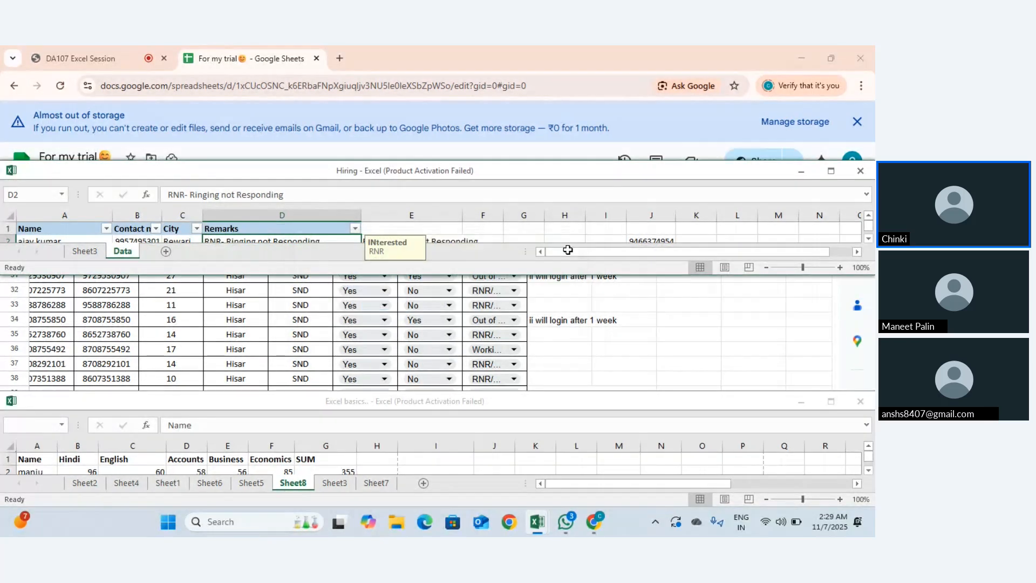
pyautogui.click(772, 334)
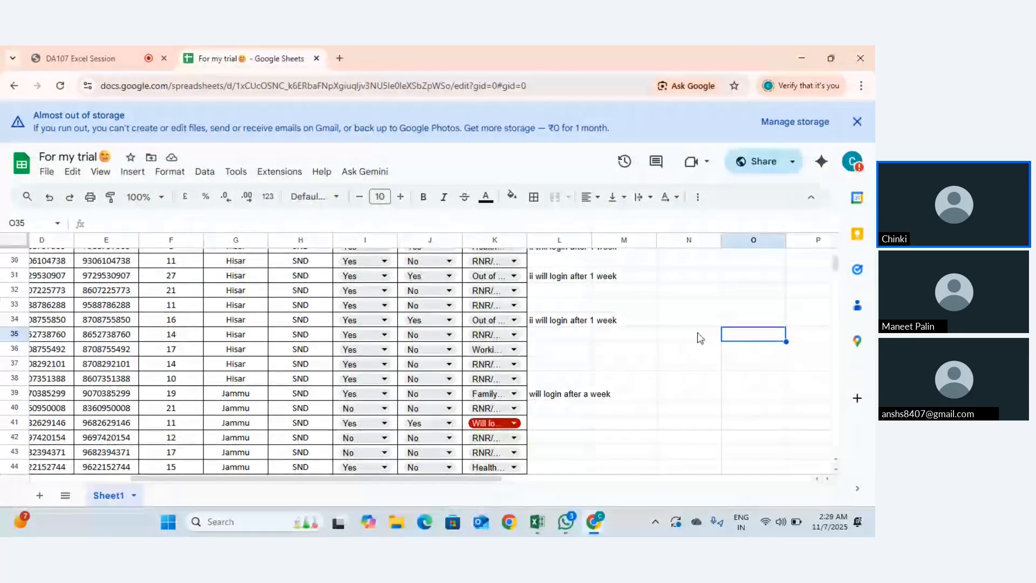
pyautogui.hotkey('alt', 'Tab')
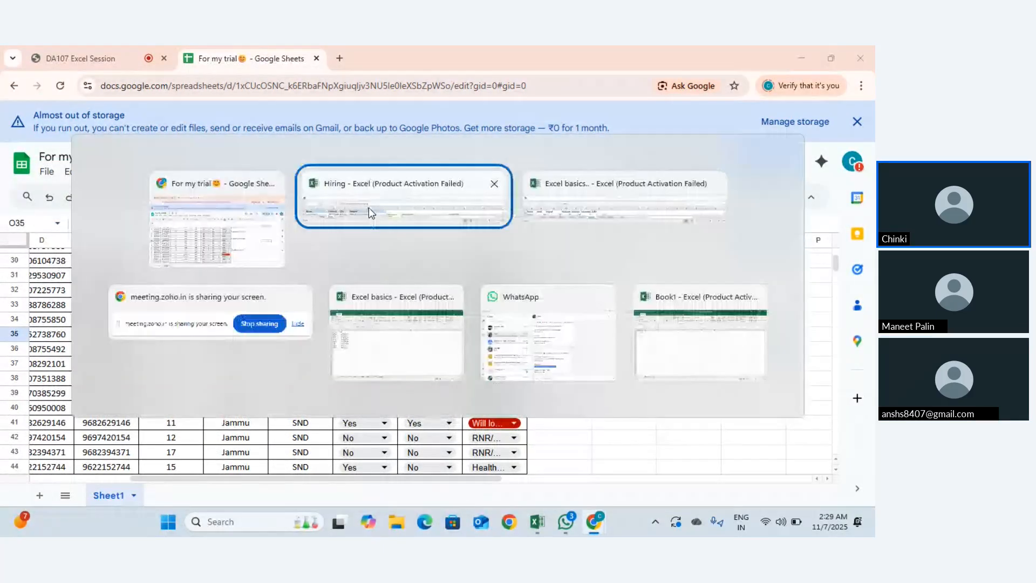
pyautogui.click(368, 208)
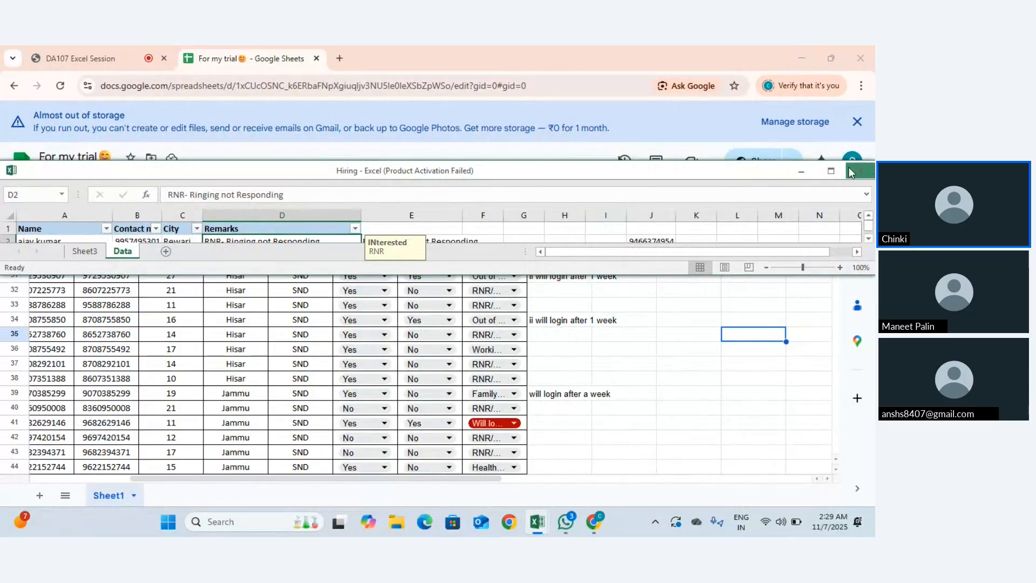
pyautogui.click(837, 168)
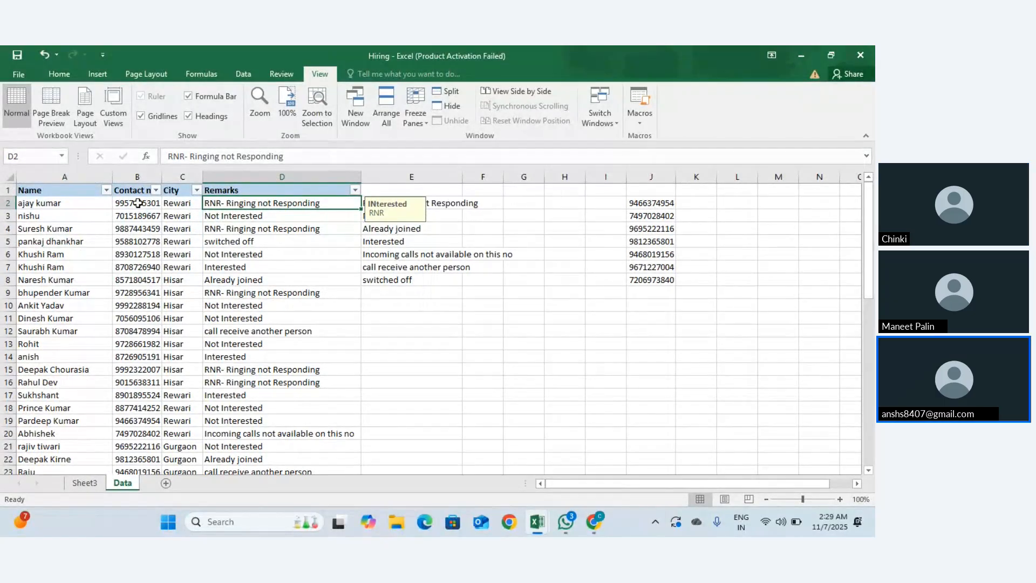
pyautogui.click(59, 74)
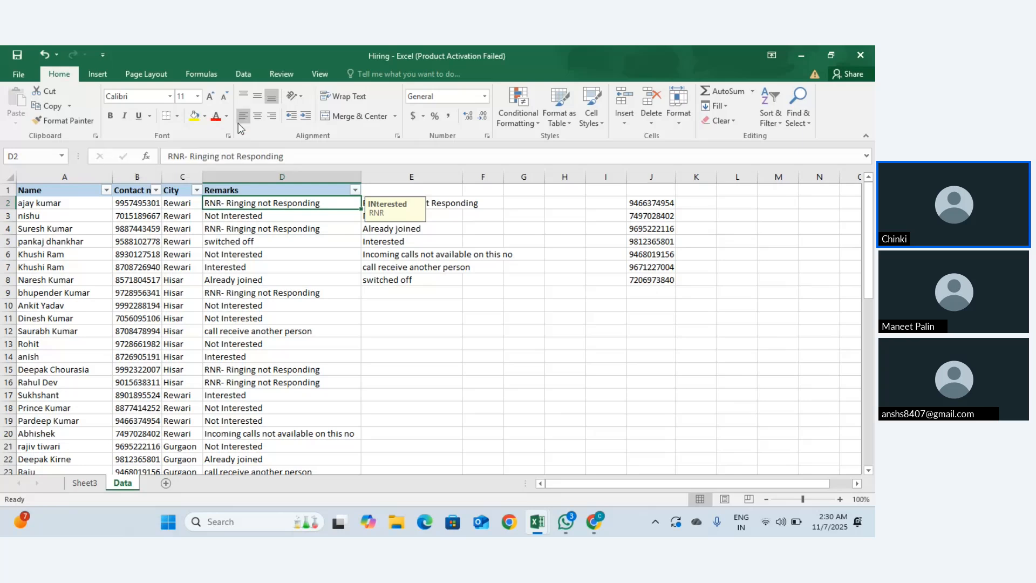
pyautogui.hotkey('alt', 'Tab')
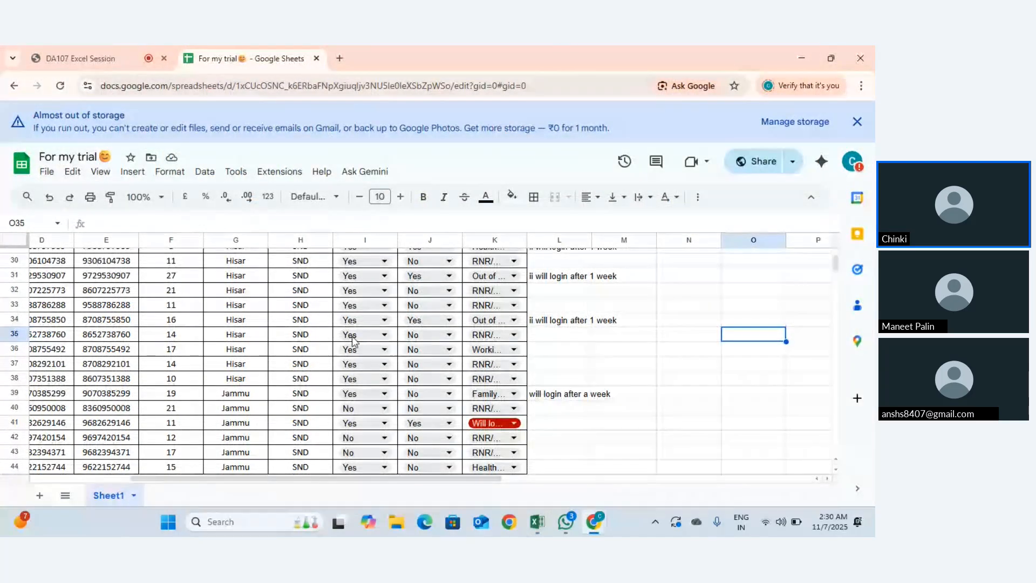
pyautogui.scroll(10, 333, 343)
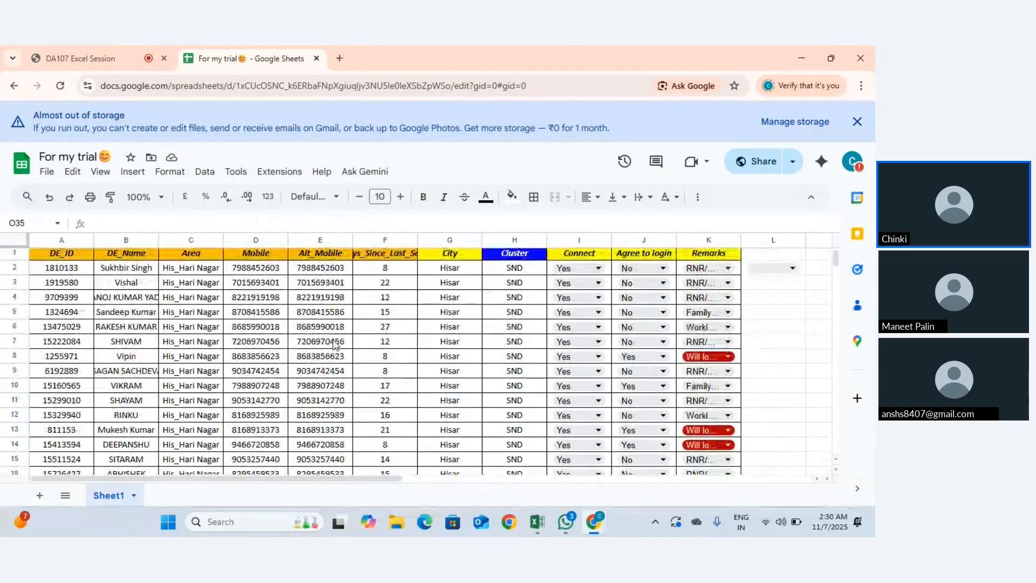
pyautogui.hotkey('alt', 'Tab')
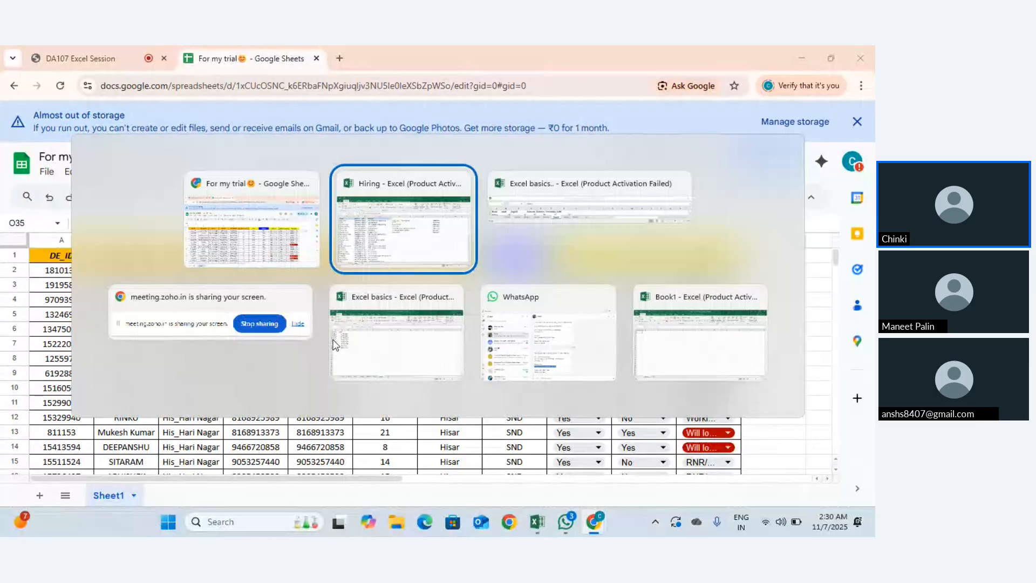
pyautogui.press('Escape')
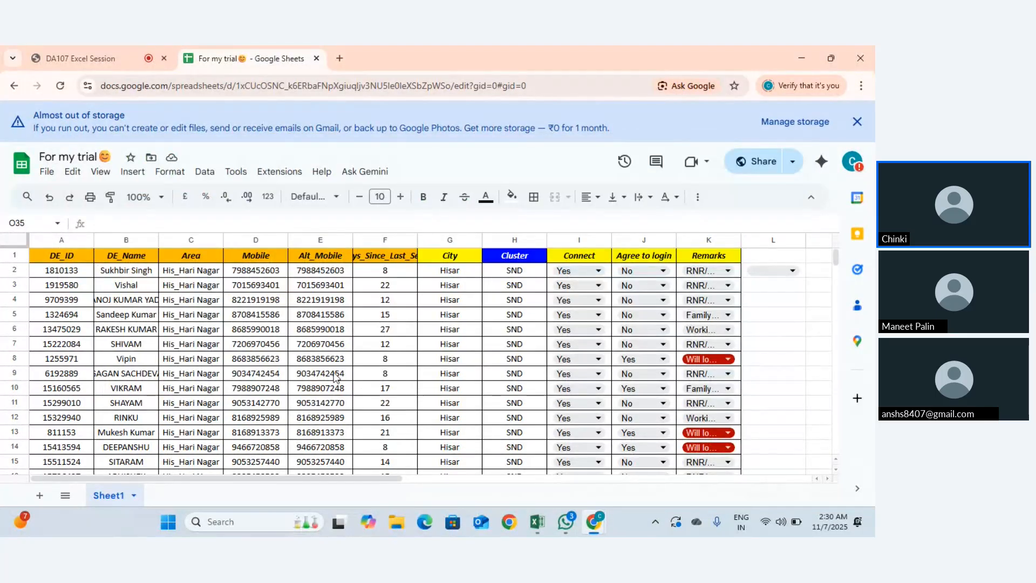
pyautogui.hotkey('alt', 'Tab')
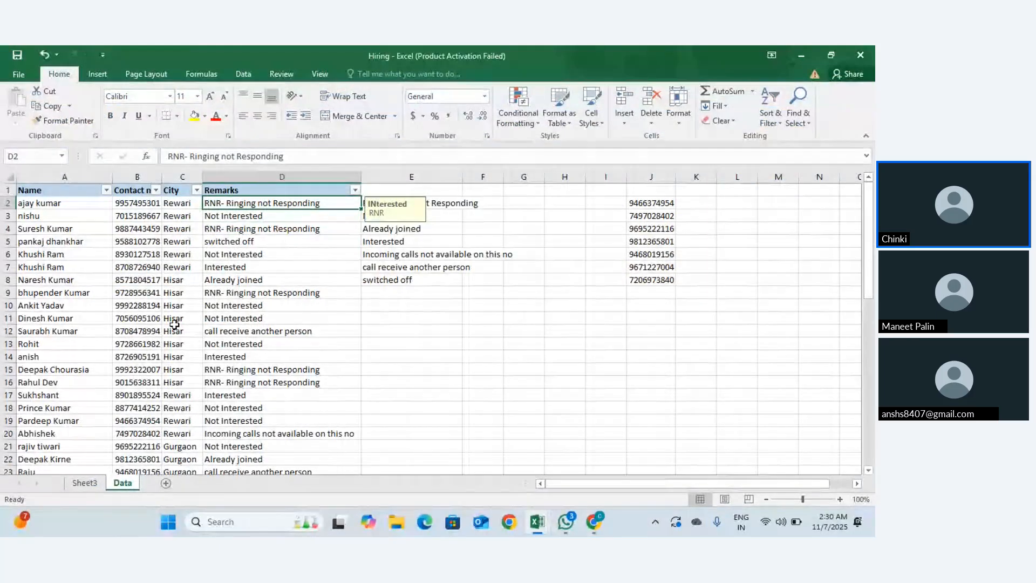
# Step: Turn off the AutoFilter on the Hiring data with Ctrl+Shift+L
pyautogui.scroll(-5, 199, 294)
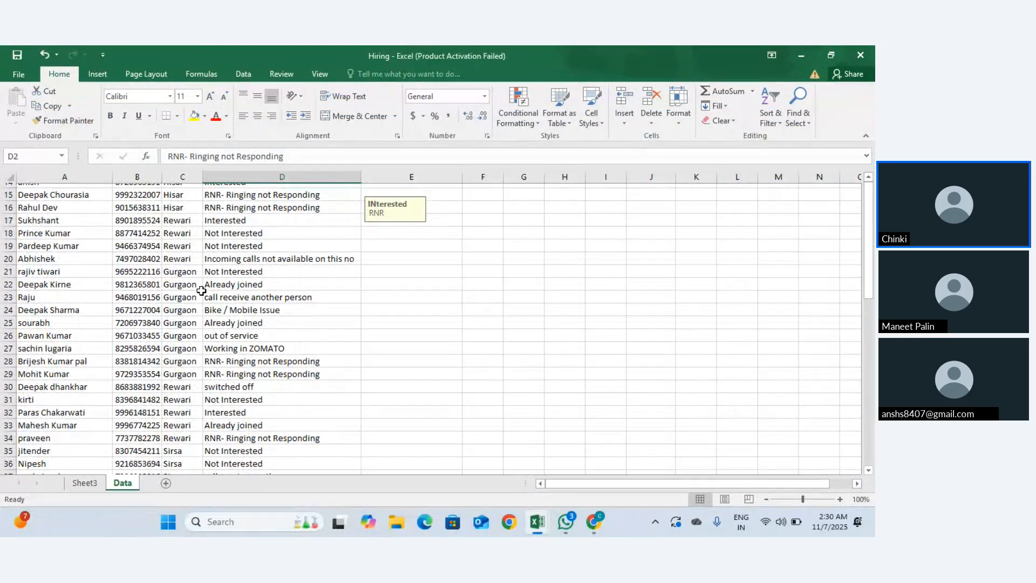
pyautogui.scroll(5, 60, 191)
pyautogui.click(60, 191)
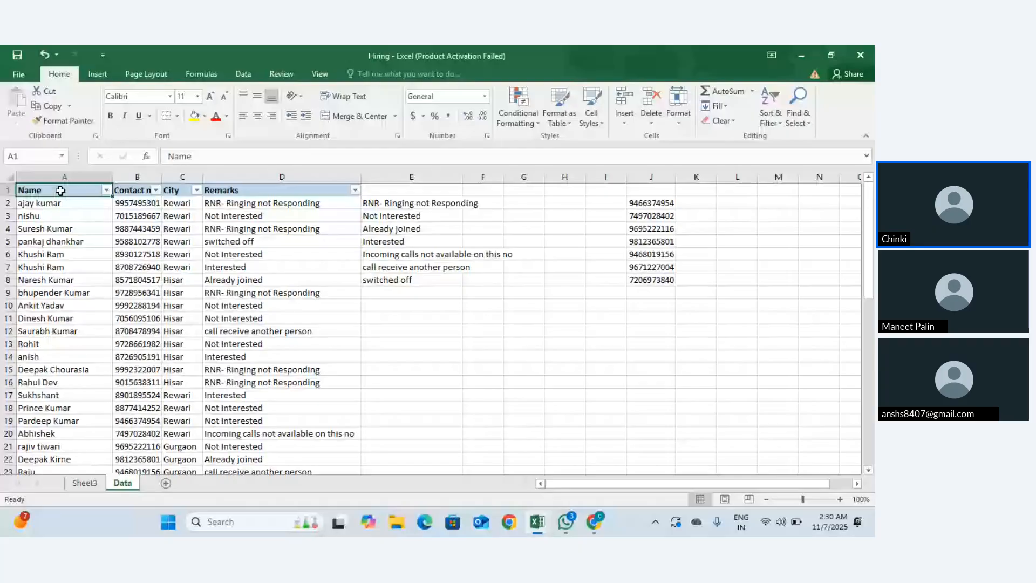
pyautogui.hotkey('ctrl', 'shift', 'l')
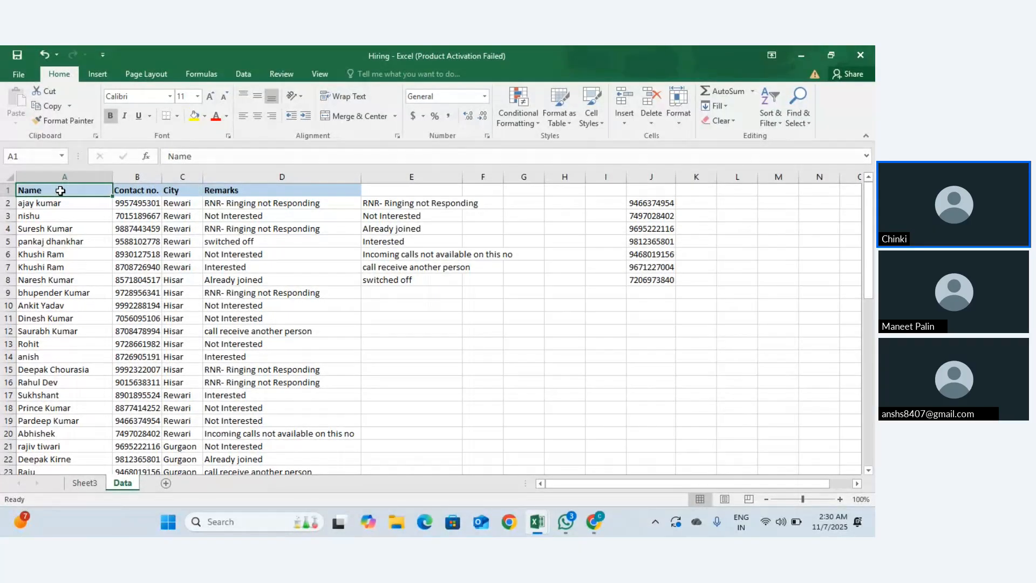
# Step: Delete the stray remarks and numbers in cells E1:N16
pyautogui.hotkey('ctrl', 'a')
pyautogui.scroll(-7, 73, 186)
pyautogui.scroll(8, 73, 186)
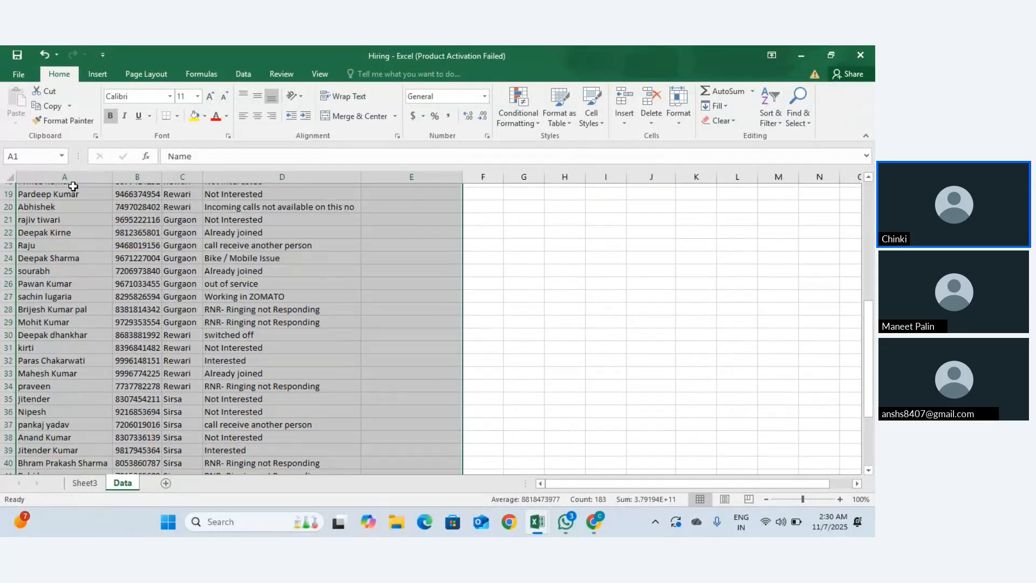
pyautogui.click(394, 193)
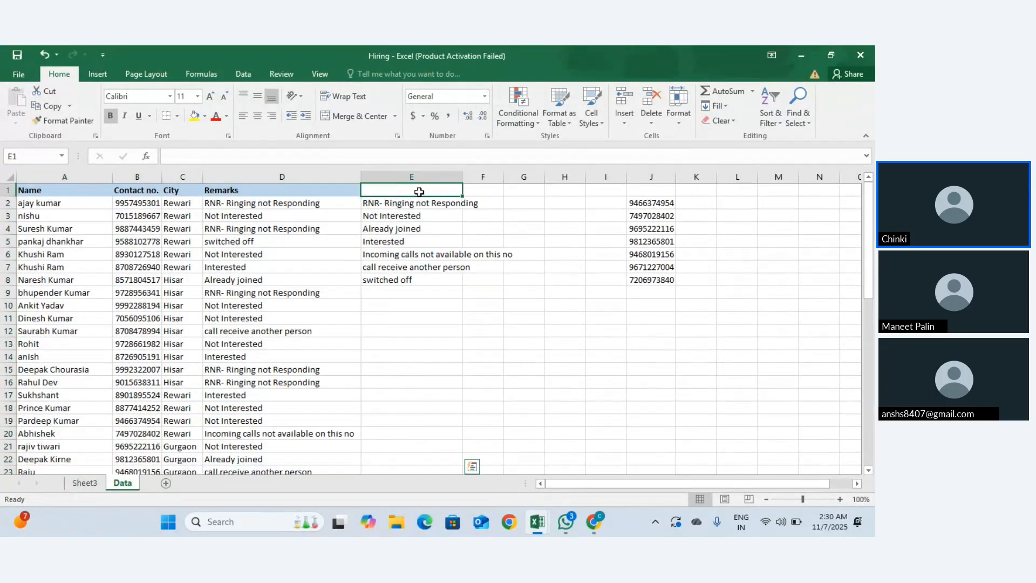
pyautogui.moveTo(419, 192); pyautogui.dragTo(842, 386)
pyautogui.press('Delete')
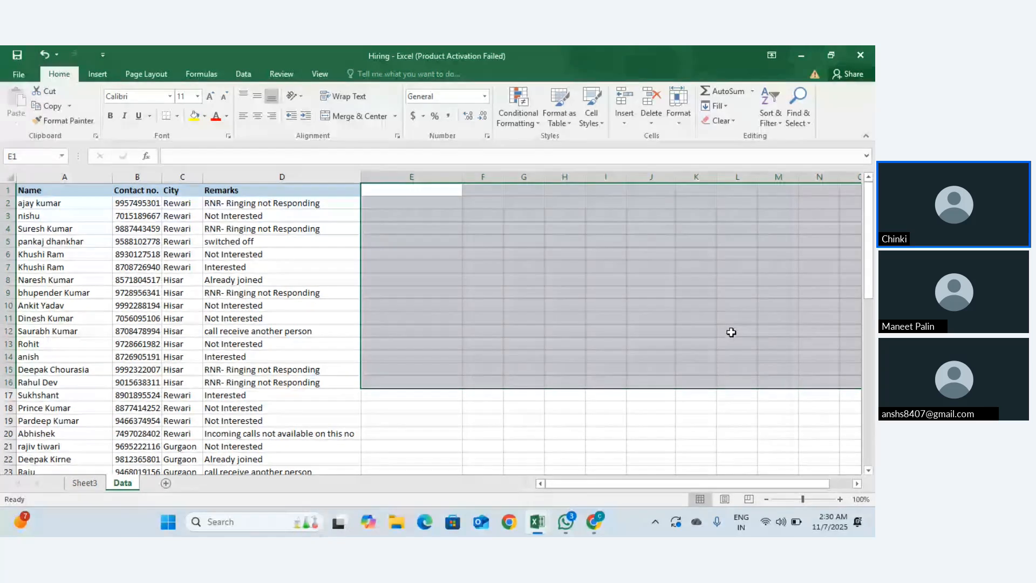
pyautogui.scroll(-20, 731, 331)
pyautogui.scroll(20, 731, 332)
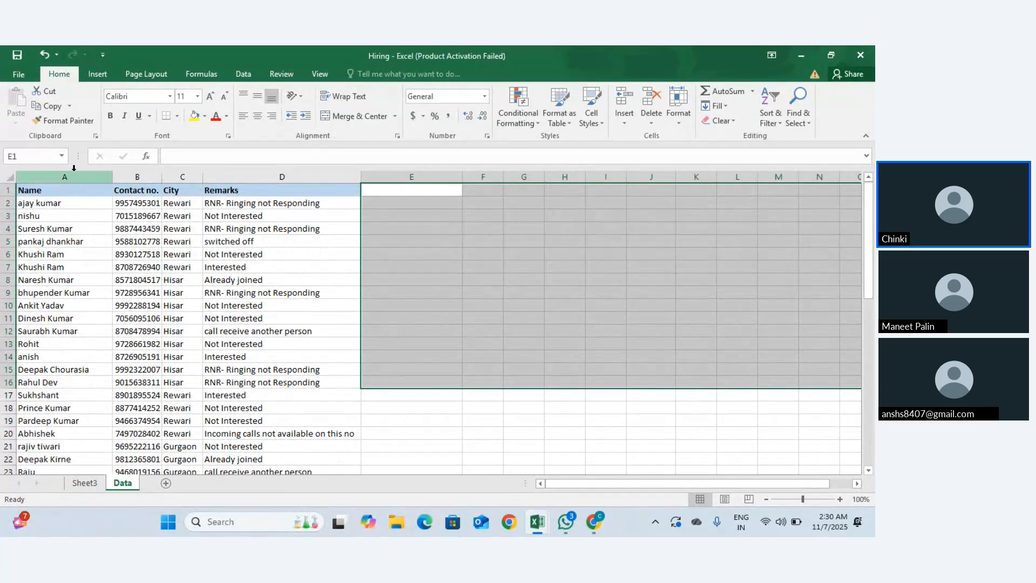
# Step: Select the hiring table range A1:D44 from cell A1
pyautogui.click(70, 190)
pyautogui.scroll(-9, 191, 270)
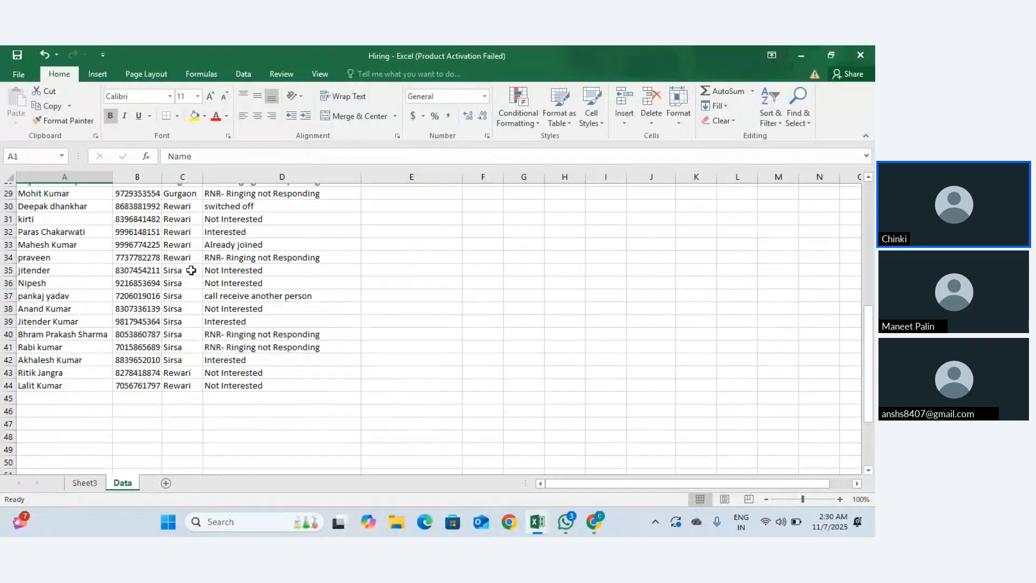
pyautogui.hotkey('ctrl', 'shift', 'Right')
pyautogui.hotkey('ctrl', 'shift', 'Down')
pyautogui.scroll(-2, 191, 269)
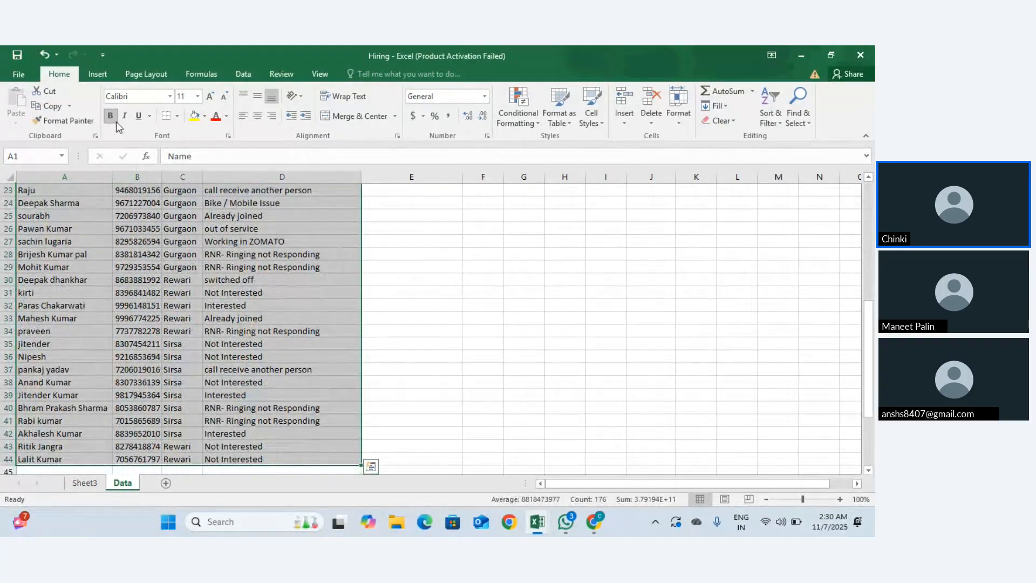
pyautogui.scroll(7, 170, 292)
pyautogui.scroll(2, 170, 291)
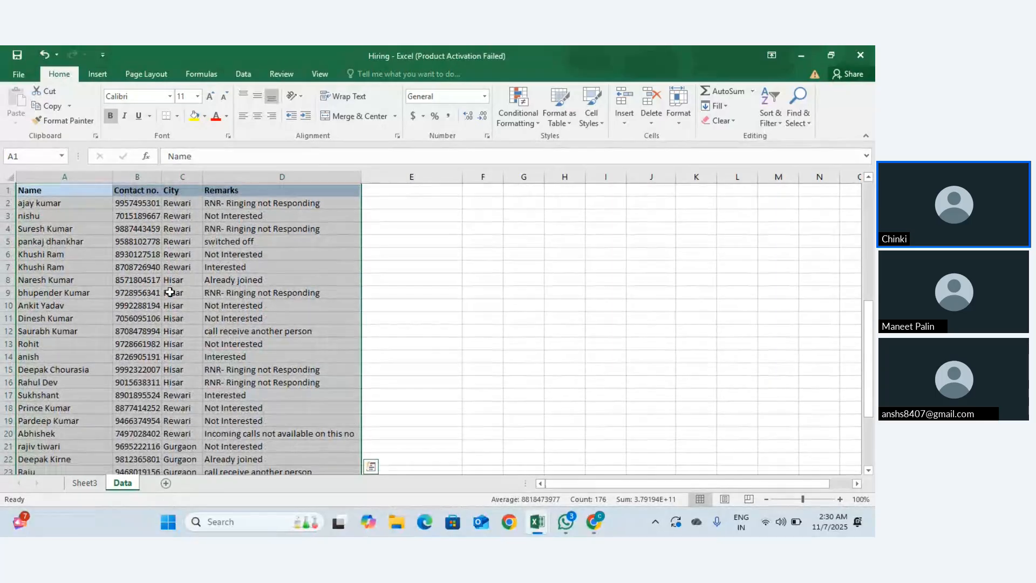
pyautogui.click(95, 74)
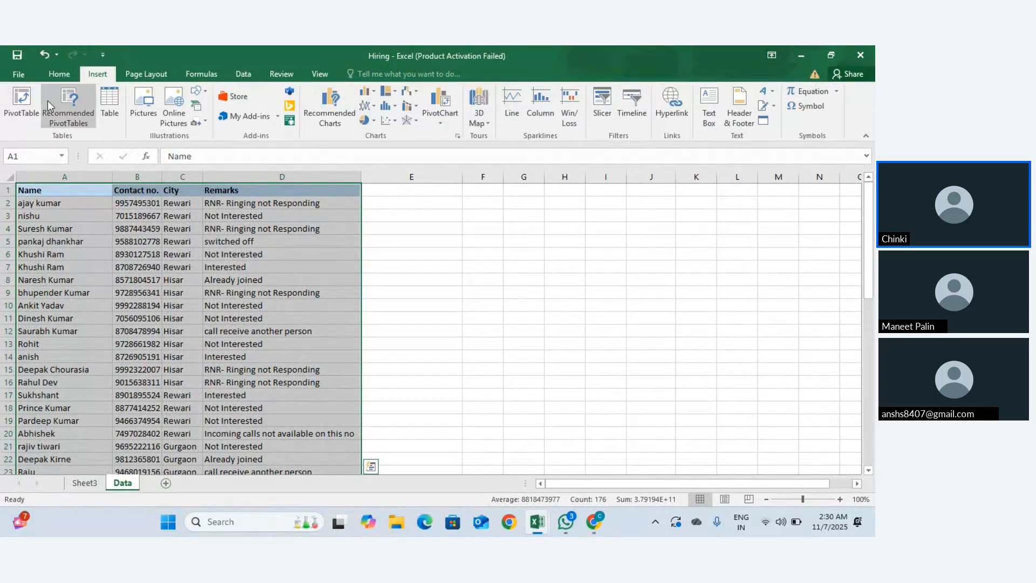
# Step: Insert a PivotTable on a new sheet with City in Rows and Count of Remarks in Values
pyautogui.click(27, 106)
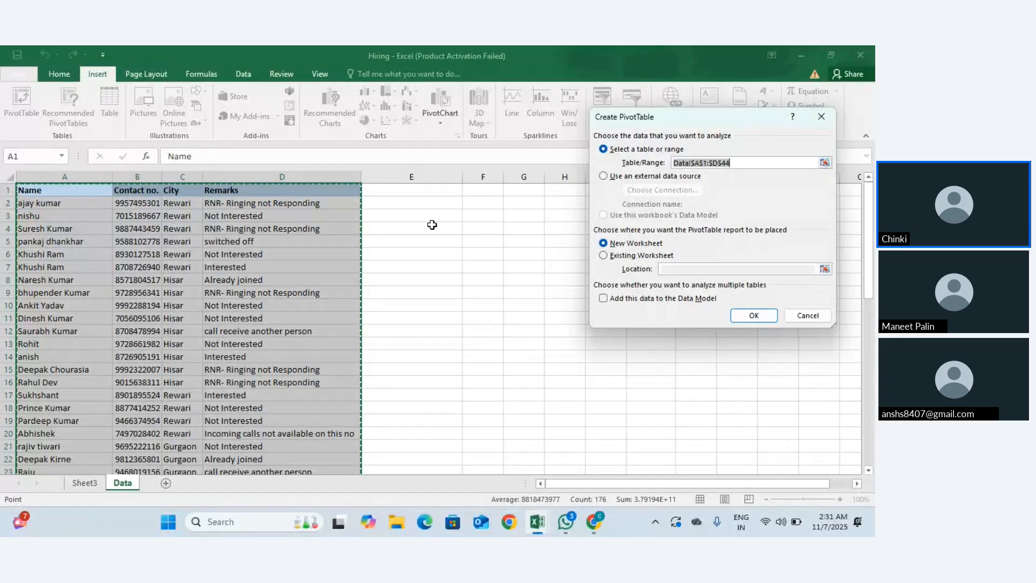
pyautogui.click(750, 316)
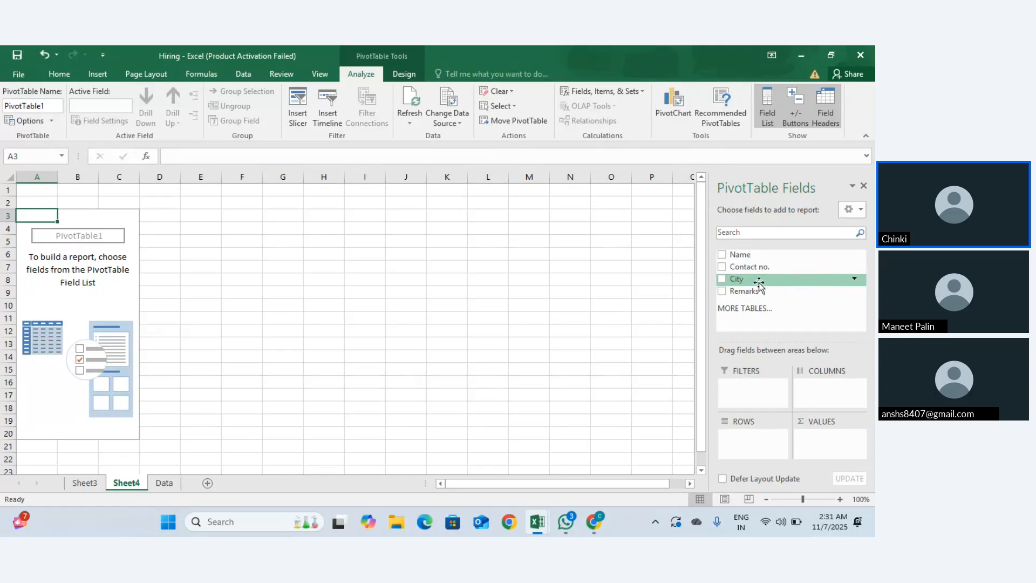
pyautogui.moveTo(759, 282); pyautogui.dragTo(749, 439)
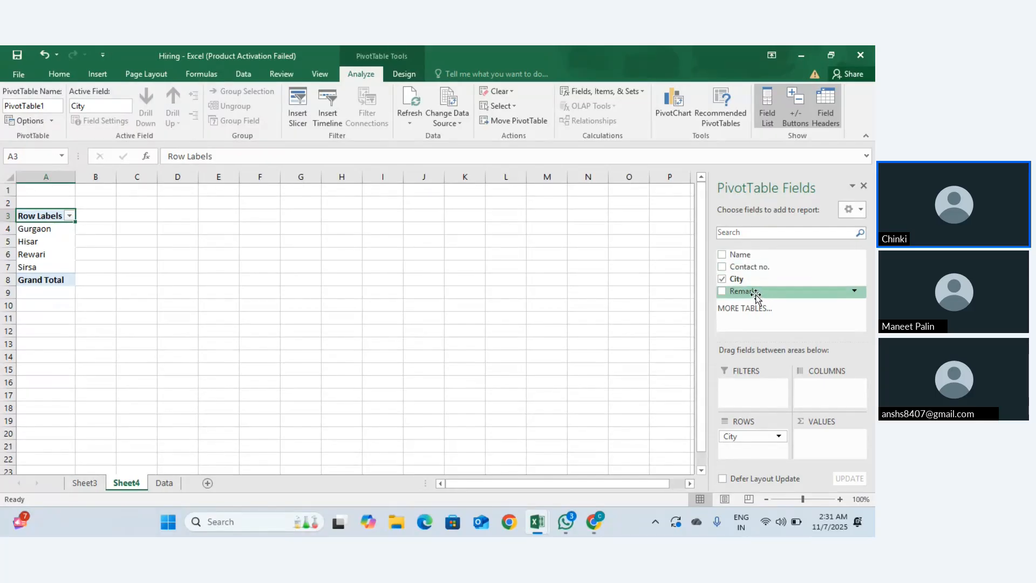
pyautogui.moveTo(756, 295); pyautogui.dragTo(820, 438)
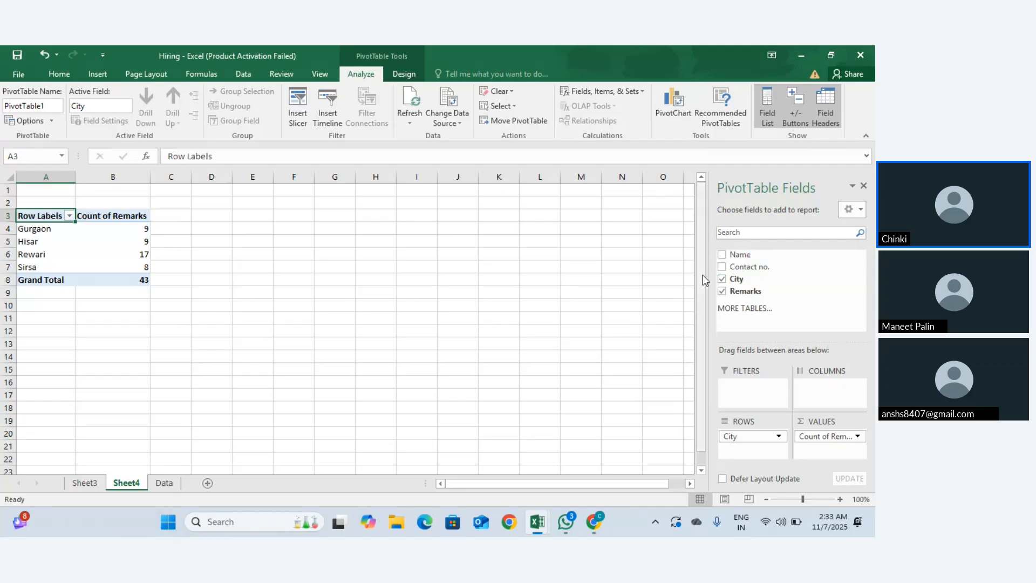
# Step: Open the recent workbook Copy of Electronics_Sales_Data(1)
pyautogui.click(500, 242)
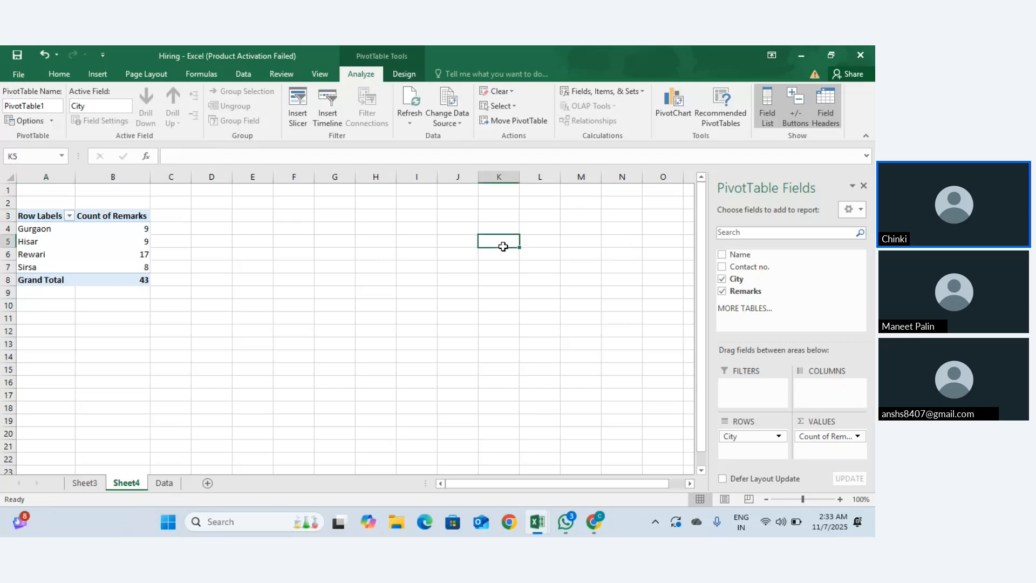
pyautogui.click(25, 72)
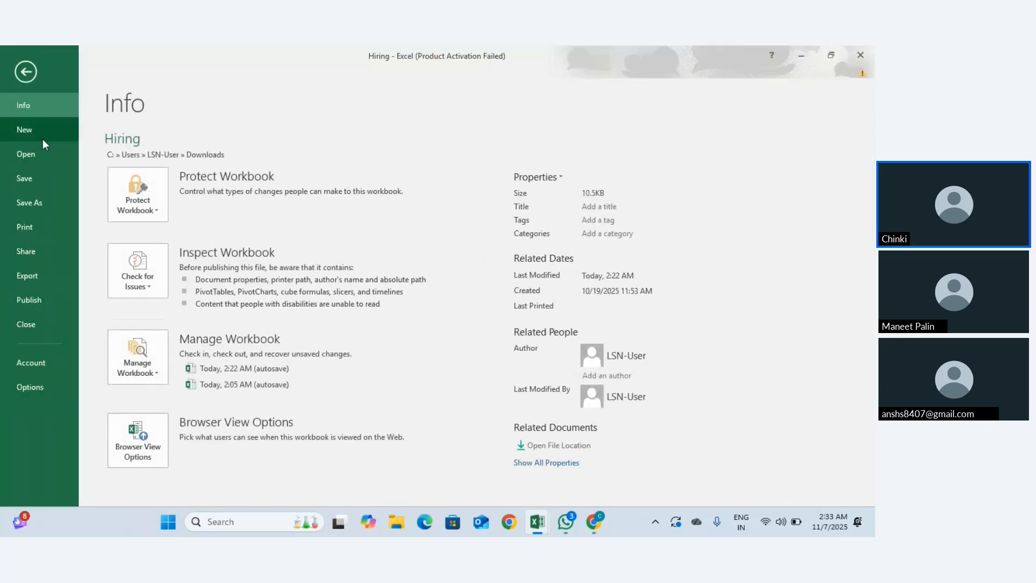
pyautogui.click(37, 153)
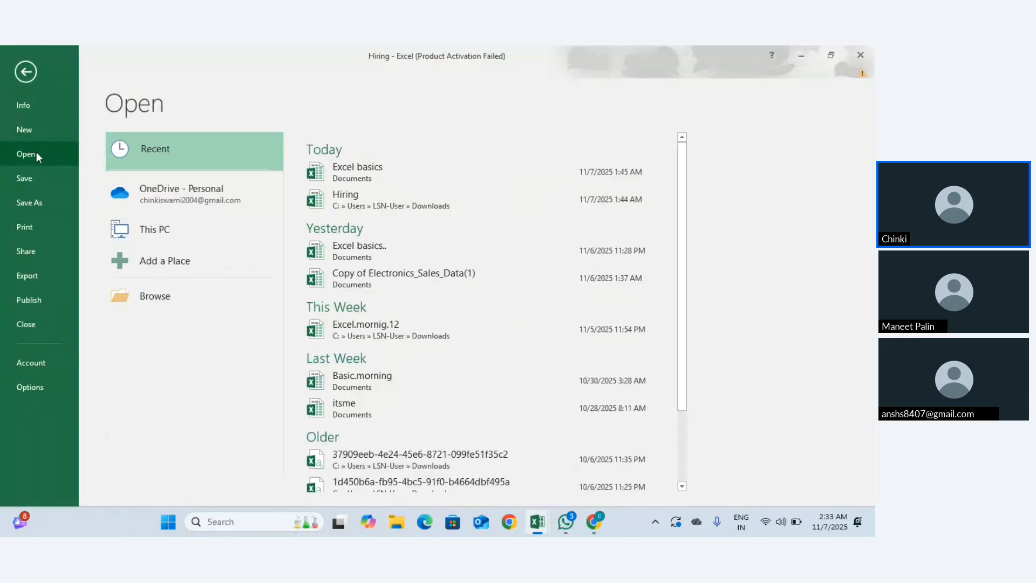
pyautogui.click(345, 273)
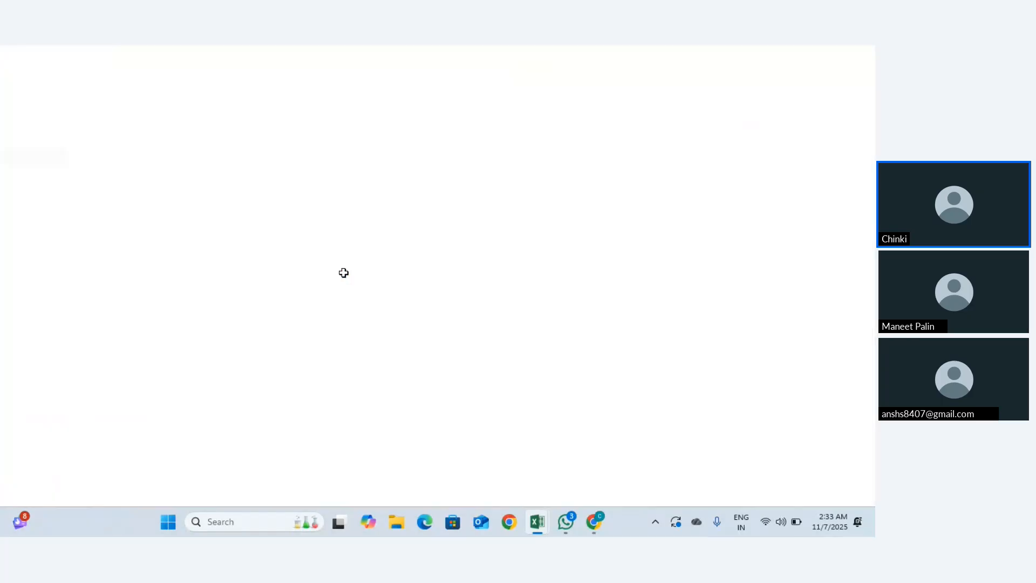
# Step: Select the whole sales table from A1 down to row 5001
pyautogui.scroll(-7, 416, 289)
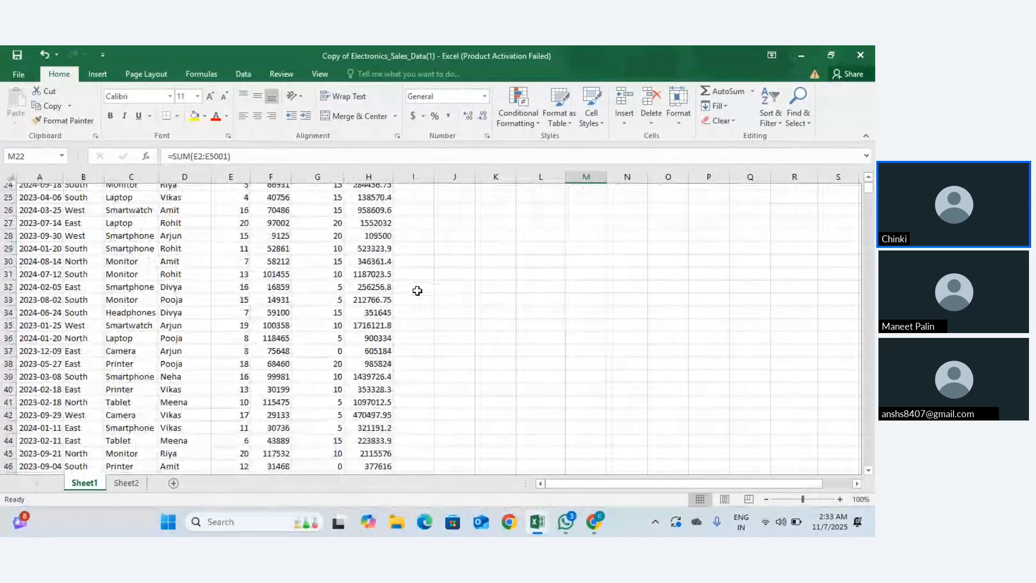
pyautogui.scroll(7, 417, 289)
pyautogui.click(41, 190)
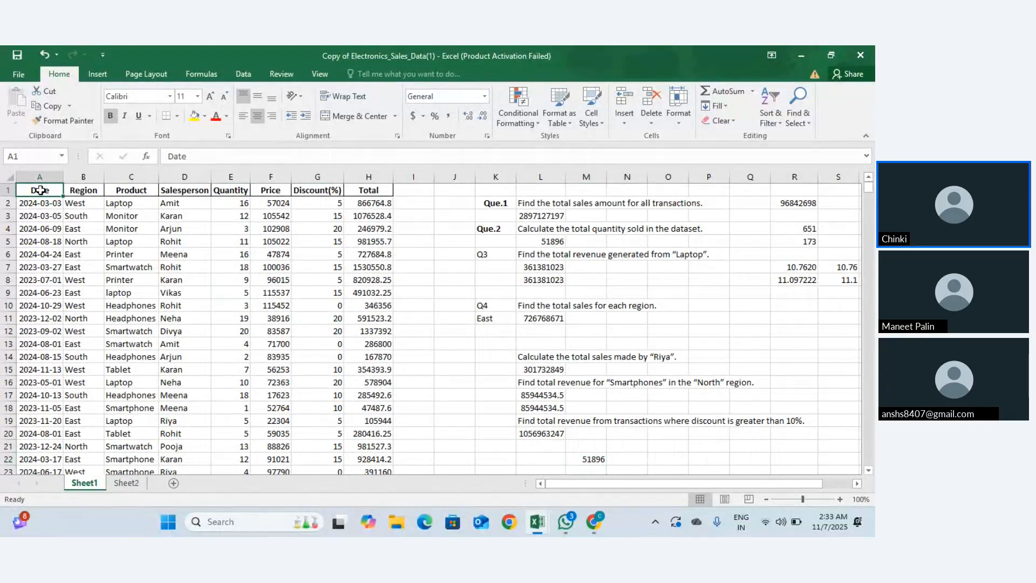
pyautogui.hotkey('ctrl', 'shift', 'Right')
pyautogui.hotkey('ctrl', 'shift', 'Down')
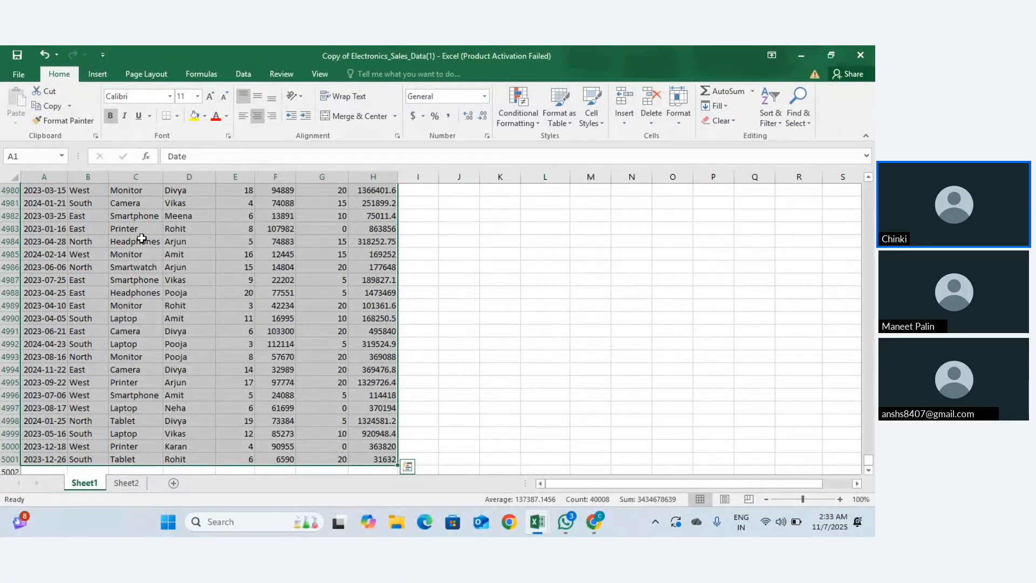
pyautogui.scroll(-1, 142, 237)
pyautogui.scroll(-3, 141, 237)
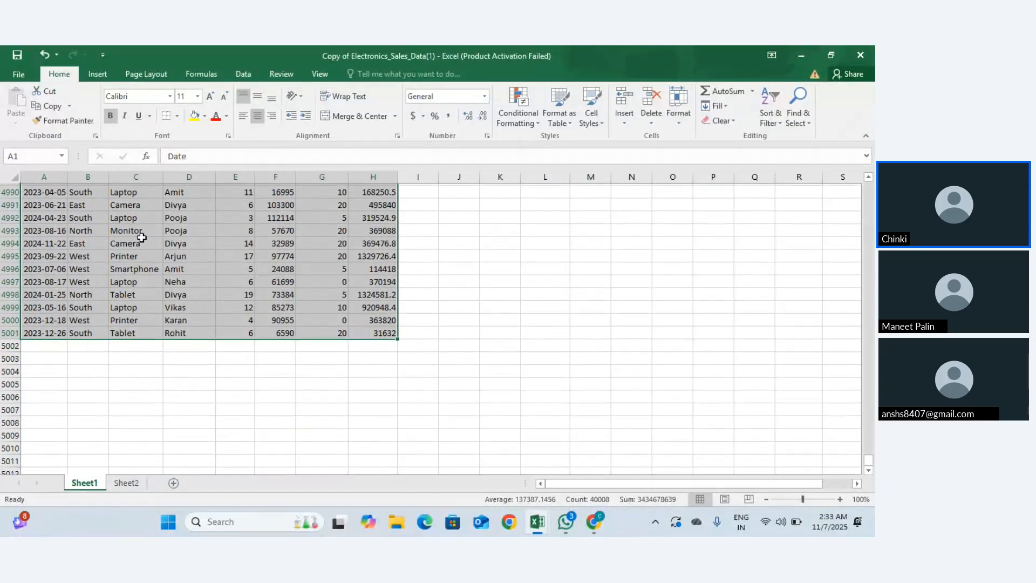
pyautogui.scroll(9, 141, 237)
pyautogui.click(94, 78)
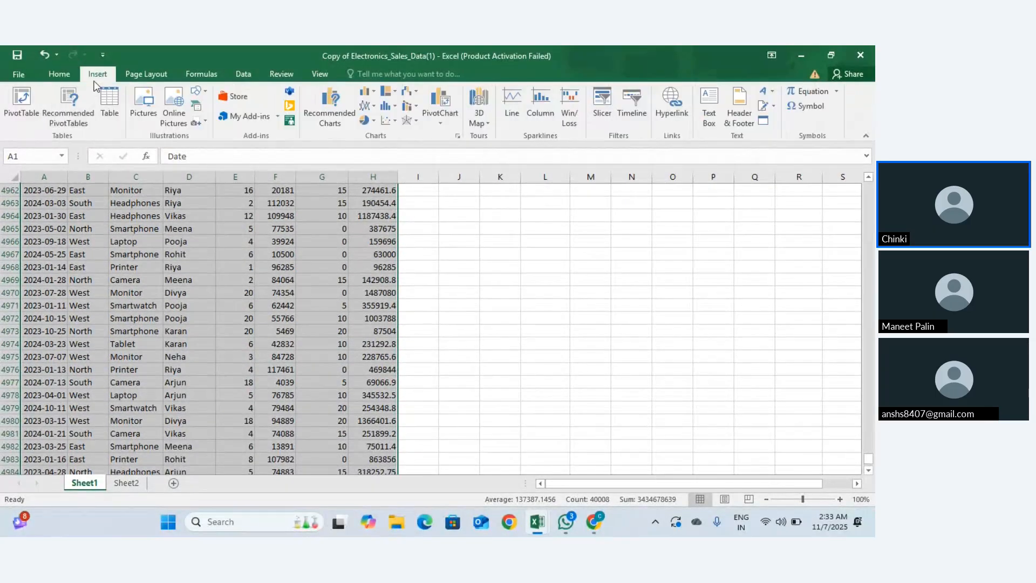
# Step: Insert a PivotTable on a new sheet and put Salesperson in the Rows area
pyautogui.click(28, 116)
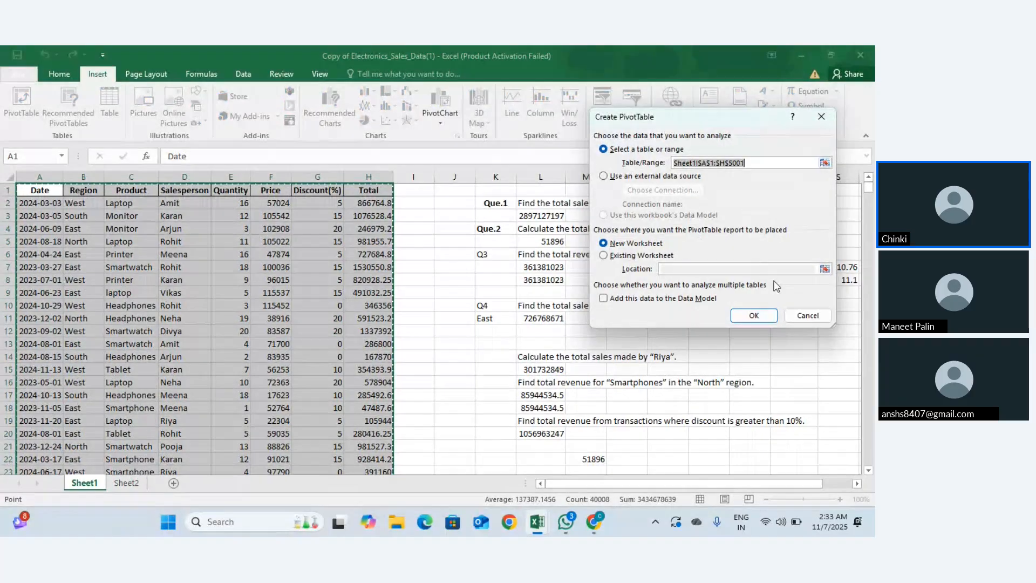
pyautogui.click(754, 315)
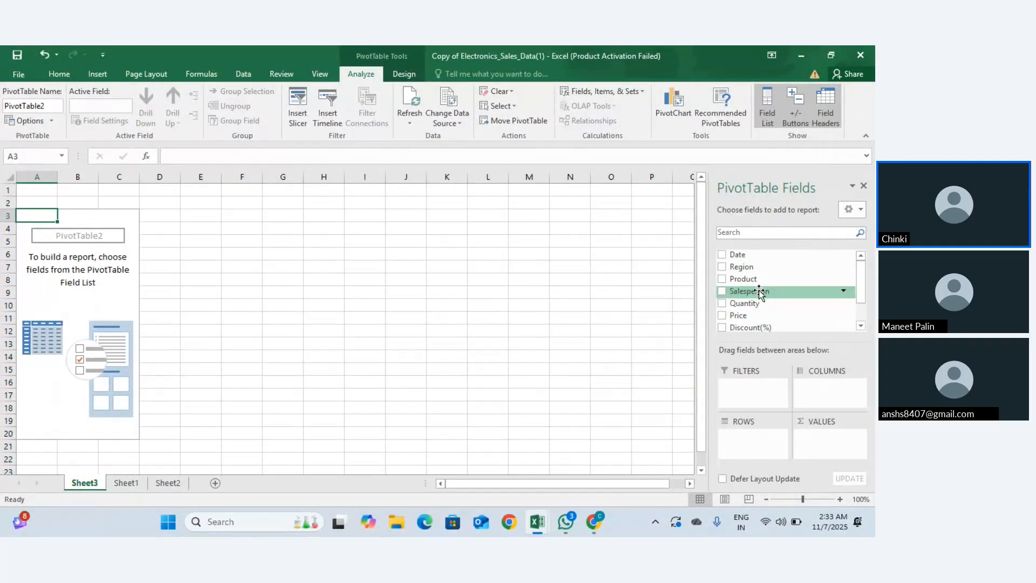
pyautogui.moveTo(759, 292); pyautogui.dragTo(747, 438)
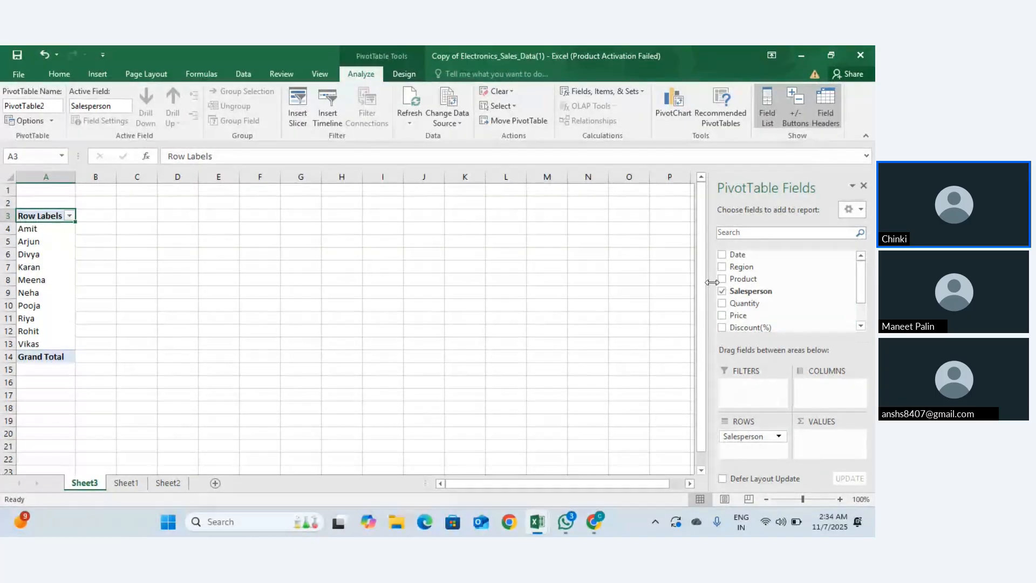
# Step: Add Quantity, Price and Discount(%) to Values as sums per salesperson
pyautogui.moveTo(740, 303); pyautogui.dragTo(815, 437)
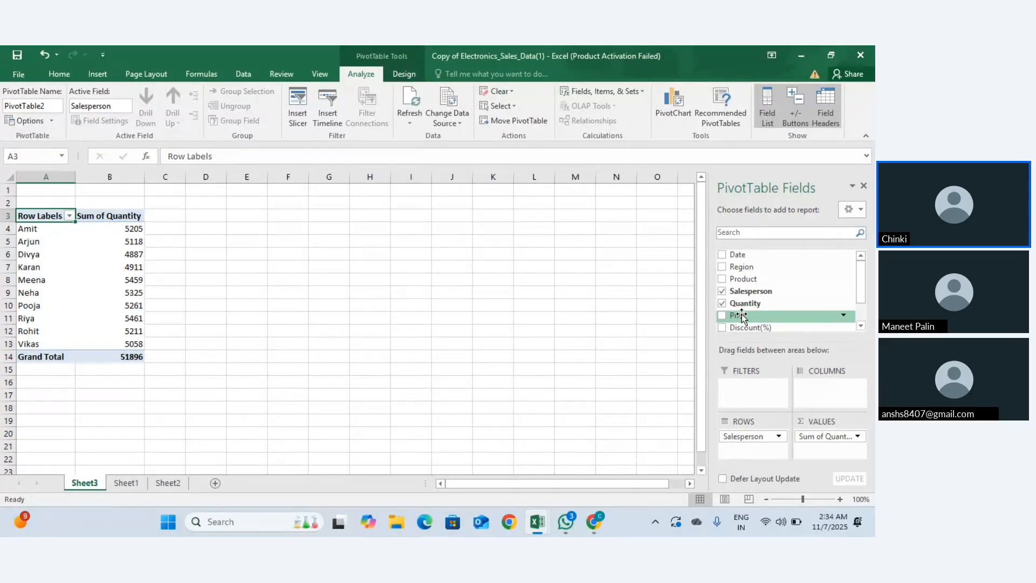
pyautogui.moveTo(742, 317); pyautogui.dragTo(812, 455)
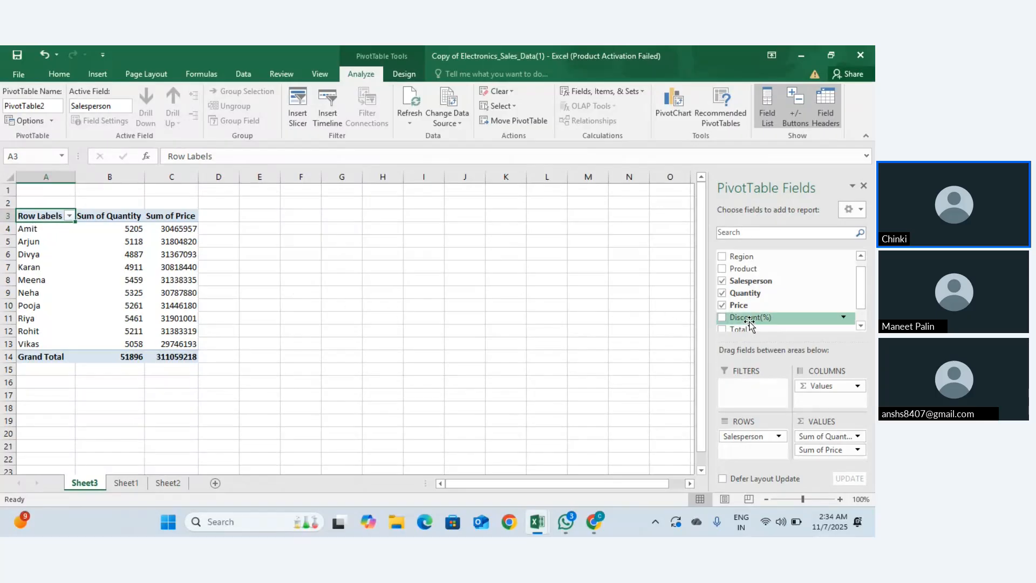
pyautogui.moveTo(749, 318); pyautogui.dragTo(816, 457)
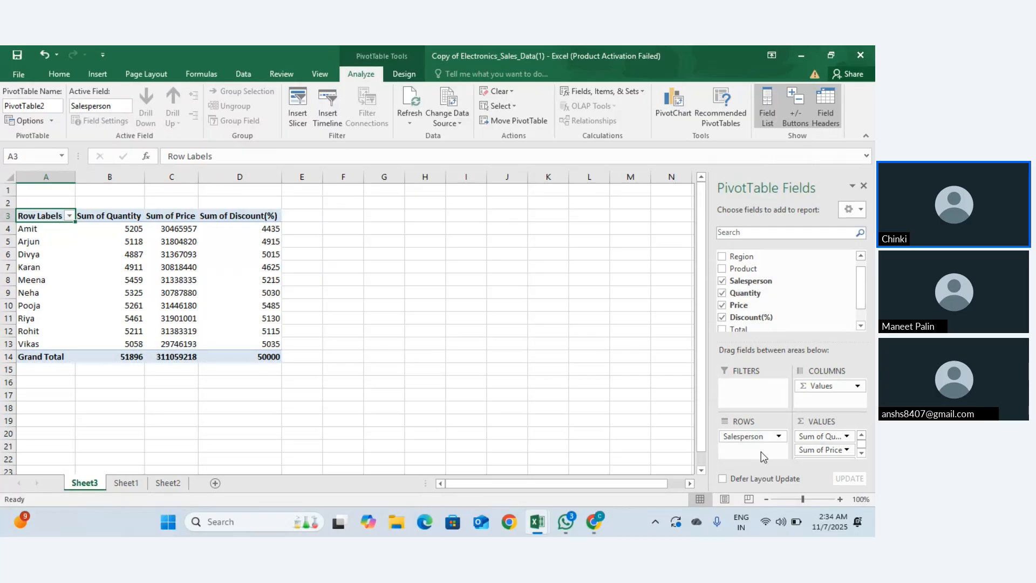
pyautogui.click(46, 174)
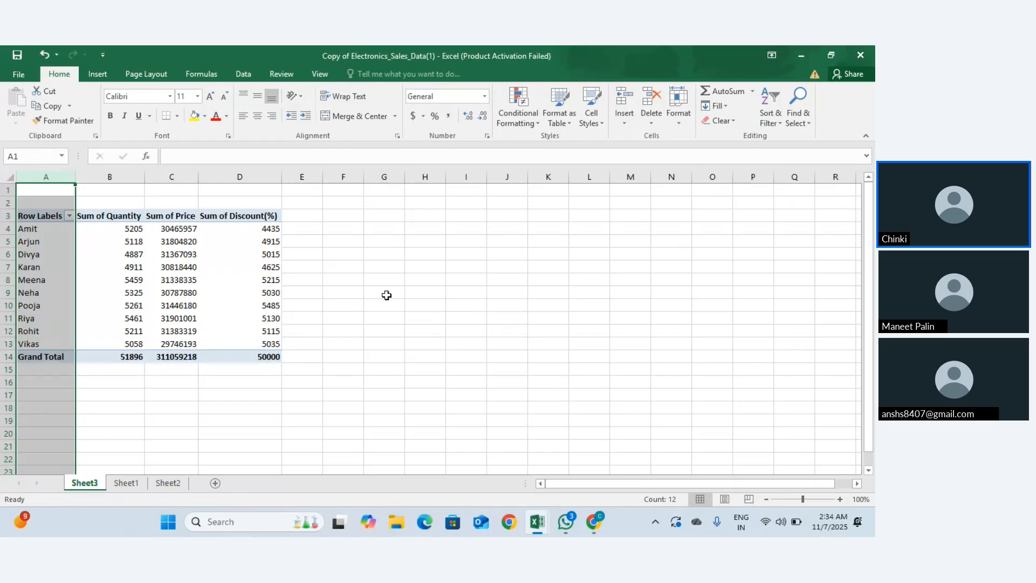
pyautogui.click(33, 228)
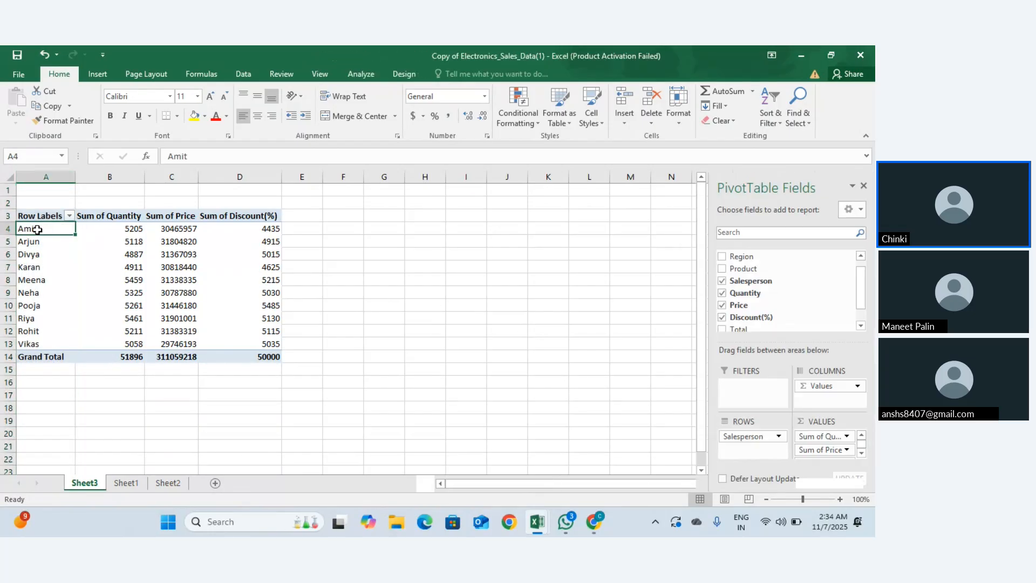
pyautogui.click(411, 76)
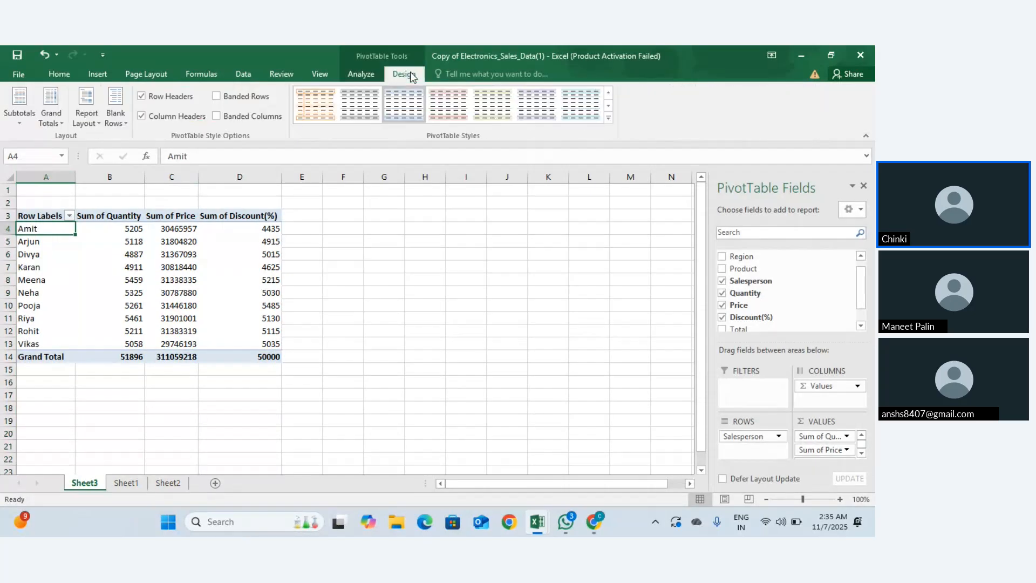
pyautogui.click(374, 72)
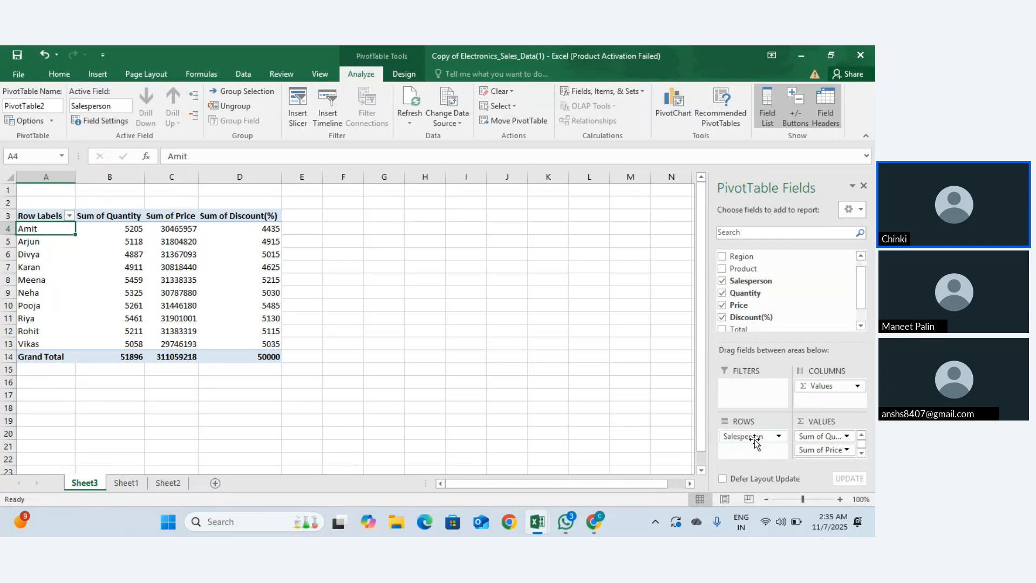
pyautogui.moveTo(754, 439); pyautogui.dragTo(749, 389)
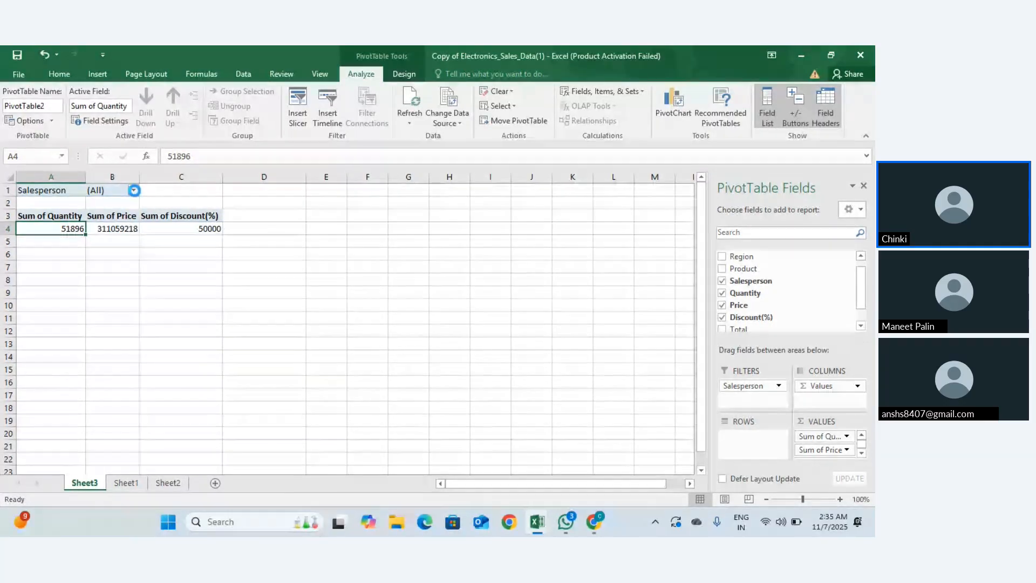
pyautogui.click(134, 191)
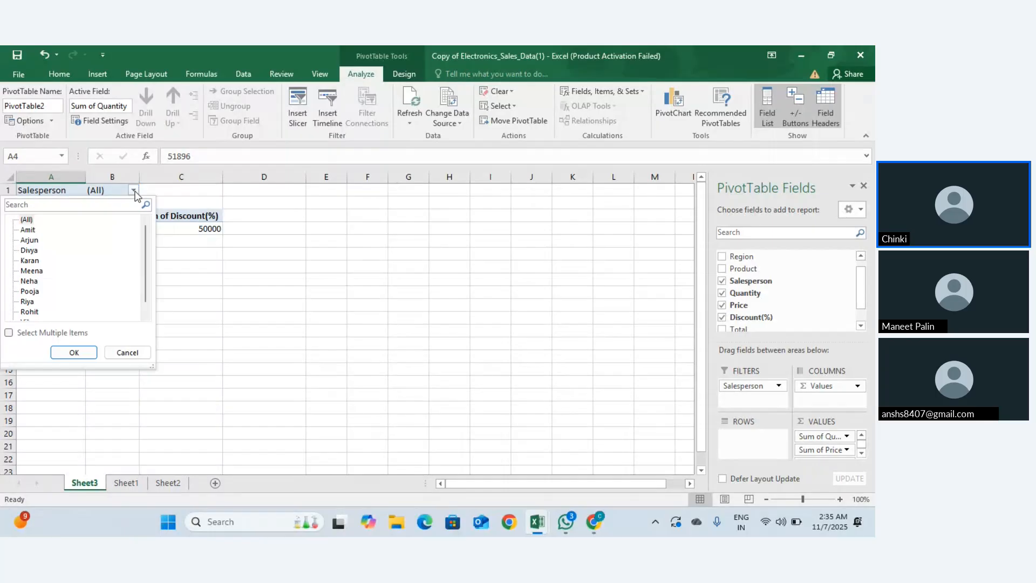
pyautogui.click(29, 252)
pyautogui.click(129, 191)
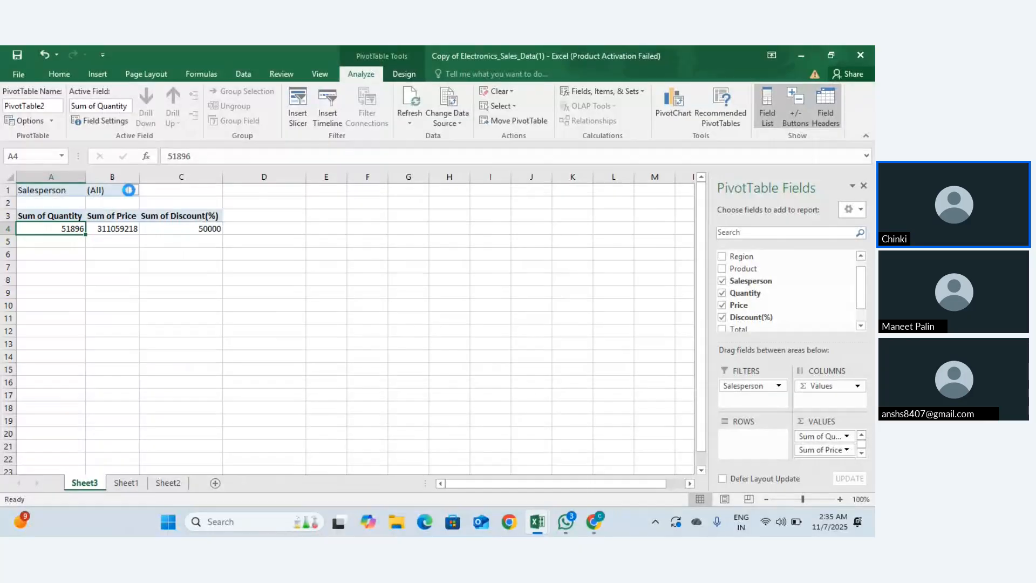
pyautogui.moveTo(749, 379); pyautogui.dragTo(756, 451)
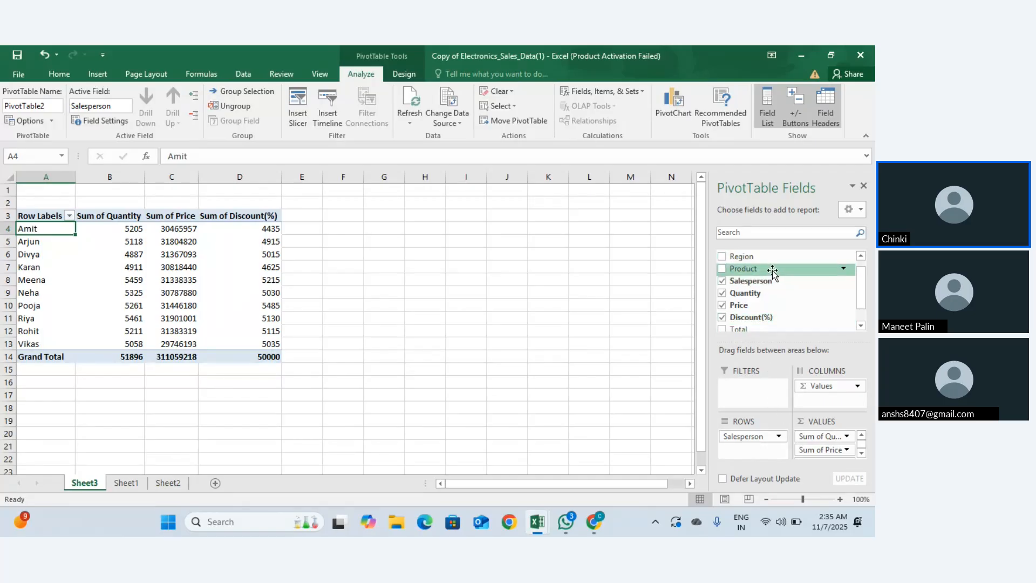
# Step: Add Product as a report filter and inspect Amit's quantity, price and discount totals
pyautogui.moveTo(772, 270); pyautogui.dragTo(750, 395)
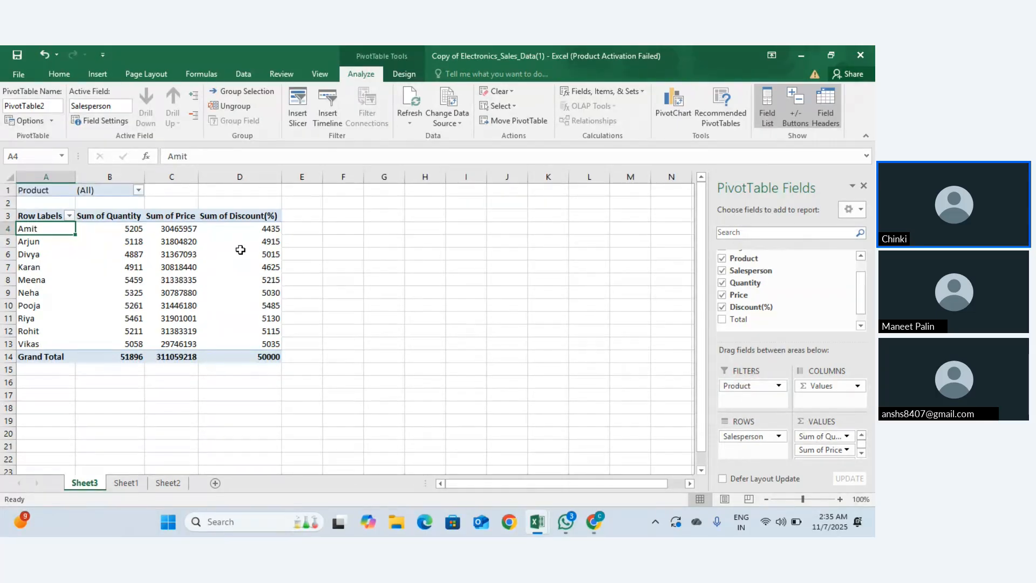
pyautogui.click(139, 190)
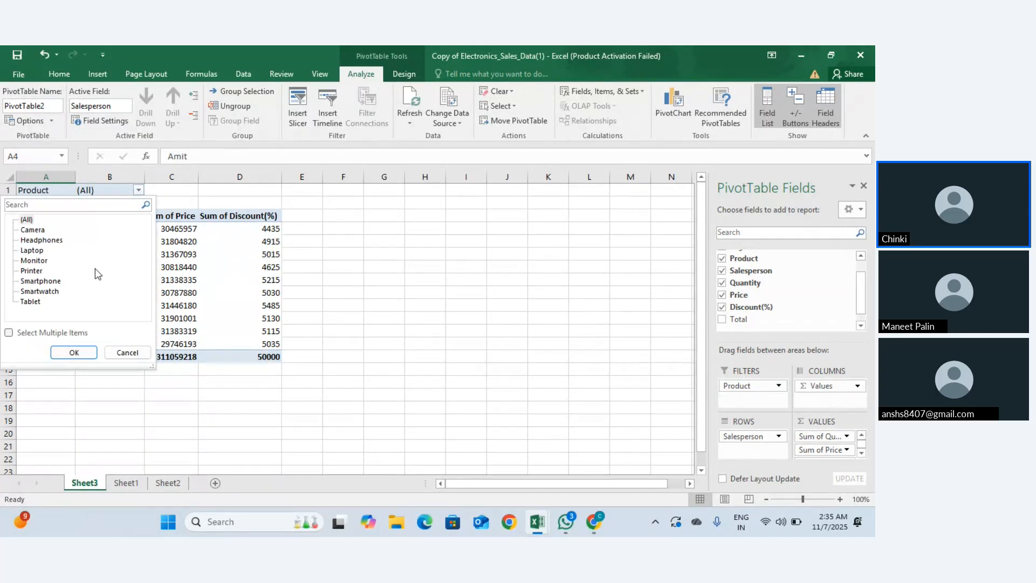
pyautogui.click(9, 333)
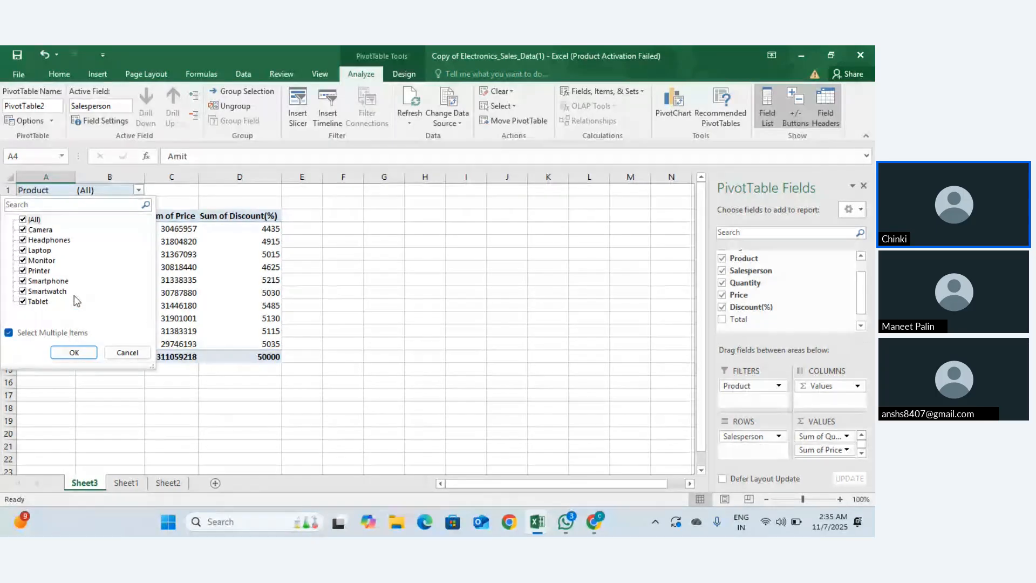
pyautogui.click(188, 204)
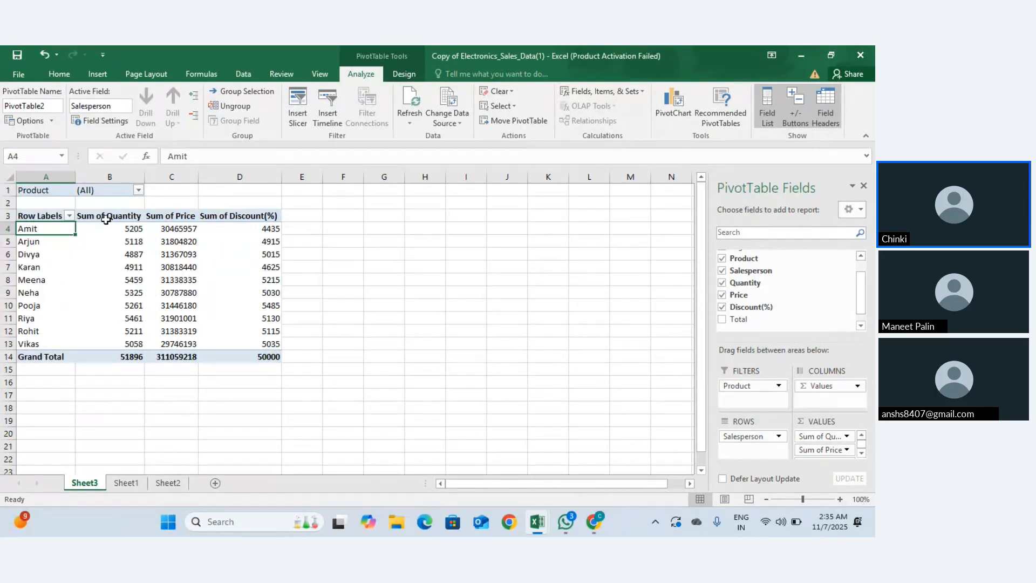
pyautogui.click(129, 226)
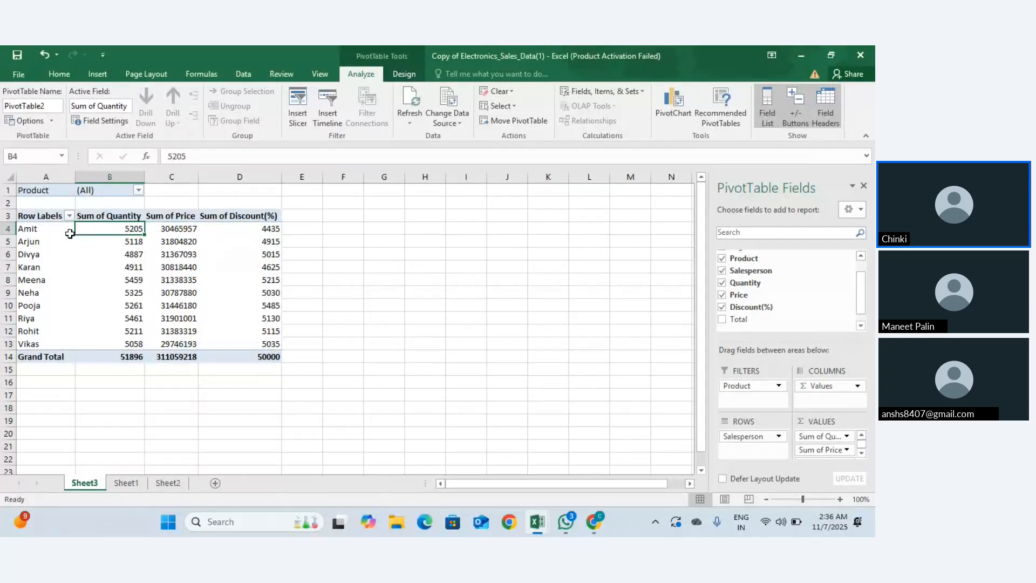
pyautogui.click(29, 230)
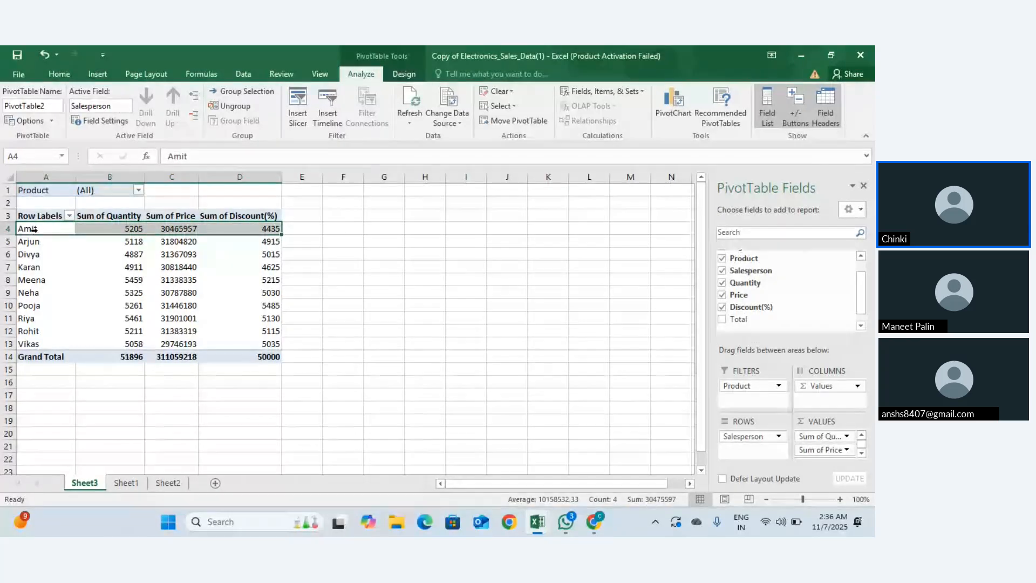
pyautogui.click(105, 226)
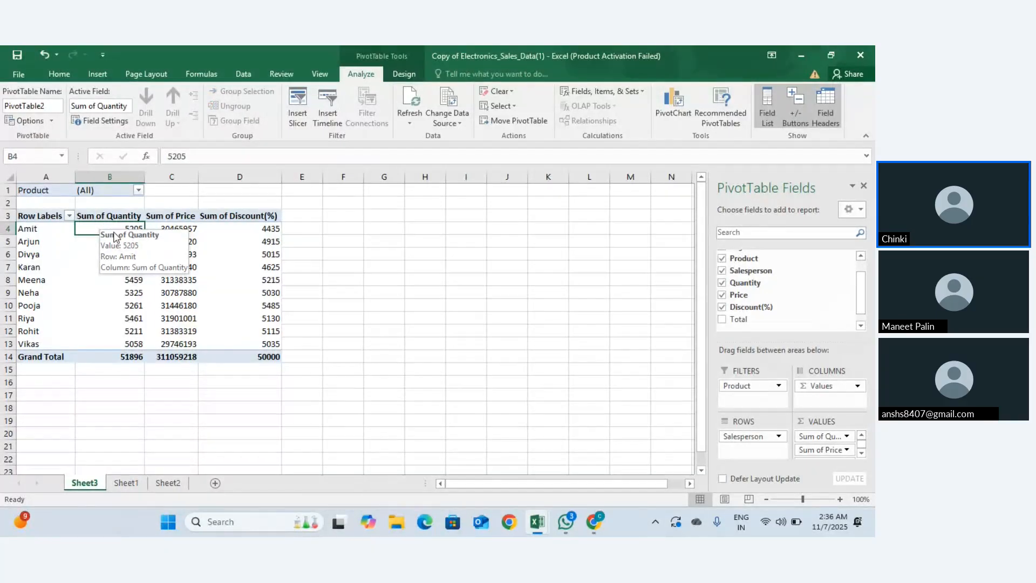
pyautogui.click(189, 226)
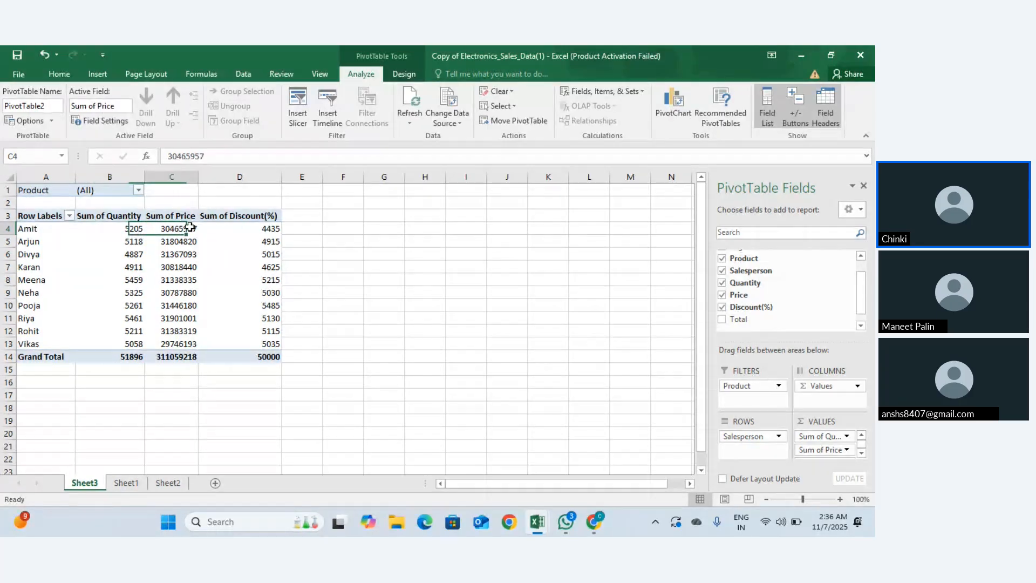
pyautogui.press('Right')
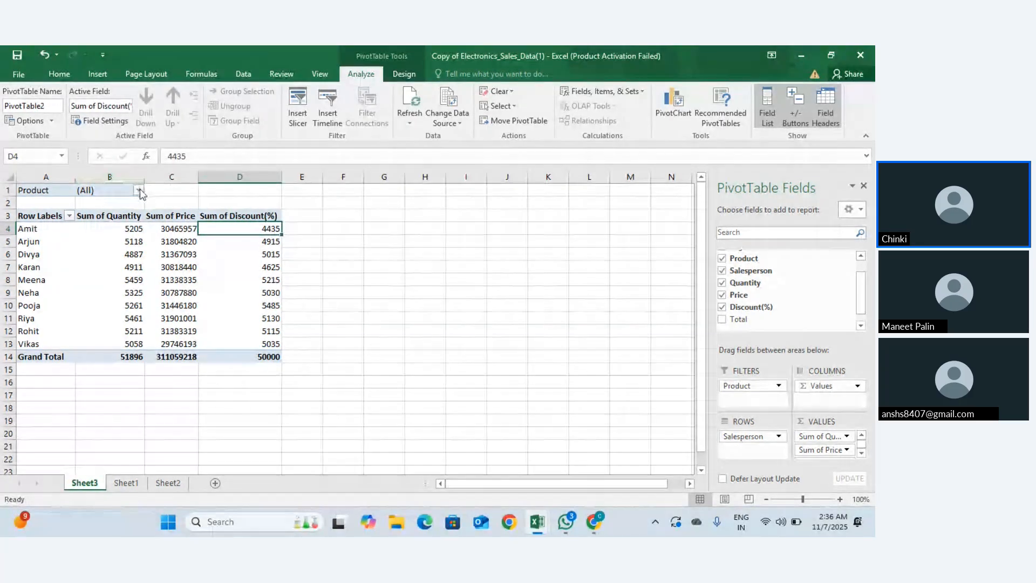
# Step: Filter the Product field to show only Headphones
pyautogui.click(139, 190)
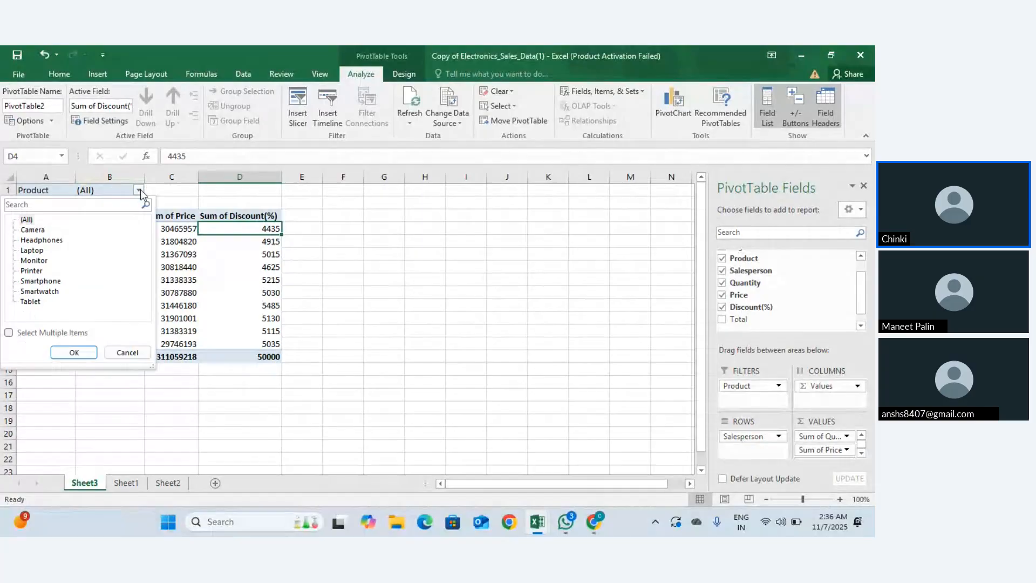
pyautogui.click(9, 332)
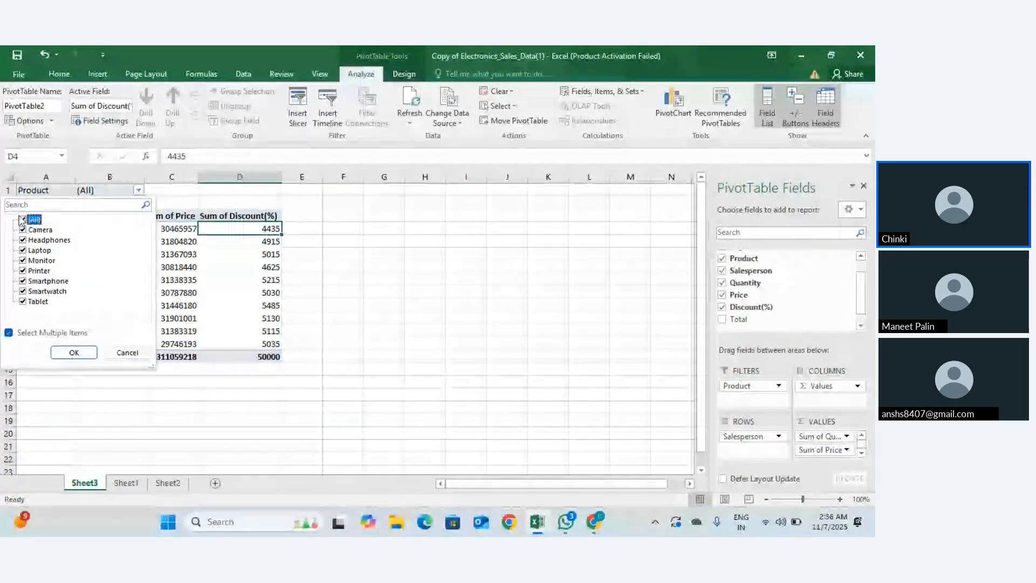
pyautogui.click(23, 219)
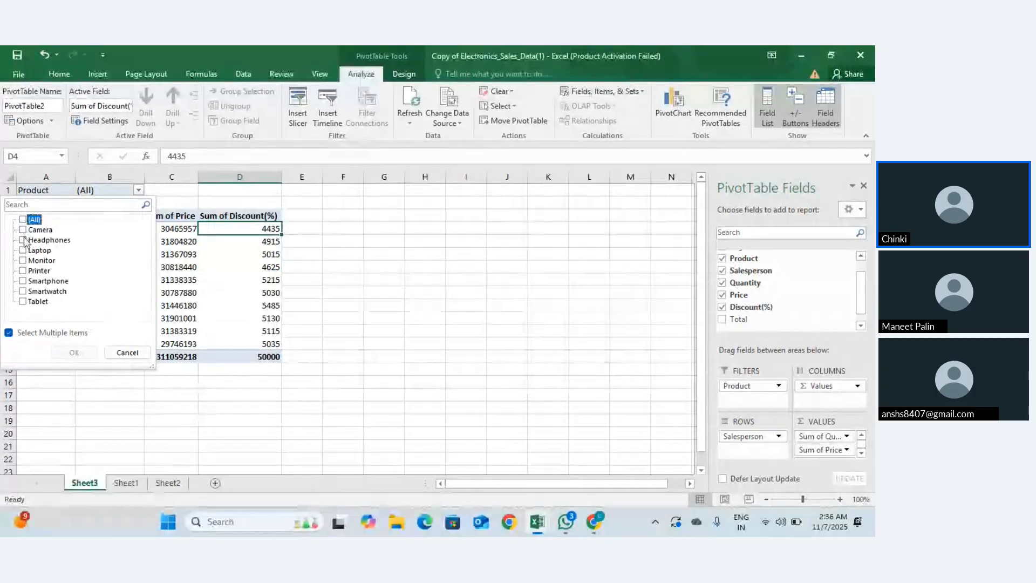
pyautogui.click(22, 239)
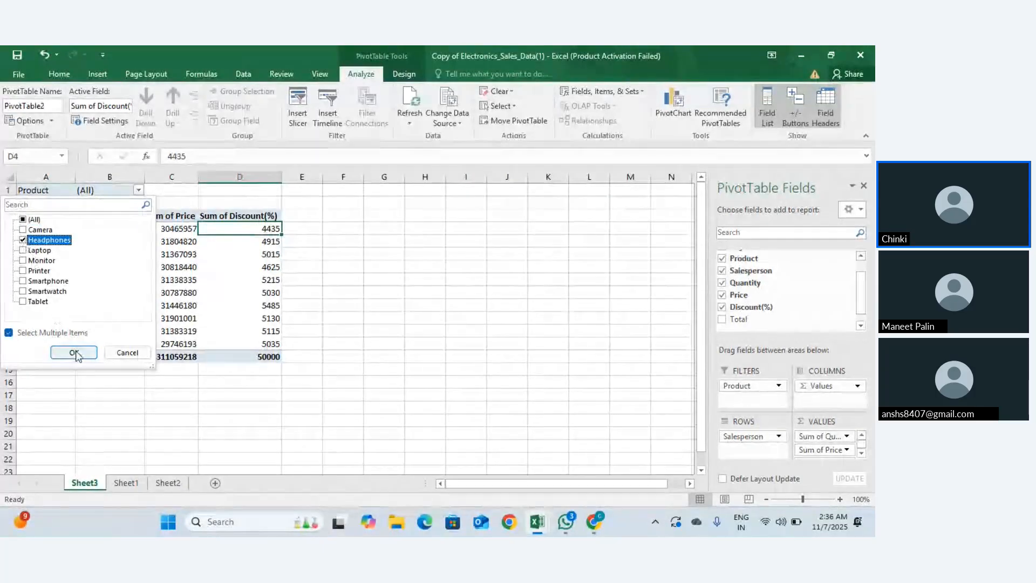
pyautogui.click(76, 353)
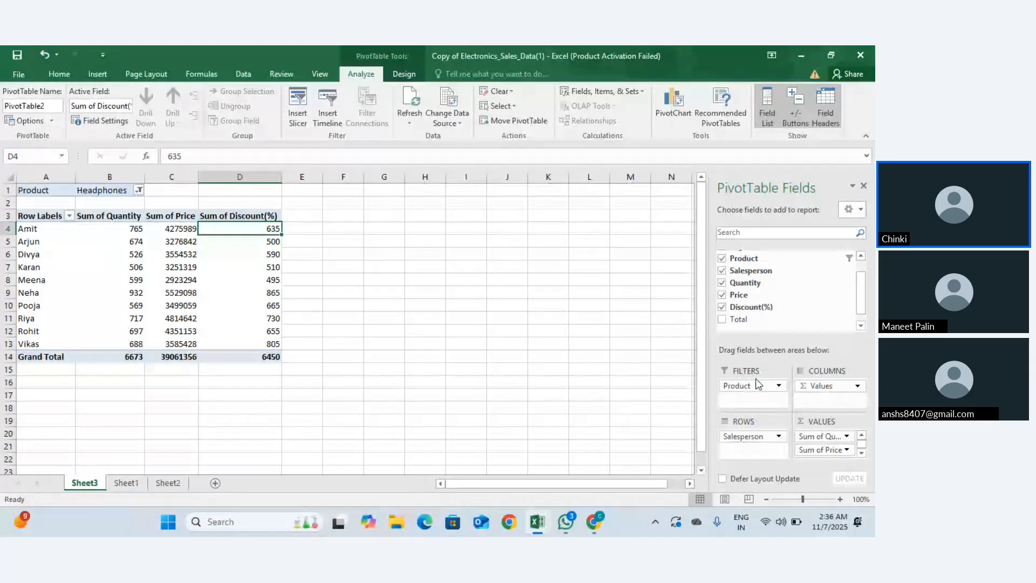
pyautogui.moveTo(754, 383); pyautogui.dragTo(751, 451)
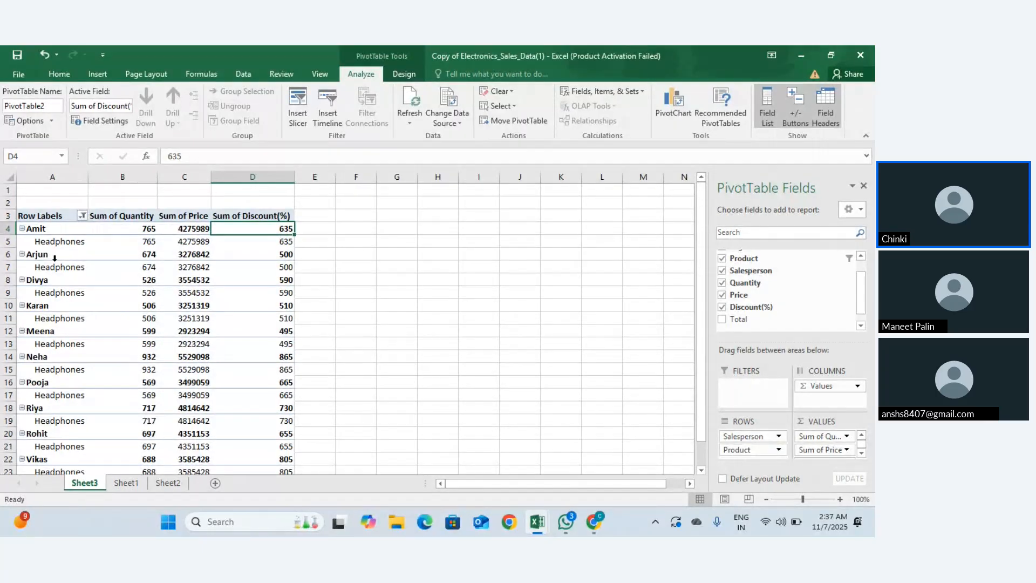
pyautogui.scroll(-1, 105, 412)
pyautogui.scroll(2, 105, 413)
pyautogui.scroll(-7, 162, 394)
pyautogui.scroll(7, 162, 394)
pyautogui.click(81, 215)
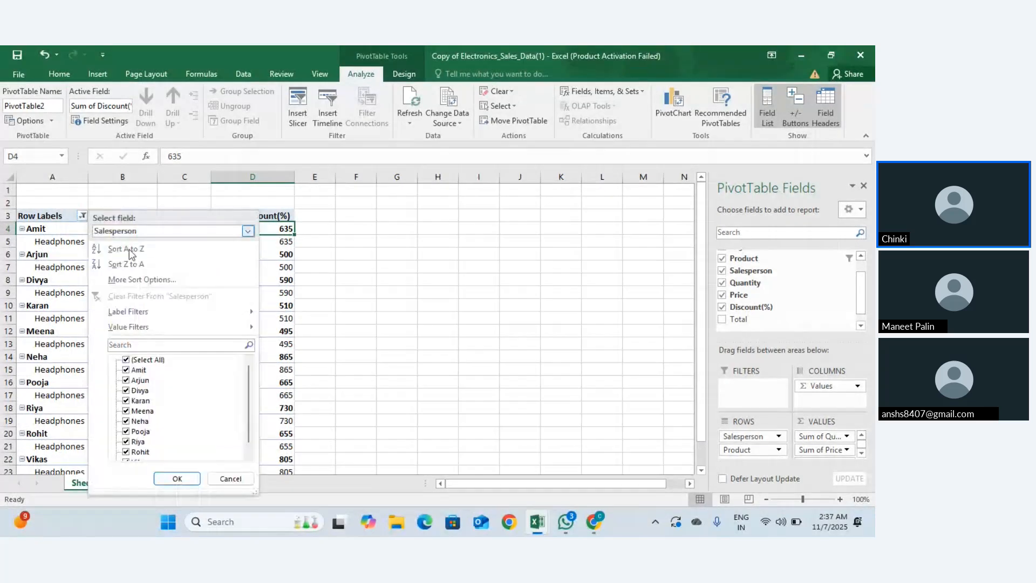
pyautogui.click(82, 239)
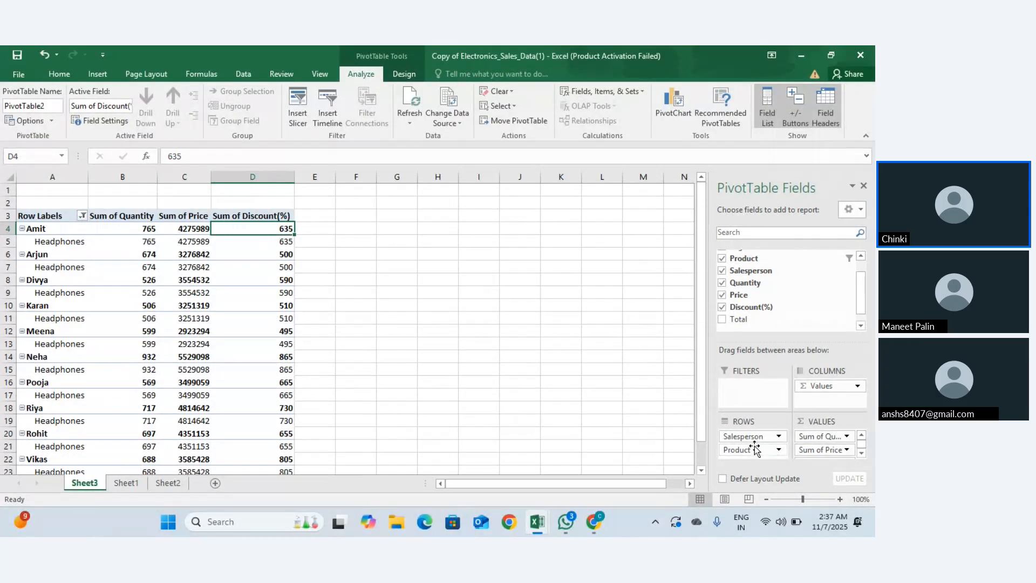
pyautogui.scroll(-5, 376, 319)
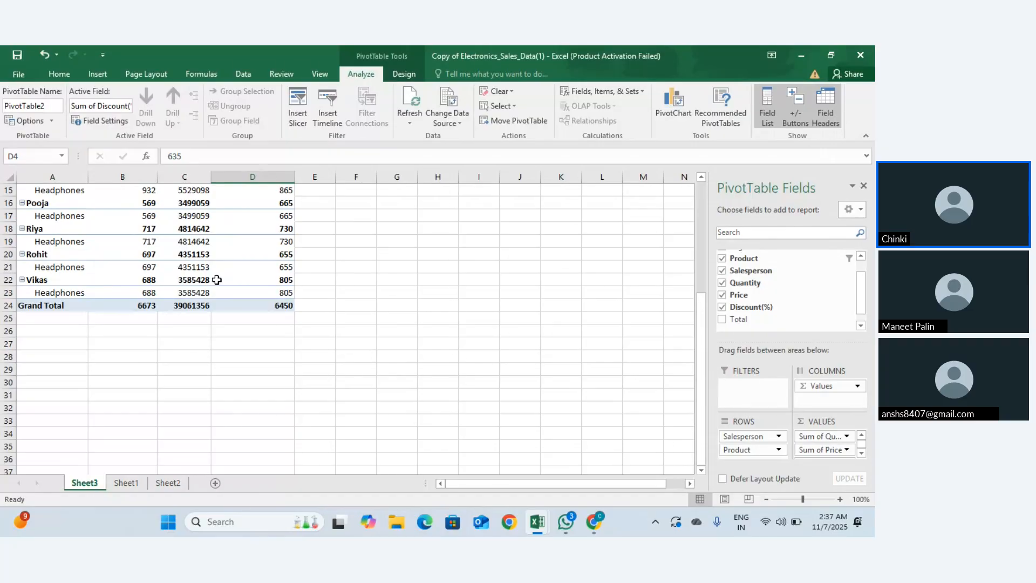
pyautogui.scroll(5, 315, 278)
pyautogui.moveTo(740, 444); pyautogui.dragTo(745, 387)
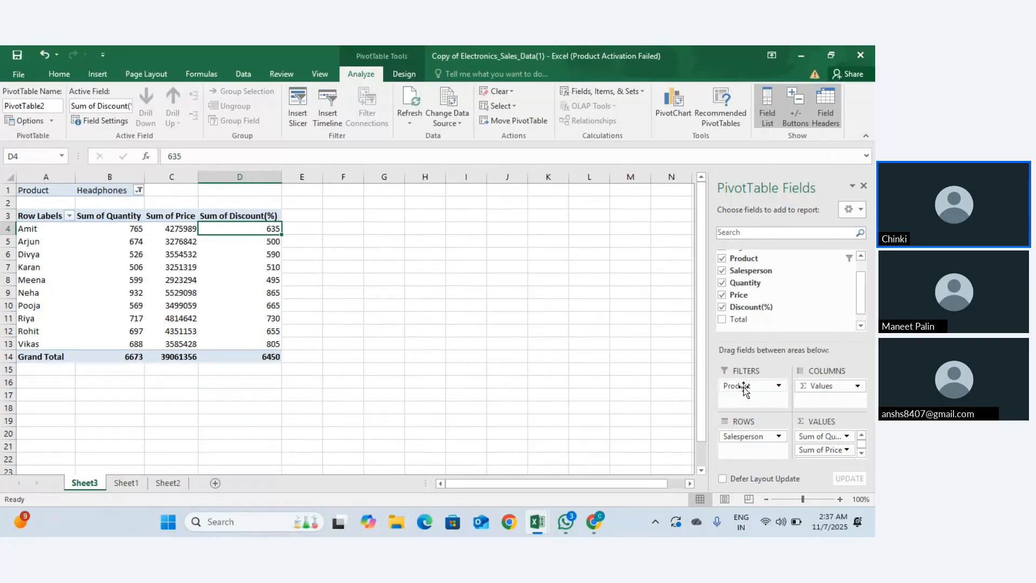
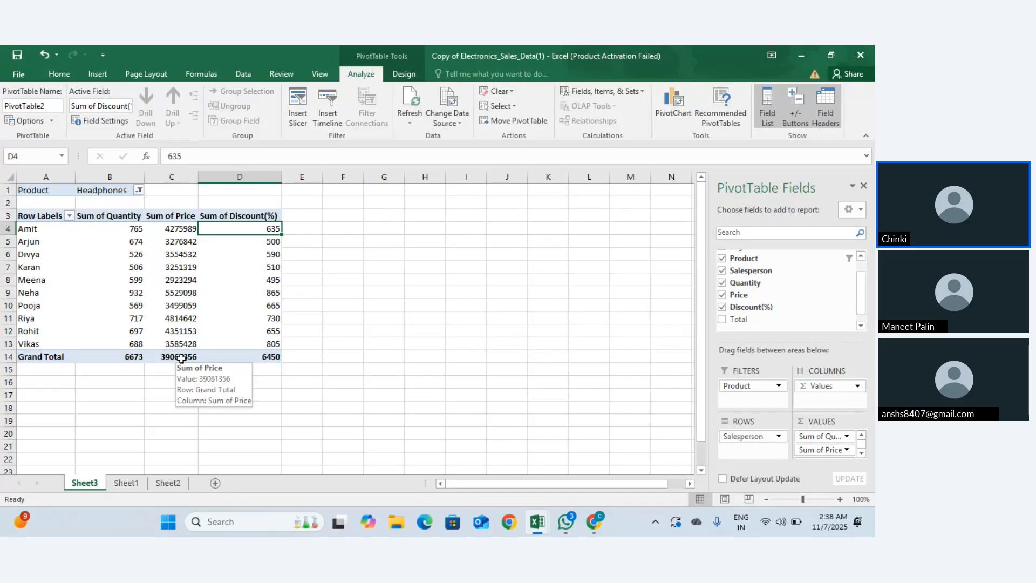
# Step: Review the Headphones pivot's price total and salesperson rows, cancel a stray edit, then view Sheet1
pyautogui.click(181, 358)
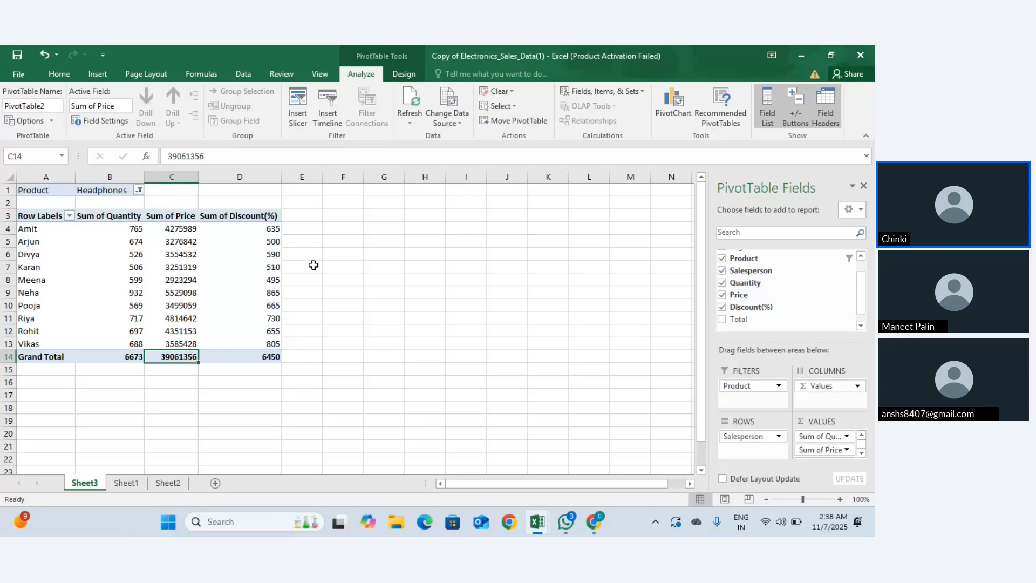
pyautogui.moveTo(20, 228); pyautogui.dragTo(20, 331)
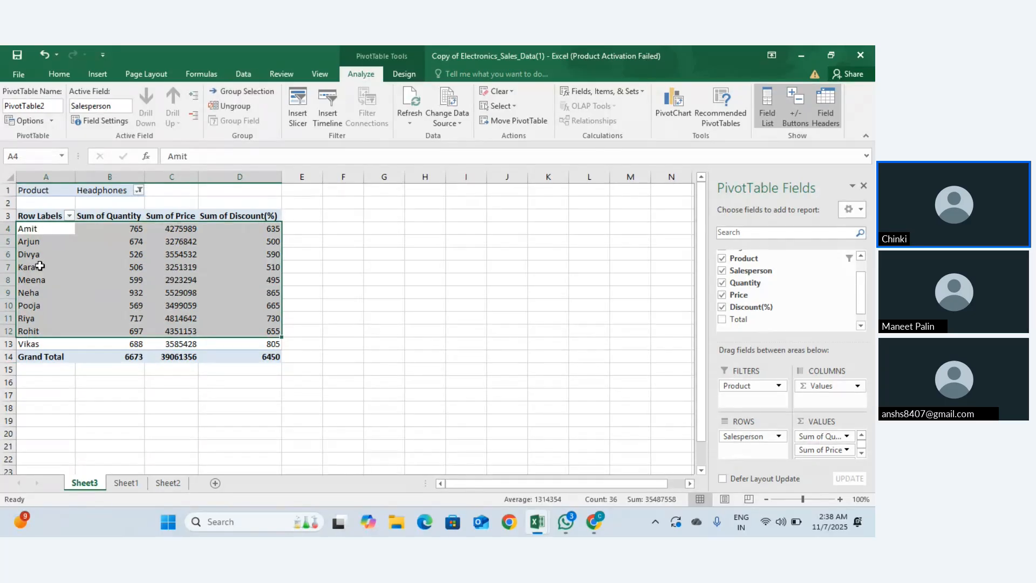
pyautogui.write('`')
pyautogui.press('Escape')
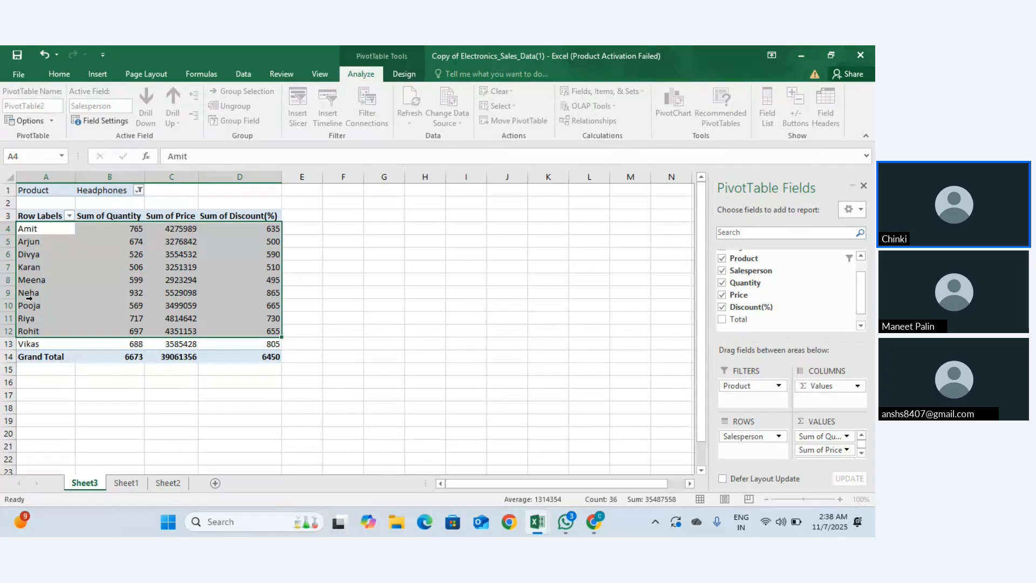
pyautogui.click(23, 243)
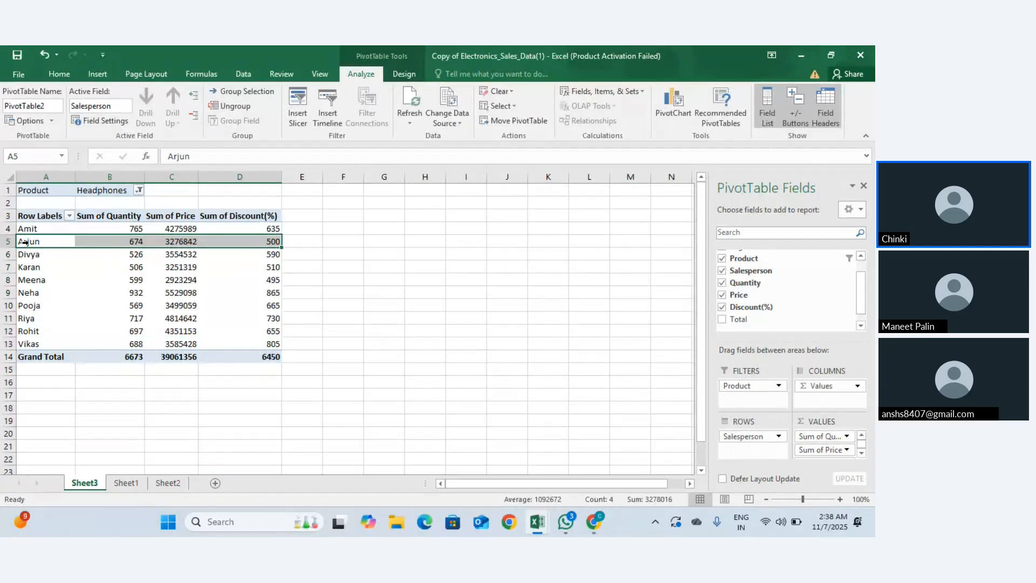
pyautogui.click(136, 487)
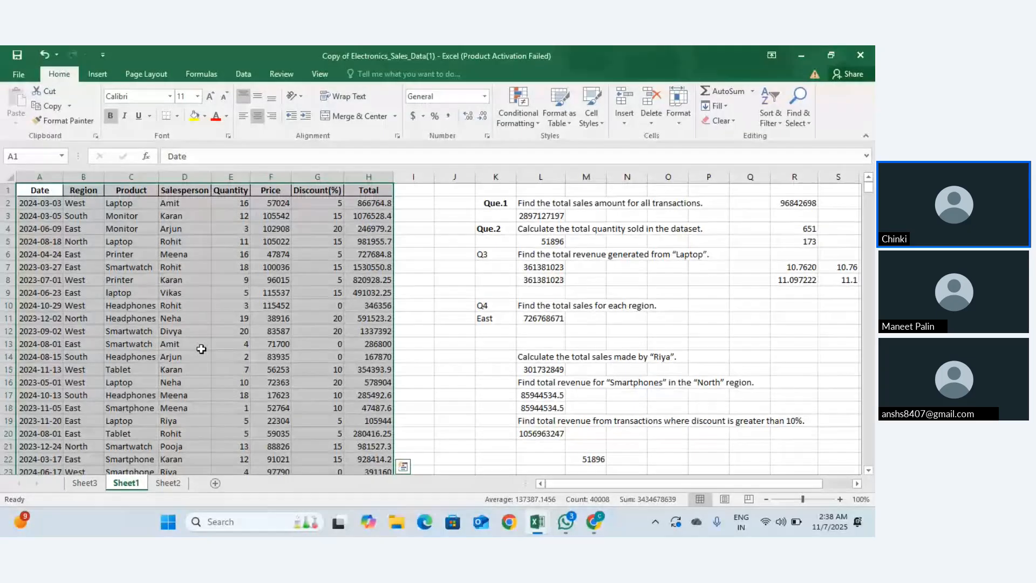
# Step: Back on Sheet3, check Divya's and Amit's pivot values and browse the ribbon tabs to Insert
pyautogui.click(86, 483)
pyautogui.click(101, 254)
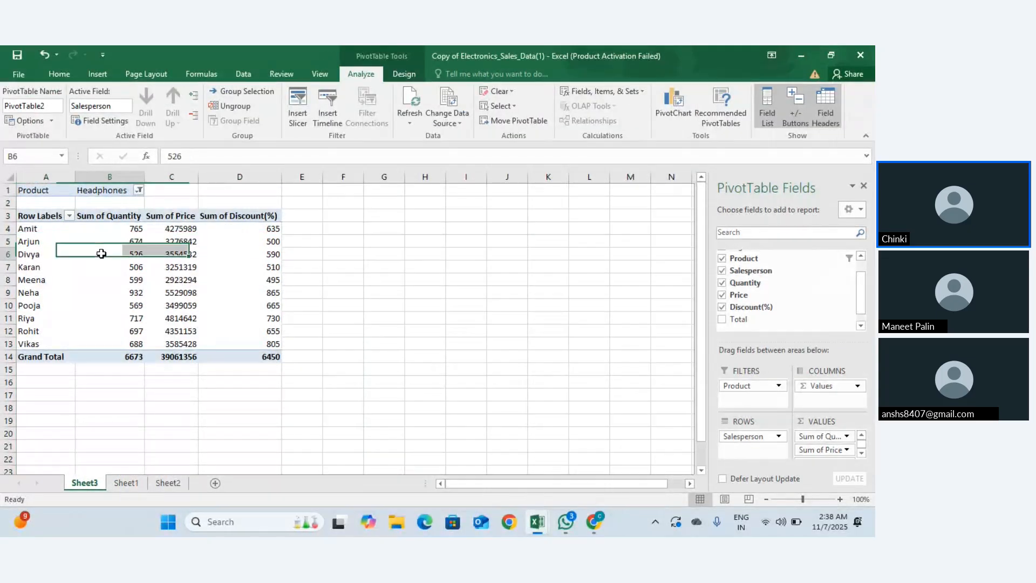
pyautogui.click(271, 225)
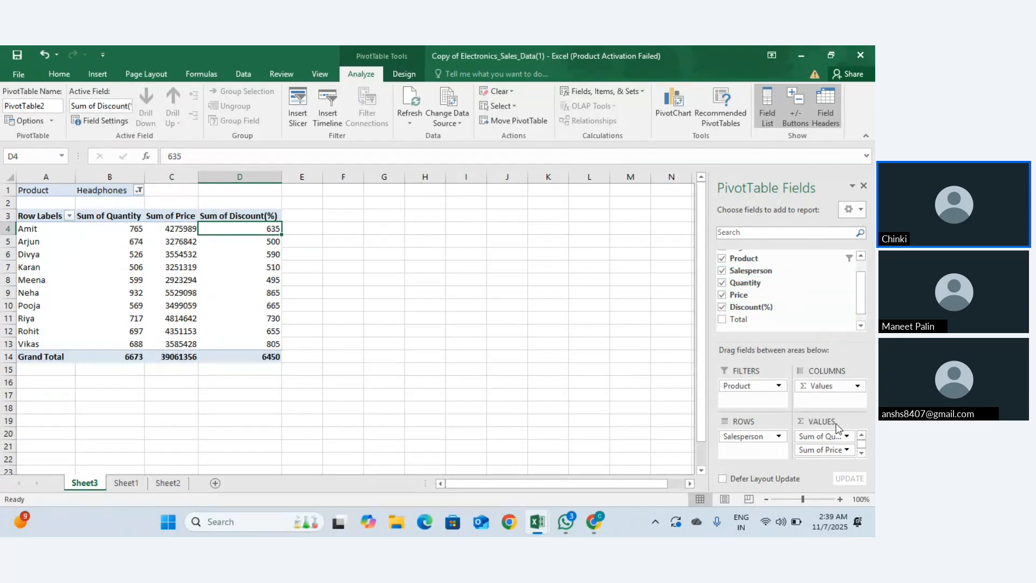
pyautogui.moveTo(860, 300); pyautogui.dragTo(860, 250)
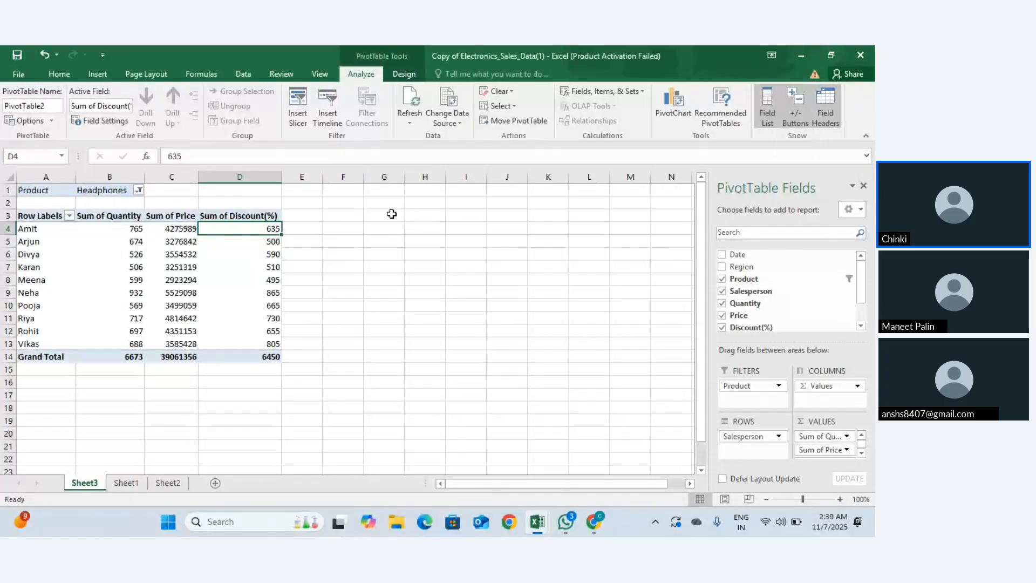
pyautogui.click(249, 69)
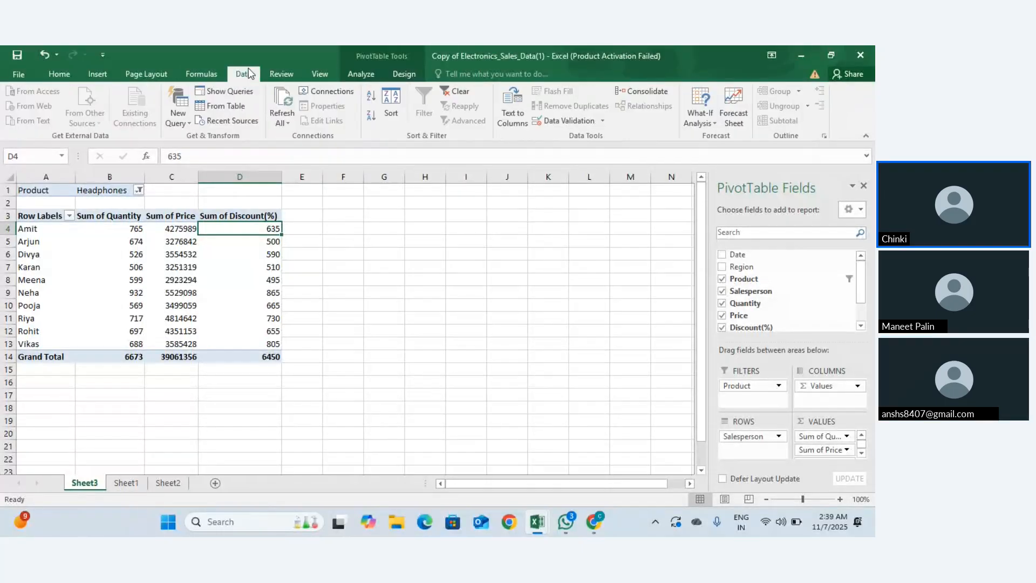
pyautogui.click(203, 71)
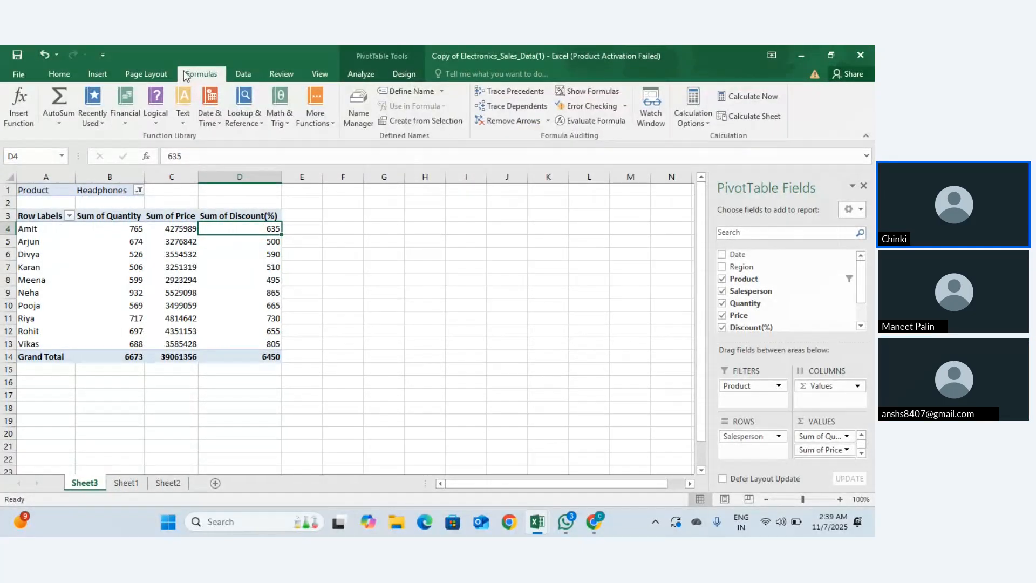
pyautogui.click(154, 76)
pyautogui.click(95, 71)
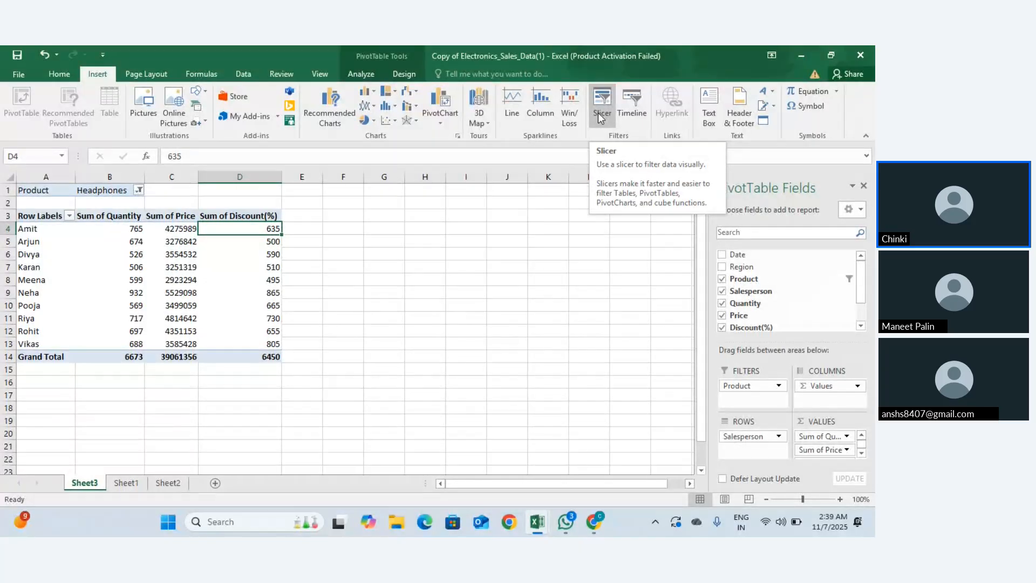
# Step: Look over Sheet1's data and Existing Connections, then return to Sheet3 and open Insert Slicers
pyautogui.click(120, 484)
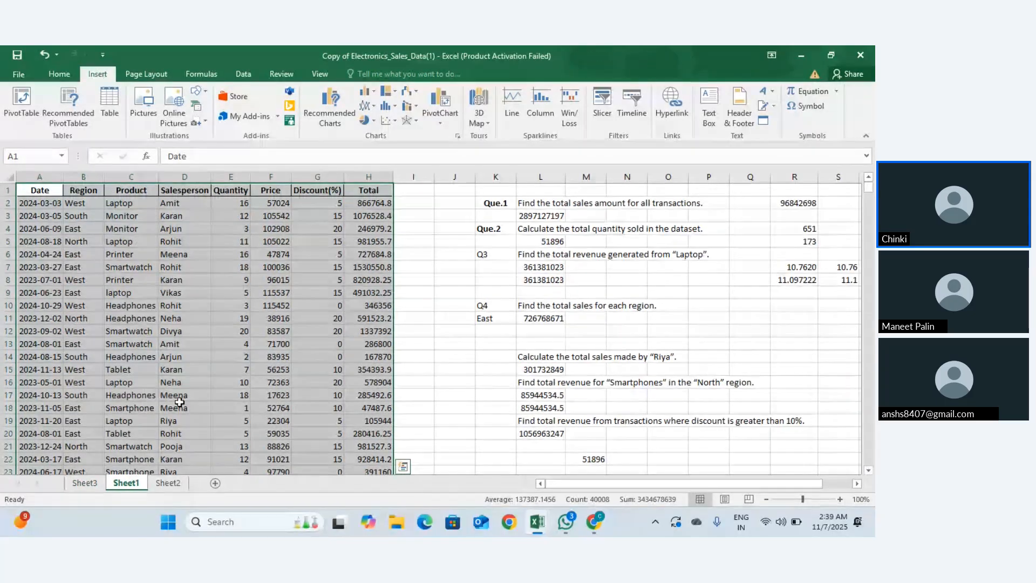
pyautogui.click(185, 371)
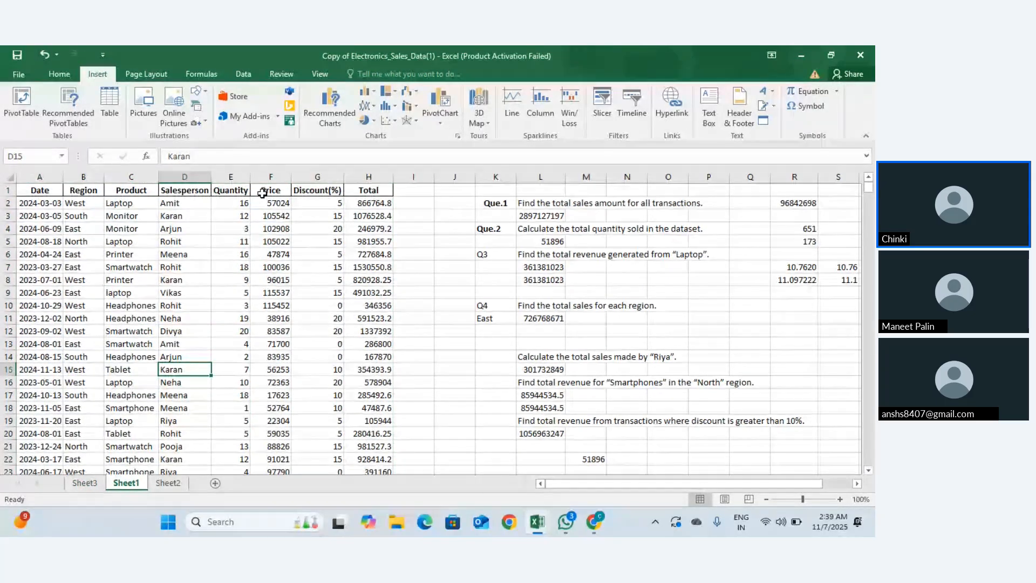
pyautogui.click(610, 113)
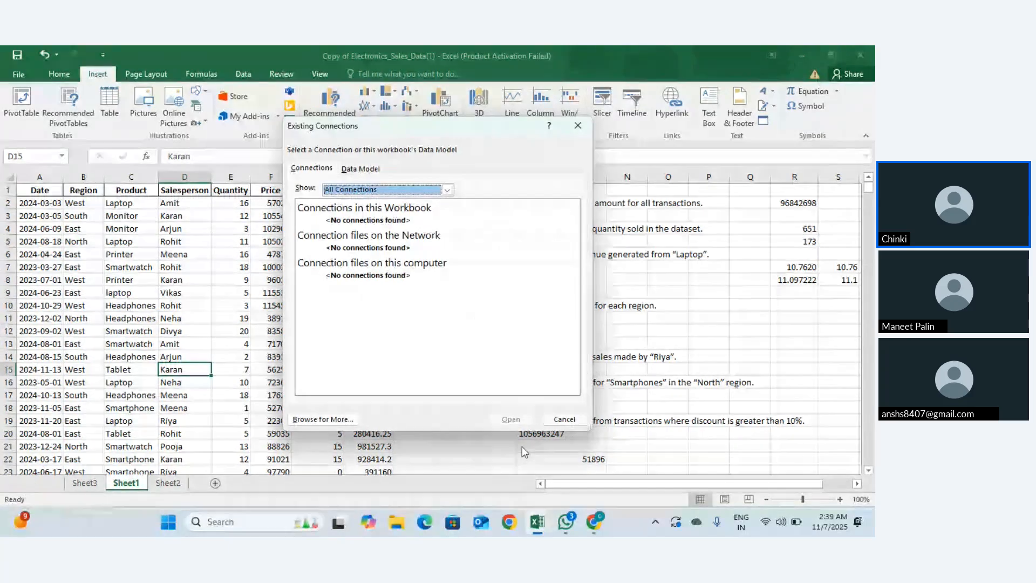
pyautogui.click(570, 420)
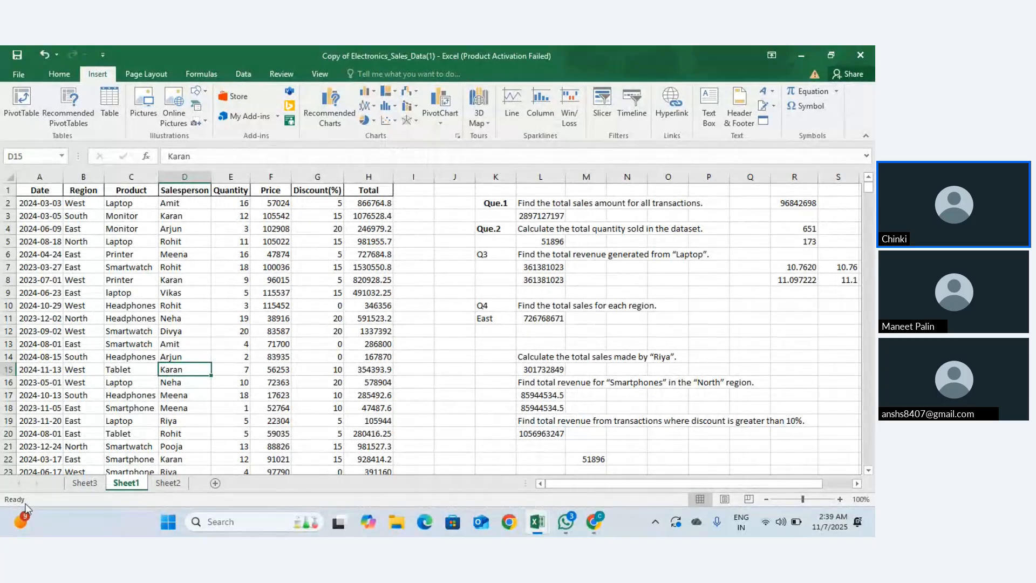
pyautogui.click(86, 488)
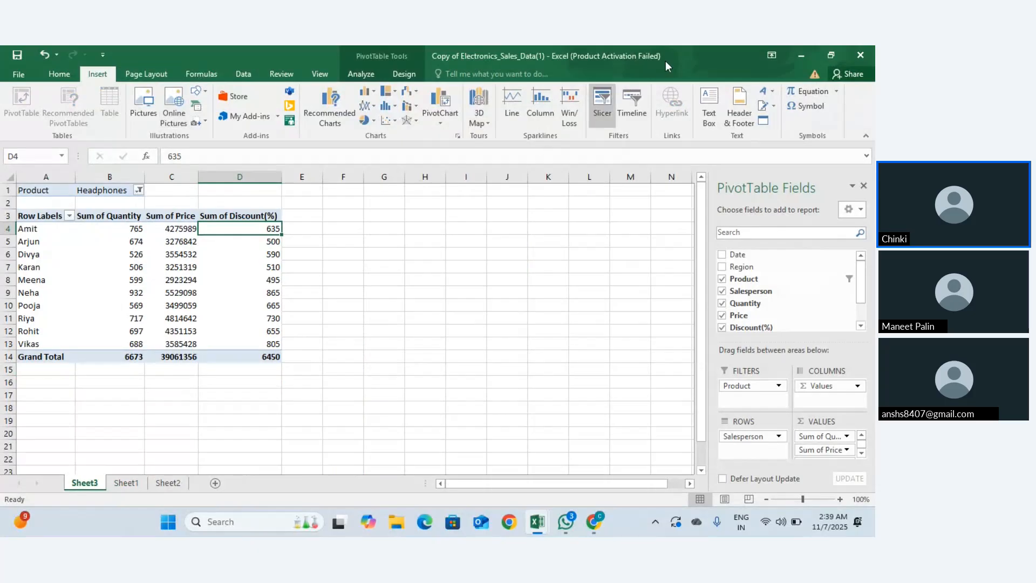
pyautogui.click(601, 114)
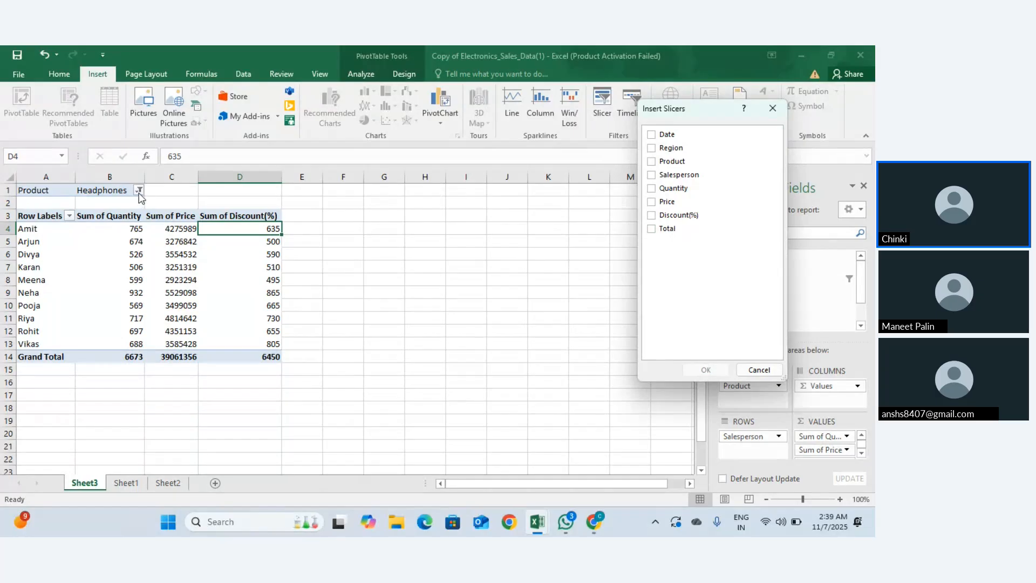
# Step: Dismiss the slicer dialog and set the Product report filter to Printer only
pyautogui.press('Escape')
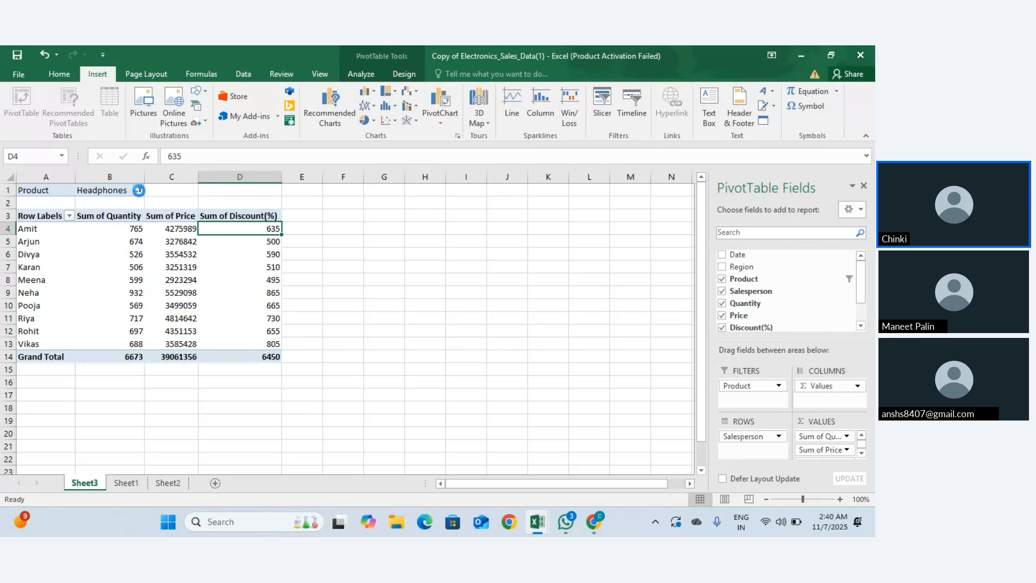
pyautogui.click(139, 190)
pyautogui.click(23, 219)
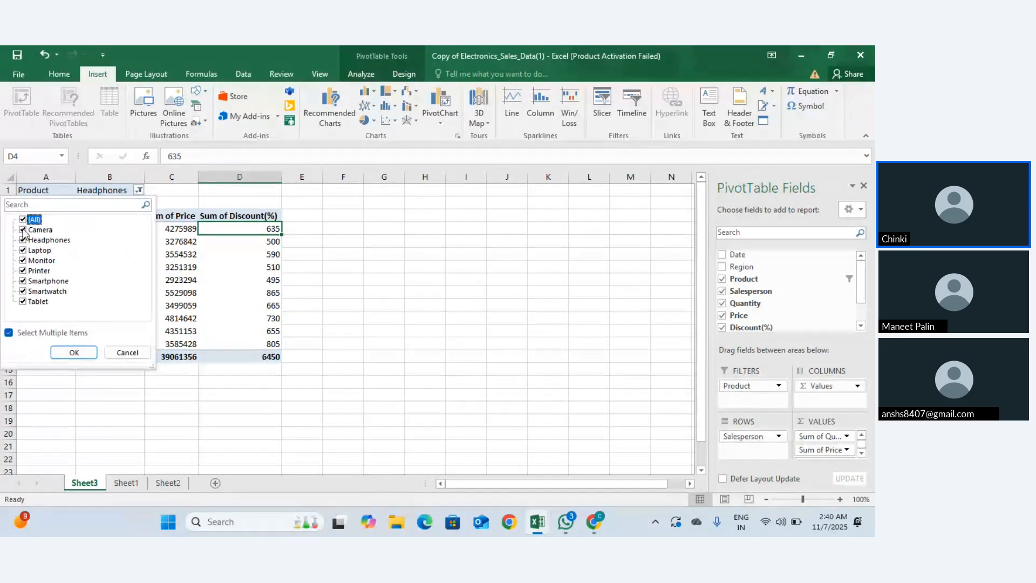
pyautogui.click(23, 219)
pyautogui.click(22, 271)
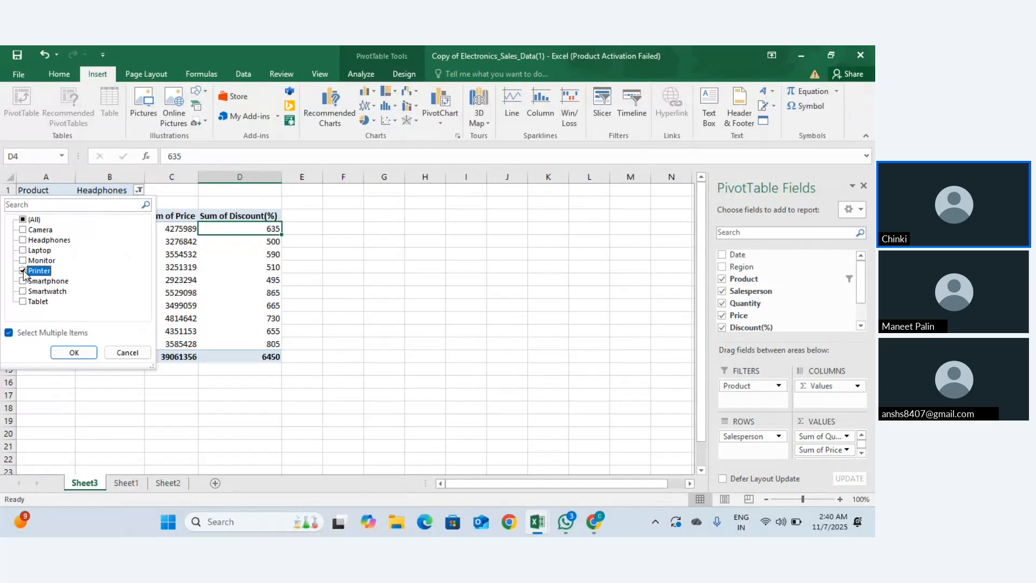
pyautogui.click(74, 352)
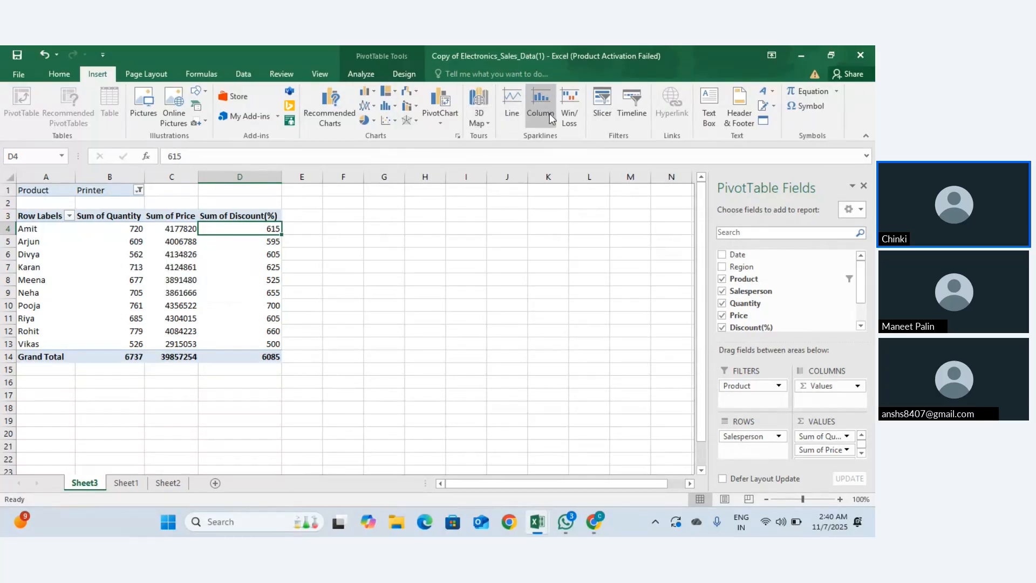
# Step: Insert a Product slicer and click through Camera, Printer, then Smartwatch
pyautogui.click(605, 115)
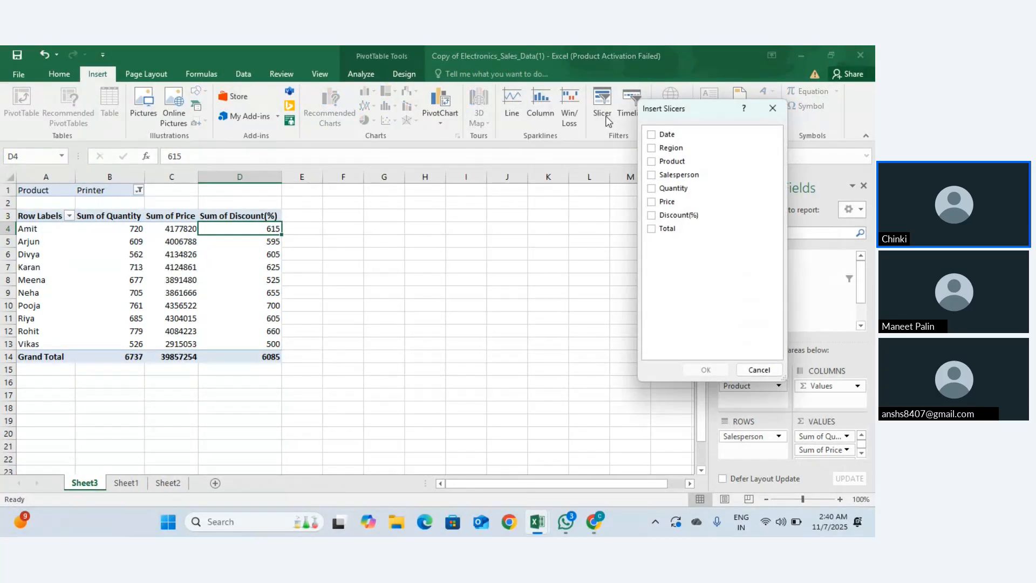
pyautogui.click(652, 162)
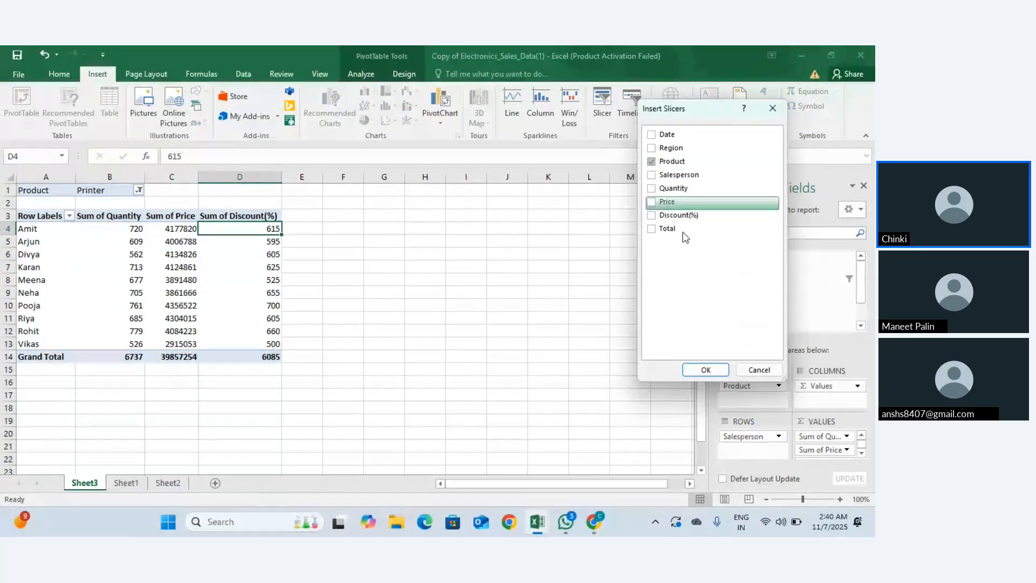
pyautogui.click(706, 369)
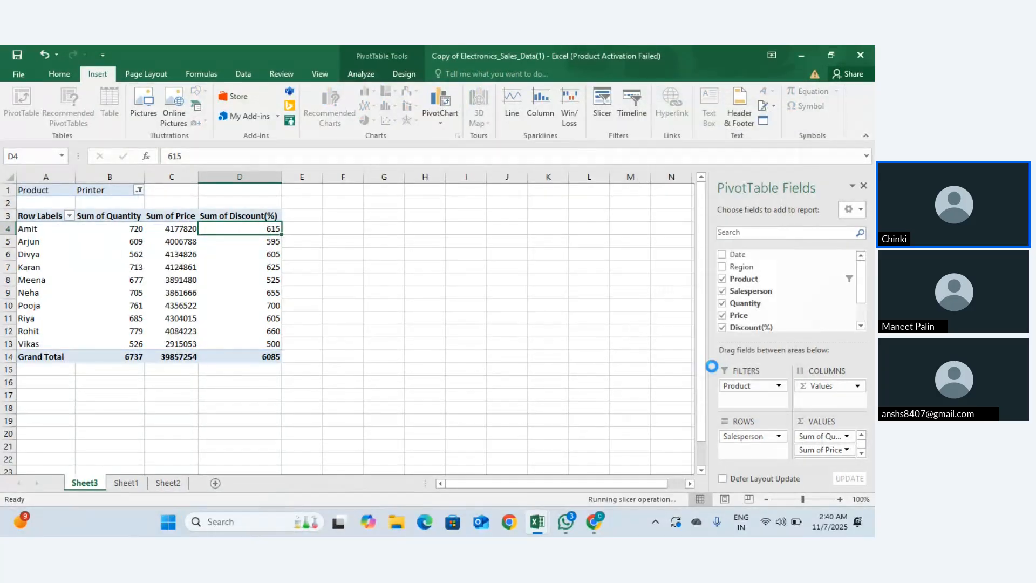
pyautogui.click(379, 273)
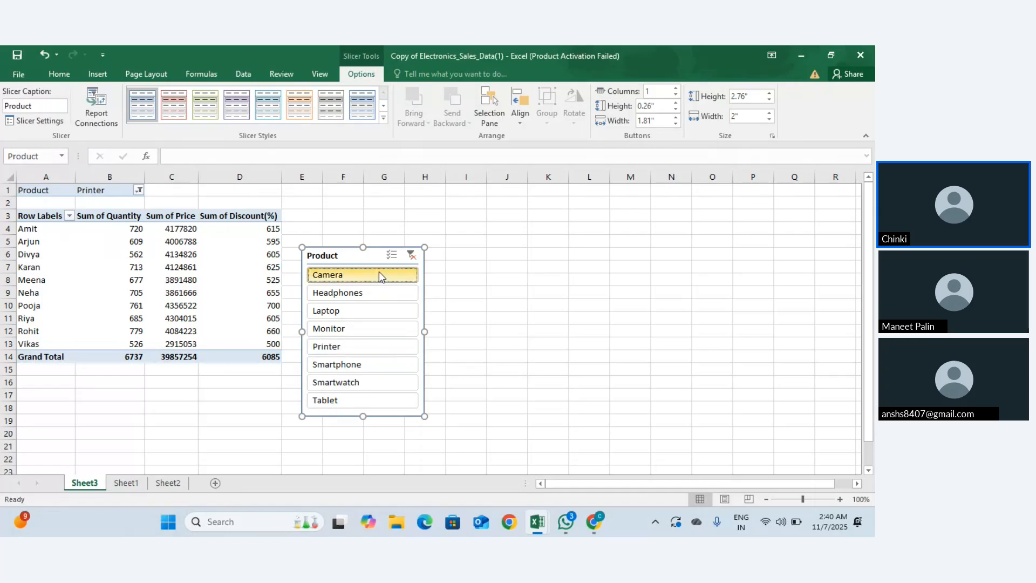
pyautogui.click(348, 348)
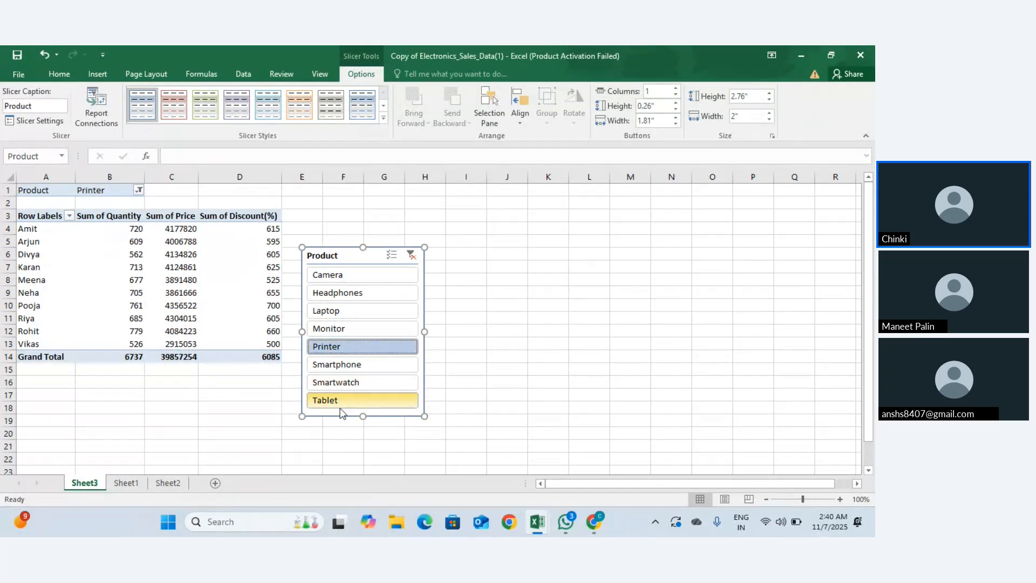
pyautogui.click(344, 387)
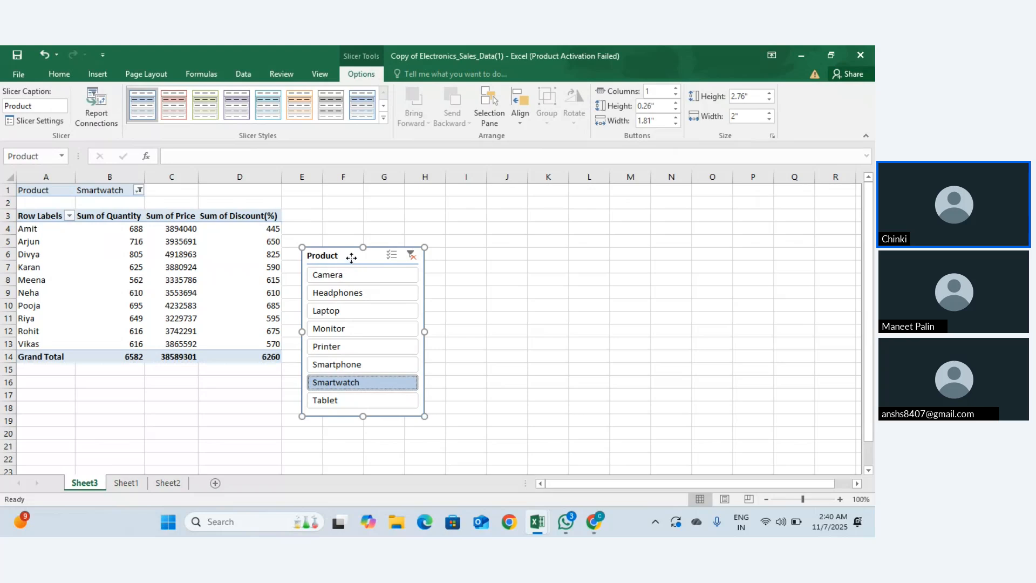
# Step: Reposition and resize the Product slicer so it ends narrower and shorter beside the pivot
pyautogui.moveTo(351, 256); pyautogui.dragTo(361, 198)
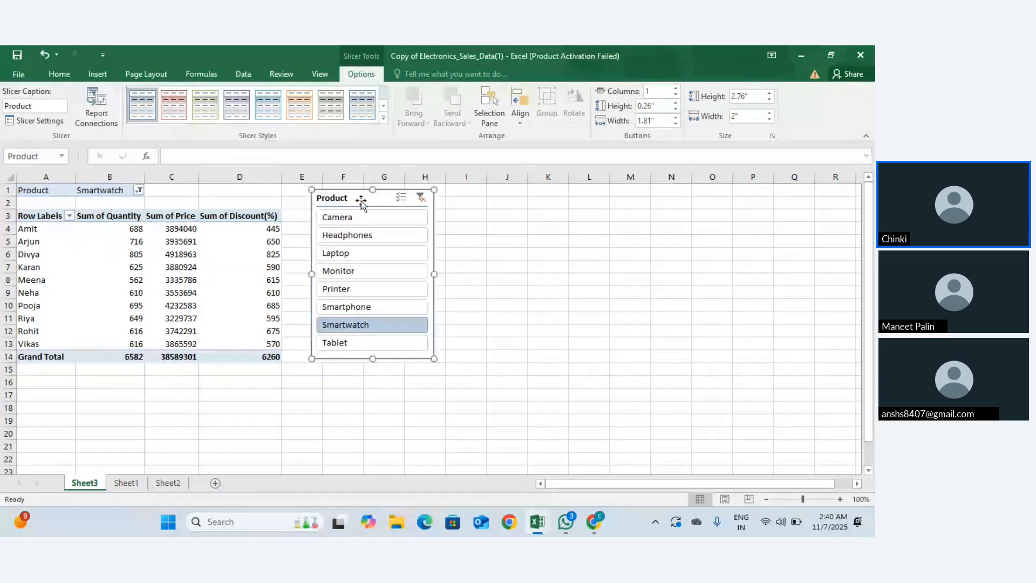
pyautogui.moveTo(374, 360); pyautogui.dragTo(374, 312)
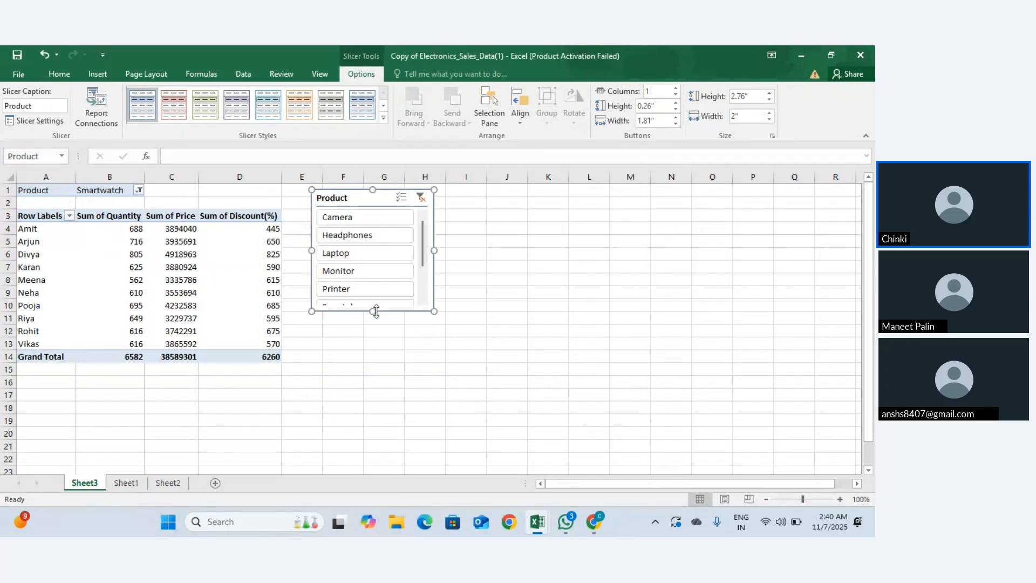
pyautogui.moveTo(434, 250); pyautogui.dragTo(542, 239)
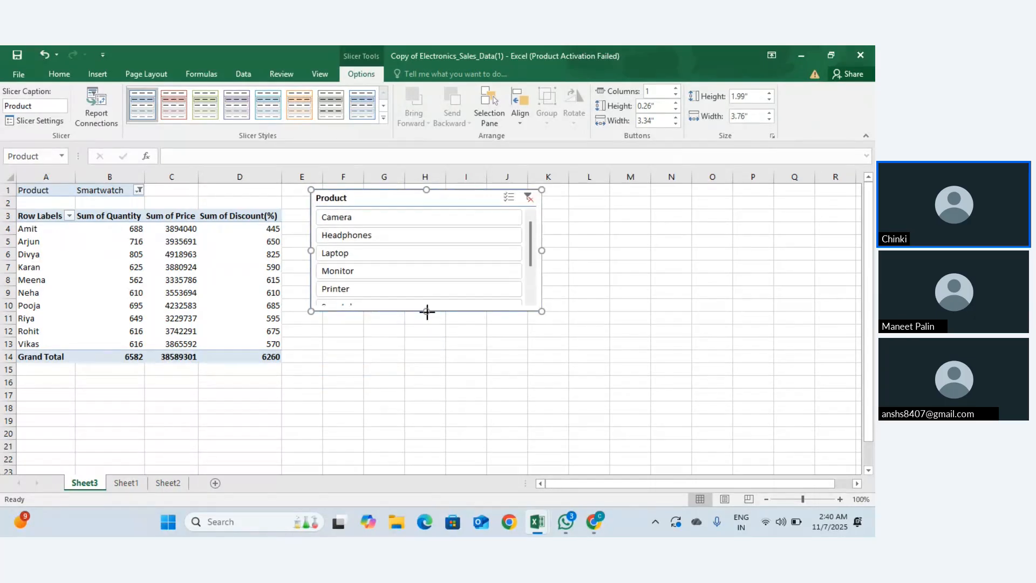
pyautogui.moveTo(427, 311); pyautogui.dragTo(425, 371)
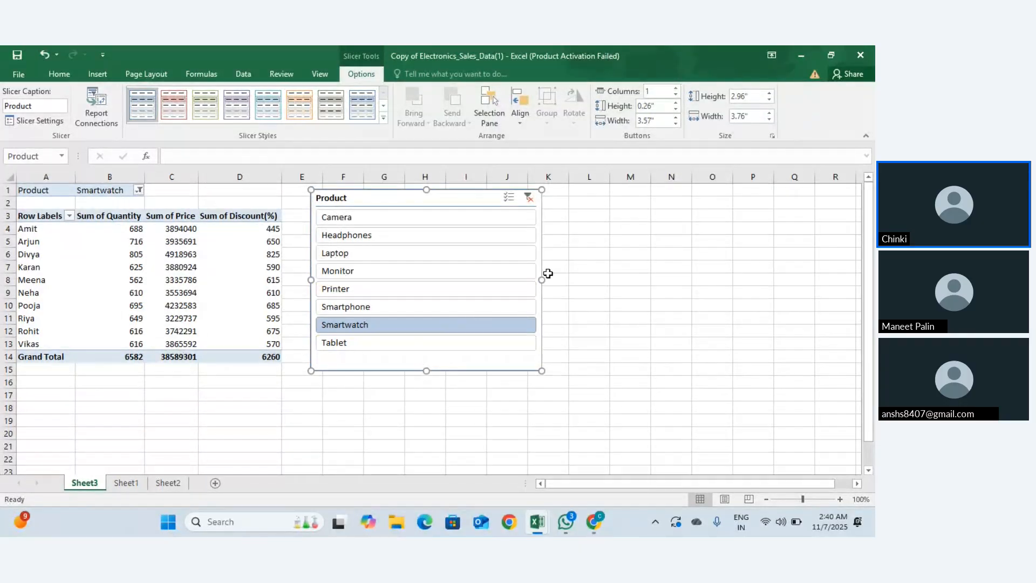
pyautogui.moveTo(543, 280); pyautogui.dragTo(387, 280)
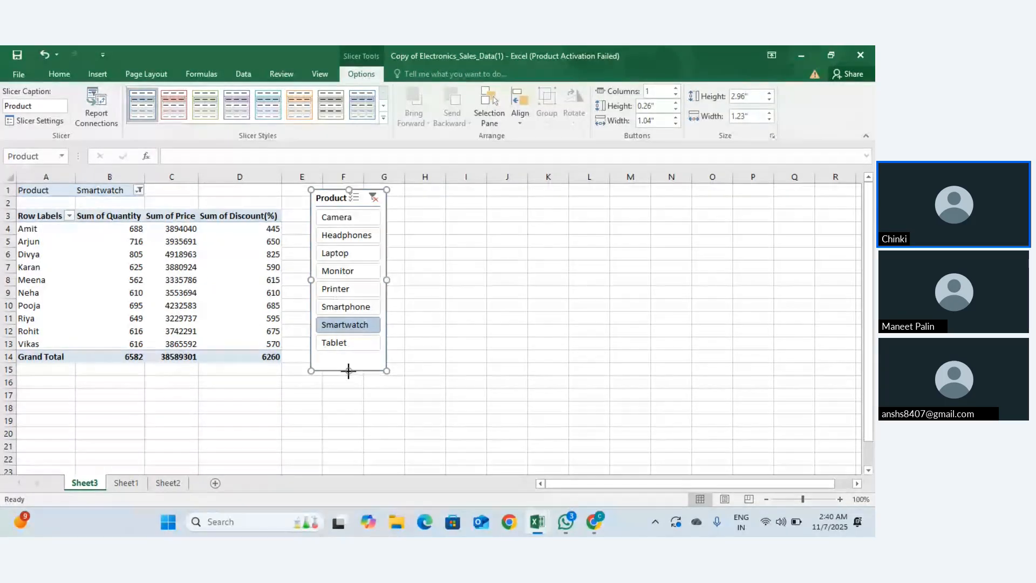
pyautogui.moveTo(346, 353); pyautogui.dragTo(345, 354)
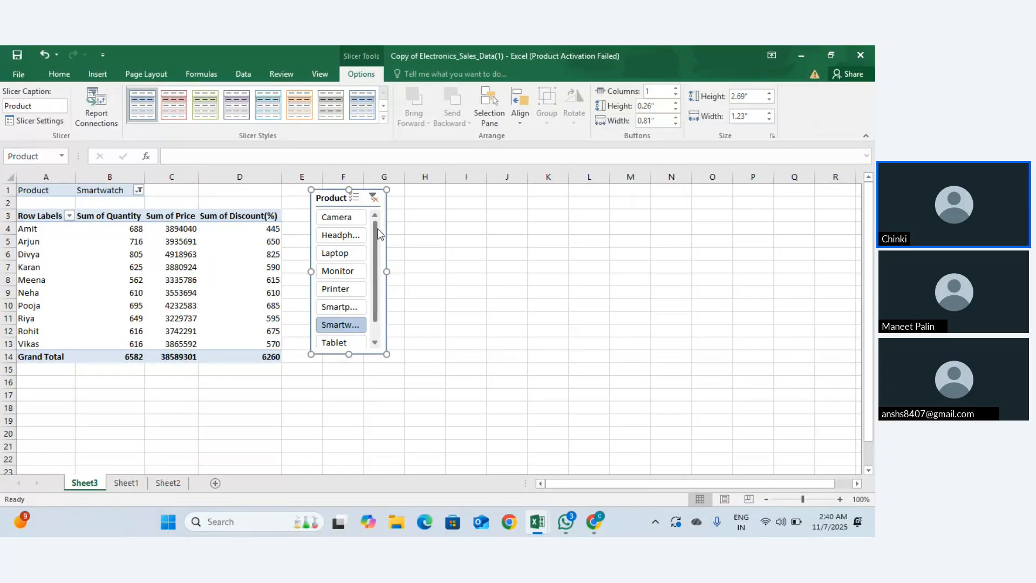
pyautogui.scroll(-1, 379, 240)
pyautogui.scroll(1, 381, 259)
# Step: Pick Headphones then Printer in the slicer and shift it left into column E
pyautogui.click(336, 238)
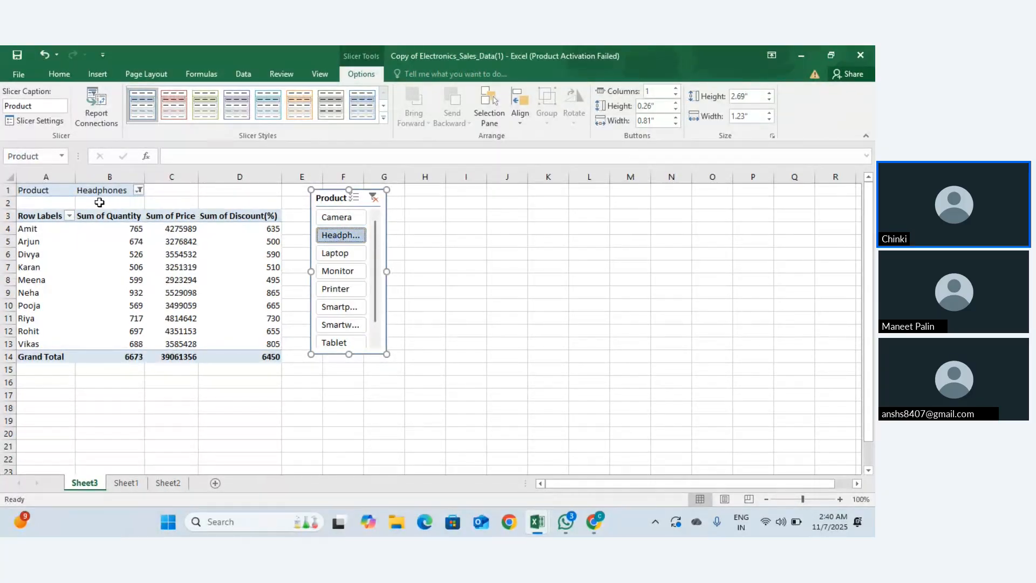
pyautogui.click(336, 290)
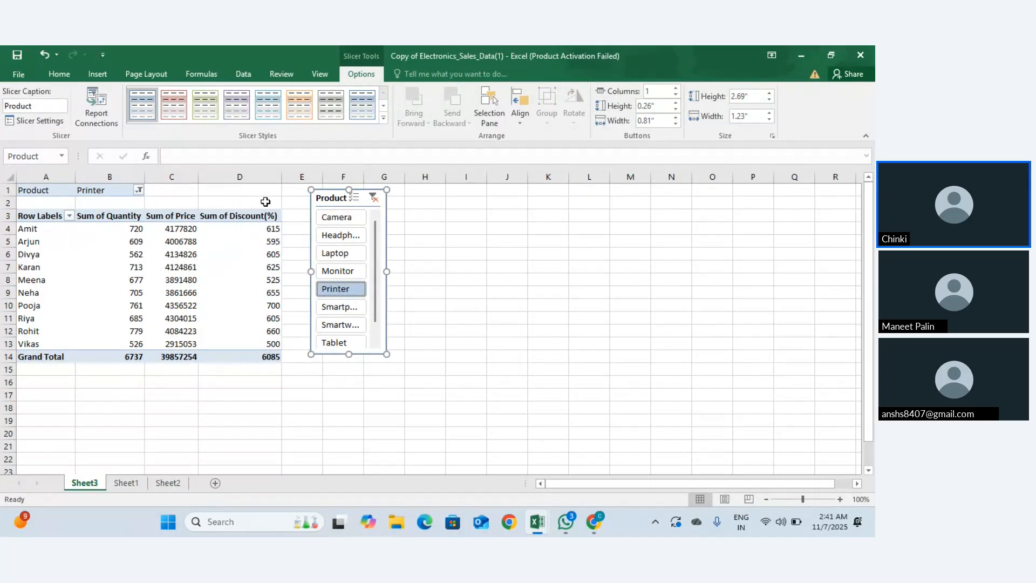
pyautogui.moveTo(332, 193); pyautogui.dragTo(307, 186)
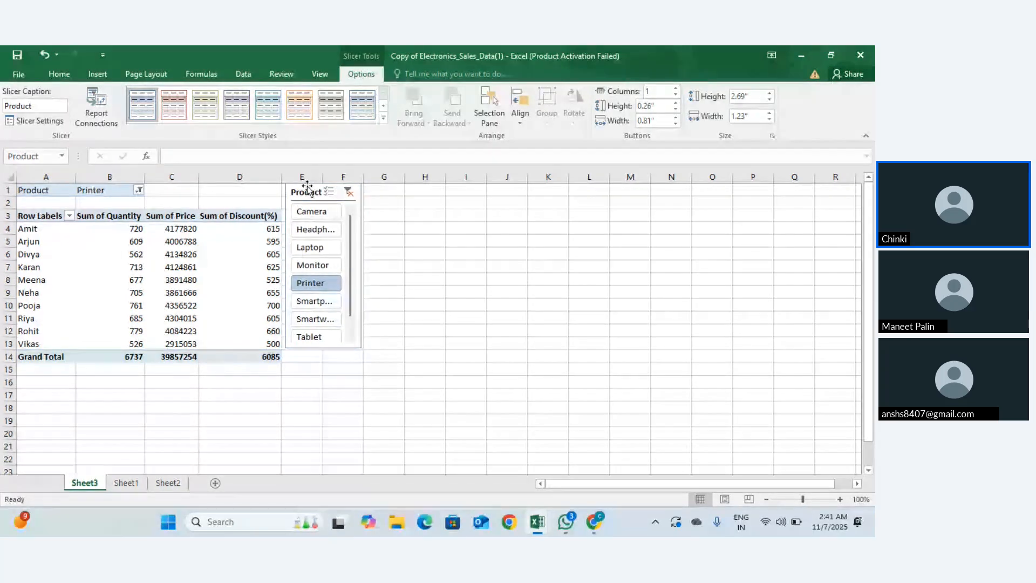
# Step: Try Headphones and Smartwatch in the Product slicer, then settle on Monitor (6146 total quantity)
pyautogui.click(455, 313)
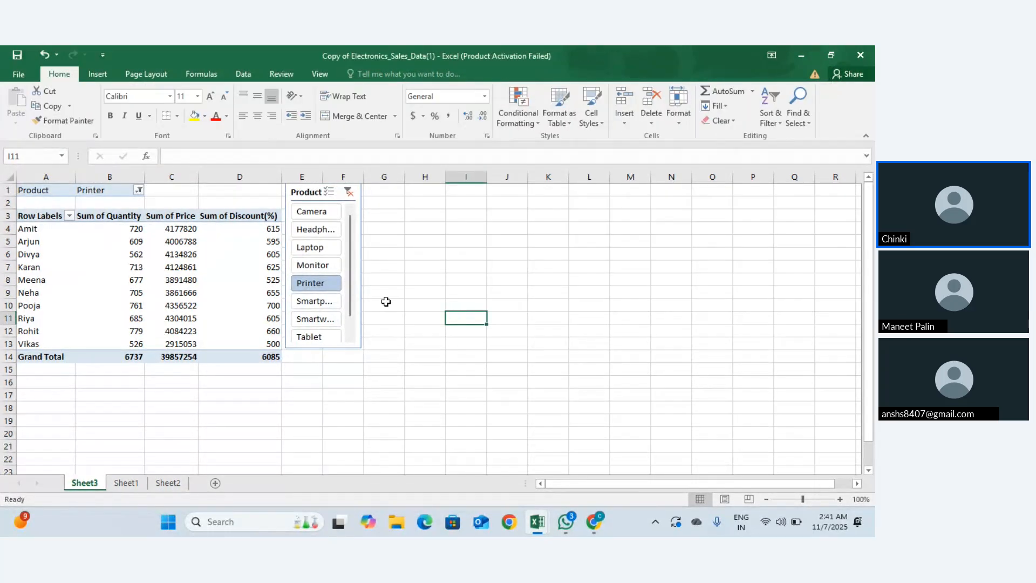
pyautogui.click(339, 237)
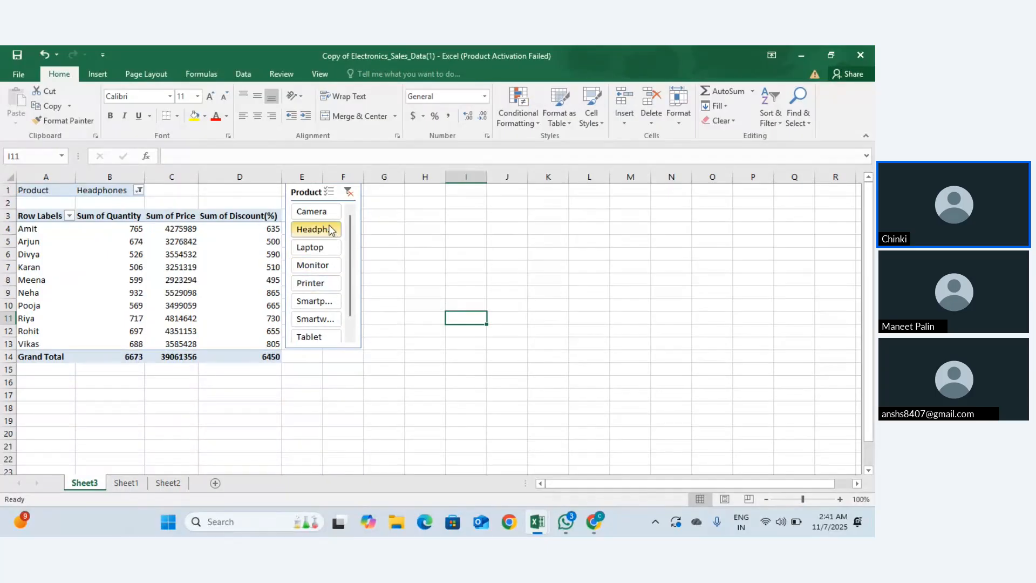
pyautogui.click(322, 320)
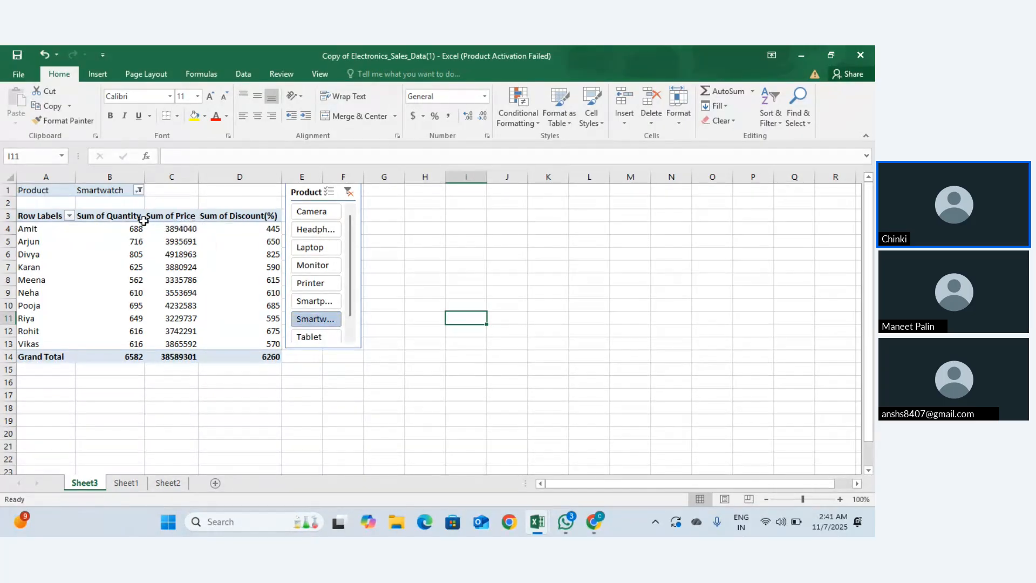
pyautogui.click(315, 233)
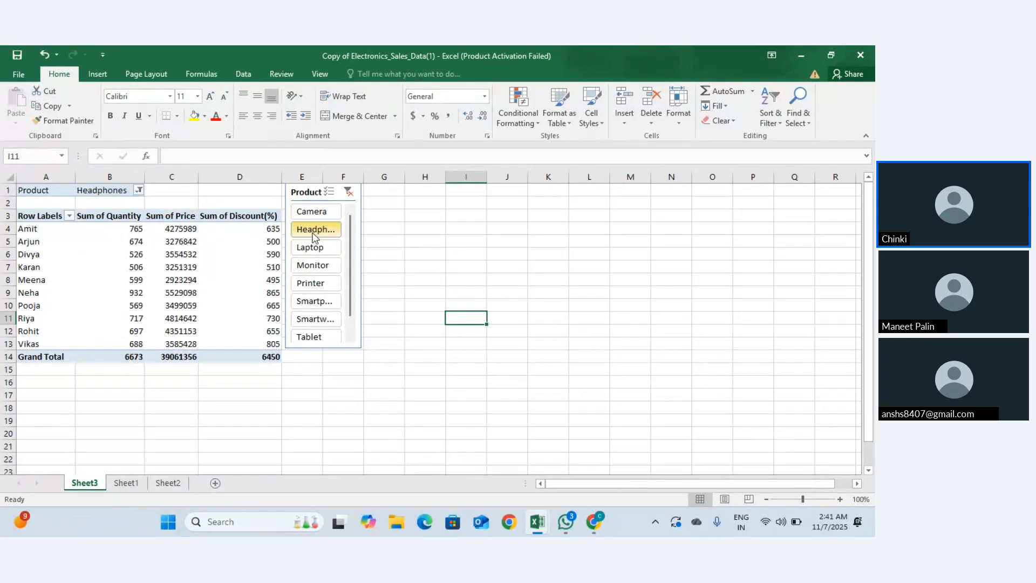
pyautogui.click(139, 190)
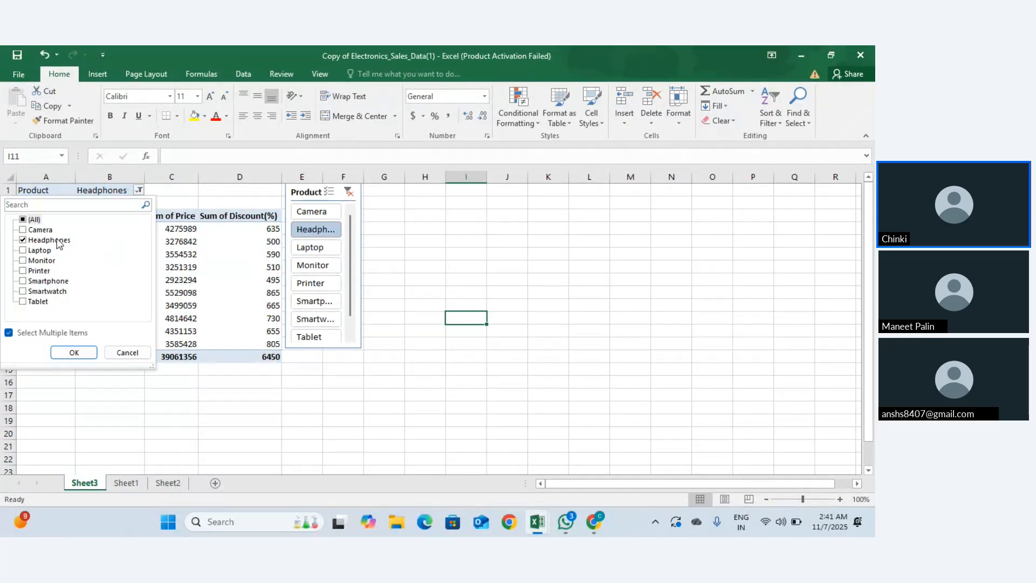
pyautogui.click(281, 255)
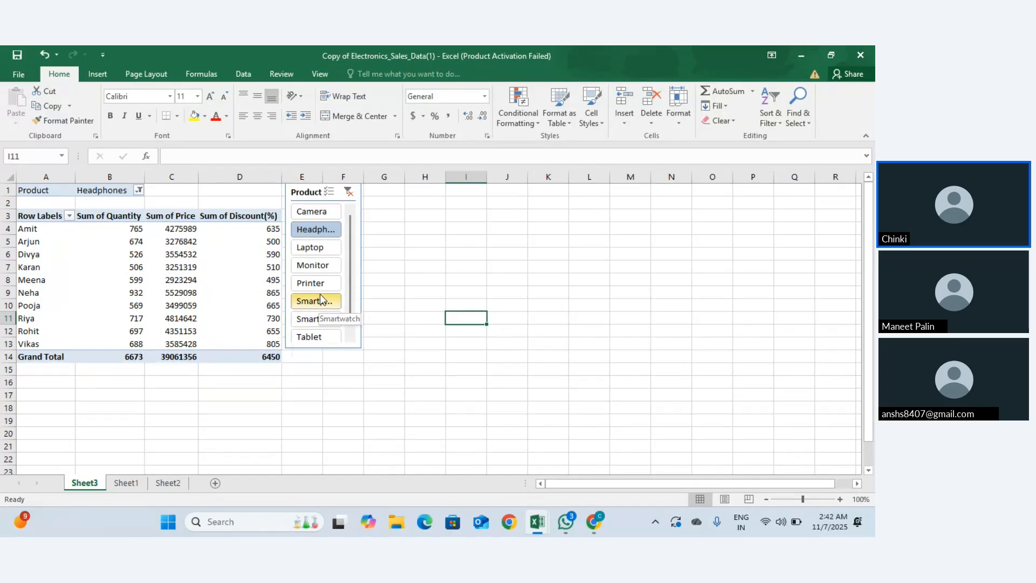
pyautogui.scroll(-1, 321, 299)
pyautogui.scroll(1, 320, 294)
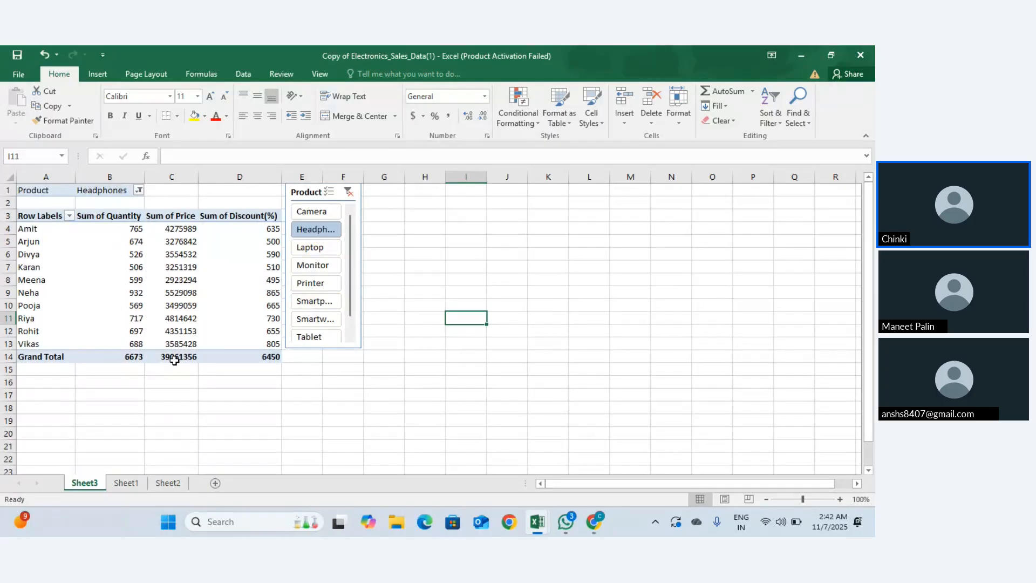
pyautogui.scroll(-1, 333, 318)
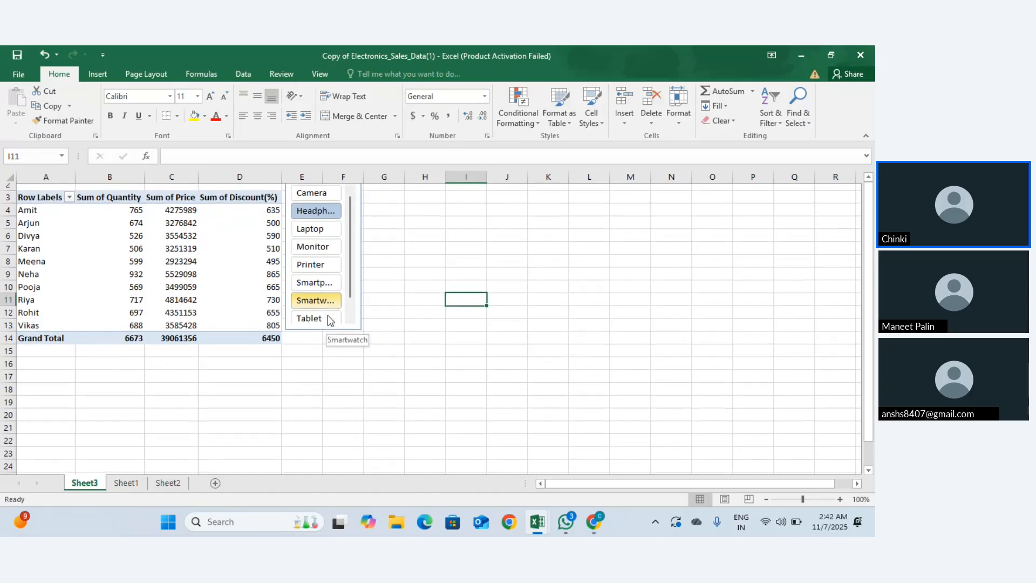
pyautogui.scroll(1, 331, 321)
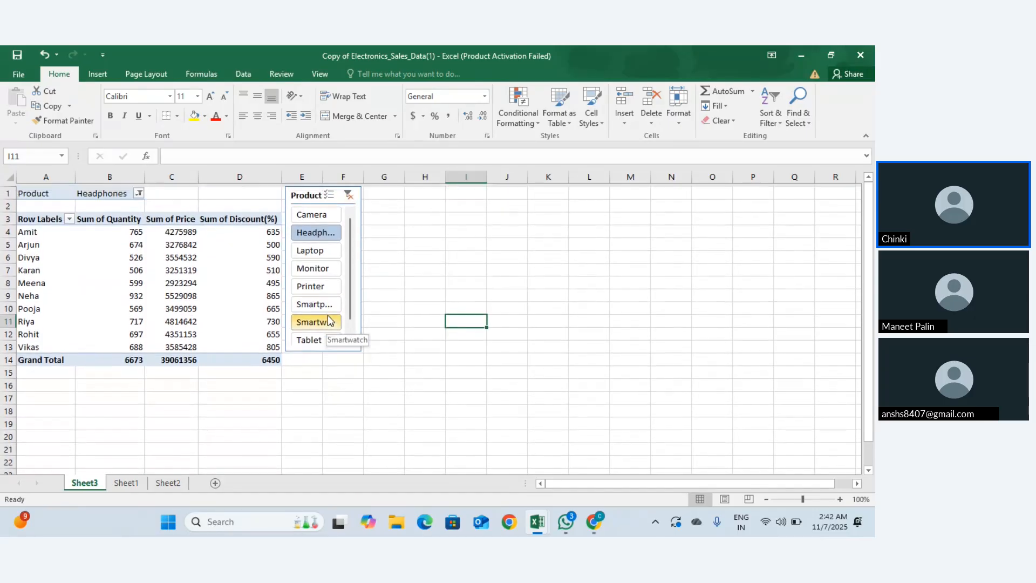
pyautogui.click(326, 264)
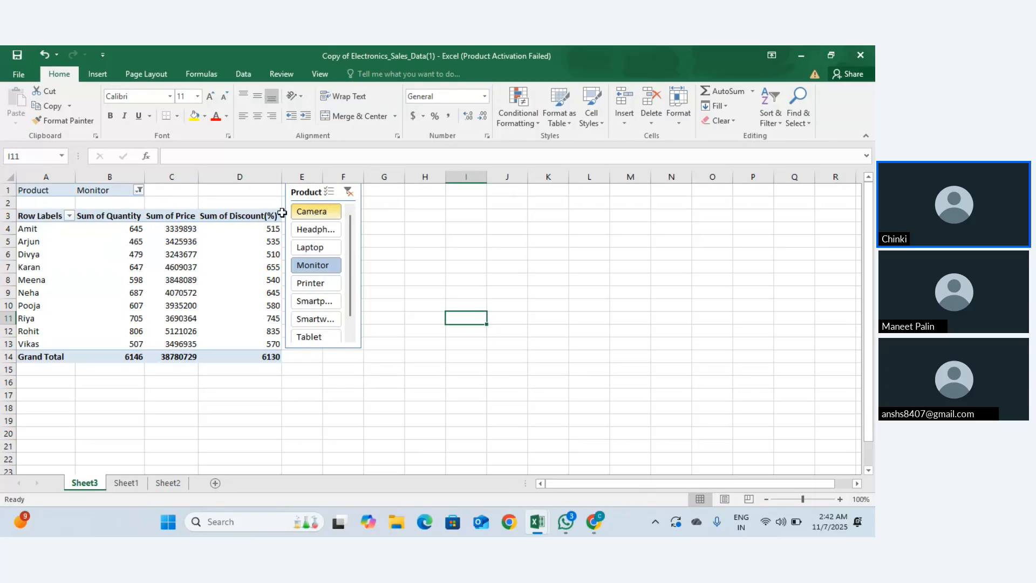
# Step: Move Salesperson from Rows to the report filter, leaving a single Monitor row in the pivot
pyautogui.click(225, 229)
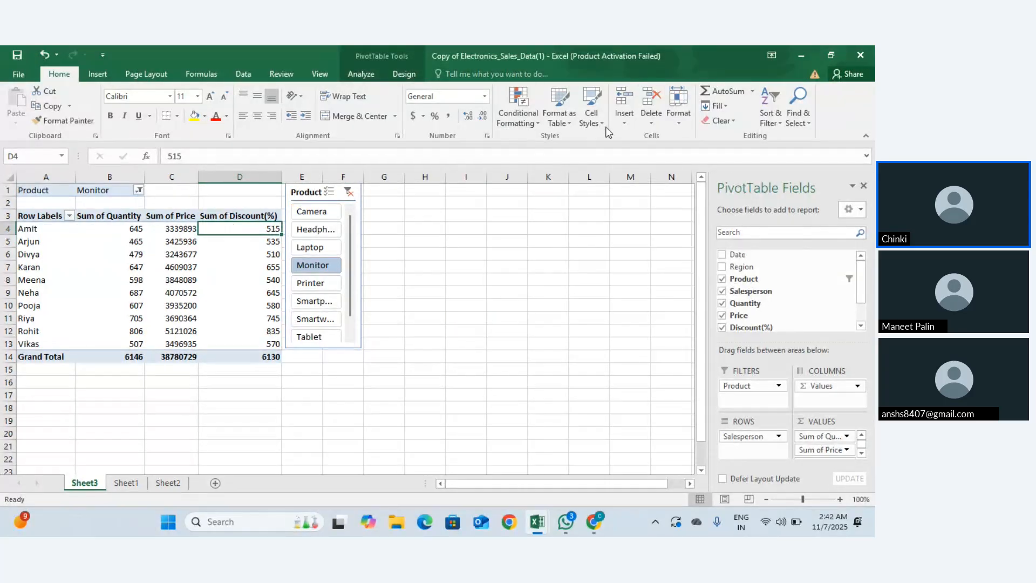
pyautogui.click(94, 74)
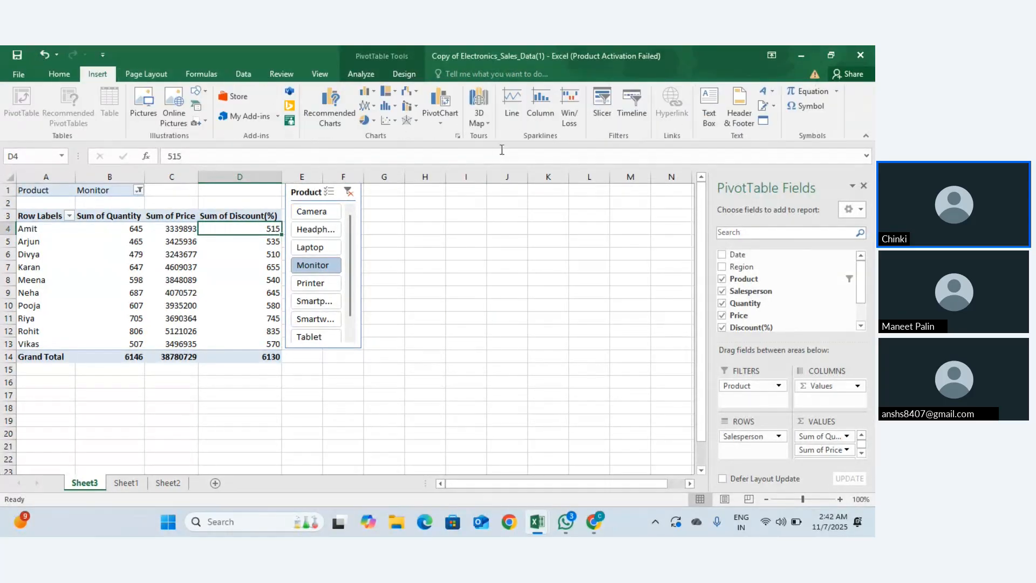
pyautogui.click(607, 128)
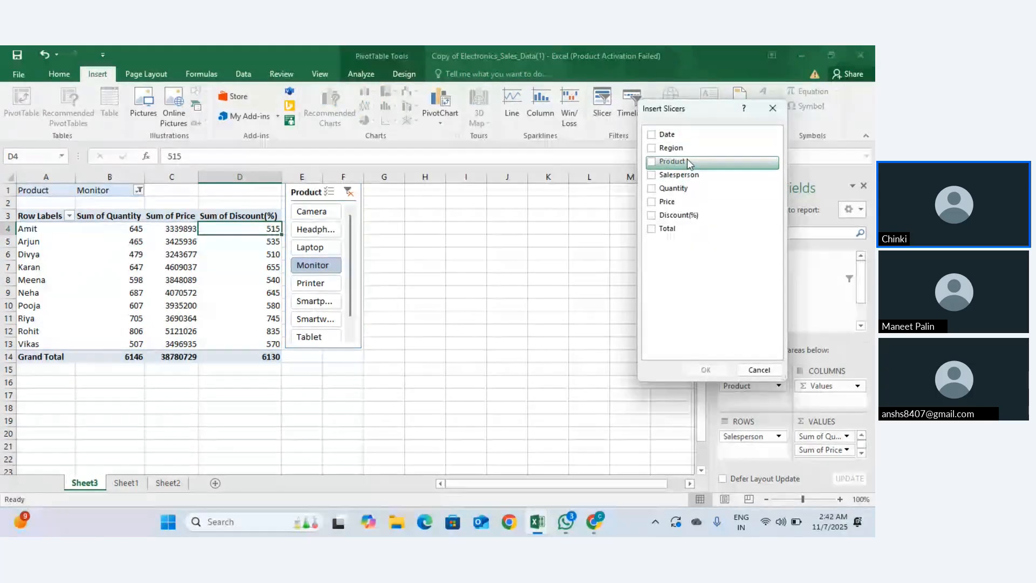
pyautogui.click(652, 176)
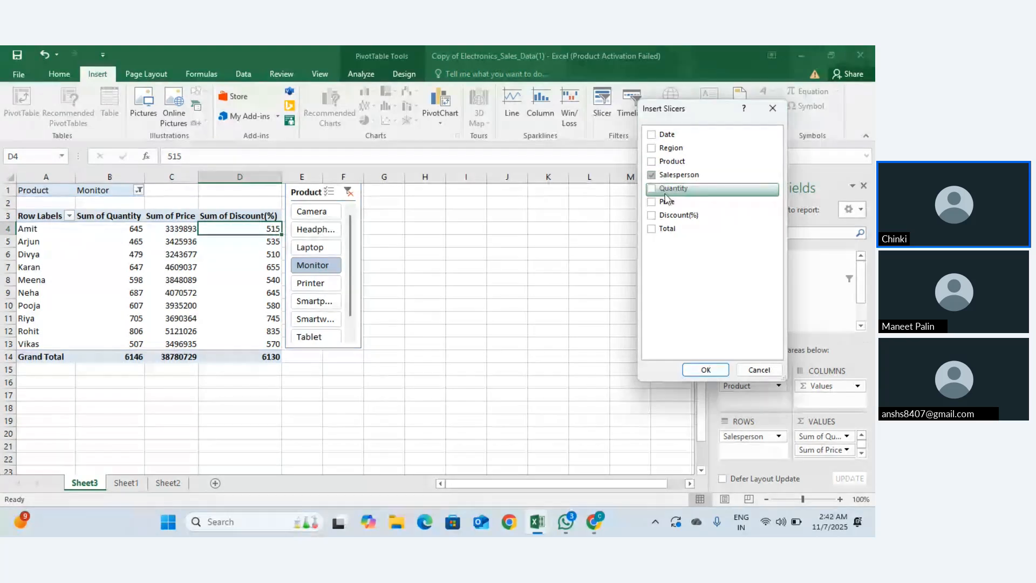
pyautogui.click(774, 111)
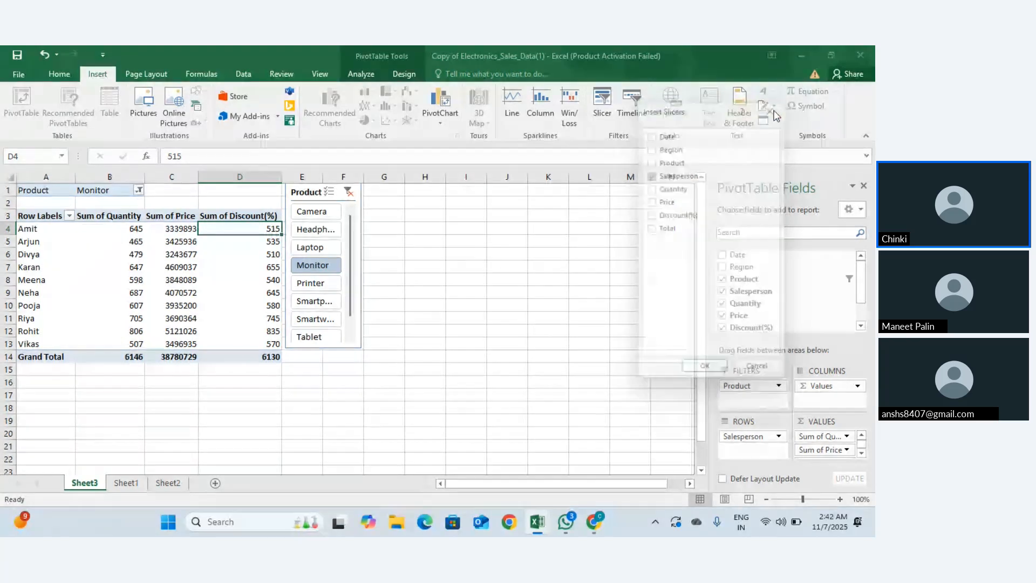
pyautogui.moveTo(746, 439)
pyautogui.mouseDown()
pyautogui.moveTo(751, 389)
pyautogui.moveTo(750, 436)
pyautogui.mouseUp()
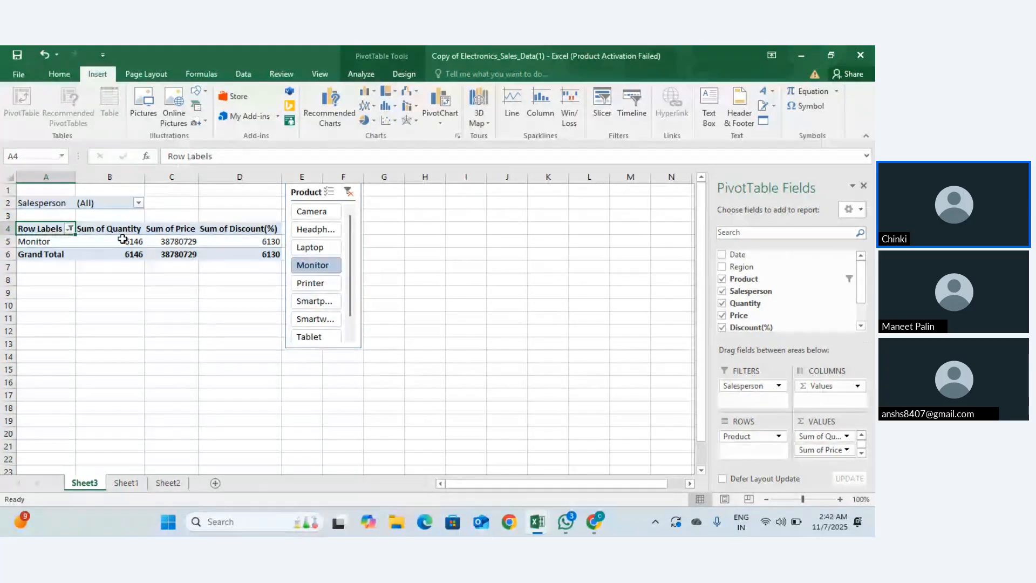
# Step: Keep the Salesperson filter on all names and pick Laptop in the Product slicer (6274 quantity)
pyautogui.click(139, 204)
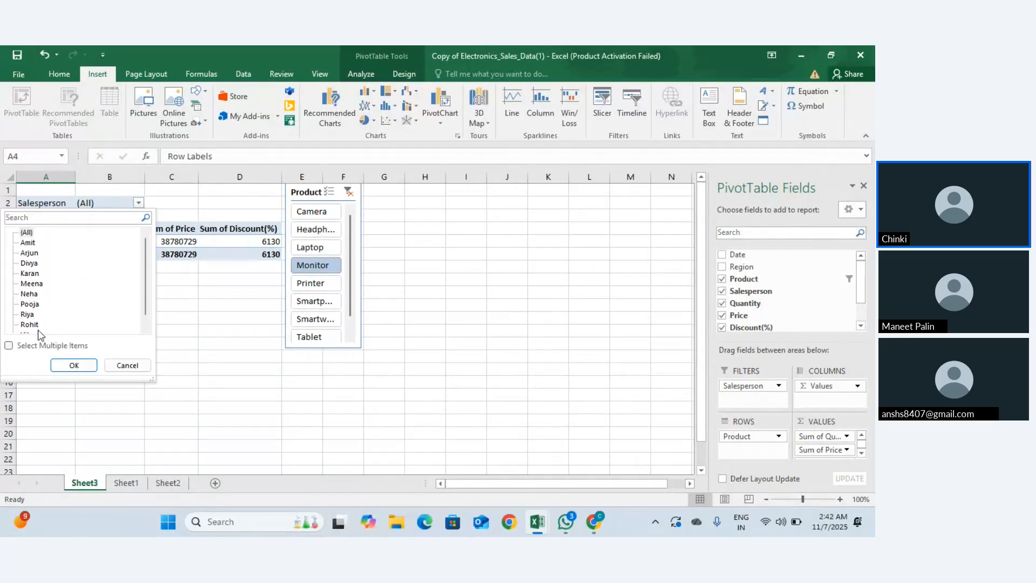
pyautogui.click(39, 346)
pyautogui.click(73, 366)
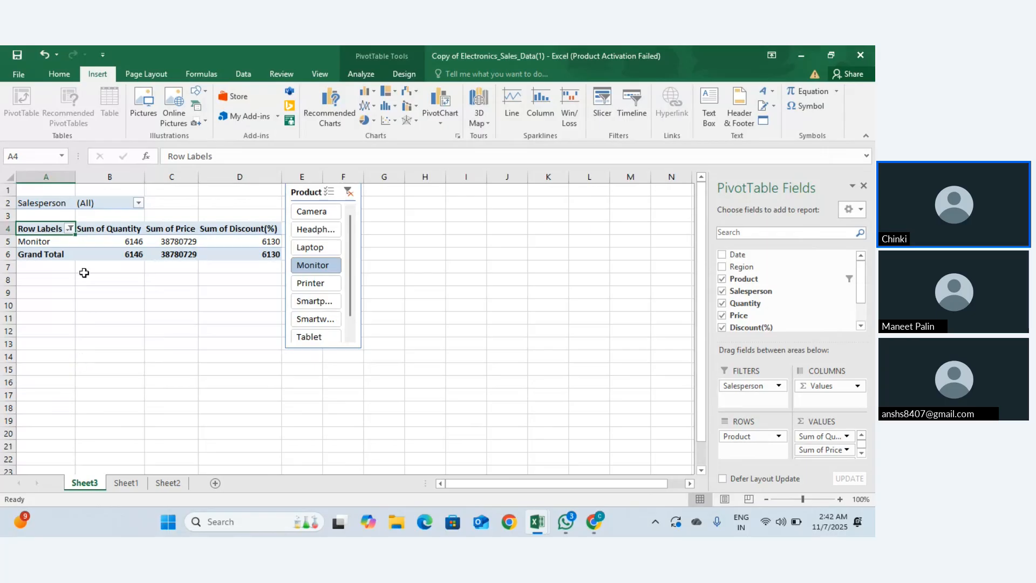
pyautogui.click(139, 202)
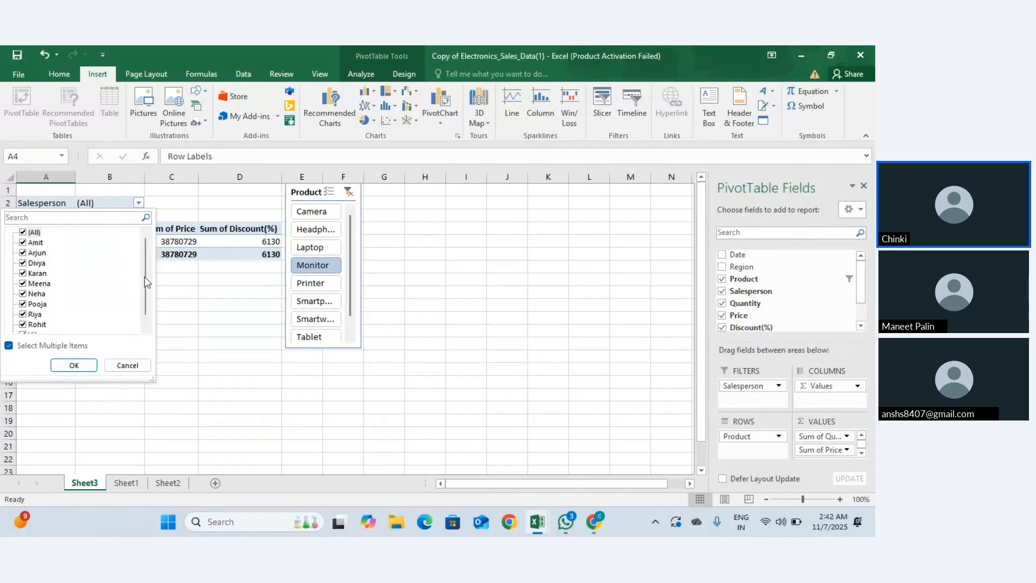
pyautogui.click(127, 365)
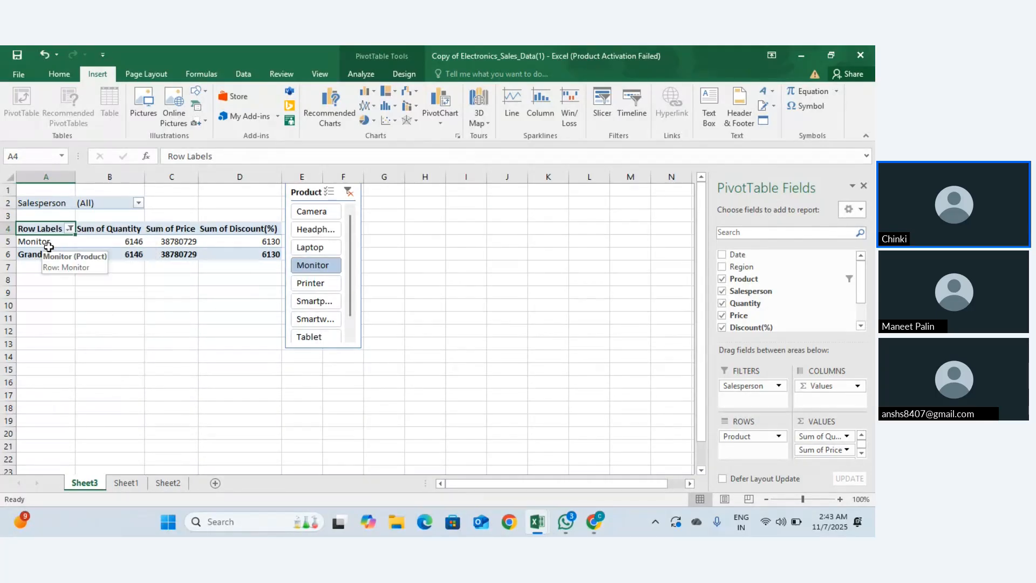
pyautogui.click(298, 250)
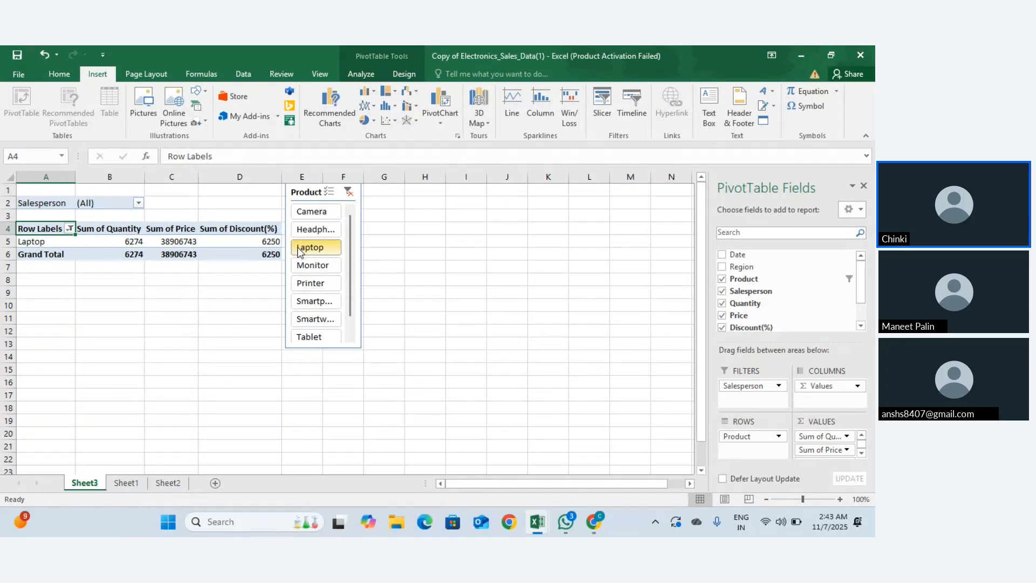
# Step: Insert a Salesperson slicer and place it over columns H–J
pyautogui.click(610, 113)
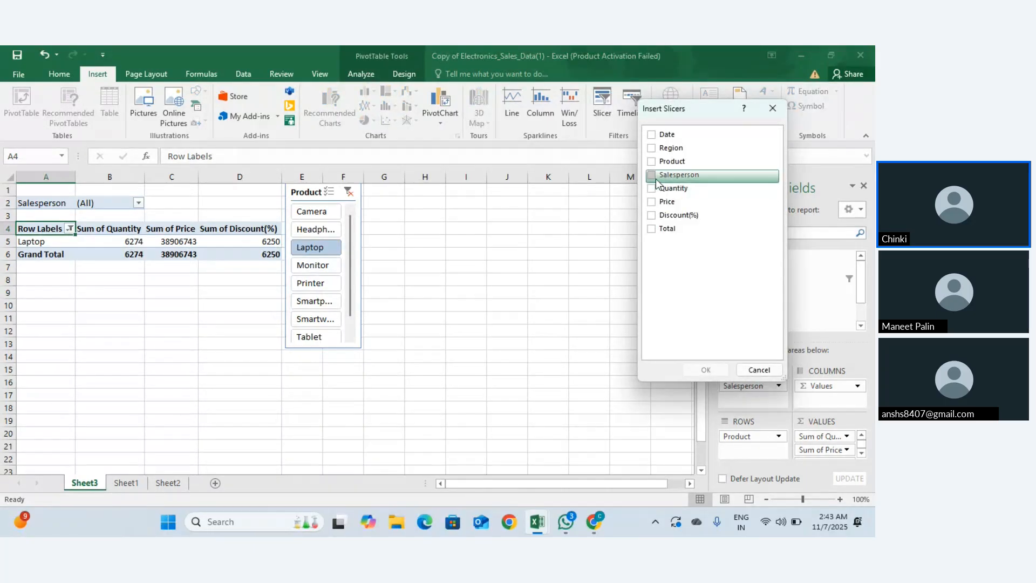
pyautogui.click(653, 176)
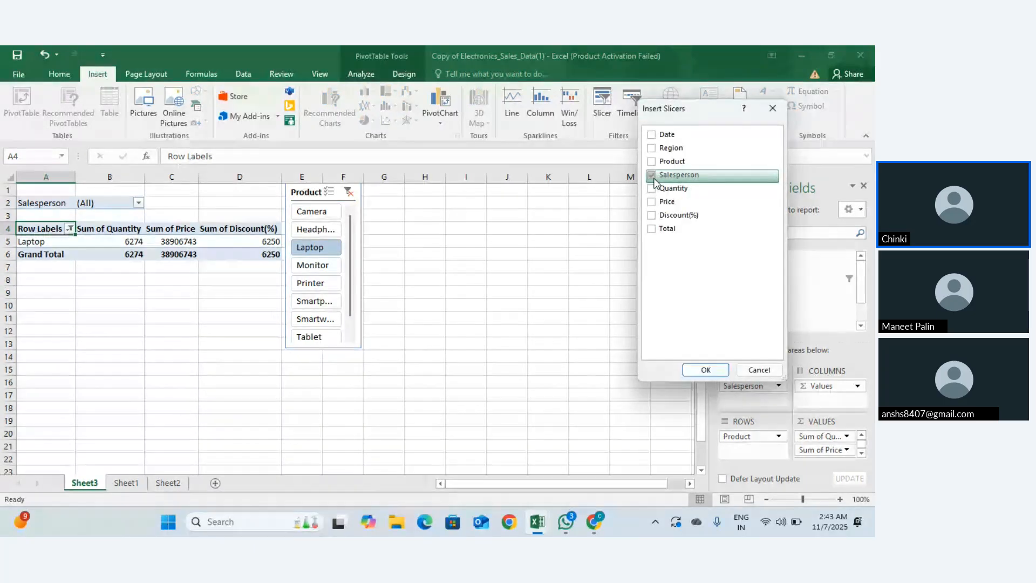
pyautogui.click(695, 371)
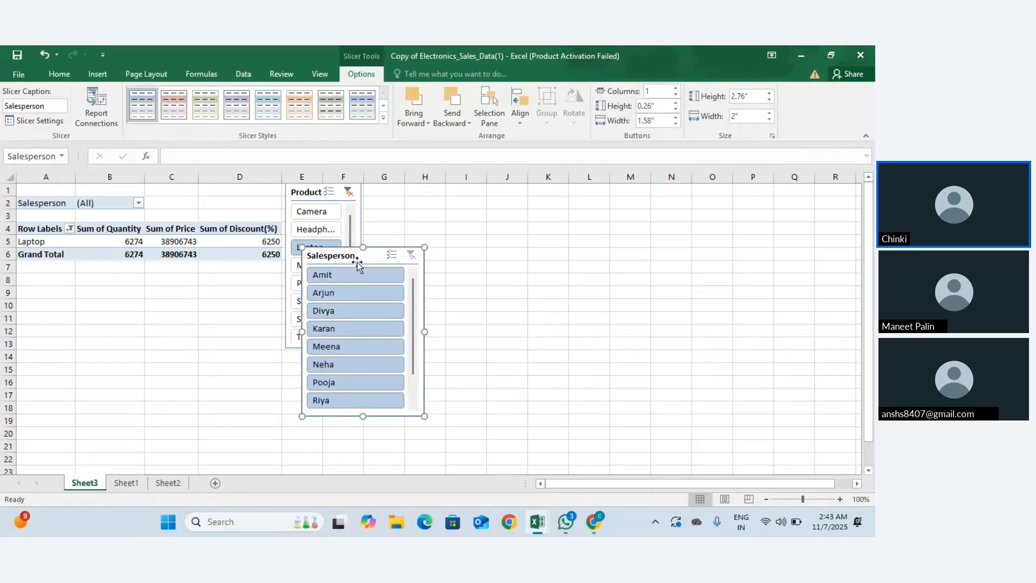
pyautogui.moveTo(357, 257); pyautogui.dragTo(469, 203)
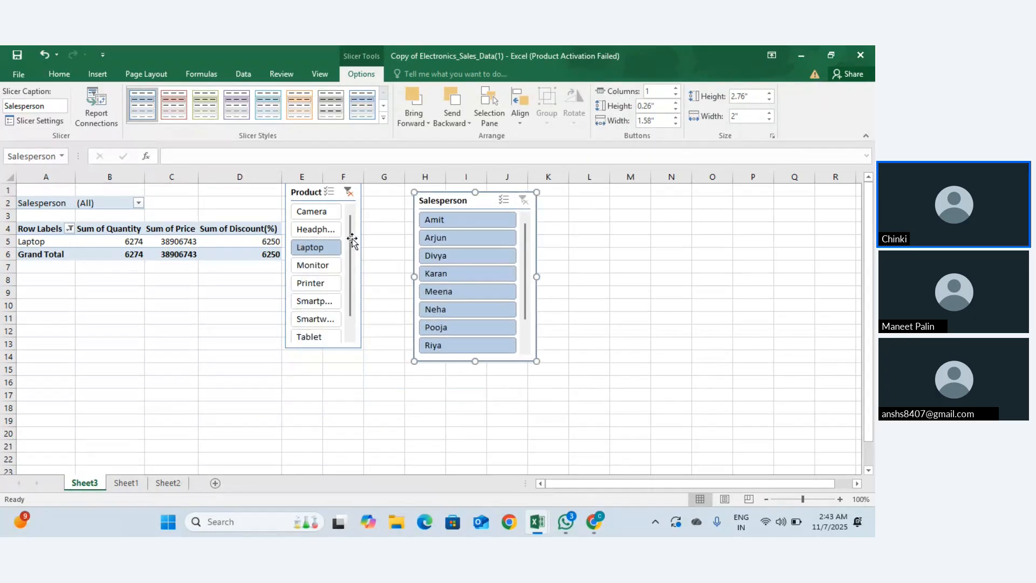
# Step: Clear the Product slicer's filter to show all eight products and move it to columns K–L
pyautogui.click(349, 191)
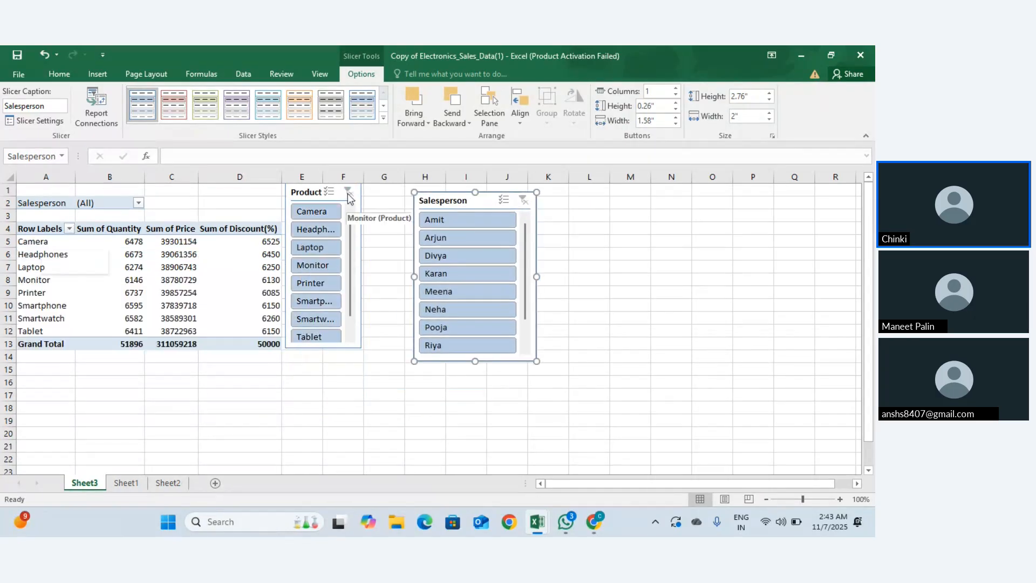
pyautogui.click(315, 191)
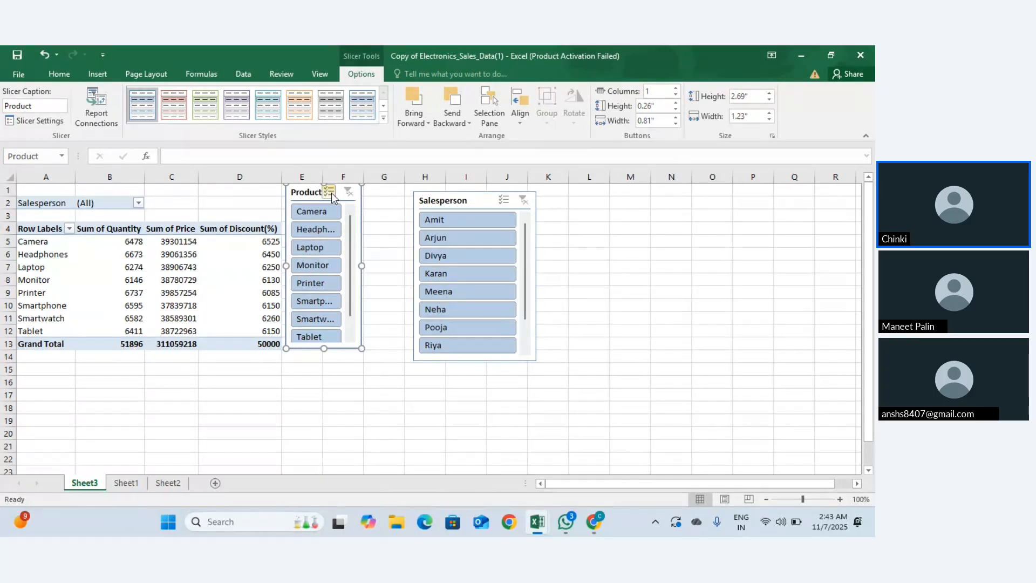
pyautogui.hotkey('ctrl', 'z')
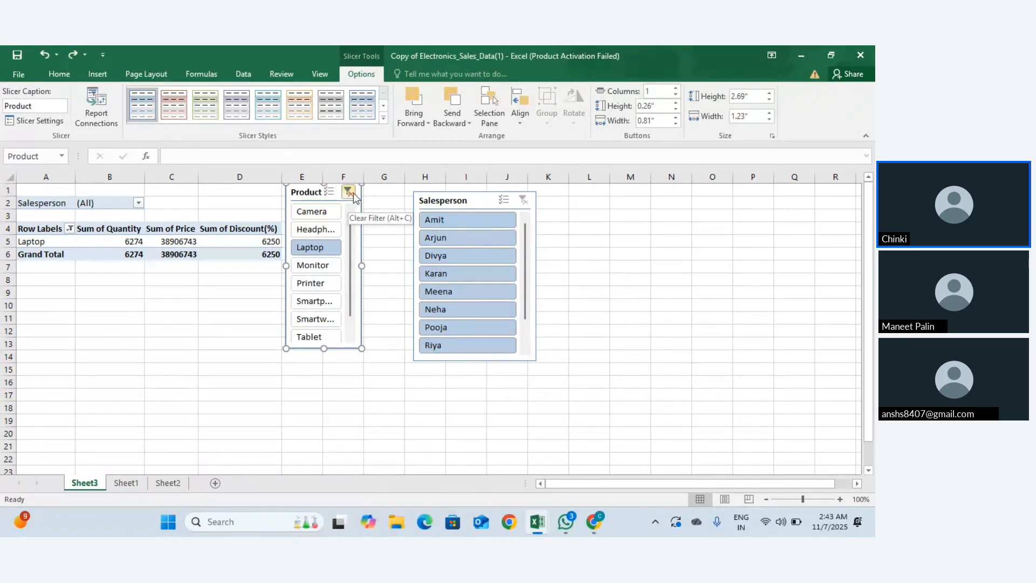
pyautogui.click(349, 191)
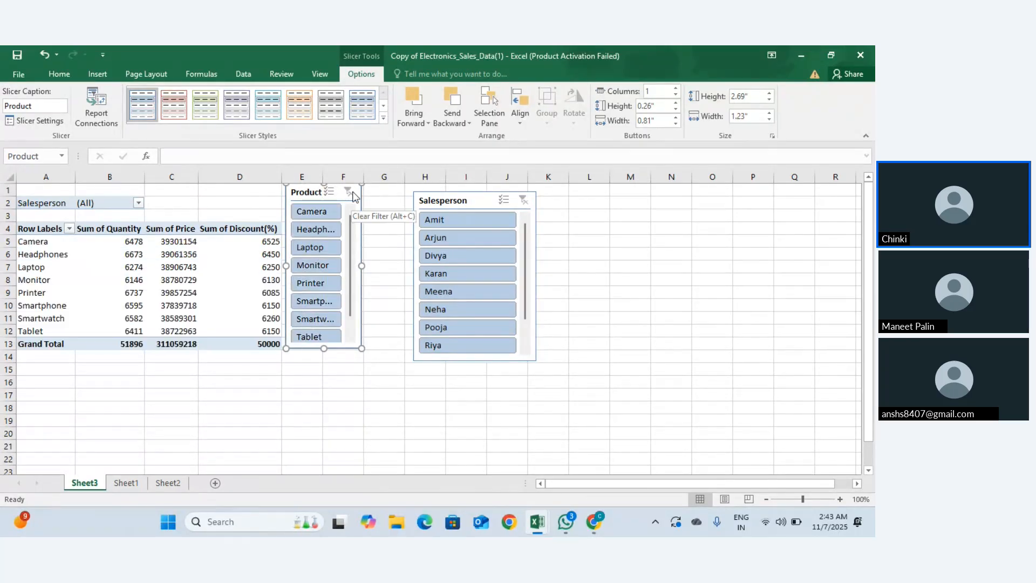
pyautogui.moveTo(306, 190); pyautogui.dragTo(576, 270)
# Step: Delete the Product slicer and select the Camera row label in the pivot
pyautogui.rightClick(574, 268)
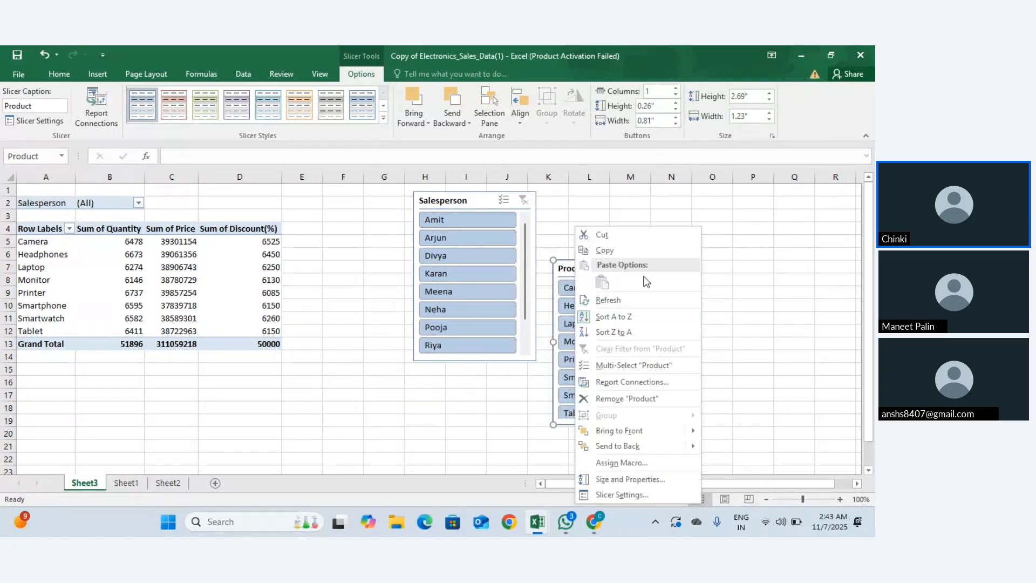
pyautogui.press('Escape')
pyautogui.press('Delete')
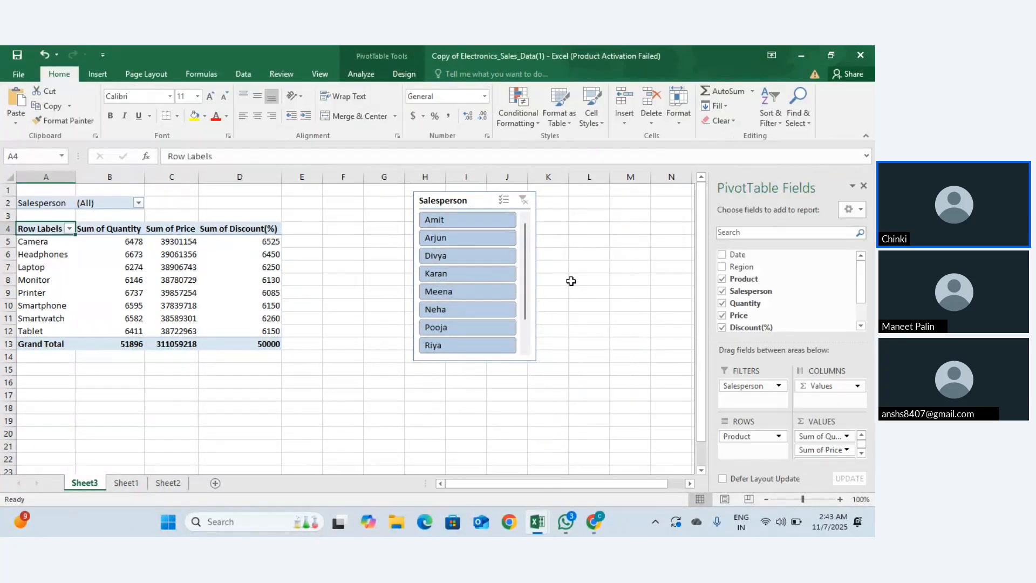
pyautogui.click(55, 242)
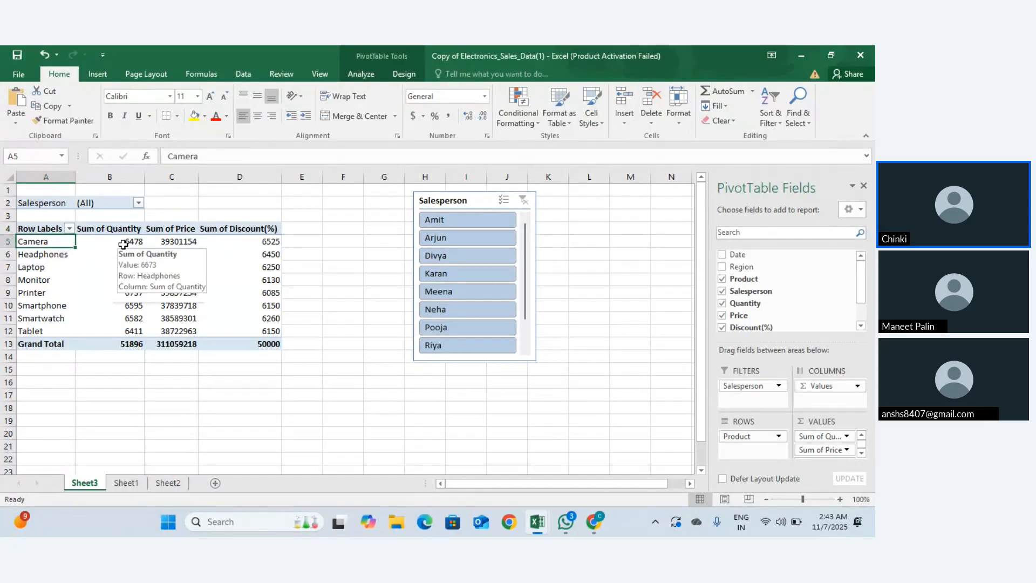
pyautogui.moveTo(170, 242)
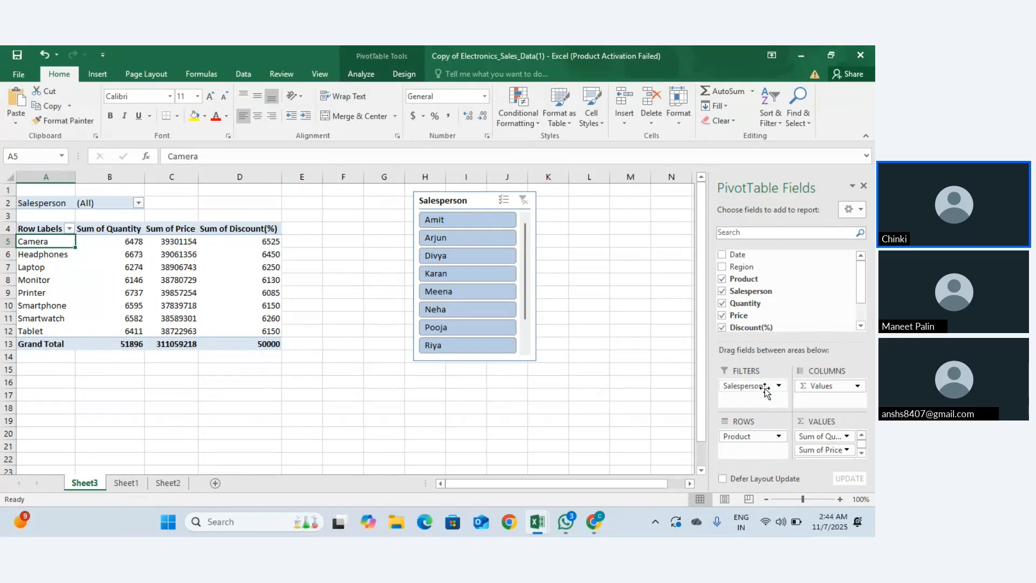
# Step: Move the Salesperson slicer left and filter through Amit and Neha, ending on Divya
pyautogui.moveTo(459, 202); pyautogui.dragTo(383, 203)
pyautogui.click(377, 218)
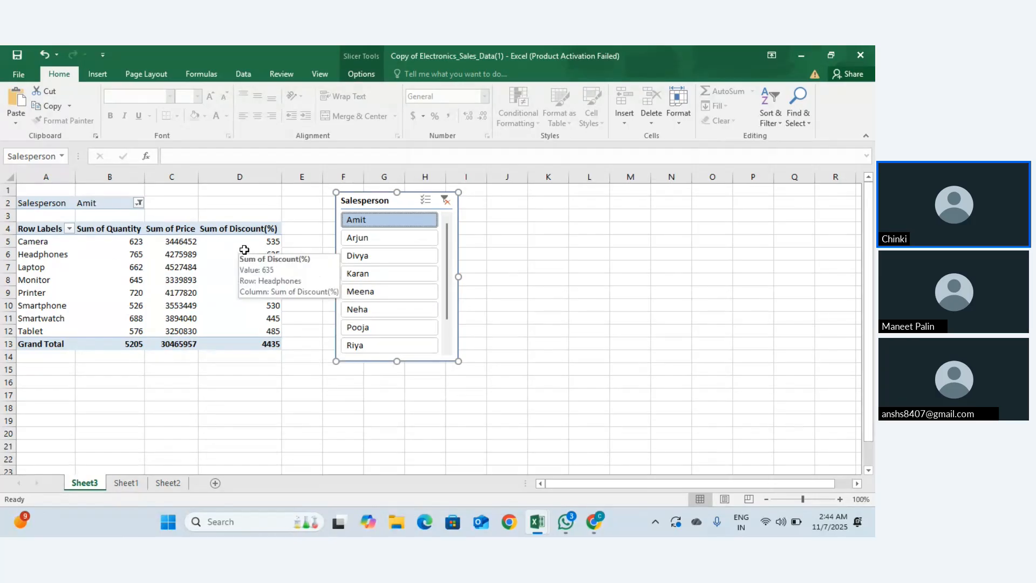
pyautogui.click(413, 309)
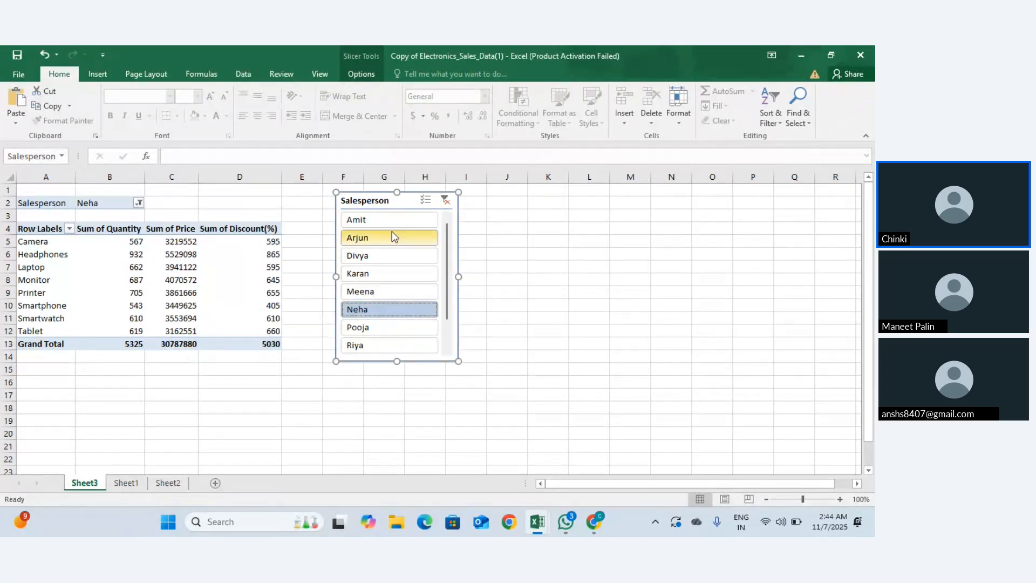
pyautogui.click(387, 266)
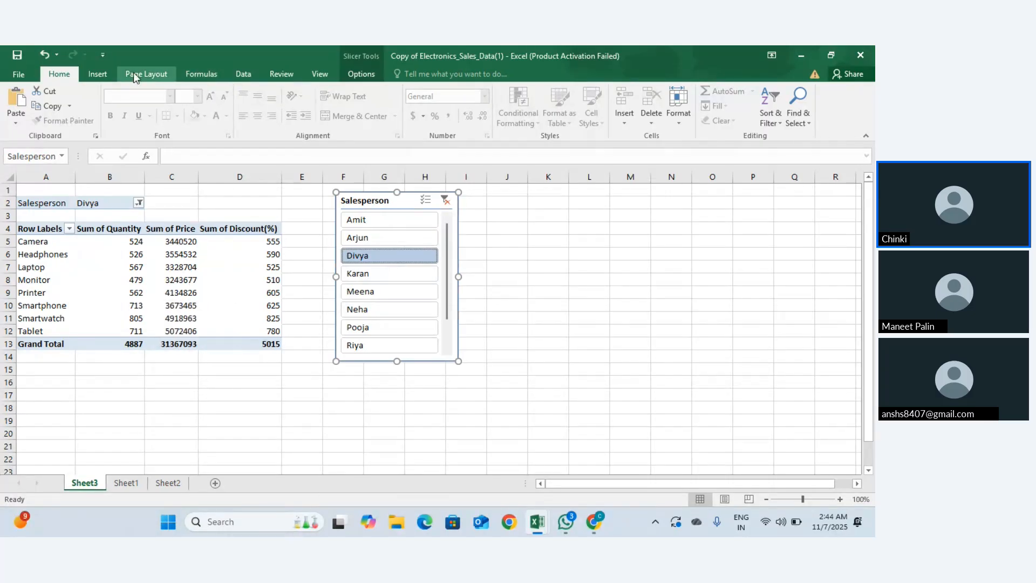
# Step: From a PivotTable value cell, open Insert Slicers to list the fields Date through Total
pyautogui.click(98, 74)
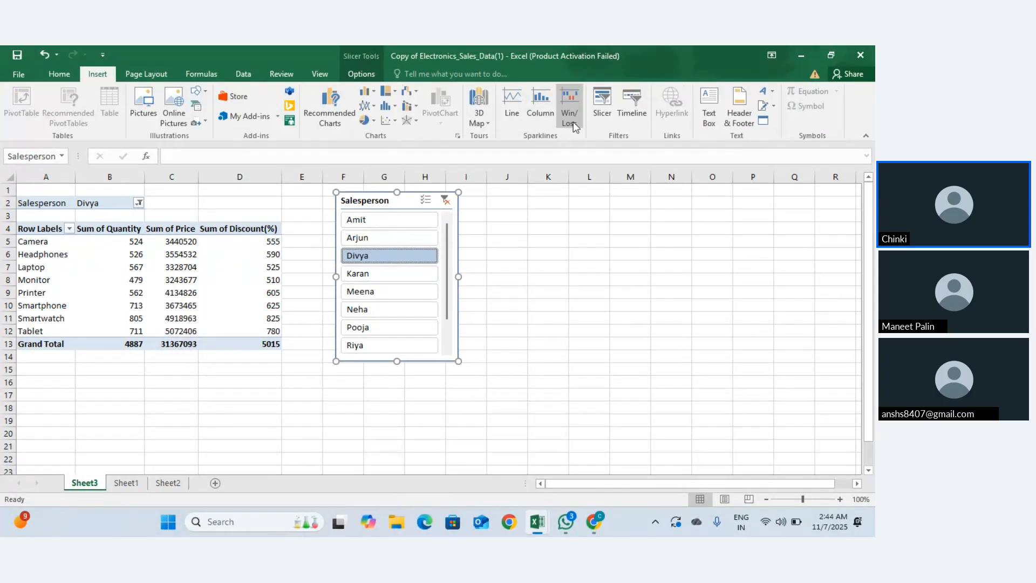
pyautogui.click(597, 125)
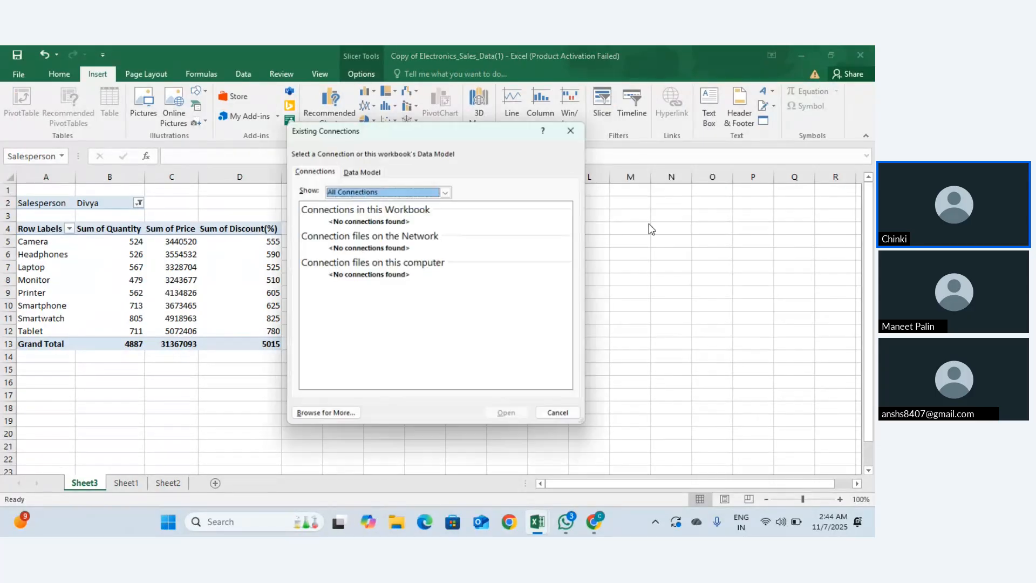
pyautogui.click(575, 128)
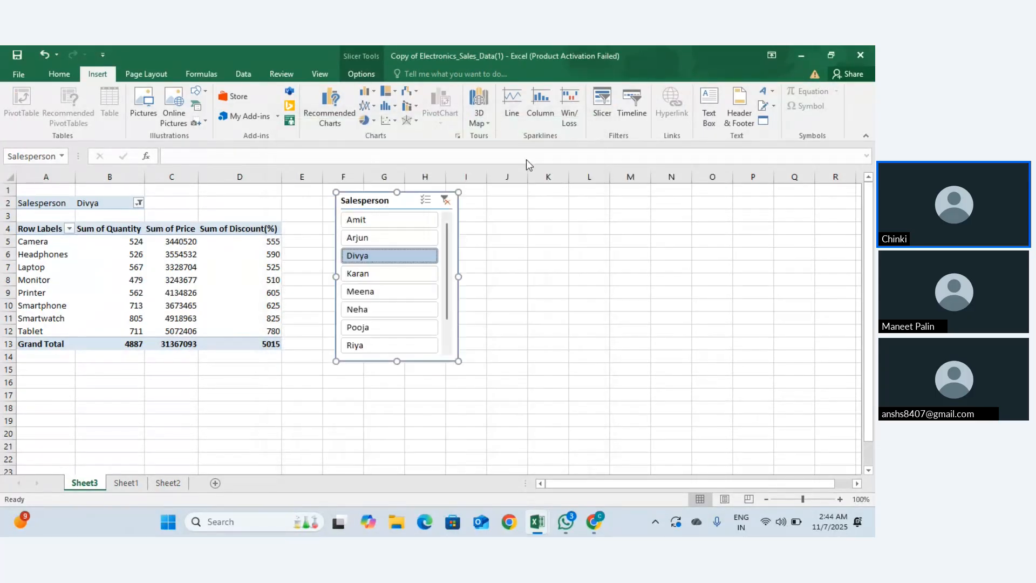
pyautogui.click(250, 241)
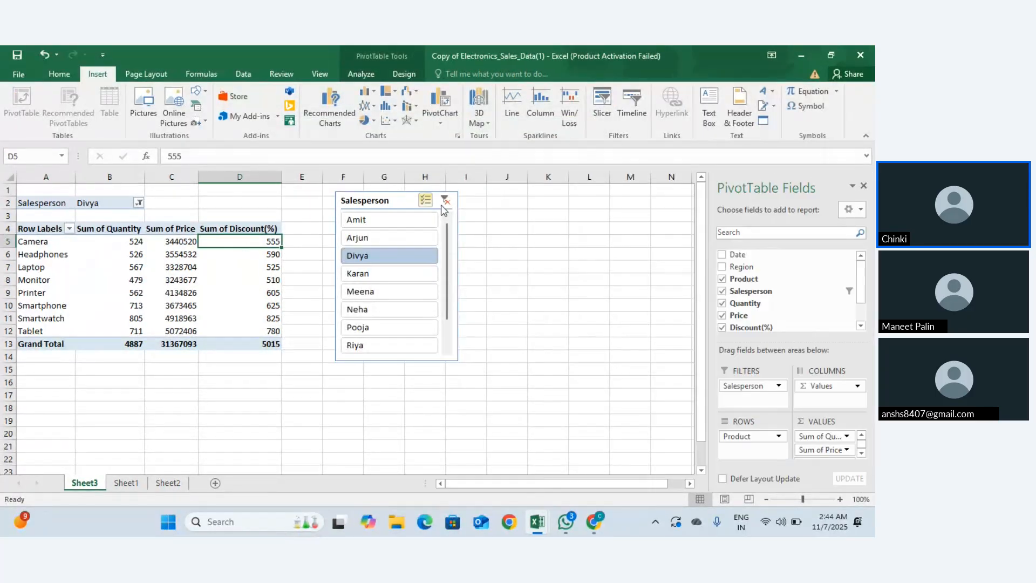
pyautogui.click(603, 113)
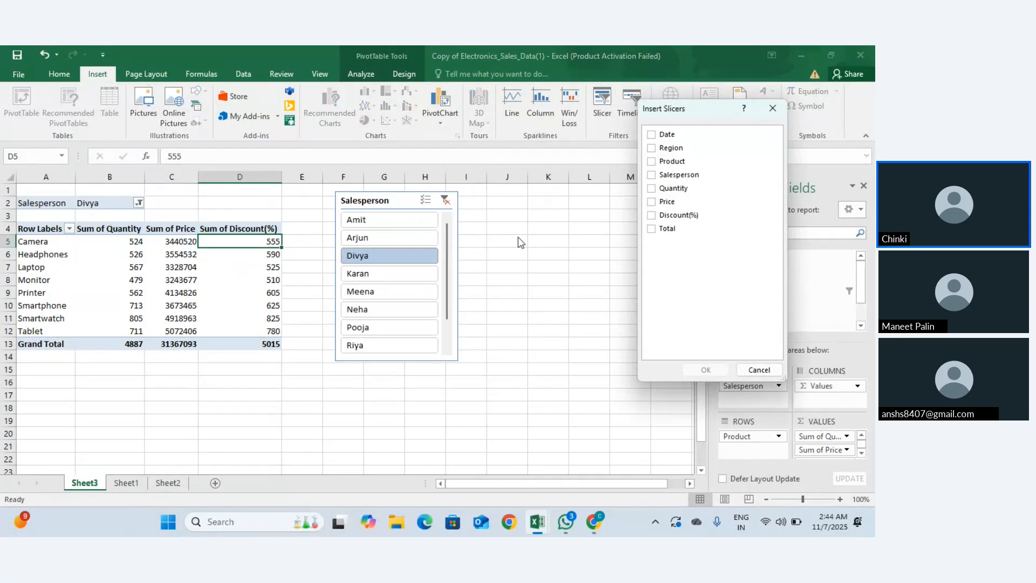
pyautogui.press('Escape')
pyautogui.click(510, 292)
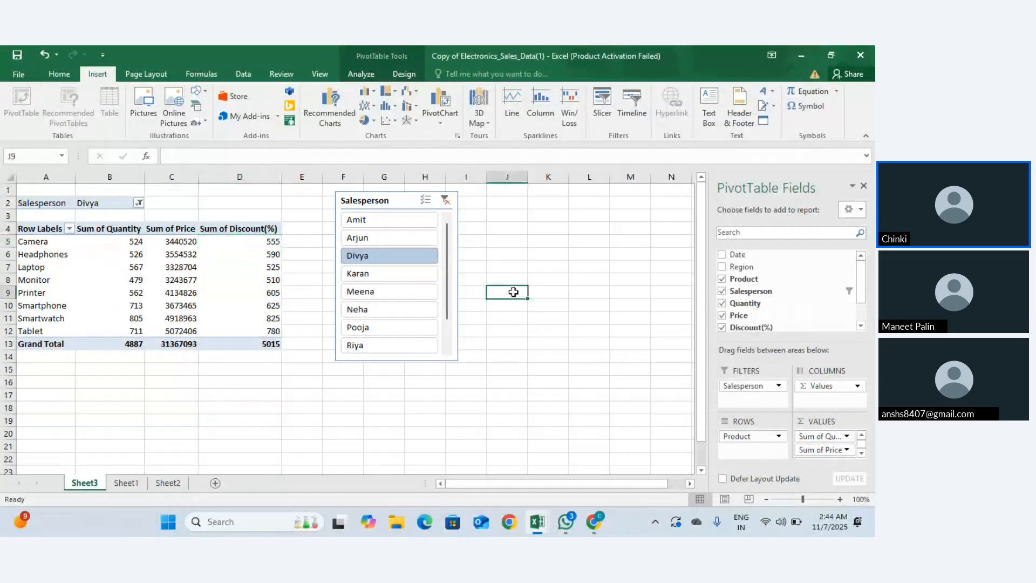
pyautogui.click(596, 117)
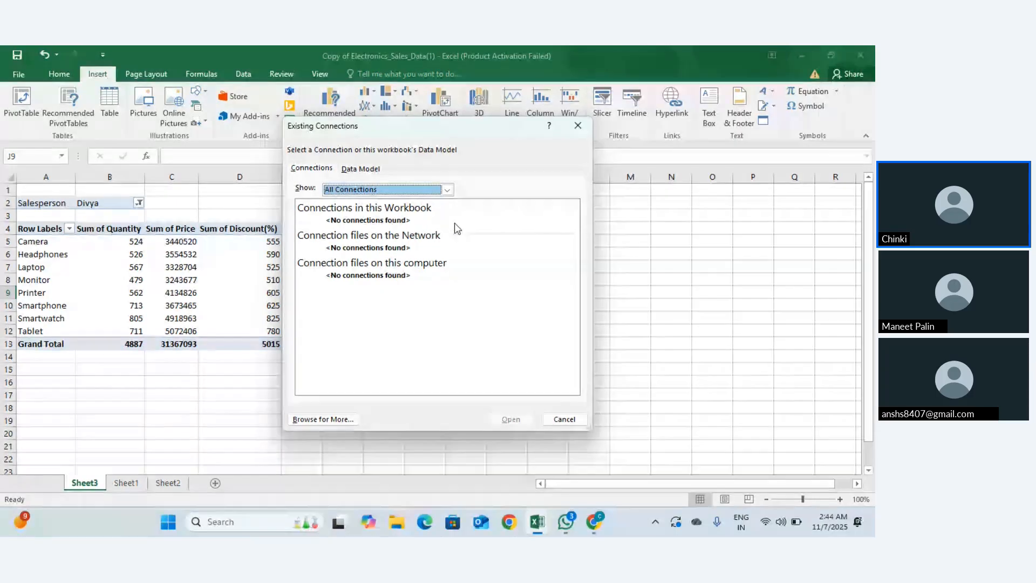
pyautogui.click(579, 126)
pyautogui.click(218, 248)
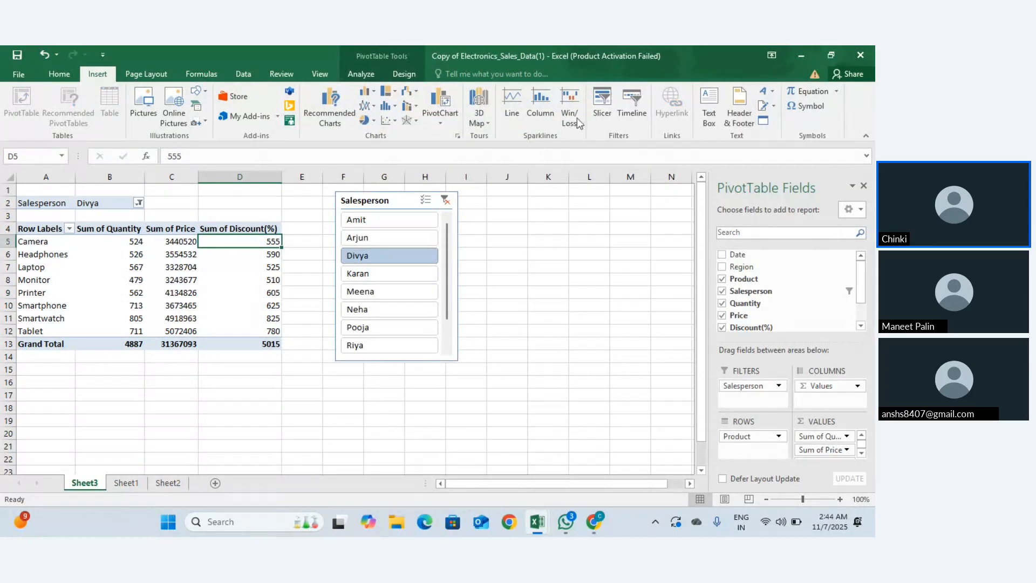
pyautogui.click(601, 114)
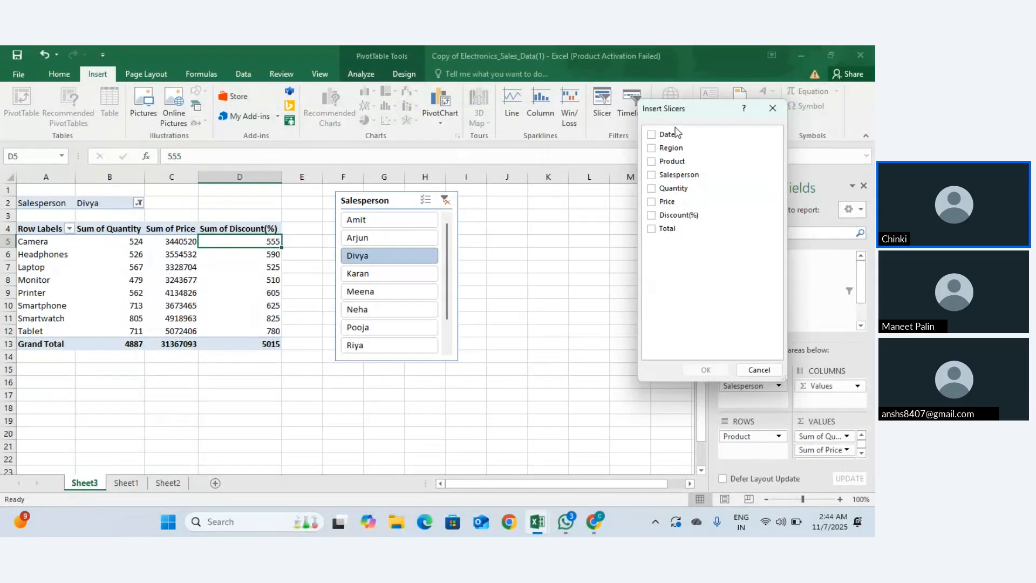
# Step: Close Insert Slicers without adding a slicer and clear the Salesperson filter
pyautogui.click(654, 217)
pyautogui.click(773, 108)
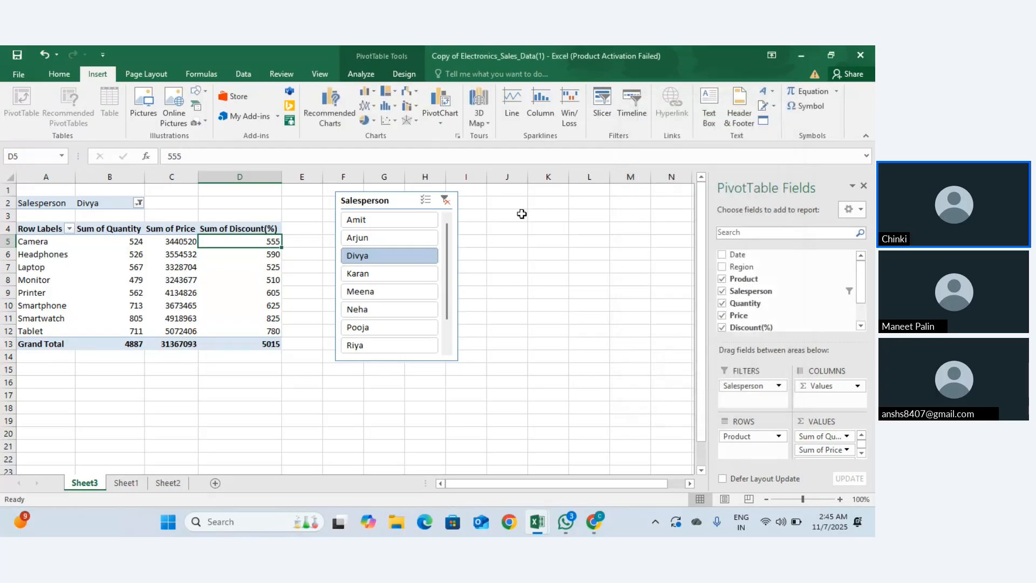
pyautogui.click(450, 203)
# Step: Cut the Salesperson slicer off the sheet
pyautogui.click(399, 204)
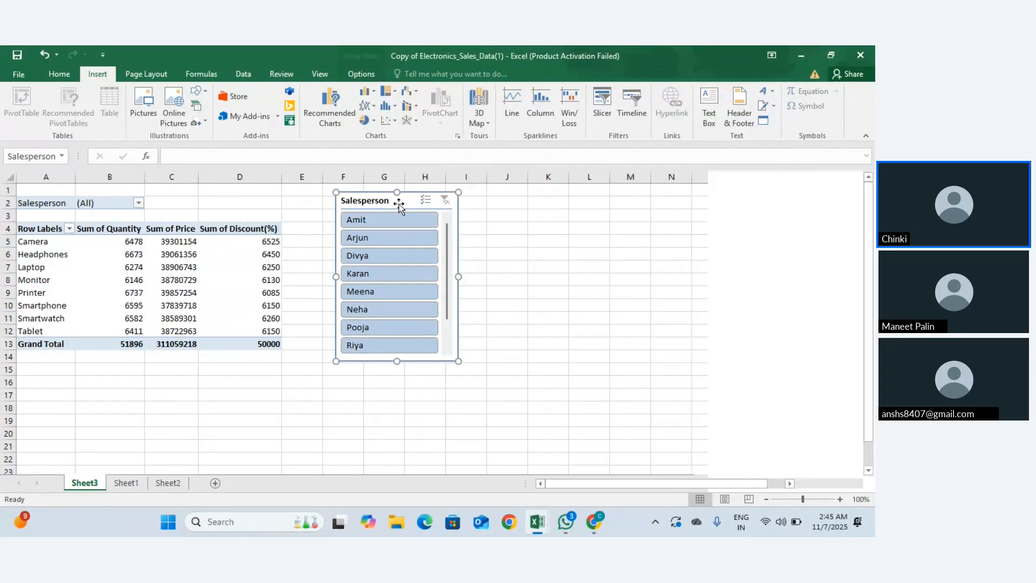
pyautogui.rightClick(399, 204)
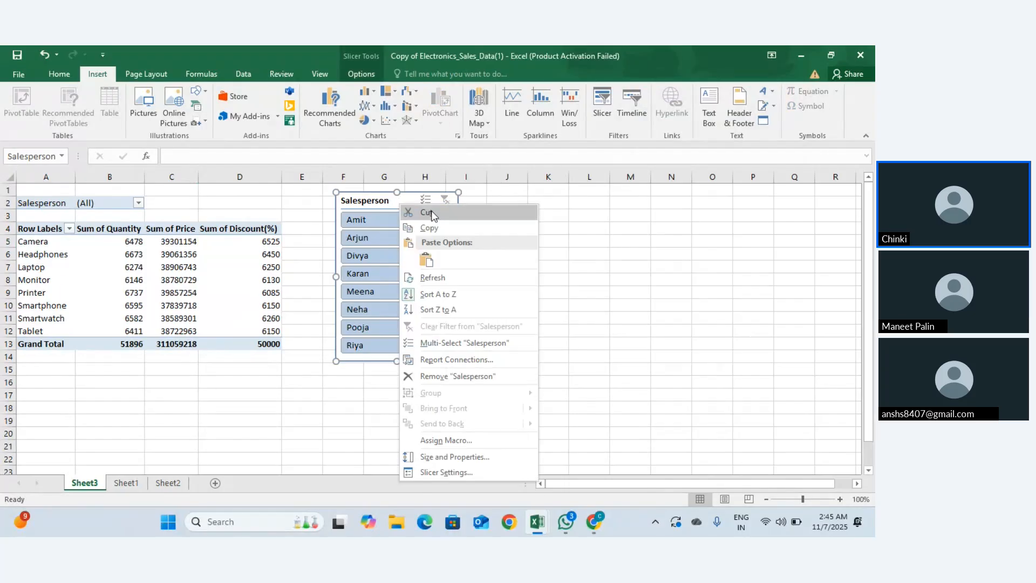
pyautogui.click(427, 213)
pyautogui.click(234, 252)
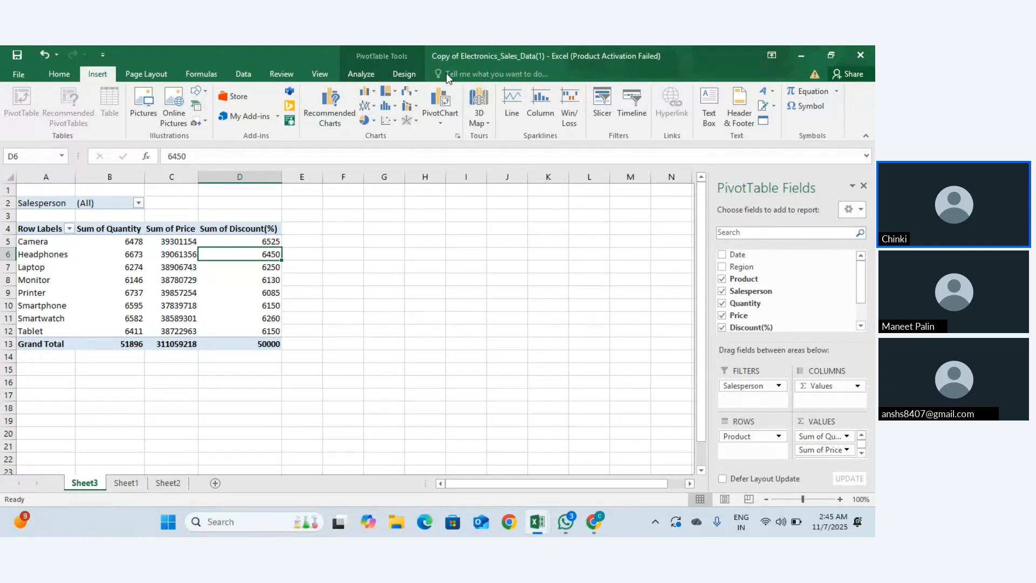
pyautogui.click(606, 117)
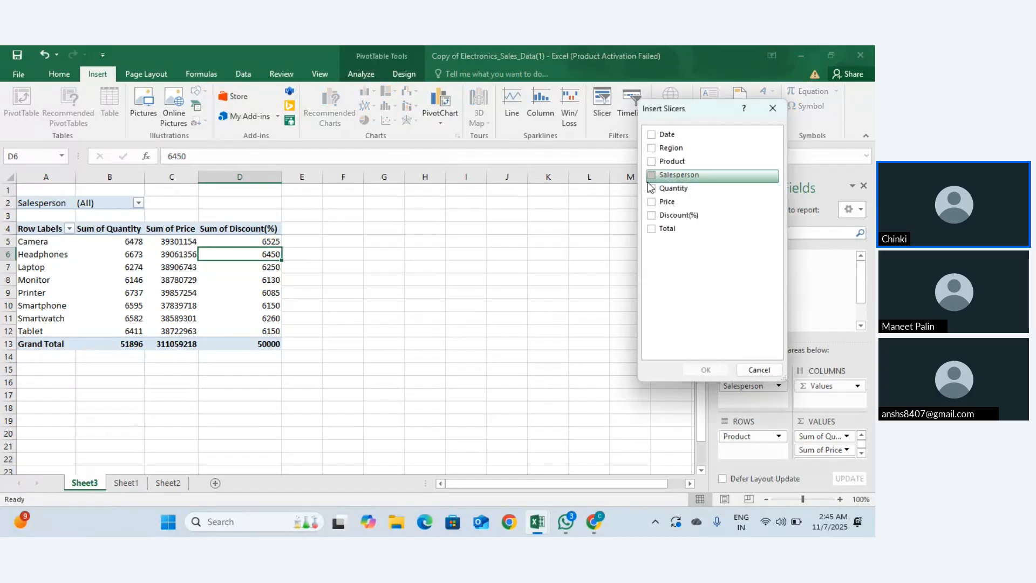
pyautogui.click(652, 215)
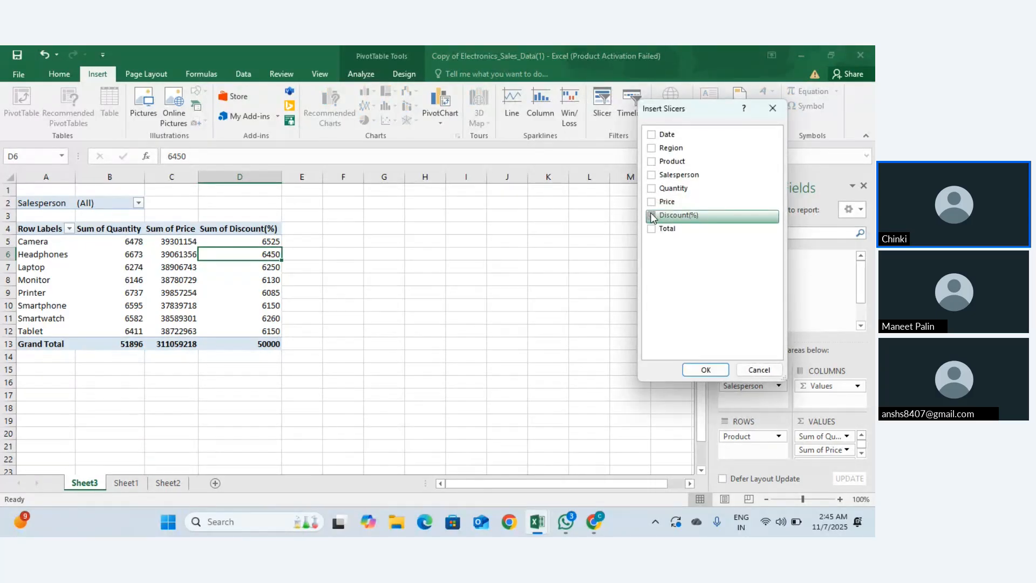
pyautogui.click(650, 201)
pyautogui.click(705, 370)
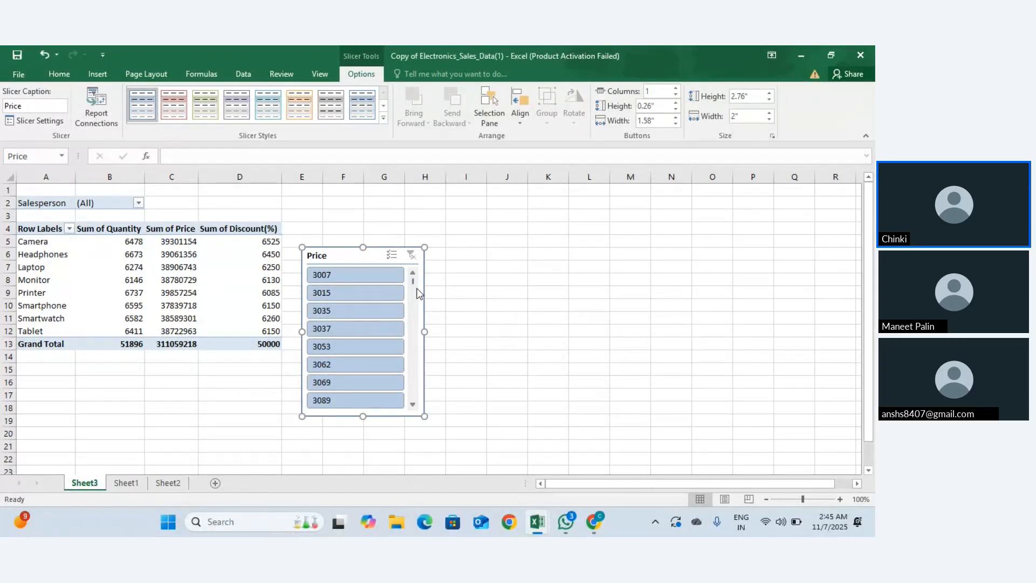
pyautogui.moveTo(413, 280); pyautogui.dragTo(419, 407)
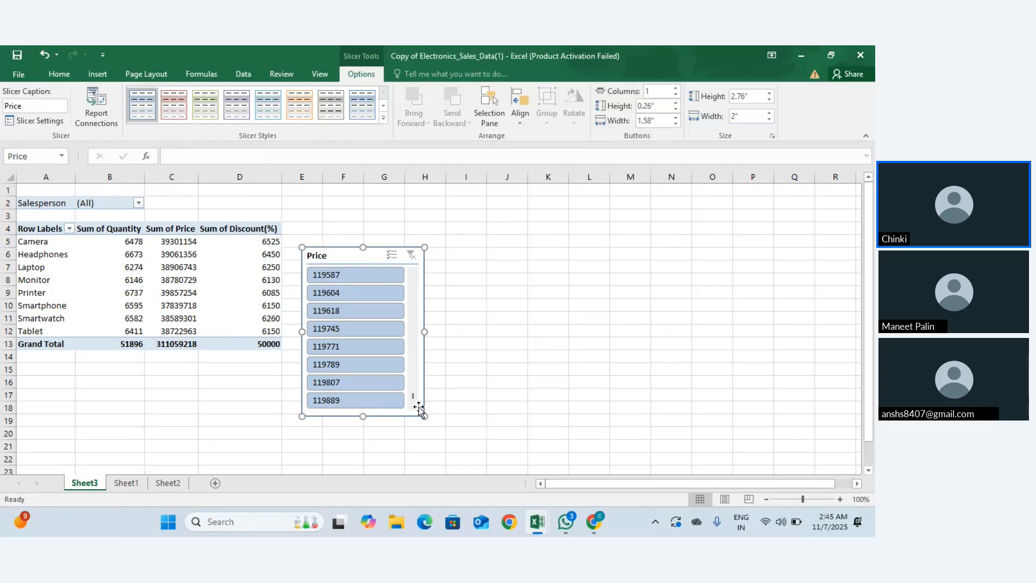
pyautogui.rightClick(366, 252)
pyautogui.click(413, 236)
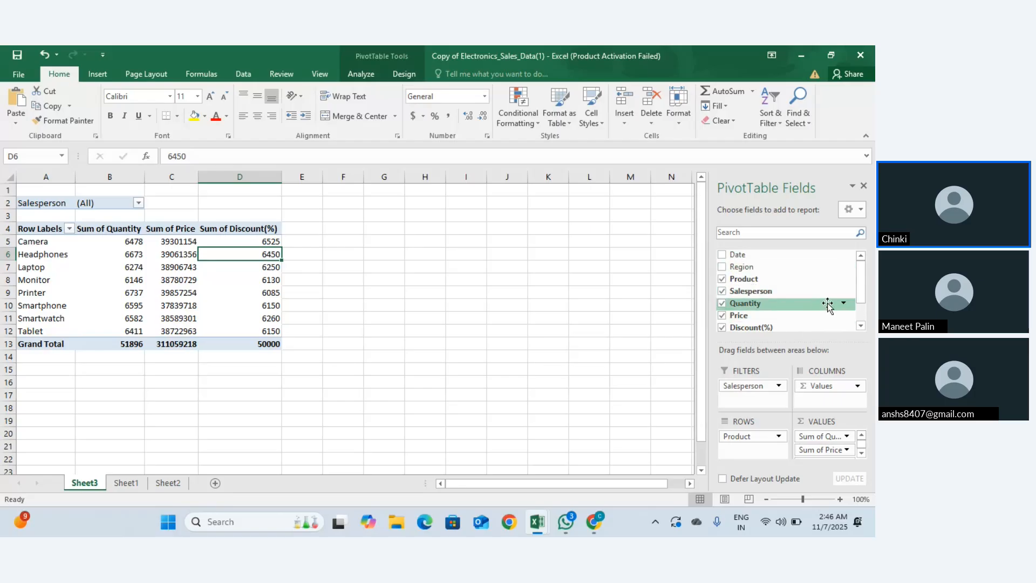
pyautogui.scroll(-3, 829, 305)
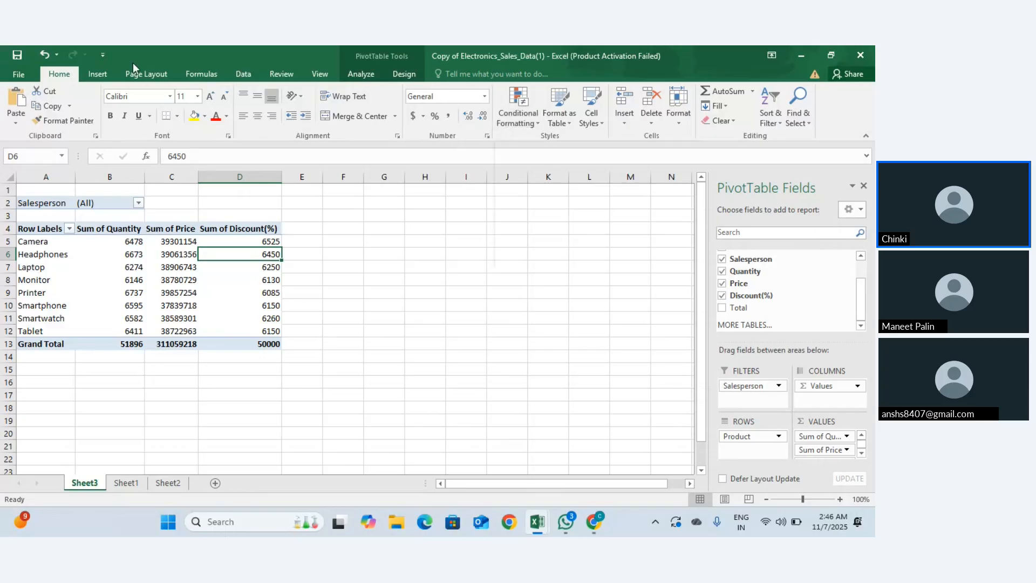
# Step: Insert a Region slicer for the PivotTable
pyautogui.click(97, 75)
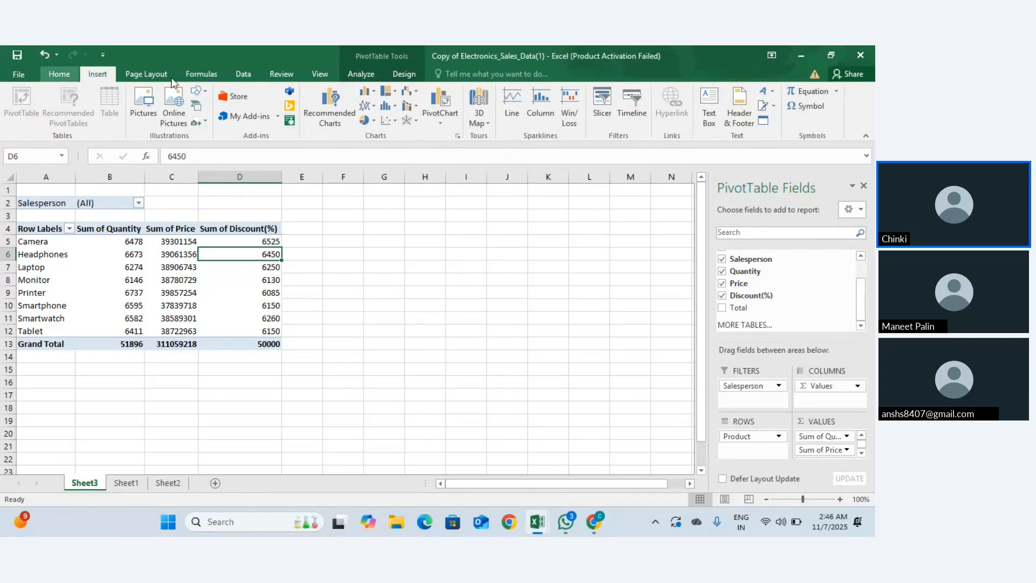
pyautogui.click(616, 120)
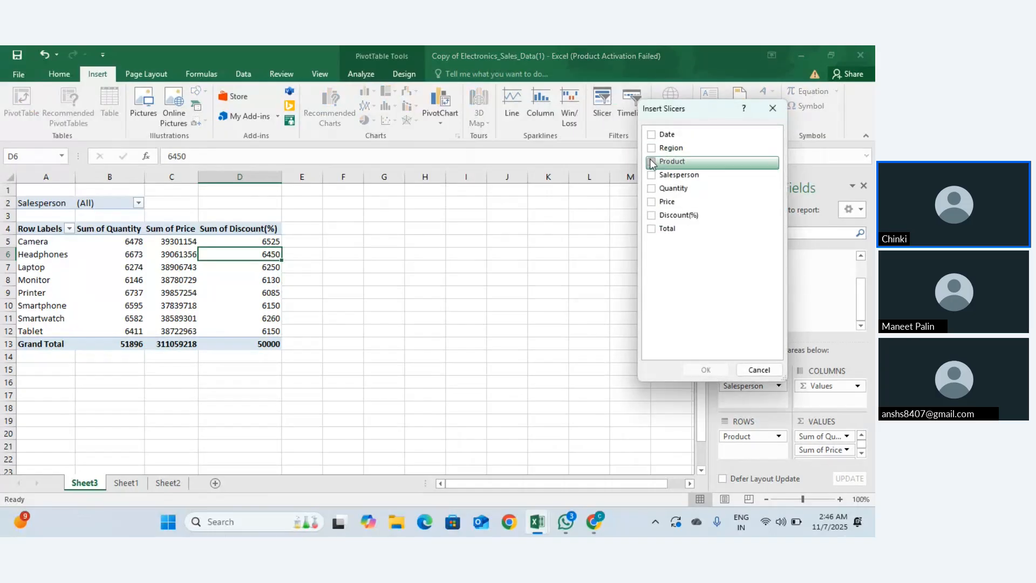
pyautogui.click(652, 149)
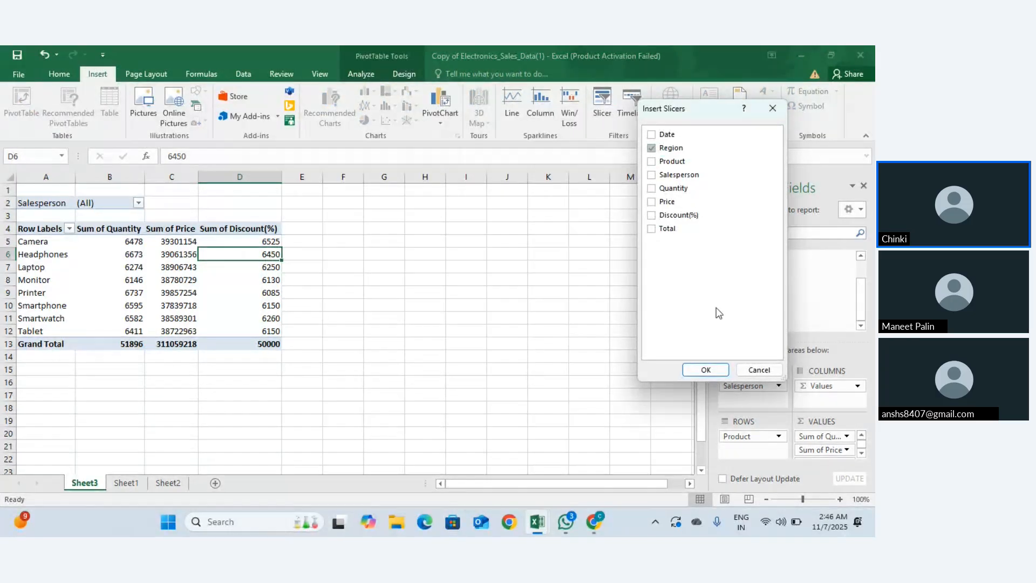
pyautogui.click(708, 370)
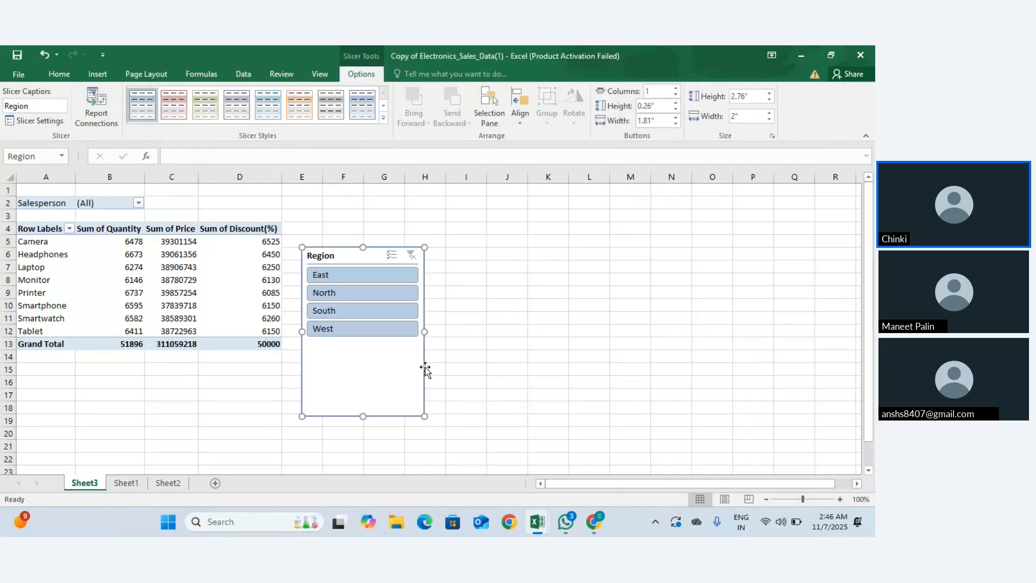
# Step: Shorten the Region slicer to fit its four regions and filter to North
pyautogui.moveTo(364, 416); pyautogui.dragTo(370, 343)
pyautogui.click(352, 293)
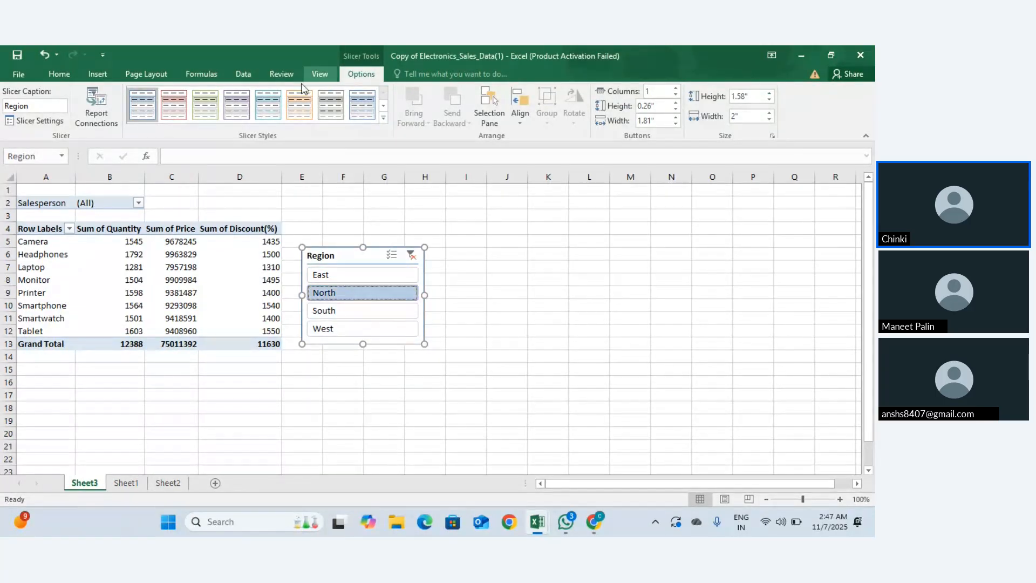
pyautogui.click(86, 256)
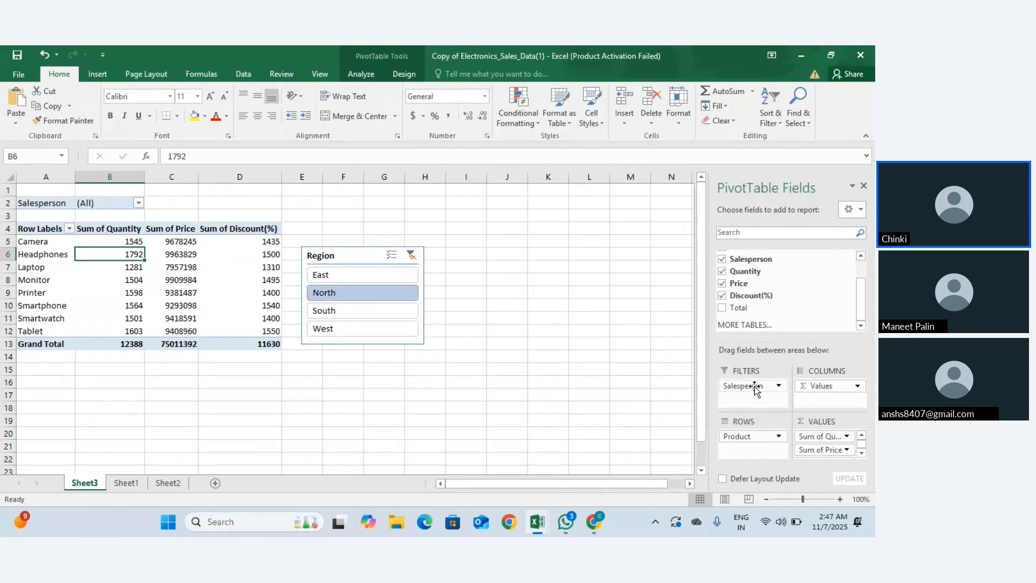
# Step: Put Salesperson in Rows and Product in Filters, giving ten salesperson rows for North
pyautogui.moveTo(756, 387); pyautogui.dragTo(745, 451)
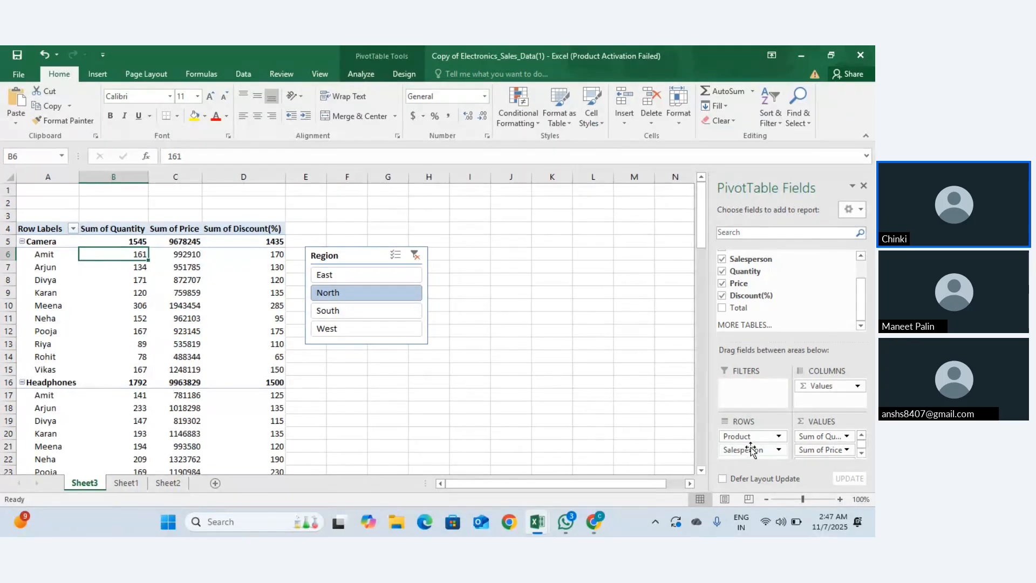
pyautogui.moveTo(752, 437); pyautogui.dragTo(749, 389)
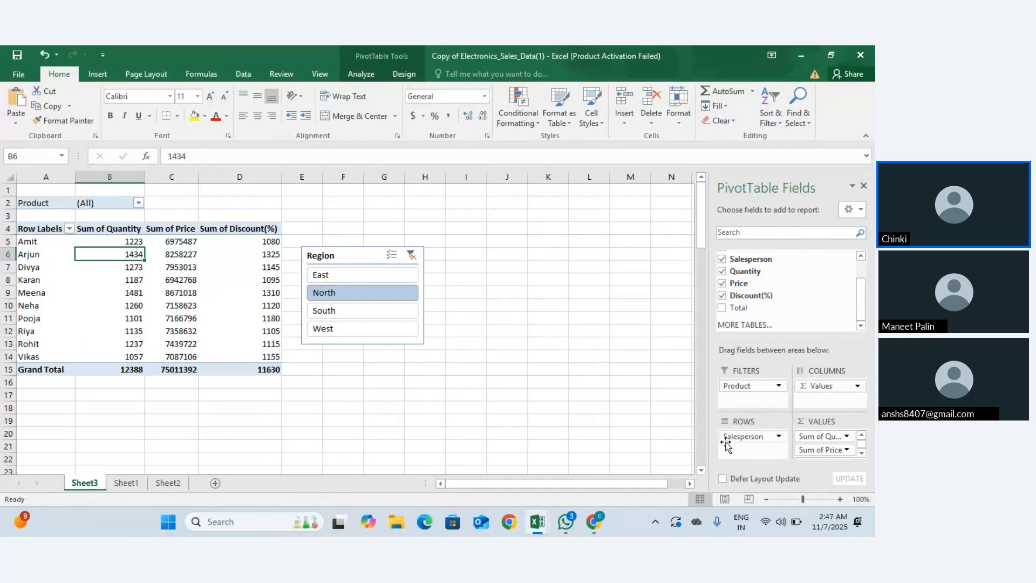
pyautogui.moveTo(731, 437)
pyautogui.mouseDown()
pyautogui.moveTo(745, 435)
pyautogui.moveTo(753, 390)
pyautogui.moveTo(762, 440)
pyautogui.mouseUp()
pyautogui.moveTo(770, 437); pyautogui.dragTo(776, 300)
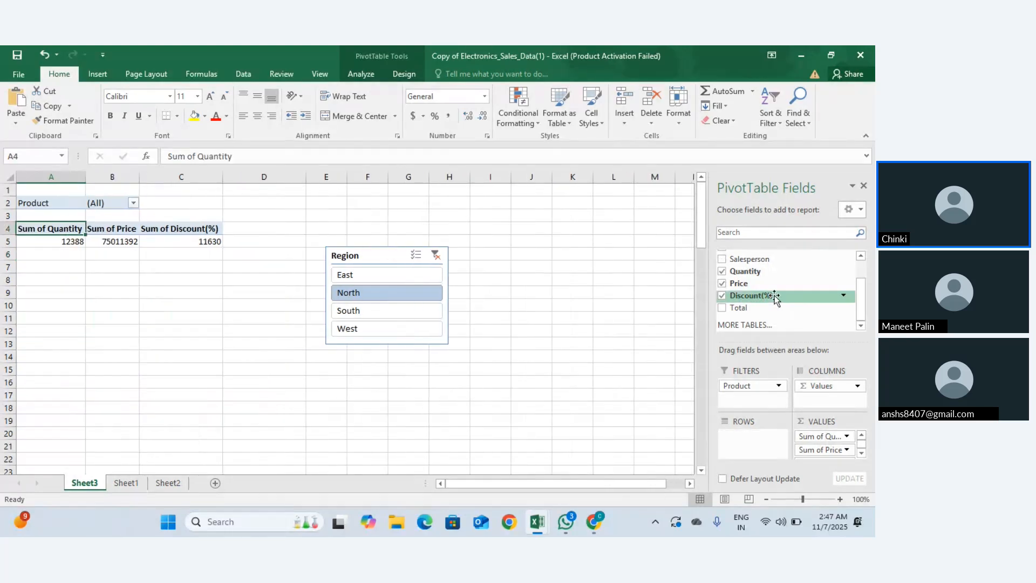
pyautogui.moveTo(760, 258); pyautogui.dragTo(751, 447)
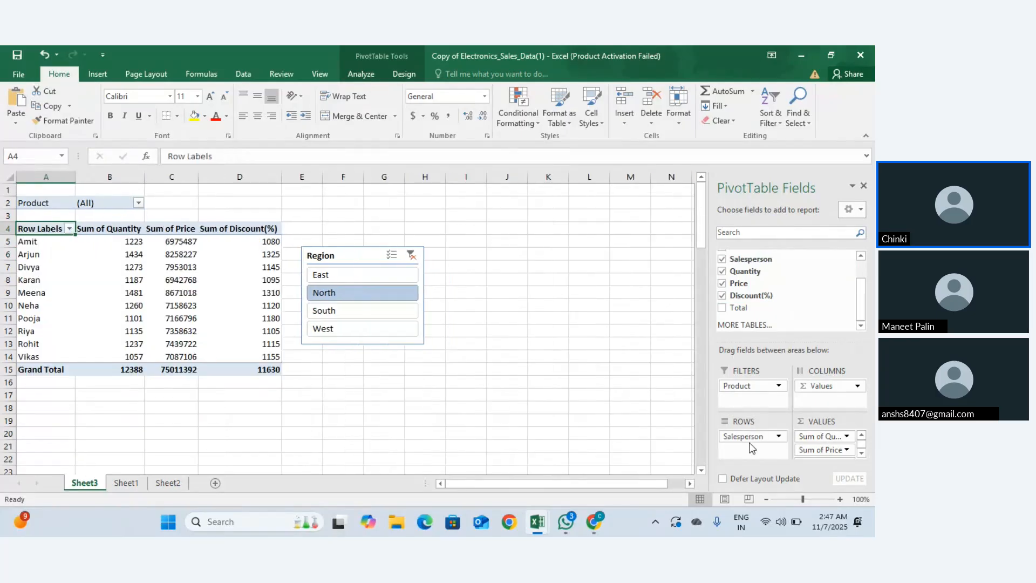
# Step: Cycle the Region slicer through South, East and West, finishing on East
pyautogui.click(348, 312)
pyautogui.click(351, 276)
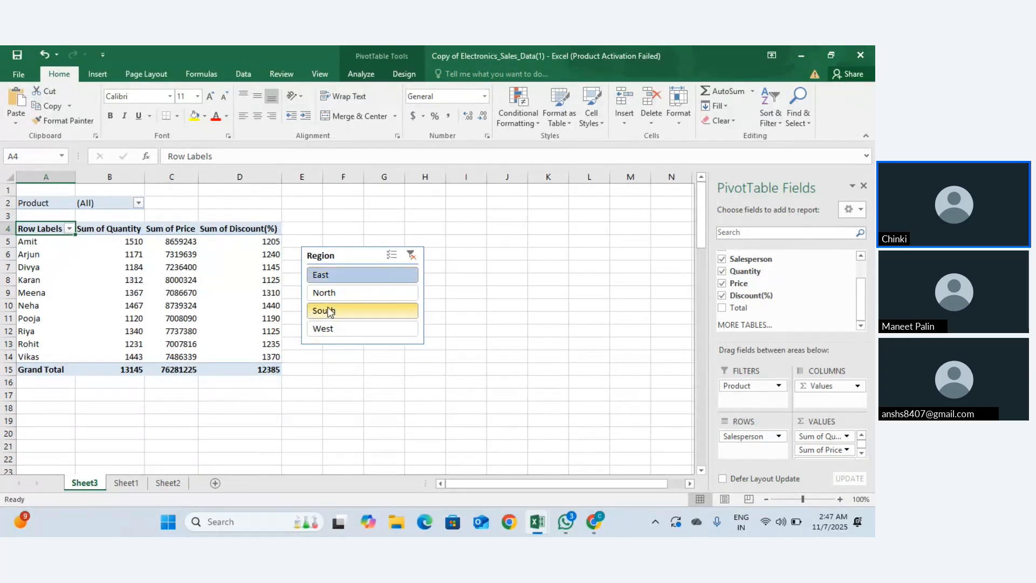
pyautogui.click(348, 333)
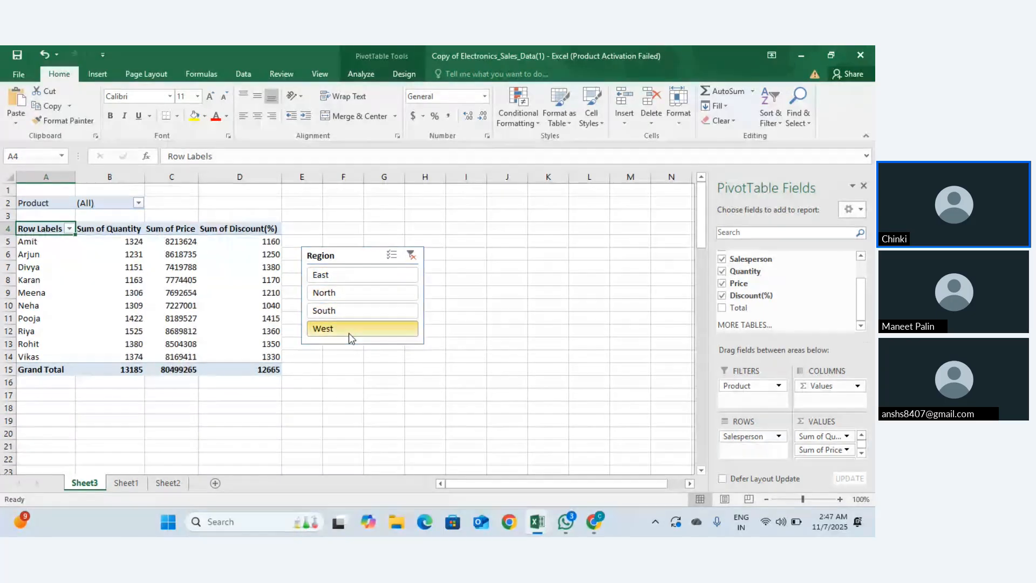
pyautogui.click(362, 276)
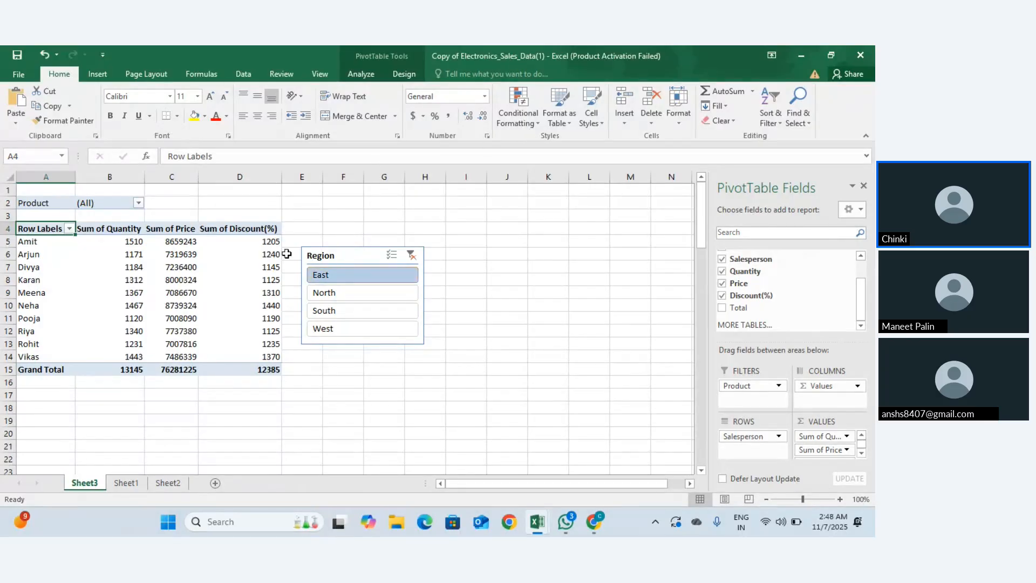
pyautogui.click(147, 317)
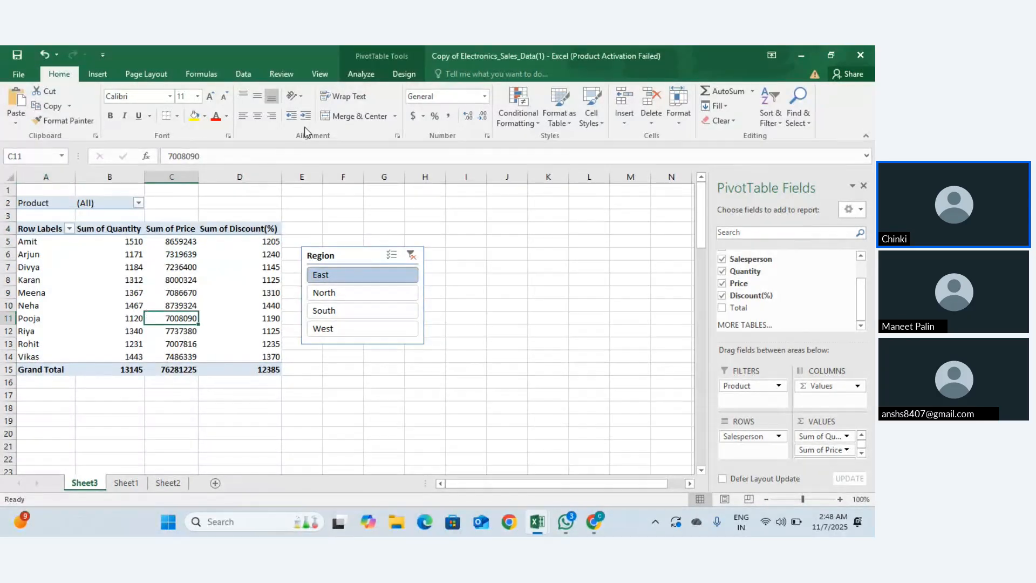
pyautogui.click(111, 71)
# Step: Insert a Product slicer and place it right of the Region slicer
pyautogui.click(612, 121)
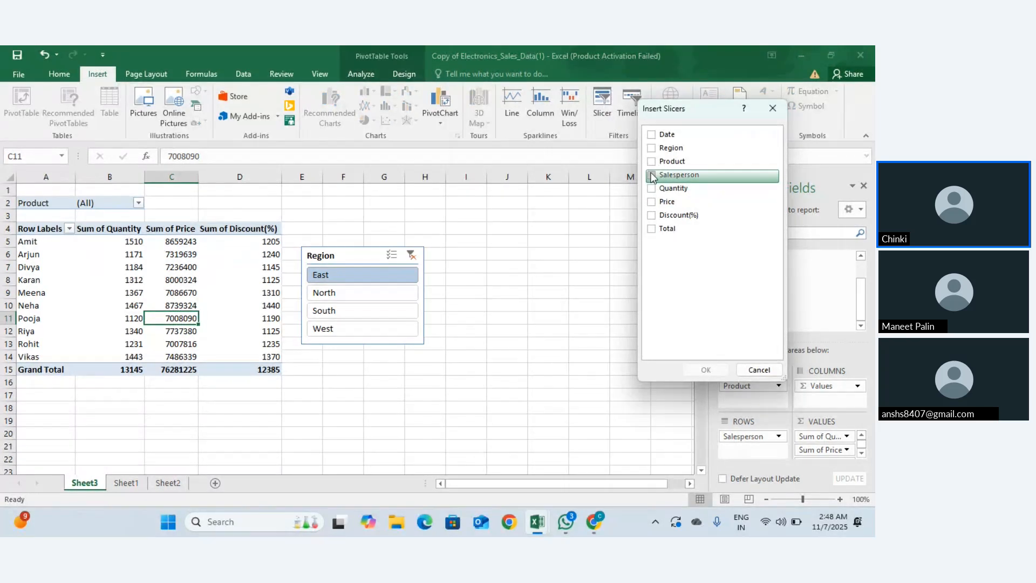
pyautogui.click(652, 160)
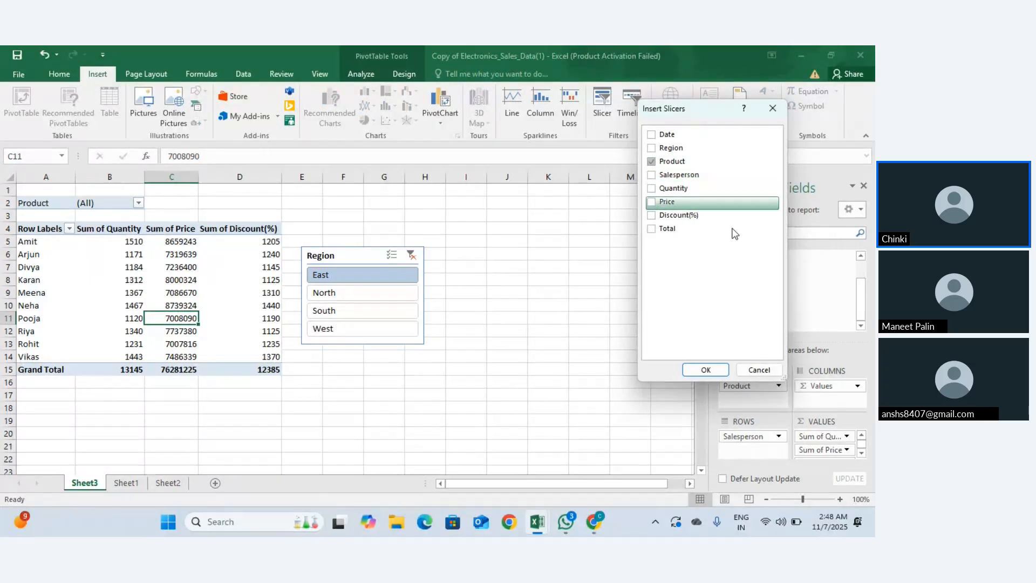
pyautogui.click(703, 371)
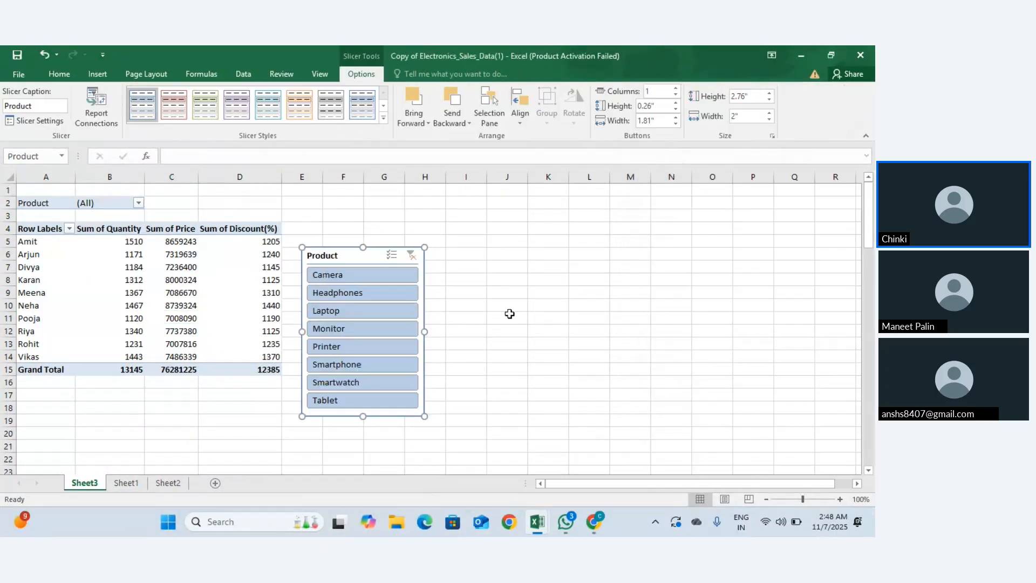
pyautogui.moveTo(345, 249); pyautogui.dragTo(480, 225)
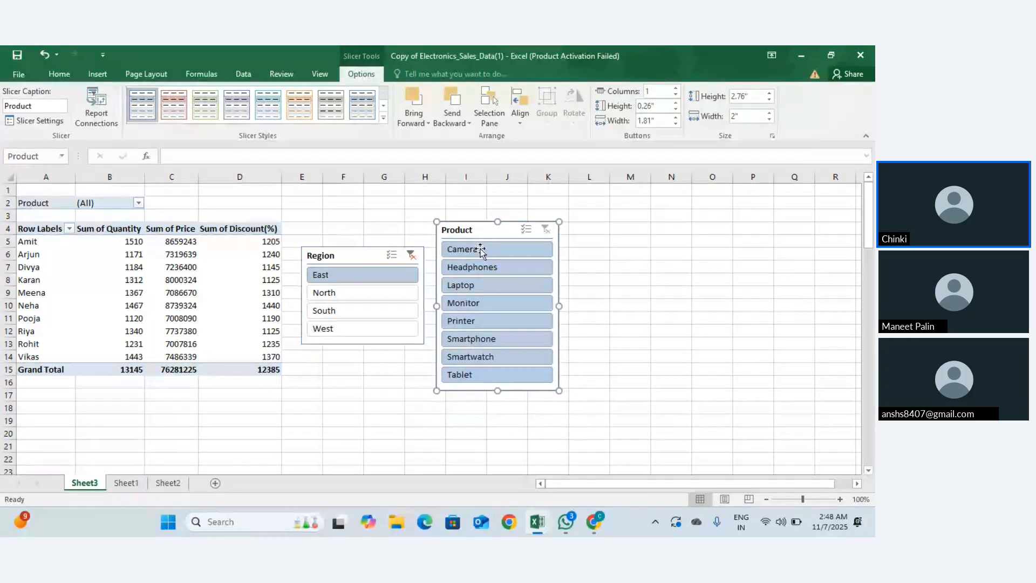
# Step: Try South and Laptop, then settle on West Smartwatch (1750 quantity)
pyautogui.click(372, 309)
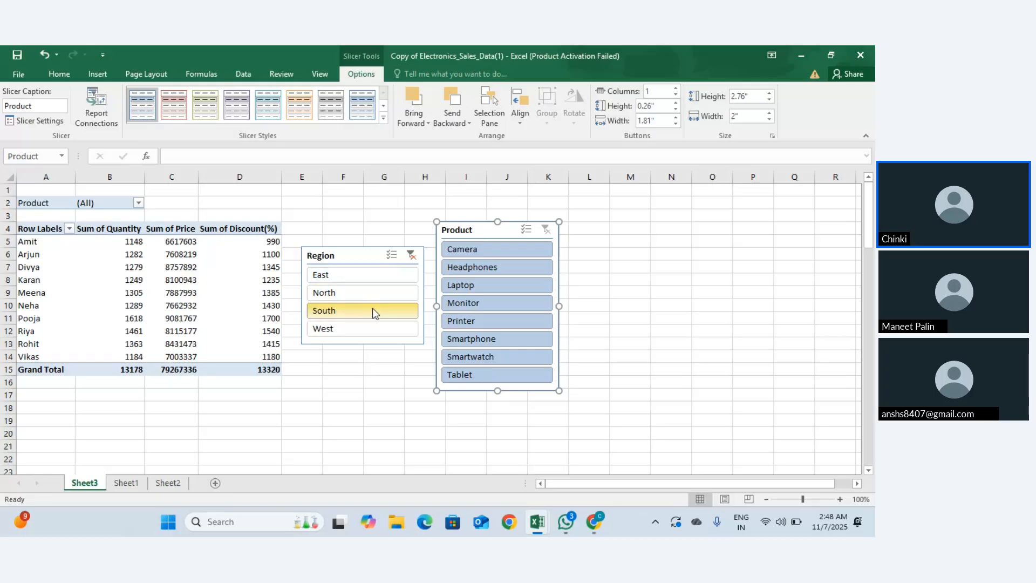
pyautogui.click(462, 286)
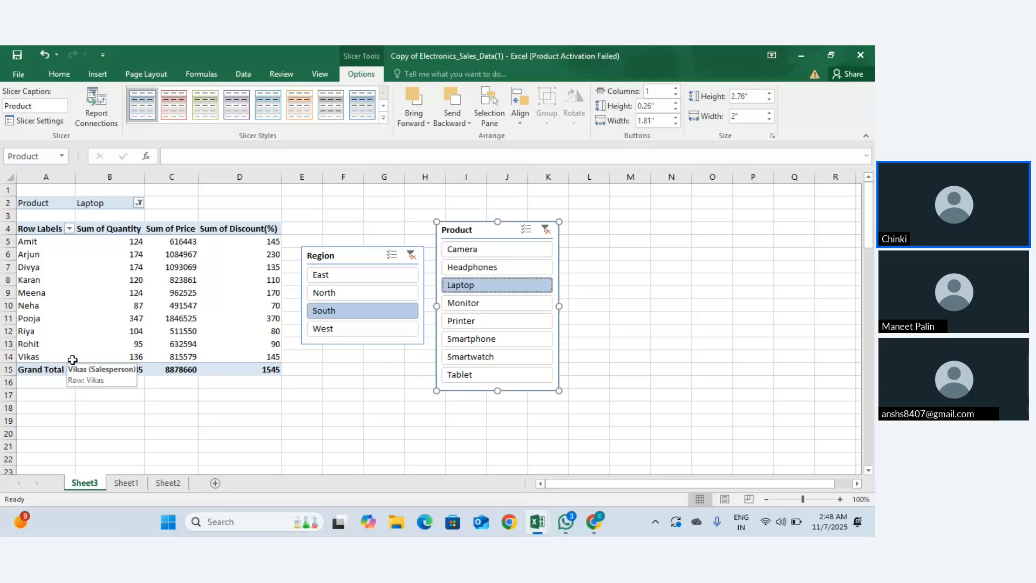
pyautogui.click(334, 330)
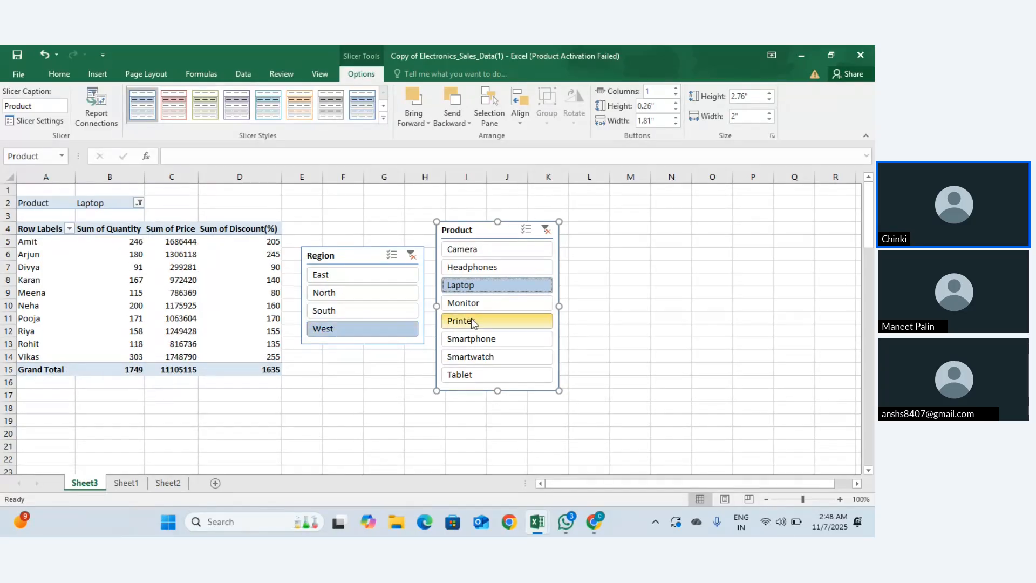
pyautogui.click(494, 360)
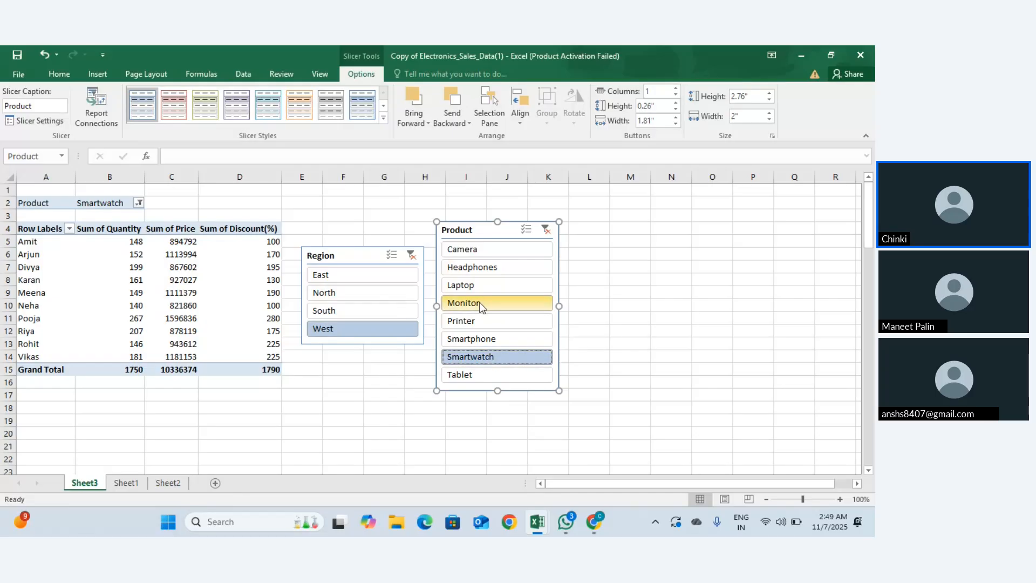
pyautogui.click(150, 300)
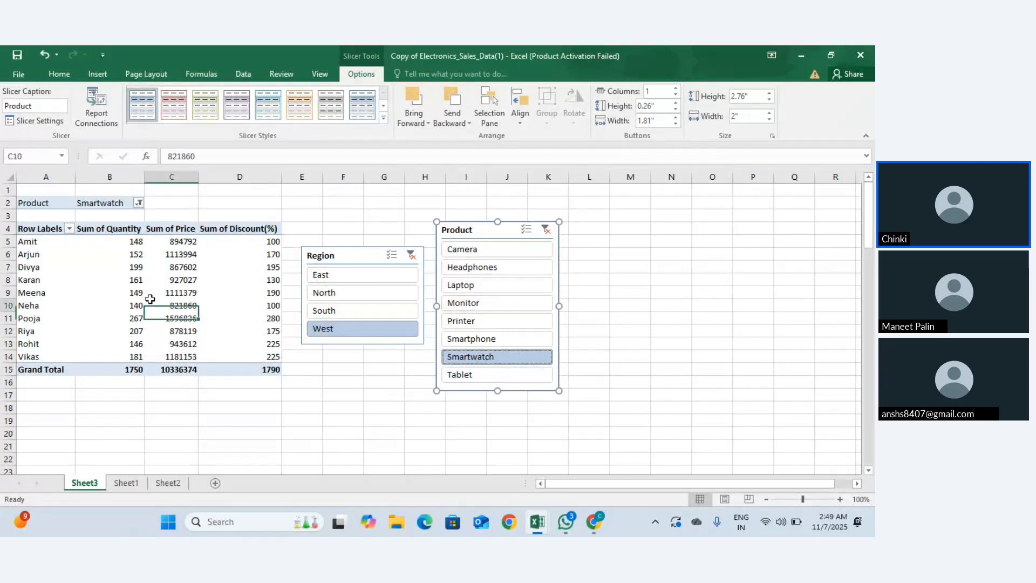
pyautogui.click(98, 74)
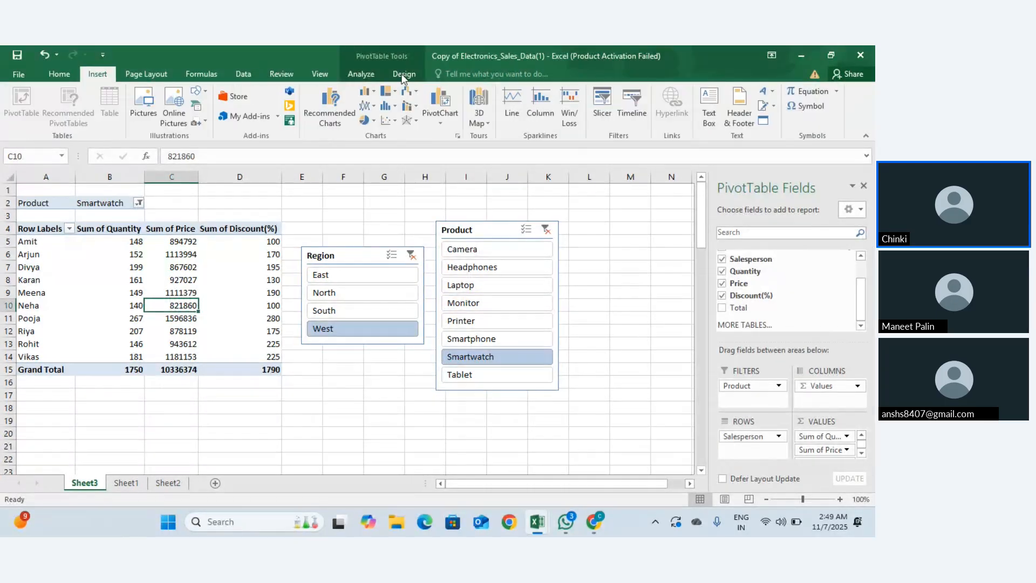
pyautogui.click(599, 105)
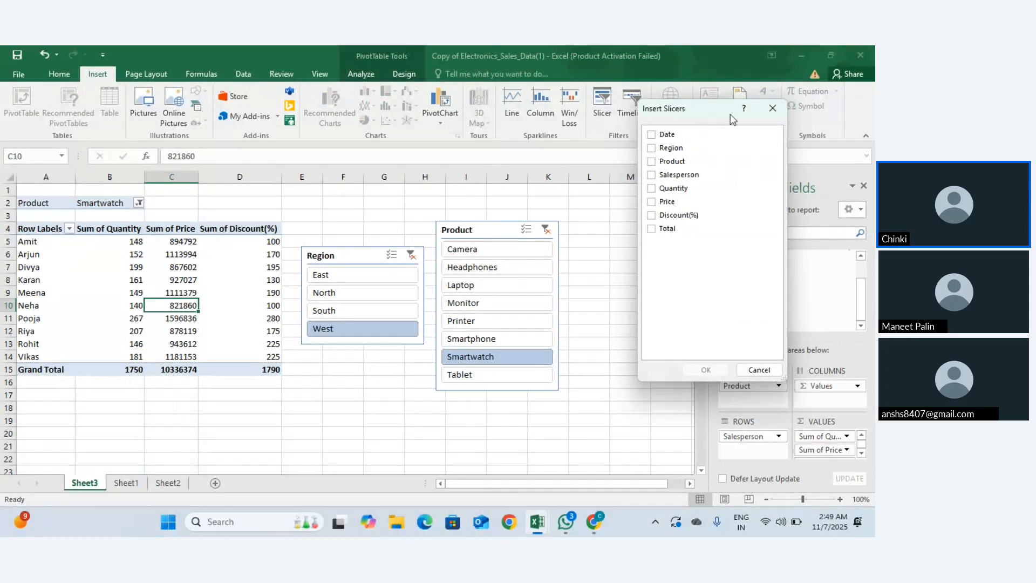
pyautogui.click(772, 108)
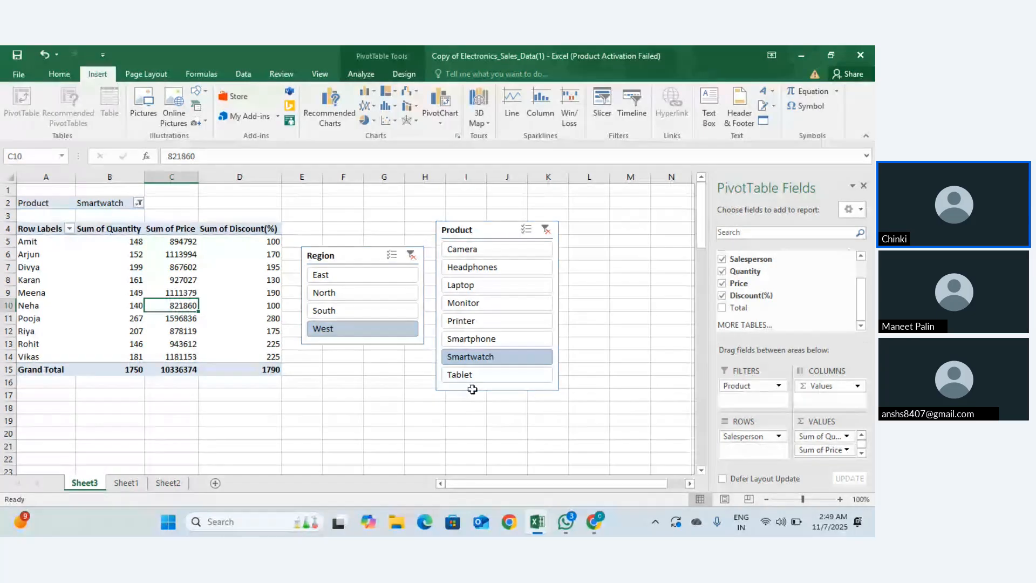
pyautogui.moveTo(33, 231); pyautogui.dragTo(219, 360)
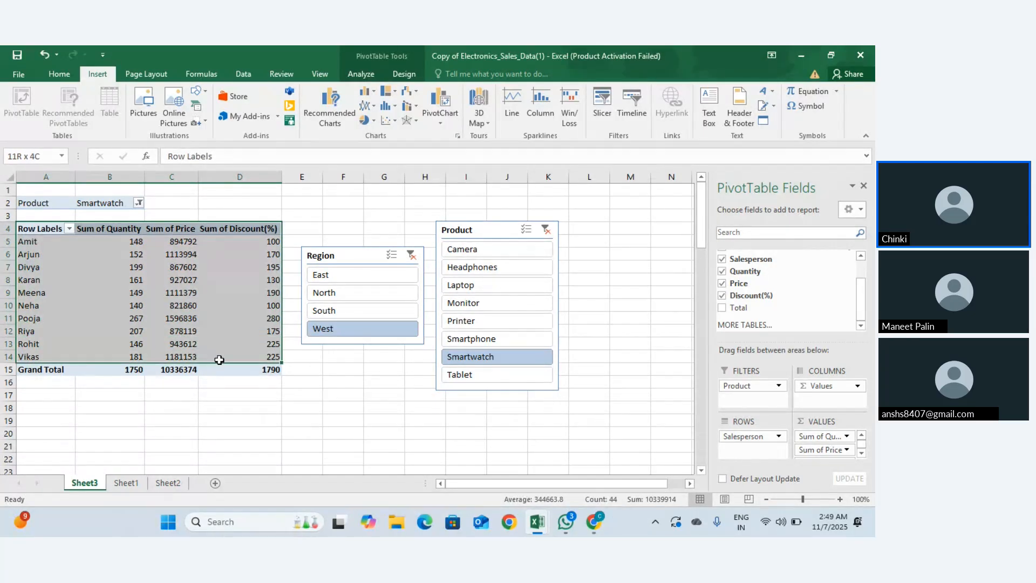
# Step: Select the whole pivot table and browse its Analyze and Design ribbon options
pyautogui.click(29, 229)
pyautogui.moveTo(48, 240); pyautogui.dragTo(224, 365)
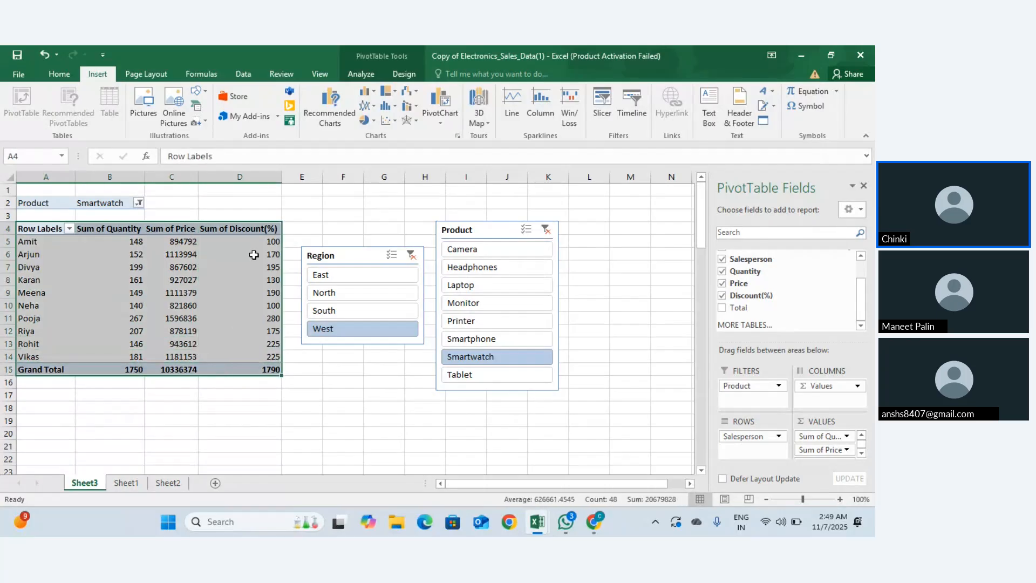
pyautogui.click(360, 73)
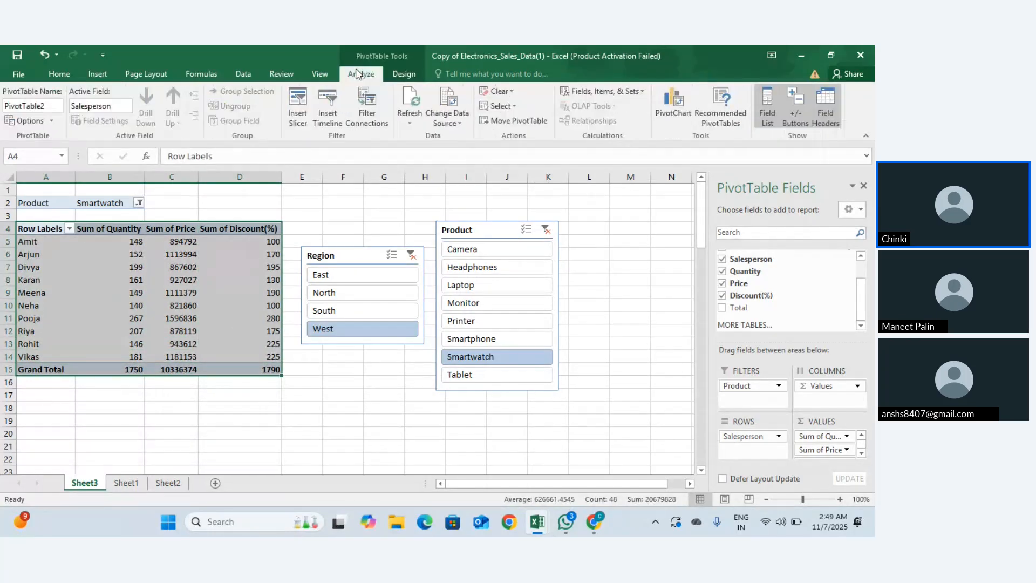
pyautogui.click(400, 76)
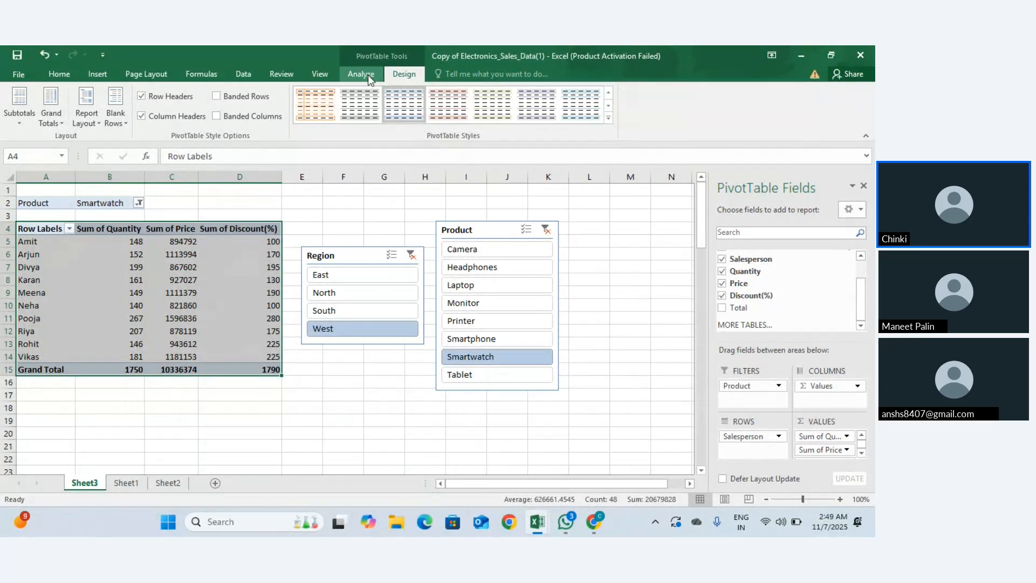
pyautogui.click(369, 76)
pyautogui.click(386, 77)
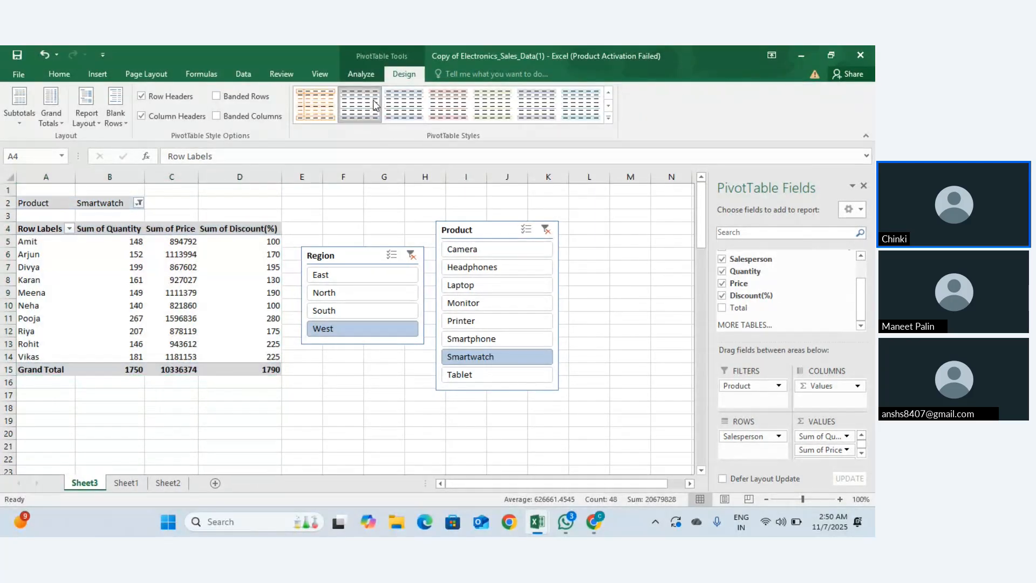
pyautogui.click(364, 359)
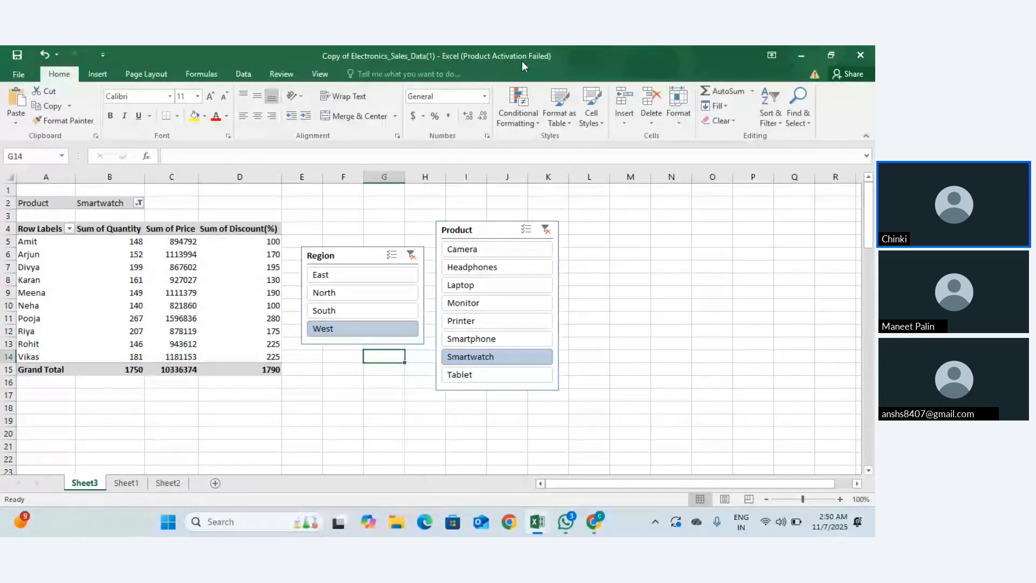
# Step: Apply the grey Pivot Style Medium 1 from the PivotTable Styles gallery
pyautogui.click(209, 240)
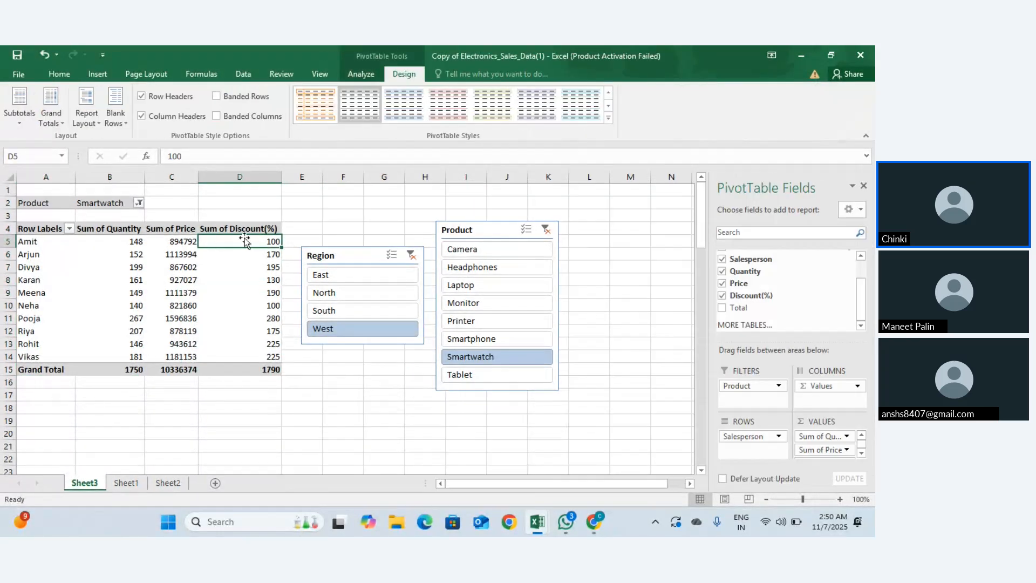
pyautogui.click(303, 396)
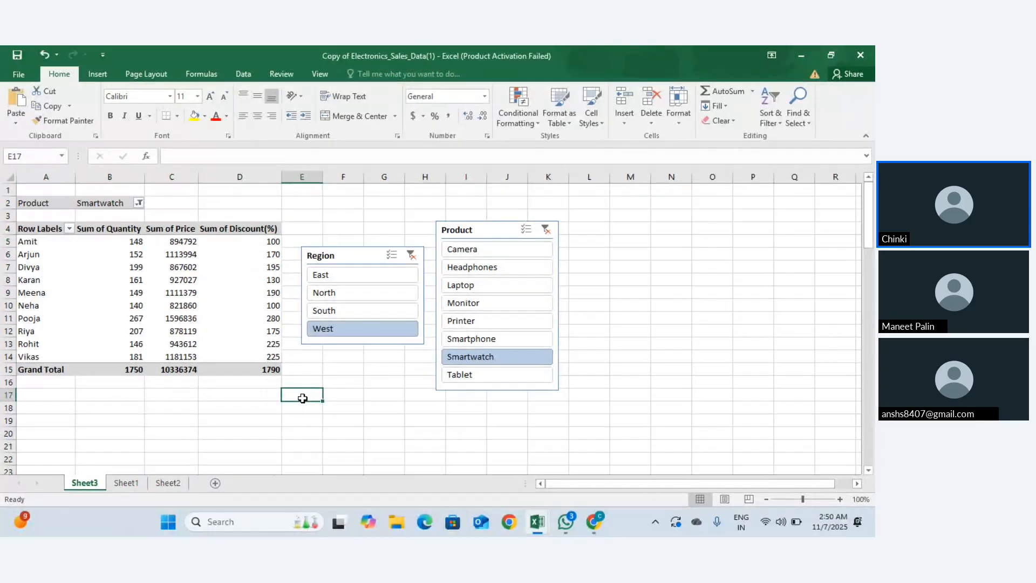
pyautogui.click(183, 319)
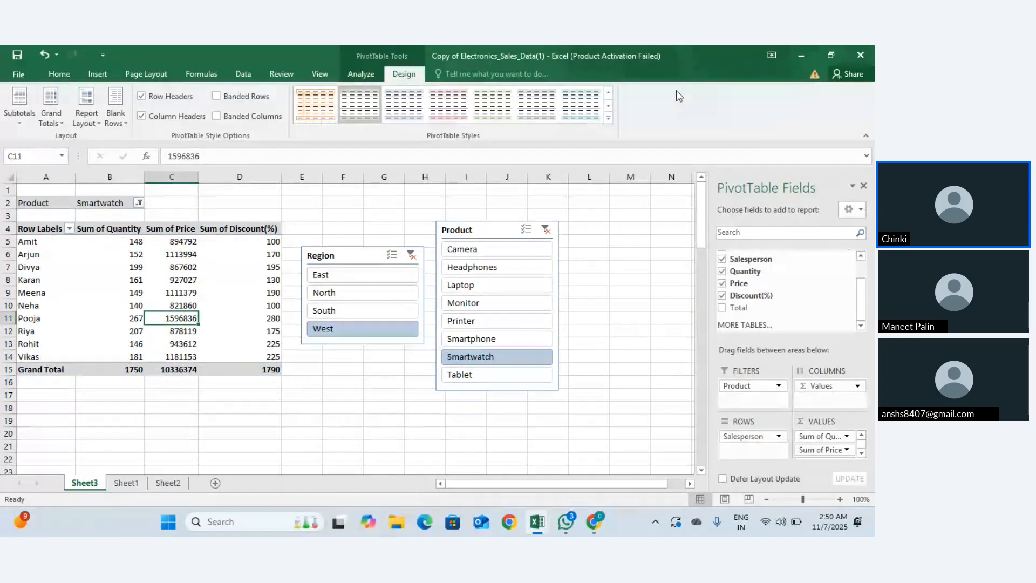
pyautogui.click(608, 118)
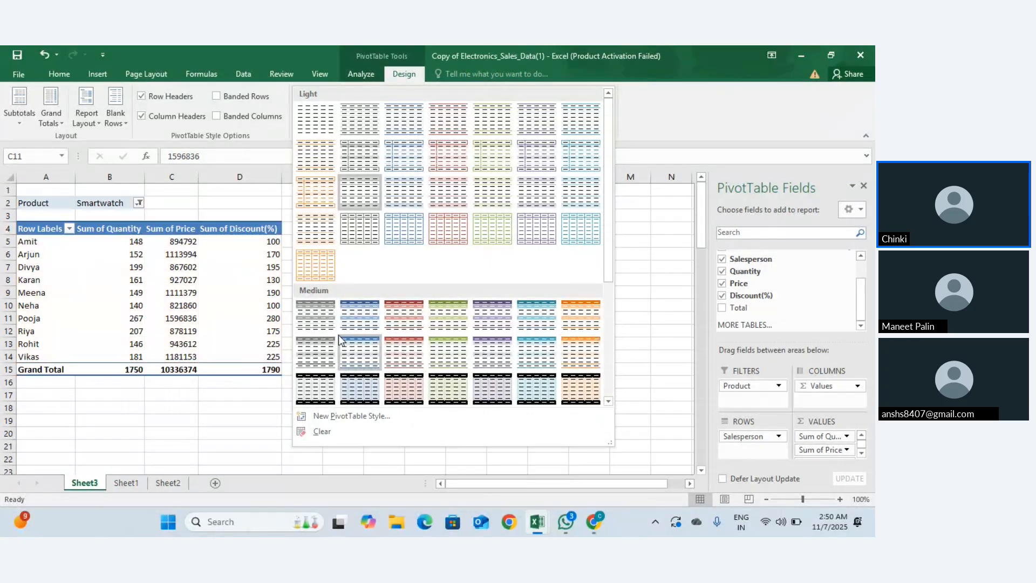
pyautogui.click(326, 320)
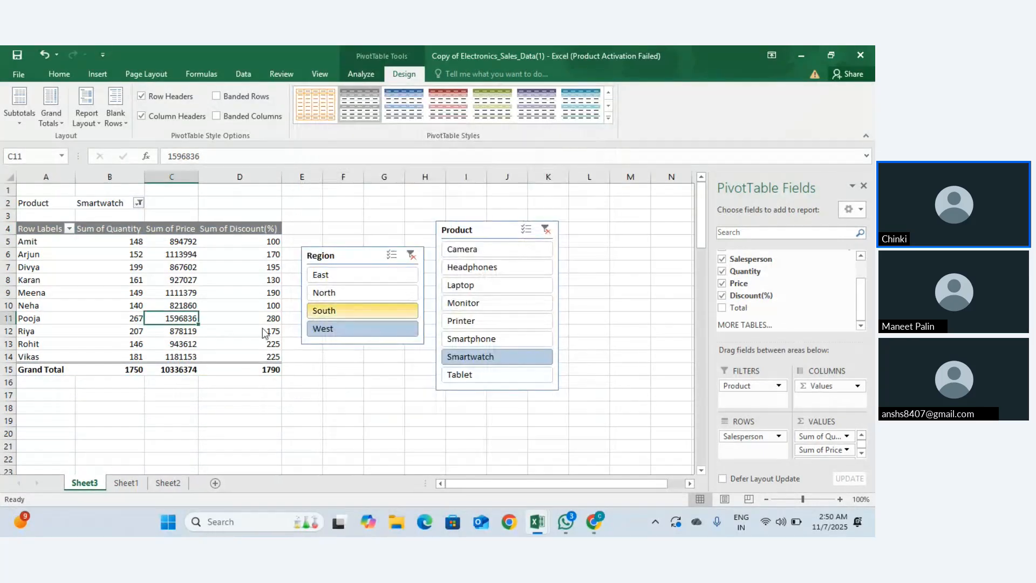
pyautogui.click(96, 323)
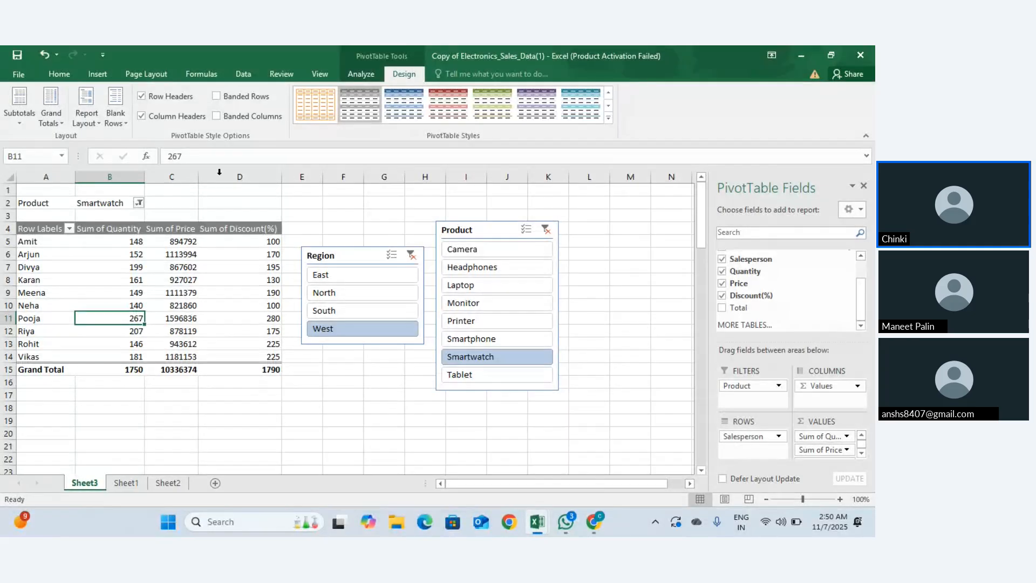
# Step: Turn on Row Headers and toggle Column Headers off and back on
pyautogui.click(142, 96)
pyautogui.click(142, 116)
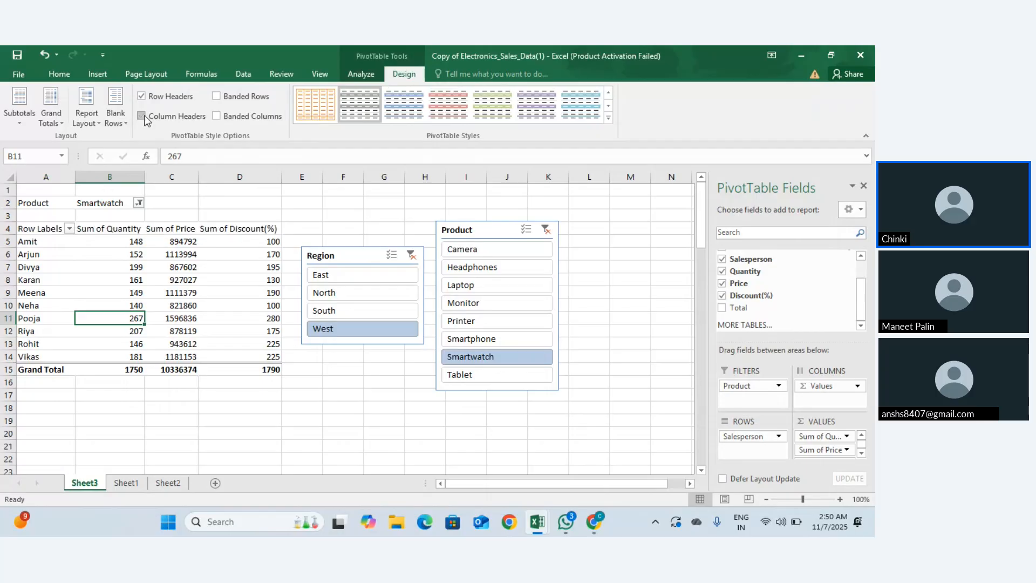
pyautogui.click(142, 116)
pyautogui.click(142, 115)
pyautogui.click(142, 116)
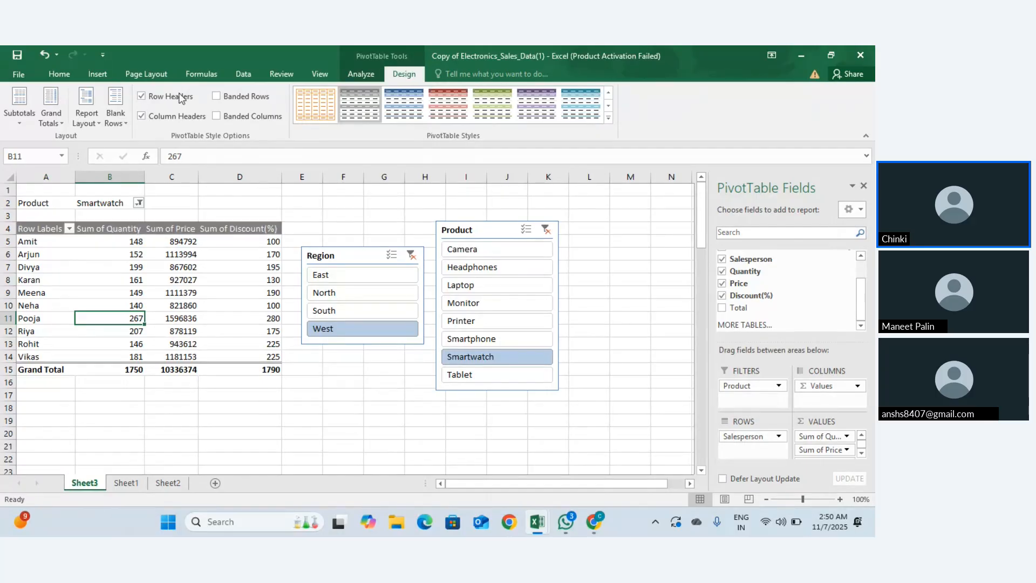
# Step: Try Banded Rows on the pivot, leaving it turned off
pyautogui.click(212, 92)
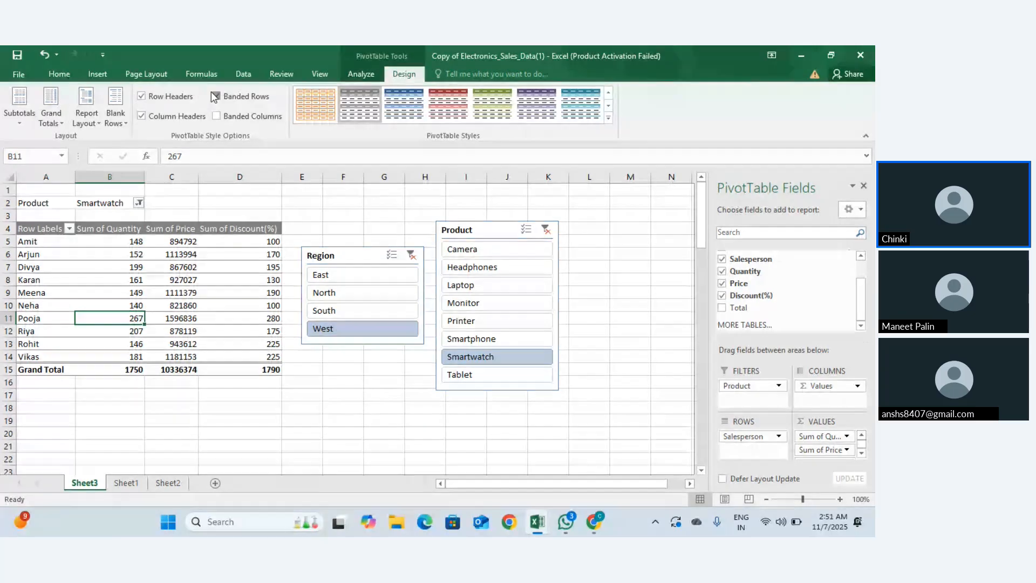
pyautogui.click(212, 91)
pyautogui.click(212, 92)
pyautogui.click(211, 92)
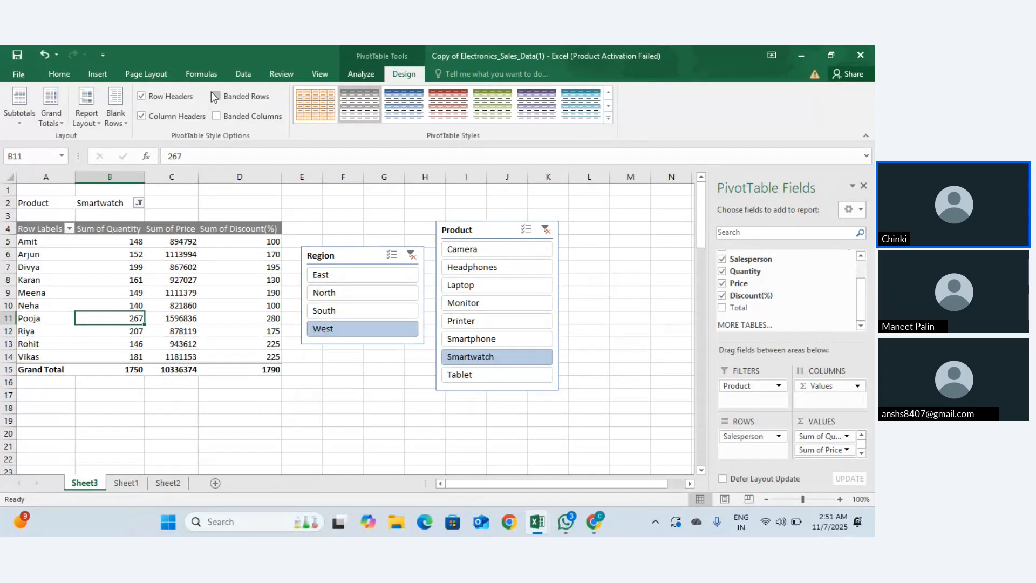
pyautogui.click(211, 92)
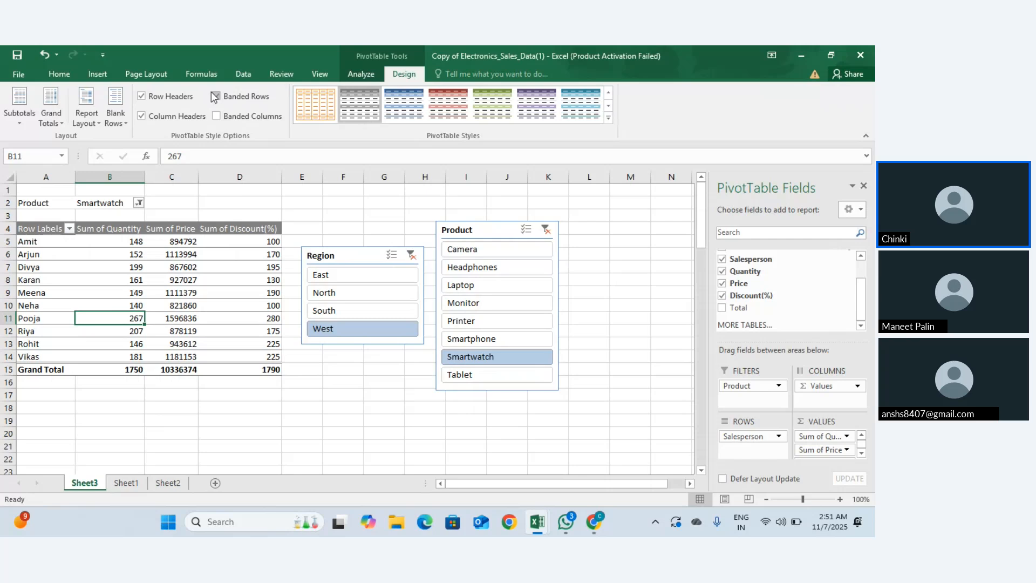
pyautogui.click(212, 92)
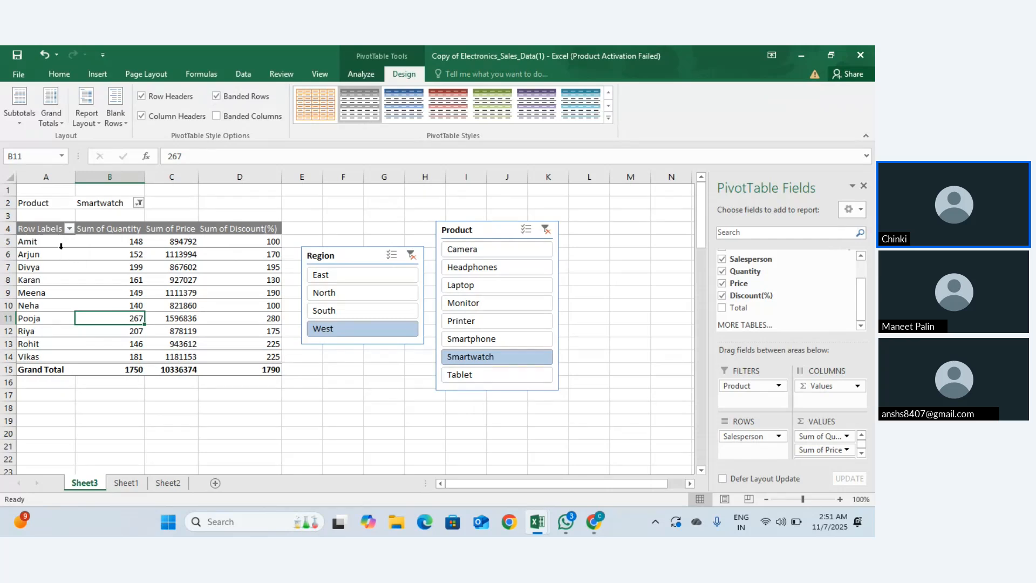
pyautogui.click(215, 93)
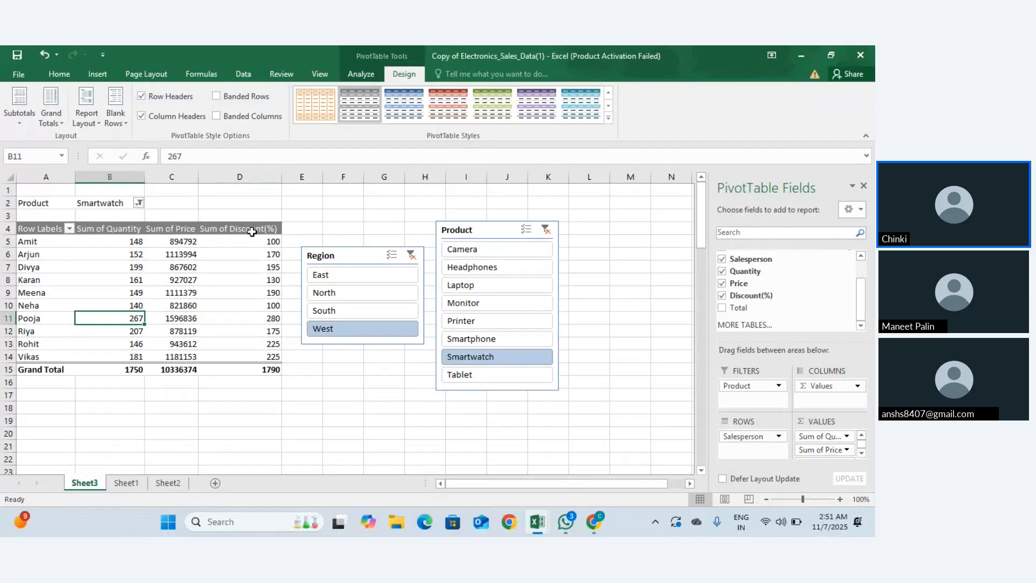
# Step: Toggle Banded Columns repeatedly, leaving it turned on
pyautogui.click(216, 116)
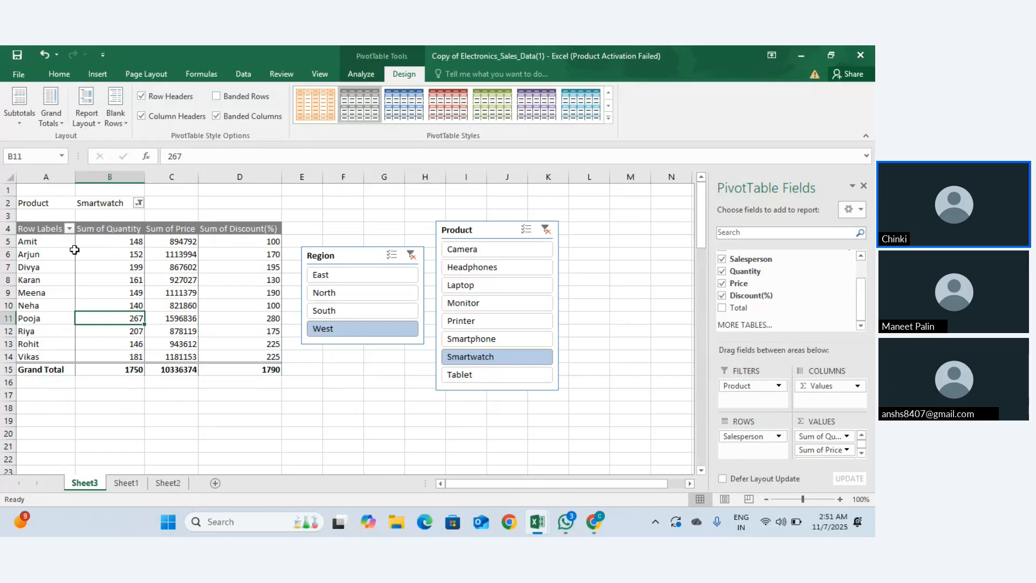
pyautogui.click(217, 117)
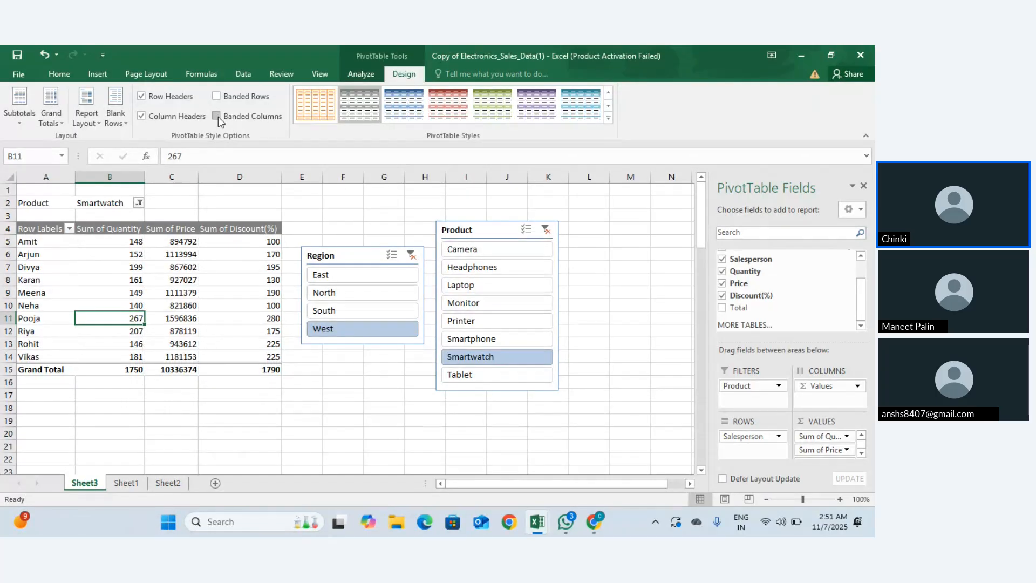
pyautogui.click(216, 116)
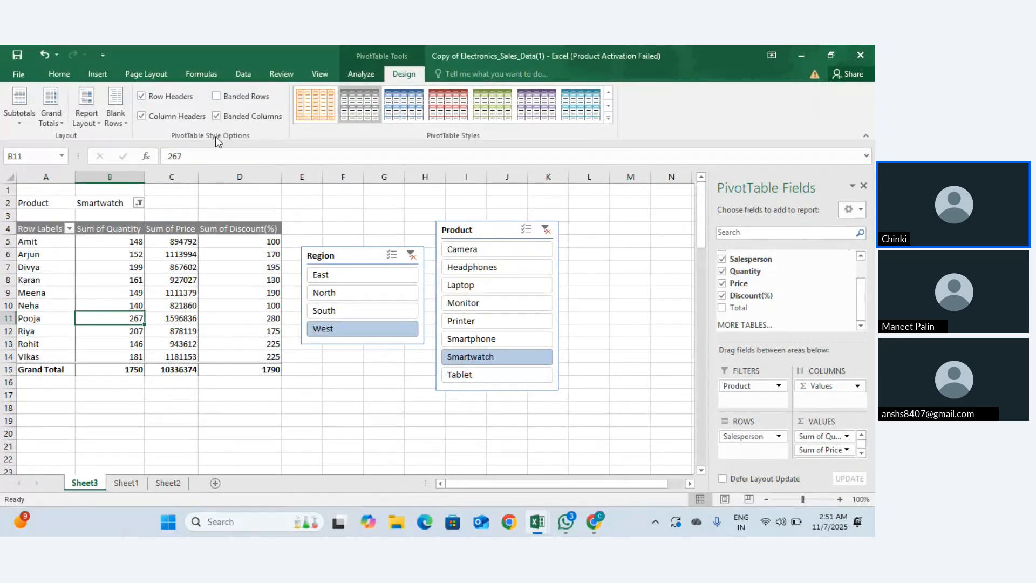
pyautogui.click(218, 117)
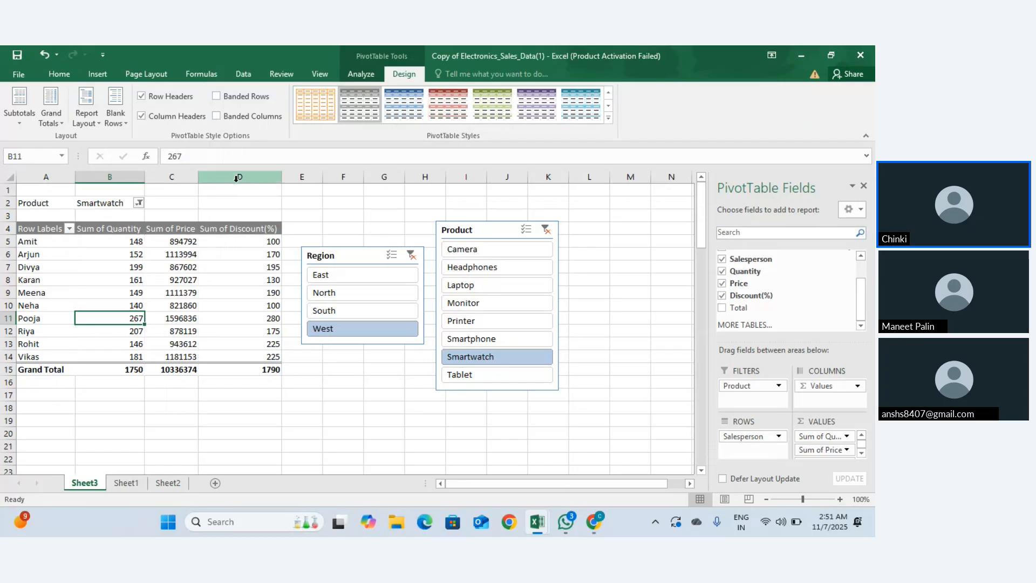
pyautogui.click(215, 119)
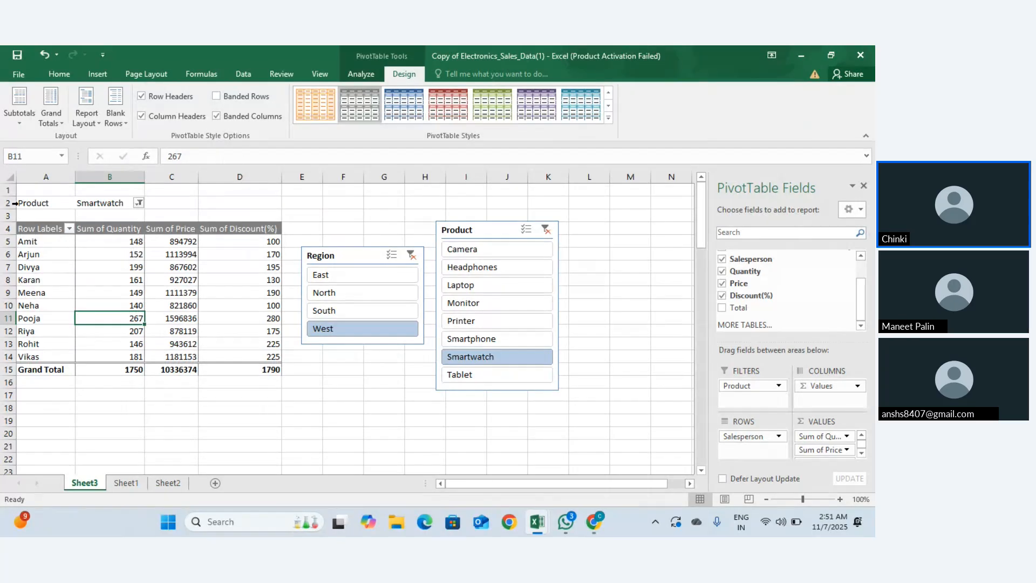
# Step: Inspect the Blank Rows options, toggling Row Headers once more
pyautogui.click(122, 124)
pyautogui.click(123, 125)
pyautogui.click(142, 97)
pyautogui.click(127, 120)
pyautogui.click(135, 137)
pyautogui.click(122, 124)
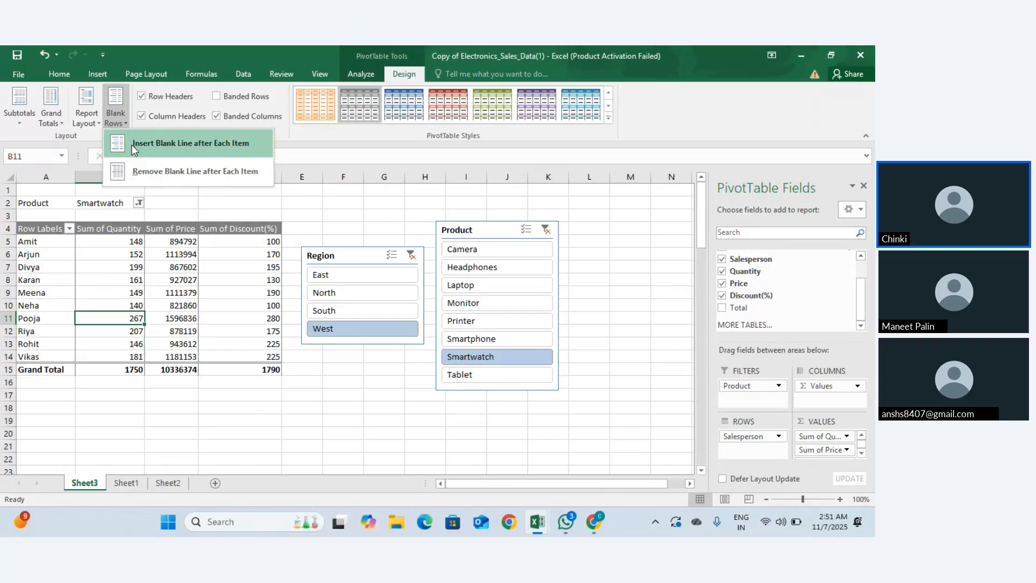
# Step: Remove blank lines after each item and select the pivot range A4:D15
pyautogui.click(148, 170)
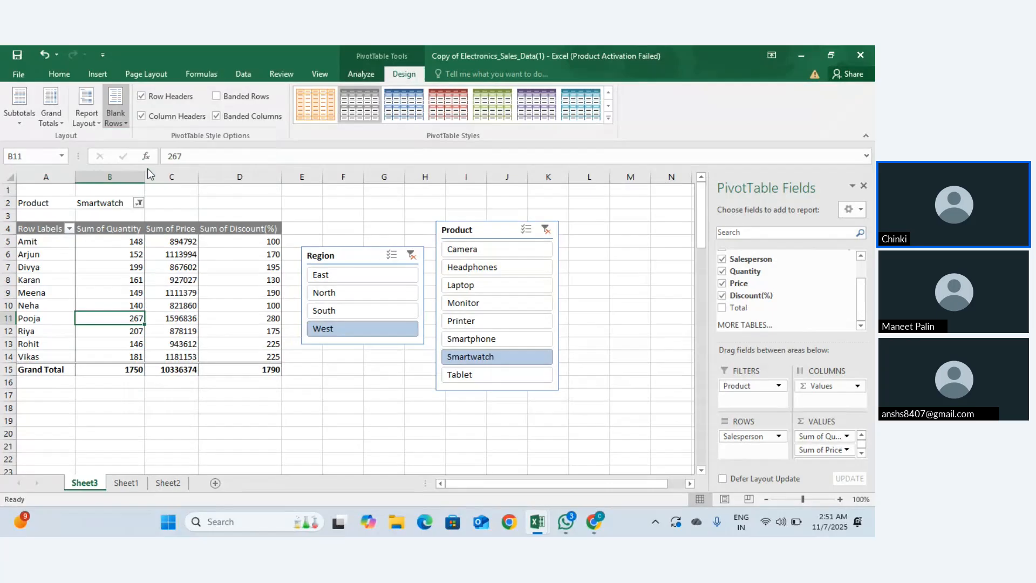
pyautogui.click(118, 238)
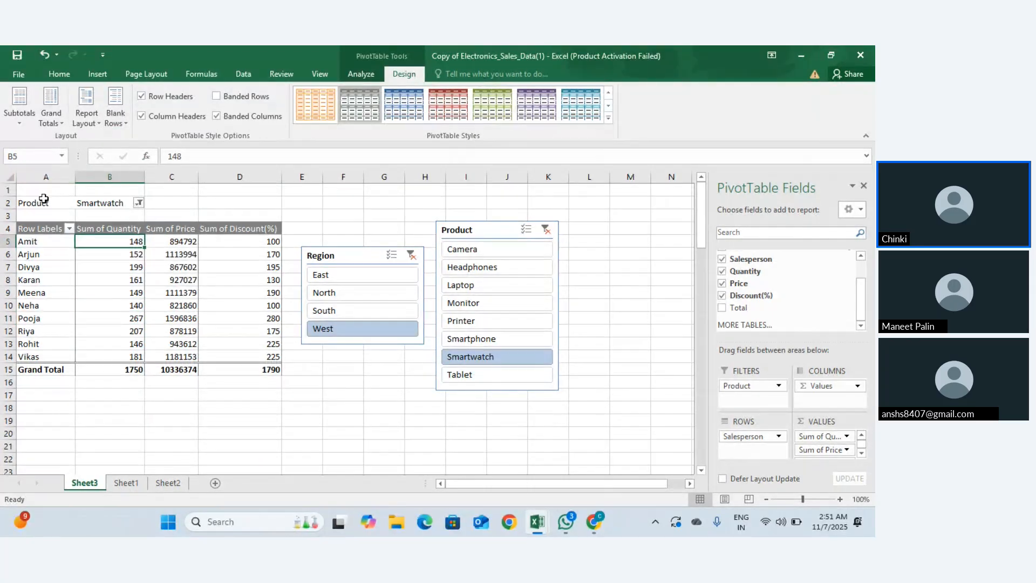
pyautogui.moveTo(41, 229); pyautogui.dragTo(238, 370)
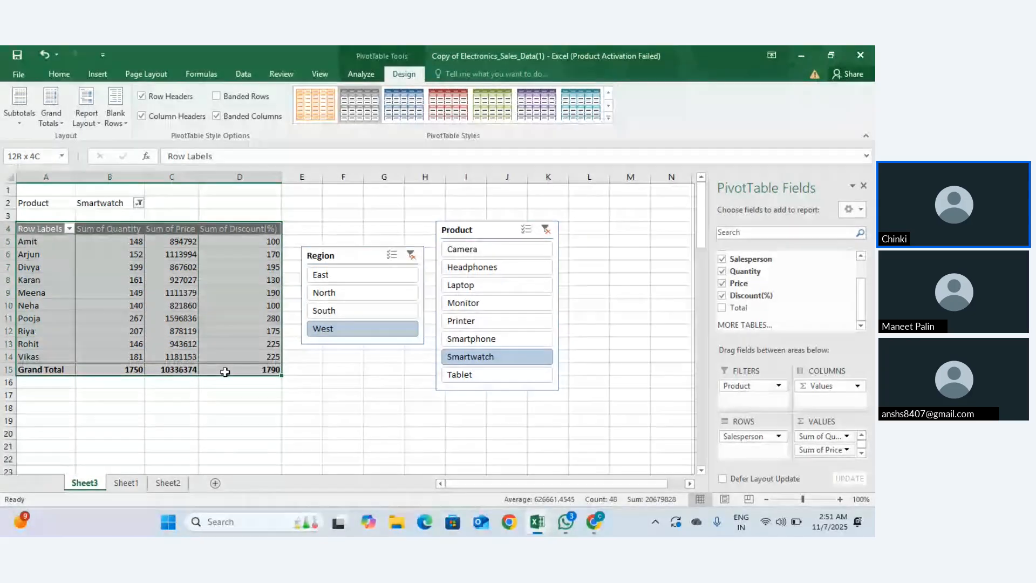
# Step: Switch the pivot table's grand totals off for rows and columns
pyautogui.click(57, 121)
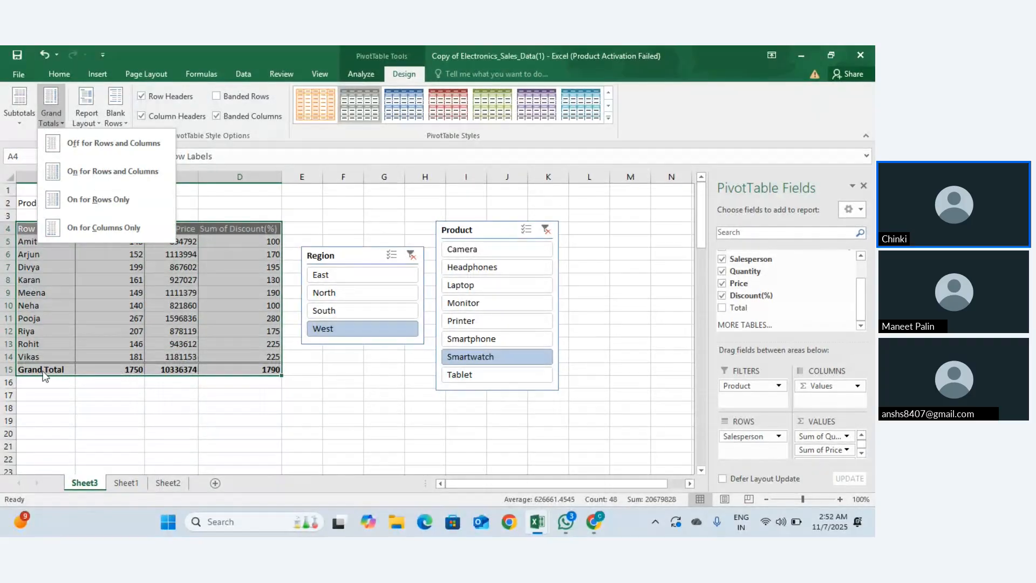
pyautogui.click(111, 139)
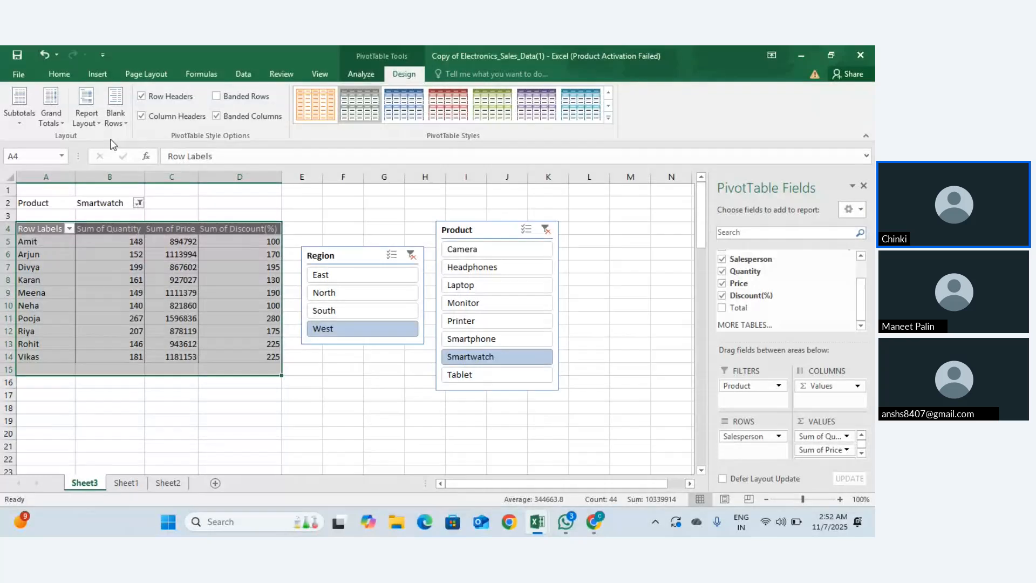
pyautogui.click(54, 124)
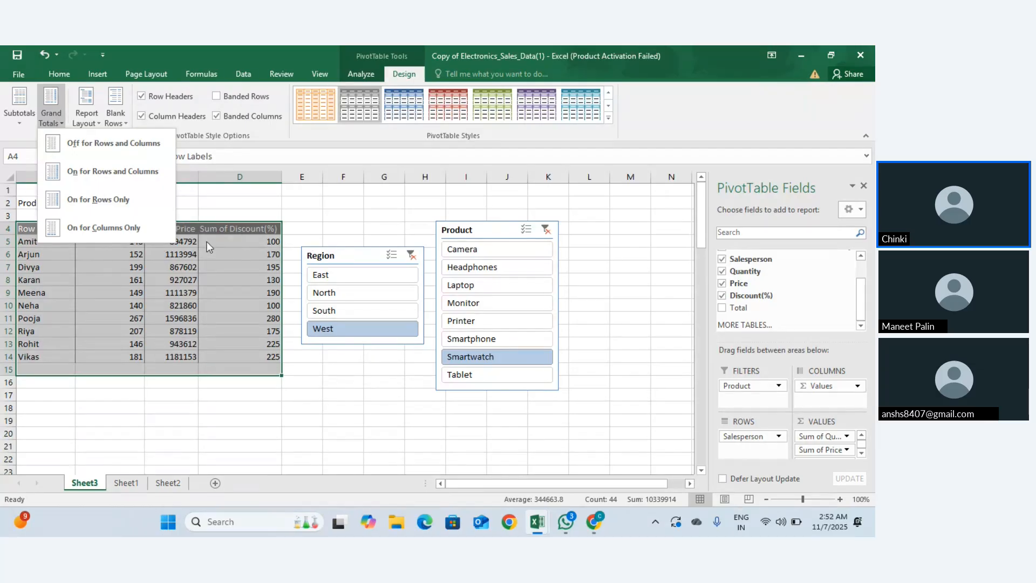
pyautogui.click(132, 203)
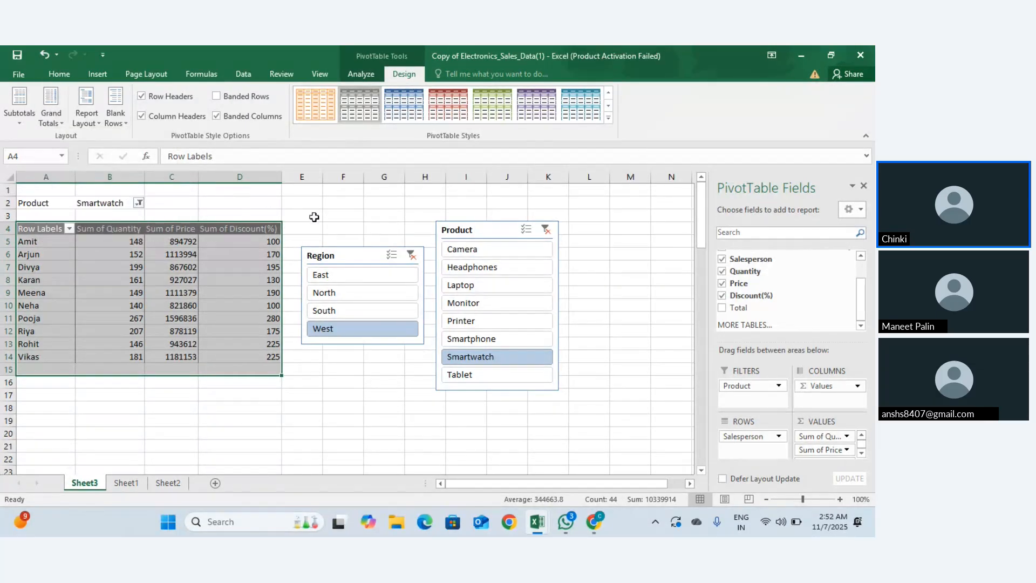
# Step: Move the Region slicer down to around rows 15–20 and select the pivot range A4:D14
pyautogui.moveTo(340, 270); pyautogui.dragTo(348, 376)
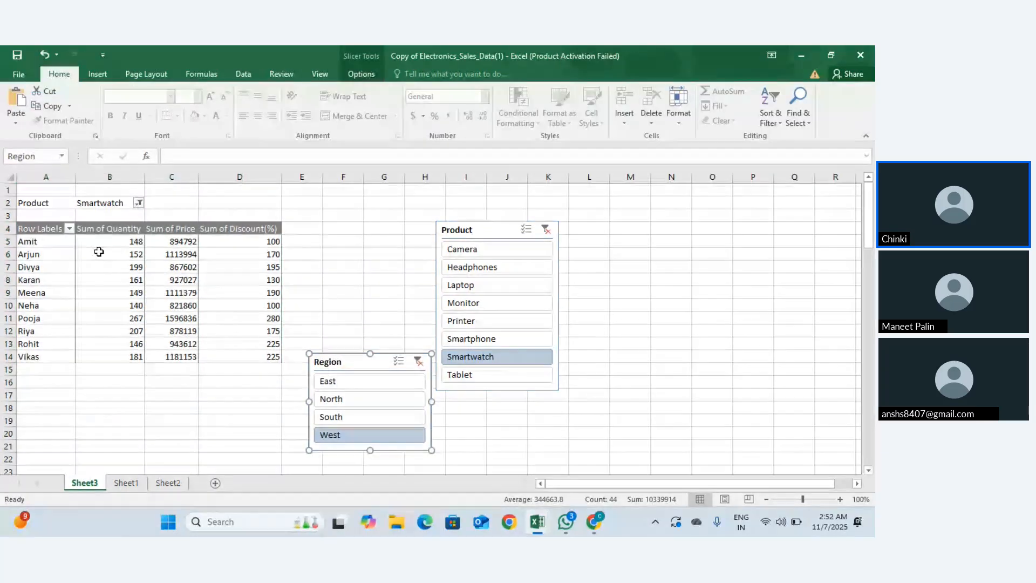
pyautogui.click(38, 230)
pyautogui.moveTo(37, 230); pyautogui.dragTo(248, 351)
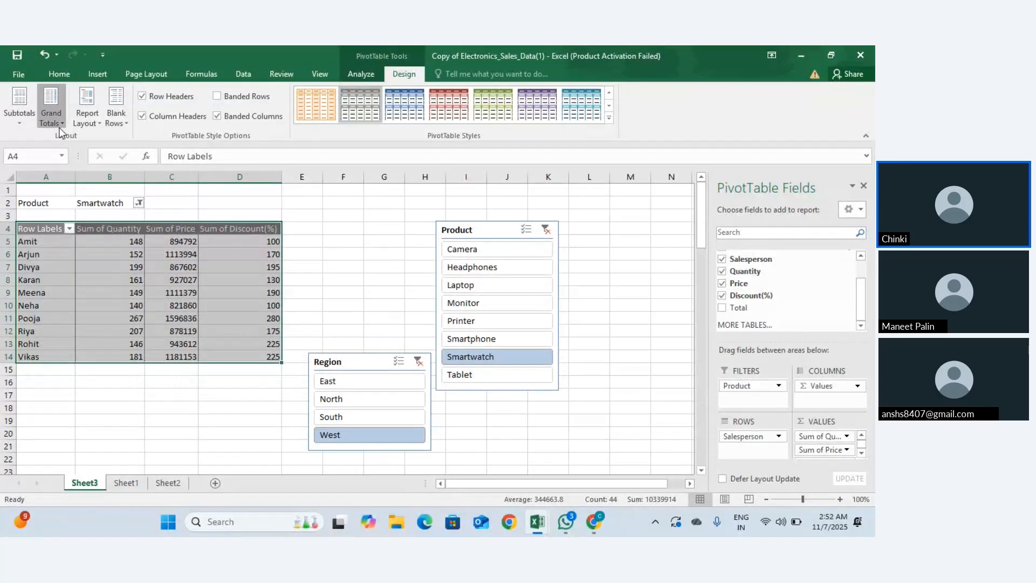
# Step: Cycle through Grand Totals settings, including rows and columns and rows only, keeping a Grand Total row
pyautogui.click(51, 111)
pyautogui.click(137, 183)
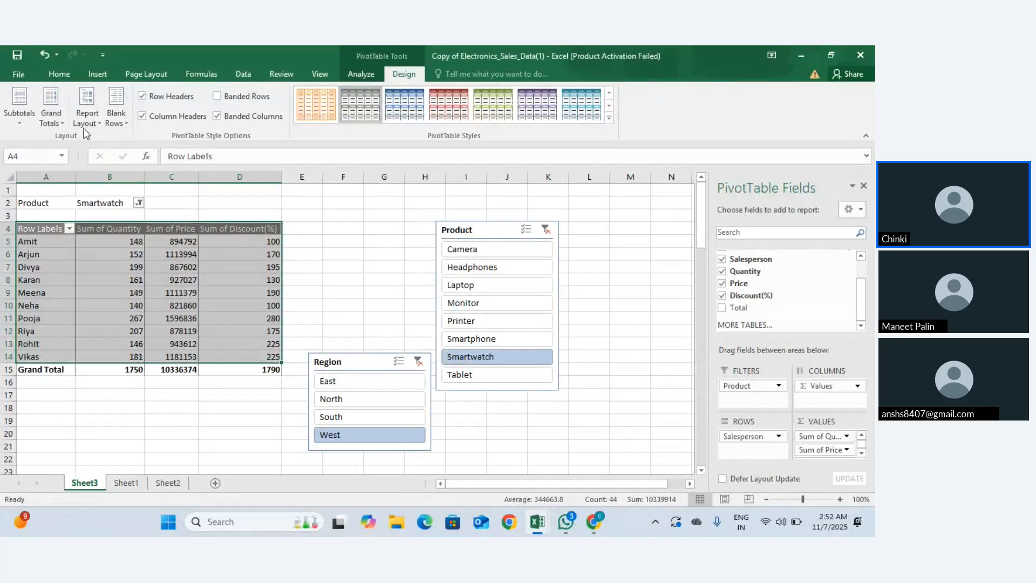
pyautogui.click(59, 122)
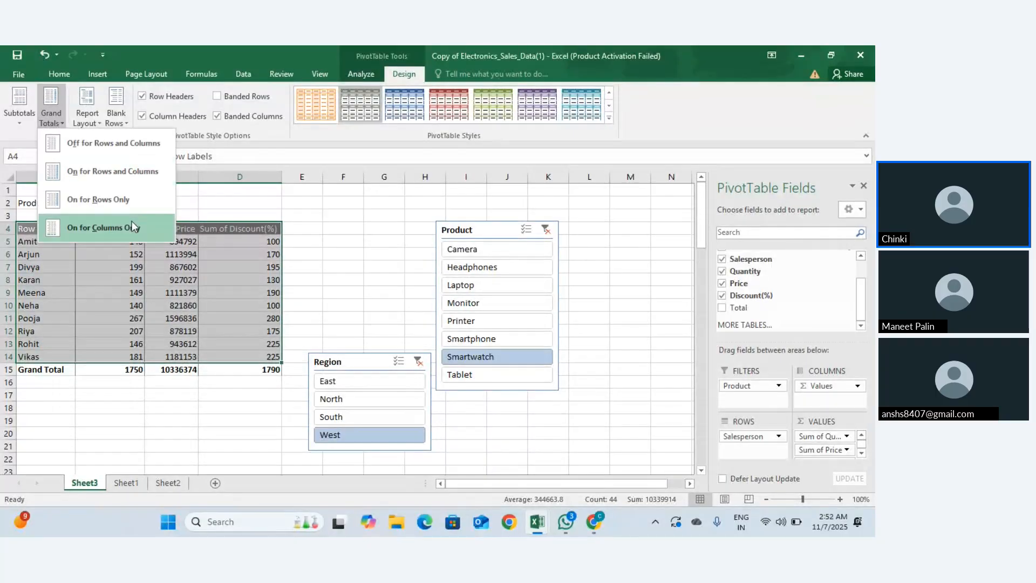
pyautogui.click(129, 207)
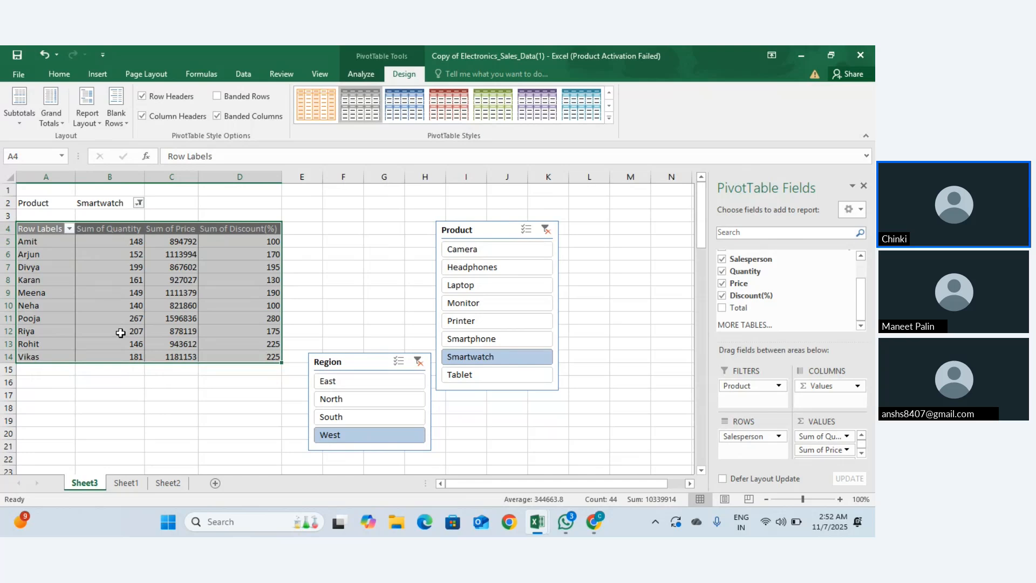
pyautogui.click(51, 125)
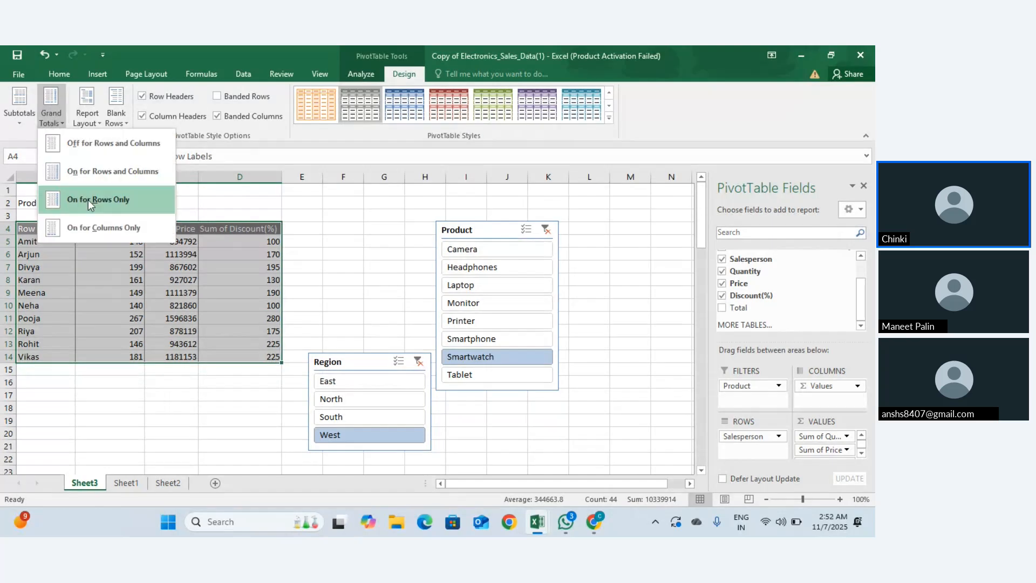
pyautogui.click(85, 159)
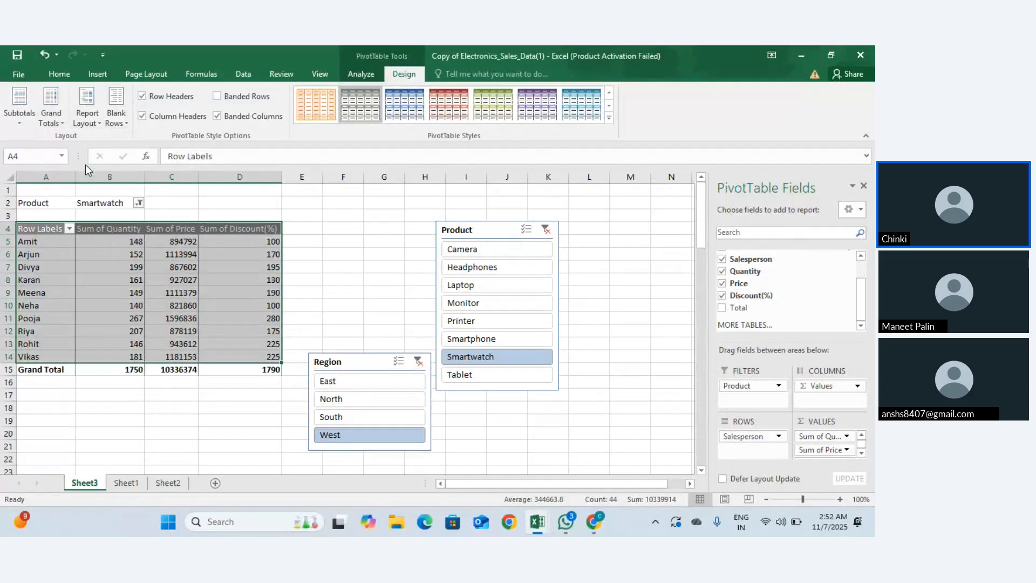
pyautogui.click(57, 121)
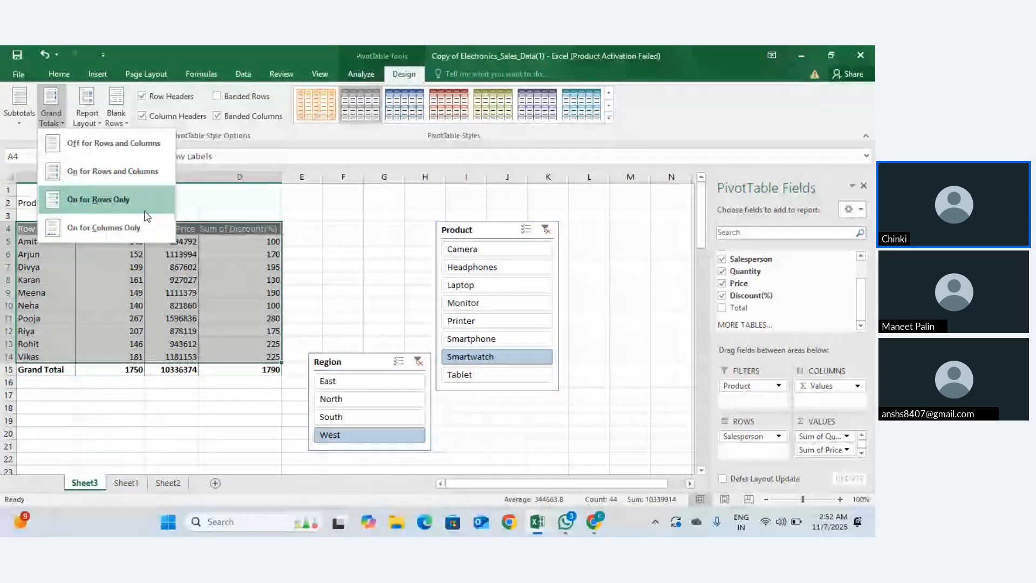
pyautogui.click(137, 237)
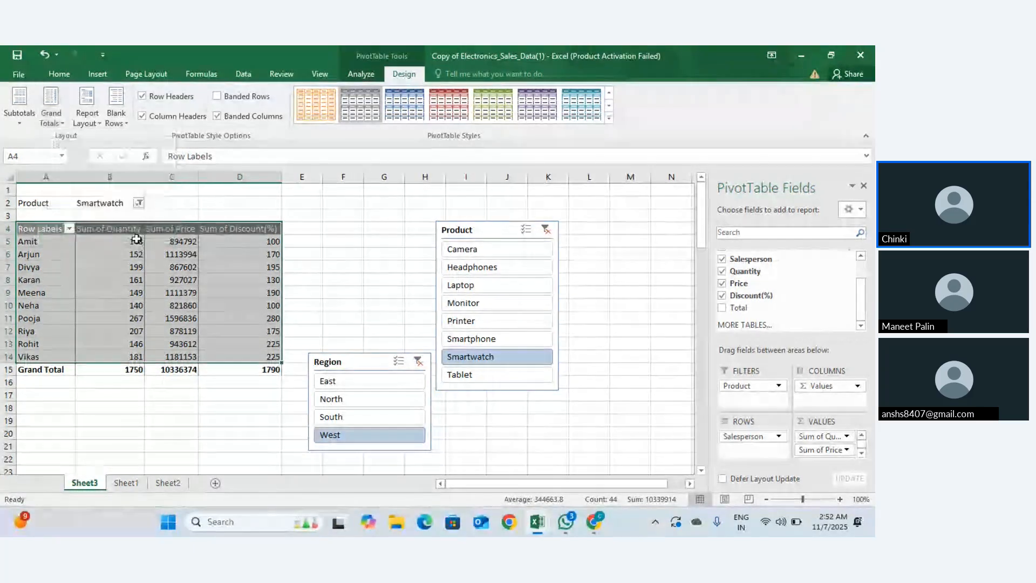
pyautogui.click(57, 110)
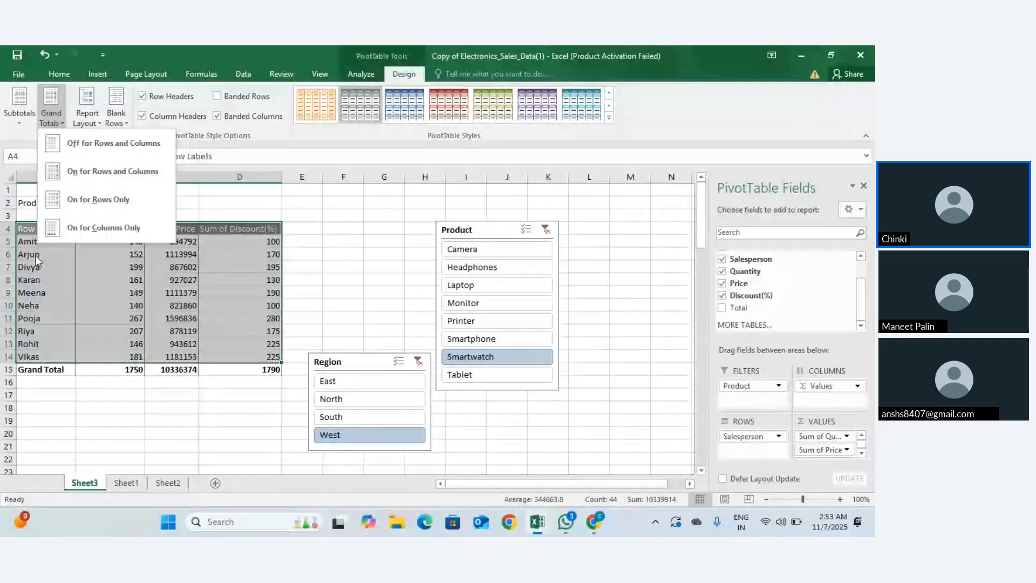
pyautogui.click(79, 289)
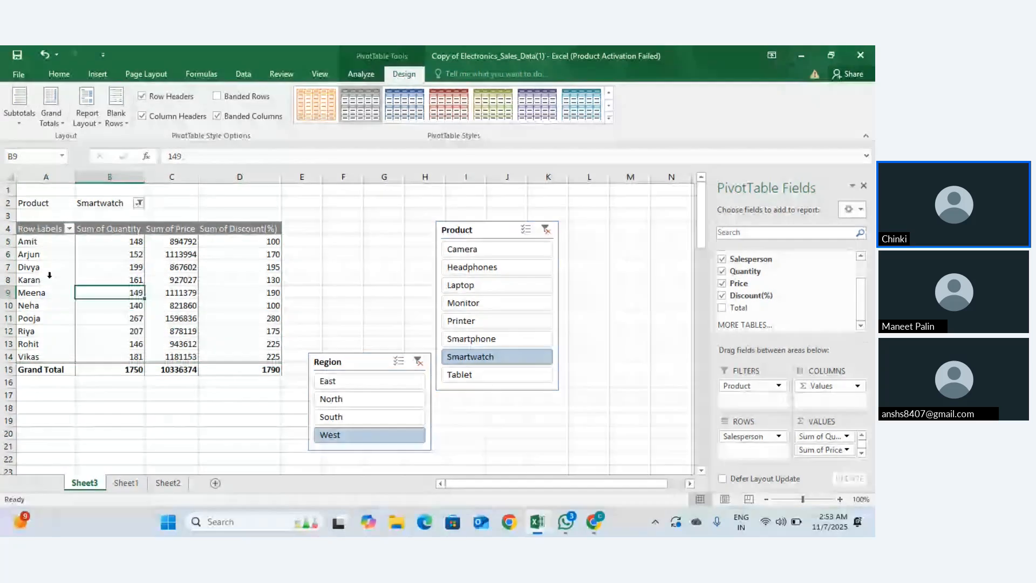
# Step: Select salespeople Amit to Karan and inspect Arjun's row (152, 1113994, 170)
pyautogui.moveTo(37, 241); pyautogui.dragTo(51, 356)
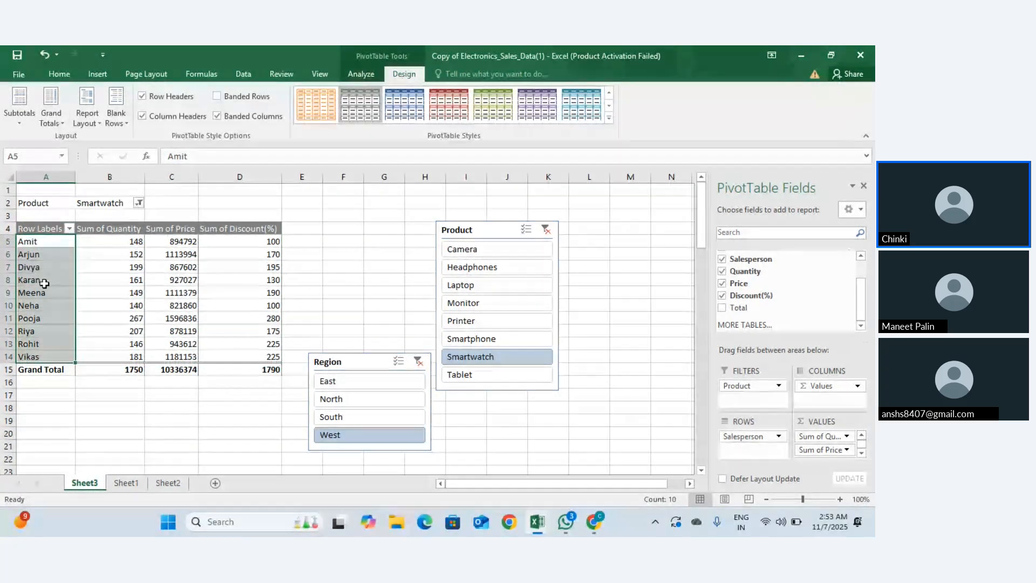
pyautogui.press('Return')
pyautogui.press('Return')
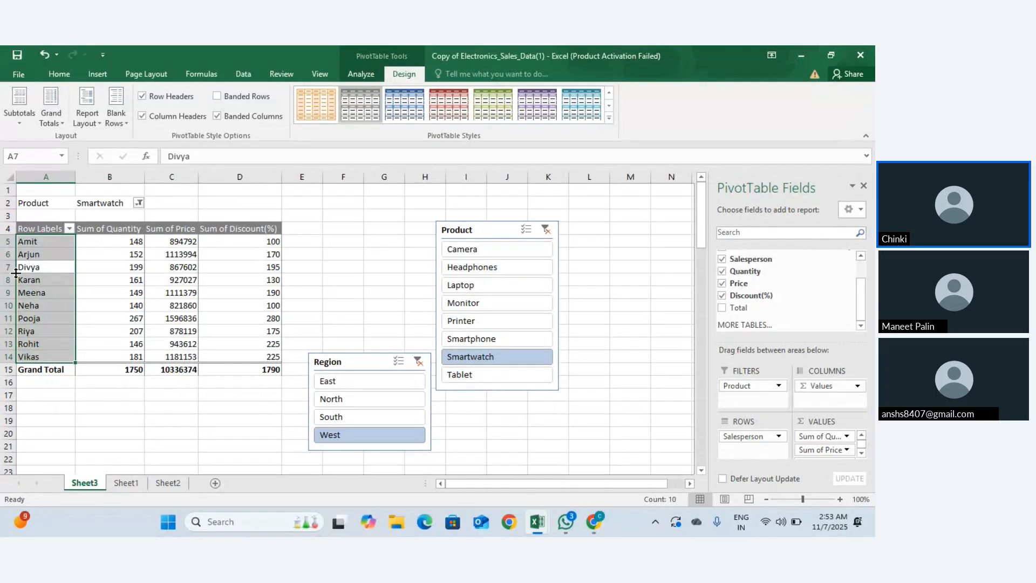
pyautogui.click(21, 256)
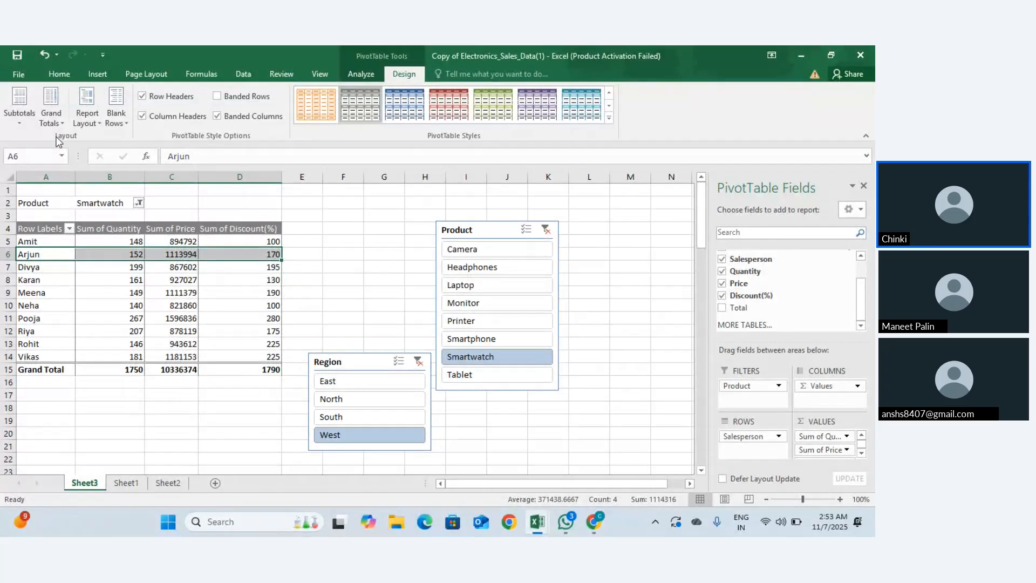
# Step: Try Subtotals set to Do Not Show, then Show at Bottom of Group
pyautogui.click(46, 229)
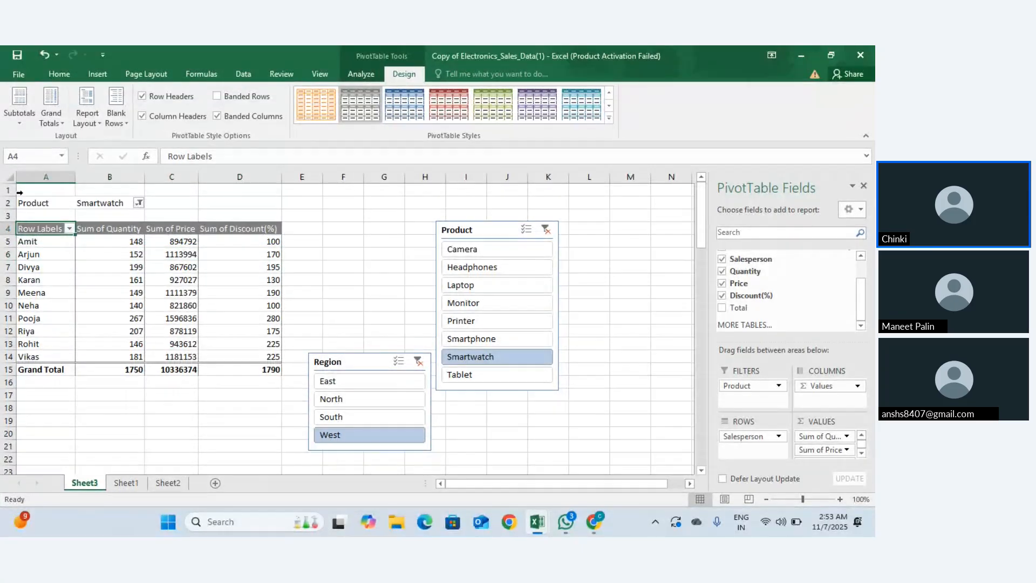
pyautogui.click(18, 125)
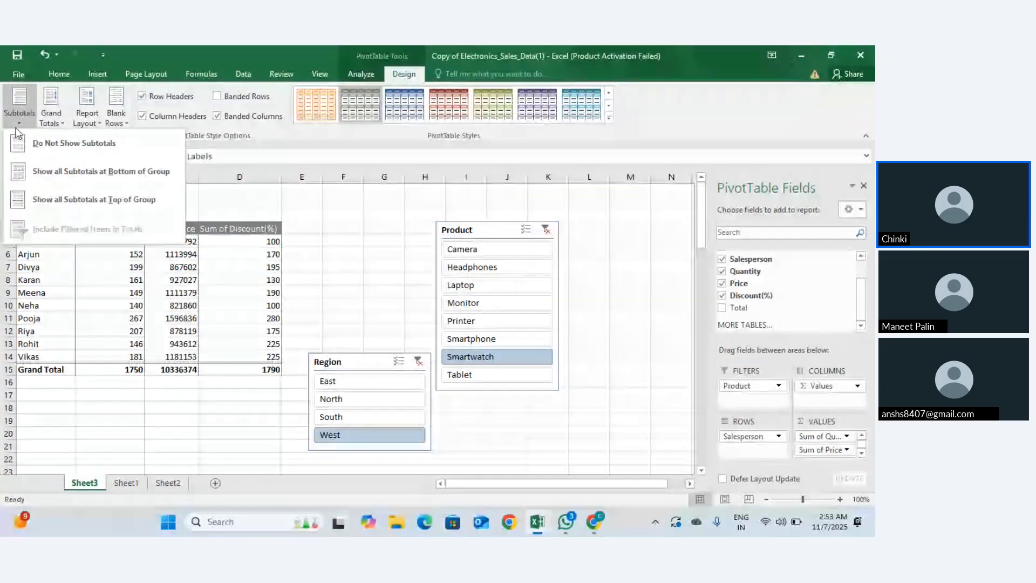
pyautogui.click(34, 153)
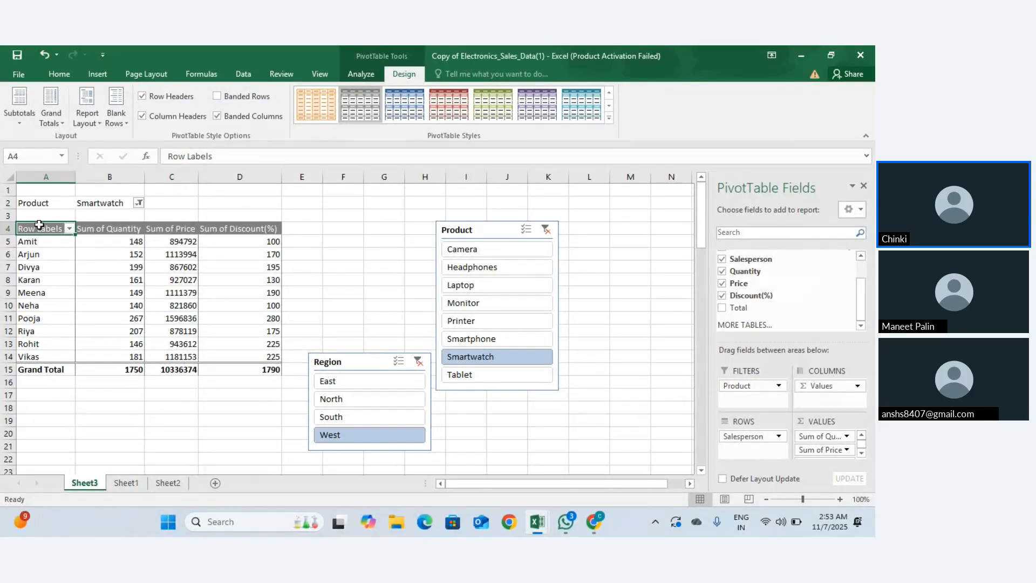
pyautogui.moveTo(40, 228); pyautogui.dragTo(259, 371)
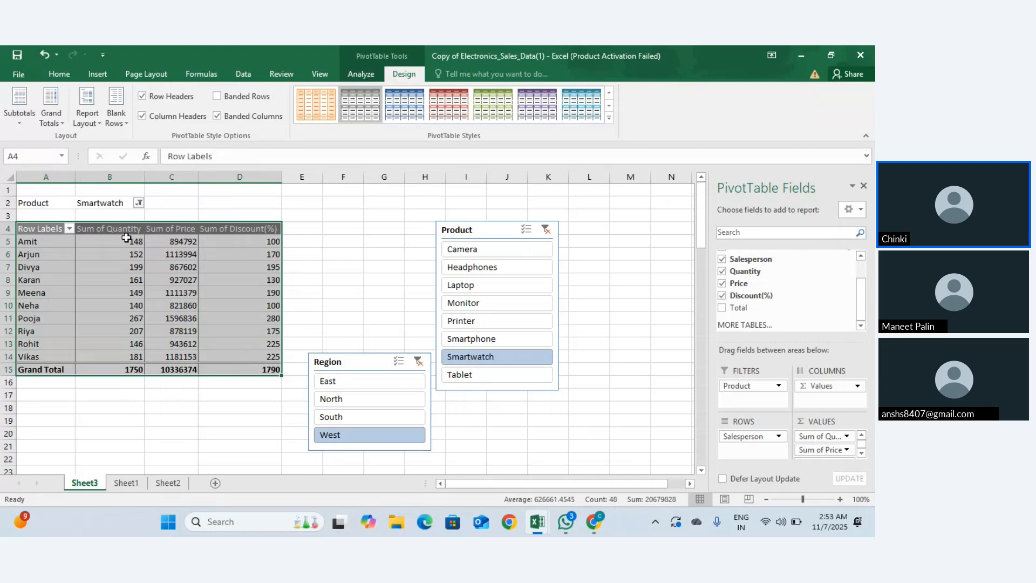
pyautogui.click(11, 125)
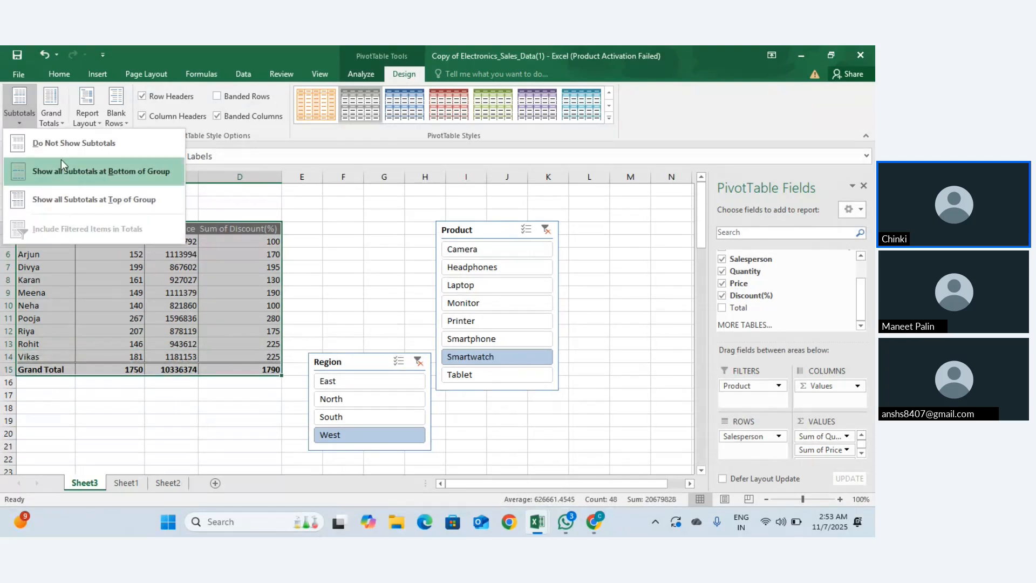
pyautogui.click(75, 186)
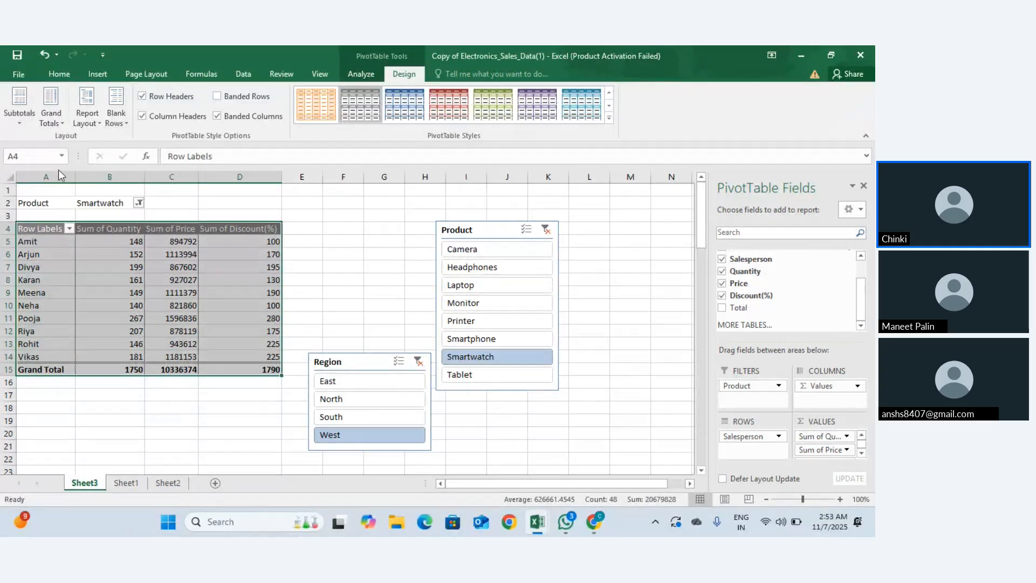
# Step: Try Subtotals Do Not Show and Top of Group, then switch to PivotTable Analyze
pyautogui.click(20, 105)
pyautogui.click(40, 141)
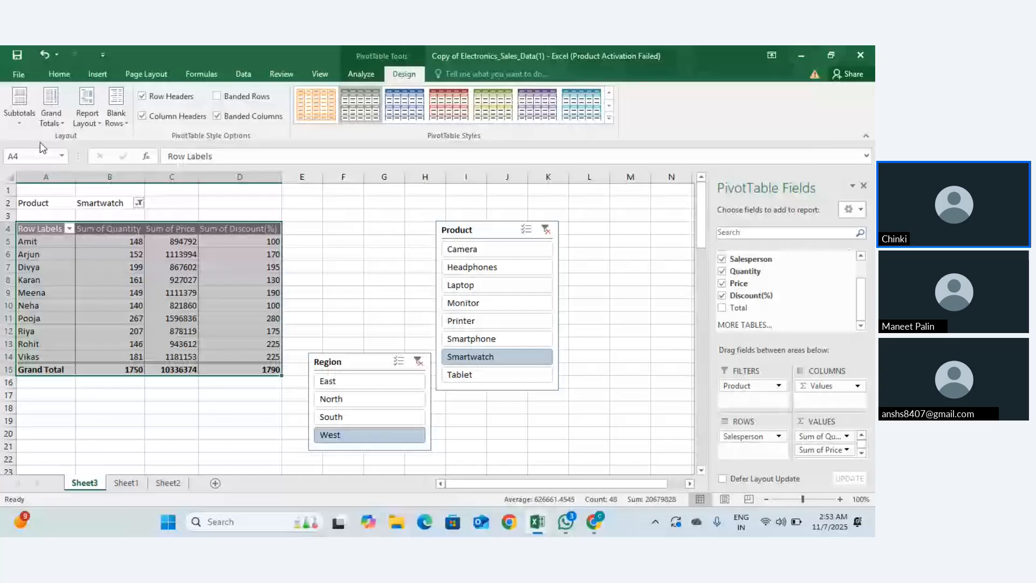
pyautogui.click(19, 106)
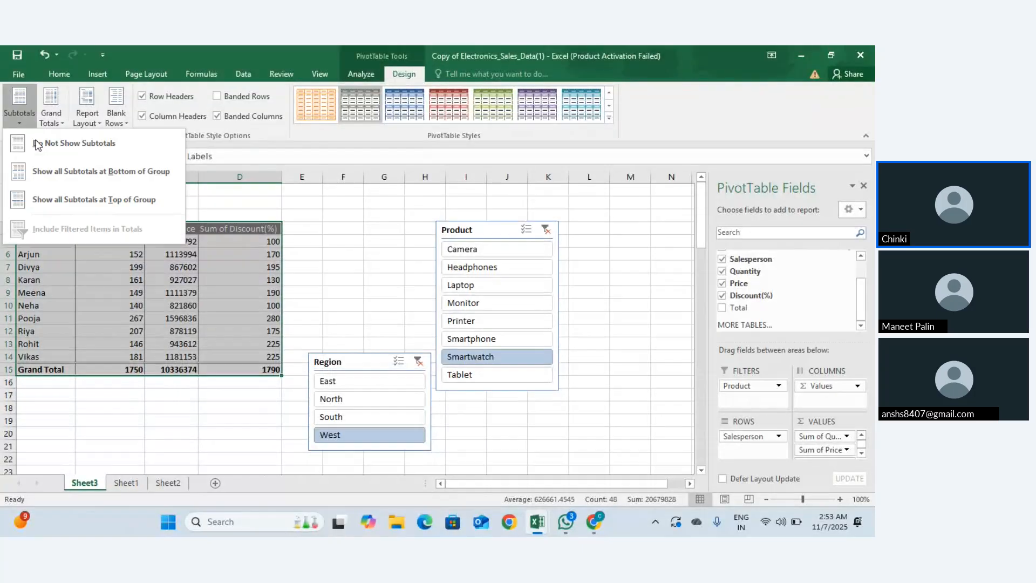
pyautogui.click(61, 200)
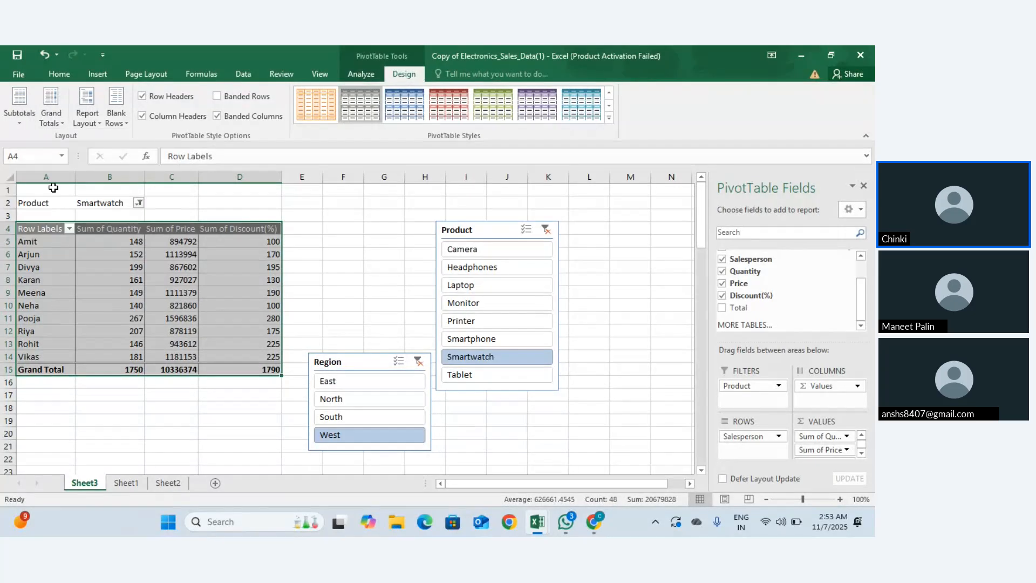
pyautogui.click(14, 107)
pyautogui.click(38, 138)
pyautogui.click(34, 232)
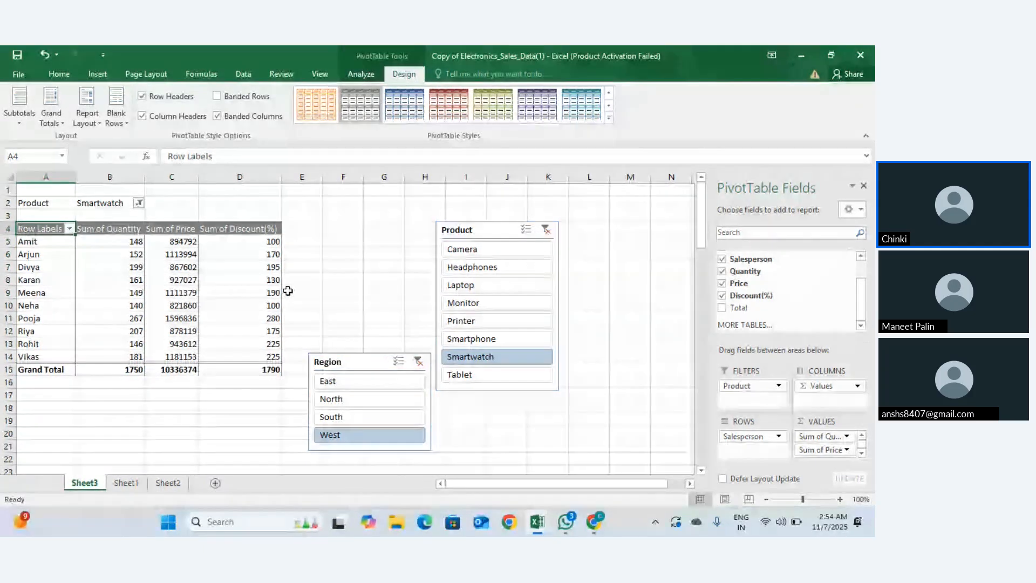
pyautogui.click(355, 70)
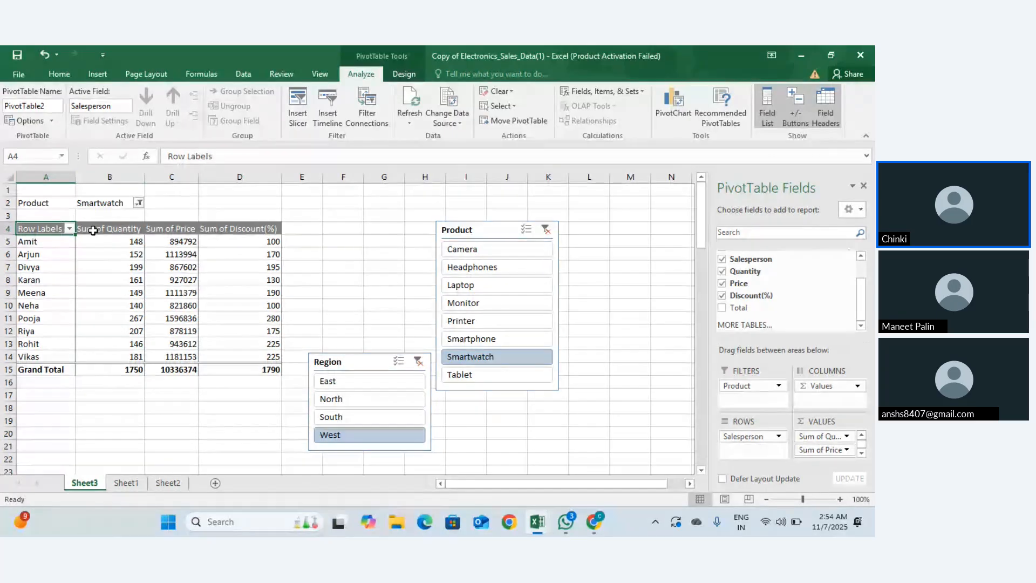
pyautogui.moveTo(50, 234); pyautogui.dragTo(75, 248)
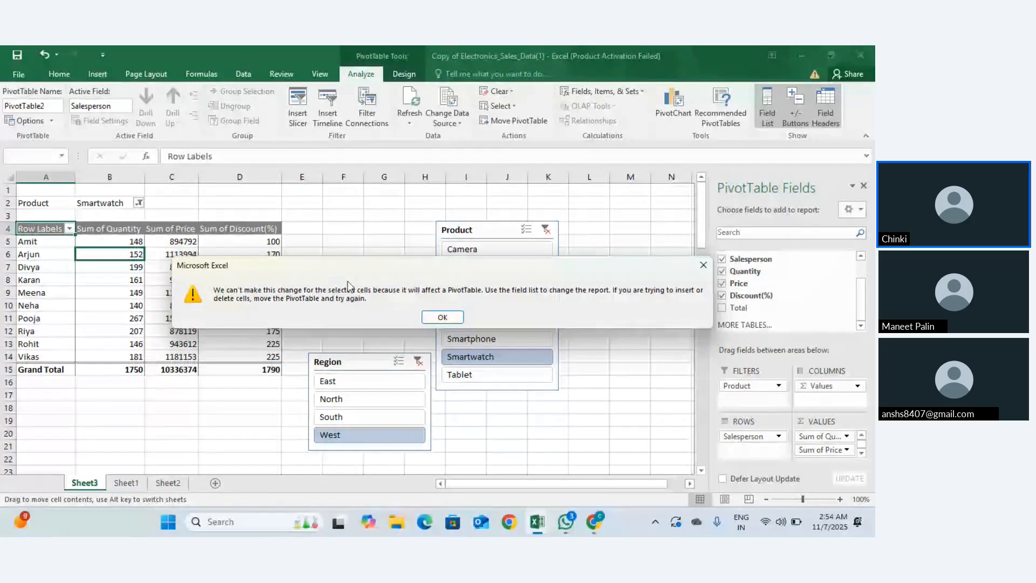
pyautogui.click(443, 316)
pyautogui.click(72, 257)
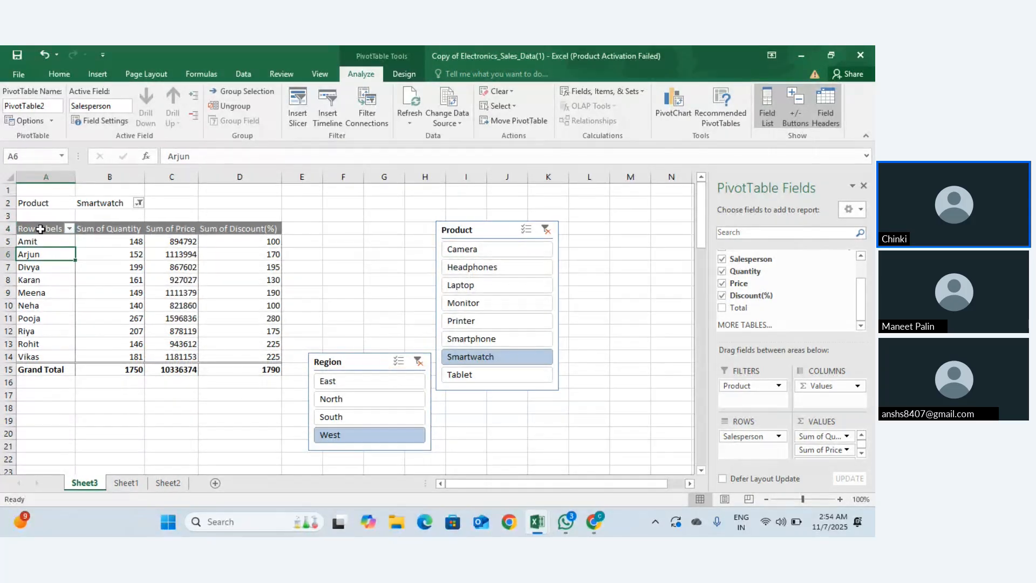
pyautogui.moveTo(40, 228); pyautogui.dragTo(235, 368)
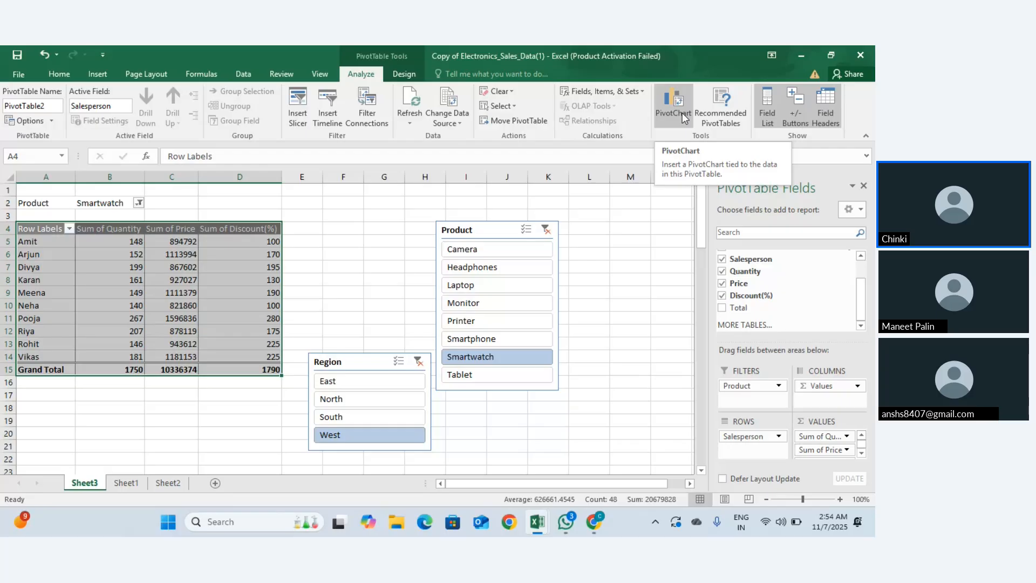
# Step: Insert a Clustered Column PivotChart after comparing it with Stacked Column
pyautogui.click(683, 113)
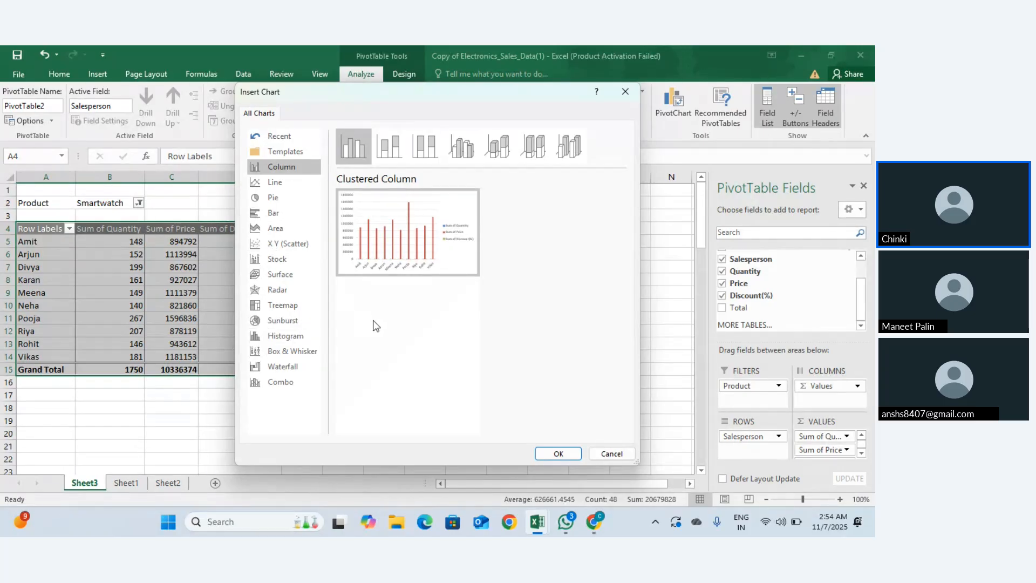
pyautogui.click(399, 147)
pyautogui.click(365, 146)
pyautogui.click(549, 455)
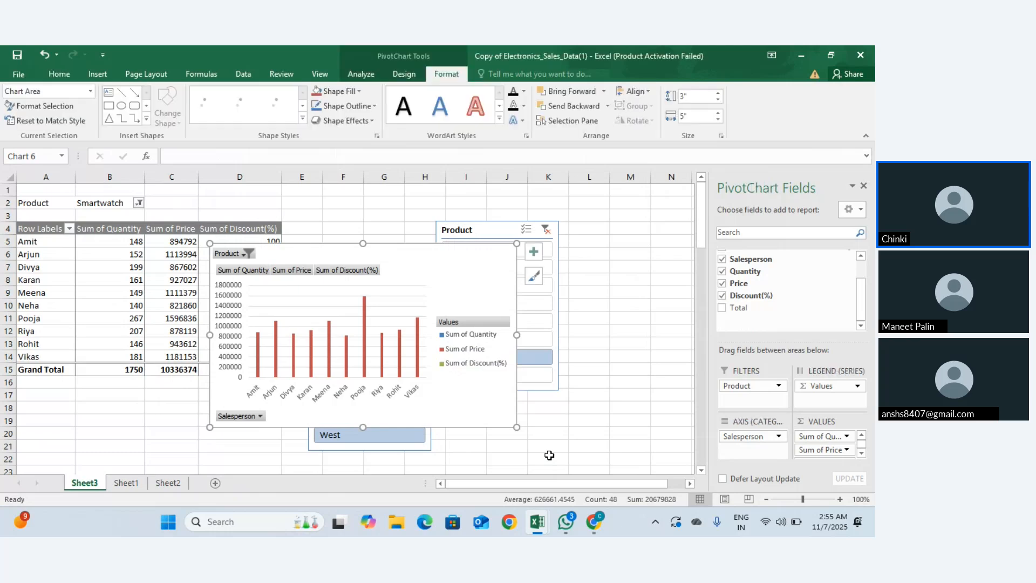
pyautogui.moveTo(399, 258); pyautogui.dragTo(530, 262)
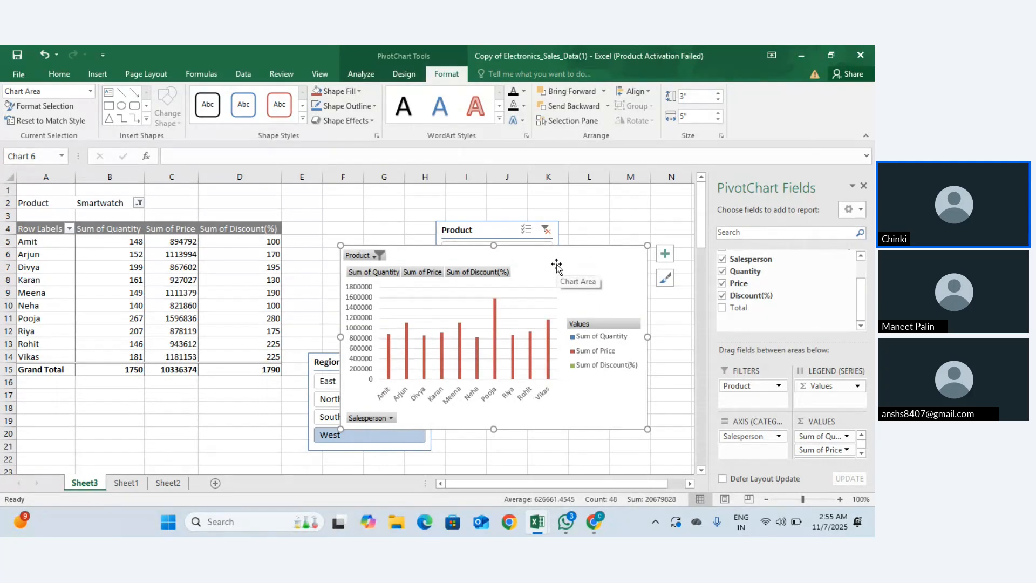
pyautogui.moveTo(554, 263); pyautogui.dragTo(661, 198)
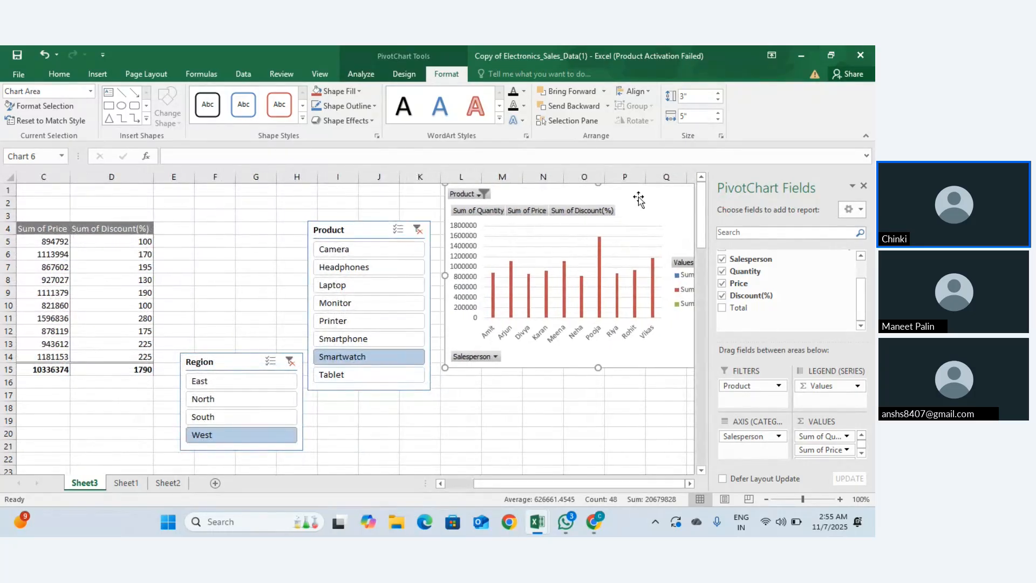
pyautogui.hscroll(3, 317, 281)
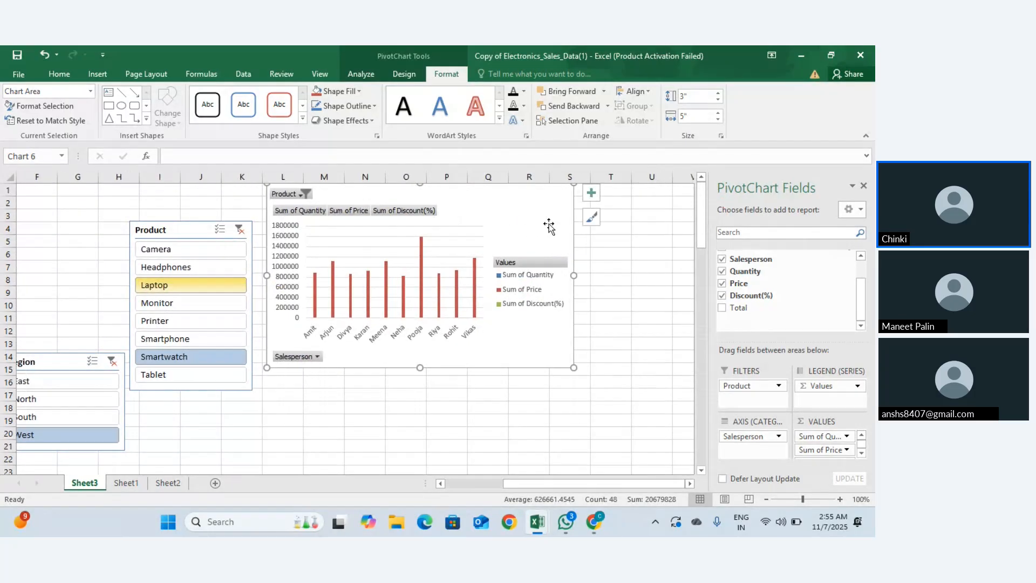
pyautogui.click(252, 457)
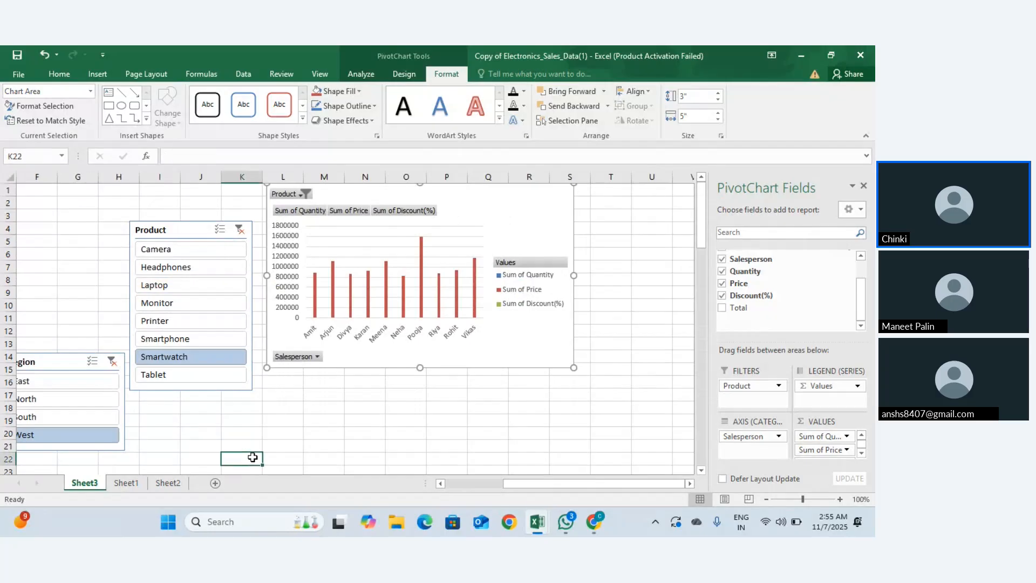
pyautogui.click(501, 204)
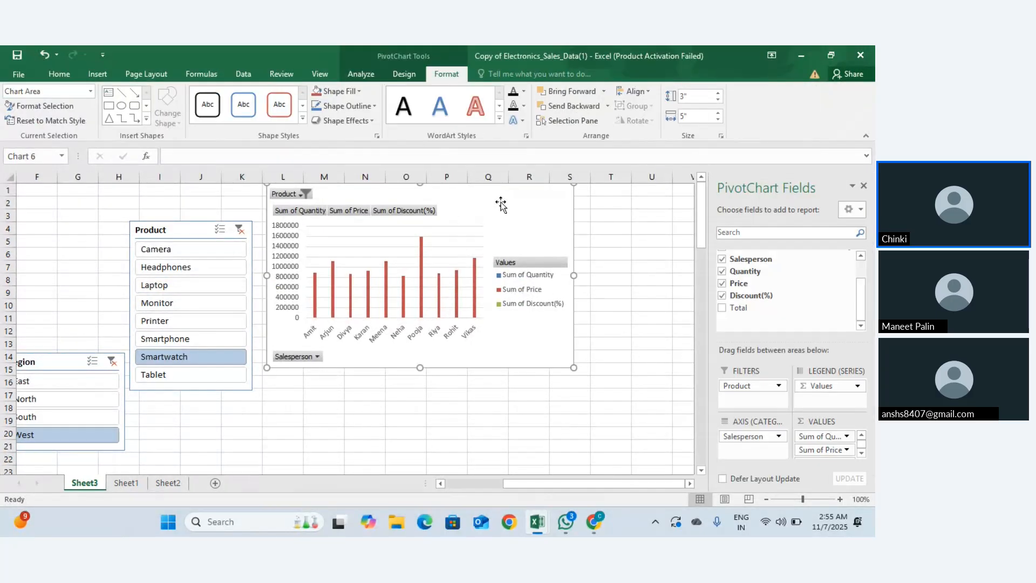
pyautogui.rightClick(501, 204)
pyautogui.press('Escape')
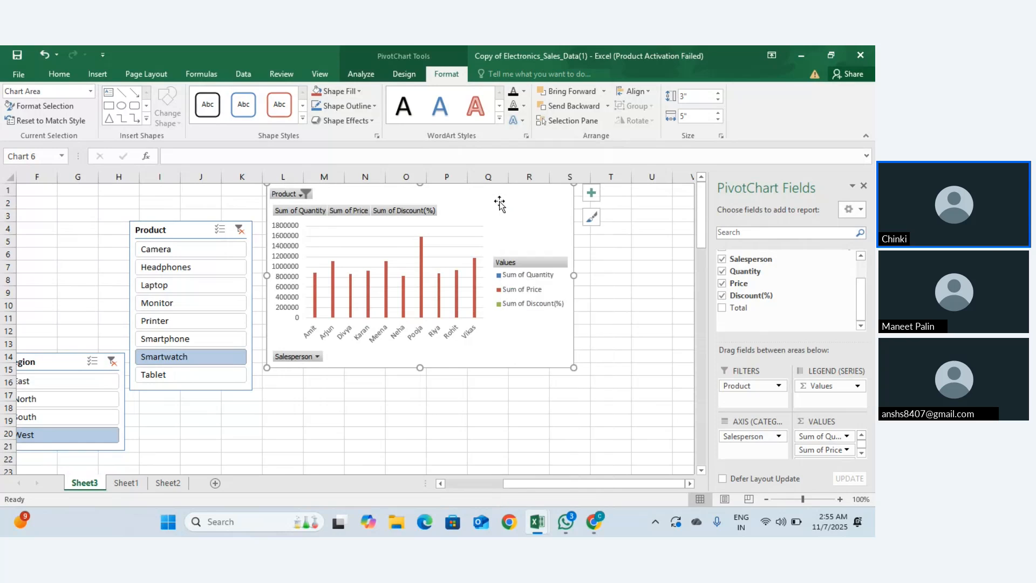
pyautogui.rightClick(495, 198)
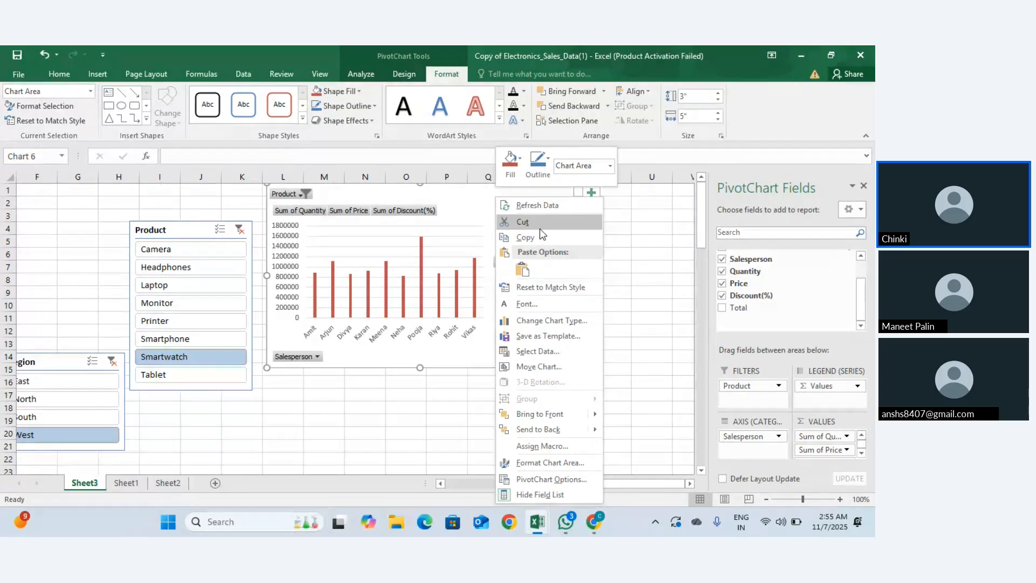
pyautogui.press('Escape')
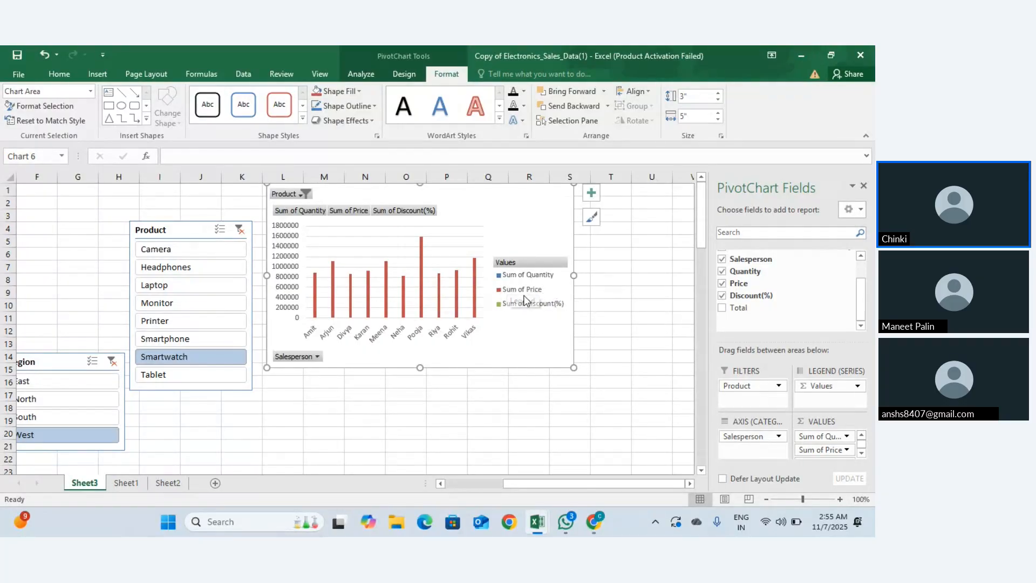
pyautogui.click(312, 214)
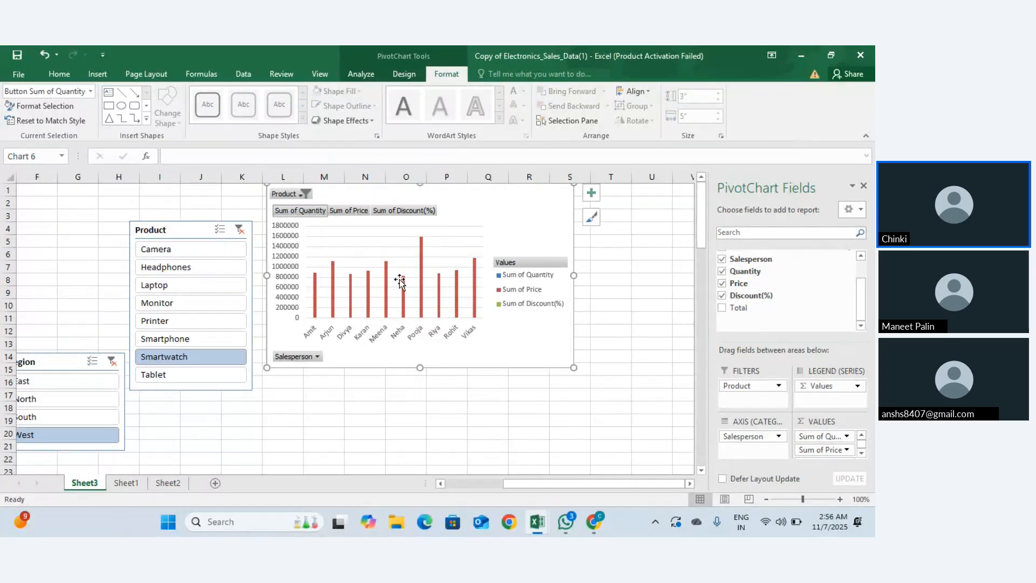
pyautogui.press('Escape')
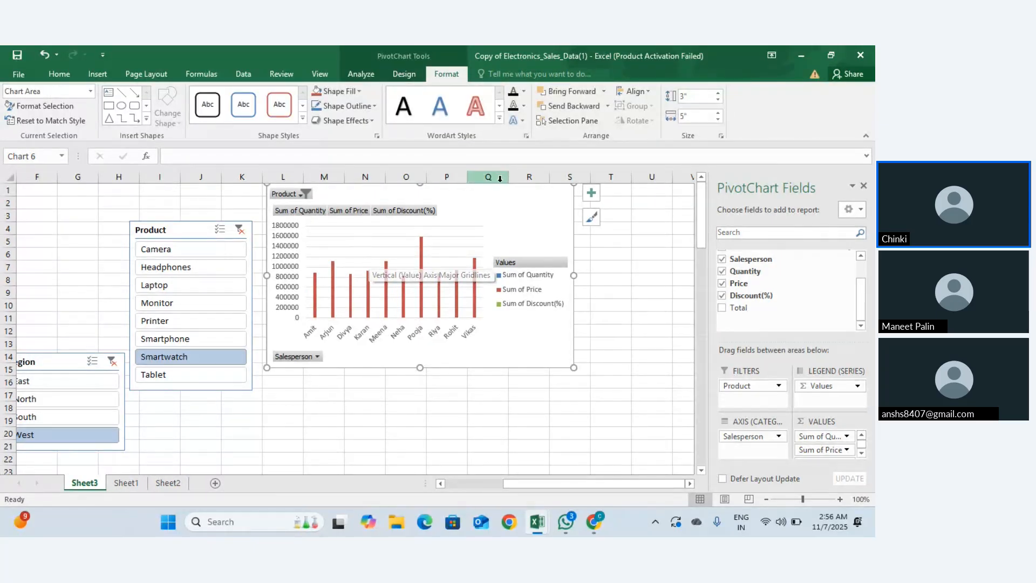
# Step: Toggle the chart's Gridlines and Legend off and back on via Chart Elements
pyautogui.click(592, 193)
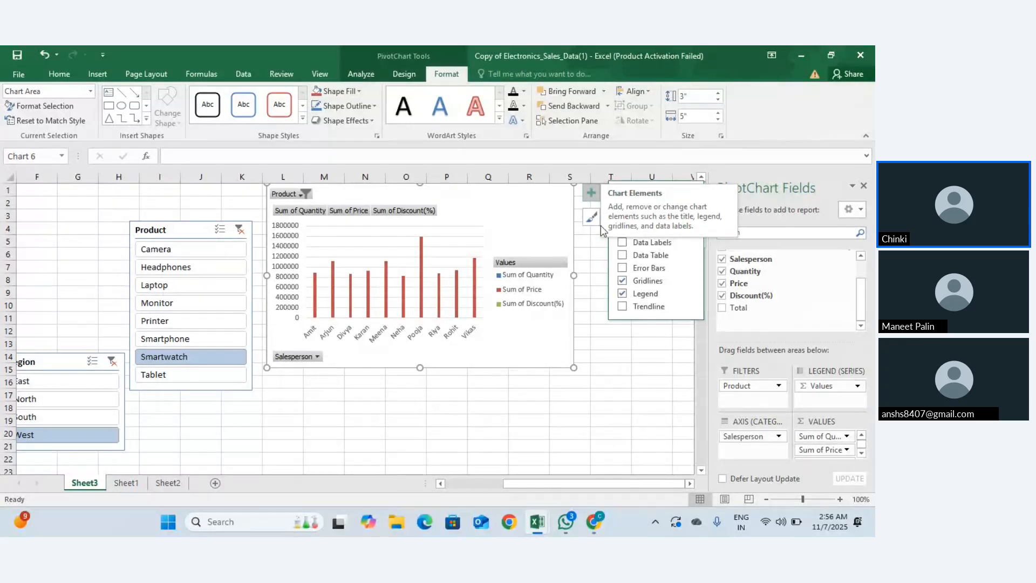
pyautogui.click(622, 280)
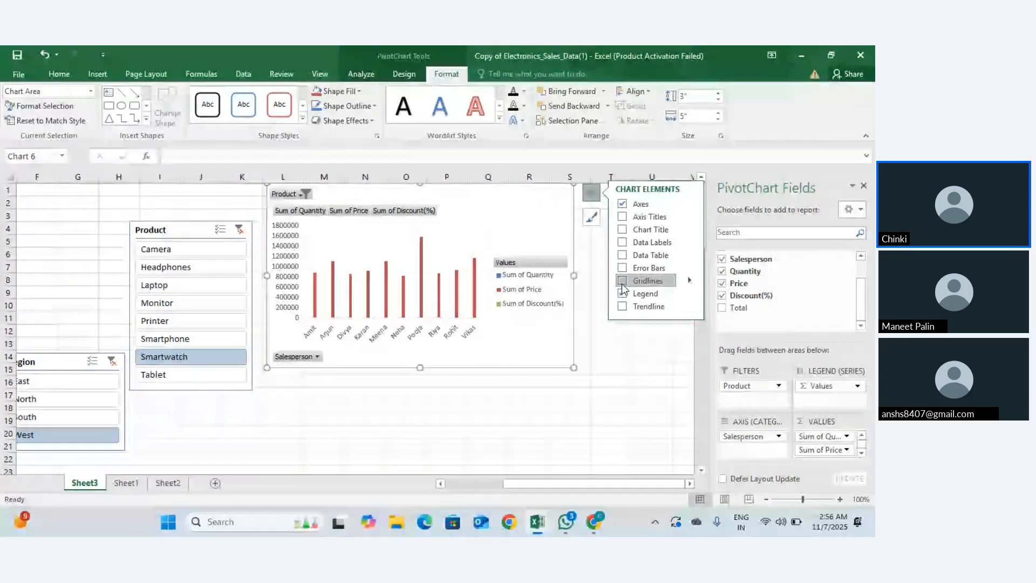
pyautogui.click(621, 280)
pyautogui.click(622, 293)
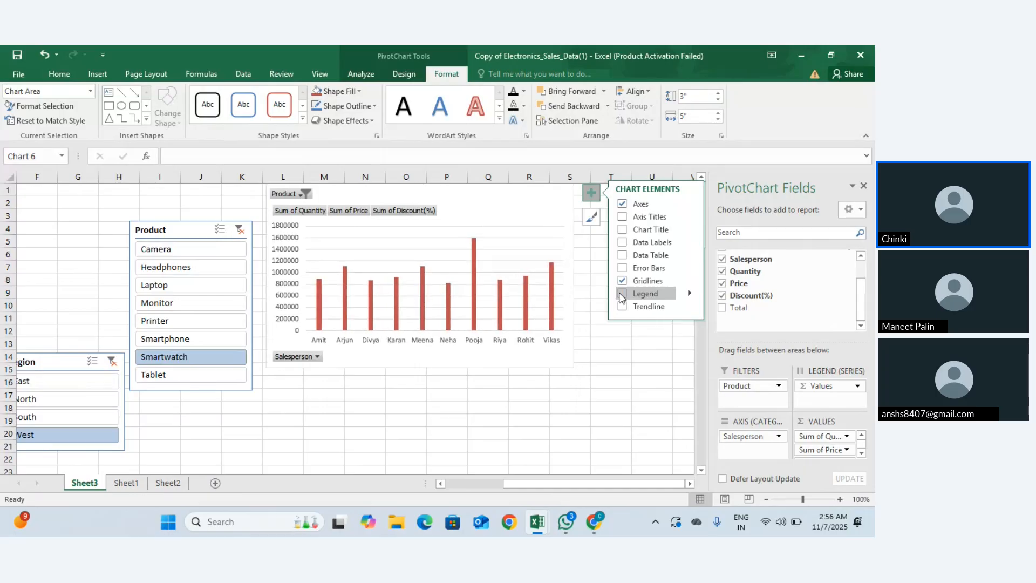
pyautogui.click(623, 296)
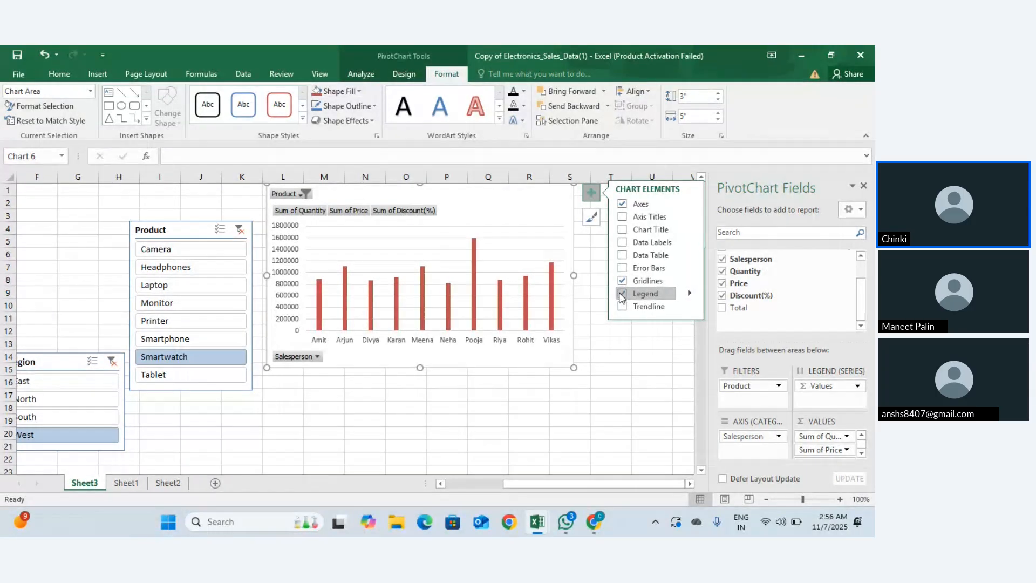
pyautogui.click(622, 296)
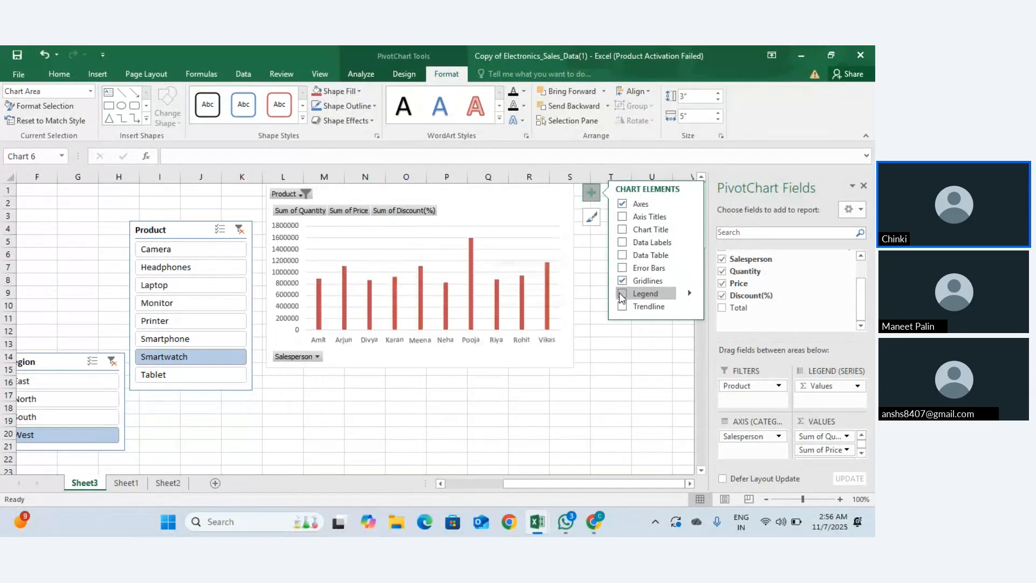
pyautogui.click(621, 293)
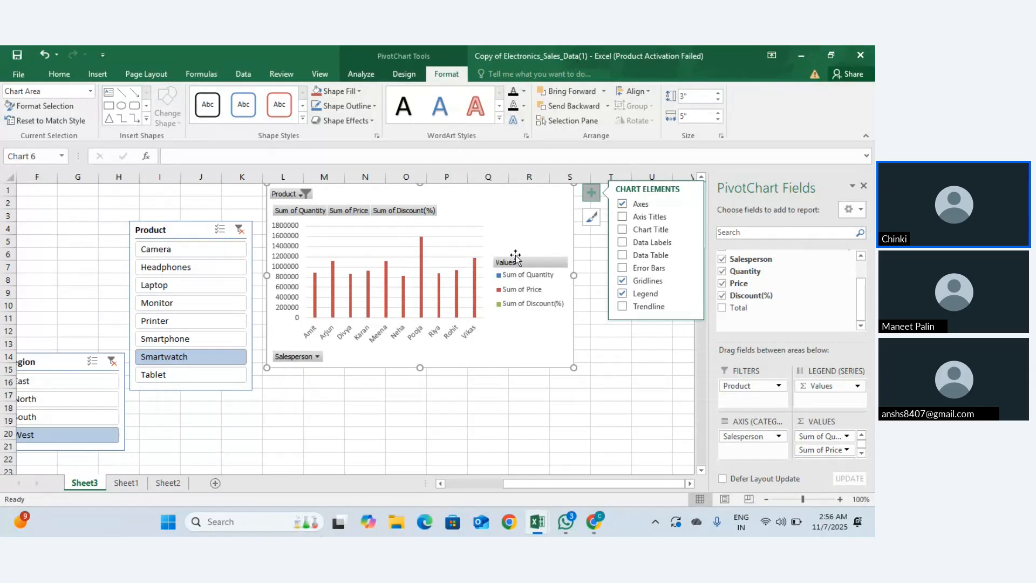
# Step: Add a trendline to the chart based on the Sum of Price series
pyautogui.click(622, 306)
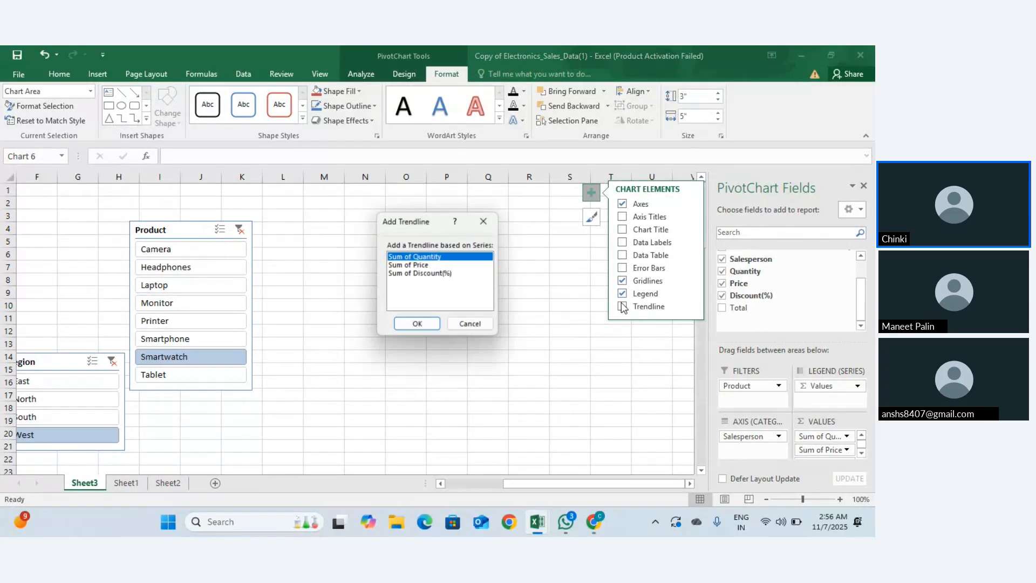
pyautogui.click(423, 323)
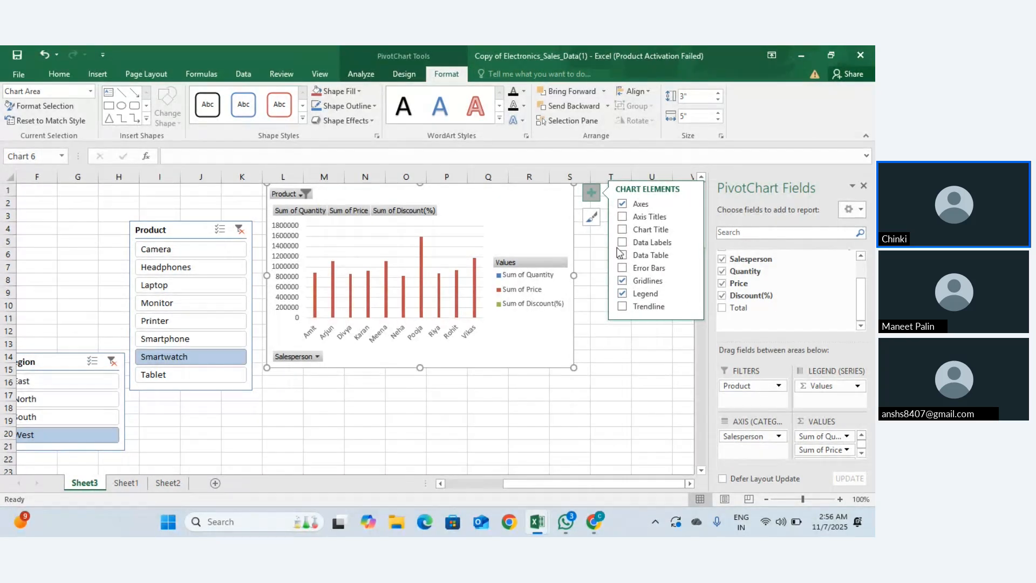
pyautogui.click(622, 306)
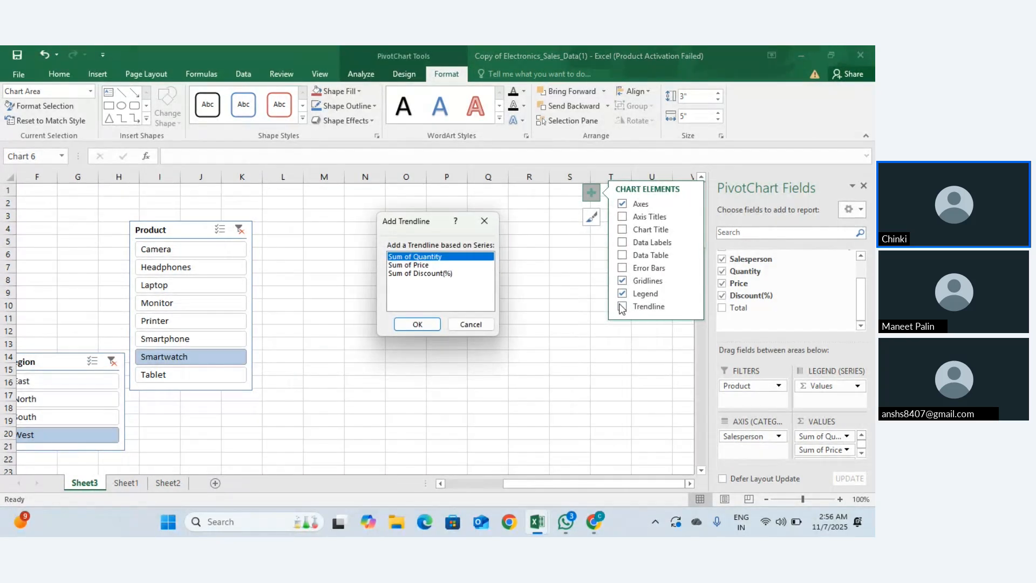
pyautogui.click(443, 266)
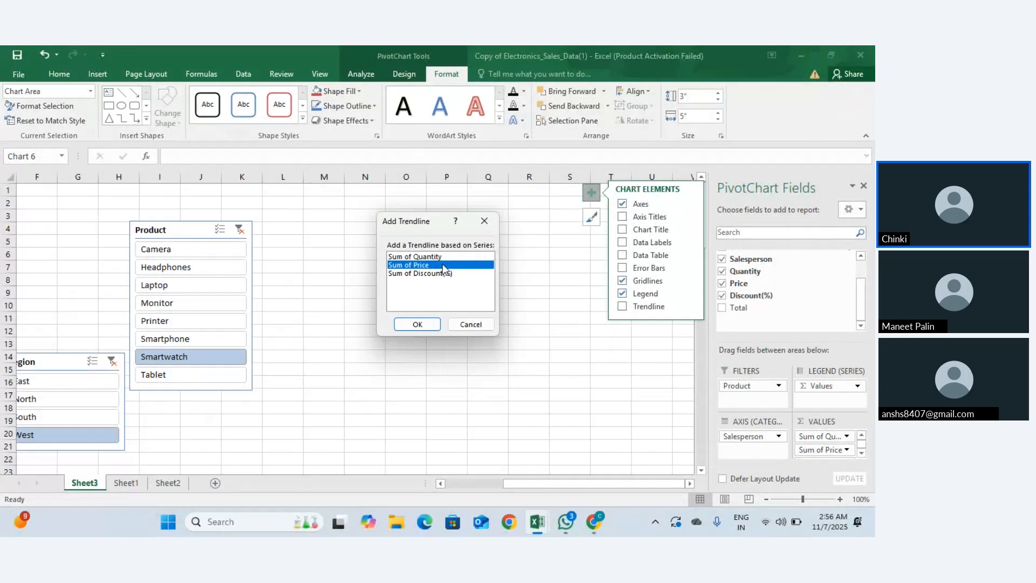
pyautogui.click(415, 325)
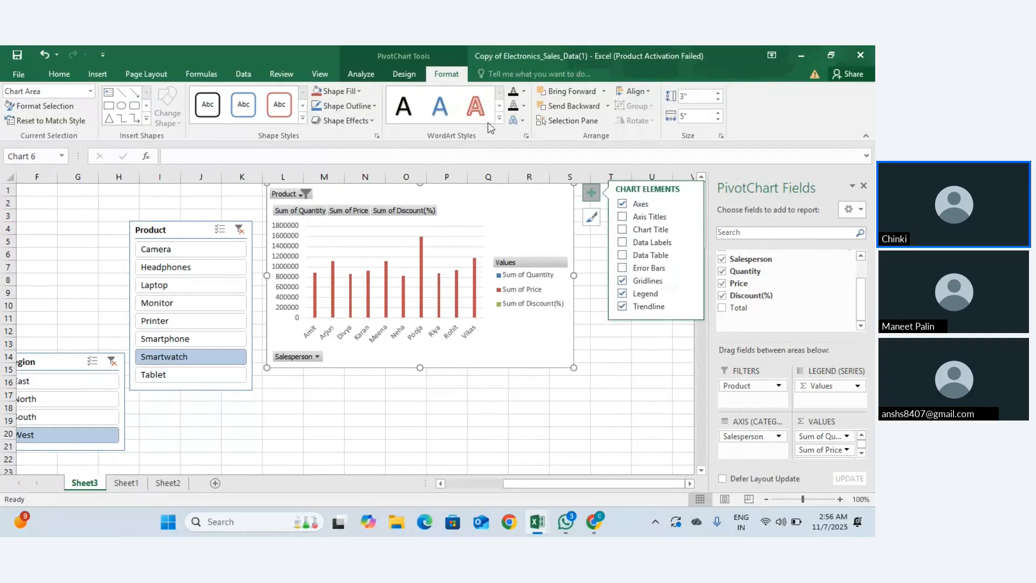
pyautogui.click(361, 76)
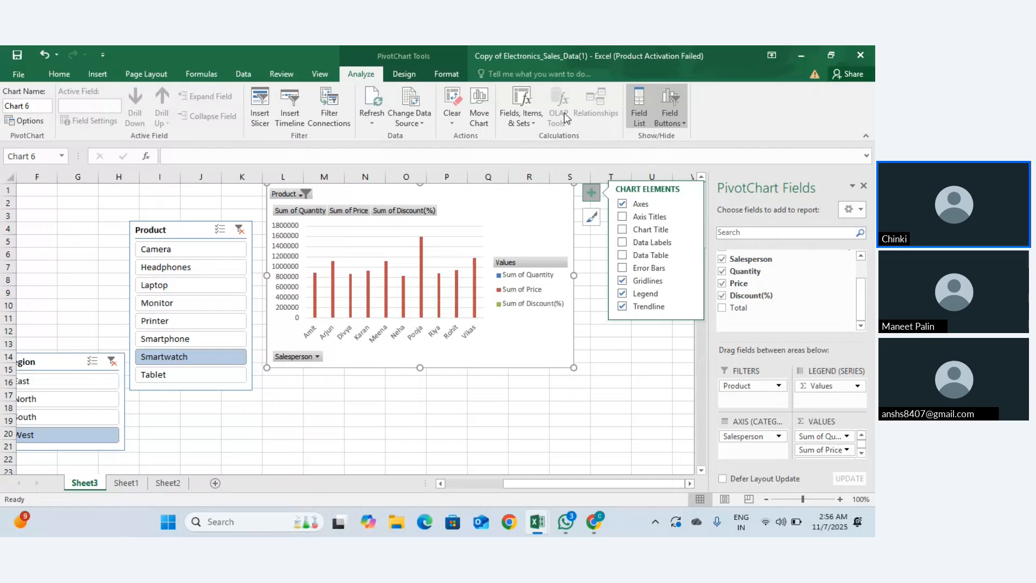
# Step: Change the PivotChart to a Line chart after browsing Column, Pie and Bar types
pyautogui.click(403, 76)
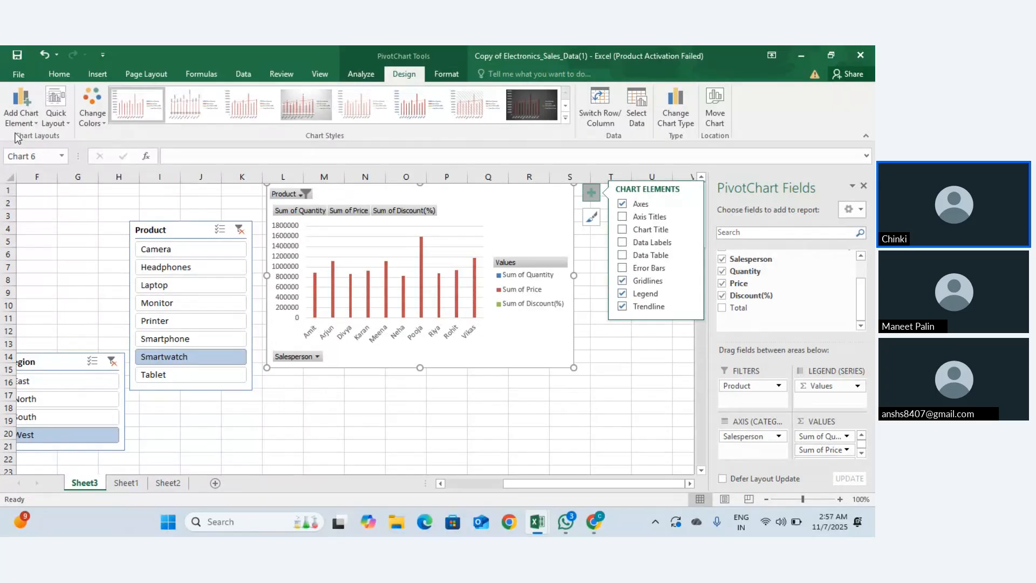
pyautogui.click(681, 108)
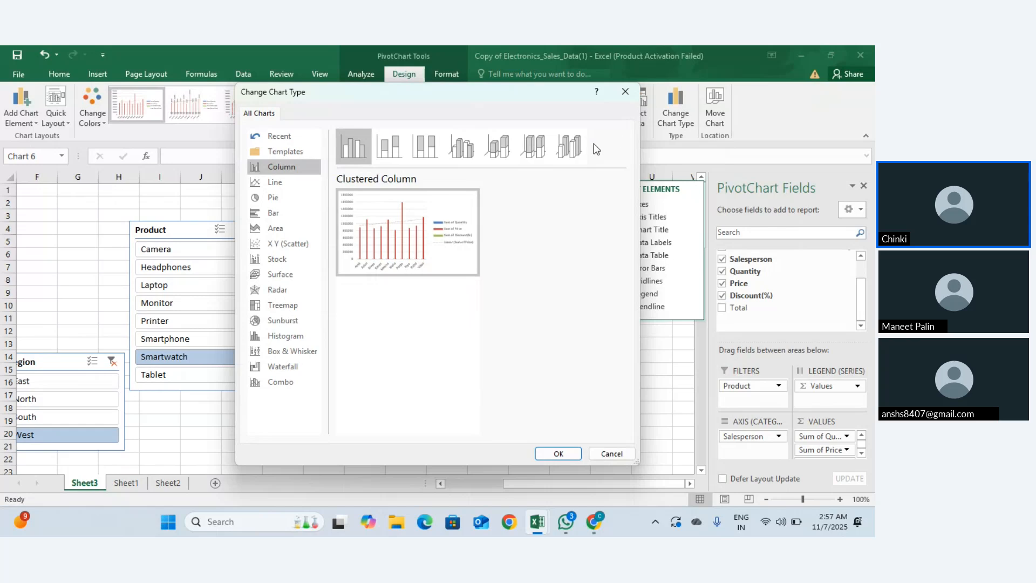
pyautogui.click(388, 146)
pyautogui.click(426, 151)
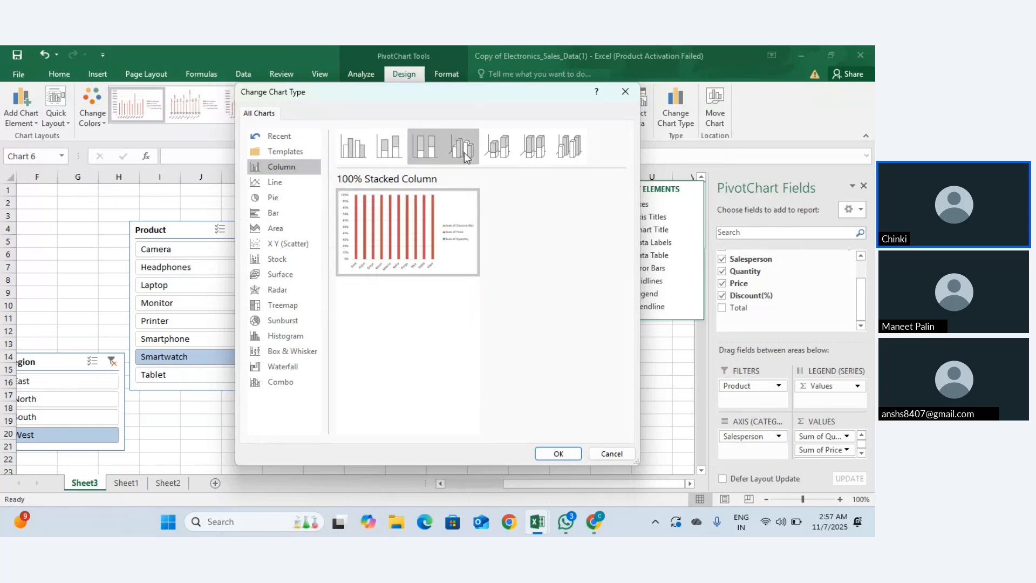
pyautogui.click(492, 152)
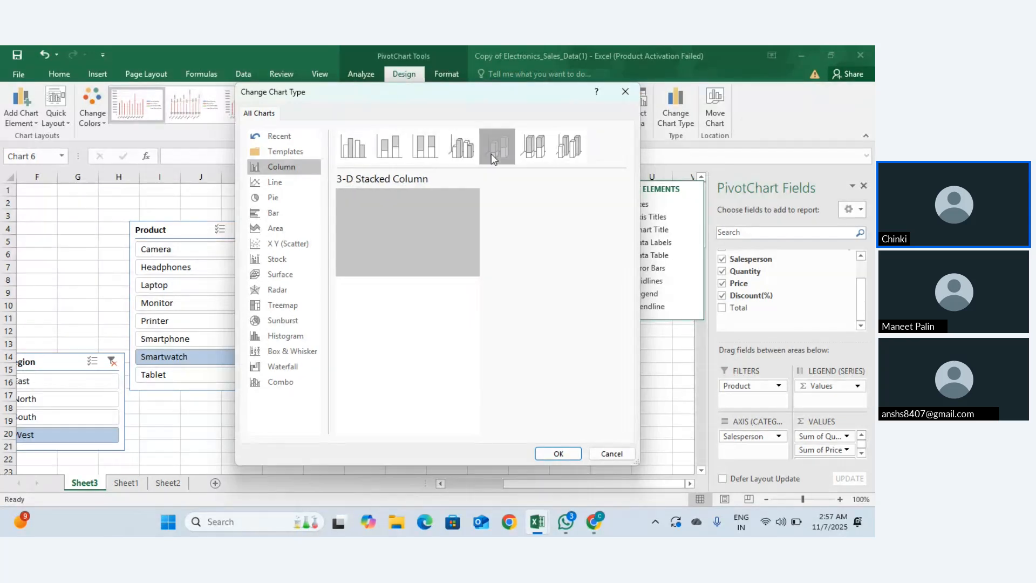
pyautogui.click(275, 193)
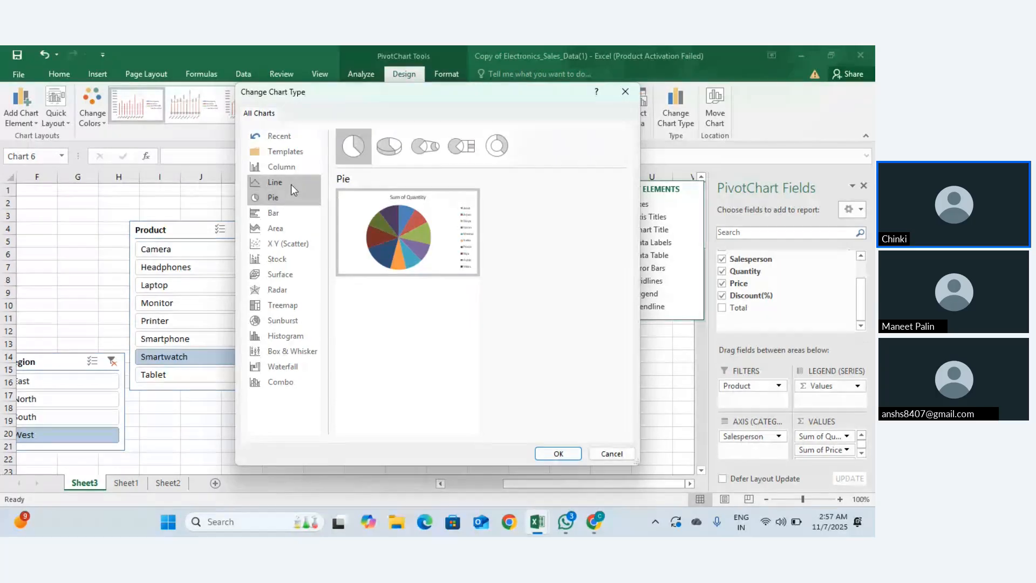
pyautogui.moveTo(436, 251)
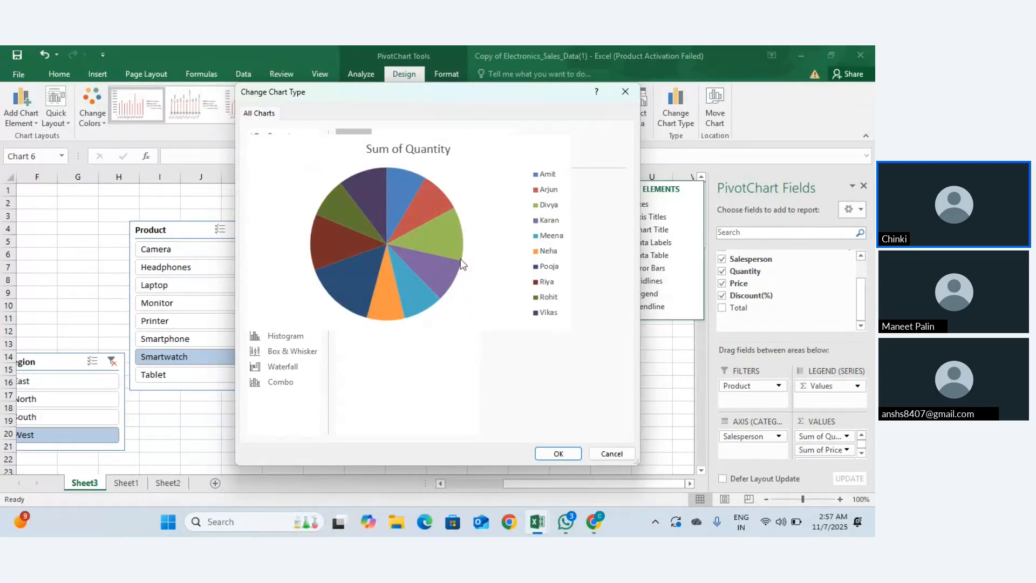
pyautogui.click(290, 218)
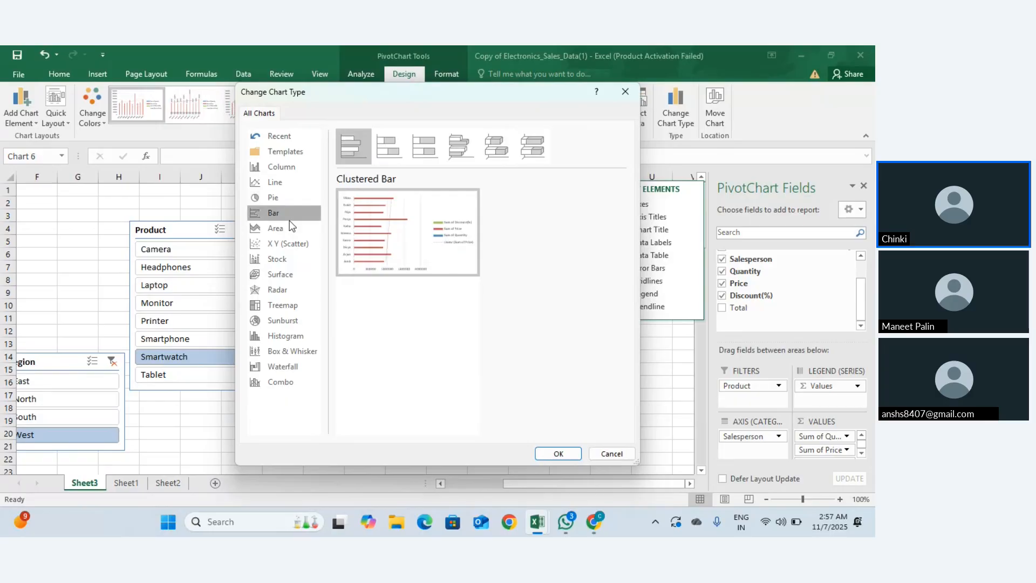
pyautogui.click(293, 183)
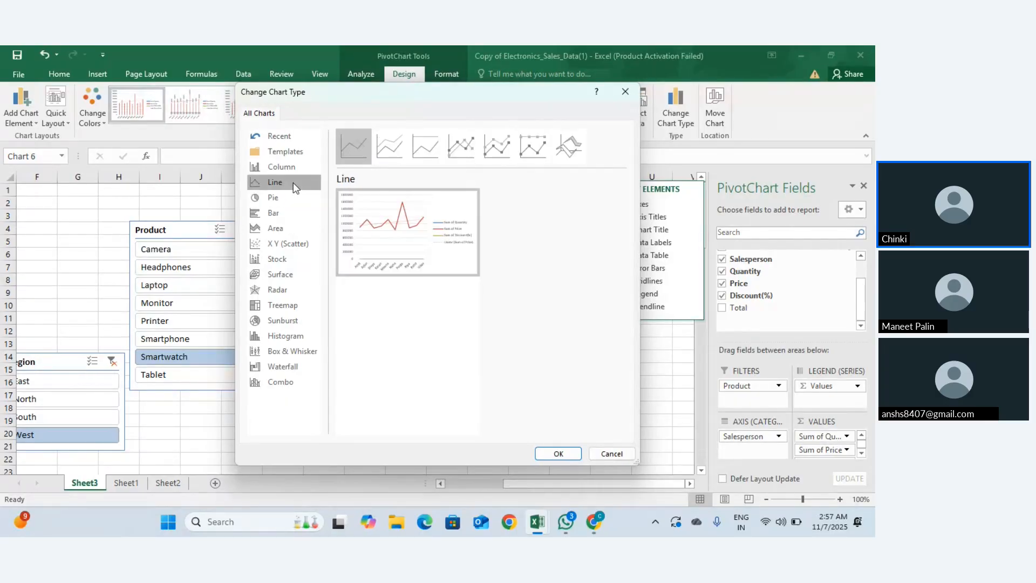
pyautogui.click(556, 452)
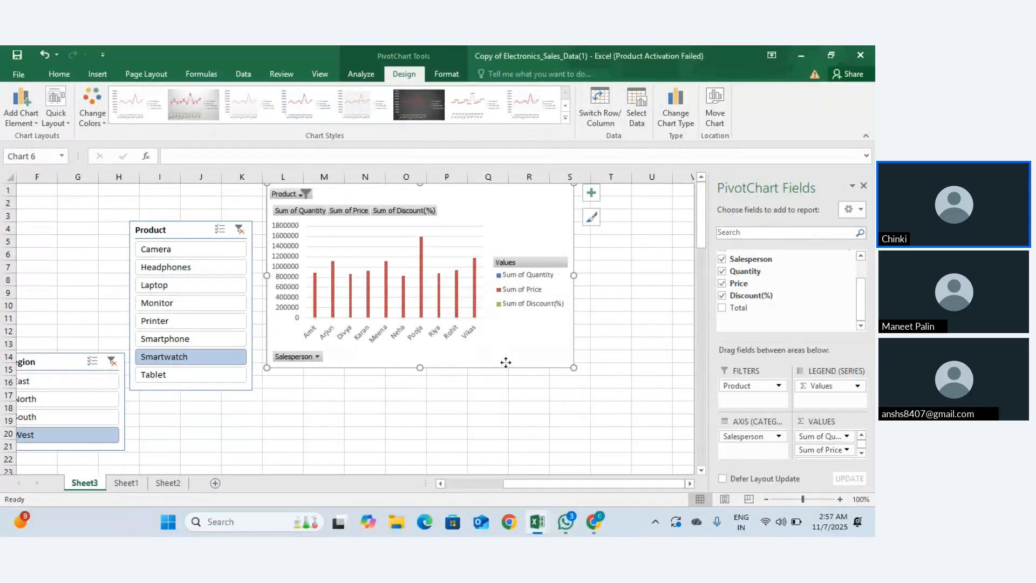
# Step: Delete the existing PivotChart from Sheet3
pyautogui.moveTo(506, 362)
pyautogui.mouseDown()
pyautogui.moveTo(534, 442)
pyautogui.moveTo(493, 366)
pyautogui.mouseUp()
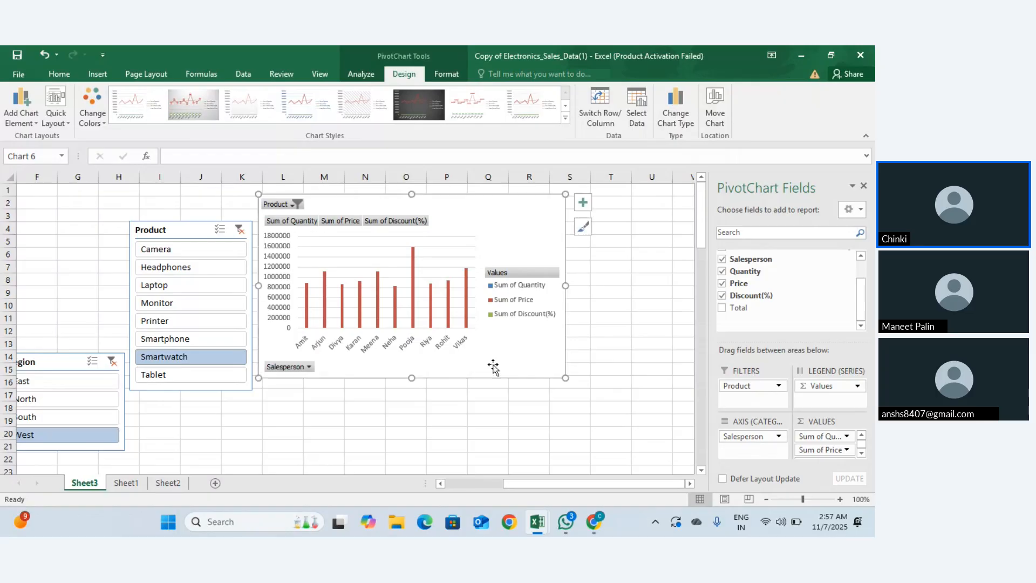
pyautogui.press('Delete')
pyautogui.hscroll(-3, 426, 335)
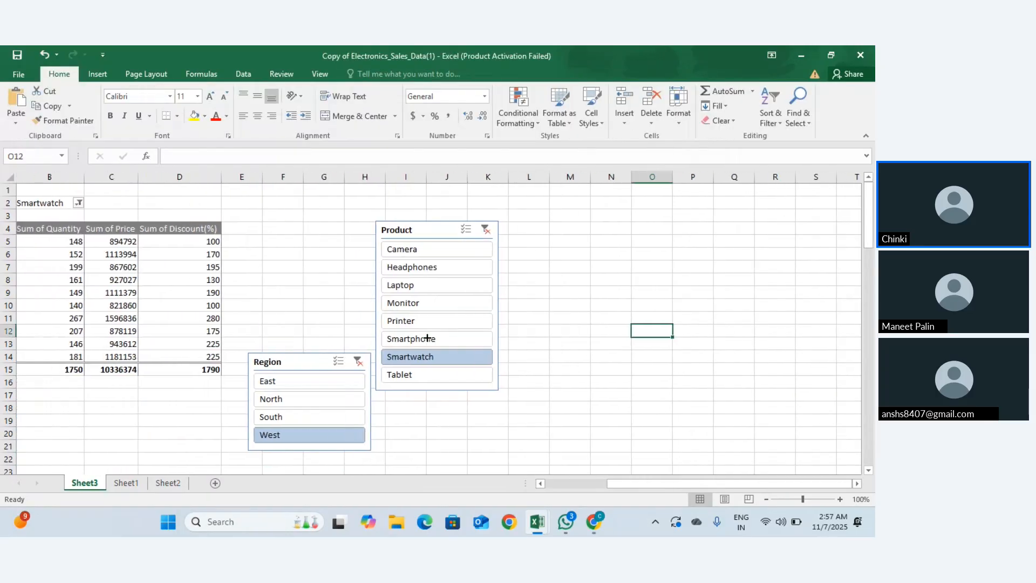
# Step: Insert a new Line PivotChart from the pivot range A4:D14
pyautogui.click(79, 316)
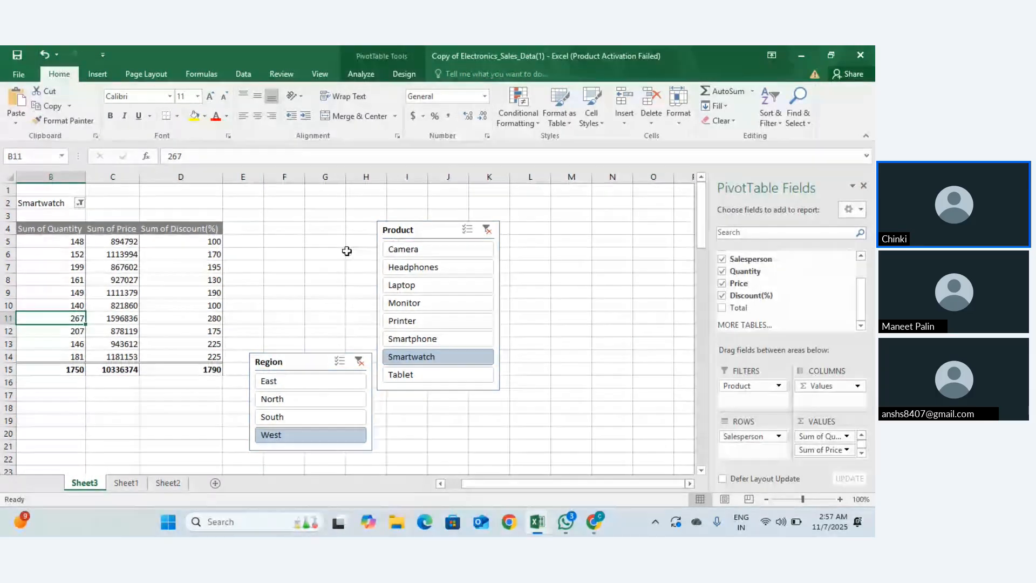
pyautogui.hscroll(-1, 344, 249)
pyautogui.moveTo(55, 229); pyautogui.dragTo(233, 354)
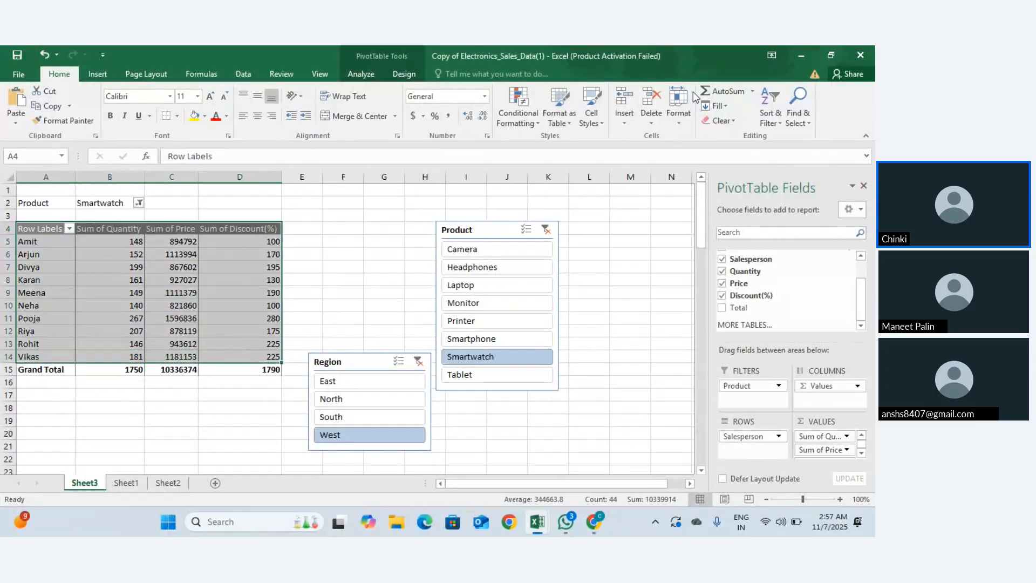
pyautogui.click(372, 75)
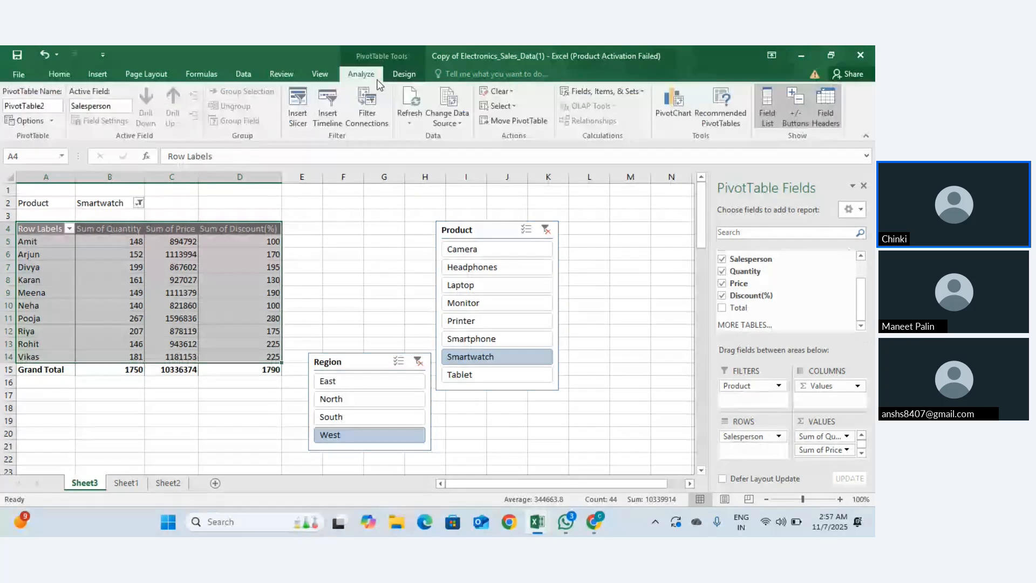
pyautogui.click(665, 117)
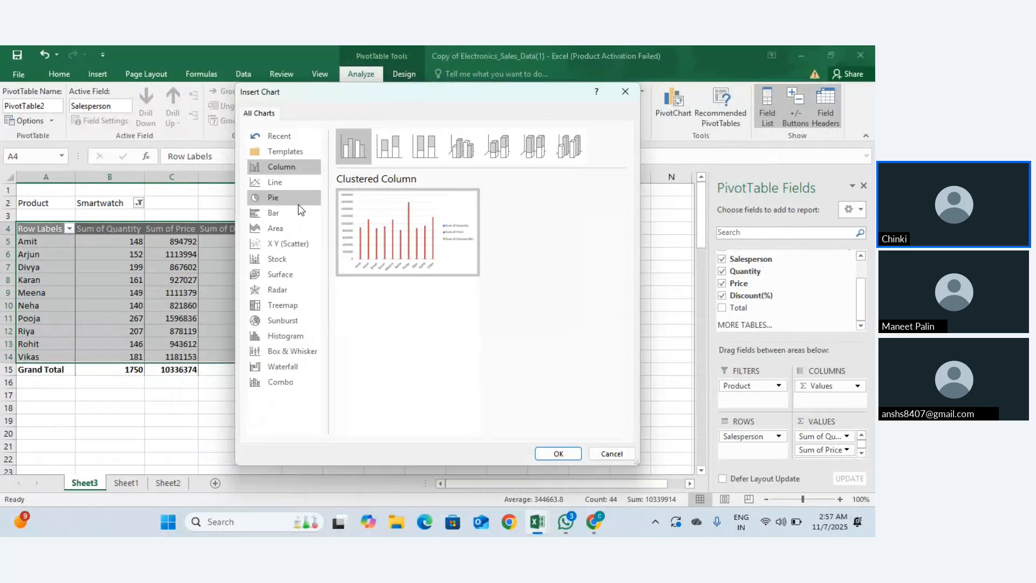
pyautogui.click(275, 182)
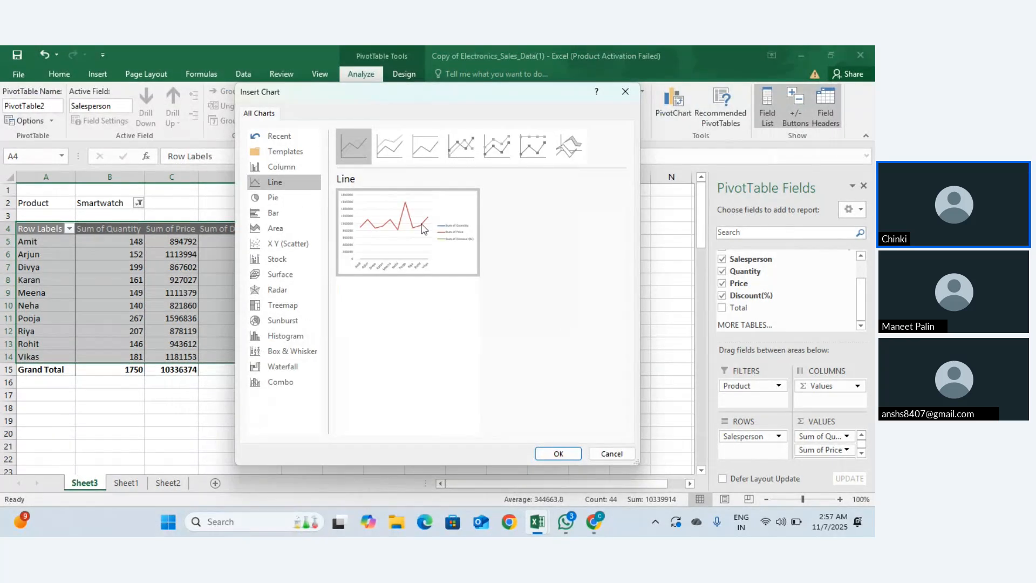
pyautogui.click(561, 453)
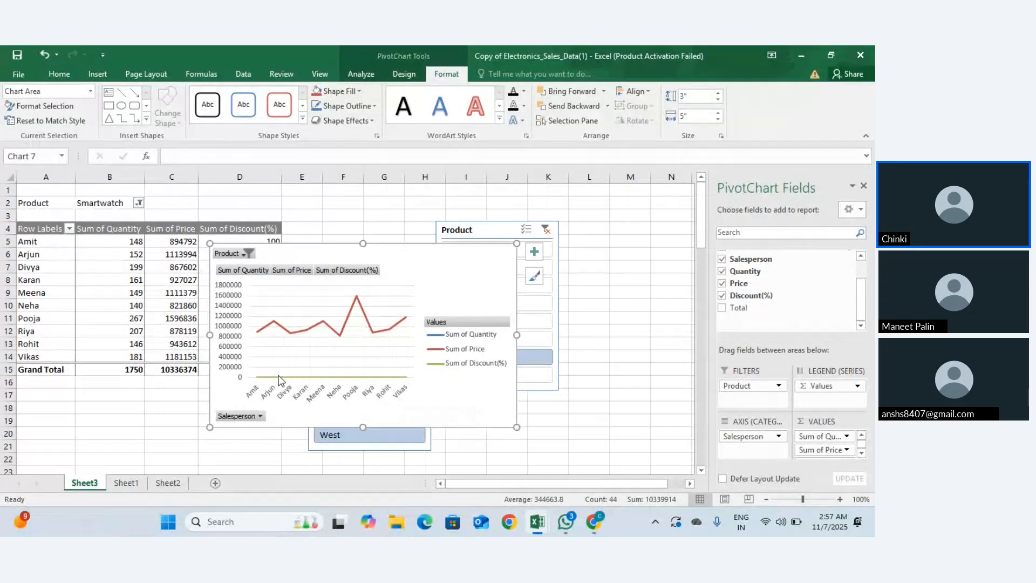
# Step: Move the line chart up and right, leaving the Salesperson filter unchanged
pyautogui.moveTo(279, 379)
pyautogui.moveTo(389, 260); pyautogui.dragTo(443, 209)
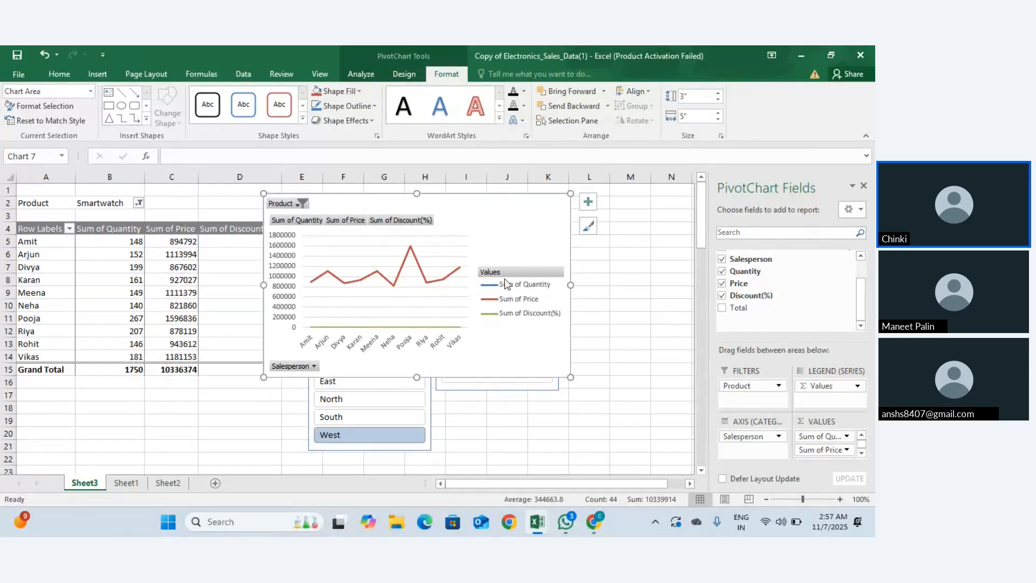
pyautogui.click(314, 366)
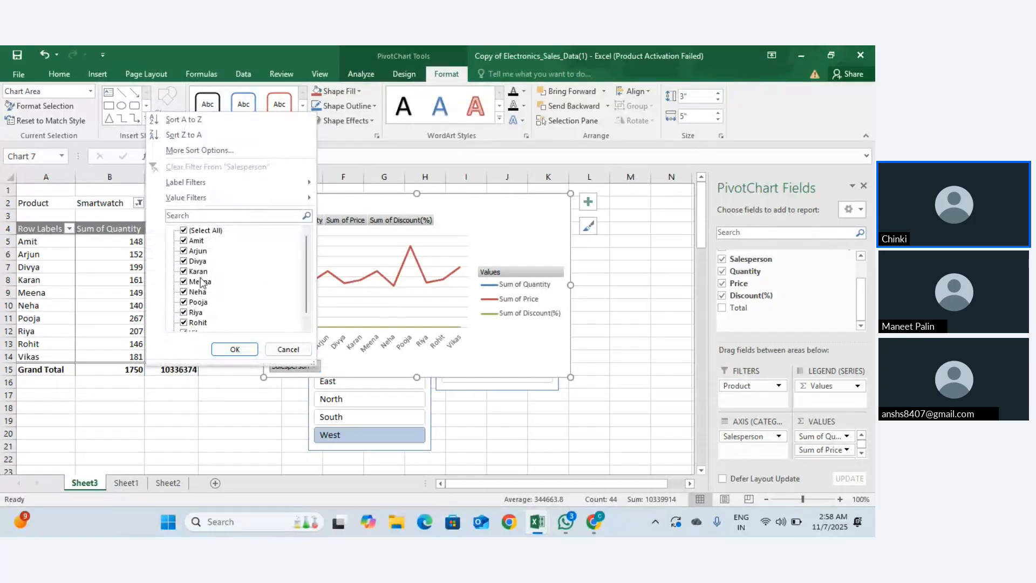
pyautogui.click(183, 231)
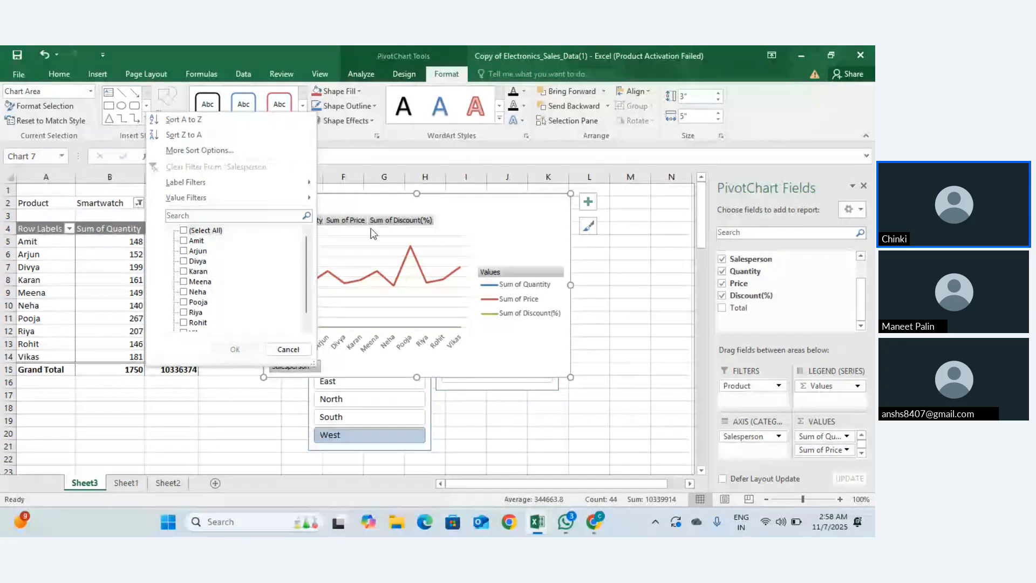
pyautogui.press('Escape')
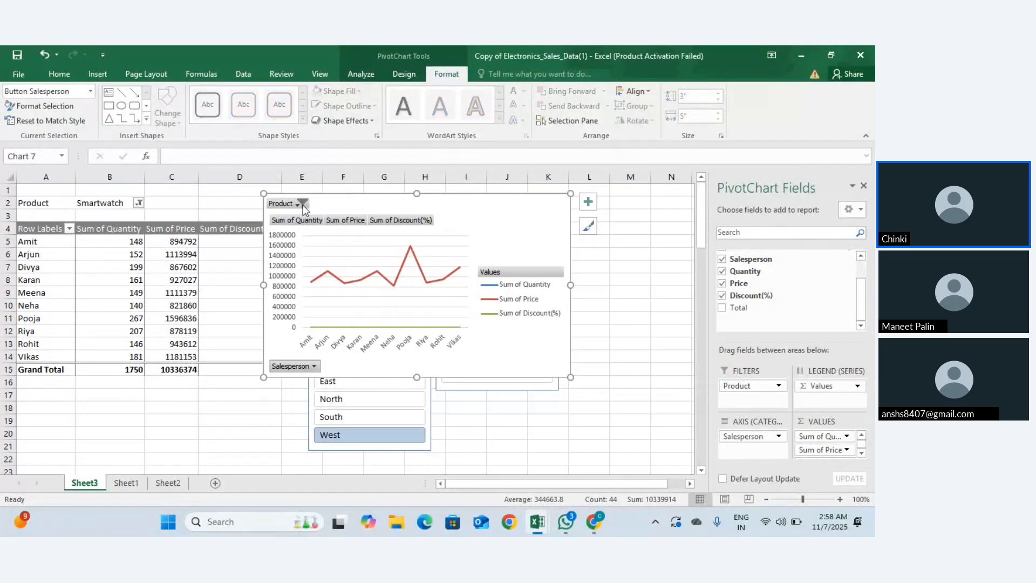
# Step: Set the chart's Product filter to (All) so every West product is included
pyautogui.click(302, 204)
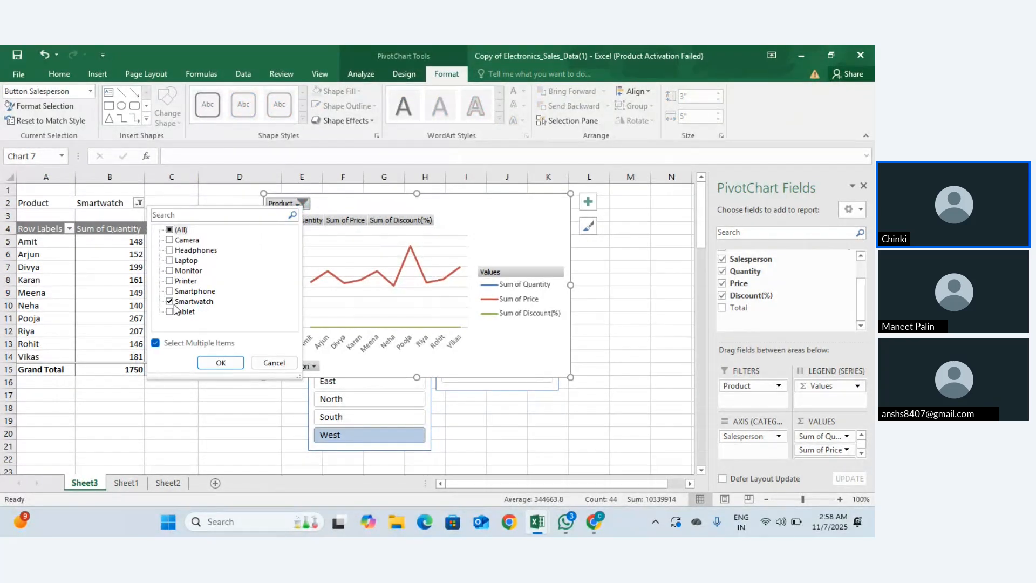
pyautogui.click(169, 231)
pyautogui.click(208, 362)
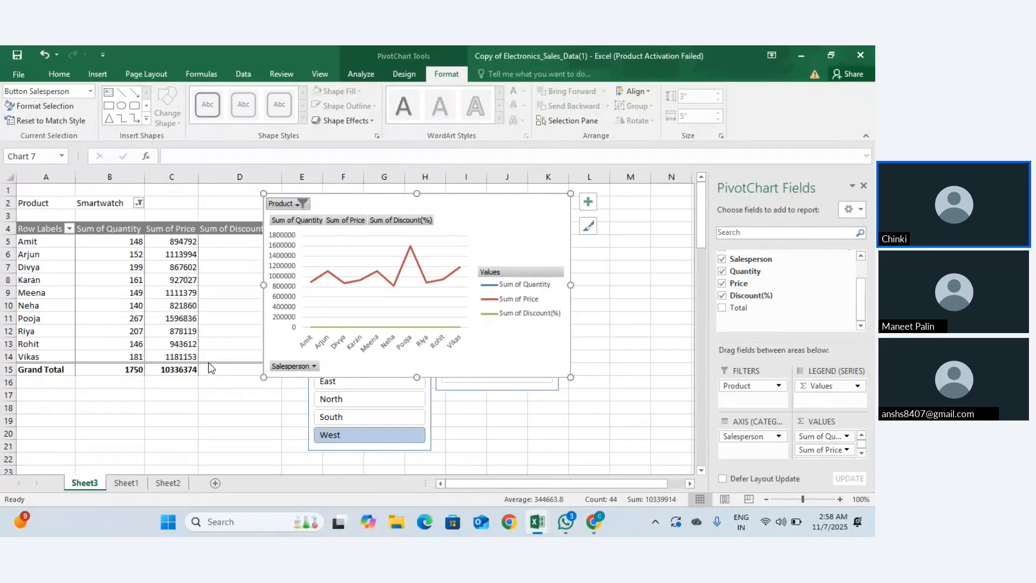
pyautogui.click(313, 288)
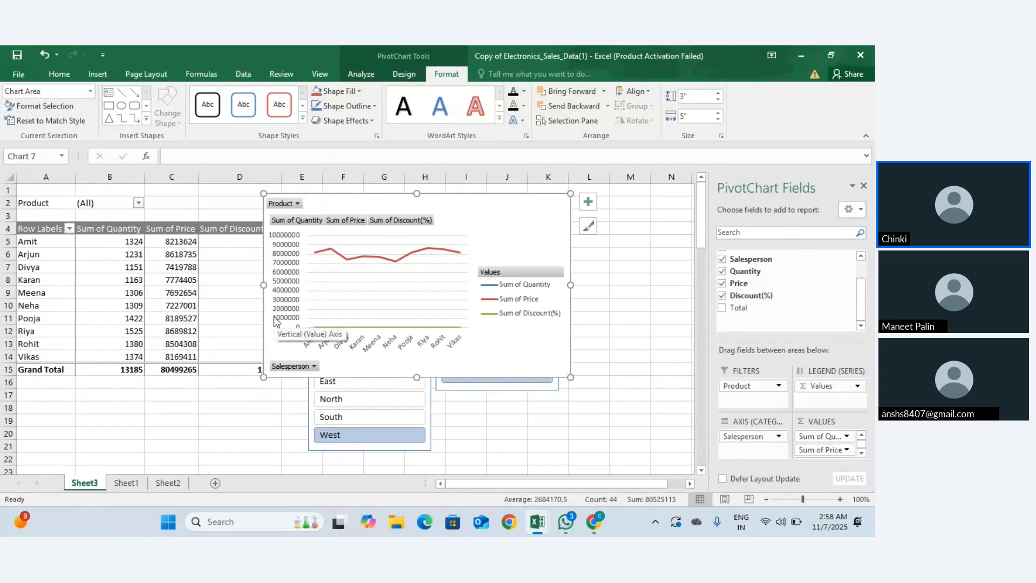
pyautogui.click(501, 273)
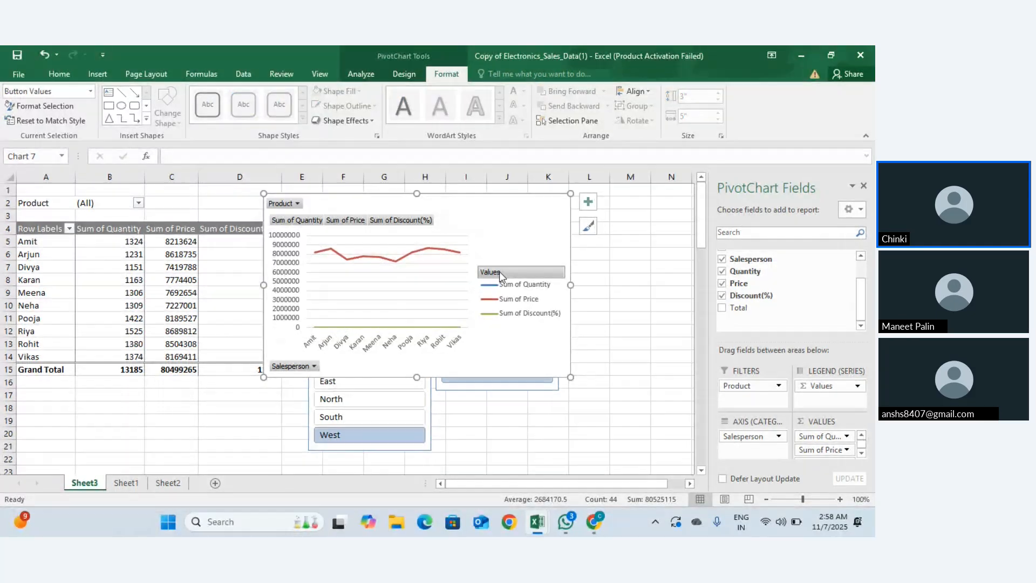
pyautogui.click(483, 219)
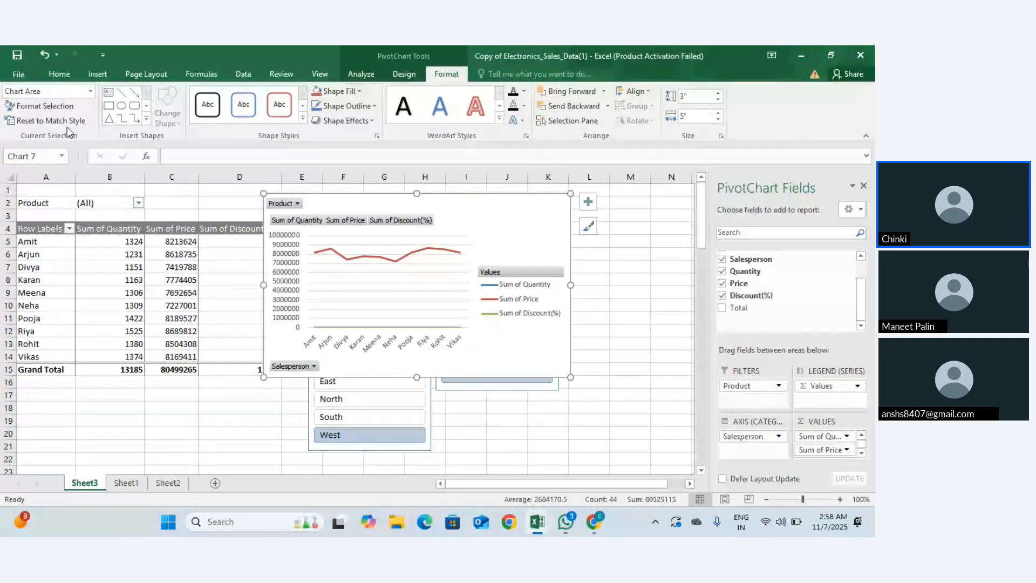
# Step: Draw a rounded rectangle on the chart, resize it, then delete it
pyautogui.click(134, 110)
pyautogui.moveTo(399, 201); pyautogui.dragTo(493, 275)
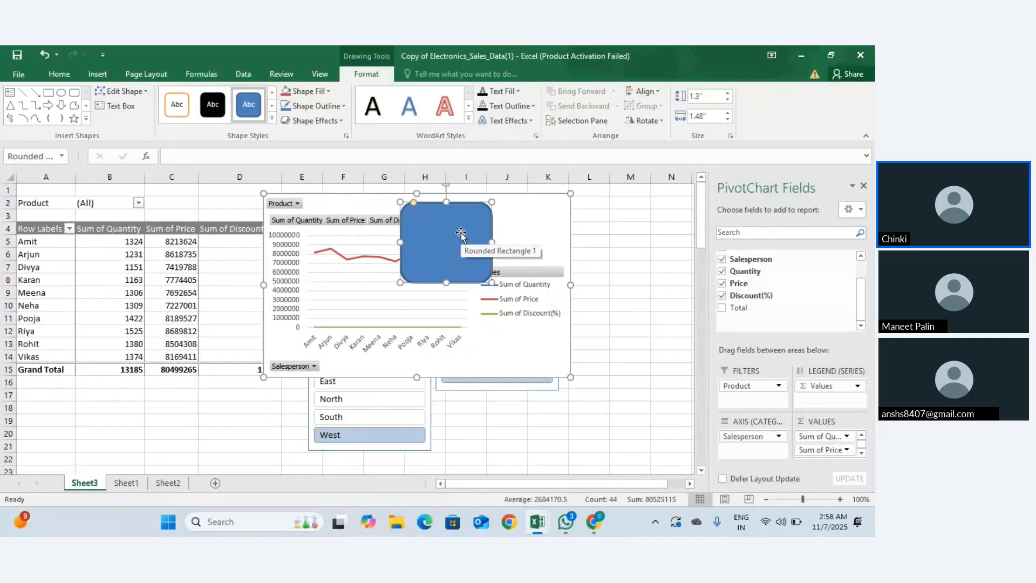
pyautogui.moveTo(461, 230); pyautogui.dragTo(526, 221)
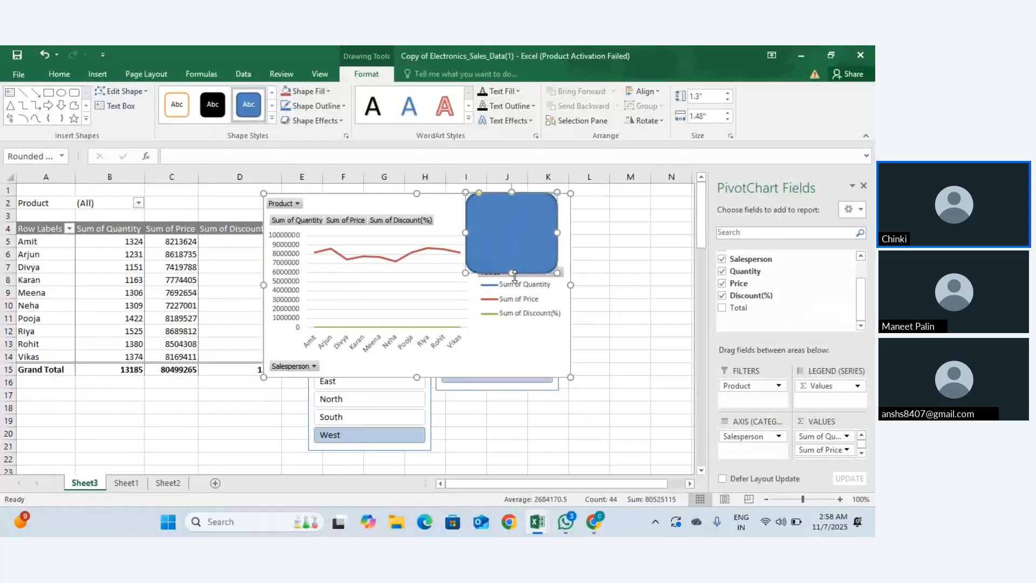
pyautogui.moveTo(512, 273); pyautogui.dragTo(510, 219)
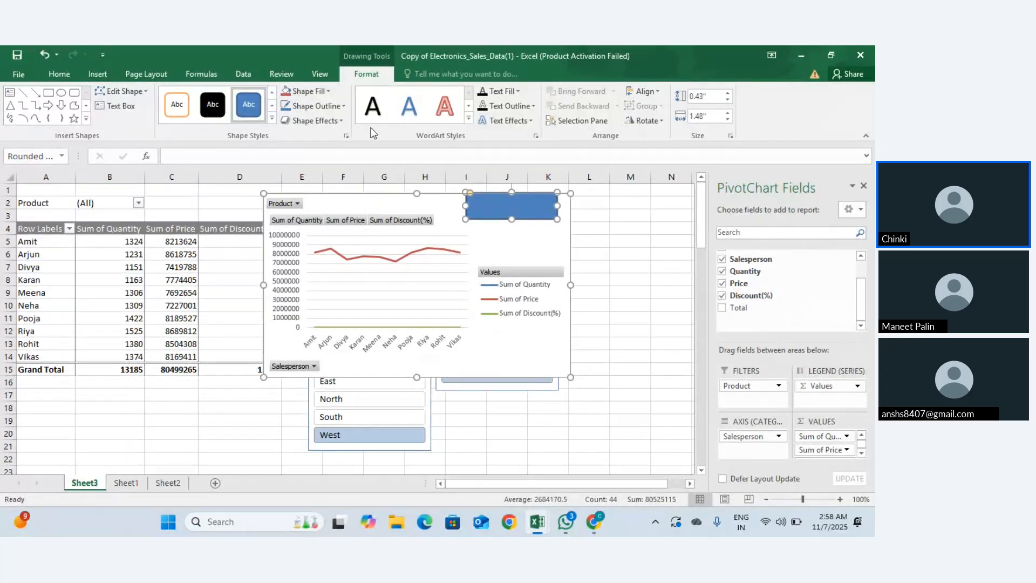
pyautogui.press('Delete')
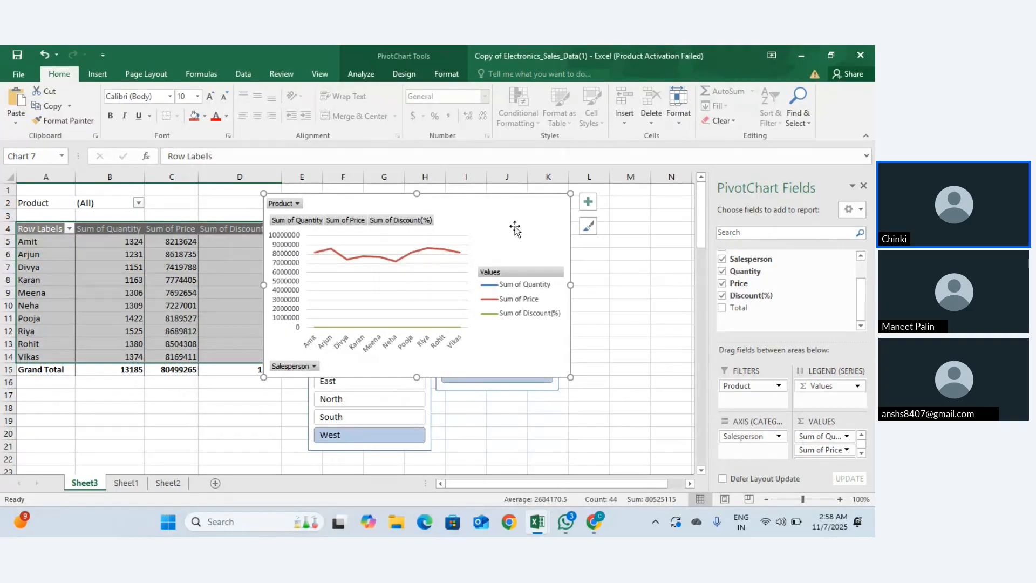
# Step: Move the PivotChart right to uncover column D, then reselect it
pyautogui.moveTo(513, 222); pyautogui.dragTo(557, 222)
pyautogui.click(194, 409)
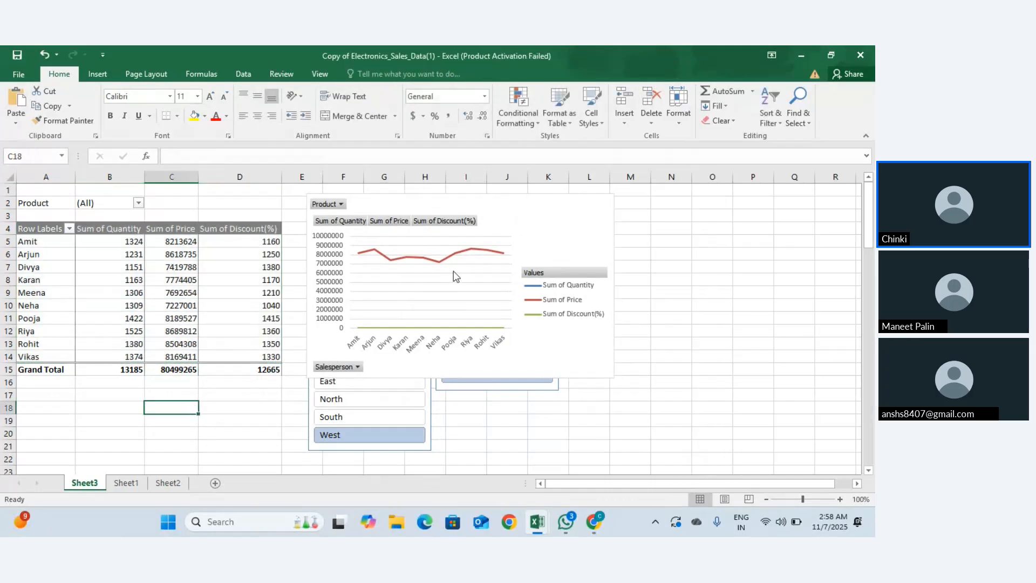
pyautogui.click(501, 237)
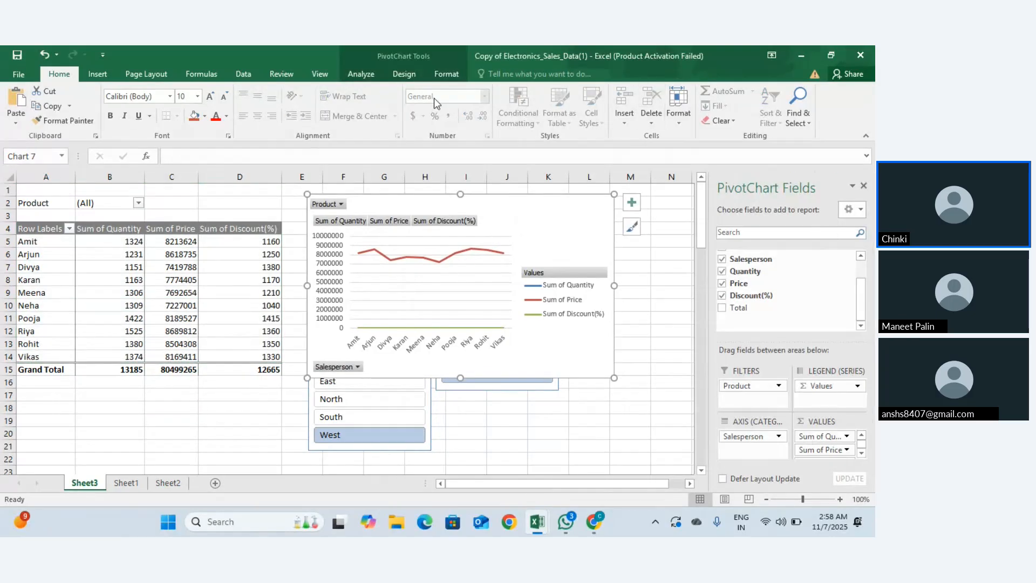
# Step: Try Send Backward and Bring Forward on the chart, then open the Selection Pane
pyautogui.click(445, 75)
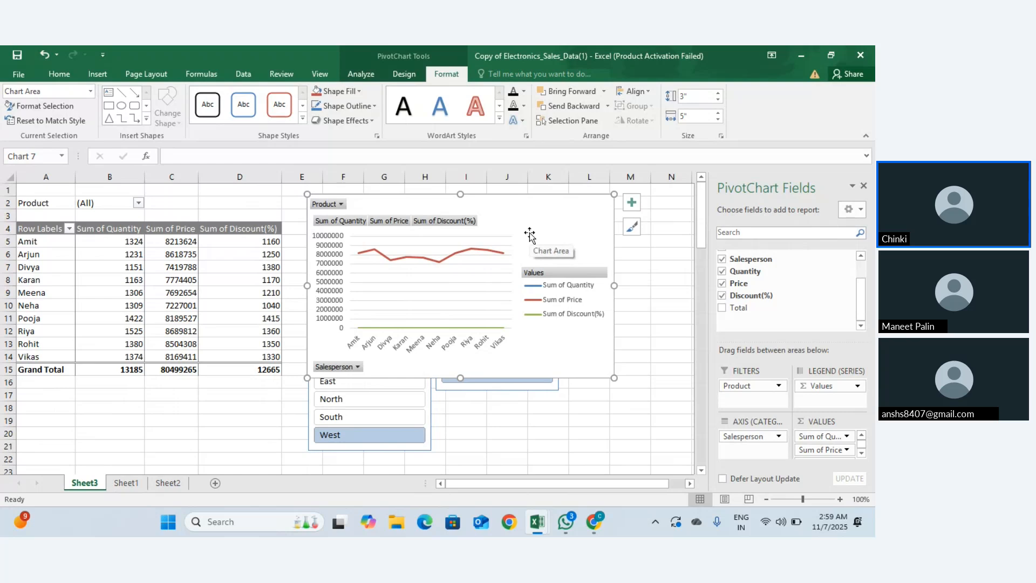
pyautogui.click(572, 107)
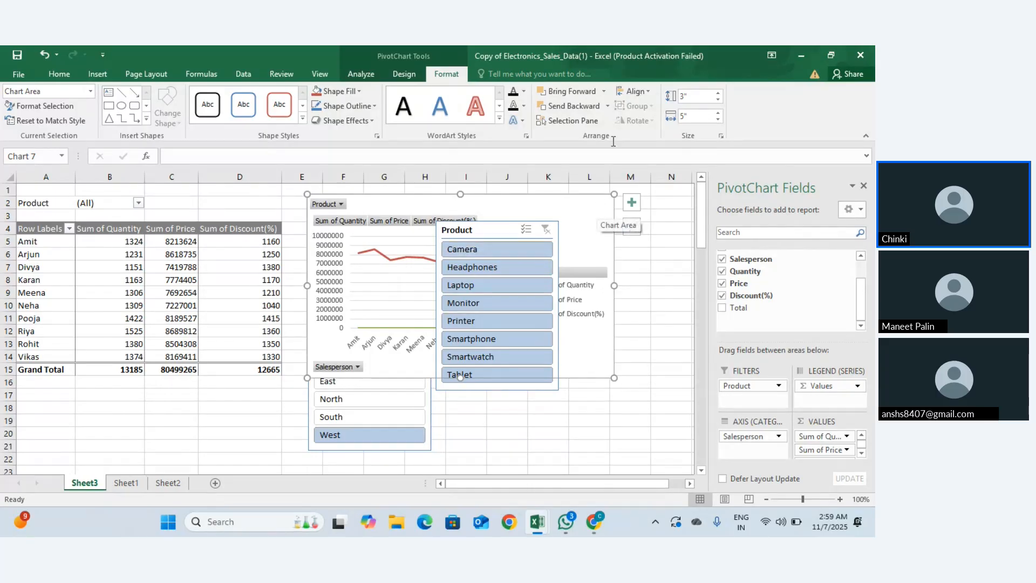
pyautogui.click(572, 91)
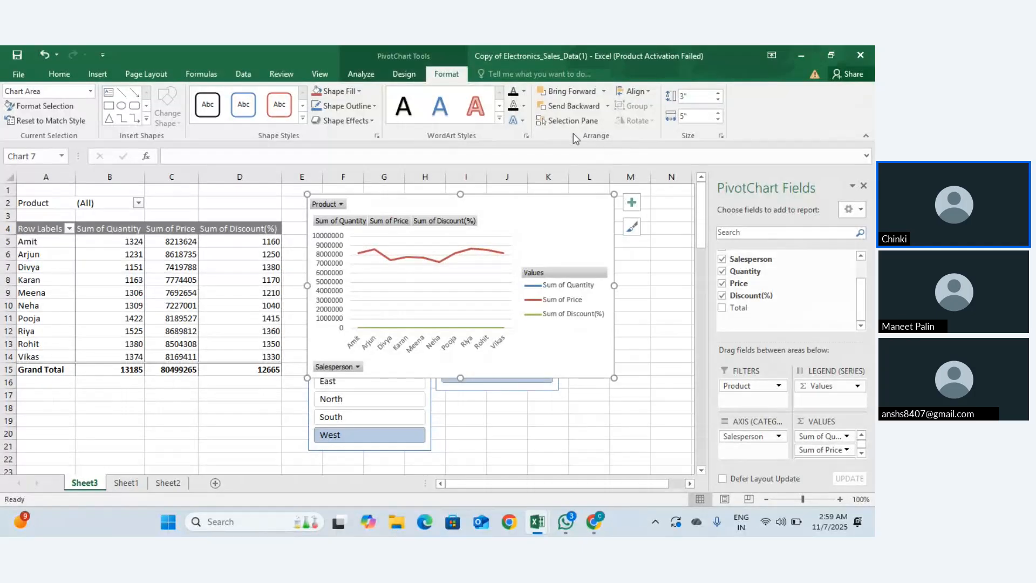
pyautogui.click(569, 122)
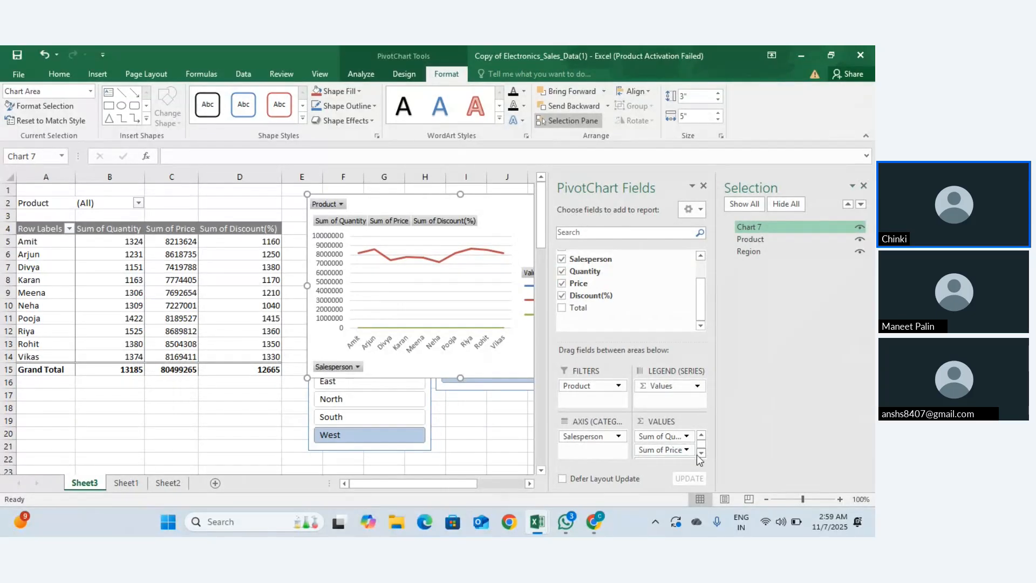
# Step: Hide and reshow the Product and Region slicers, then close the Selection pane
pyautogui.click(859, 240)
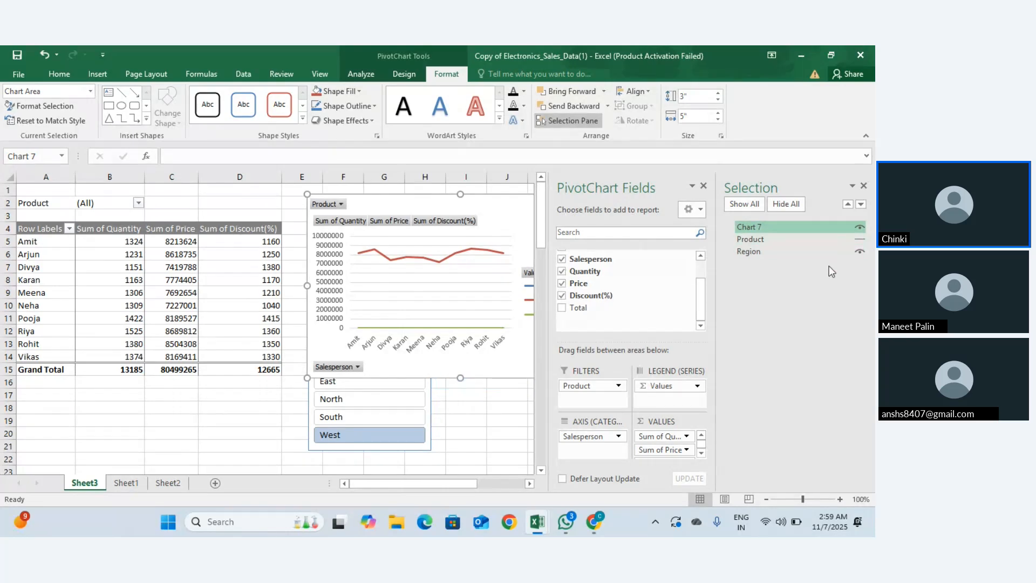
pyautogui.click(859, 252)
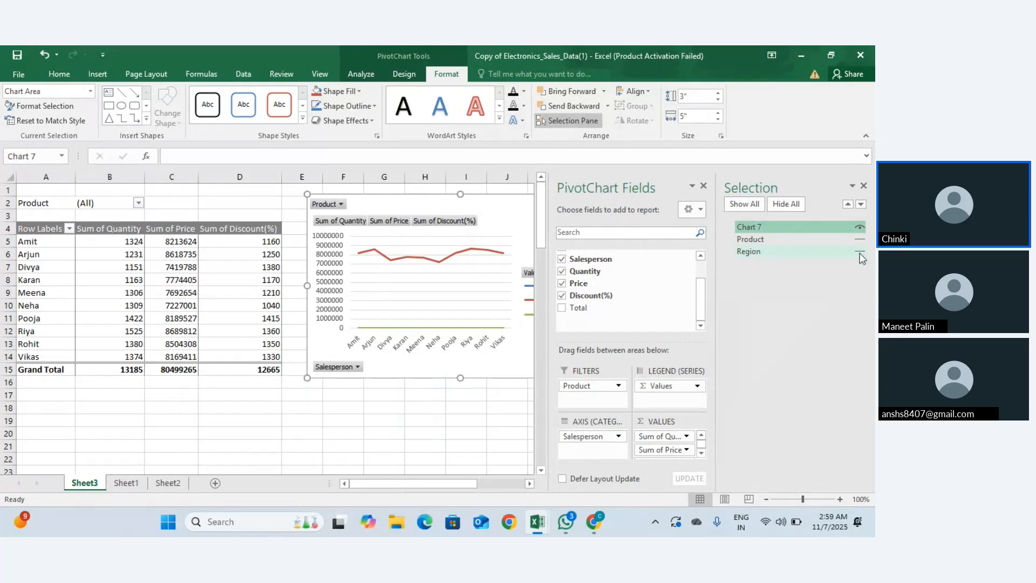
pyautogui.click(860, 240)
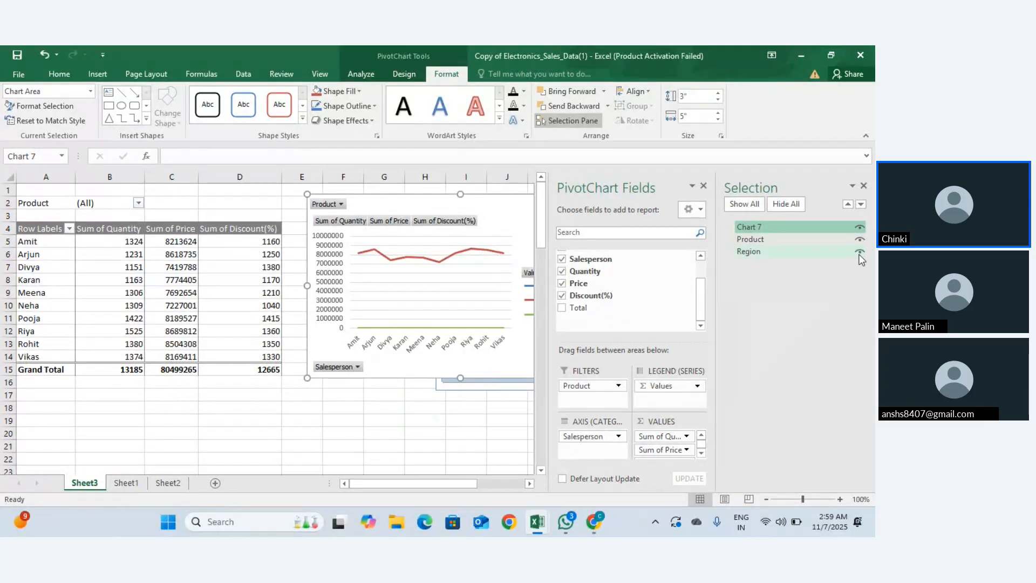
pyautogui.click(859, 253)
pyautogui.click(859, 253)
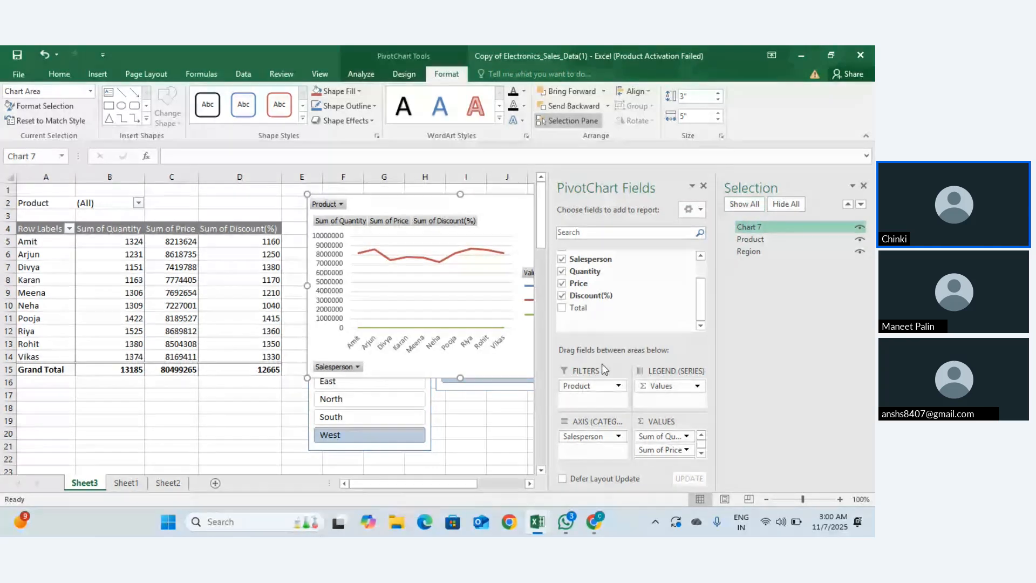
pyautogui.click(863, 186)
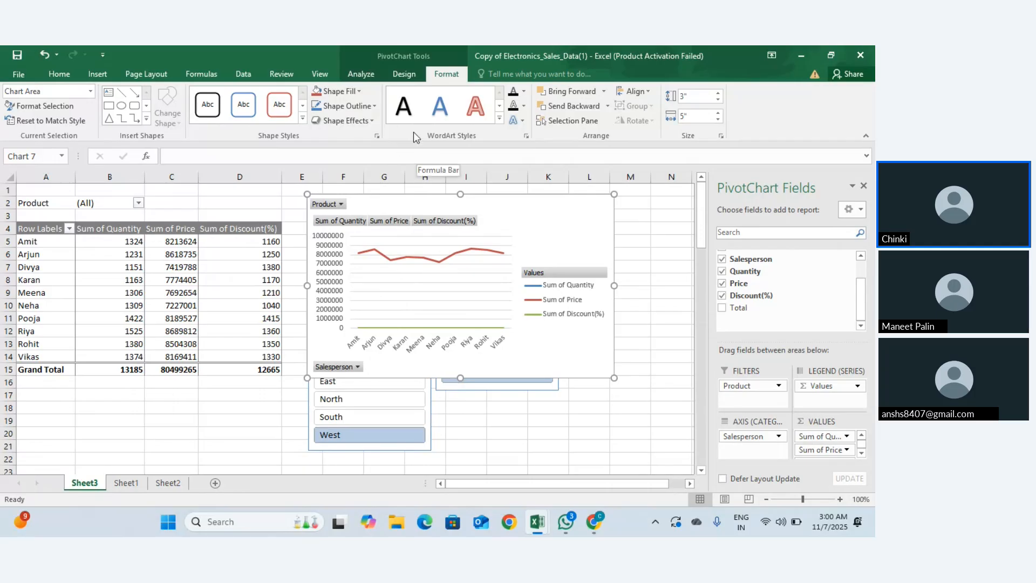
# Step: Try dark blue patterned, light blue outline and plain blue text styles, settling on plain black chart text
pyautogui.click(499, 119)
pyautogui.click(547, 216)
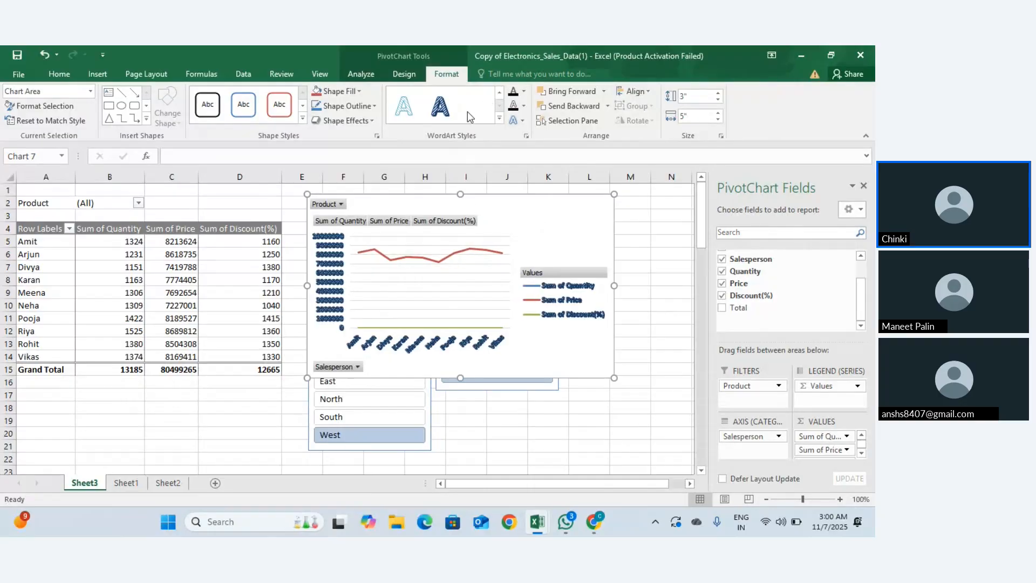
pyautogui.click(407, 110)
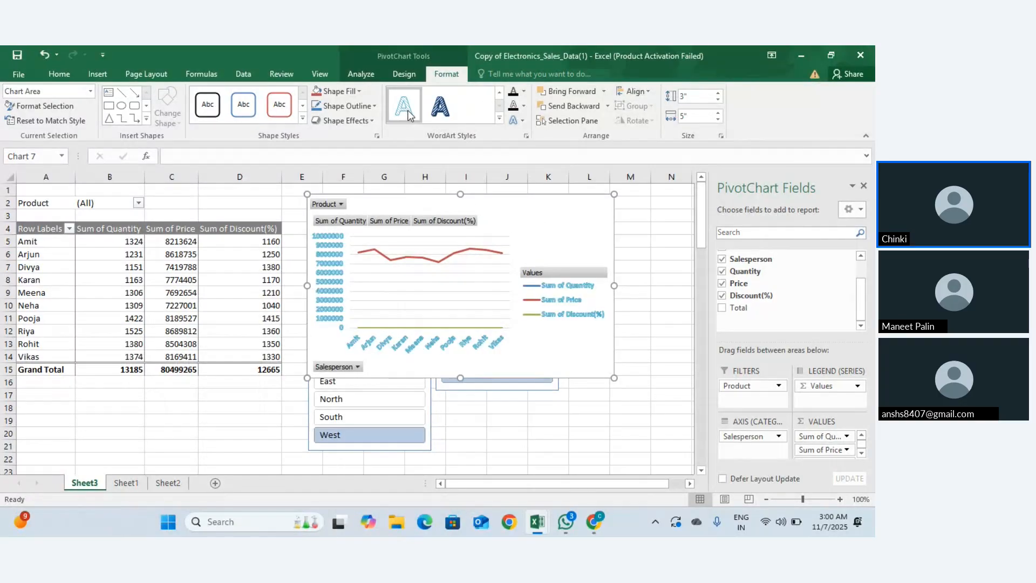
pyautogui.click(499, 118)
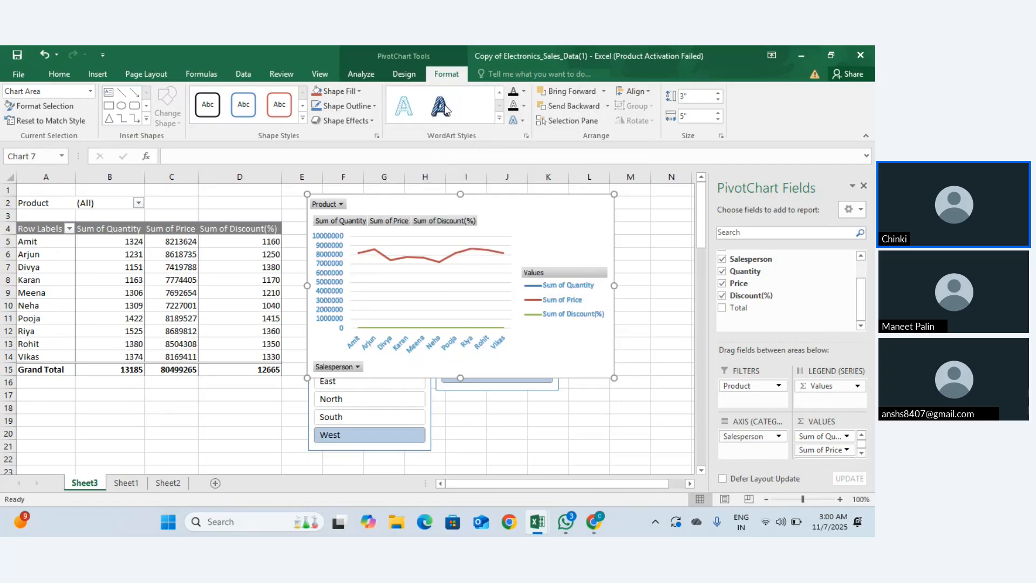
pyautogui.click(445, 105)
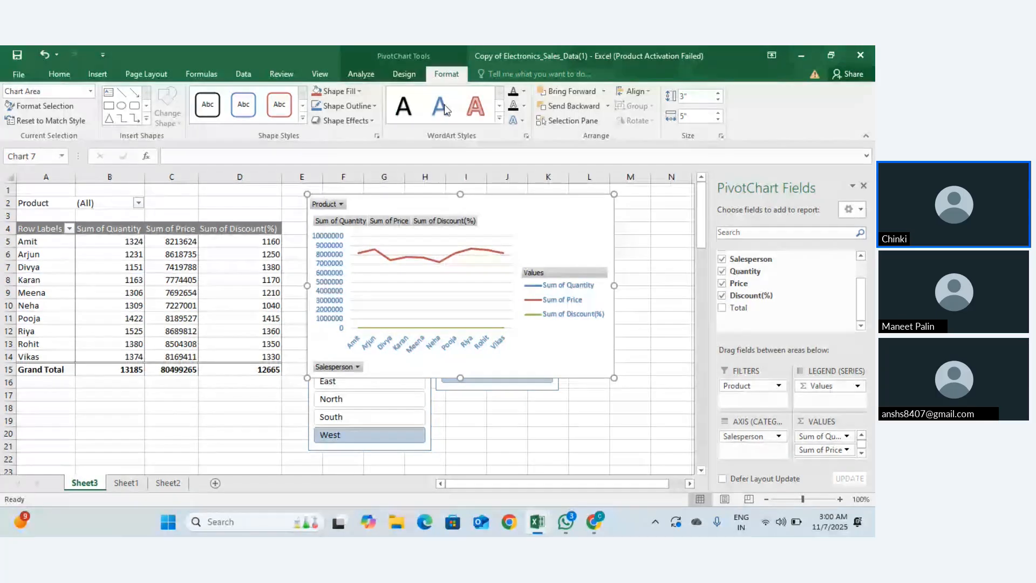
pyautogui.click(499, 118)
pyautogui.click(415, 101)
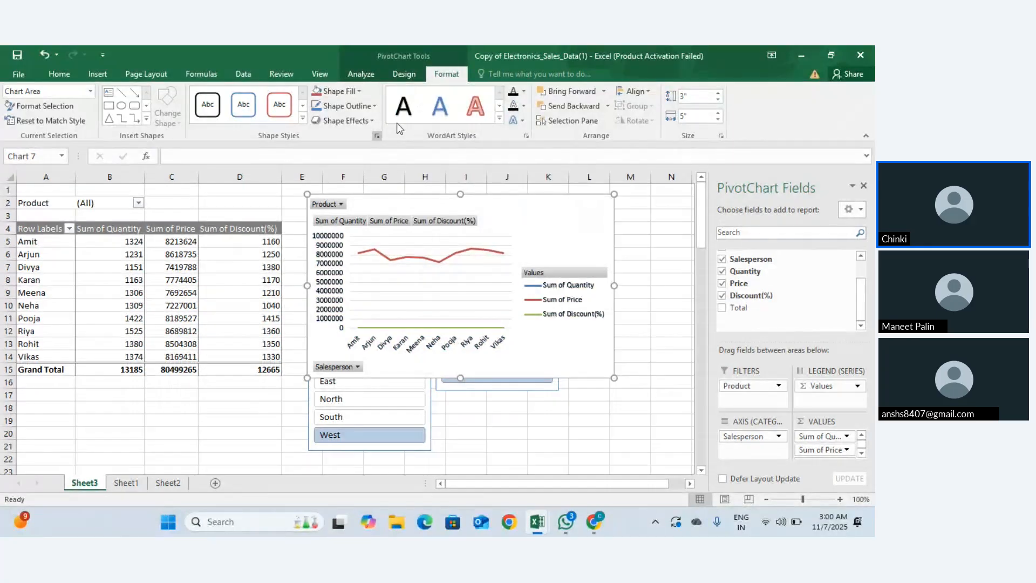
# Step: Preview the chart's outline, fill and effect options without applying any, then show the ready-made chart styles
pyautogui.click(371, 106)
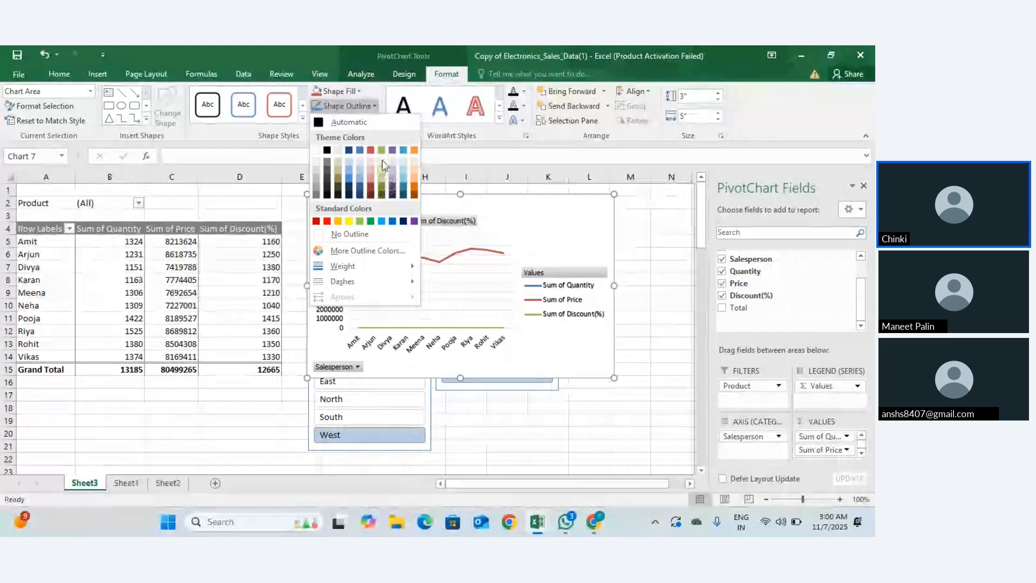
pyautogui.click(355, 94)
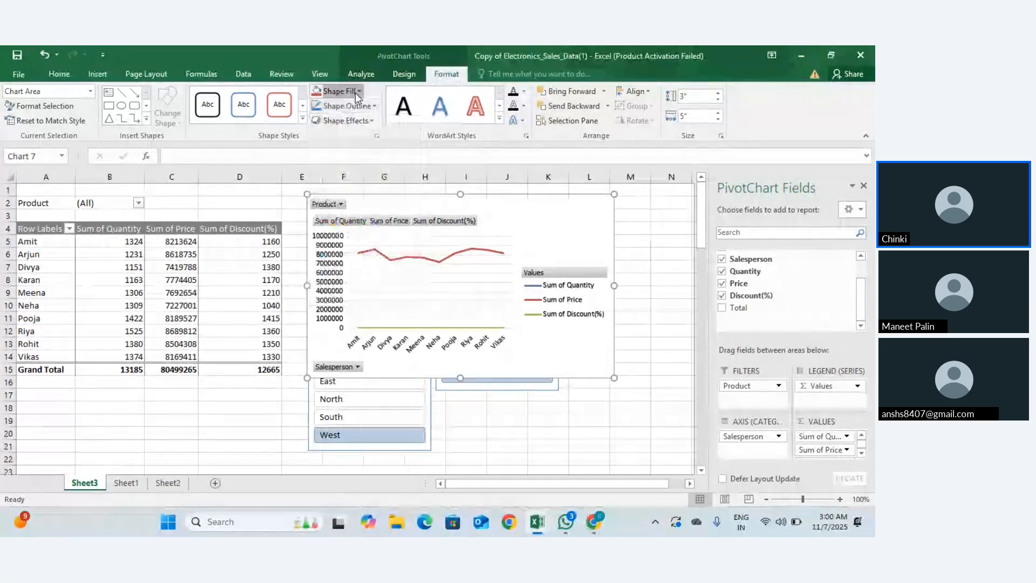
pyautogui.click(355, 94)
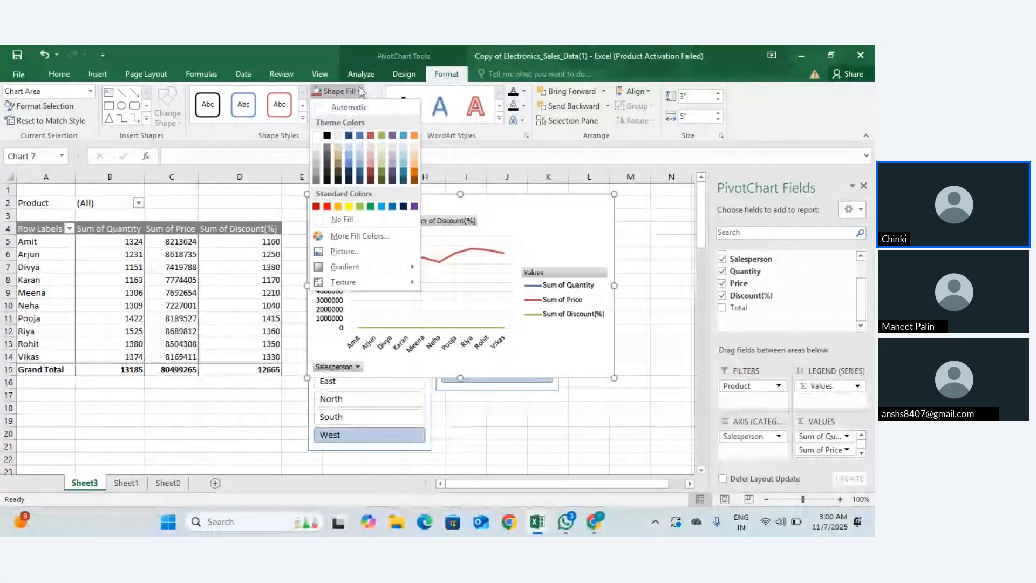
pyautogui.click(336, 91)
pyautogui.click(369, 120)
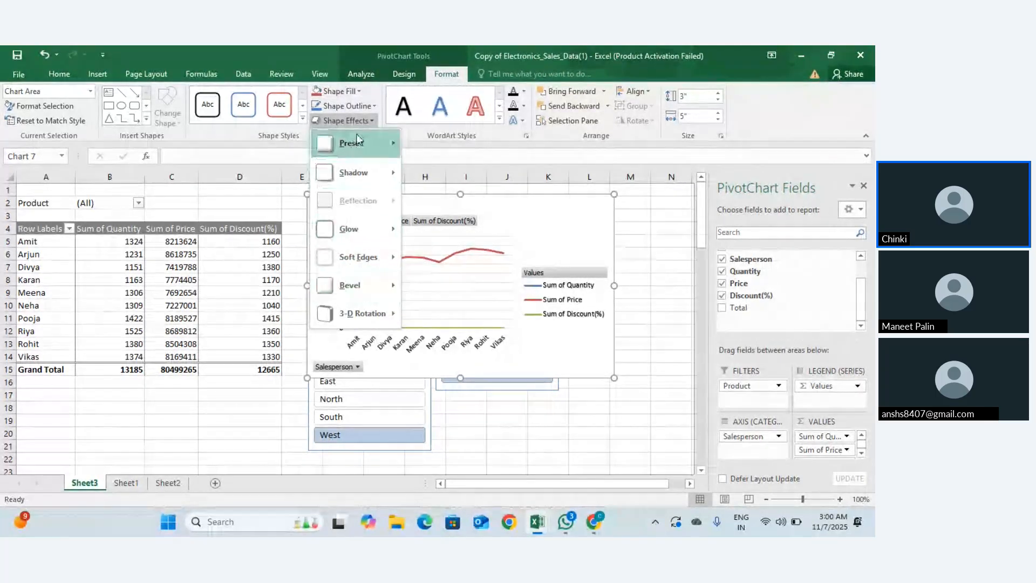
pyautogui.click(346, 120)
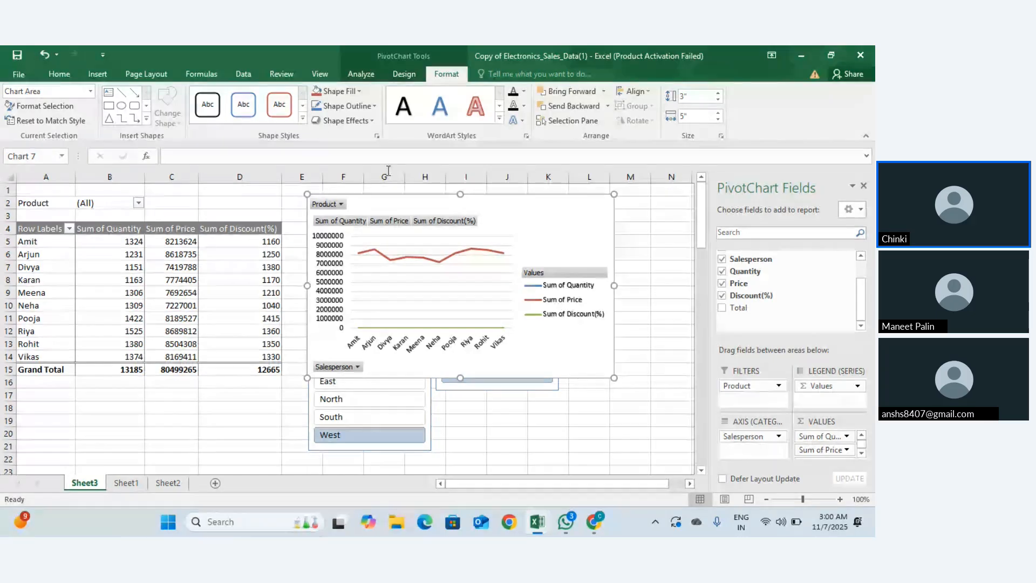
pyautogui.click(416, 73)
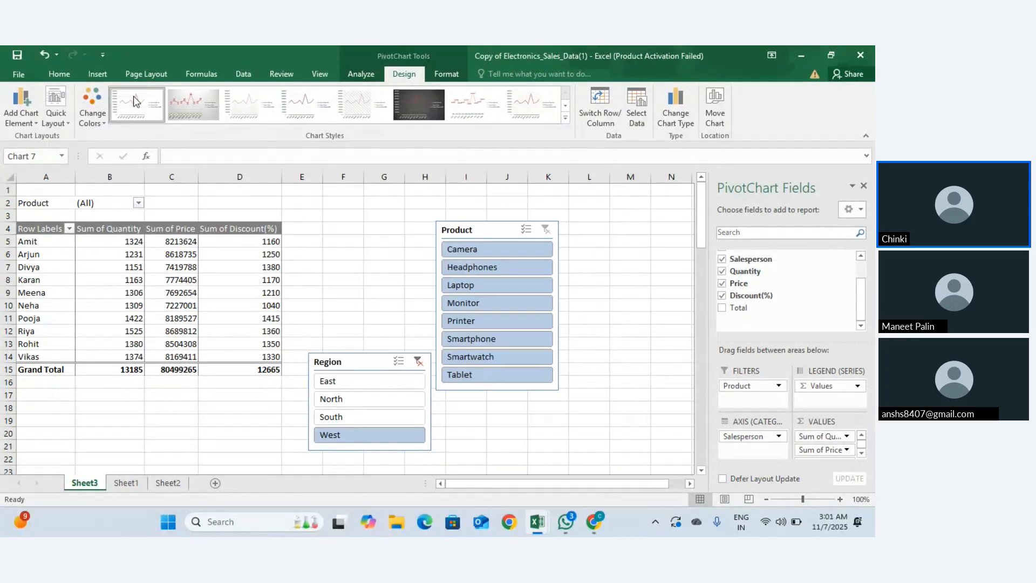
# Step: Try several chart styles on the line PivotChart and apply the eighth style
pyautogui.click(183, 110)
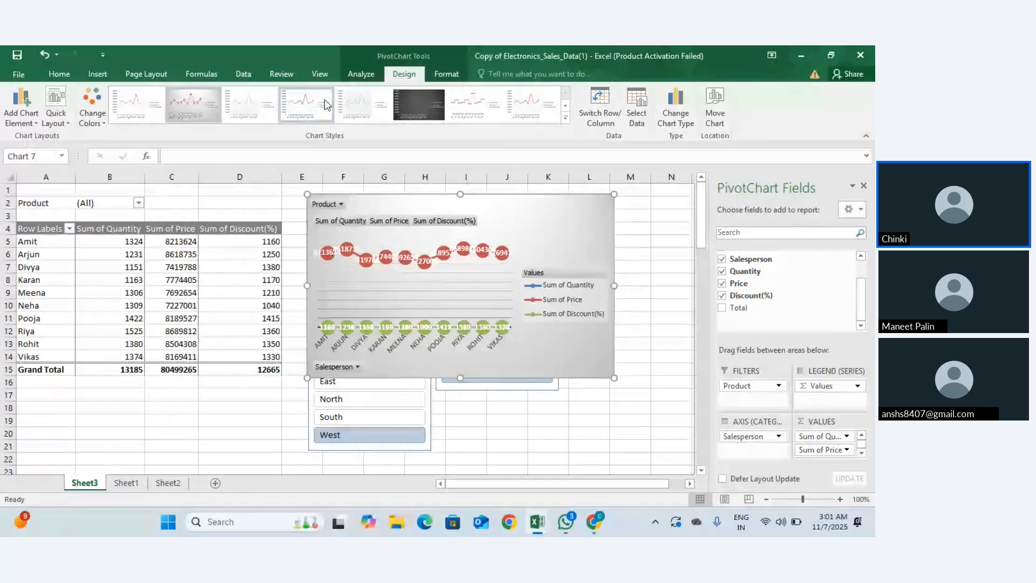
pyautogui.click(306, 104)
pyautogui.click(412, 94)
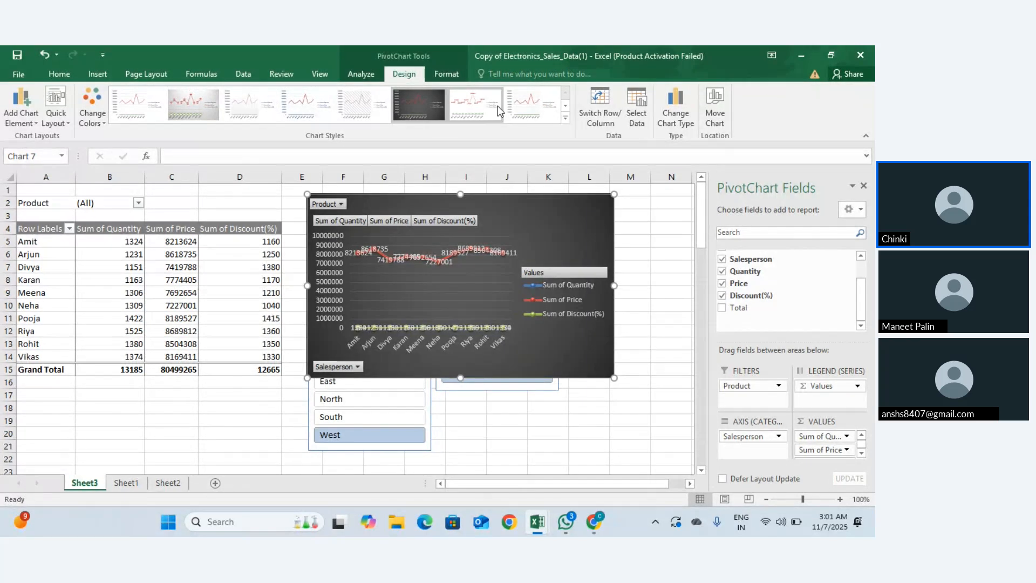
pyautogui.click(475, 104)
pyautogui.click(520, 109)
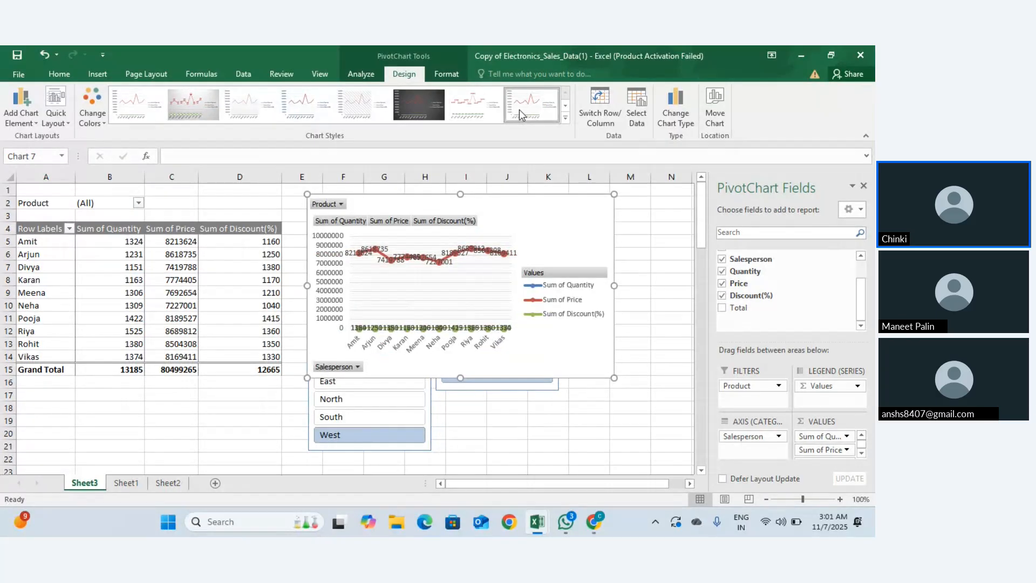
# Step: Swap rows and columns and back, and check the chart's data source without changes
pyautogui.click(583, 97)
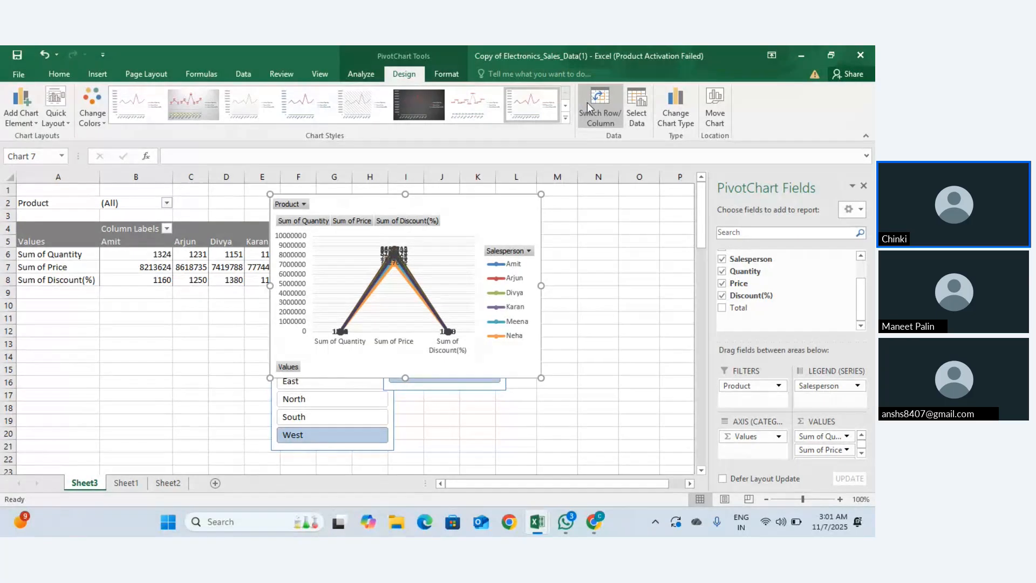
pyautogui.click(599, 127)
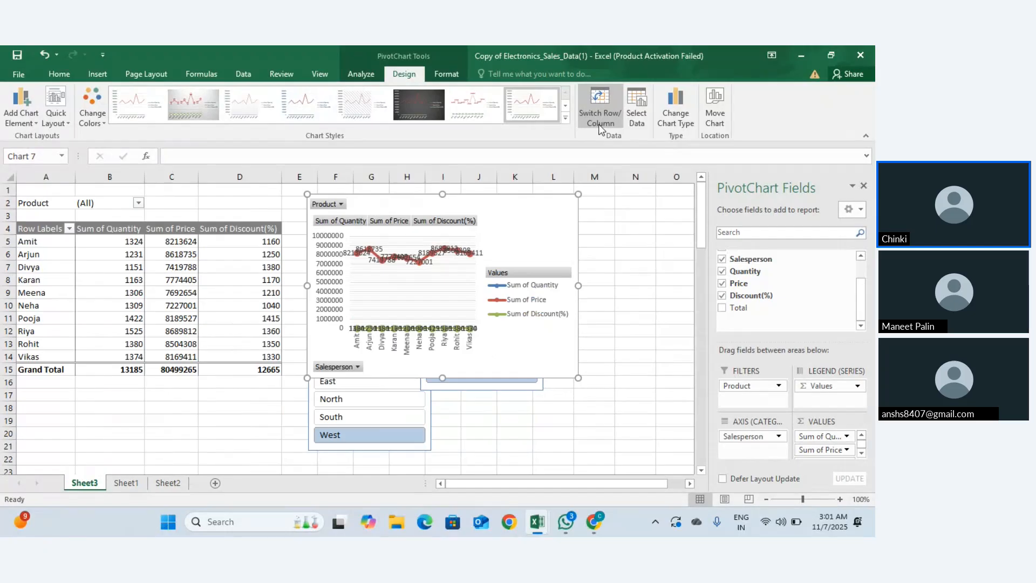
pyautogui.click(627, 121)
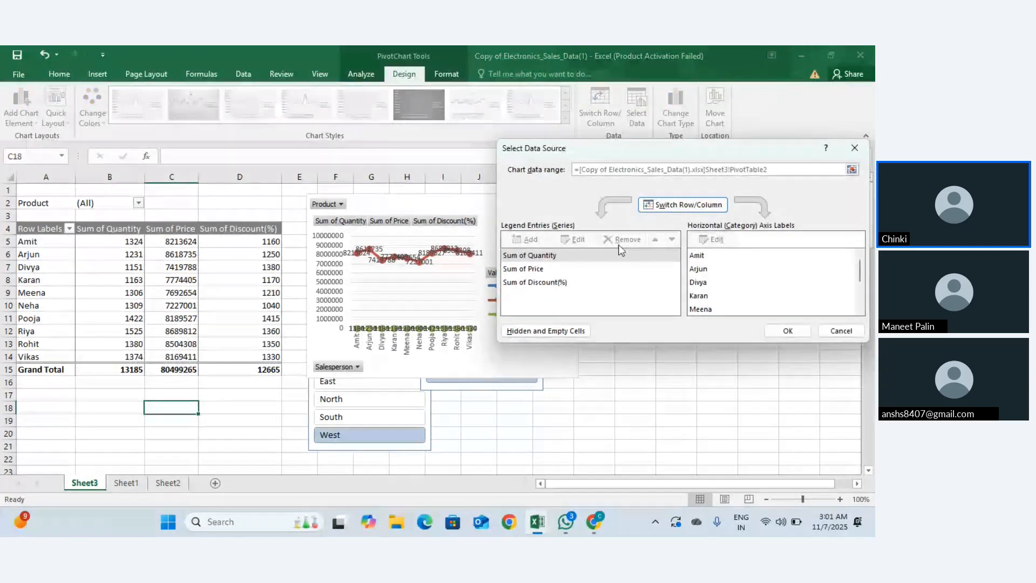
pyautogui.scroll(-2, 719, 262)
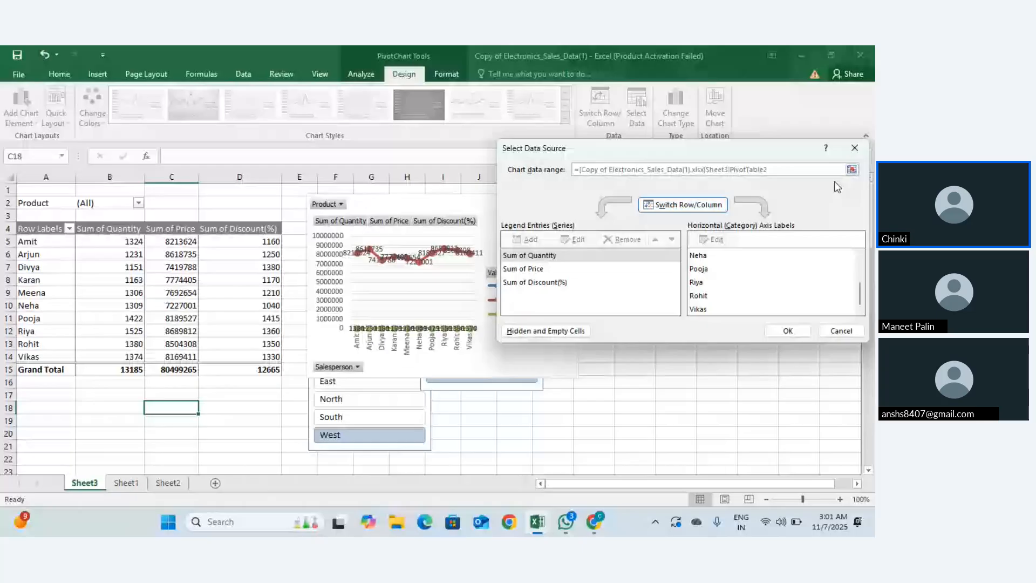
pyautogui.click(855, 146)
pyautogui.click(172, 279)
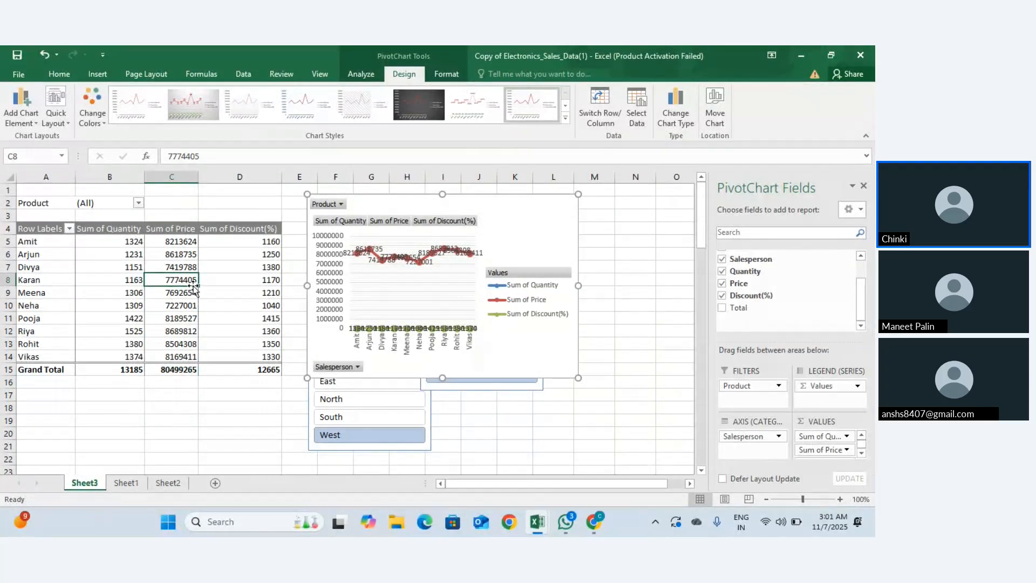
# Step: Select the line PivotChart and review its format options, gridlines and chart styles
pyautogui.click(404, 74)
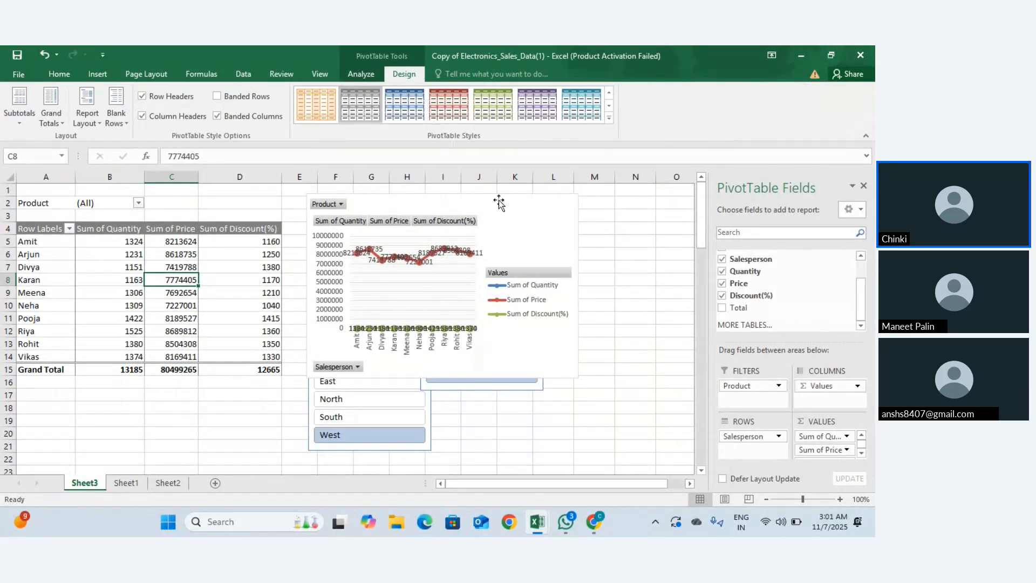
pyautogui.click(530, 218)
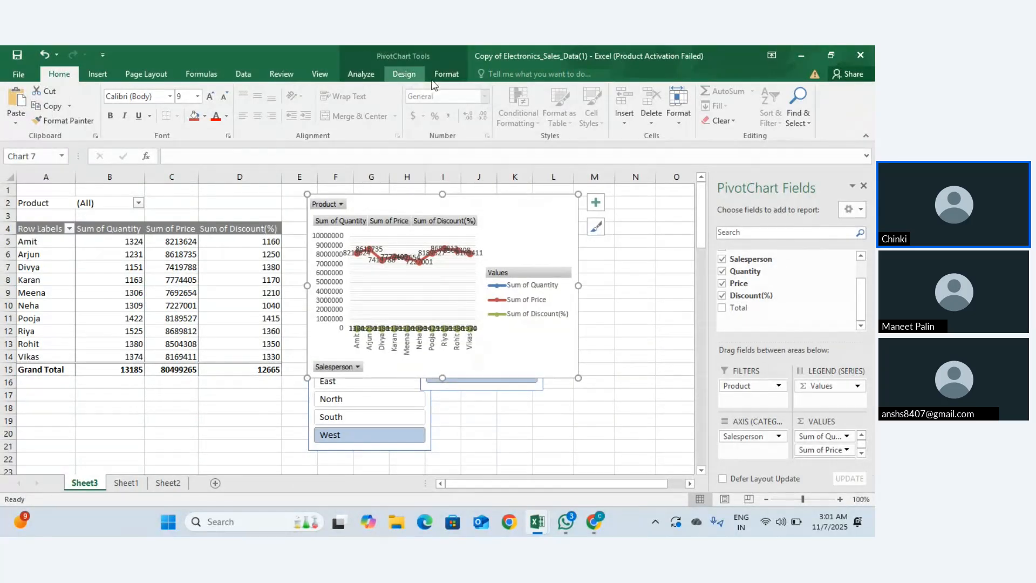
pyautogui.click(438, 73)
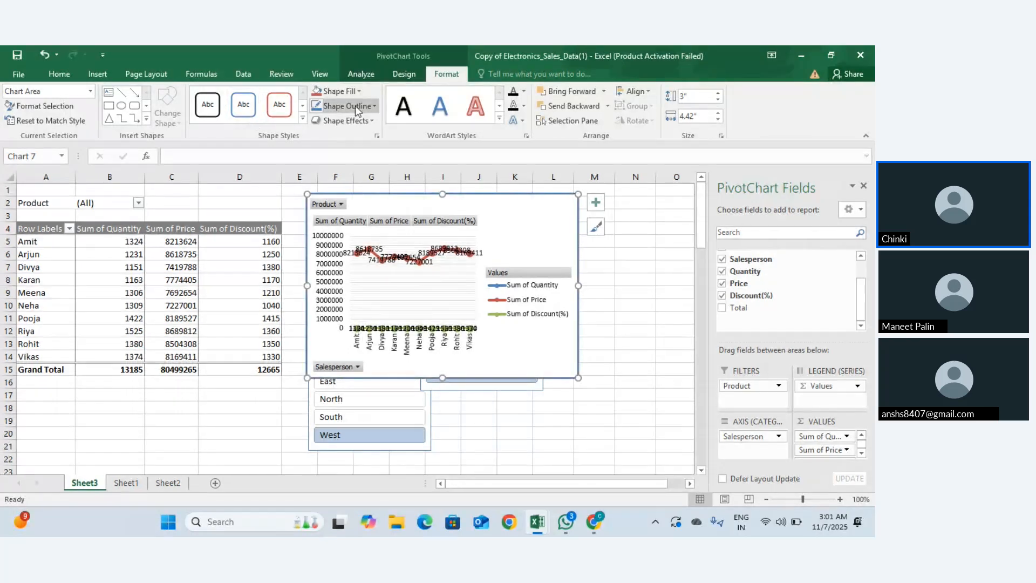
pyautogui.click(458, 241)
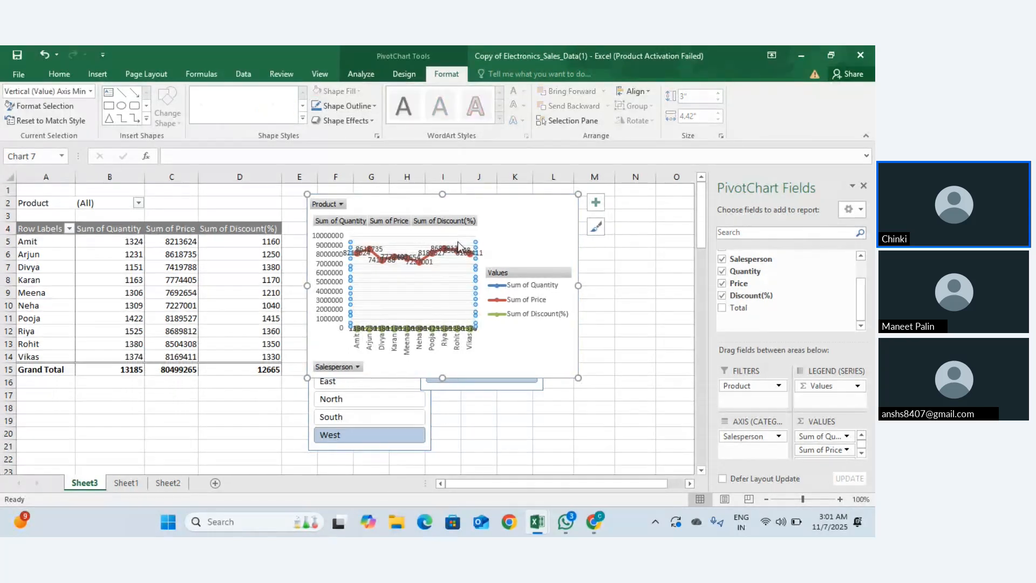
pyautogui.click(512, 235)
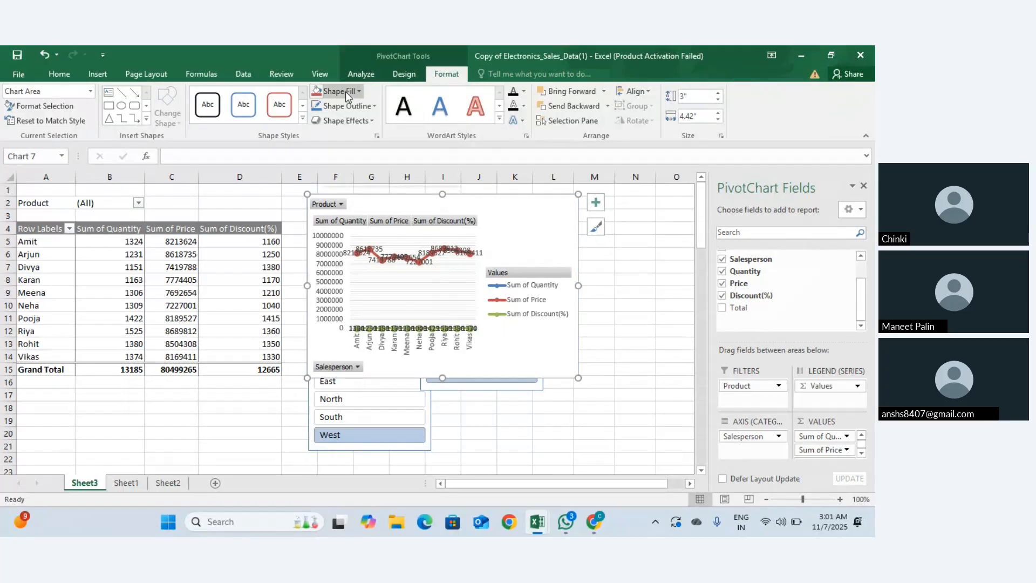
pyautogui.click(404, 74)
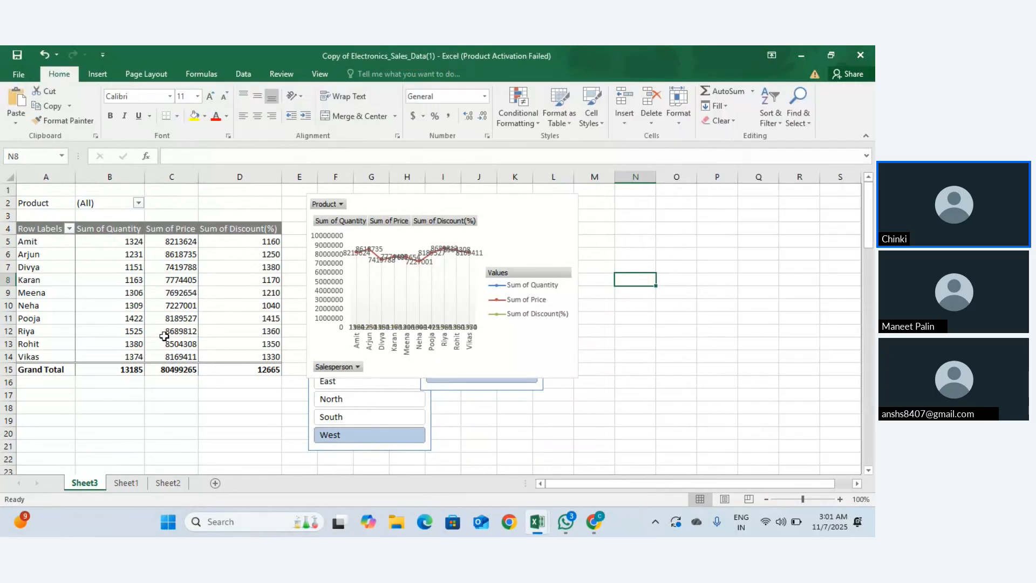
# Step: Drag the line PivotChart slightly right, clear of the Region slicer
pyautogui.click(151, 318)
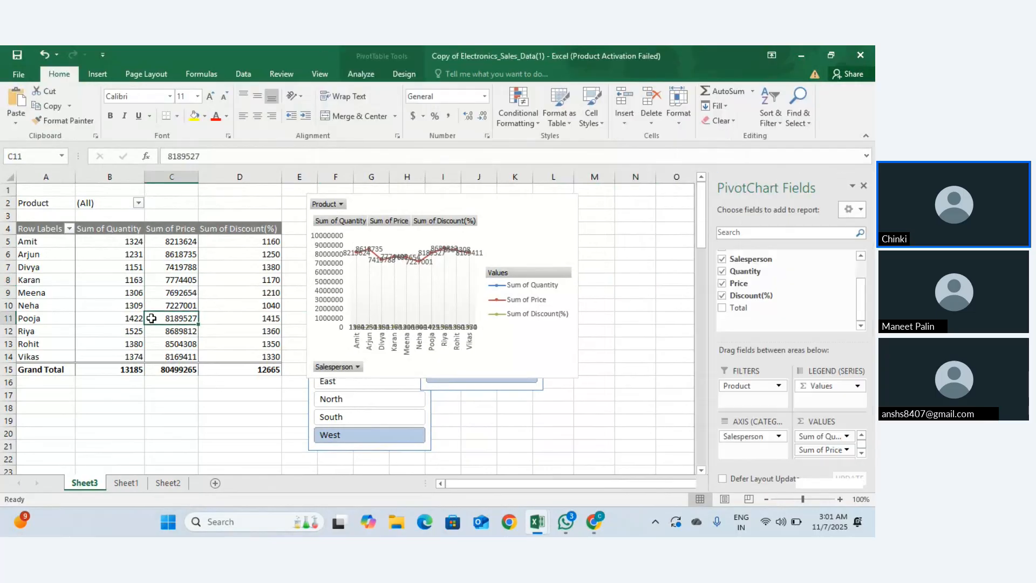
pyautogui.click(538, 233)
pyautogui.moveTo(538, 233); pyautogui.dragTo(594, 236)
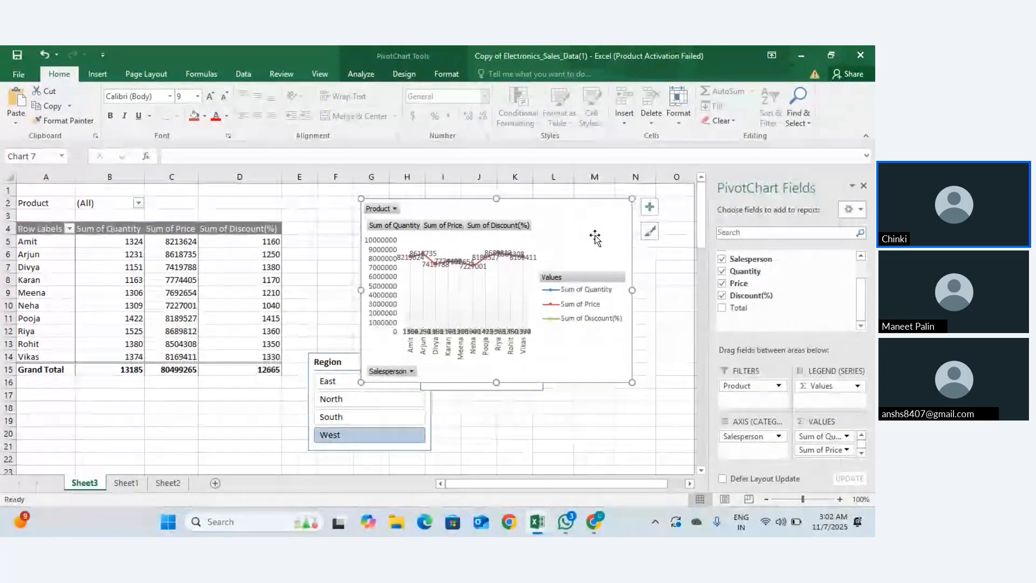
# Step: Delete the line PivotChart from Sheet3
pyautogui.press('Delete')
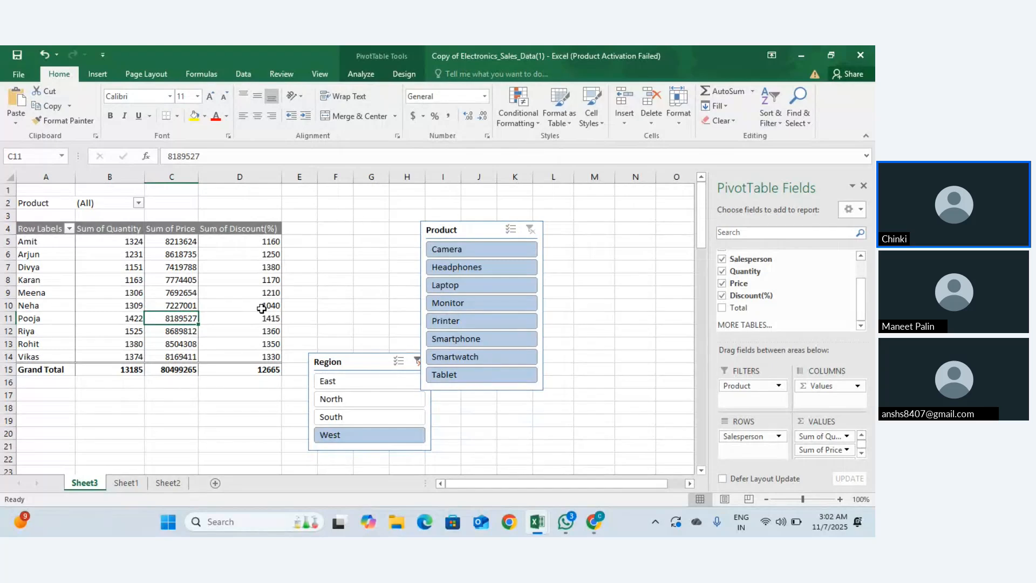
pyautogui.click(397, 267)
pyautogui.scroll(-1, 397, 267)
# Step: Select the pivot range A4:D14 and open Recommended PivotTables, previewing Sum of Total by Region
pyautogui.click(60, 279)
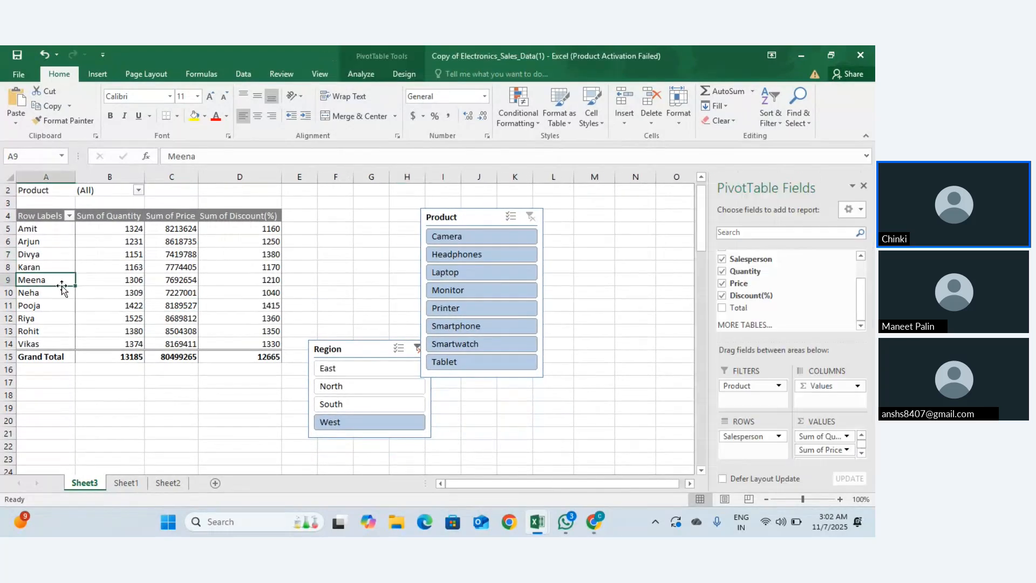
pyautogui.moveTo(37, 220); pyautogui.dragTo(258, 342)
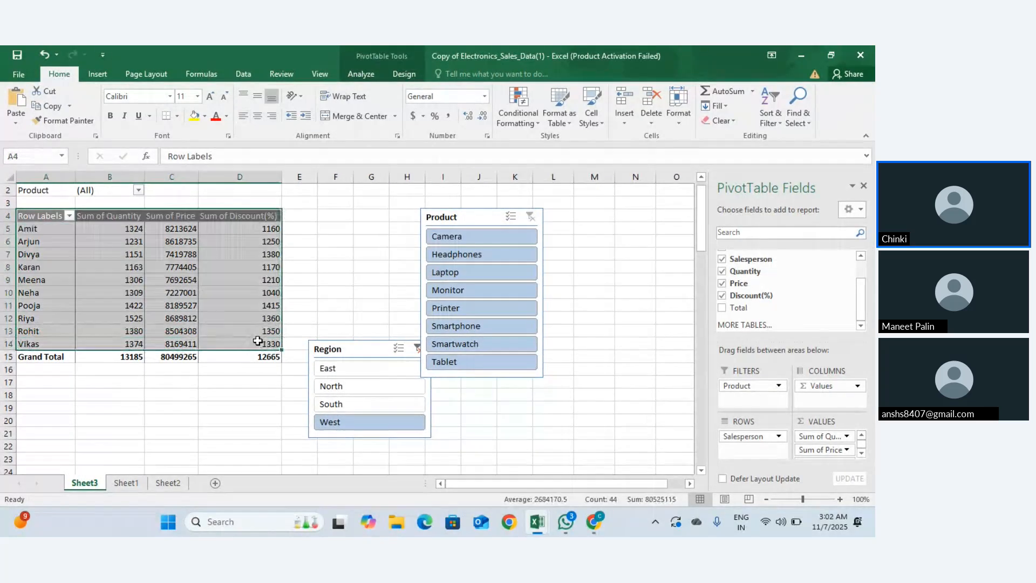
pyautogui.click(389, 79)
pyautogui.click(372, 76)
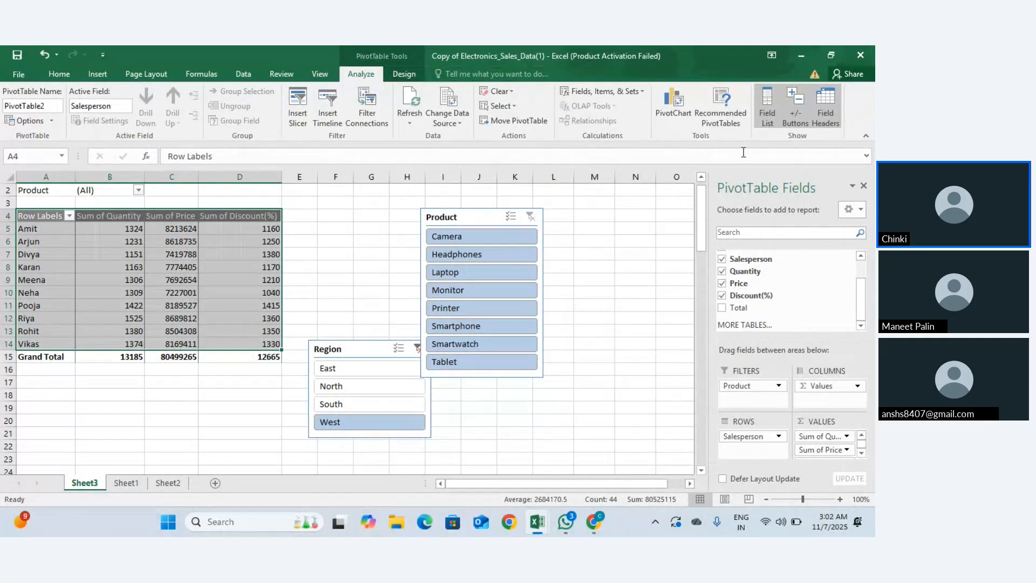
pyautogui.click(711, 119)
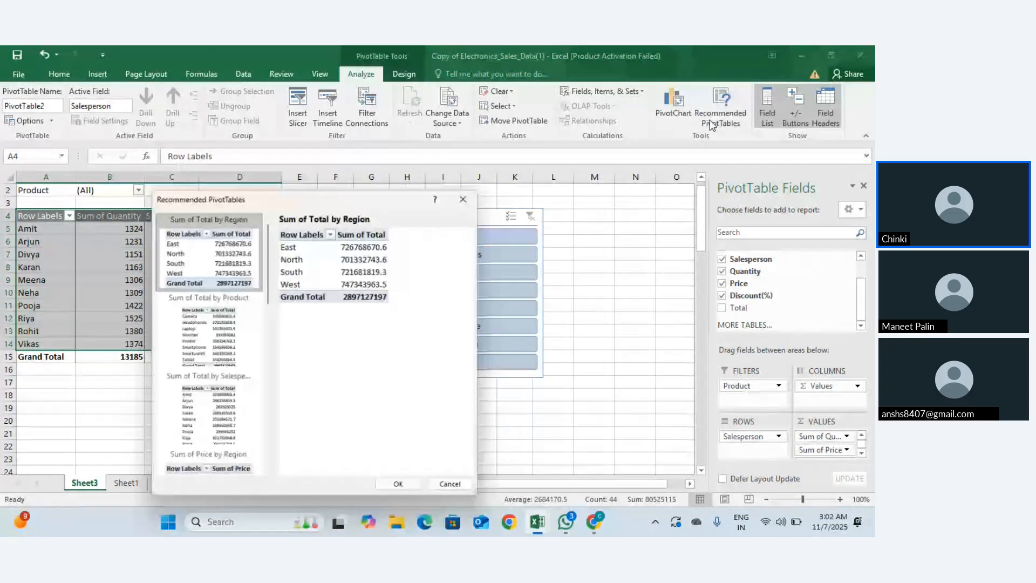
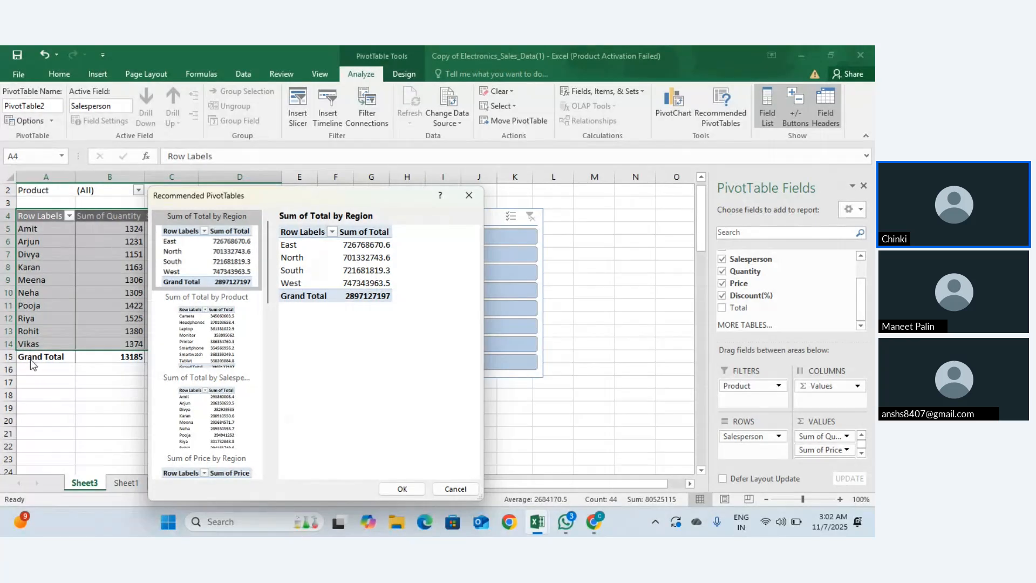
# Step: Scroll through the recommended PivotTable layouts, then close the dialog without inserting any
pyautogui.scroll(-3, 270, 283)
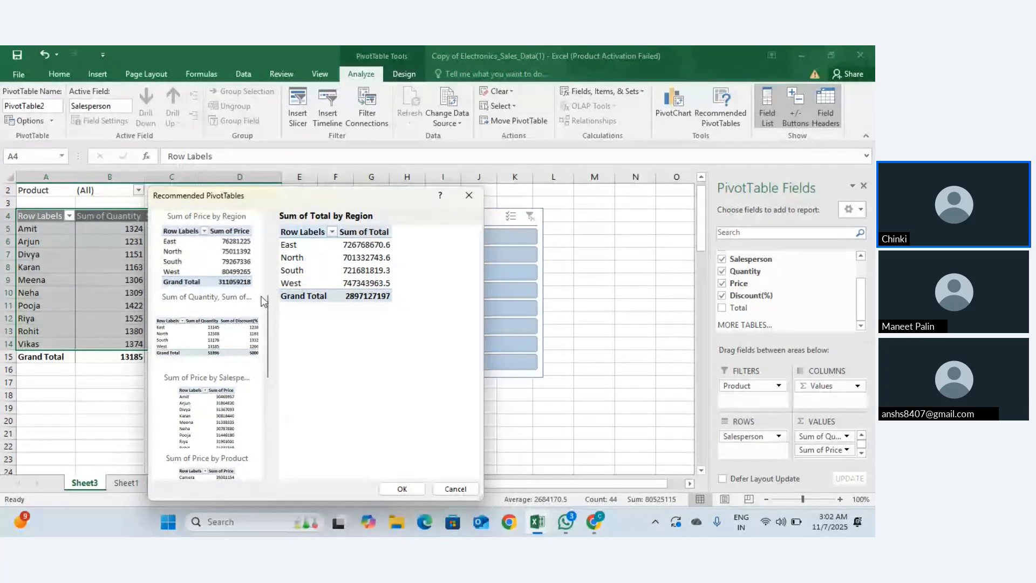
pyautogui.scroll(-5, 225, 360)
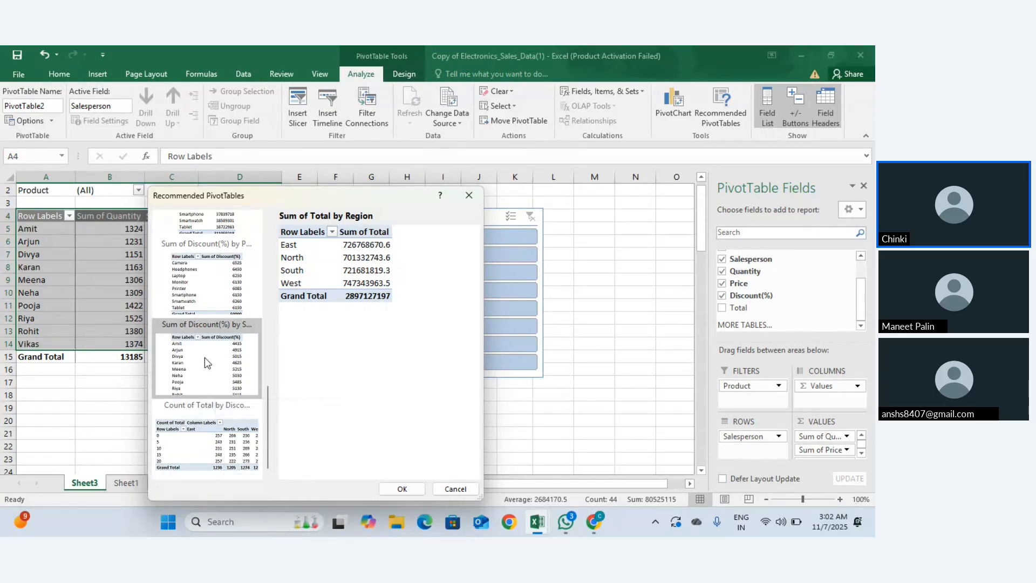
pyautogui.scroll(3, 205, 357)
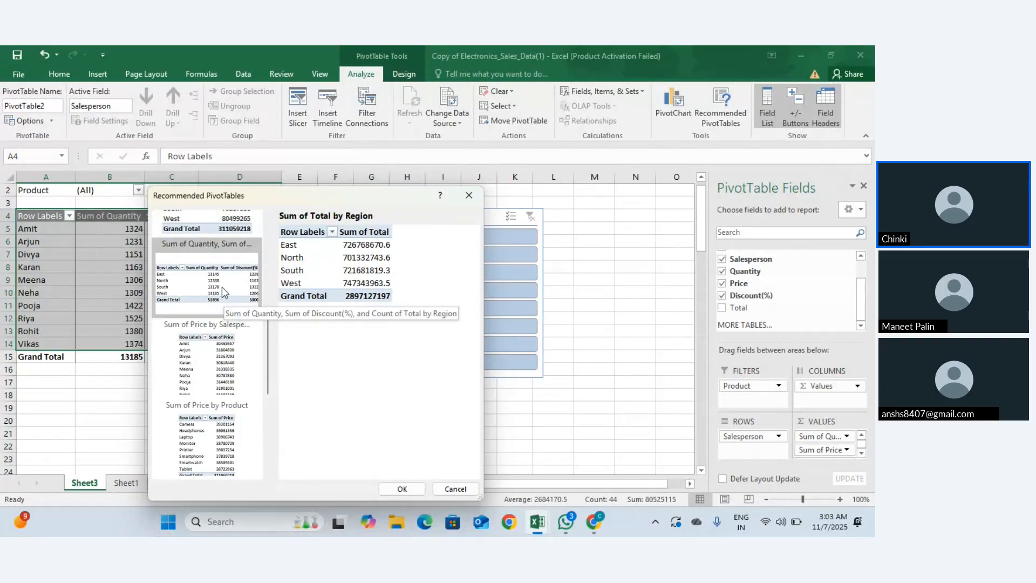
pyautogui.scroll(5, 222, 290)
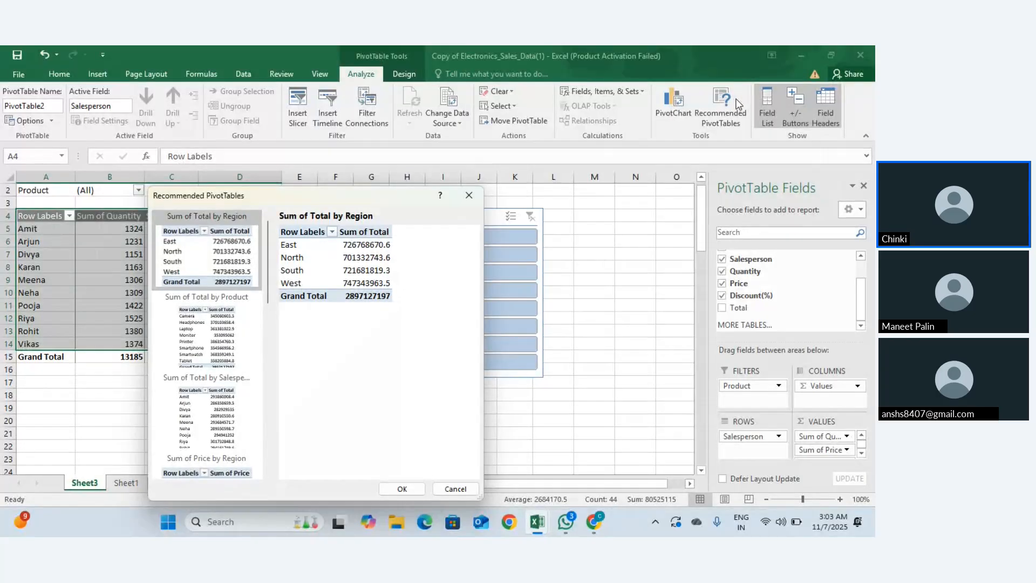
pyautogui.click(468, 197)
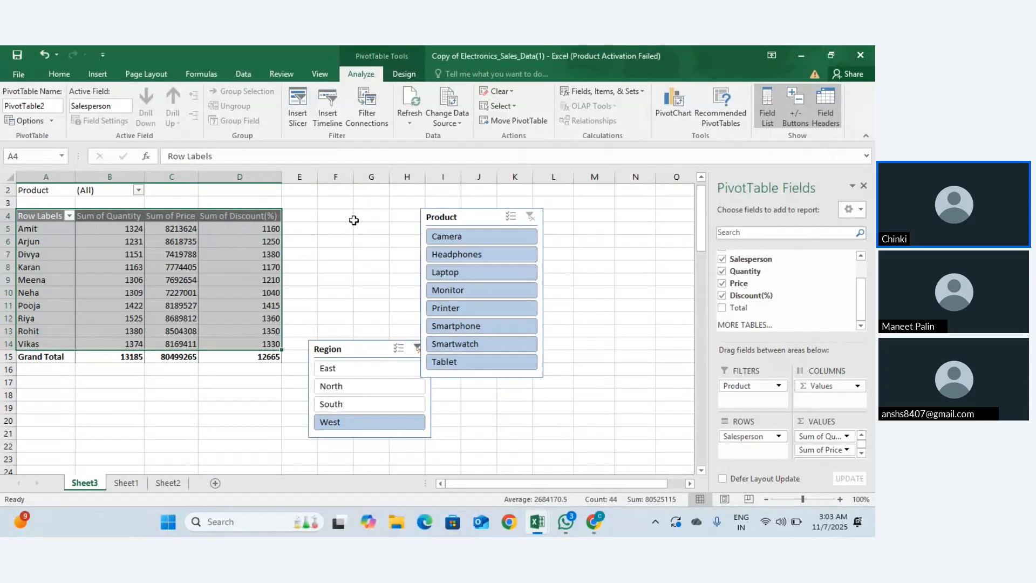
# Step: Select the pivot range A4:D14 and open the Change Data Source dropdown on the Analyze tab
pyautogui.click(171, 216)
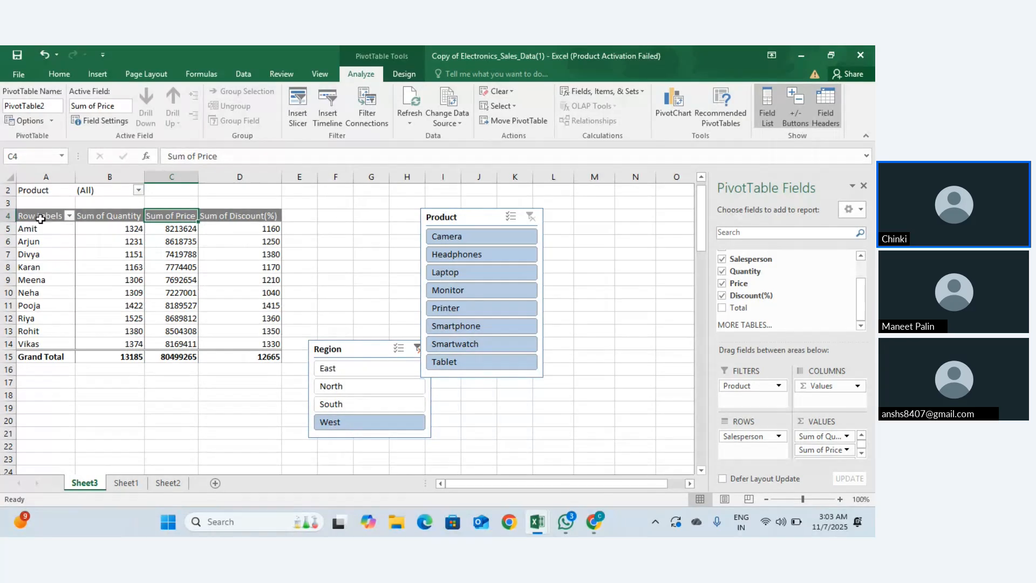
pyautogui.click(40, 217)
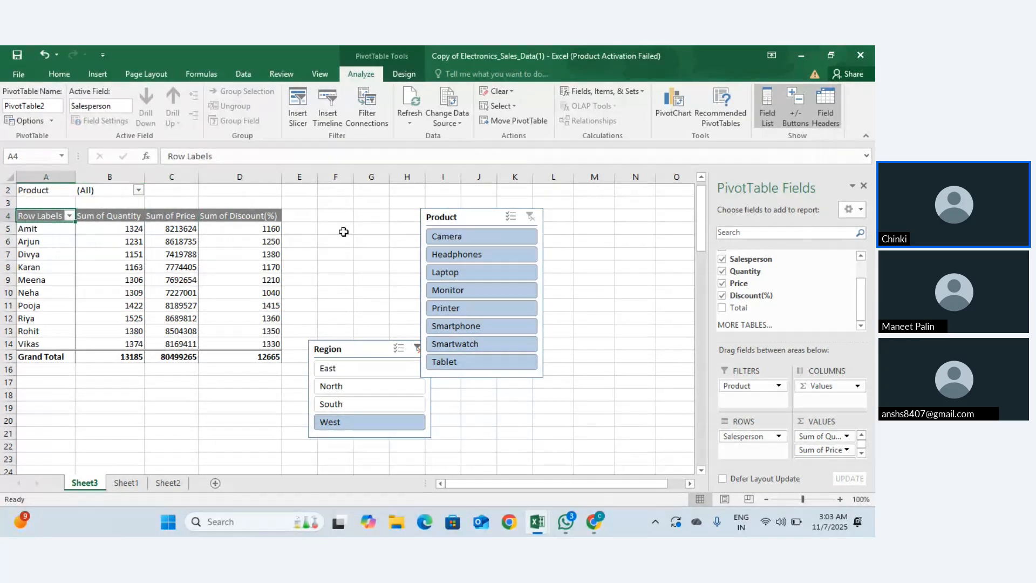
pyautogui.moveTo(41, 215); pyautogui.dragTo(228, 346)
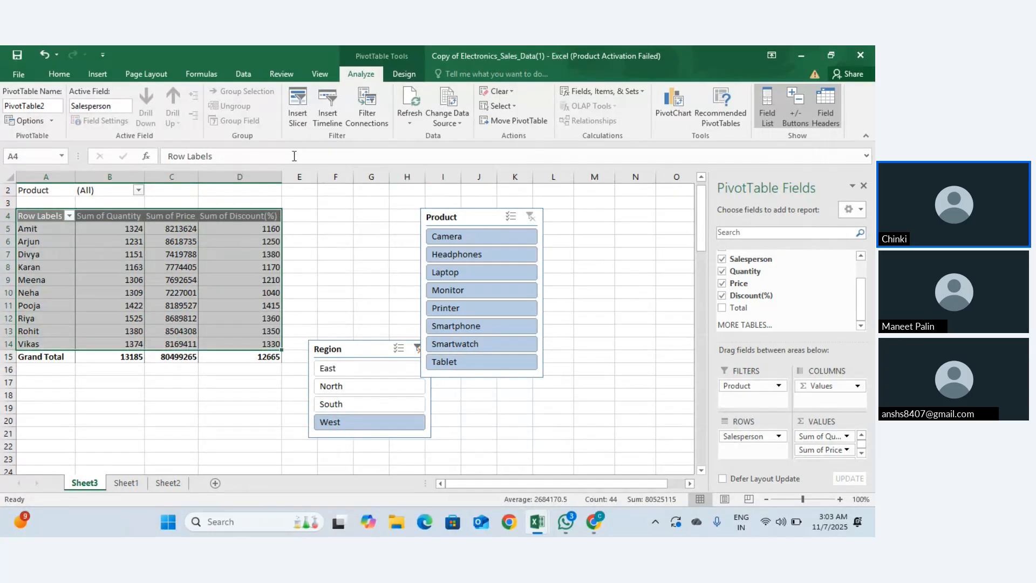
pyautogui.click(403, 74)
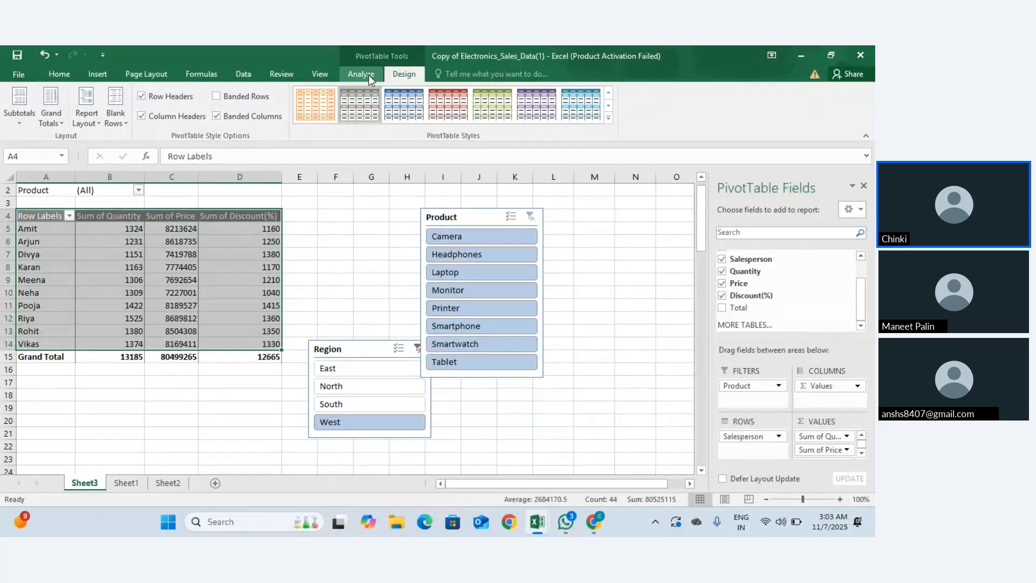
pyautogui.click(368, 74)
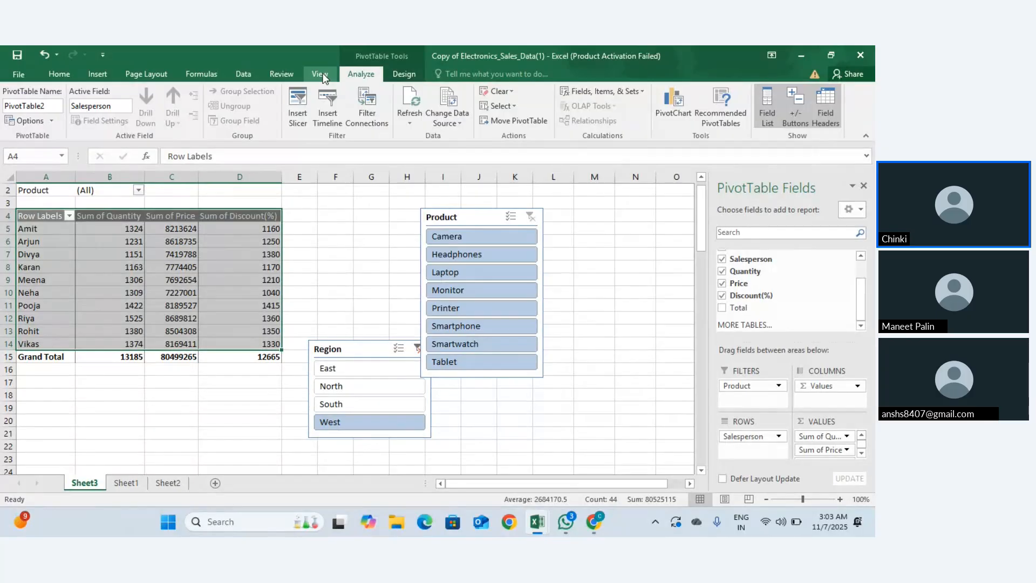
pyautogui.click(322, 77)
pyautogui.click(355, 76)
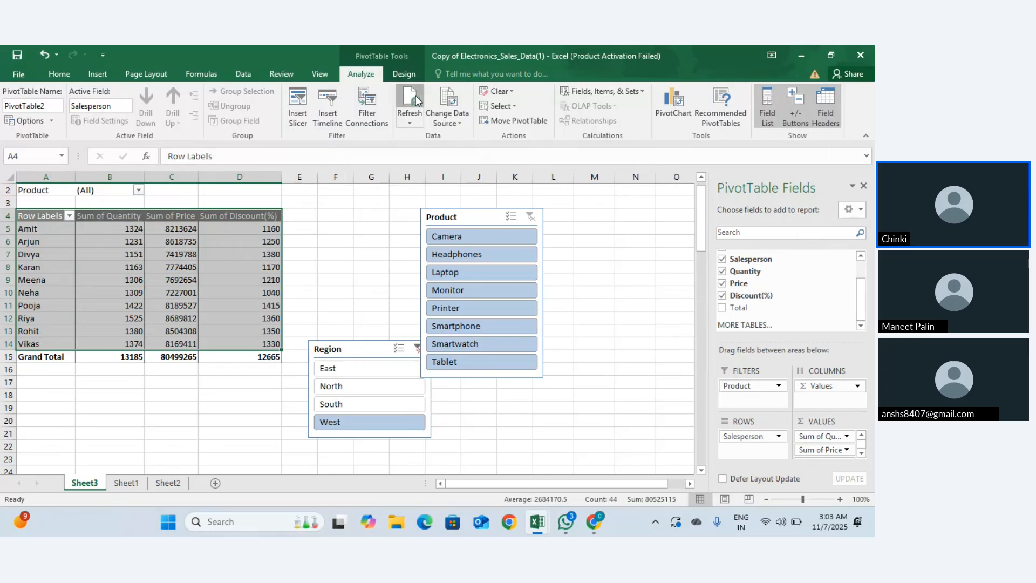
pyautogui.click(455, 127)
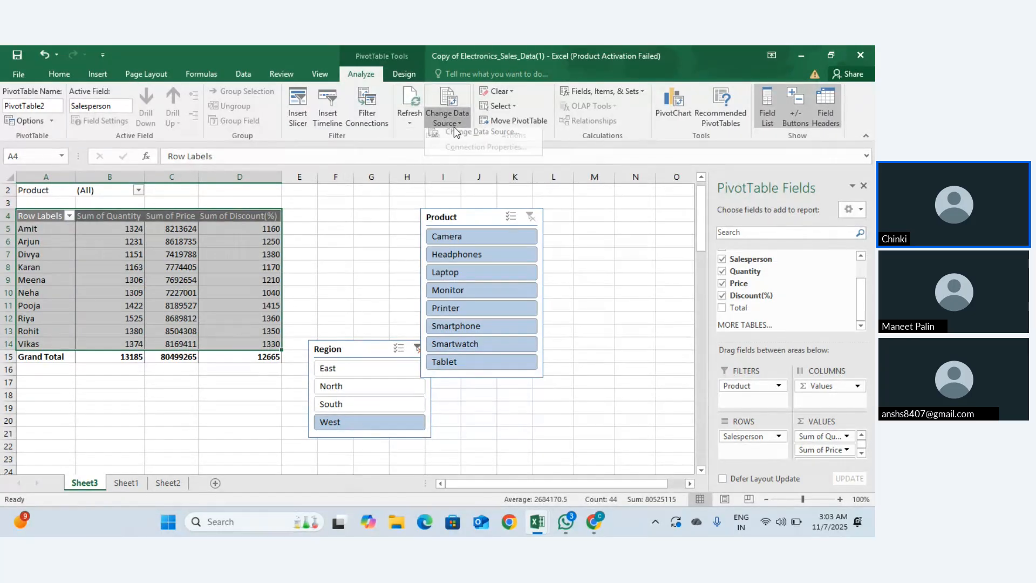
# Step: Open the Change PivotTable Data Source dialog and close it unchanged
pyautogui.click(456, 133)
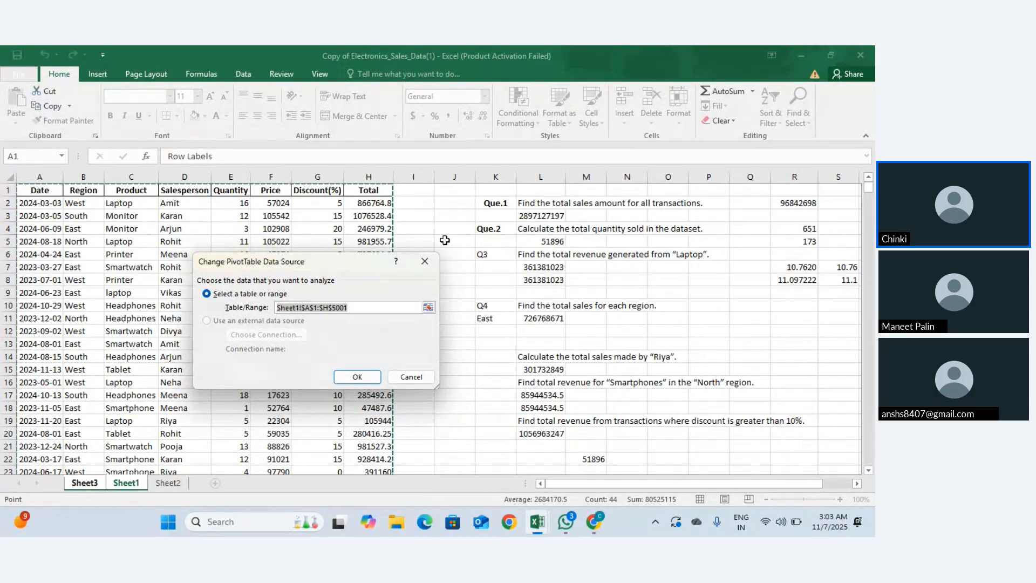
pyautogui.click(425, 263)
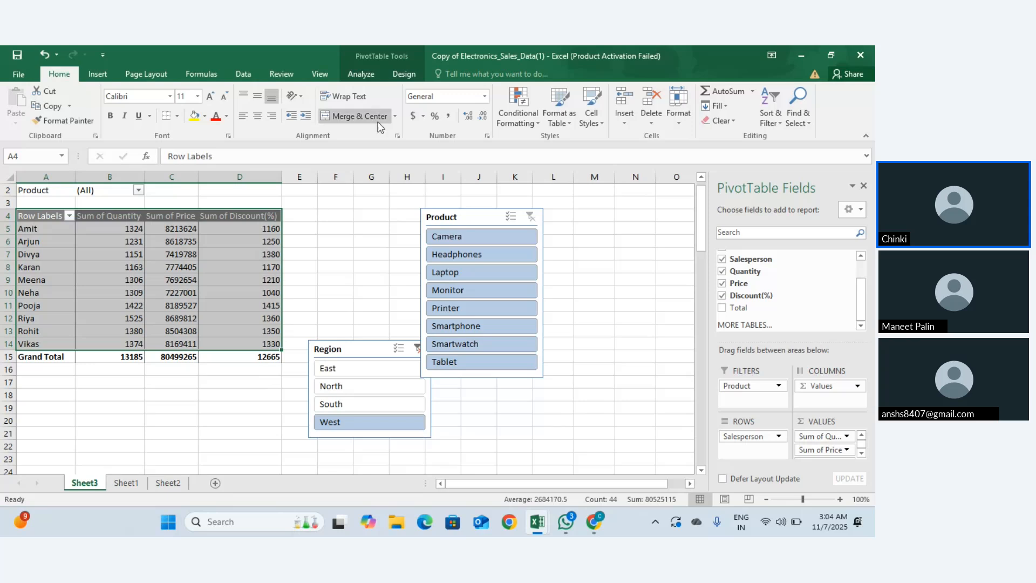
pyautogui.click(363, 75)
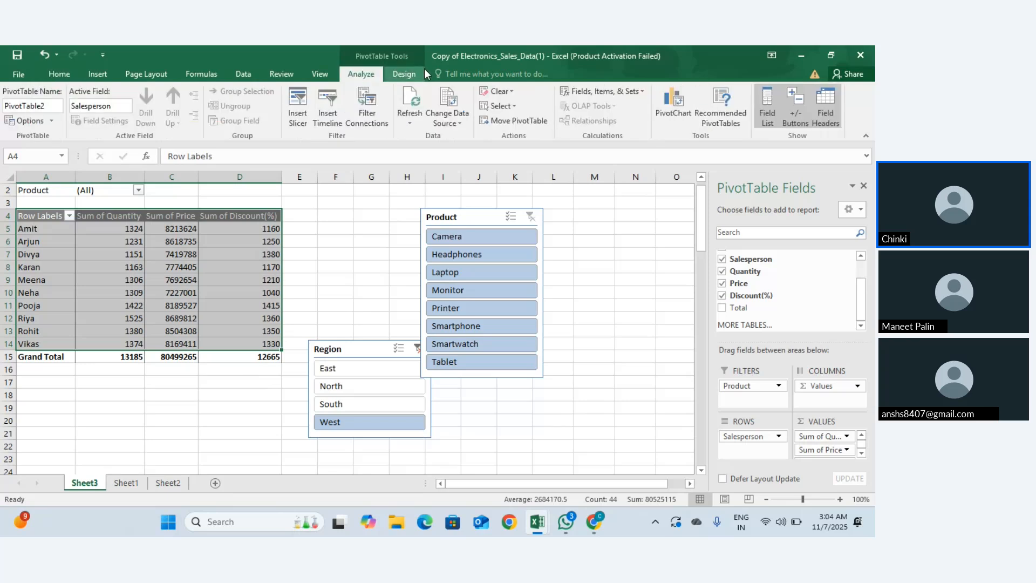
pyautogui.click(416, 76)
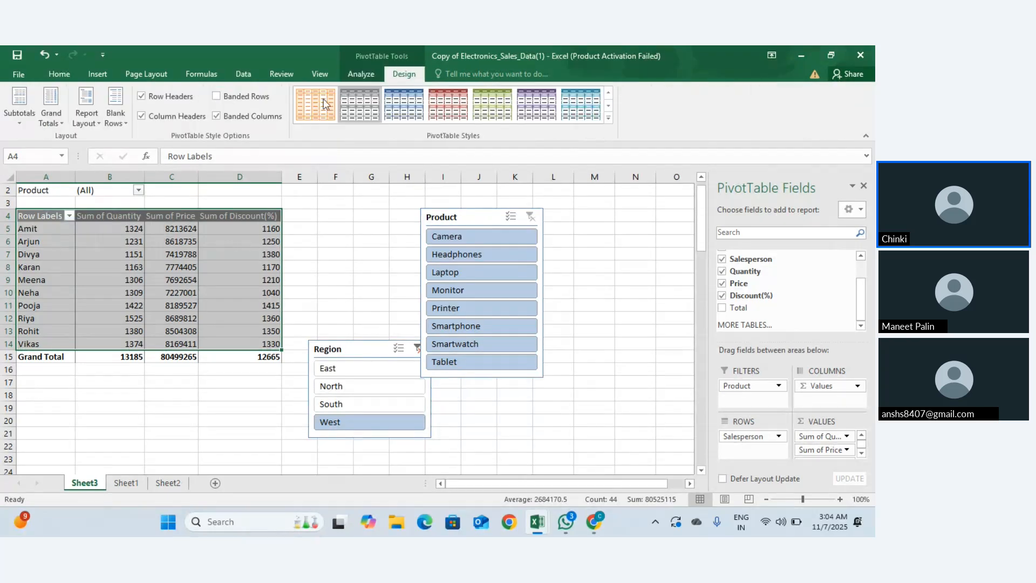
pyautogui.click(368, 71)
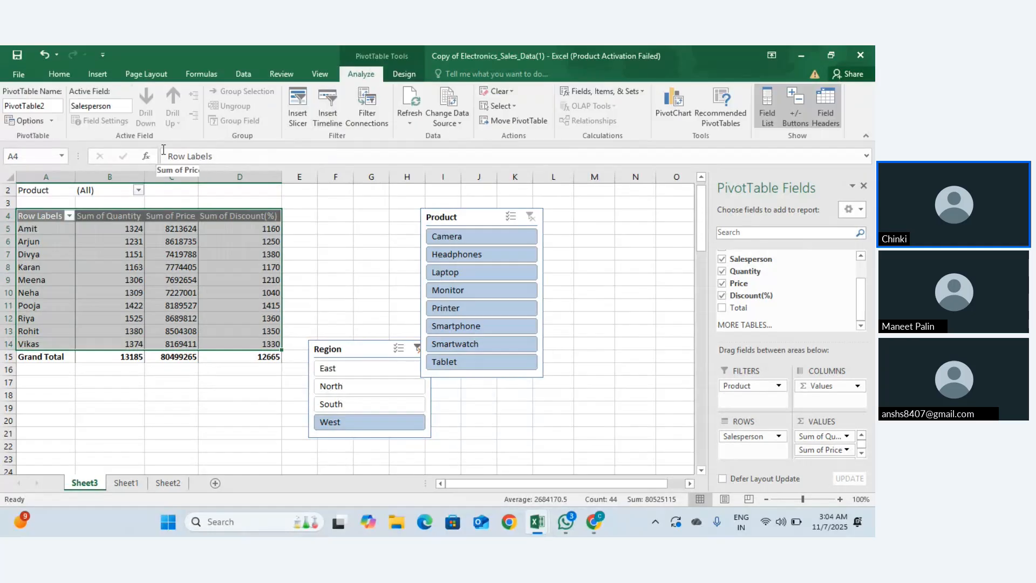
# Step: Reopen Change Data Source and edit the range end from $H$5001 to $H$5002
pyautogui.click(448, 124)
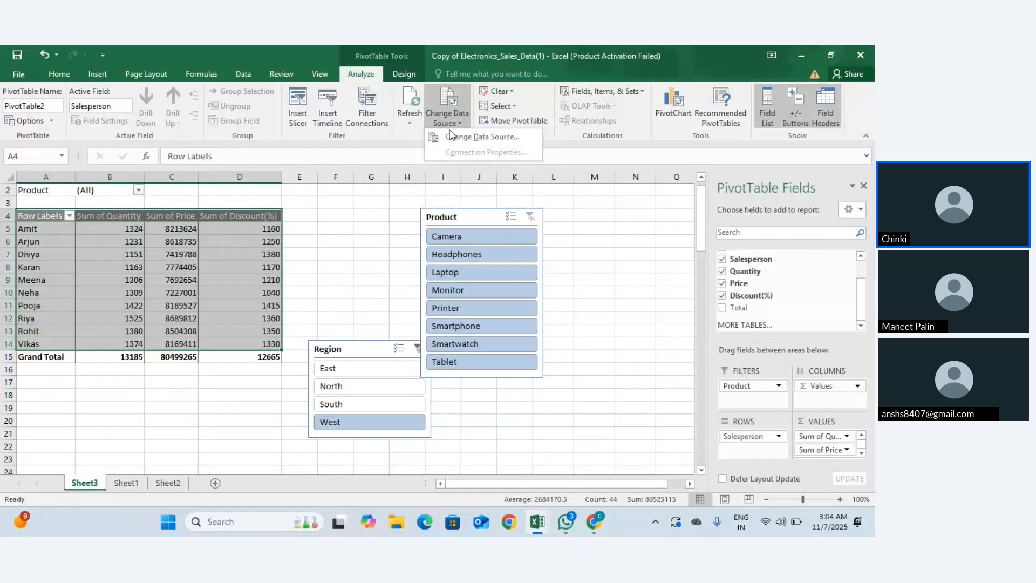
pyautogui.click(453, 142)
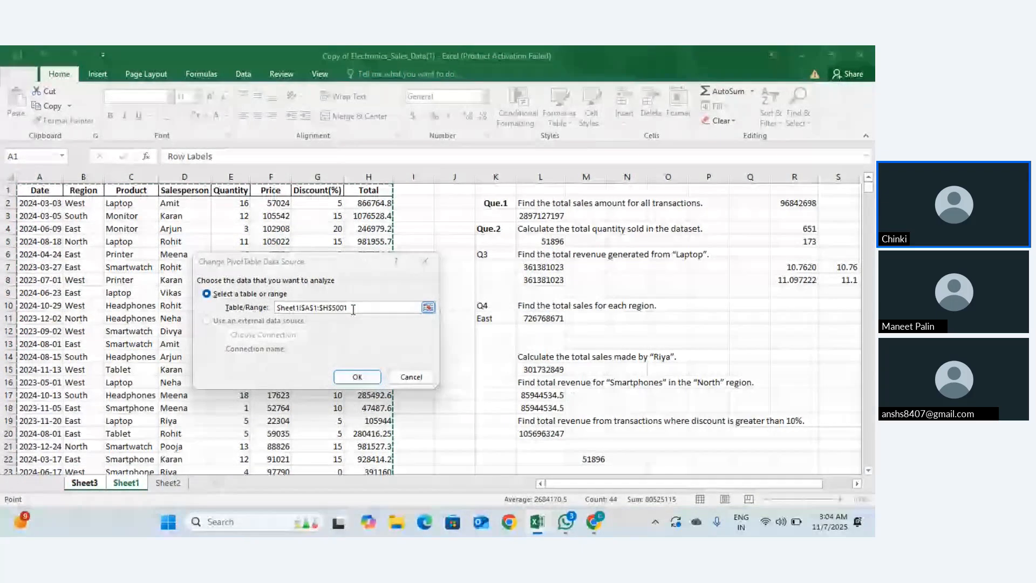
pyautogui.scroll(-20, 93, 285)
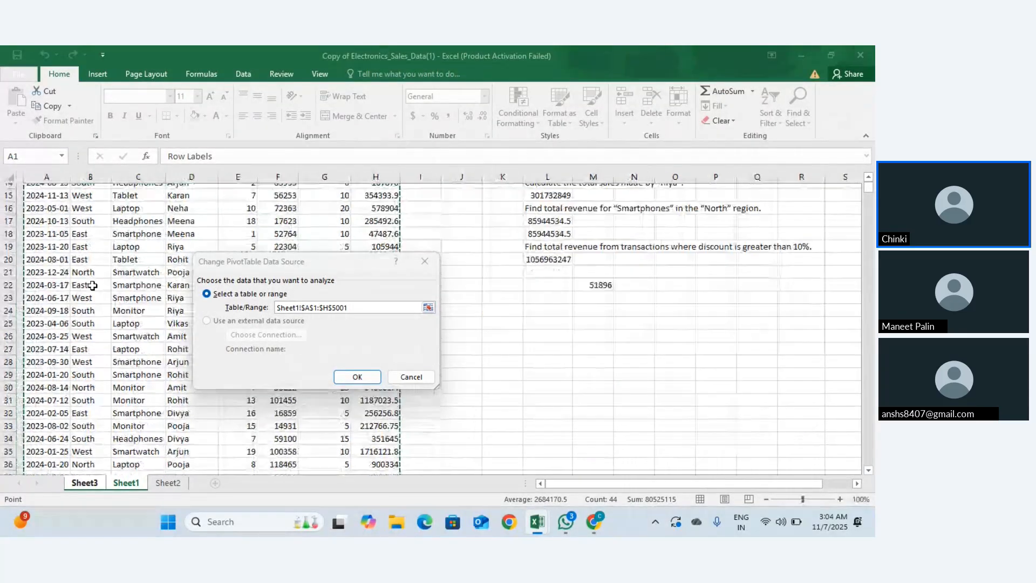
pyautogui.scroll(-20, 92, 285)
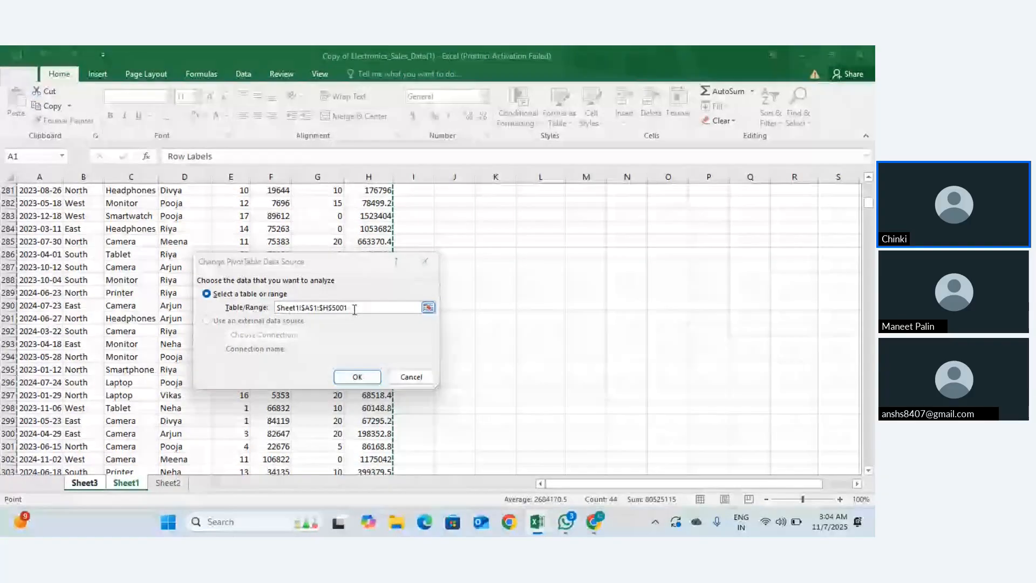
pyautogui.click(354, 308)
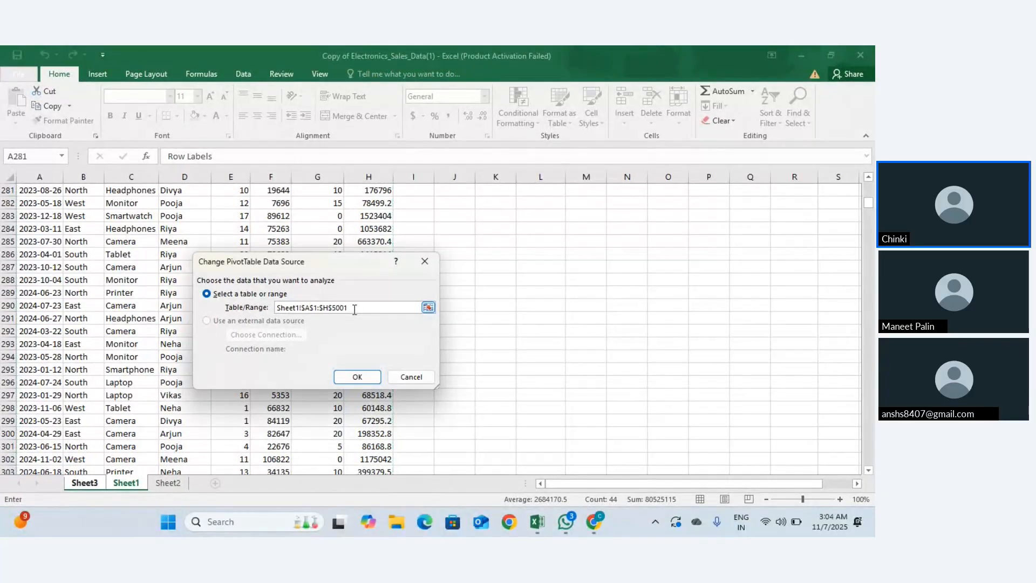
pyautogui.press('BackSpace')
pyautogui.write('2')
# Step: Confirm the Sheet1!$A$1:$H$5002 source and select cell C6 in the refreshed pivot
pyautogui.click(358, 376)
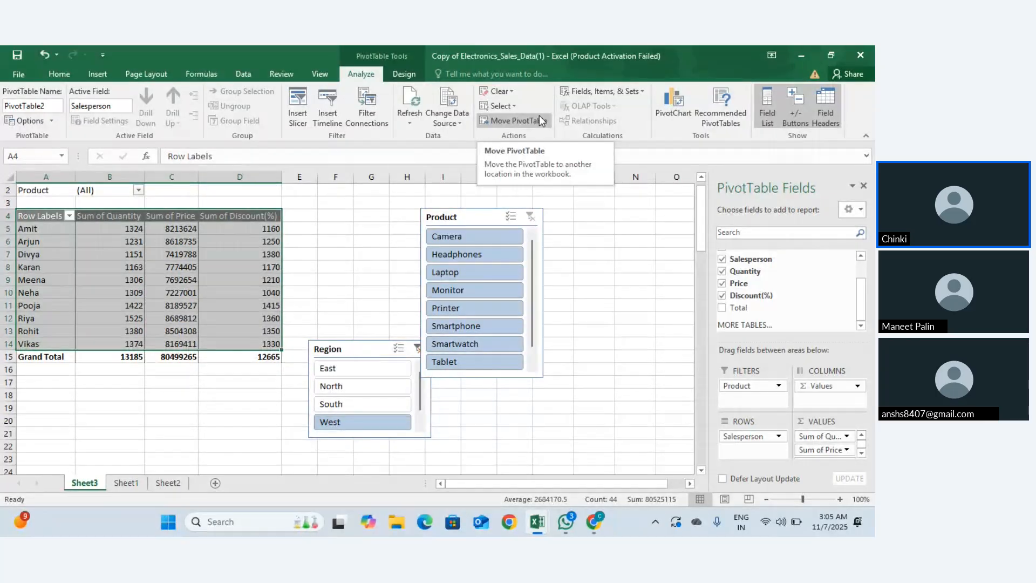
pyautogui.click(176, 245)
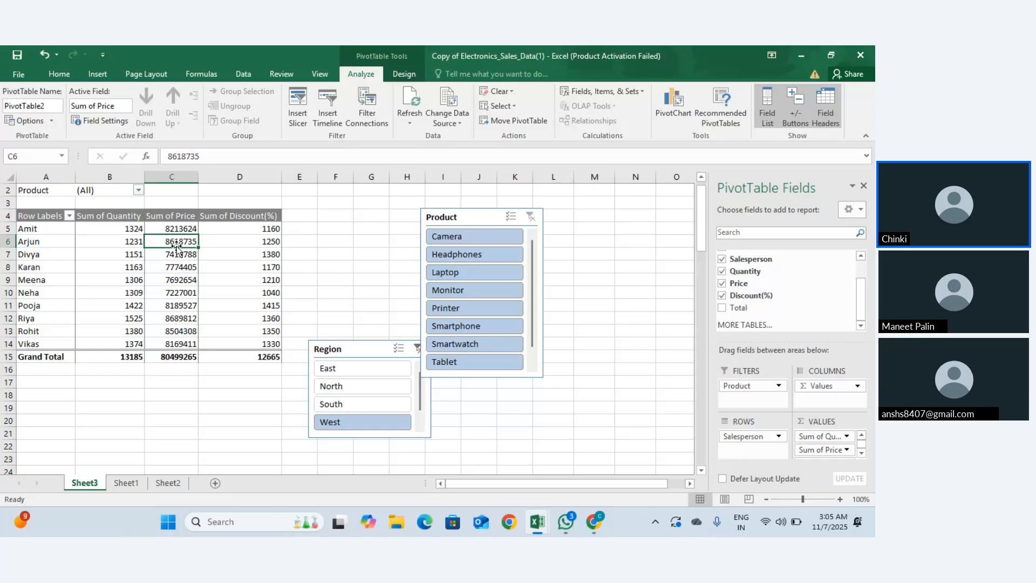
# Step: Switch to Sheet1, return to the top at A1, and select header row 1
pyautogui.click(322, 75)
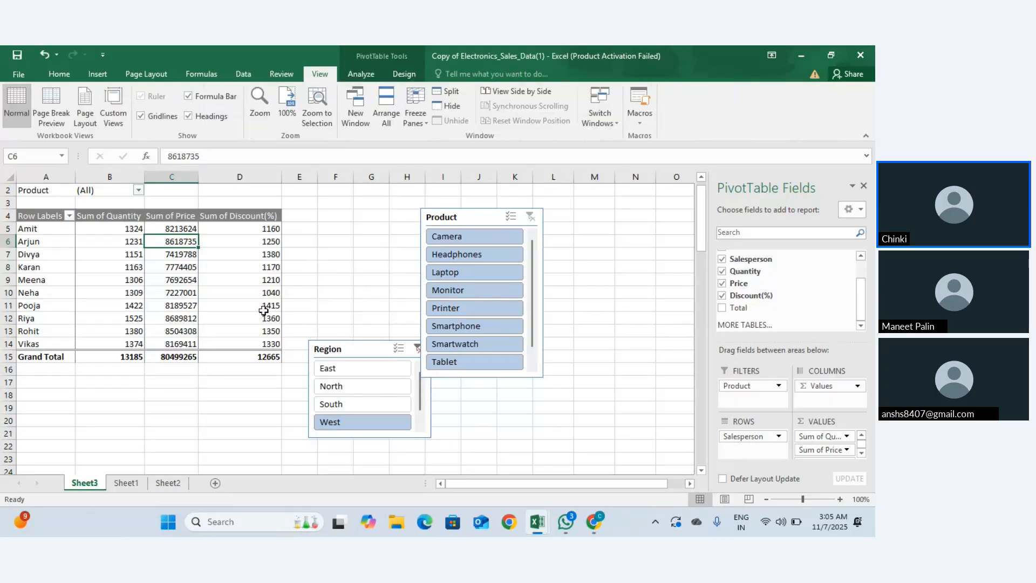
pyautogui.click(259, 357)
pyautogui.click(126, 483)
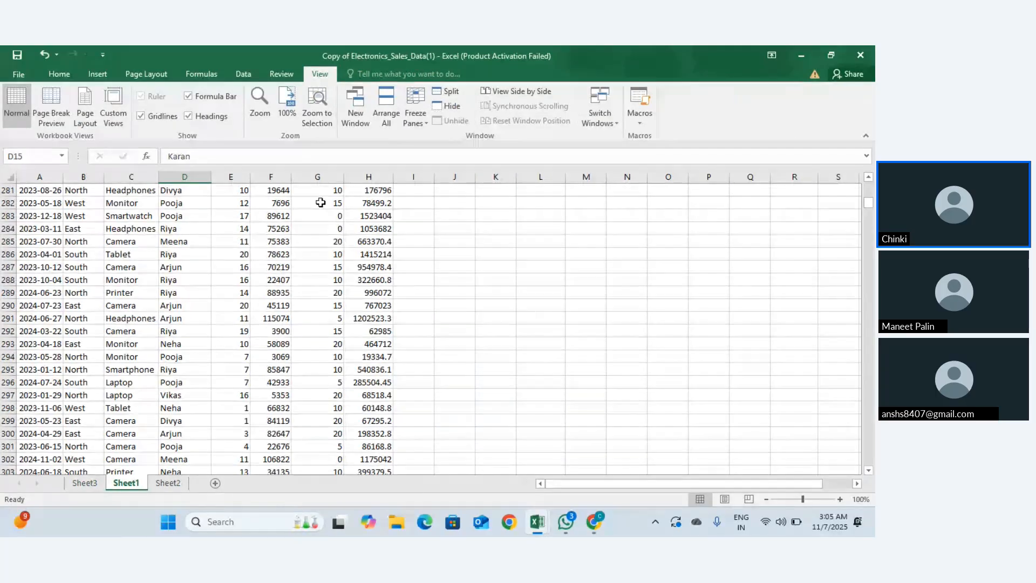
pyautogui.scroll(20, 320, 203)
pyautogui.scroll(20, 320, 202)
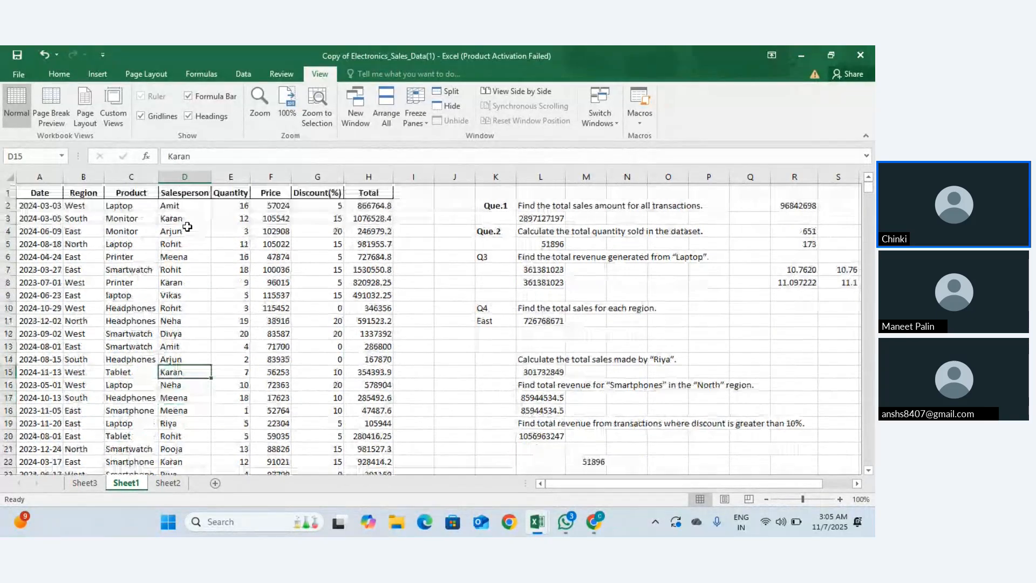
pyautogui.click(53, 193)
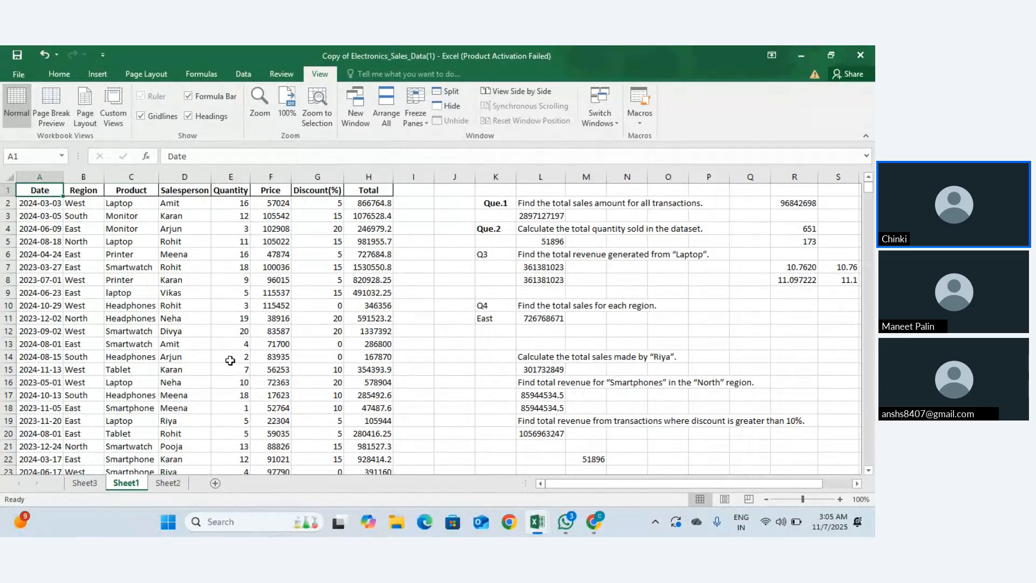
pyautogui.scroll(-7, 230, 360)
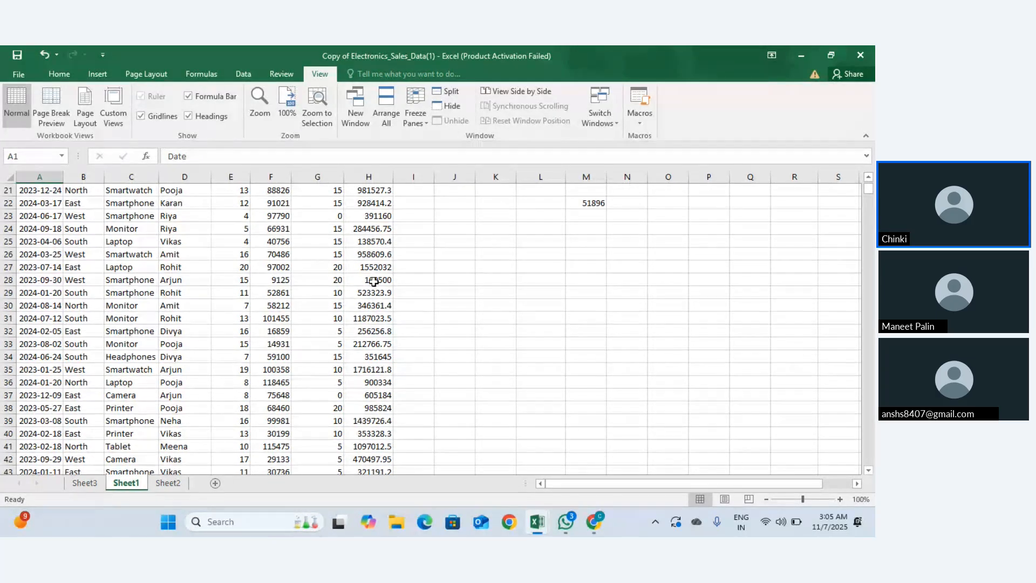
pyautogui.scroll(-1, 377, 310)
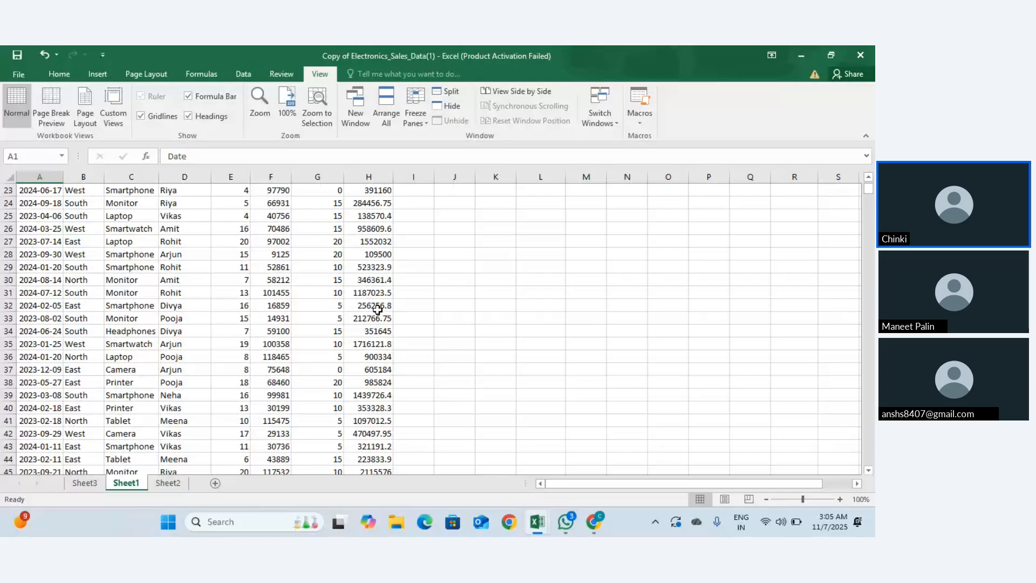
pyautogui.scroll(7, 377, 310)
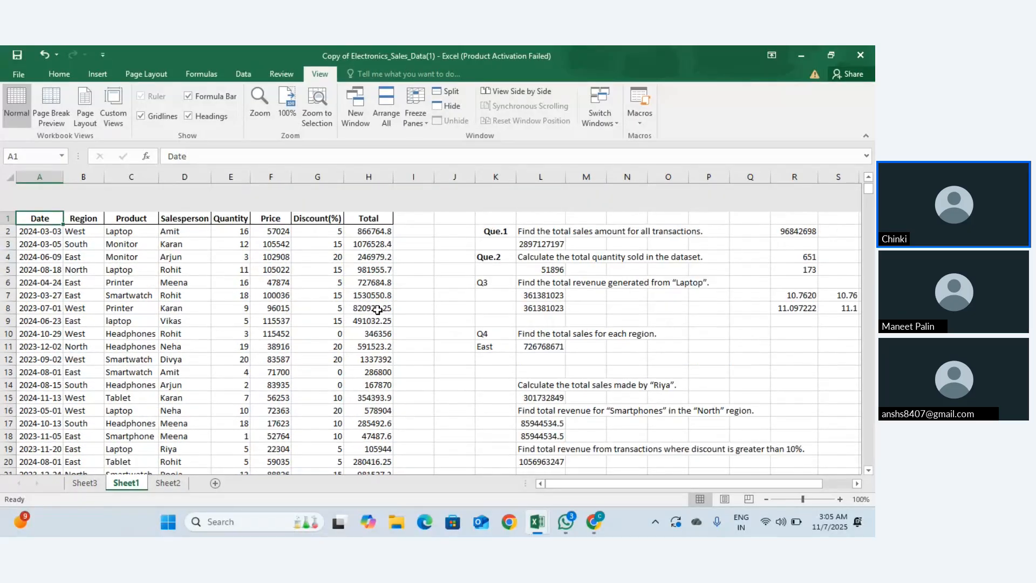
pyautogui.click(5, 190)
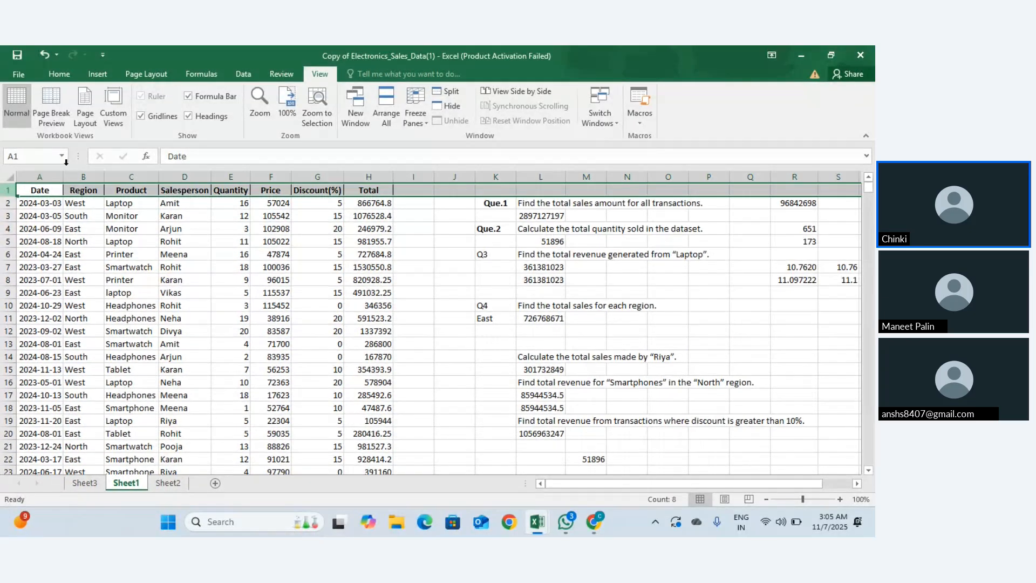
# Step: Freeze panes at the selected header row and scroll to check the result
pyautogui.click(420, 123)
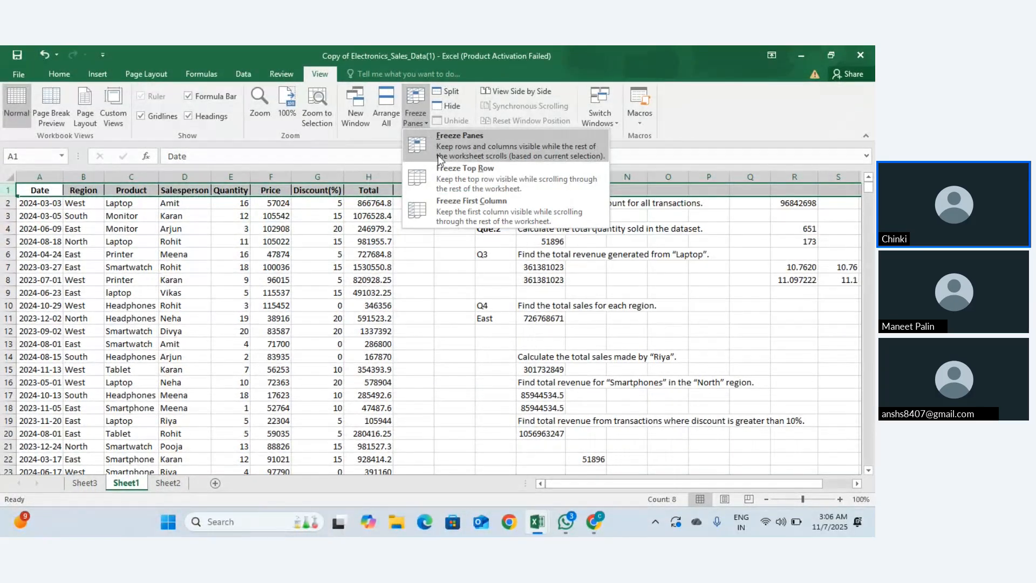
pyautogui.click(449, 200)
pyautogui.click(398, 228)
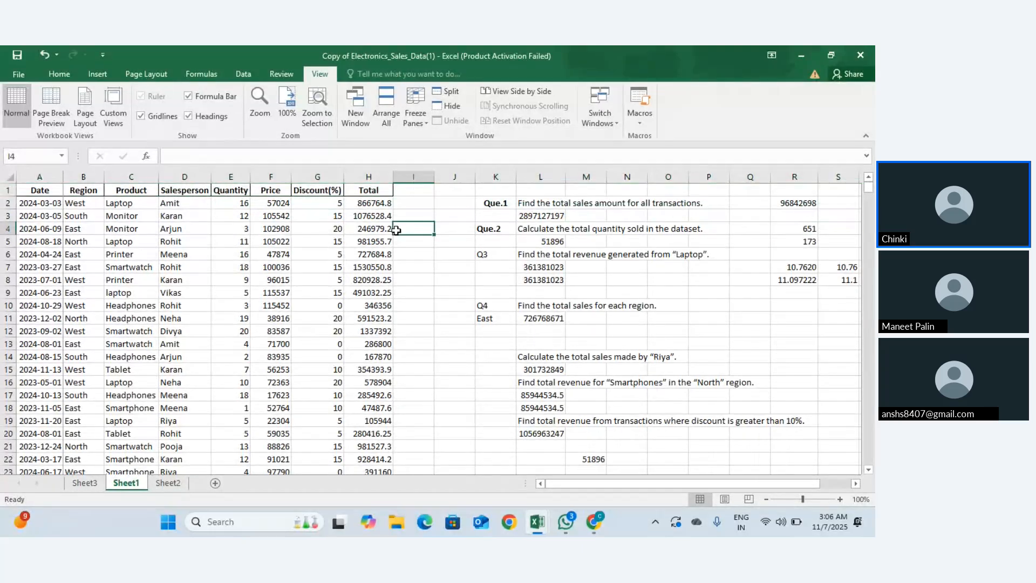
pyautogui.scroll(-1, 396, 230)
pyautogui.scroll(1, 396, 231)
# Step: Reselect row 1, apply Freeze Top Row, and scroll to confirm the header stays fixed
pyautogui.click(4, 190)
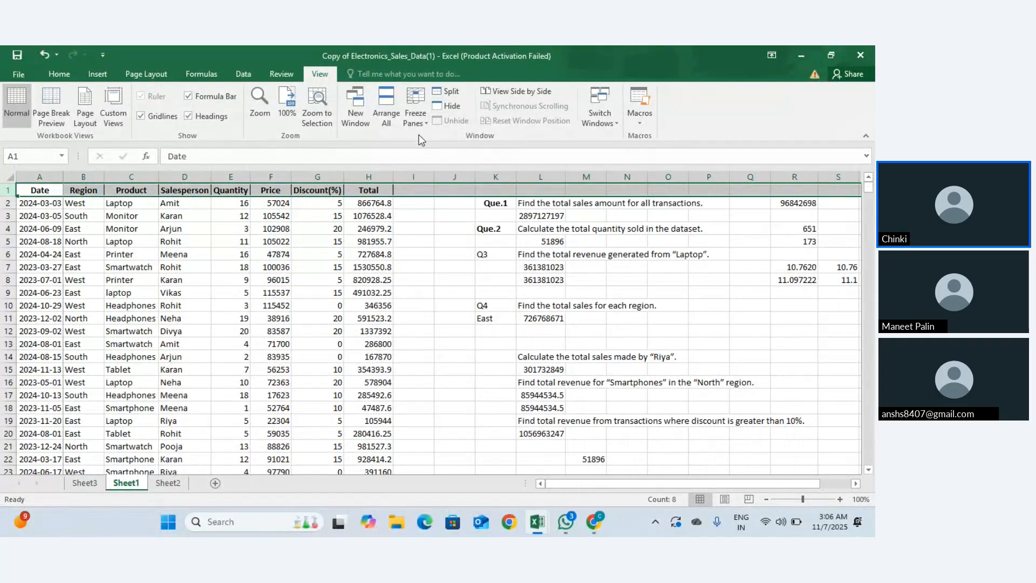
pyautogui.click(423, 126)
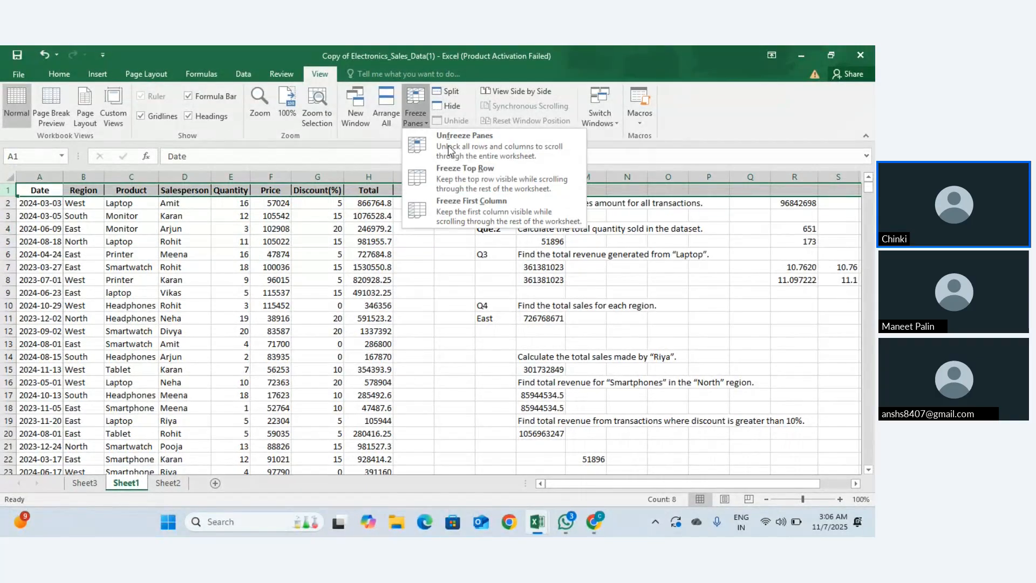
pyautogui.click(453, 170)
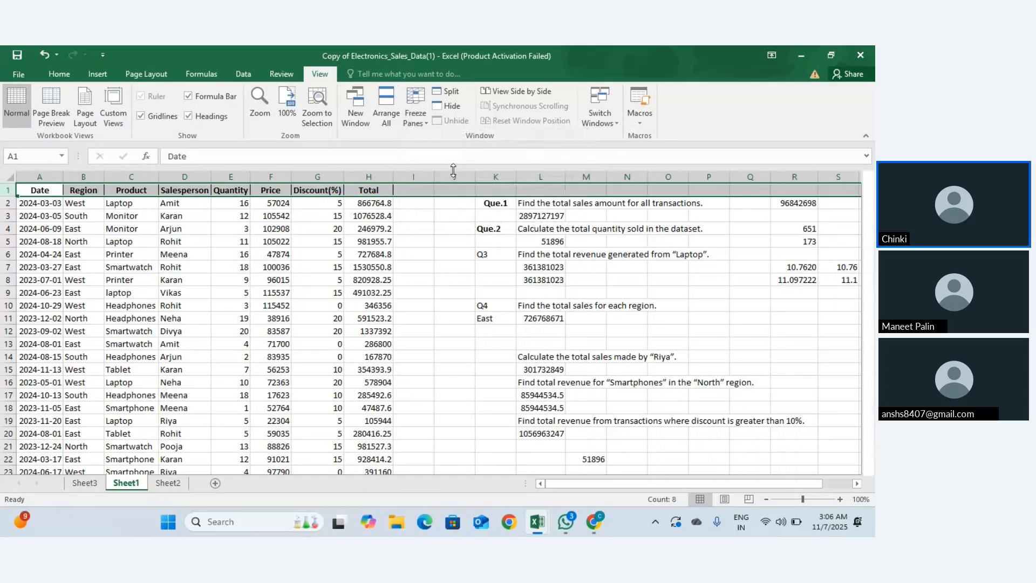
pyautogui.click(379, 255)
pyautogui.scroll(-1, 377, 257)
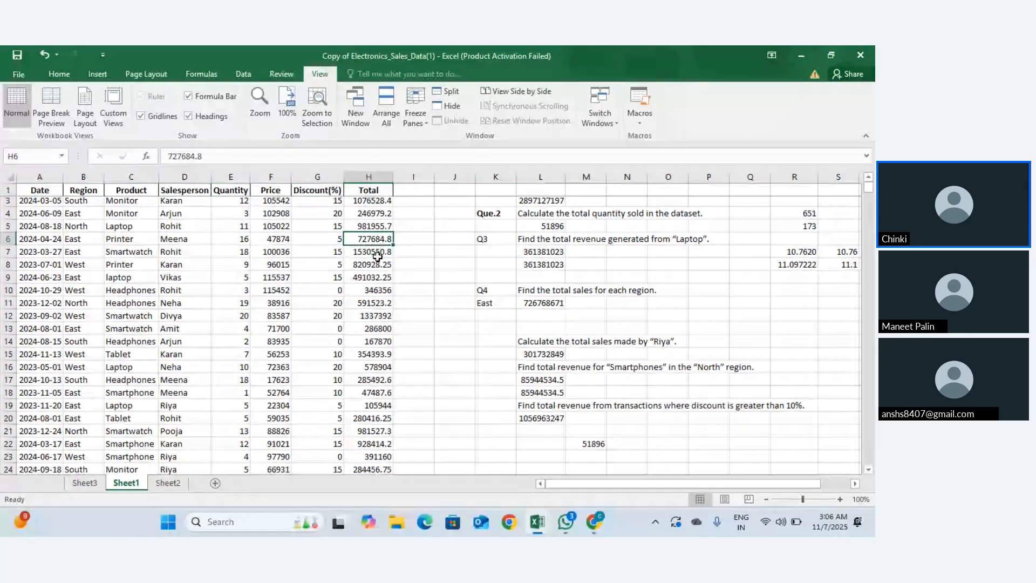
pyautogui.scroll(-17, 373, 255)
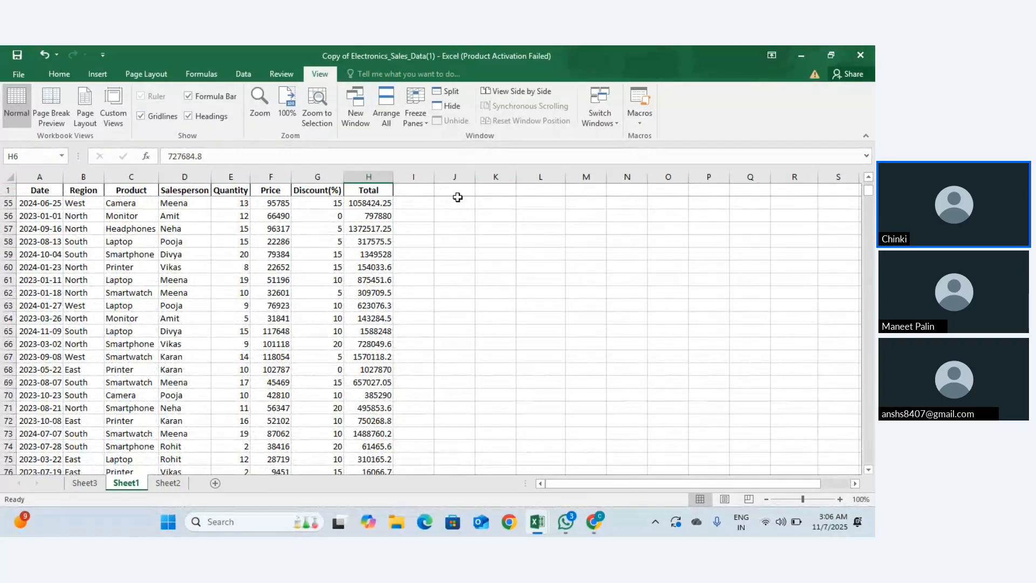
pyautogui.scroll(18, 456, 238)
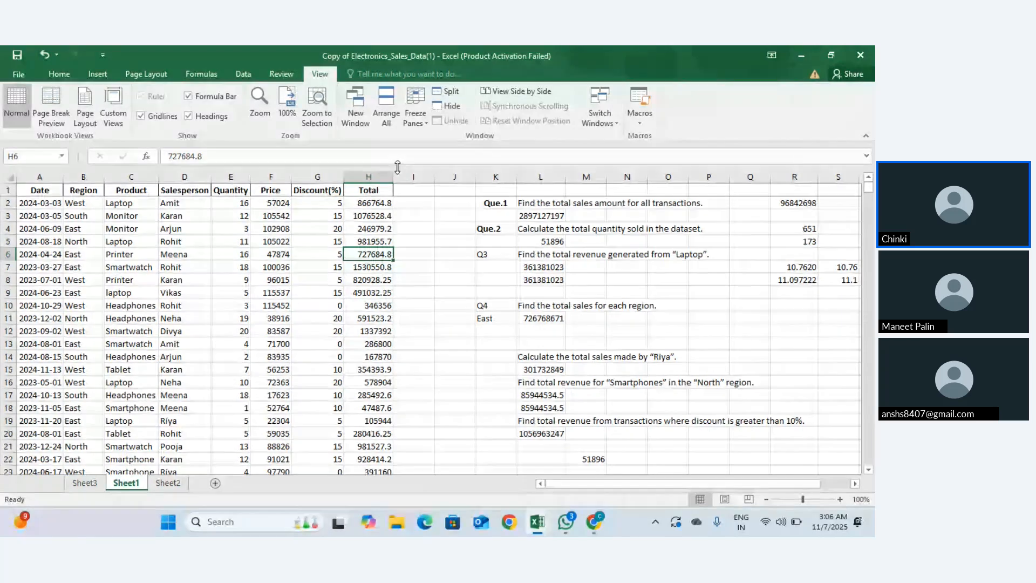
pyautogui.click(518, 92)
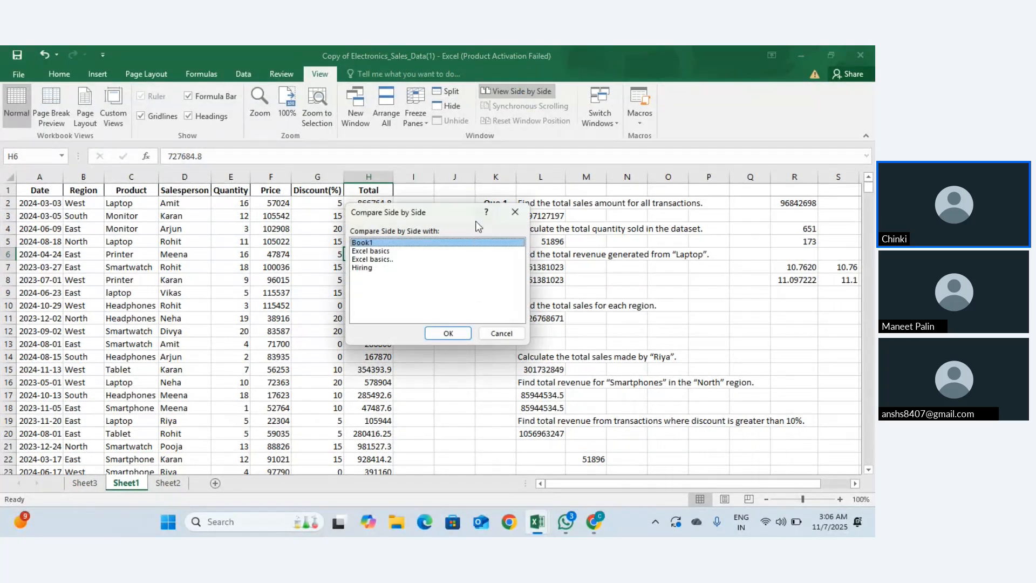
pyautogui.click(515, 211)
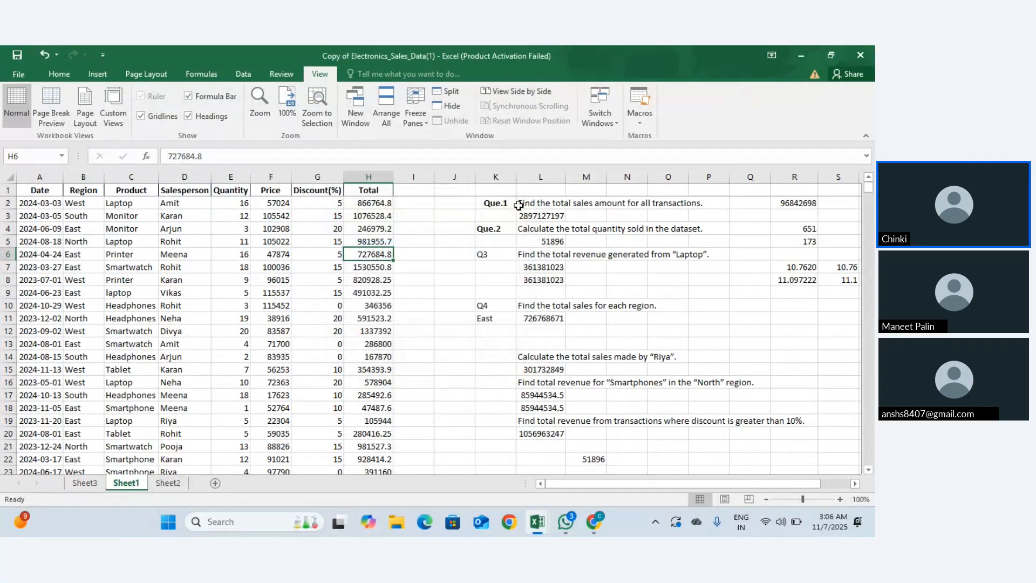
pyautogui.scroll(1, 519, 205)
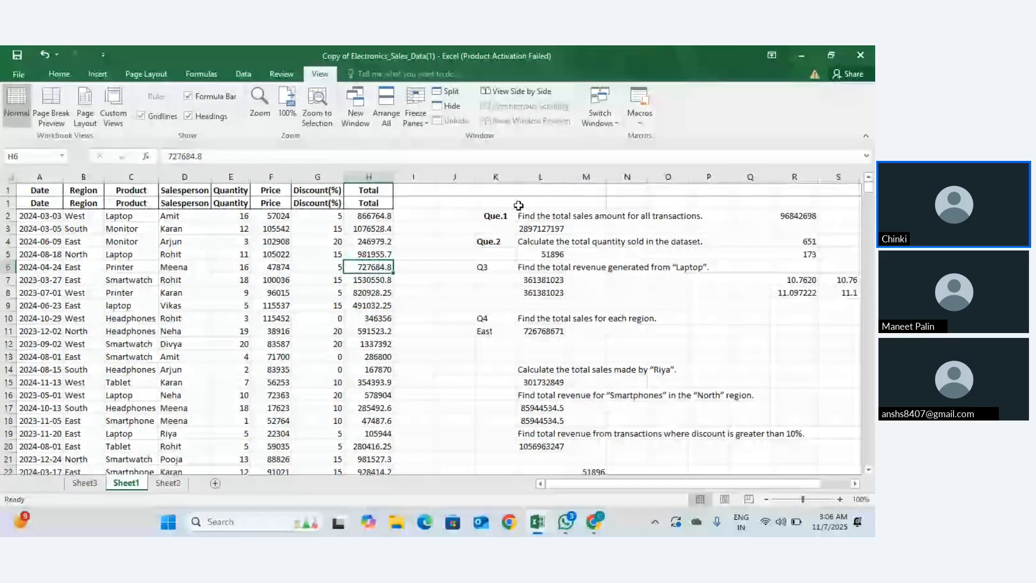
pyautogui.scroll(-1, 518, 206)
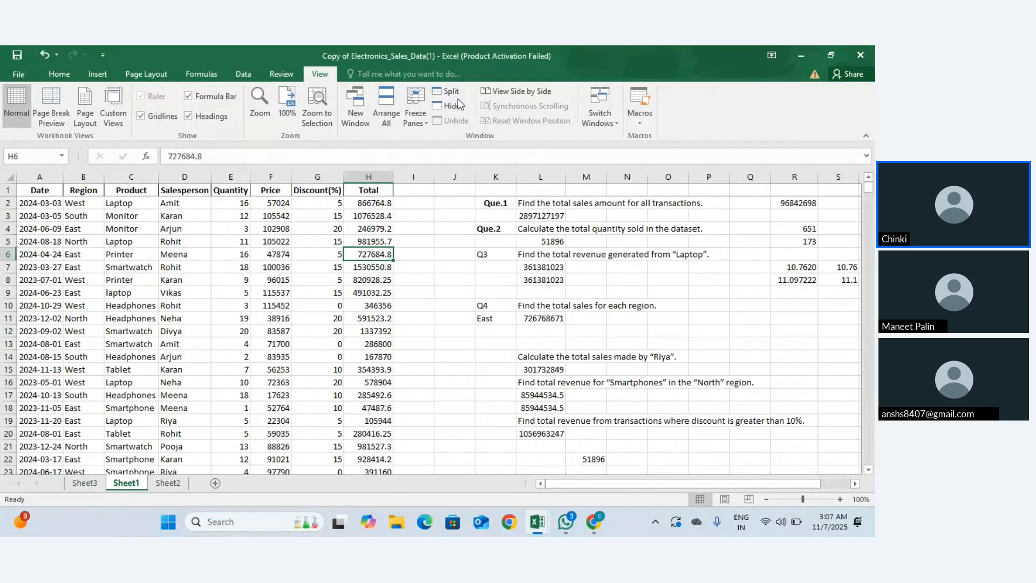
pyautogui.click(13, 73)
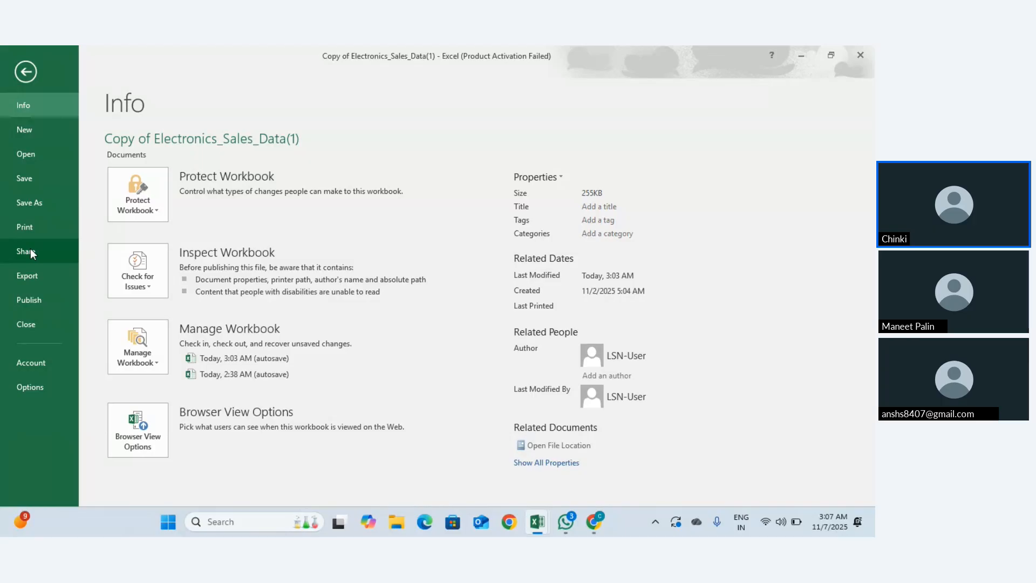
pyautogui.click(27, 275)
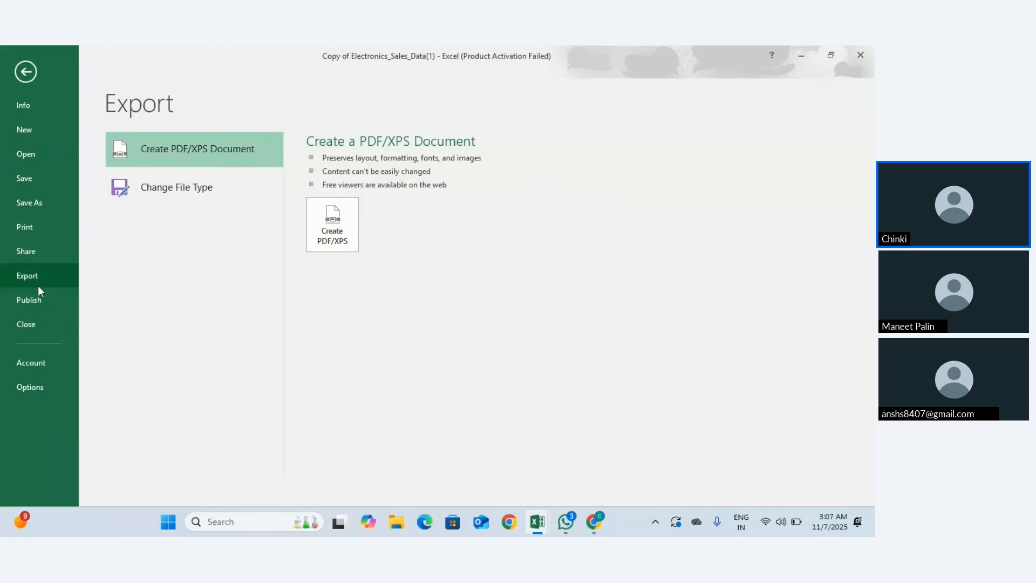
pyautogui.click(325, 239)
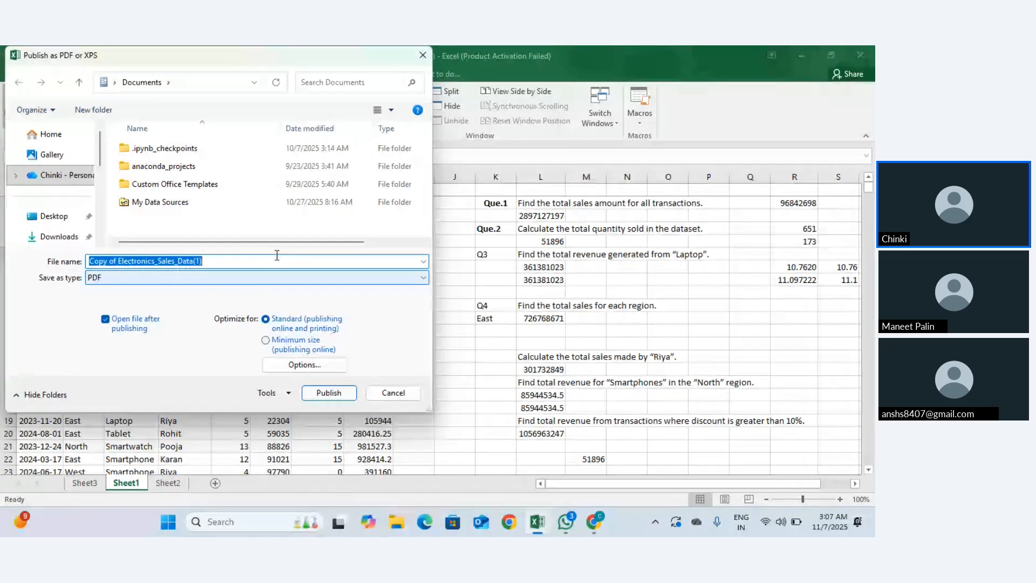
pyautogui.click(421, 49)
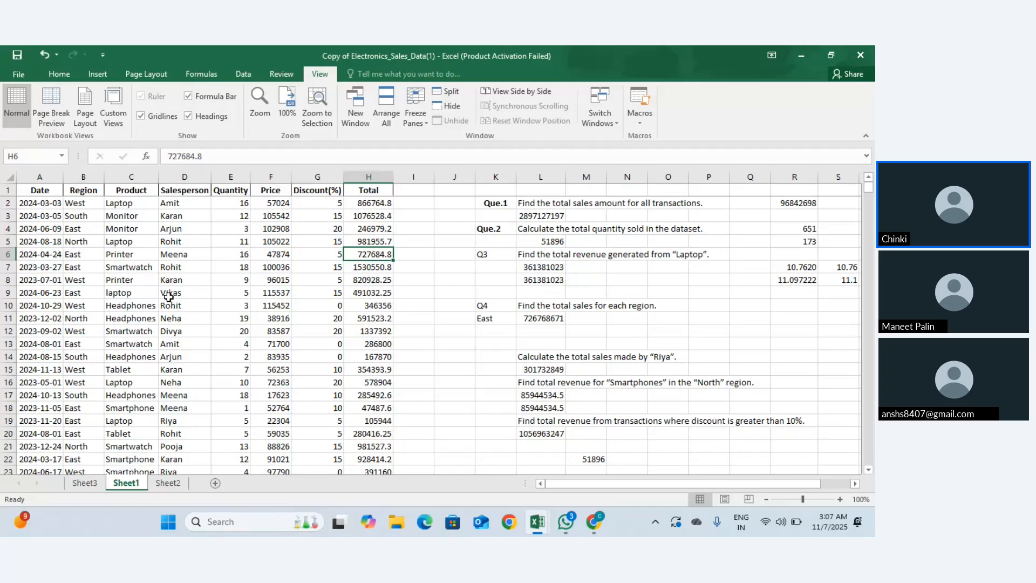
# Step: Use Task View to hide the screen-sharing notice and move between open windows
pyautogui.click(339, 522)
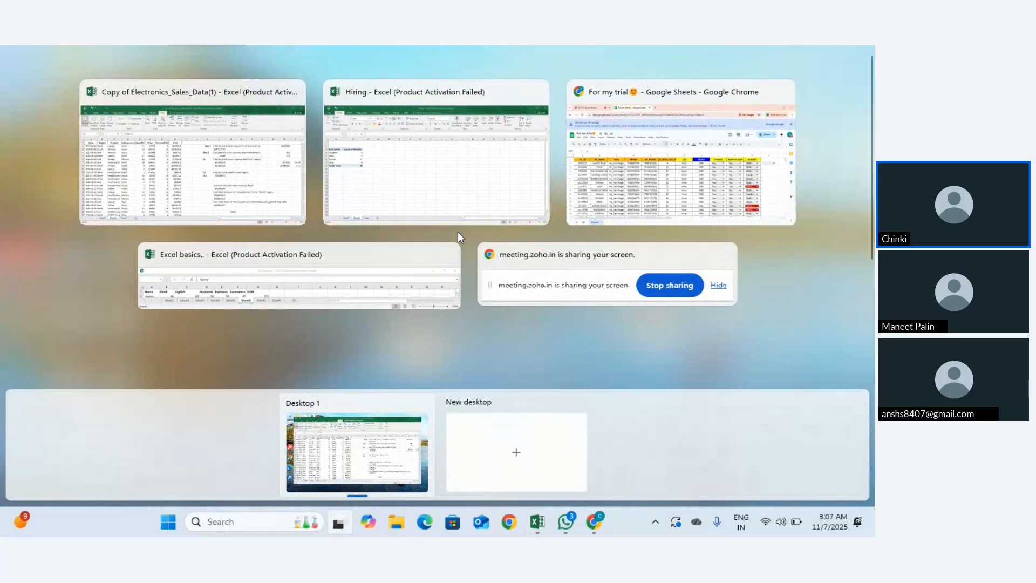
pyautogui.click(549, 293)
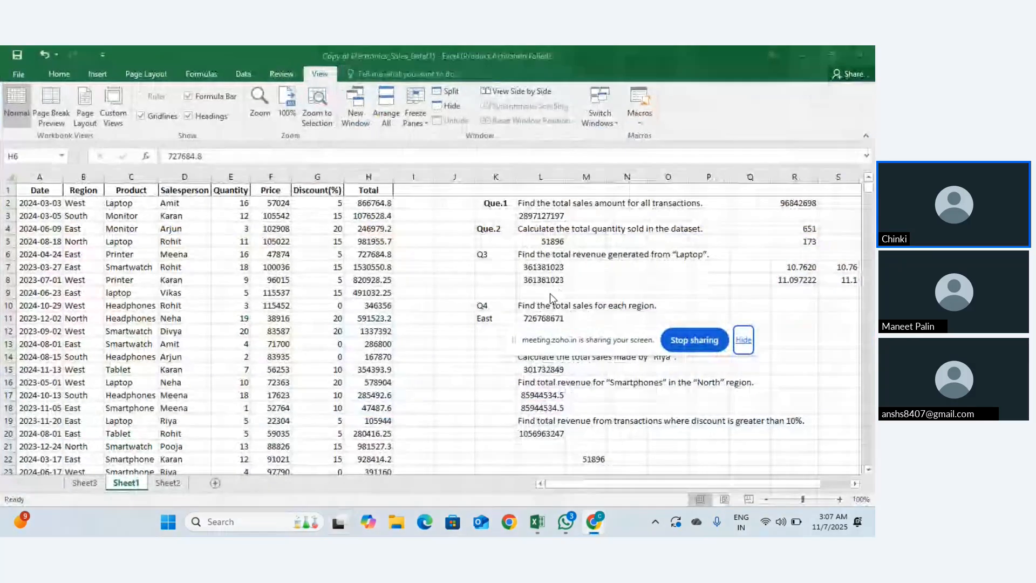
pyautogui.click(744, 344)
pyautogui.press('super+Tab')
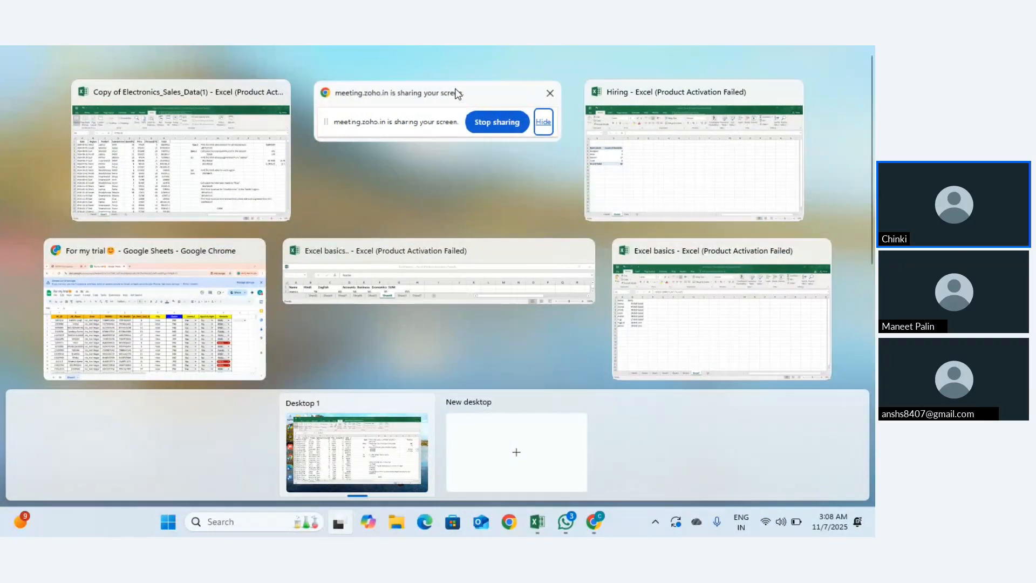
pyautogui.click(456, 93)
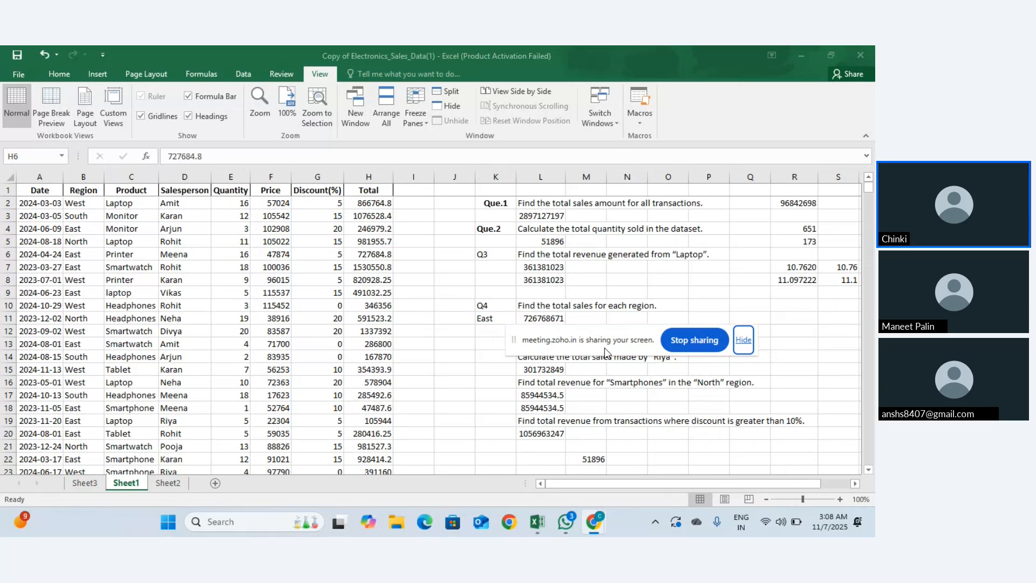
pyautogui.press('super+Tab')
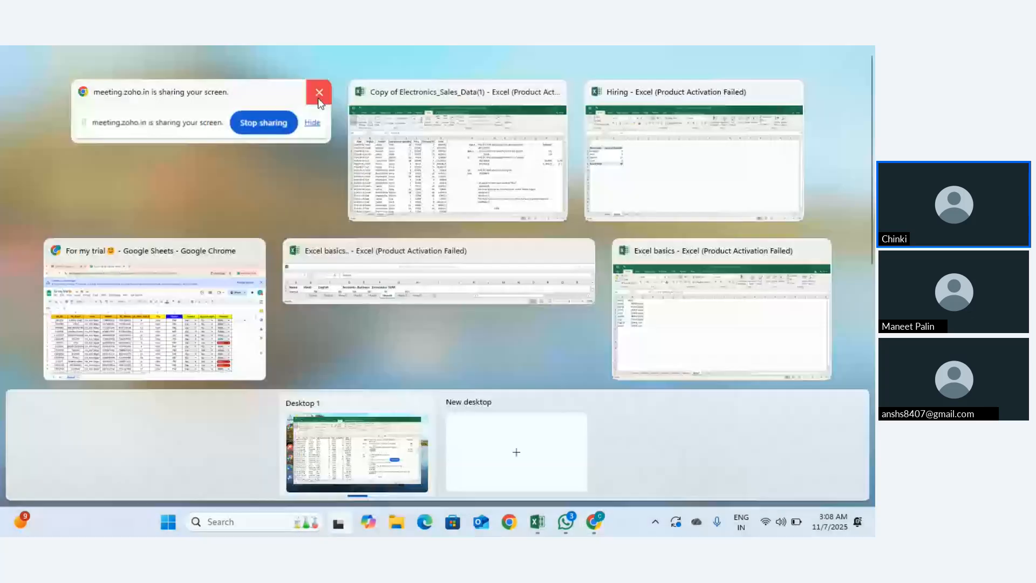
pyautogui.click(260, 93)
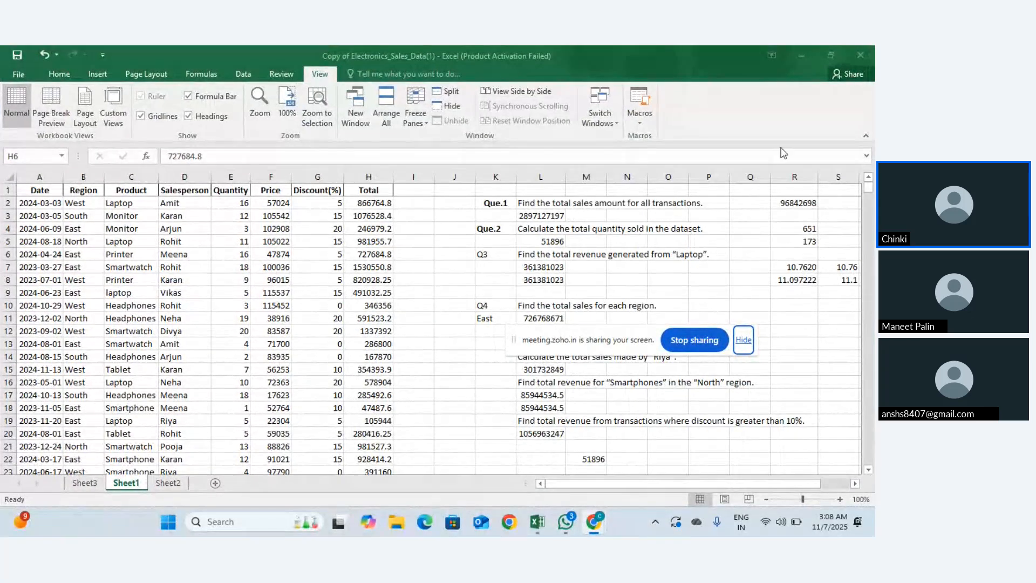
# Step: Minimize the sales, Hiring and Google Sheets windows, then close Excel basics, saving changes
pyautogui.click(809, 50)
pyautogui.click(810, 50)
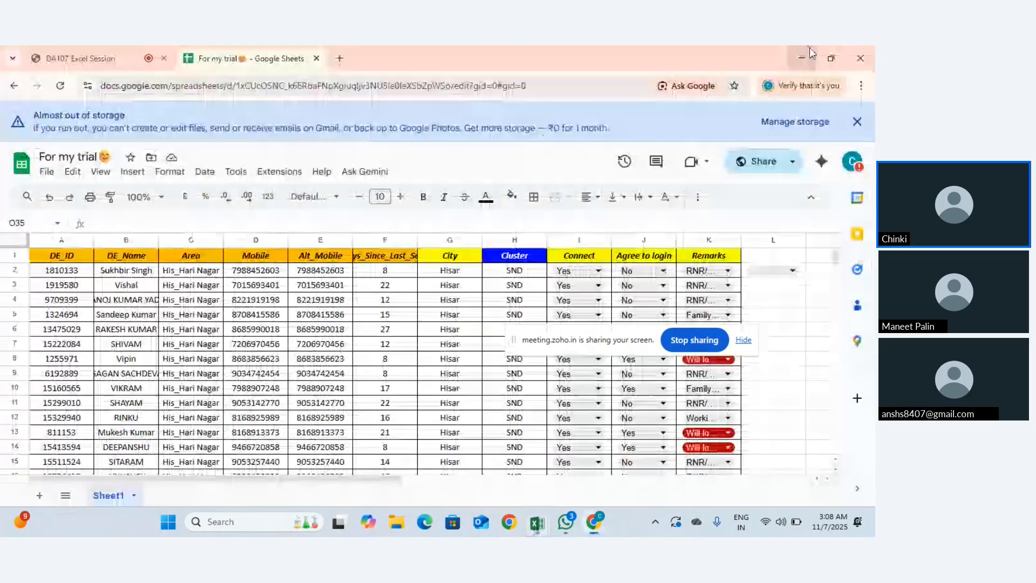
pyautogui.click(810, 50)
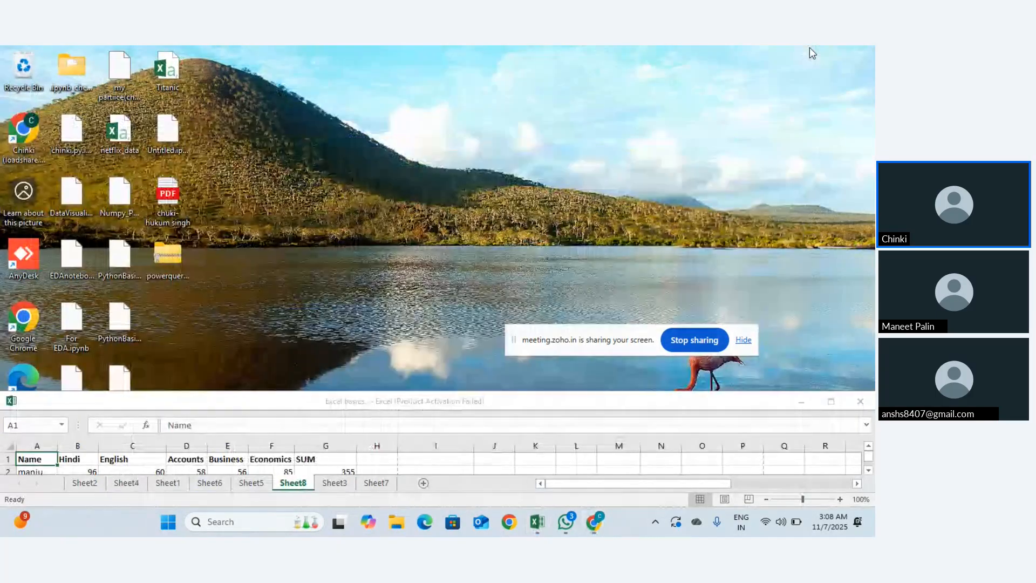
pyautogui.click(743, 340)
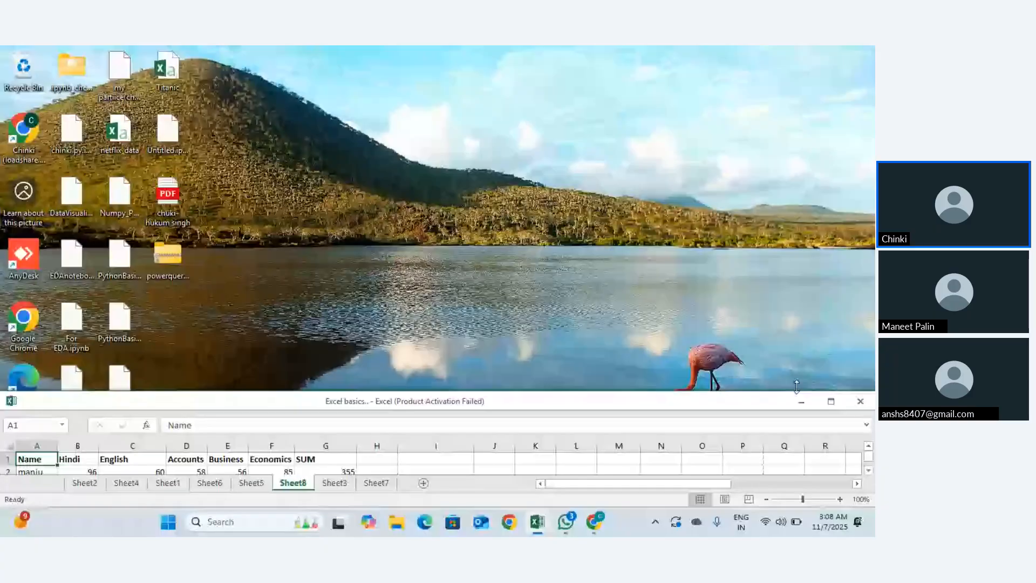
pyautogui.click(860, 401)
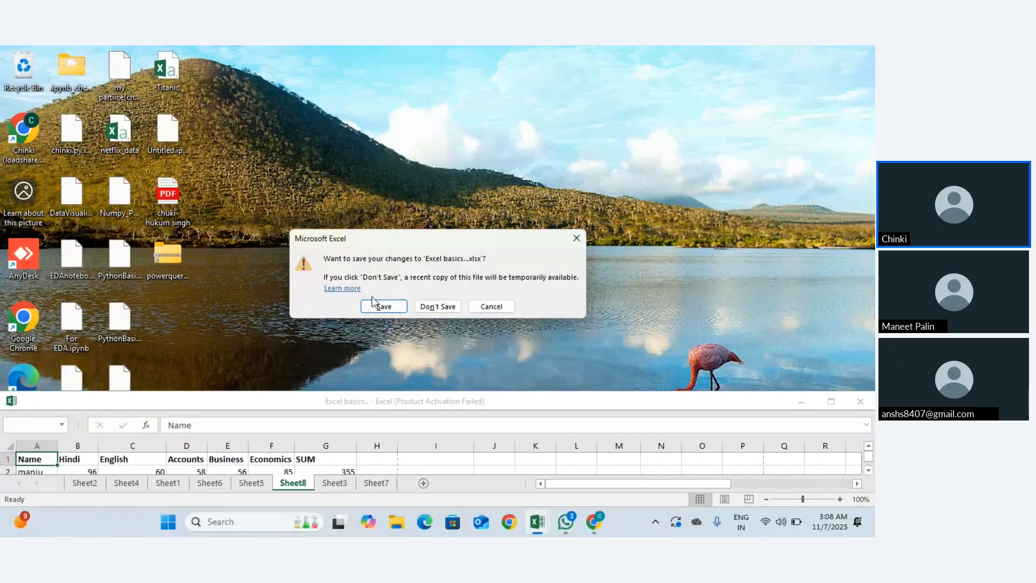
pyautogui.click(381, 307)
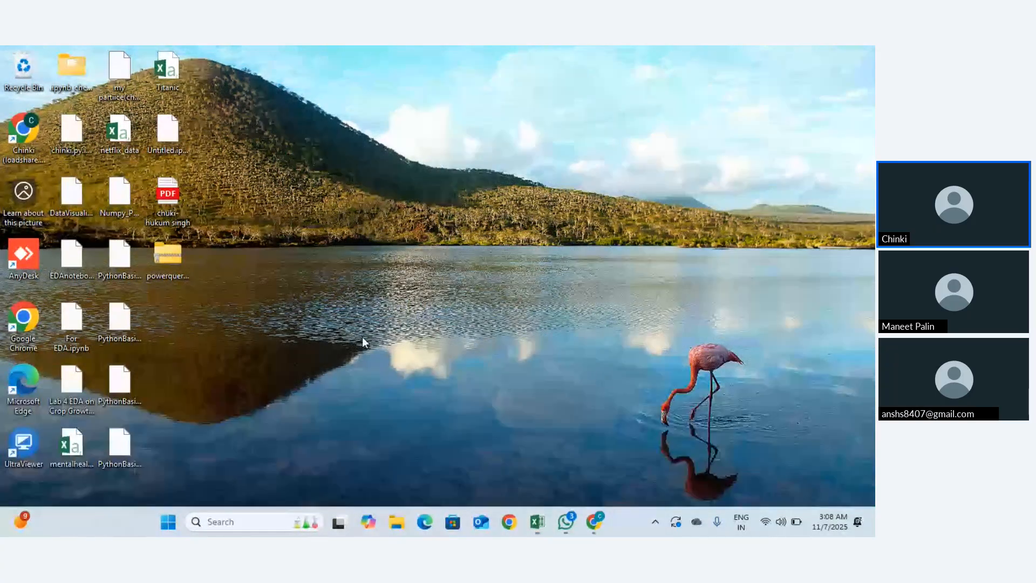
# Step: Launch Chrome with the first profile and go to the DA107 Excel Session tab
pyautogui.doubleClick(25, 316)
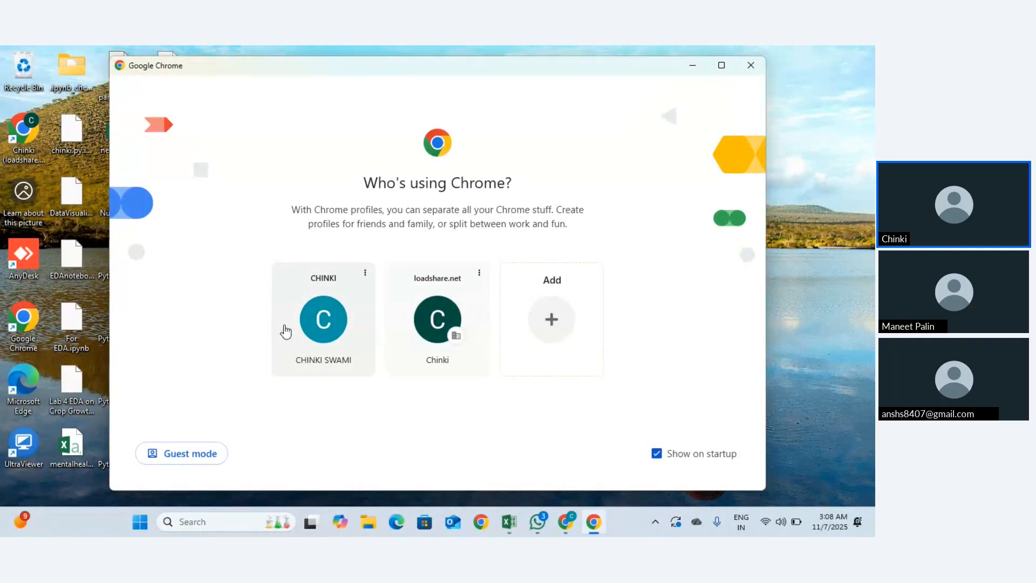
pyautogui.click(285, 331)
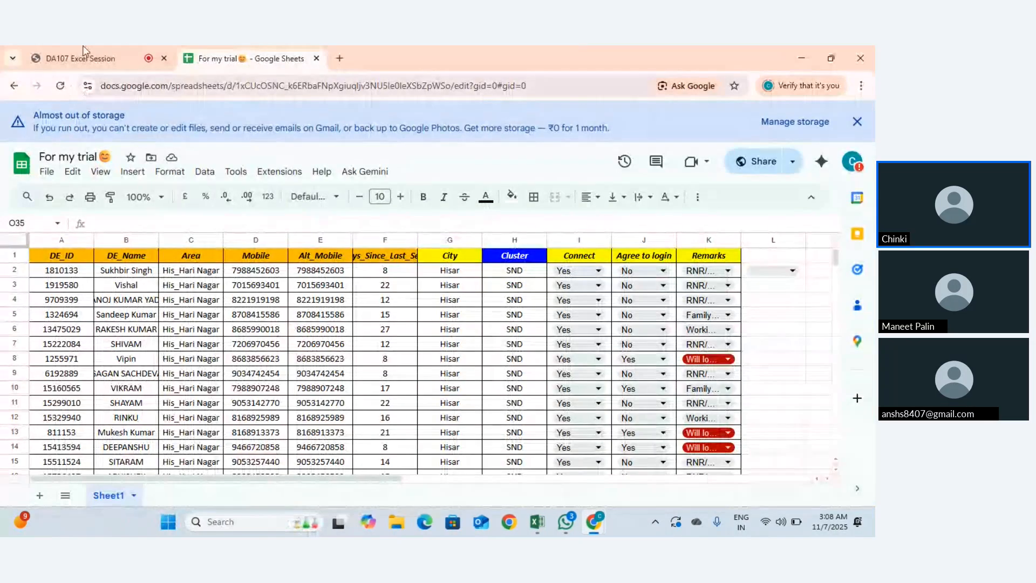
pyautogui.click(84, 50)
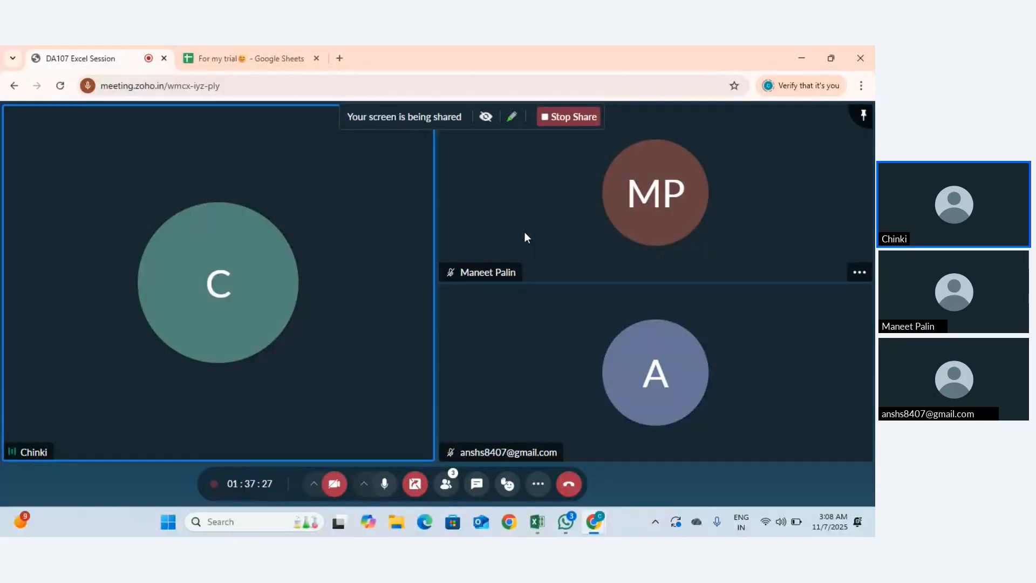
# Step: Leave the meeting grid via Task View and Back to tab, then Alt+Tab to the Electronics sales workbook
pyautogui.click(417, 489)
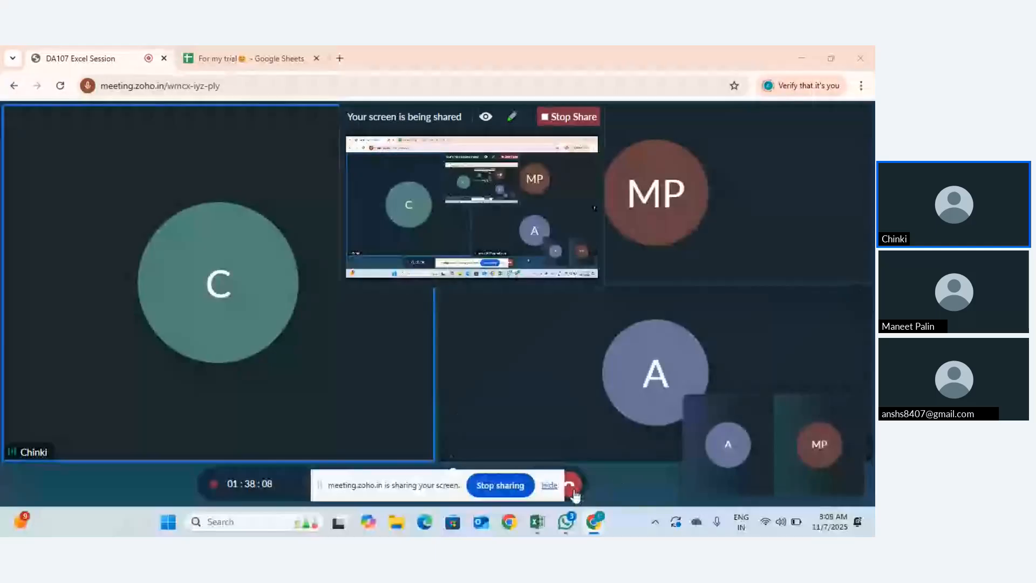
pyautogui.click(807, 59)
pyautogui.press('super+Tab')
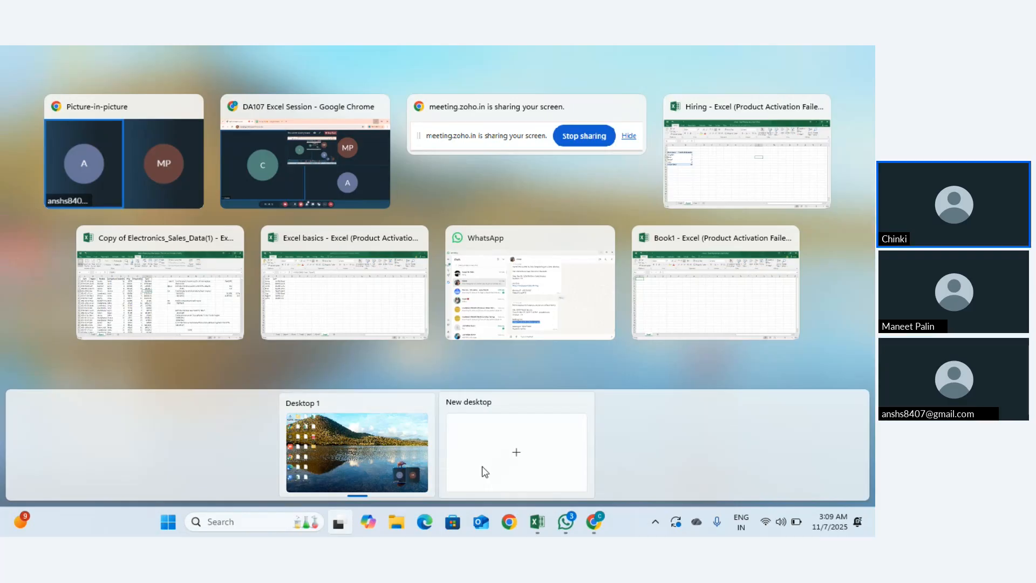
pyautogui.click(432, 440)
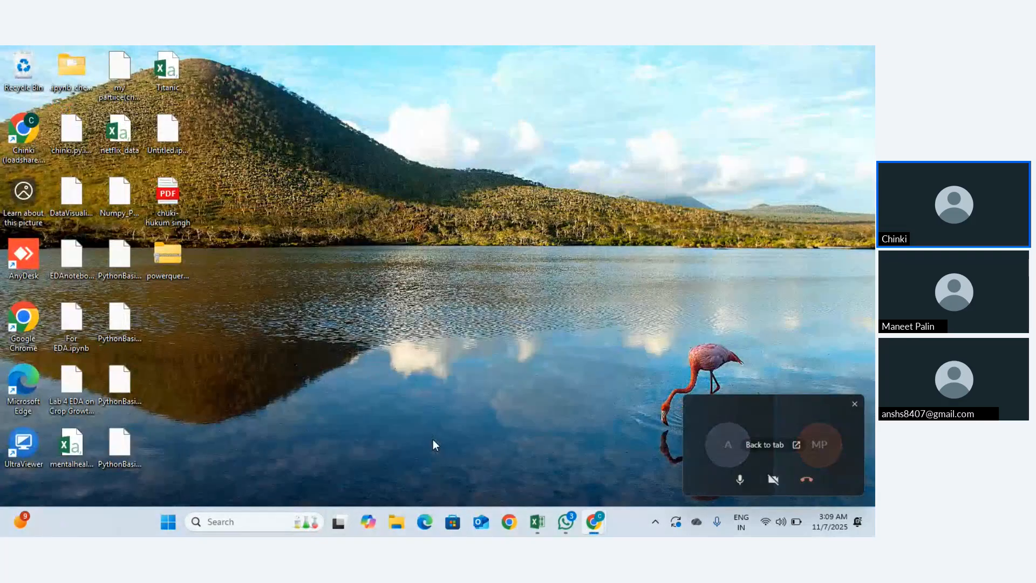
pyautogui.press('super+Tab')
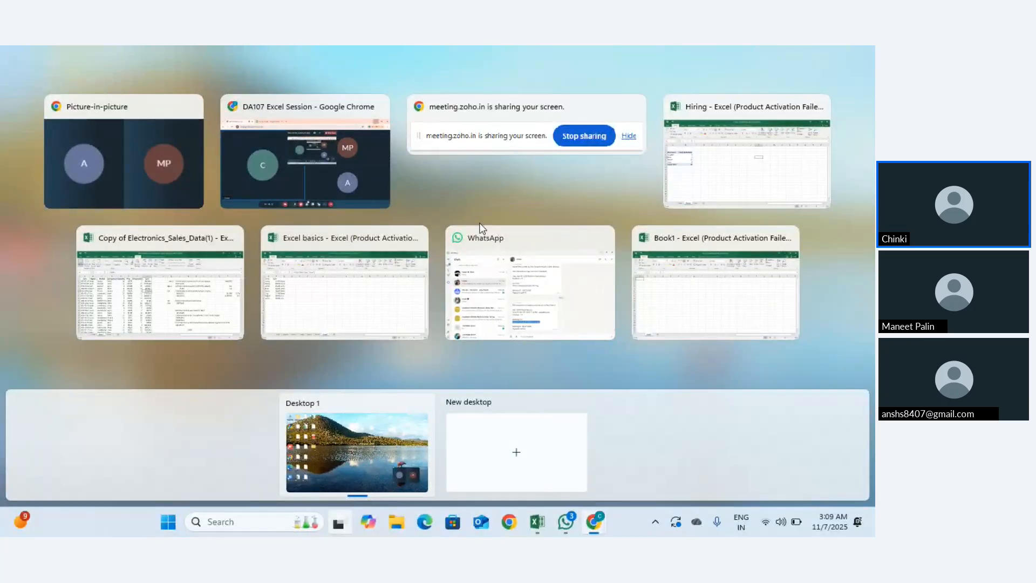
pyautogui.press('Escape')
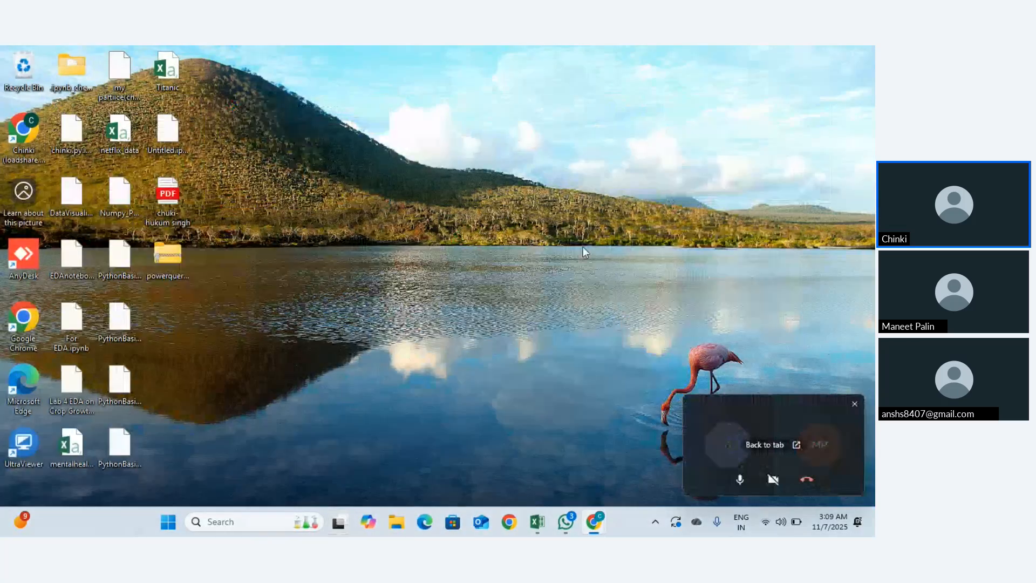
pyautogui.click(796, 445)
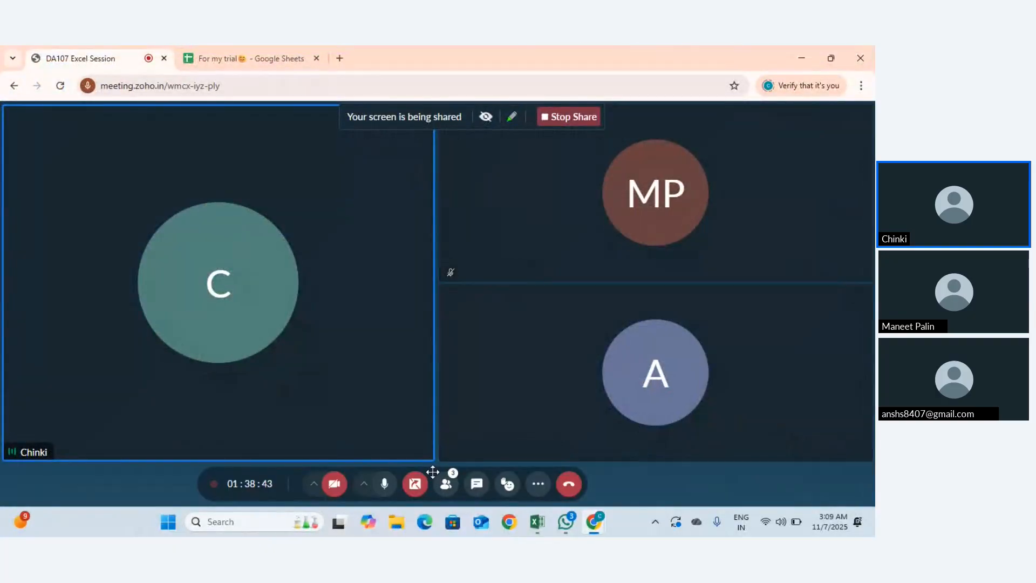
pyautogui.click(415, 484)
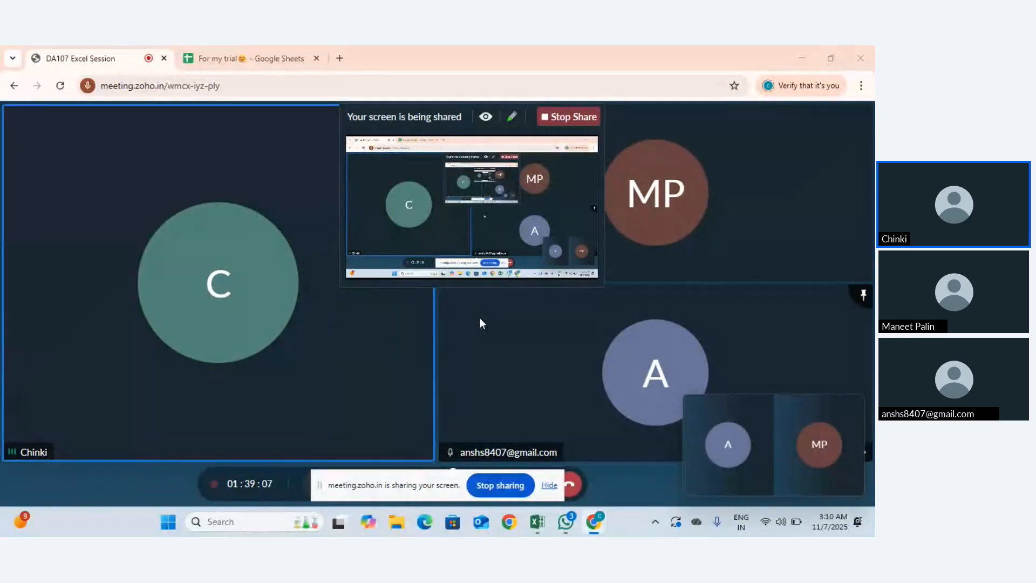
pyautogui.hotkey('alt', 'Tab')
pyautogui.hotkey('alt', 'Tab')
pyautogui.hotkey('alt', 'Tab')
pyautogui.hotkey('alt', 'Tab')
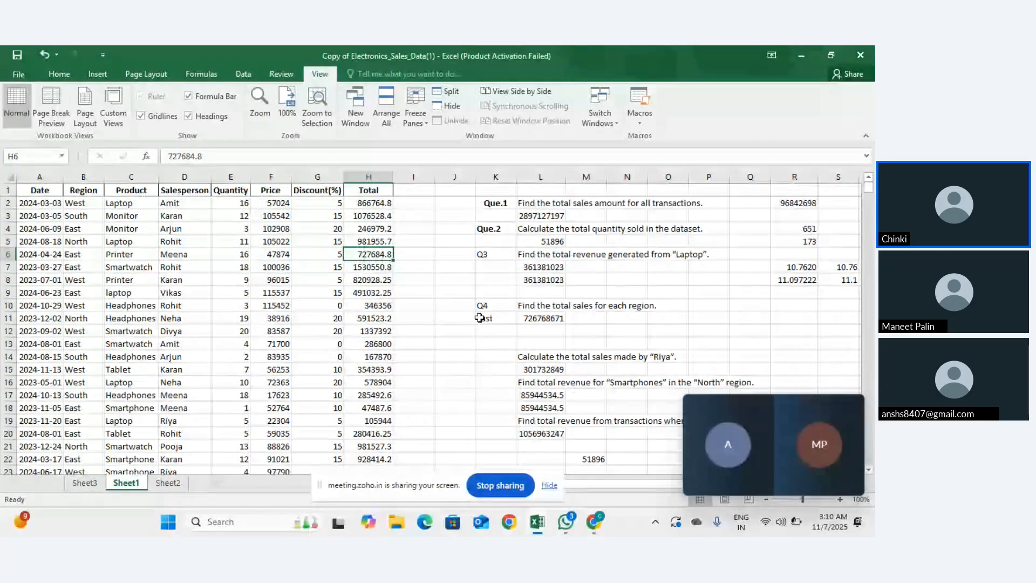
# Step: Snip the sheet's top-left area, from the ribbon down to column I, row 10
pyautogui.press('super+shift+s')
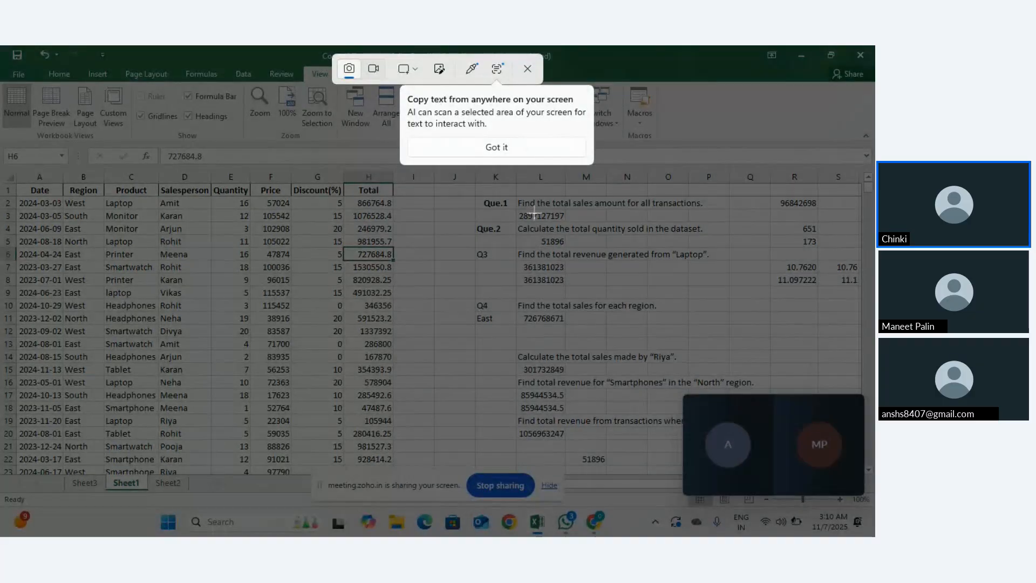
pyautogui.click(496, 147)
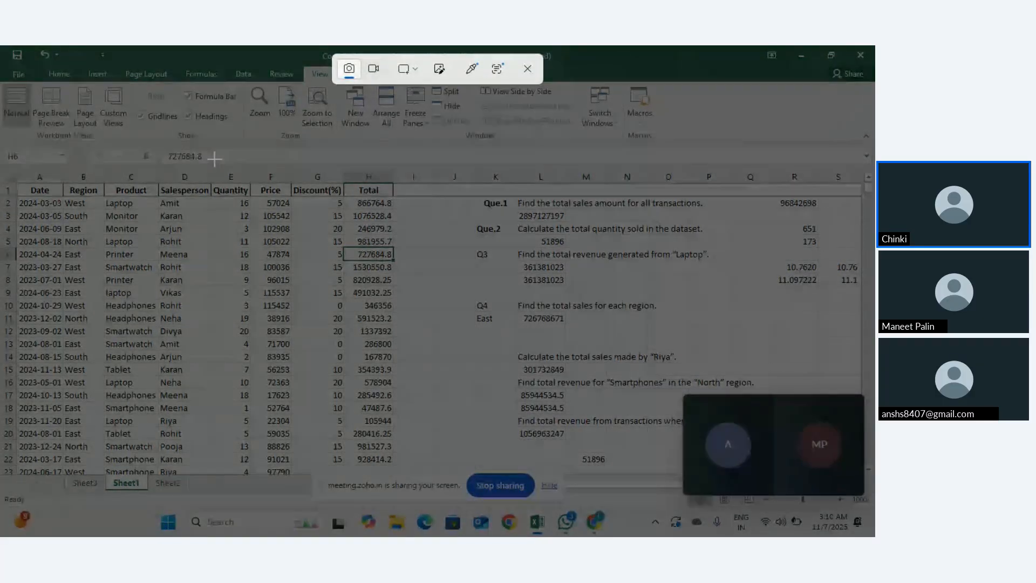
pyautogui.moveTo(32, 104); pyautogui.dragTo(552, 361)
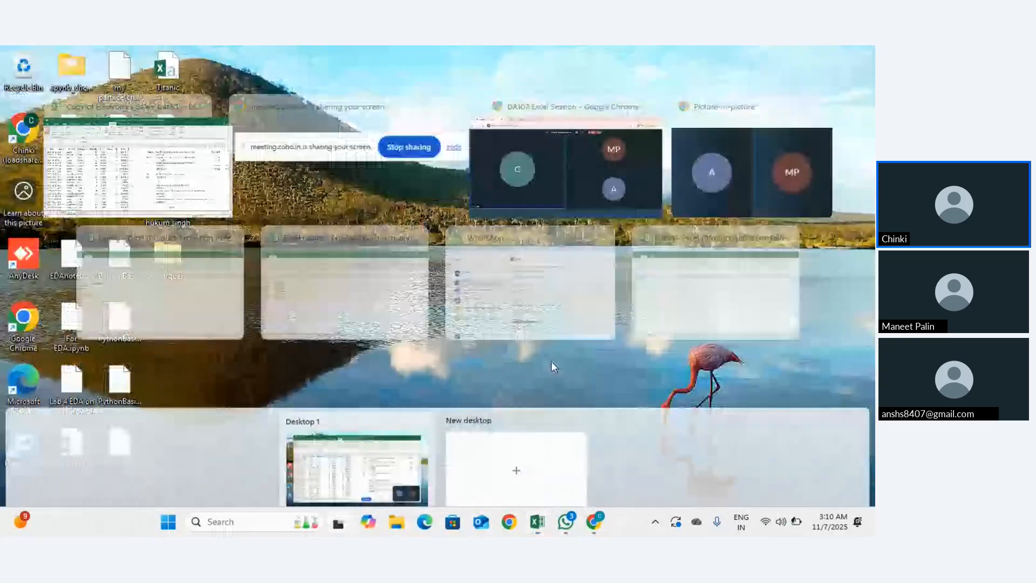
# Step: Paste the captured sheet screenshot into the WhatsApp chat and send it
pyautogui.press('super+Tab')
pyautogui.click(465, 308)
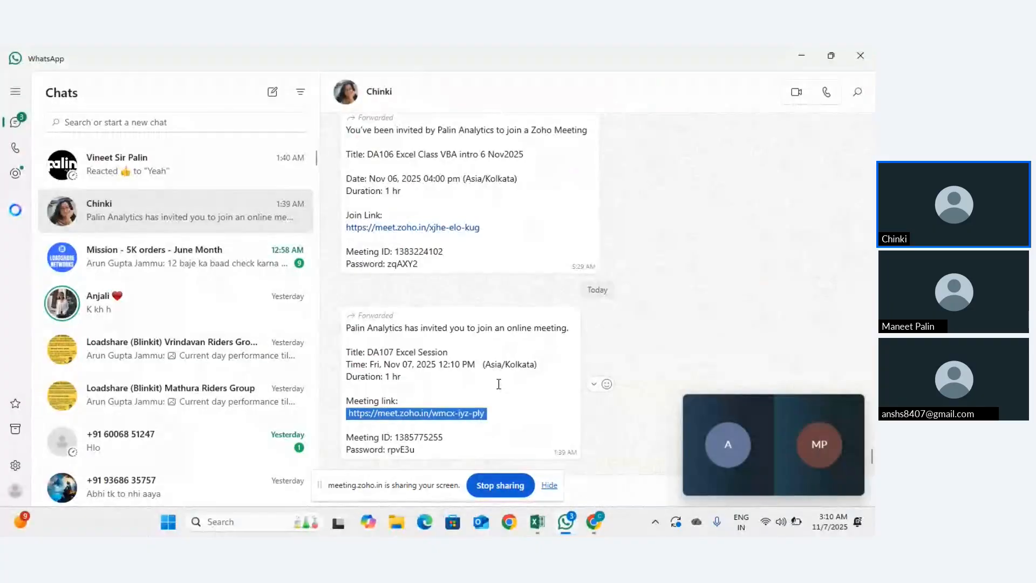
pyautogui.click(548, 485)
pyautogui.click(507, 484)
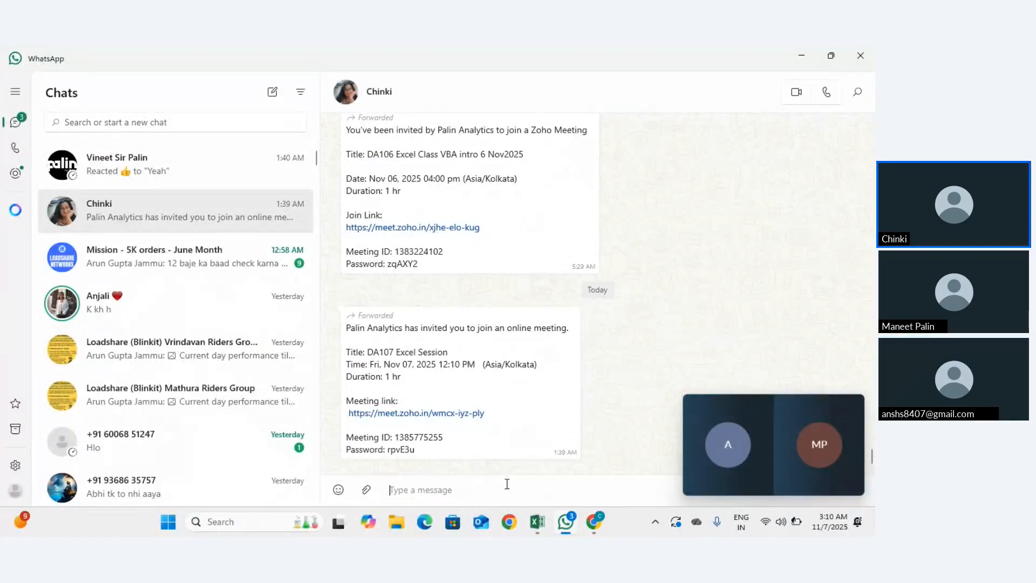
pyautogui.hotkey('ctrl', 'v')
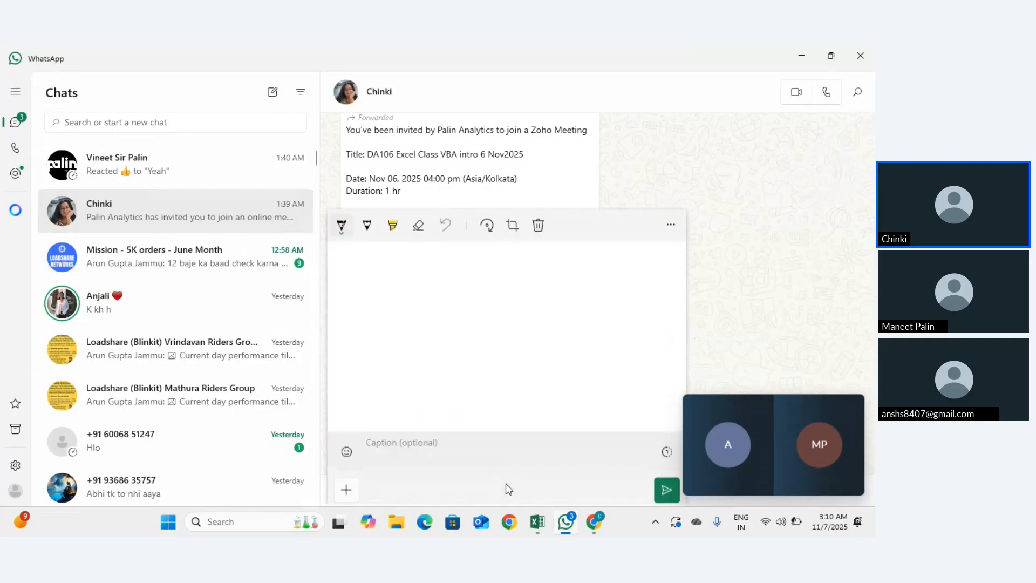
pyautogui.press('Return')
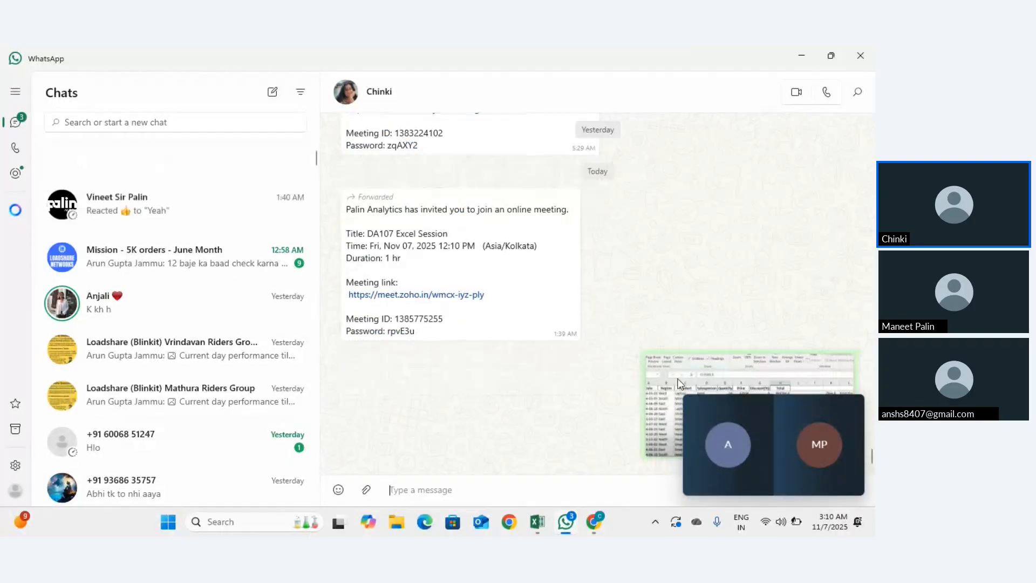
# Step: View the sent screenshot full size, close it, and return to the Electronics sales workbook
pyautogui.click(665, 372)
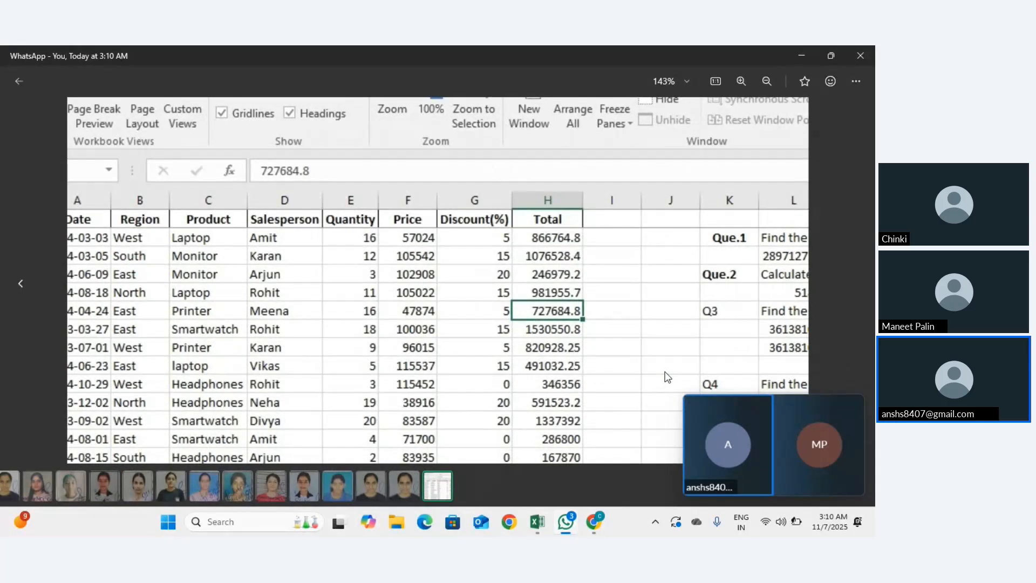
pyautogui.press('Escape')
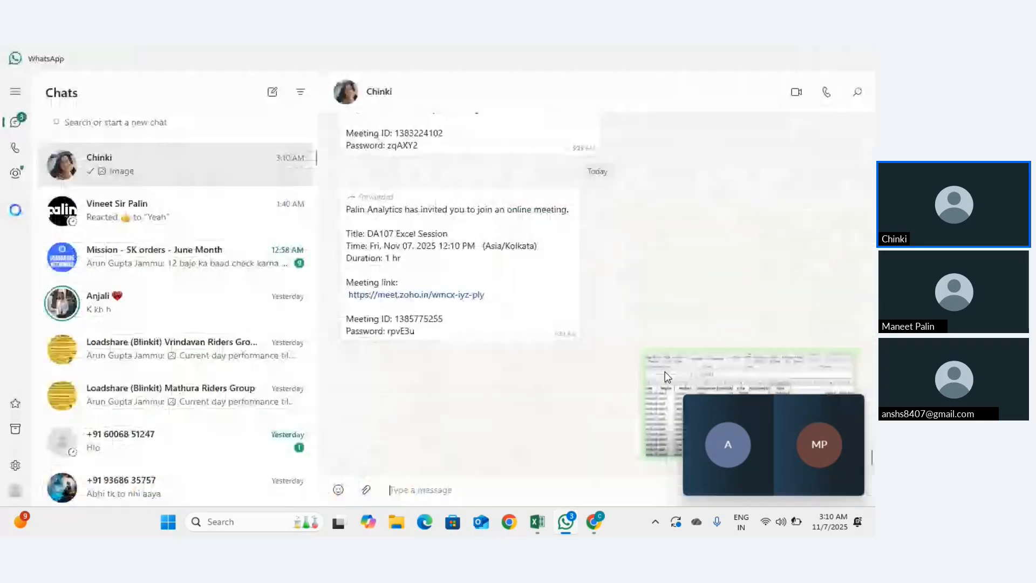
pyautogui.hotkey('alt', 'Tab')
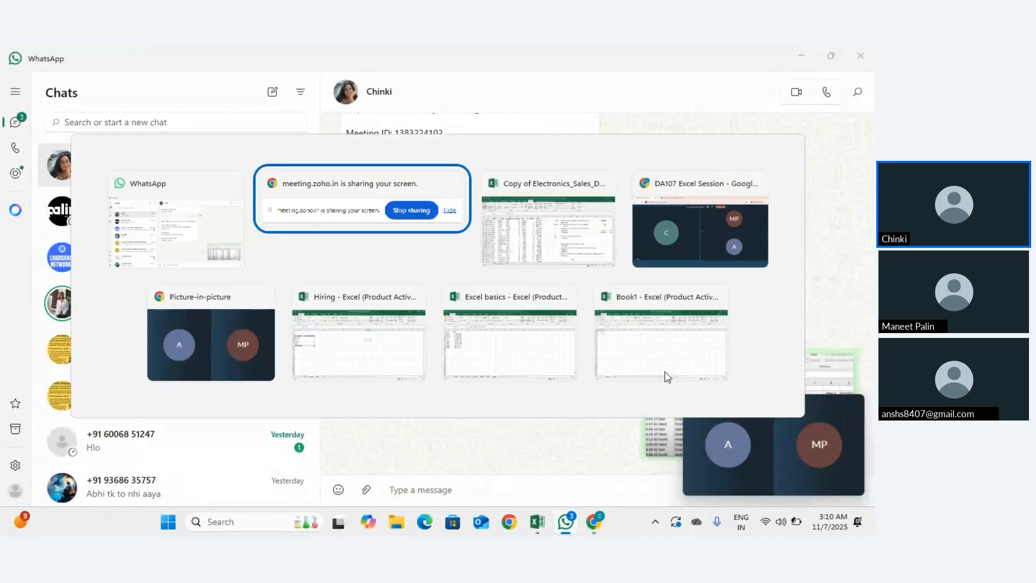
pyautogui.hotkey('alt', 'Tab')
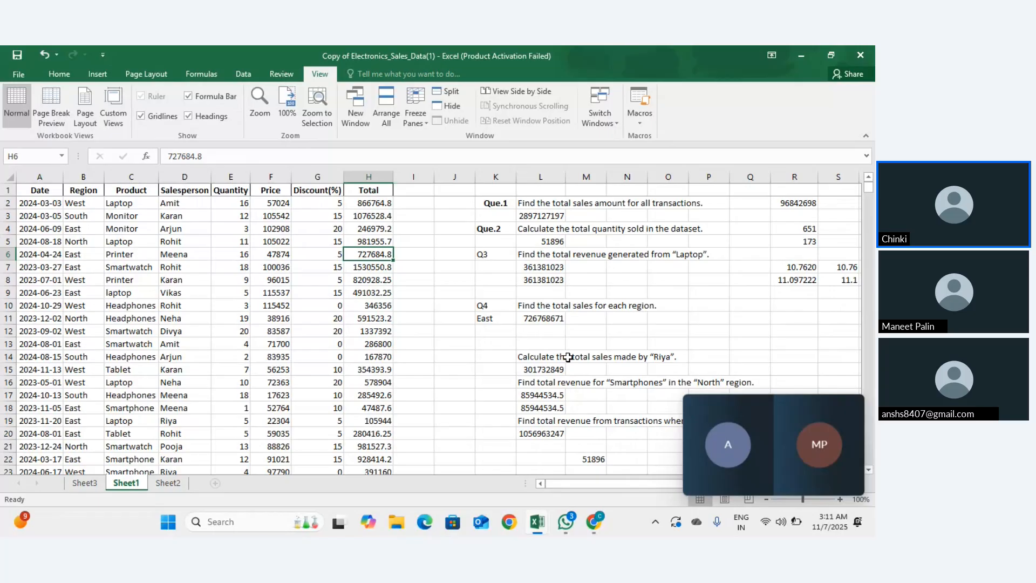
# Step: Close the floating meeting video, snip the sales table A1:H23, and move to cell I5
pyautogui.click(857, 406)
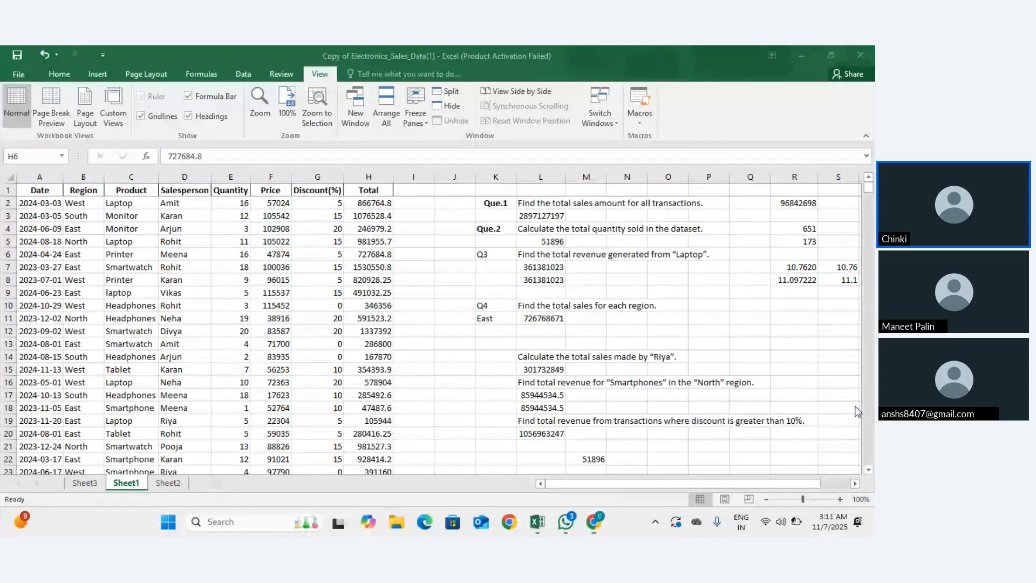
pyautogui.press('super+shift+s')
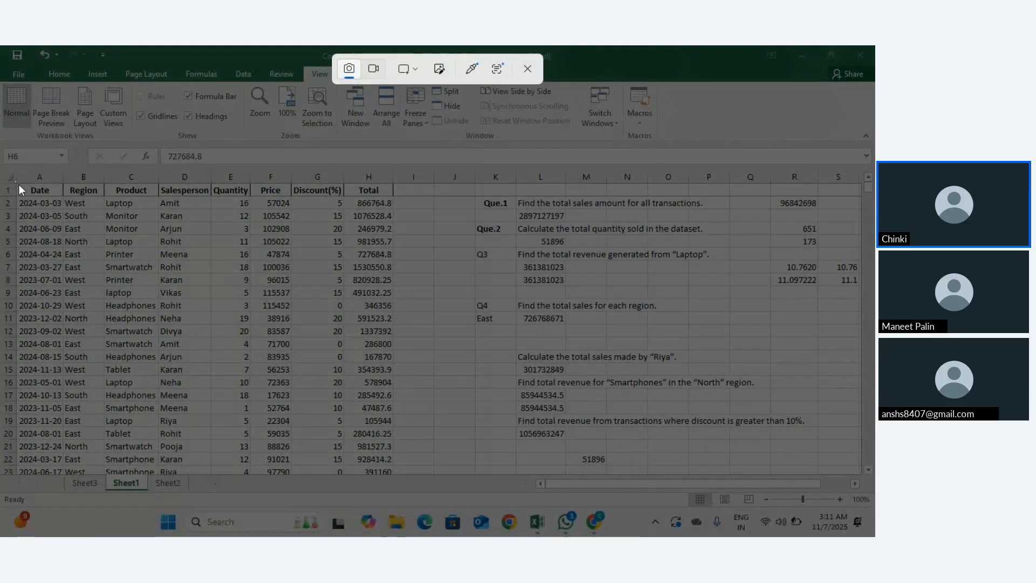
pyautogui.moveTo(19, 184); pyautogui.dragTo(403, 475)
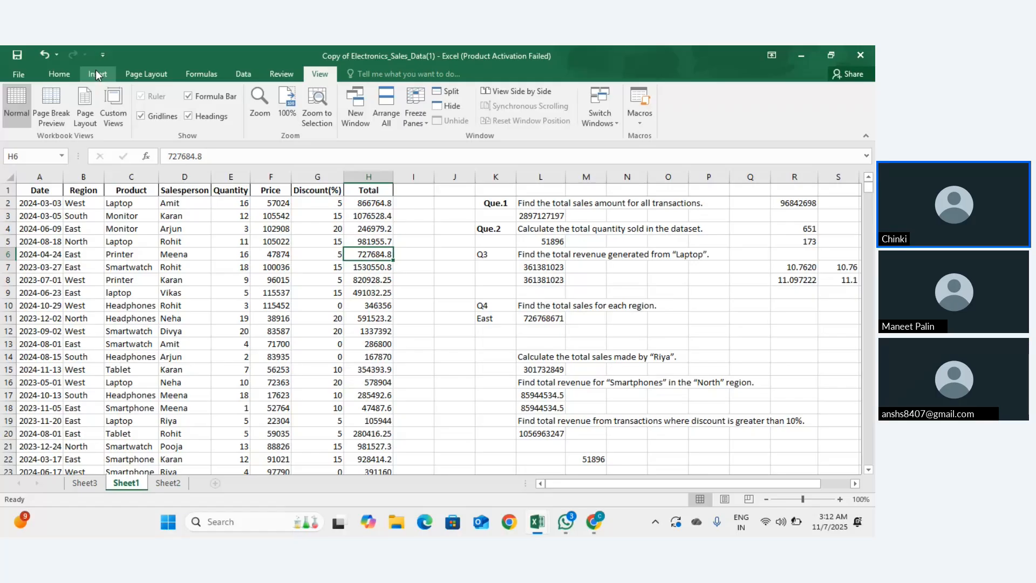
pyautogui.press('Up')
pyautogui.press('Right')
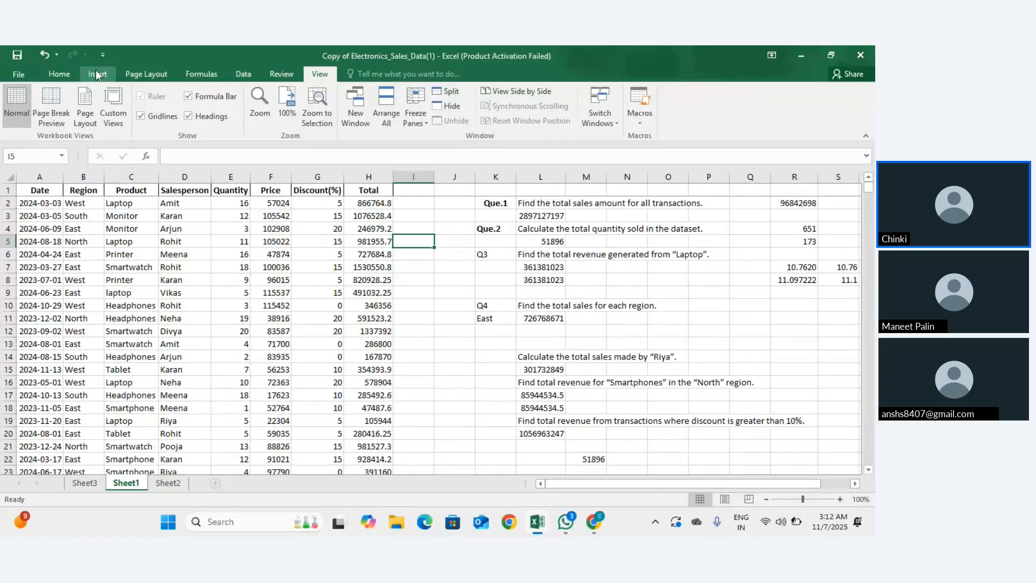
# Step: Enter =RAND() in cell I5 to produce a random decimal
pyautogui.write('=rand')
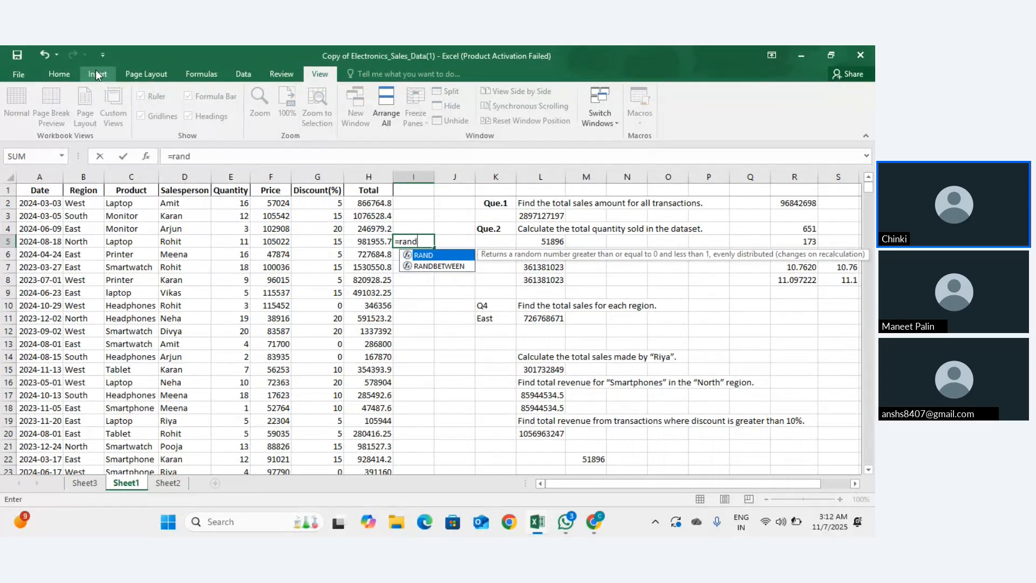
pyautogui.press('Tab')
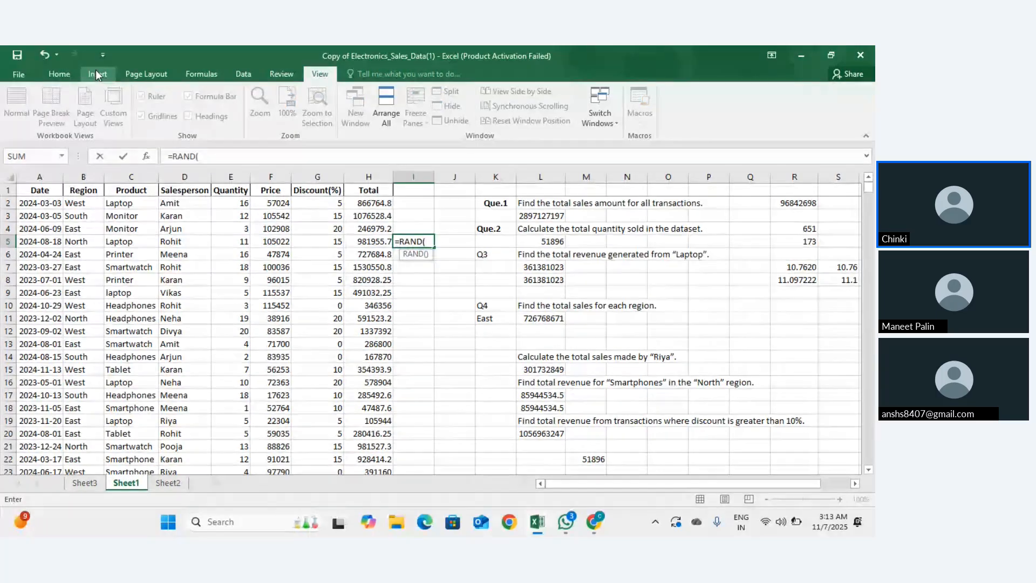
pyautogui.write(')')
pyautogui.press('Return')
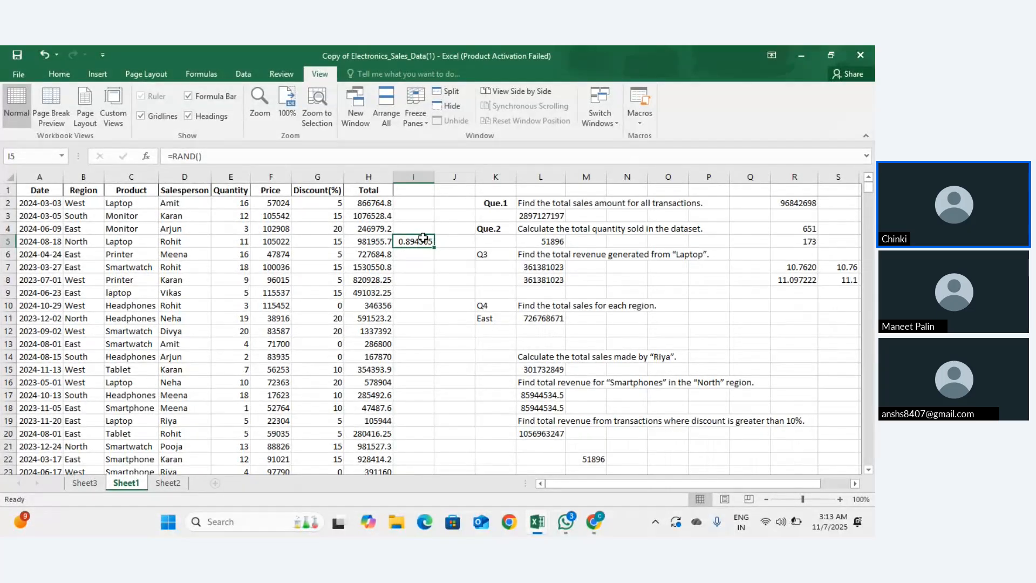
# Step: Fill the RAND formula down to I21, undo it, select I10, and show all open windows
pyautogui.moveTo(434, 247); pyautogui.dragTo(435, 448)
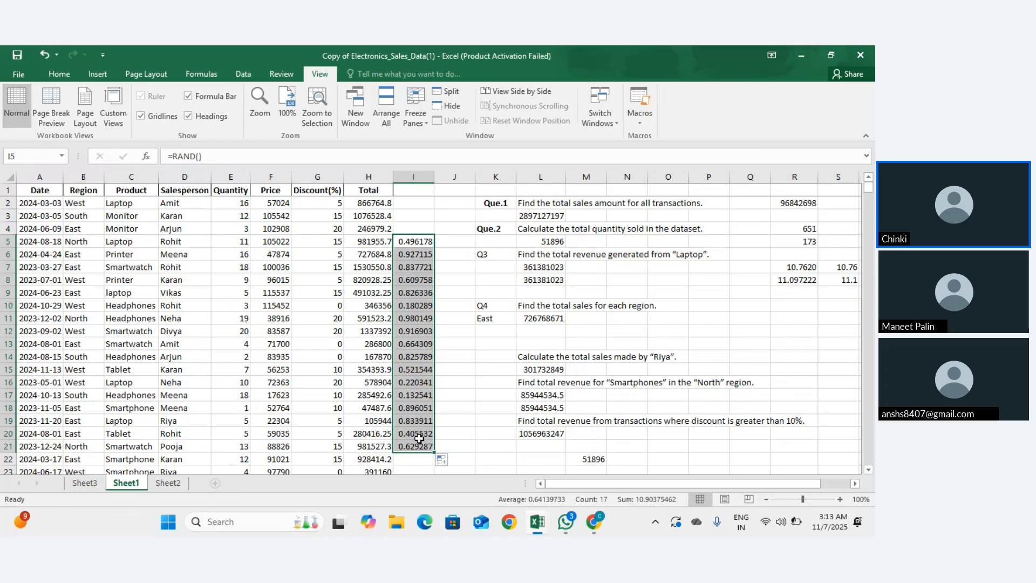
pyautogui.hotkey('ctrl', 'z')
pyautogui.click(416, 304)
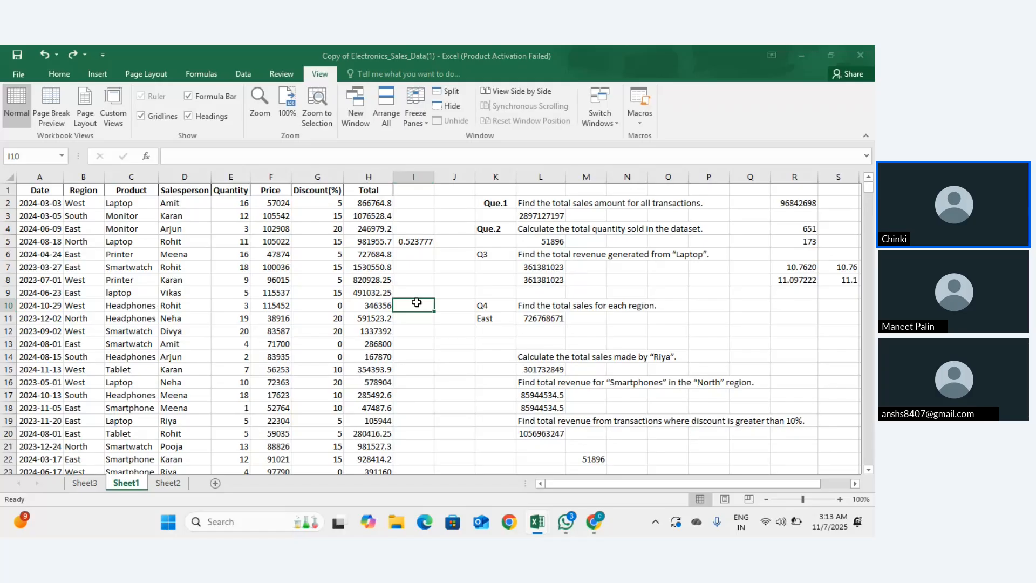
pyautogui.press('super+Tab')
pyautogui.press('super+Tab')
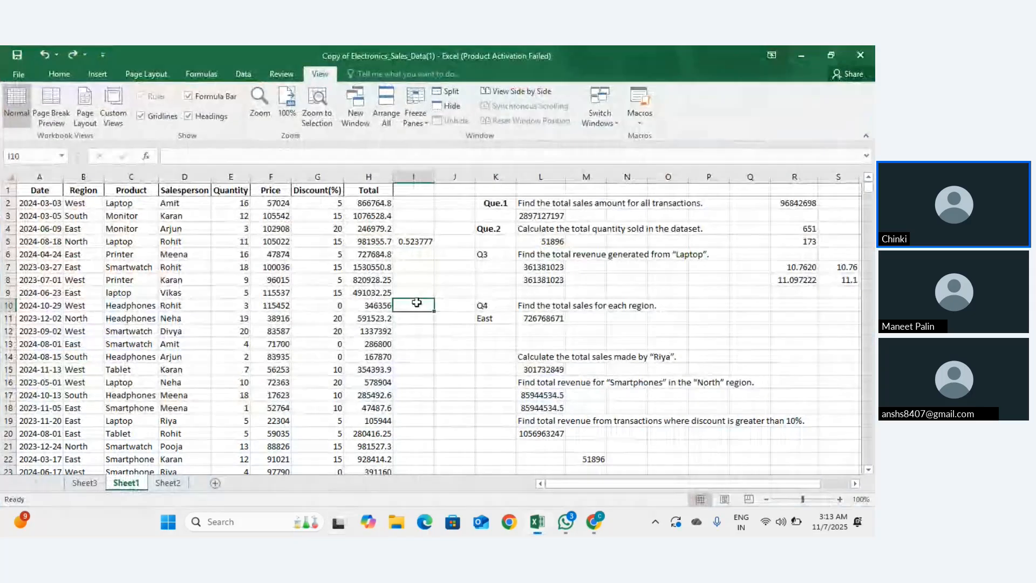
pyautogui.press('super+Tab')
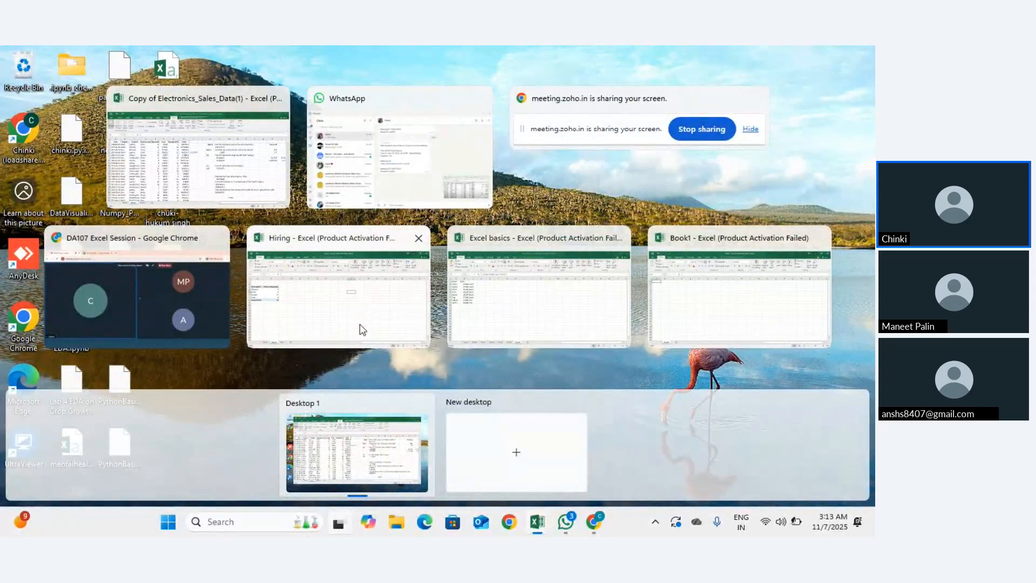
pyautogui.click(193, 59)
pyautogui.click(22, 67)
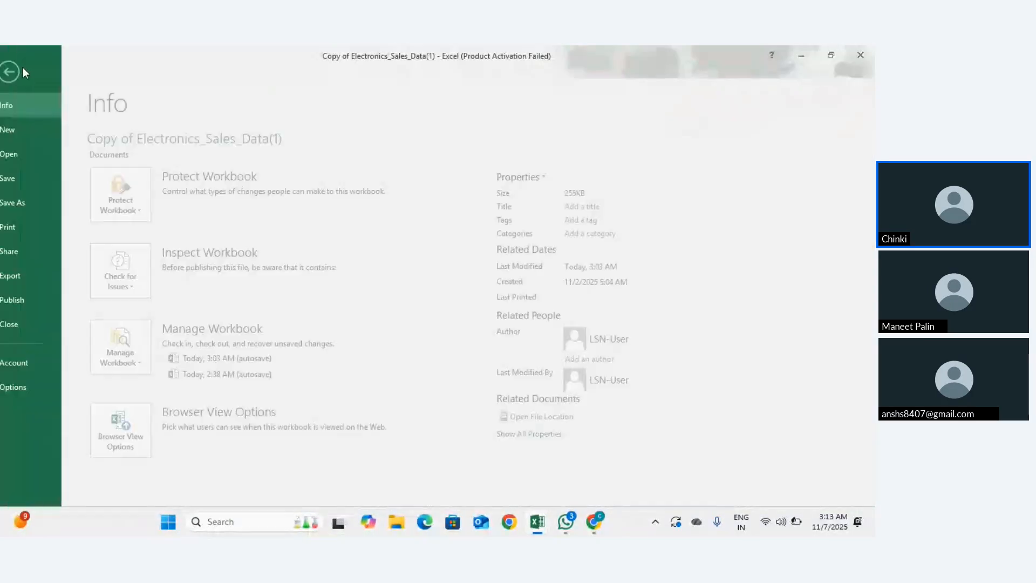
pyautogui.click(13, 155)
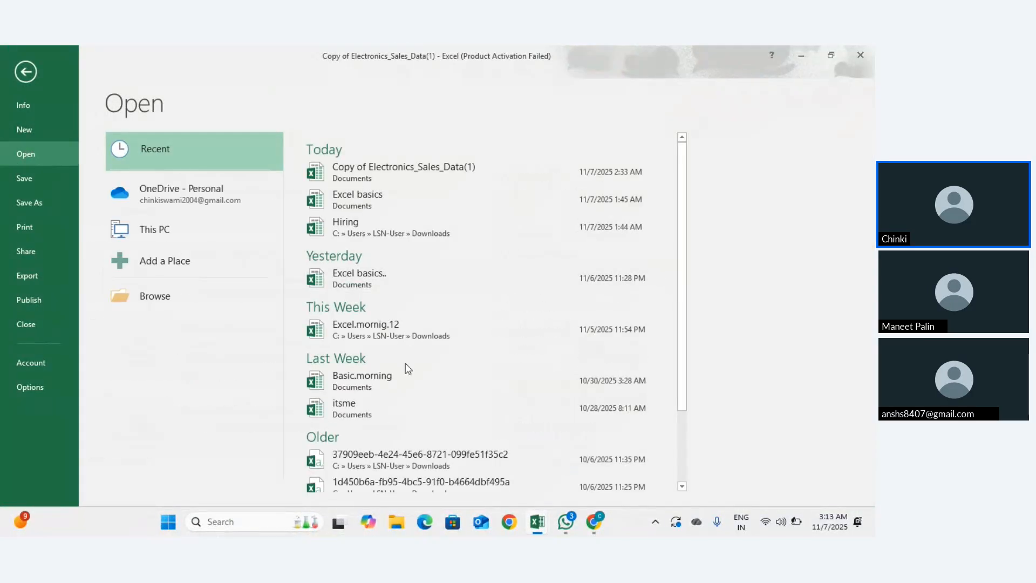
pyautogui.press('Escape')
pyautogui.press('super+Tab')
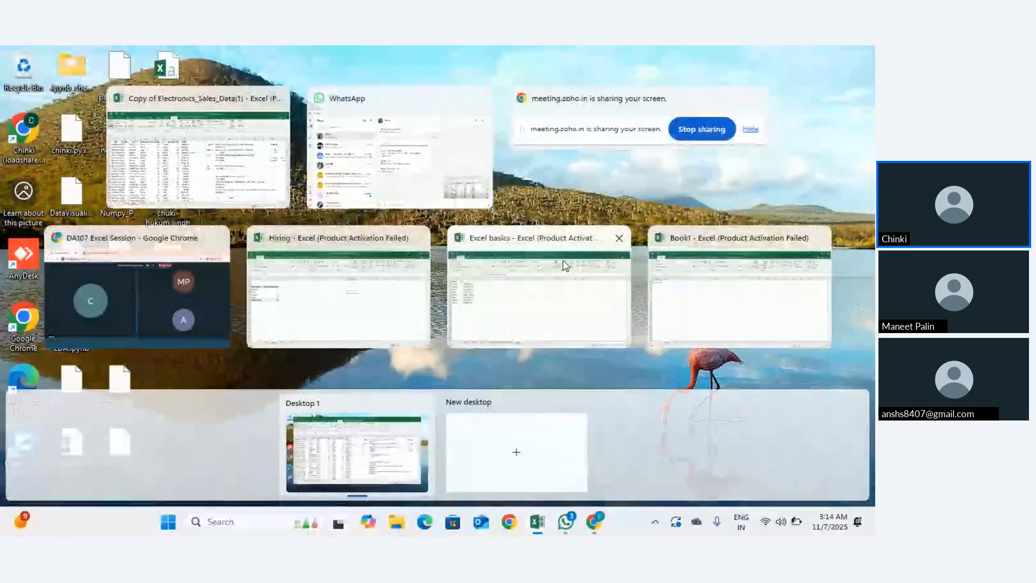
# Step: In the WhatsApp chat, scroll up to the Excel Assignment1.txt attachment and open it in Notepad
pyautogui.click(478, 143)
pyautogui.scroll(10, 569, 300)
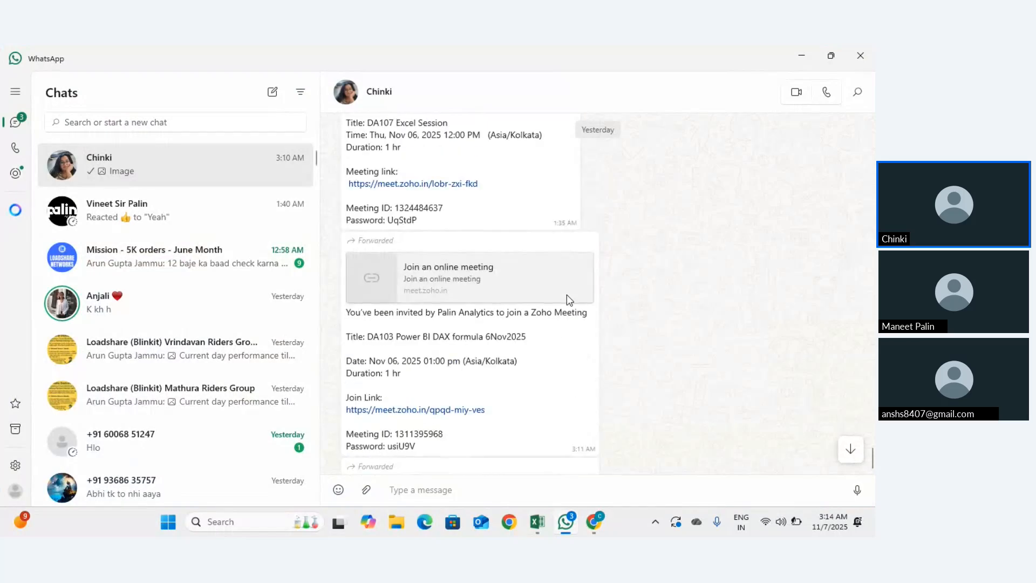
pyautogui.scroll(5, 566, 294)
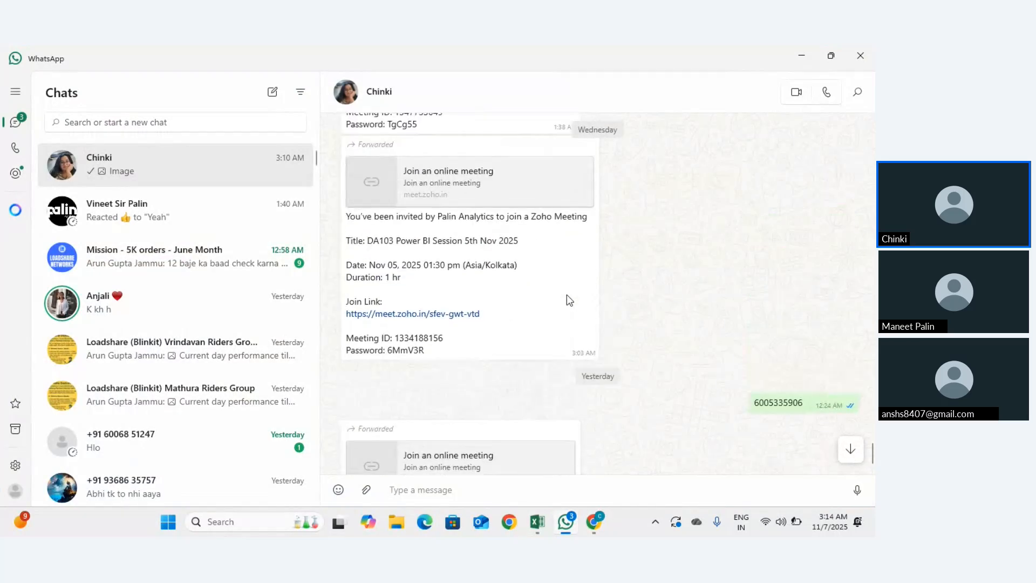
pyautogui.scroll(10, 566, 295)
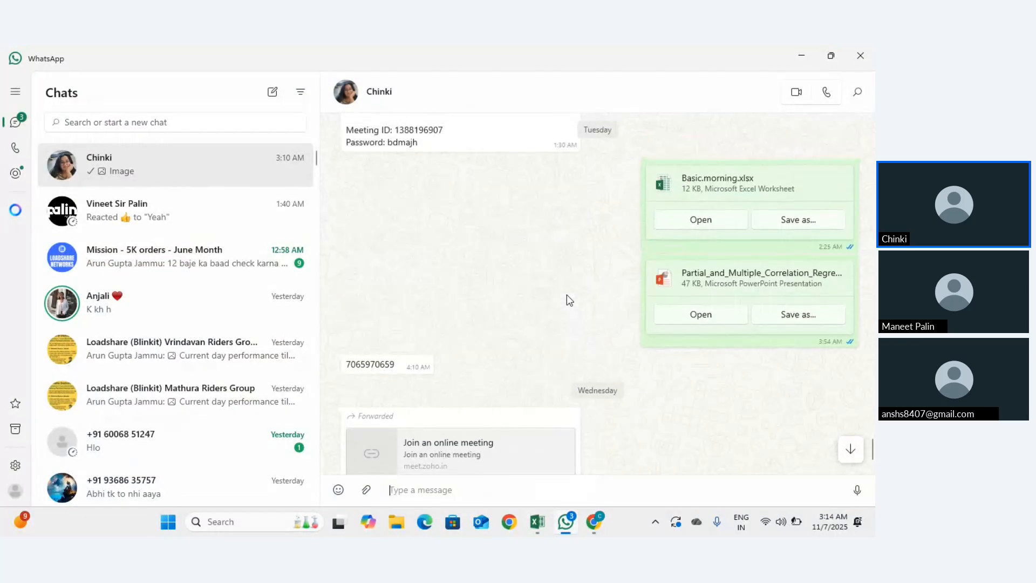
pyautogui.scroll(3, 641, 338)
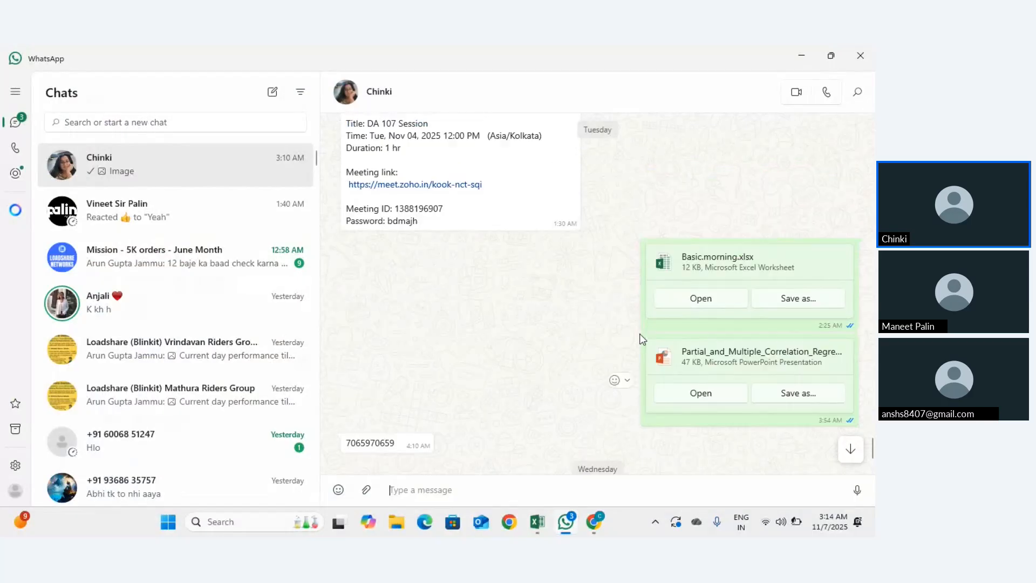
pyautogui.scroll(8, 640, 338)
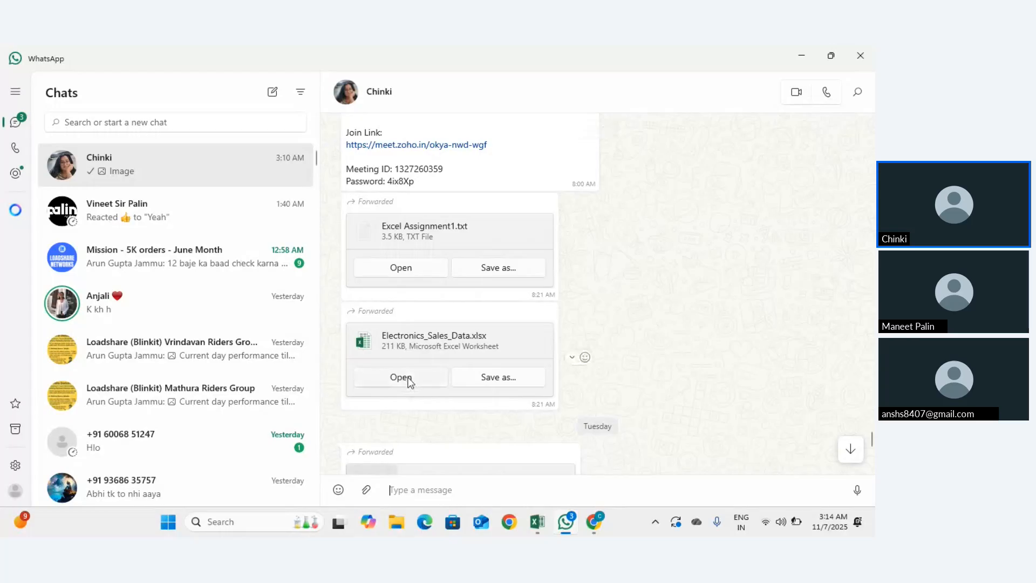
pyautogui.click(408, 273)
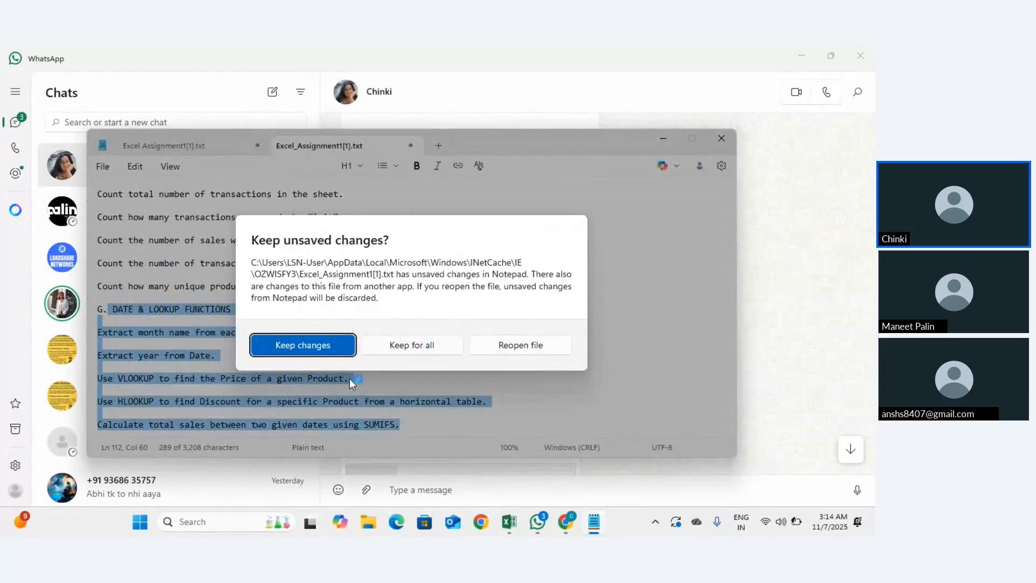
# Step: Keep the unsaved notes, maximize Notepad, and scroll the assignment to the C. IF / IFS questions
pyautogui.click(420, 341)
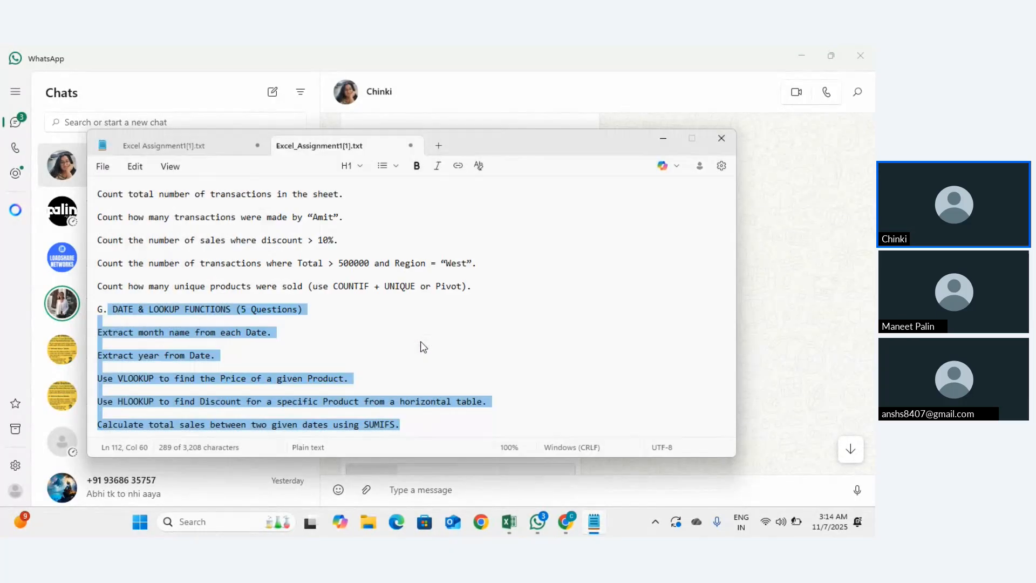
pyautogui.click(693, 141)
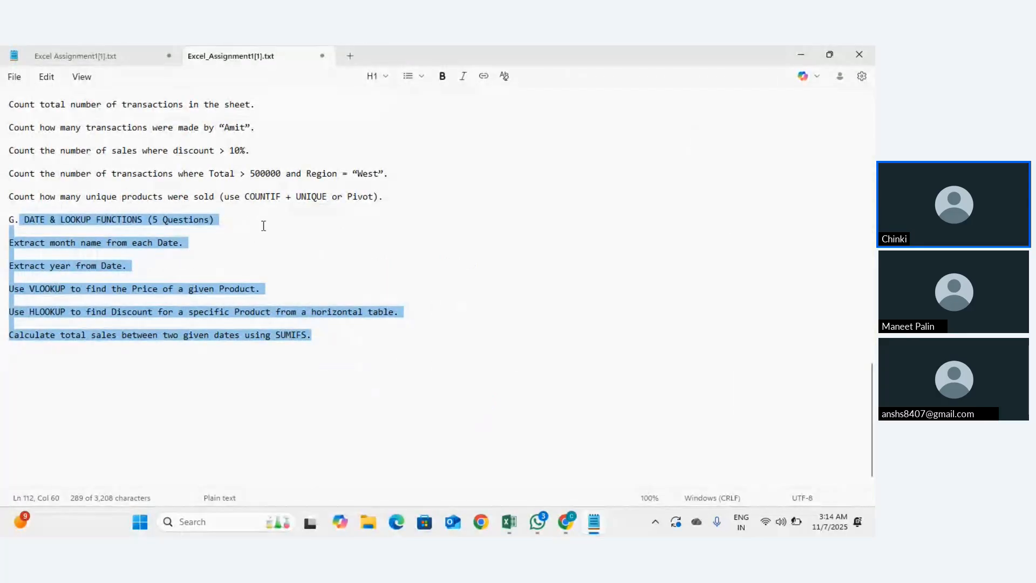
pyautogui.scroll(5, 318, 309)
pyautogui.click(318, 310)
pyautogui.scroll(3, 320, 308)
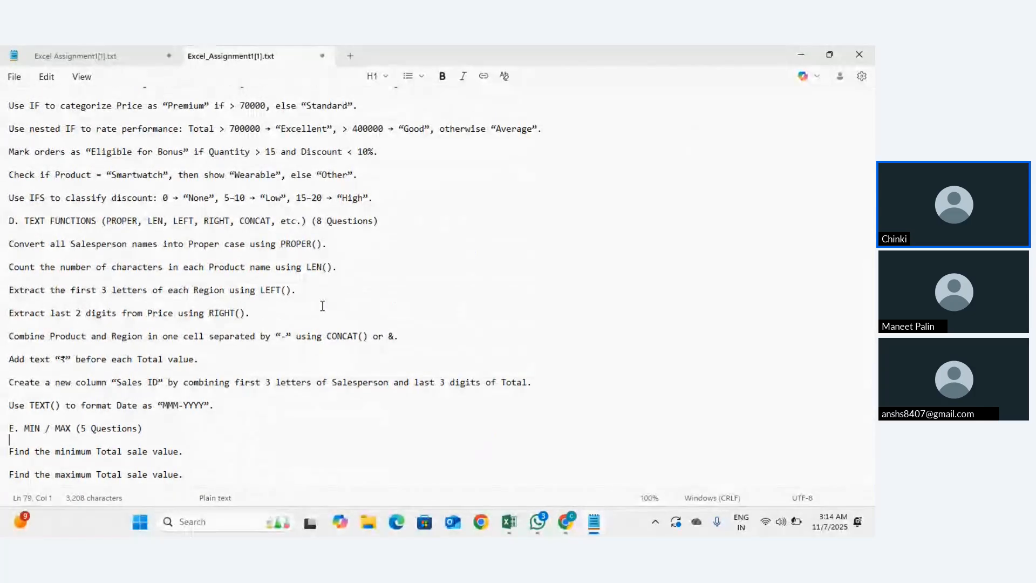
pyautogui.scroll(1, 322, 306)
pyautogui.scroll(8, 322, 305)
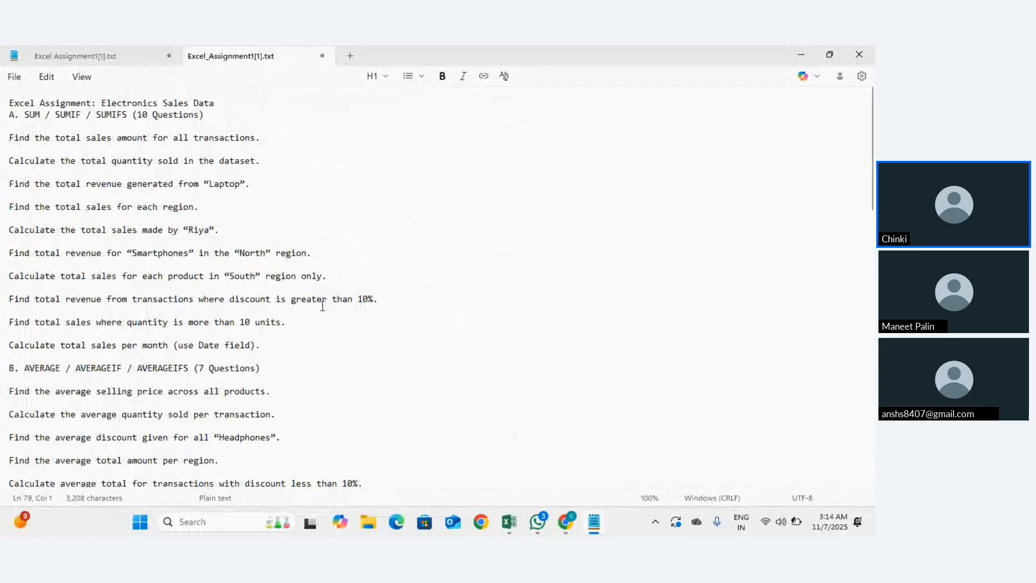
pyautogui.scroll(-6, 322, 306)
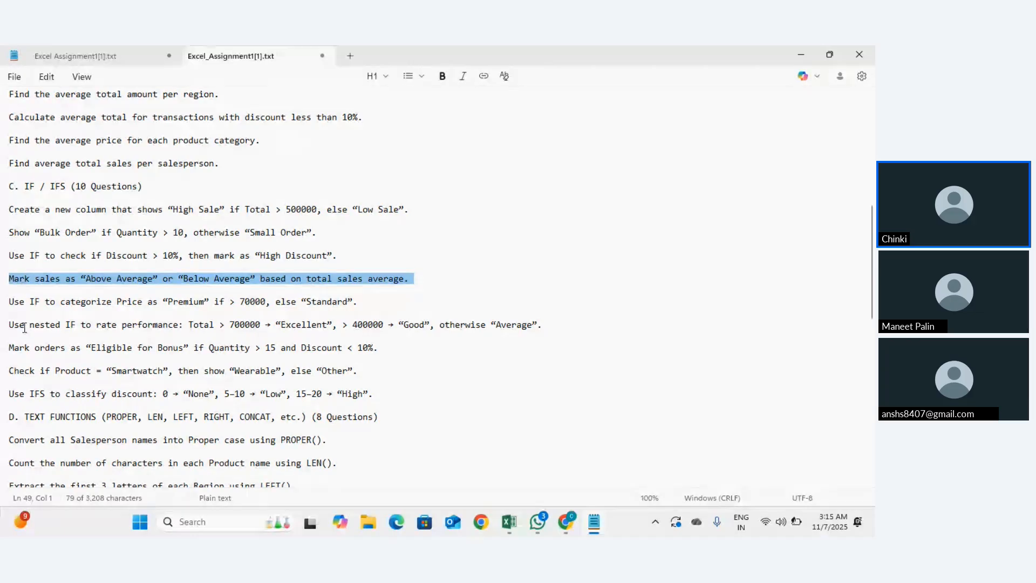
# Step: Highlight the 'Use nested IF to rate performance' line and bring up the window switcher
pyautogui.moveTo(10, 324); pyautogui.dragTo(594, 335)
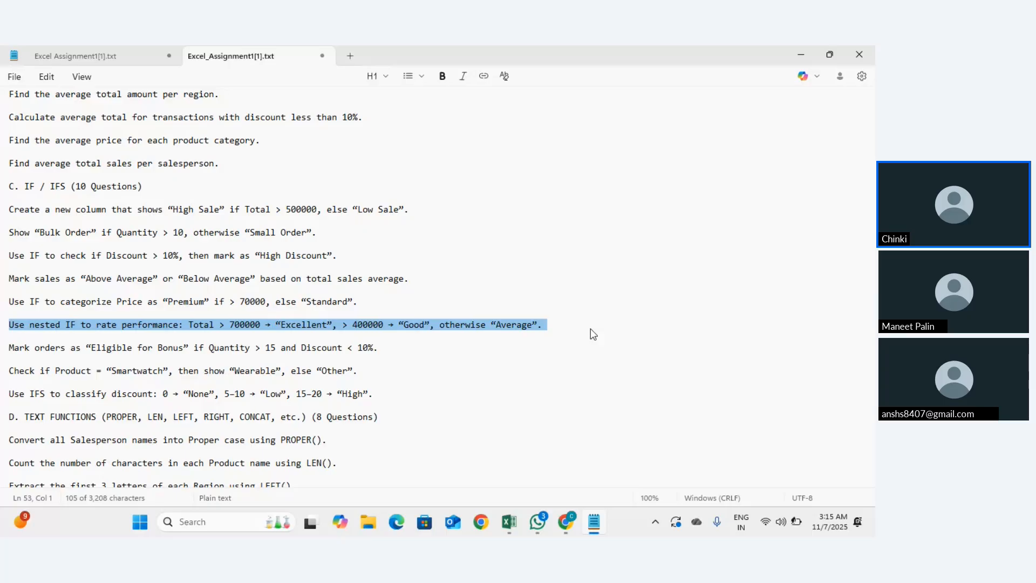
pyautogui.hotkey('alt', 'Tab')
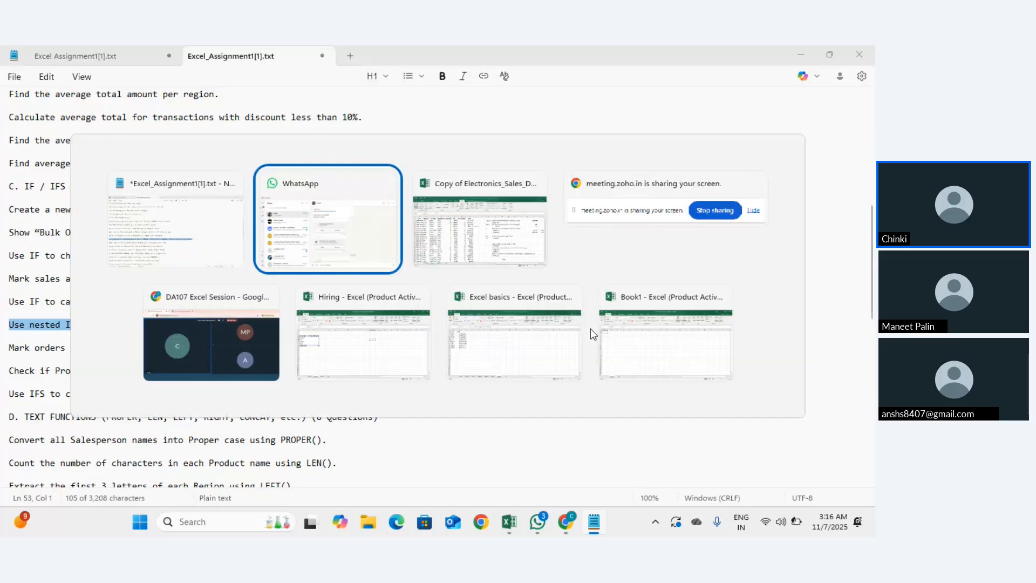
# Step: Return to the Electronics Sales workbook and insert a blank sheet column at column I
pyautogui.hotkey('alt', 'Tab')
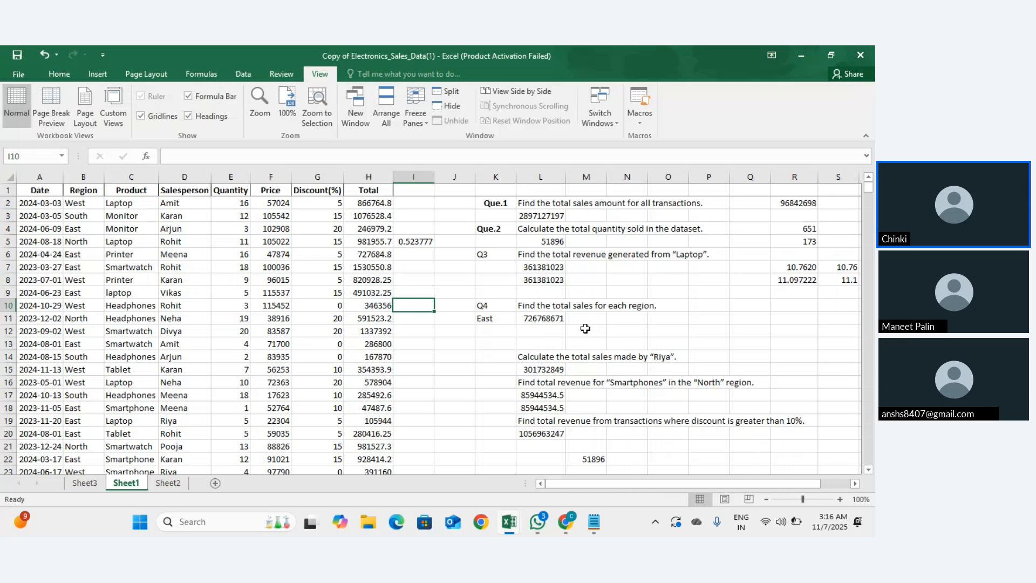
pyautogui.click(404, 171)
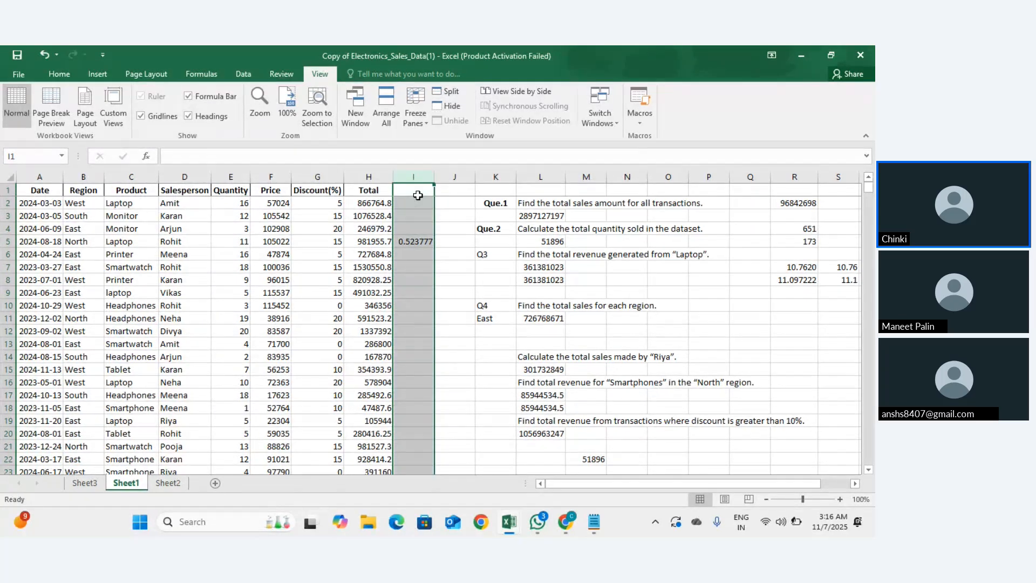
pyautogui.scroll(-4, 411, 232)
pyautogui.scroll(4, 412, 232)
pyautogui.click(68, 74)
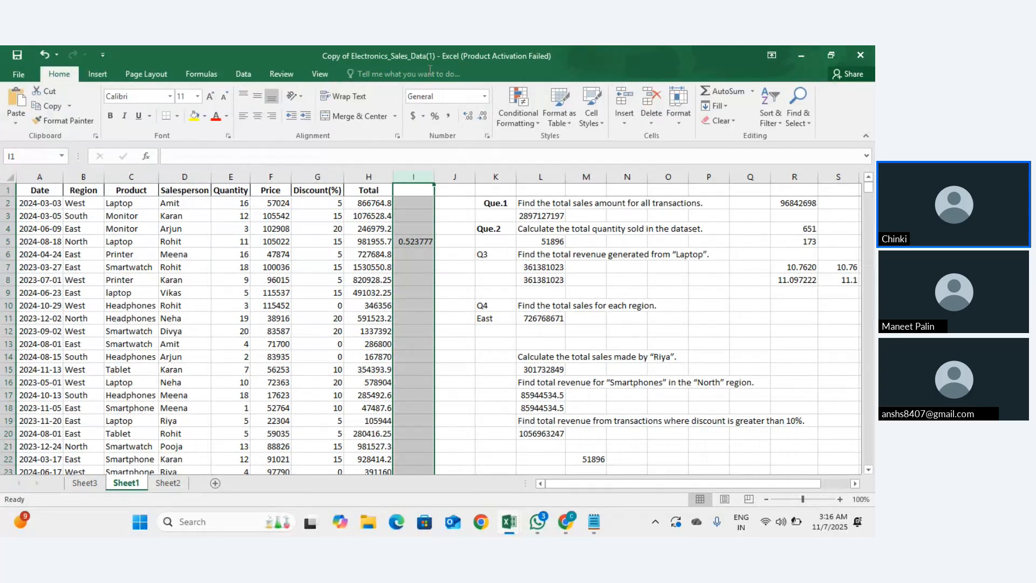
pyautogui.click(621, 118)
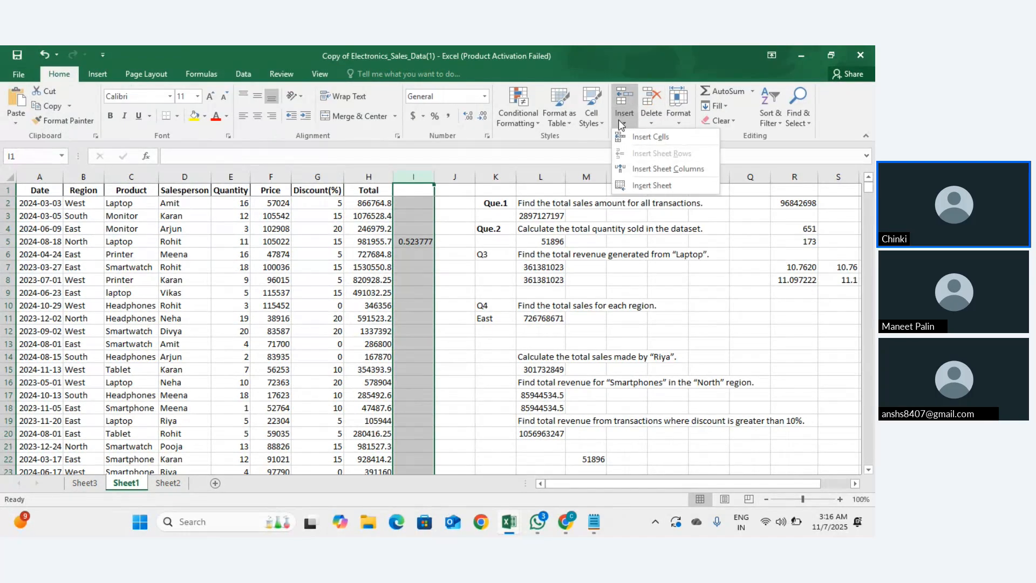
pyautogui.click(621, 121)
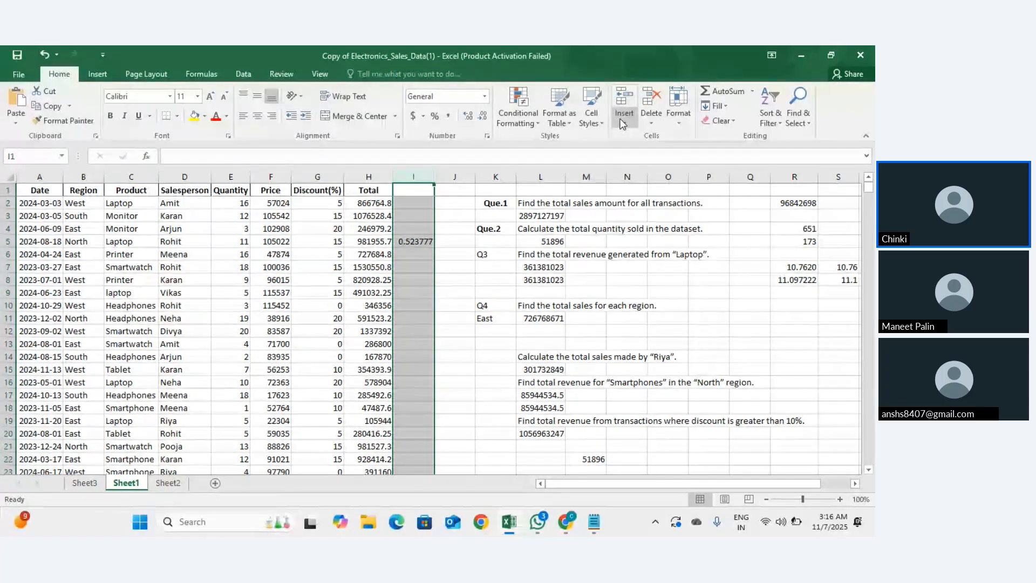
pyautogui.click(623, 123)
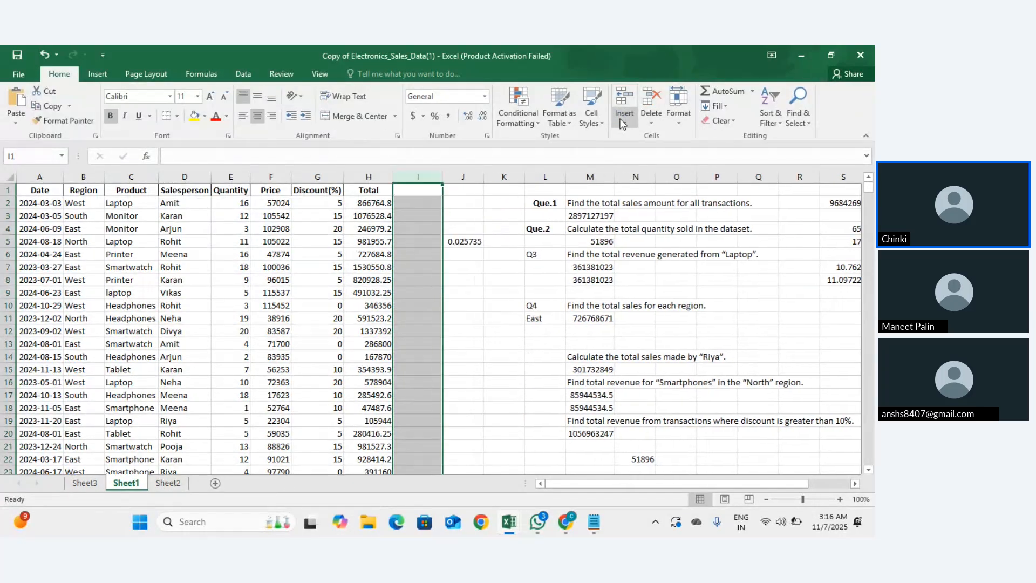
# Step: In cell I2, cancel a mistyped =ifs and retype =if to begin the IF formula
pyautogui.click(429, 206)
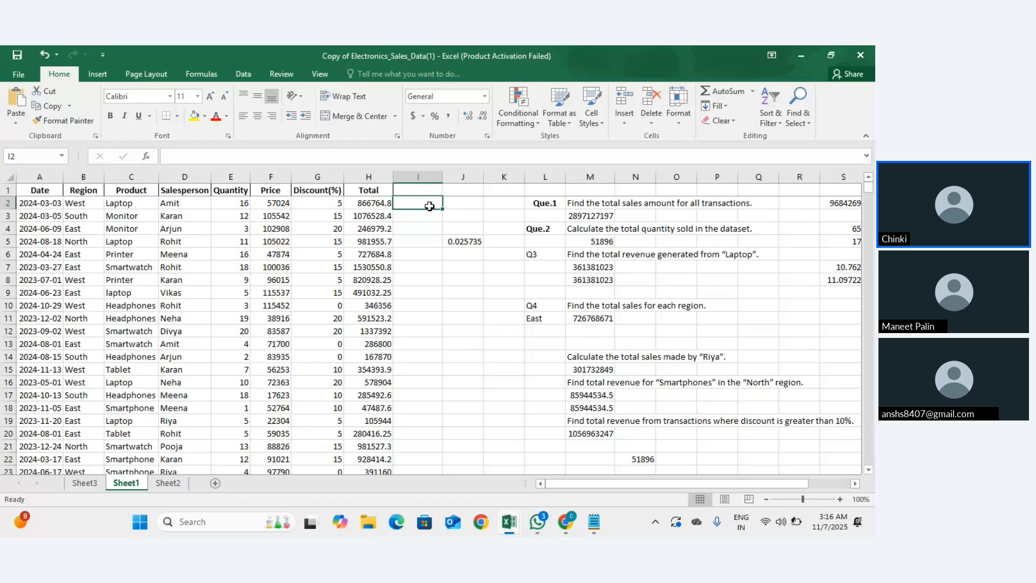
pyautogui.write('=')
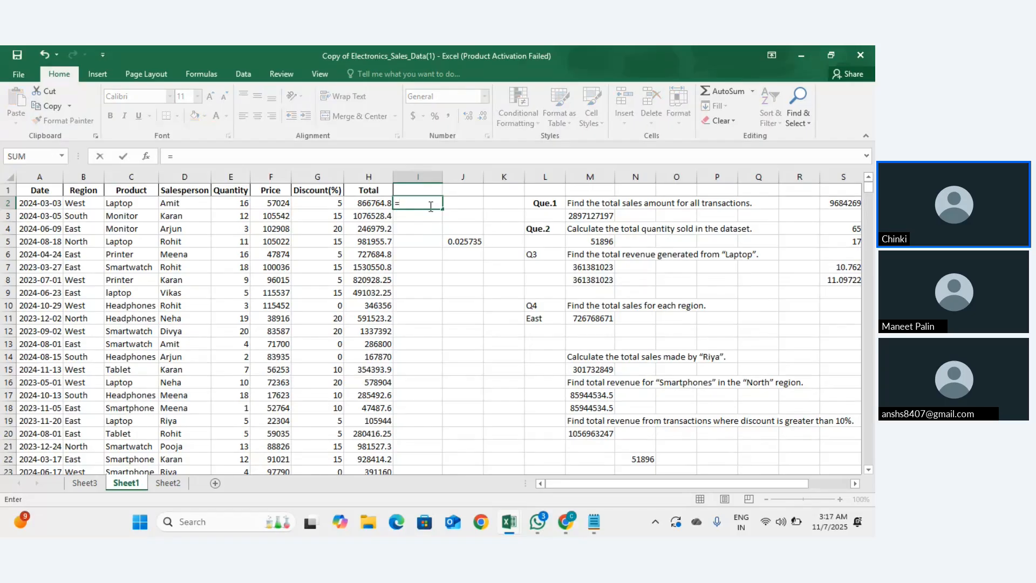
pyautogui.write('ifs')
pyautogui.press('BackSpace')
pyautogui.press('Escape')
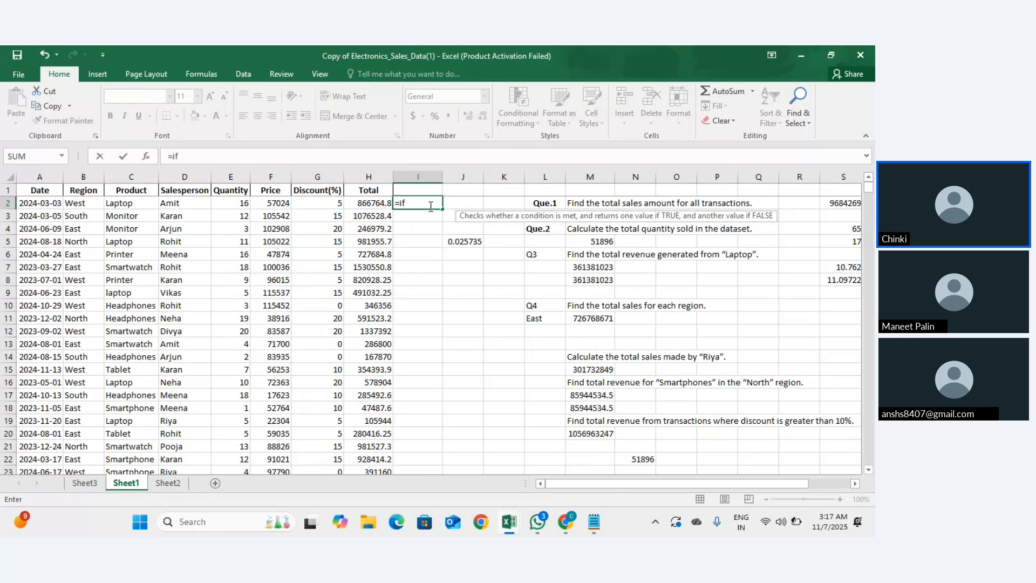
pyautogui.press('Escape')
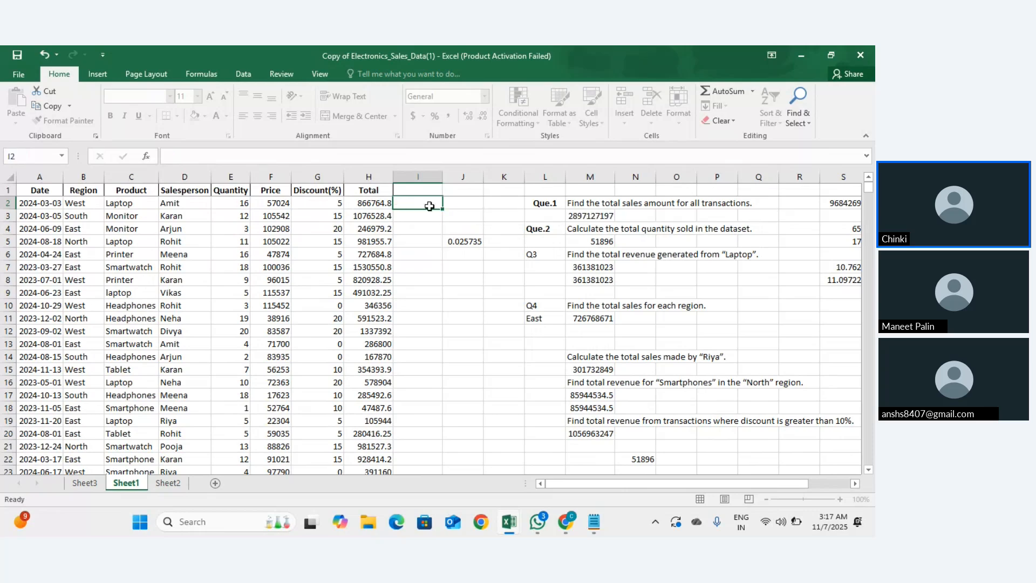
pyautogui.write('=if')
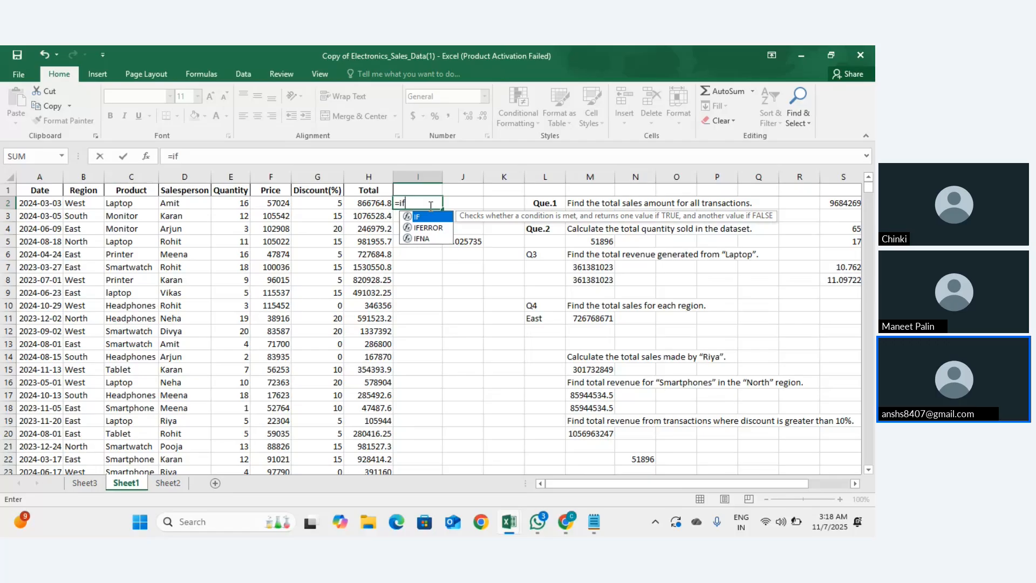
# Step: Switch back to Notepad and scroll to the IF / IFS assignment questions
pyautogui.hotkey('alt', 'Tab')
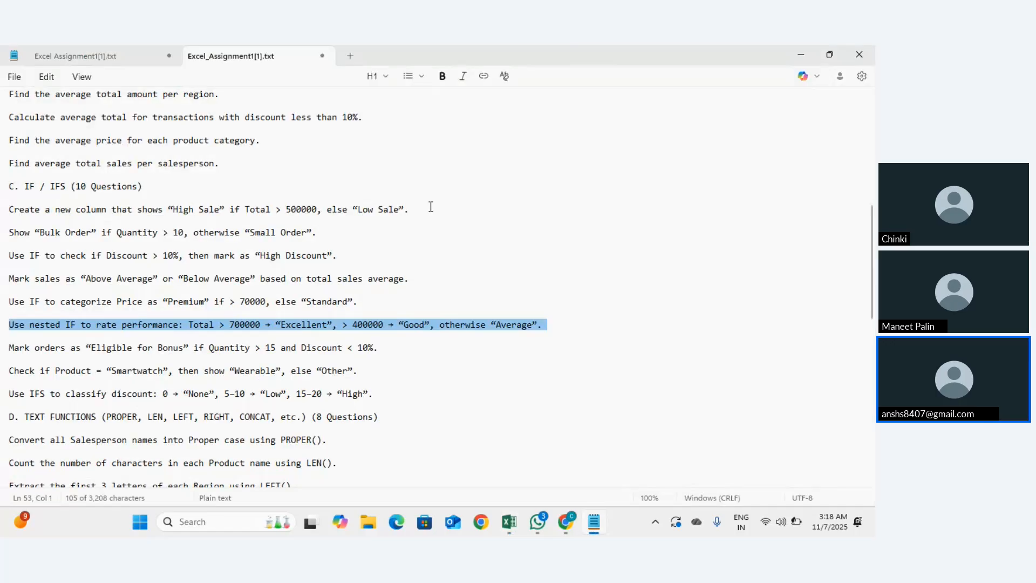
pyautogui.scroll(-1, 443, 326)
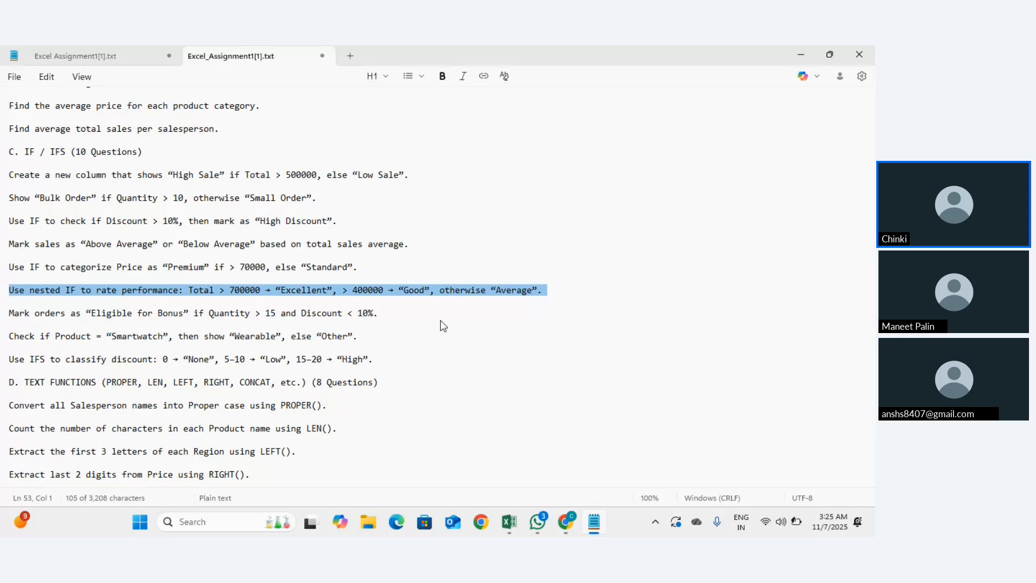
pyautogui.click(225, 290)
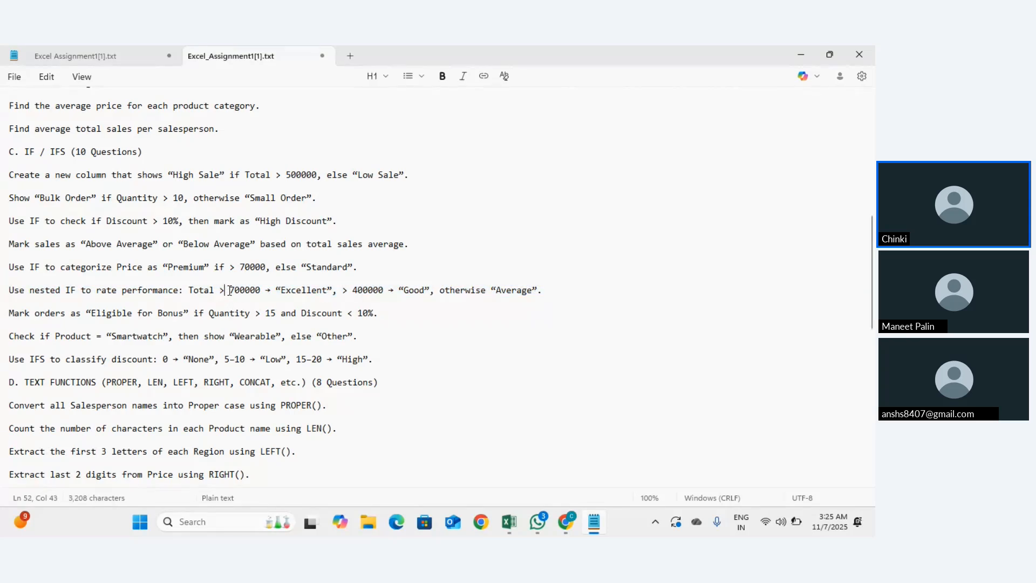
pyautogui.moveTo(233, 291); pyautogui.dragTo(260, 291)
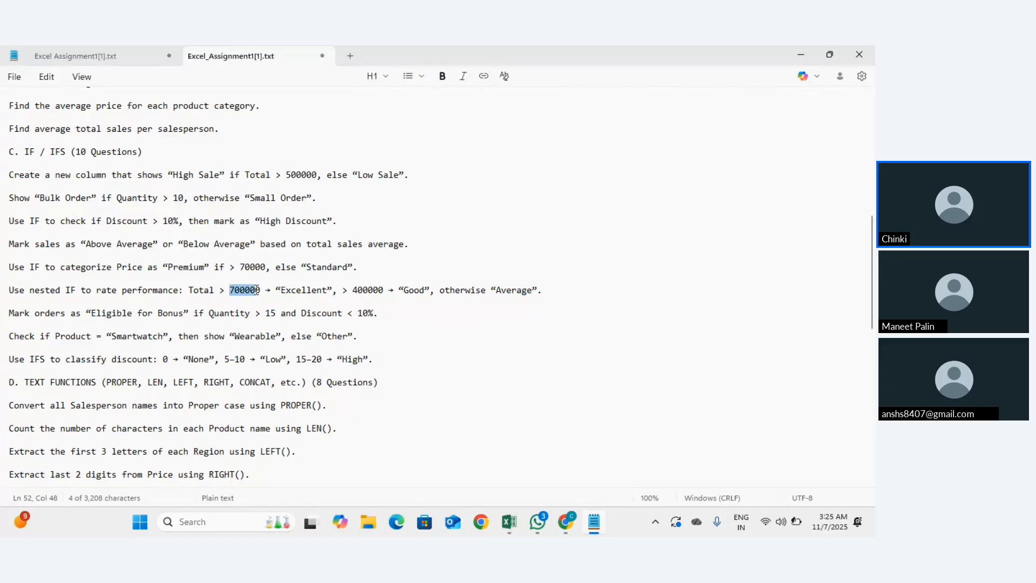
pyautogui.click(219, 297)
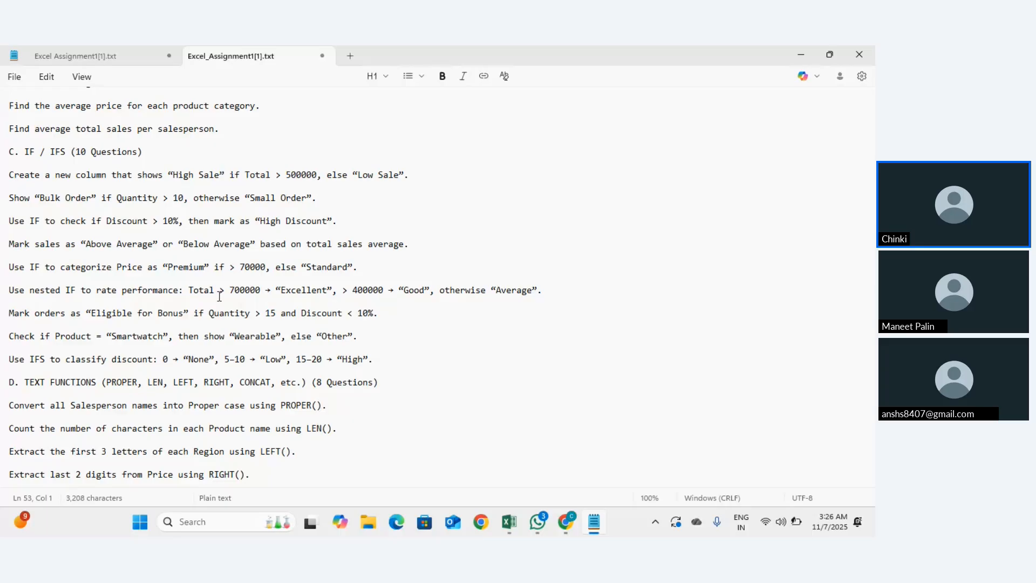
# Step: Bring the DA107 Excel Session meeting to the front in Chrome and leave the meeting
pyautogui.hotkey('alt', 'Tab')
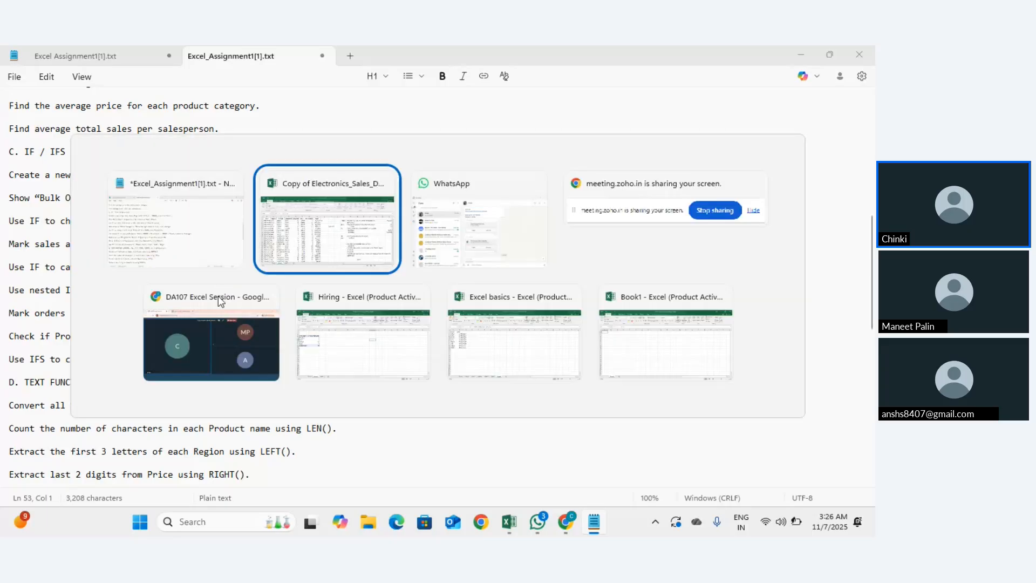
pyautogui.click(218, 296)
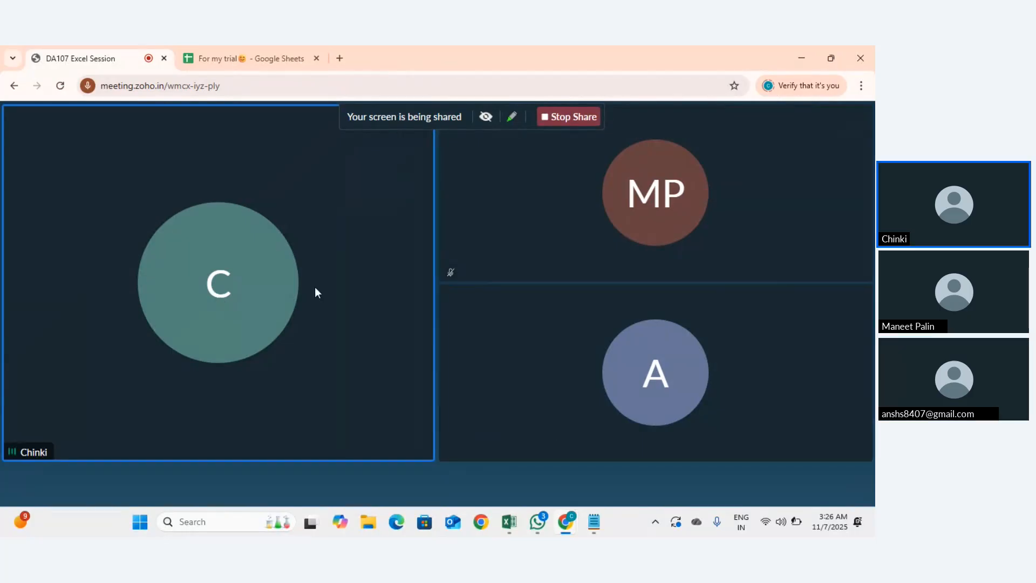
pyautogui.moveTo(412, 317)
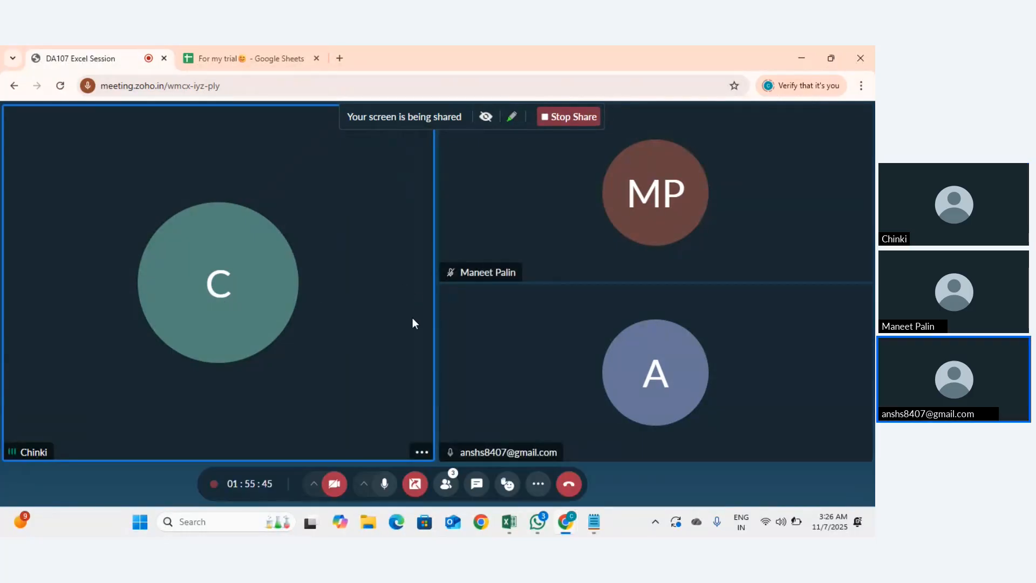
pyautogui.click(569, 482)
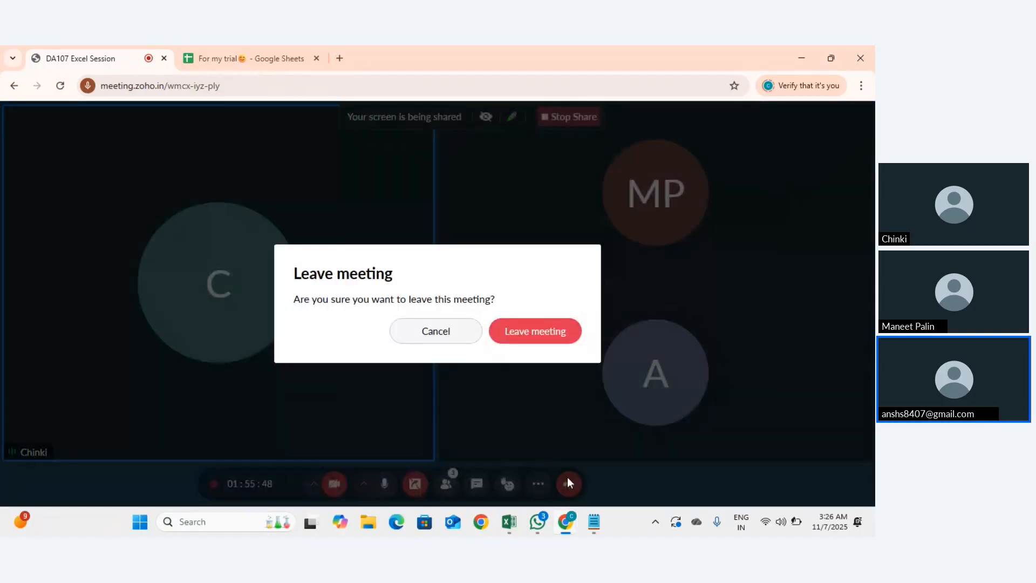
pyautogui.click(526, 331)
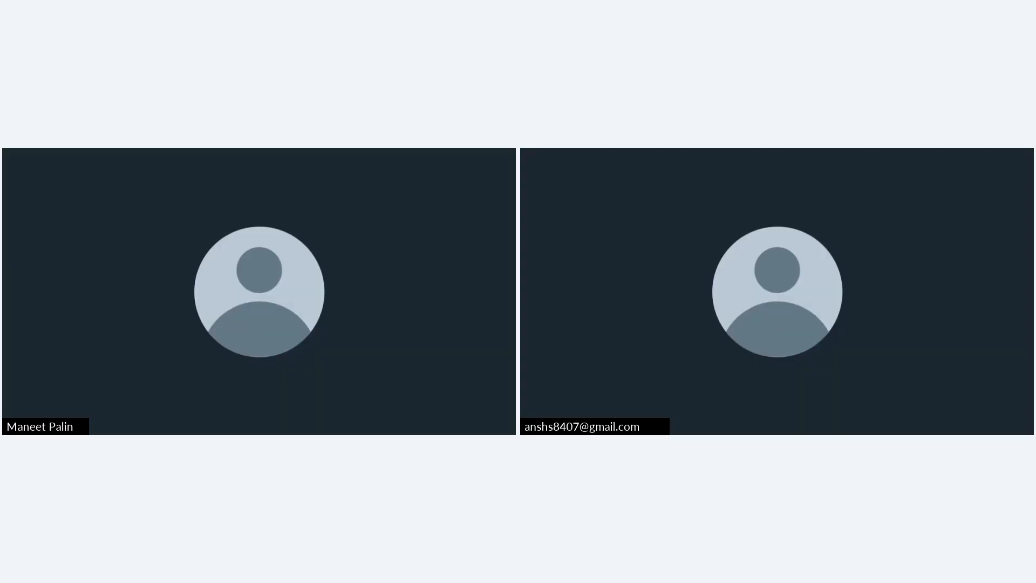